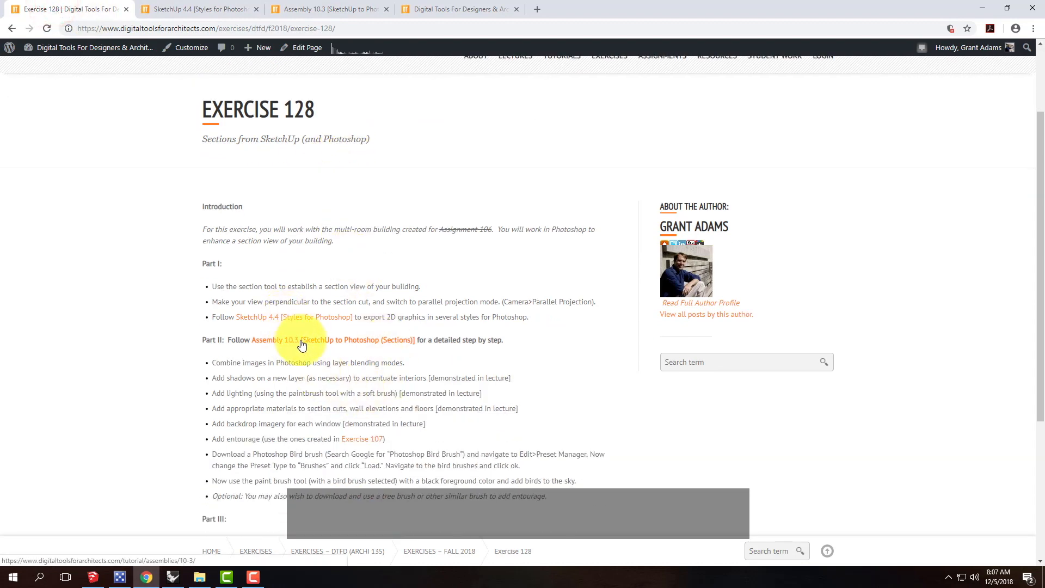
- Review the Exercise 128 instructions and find the Assemblies tutorials offered on the site
scroll(348, 345, "down", 2)
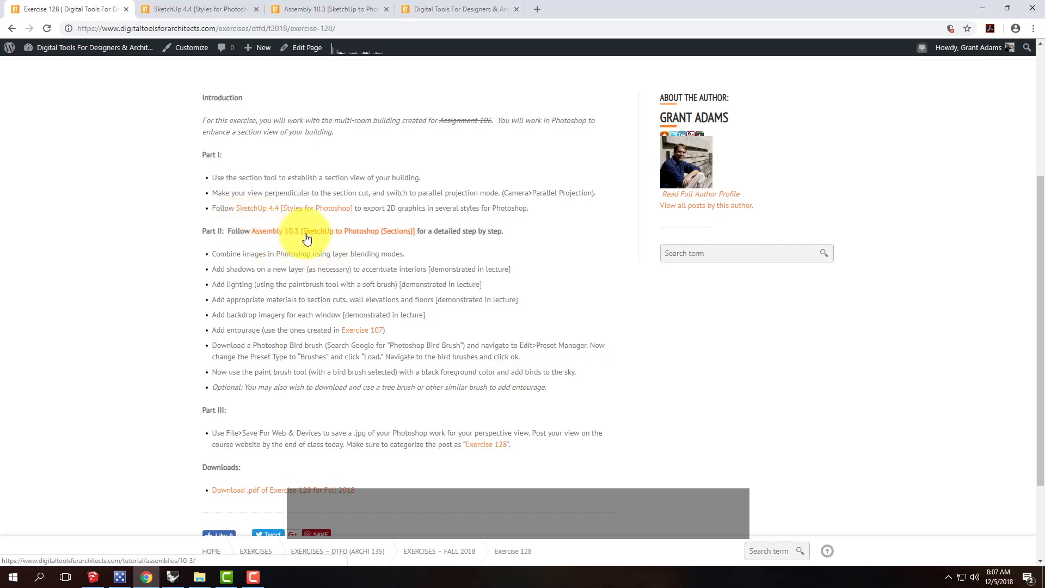
scroll(389, 242, "up", 4)
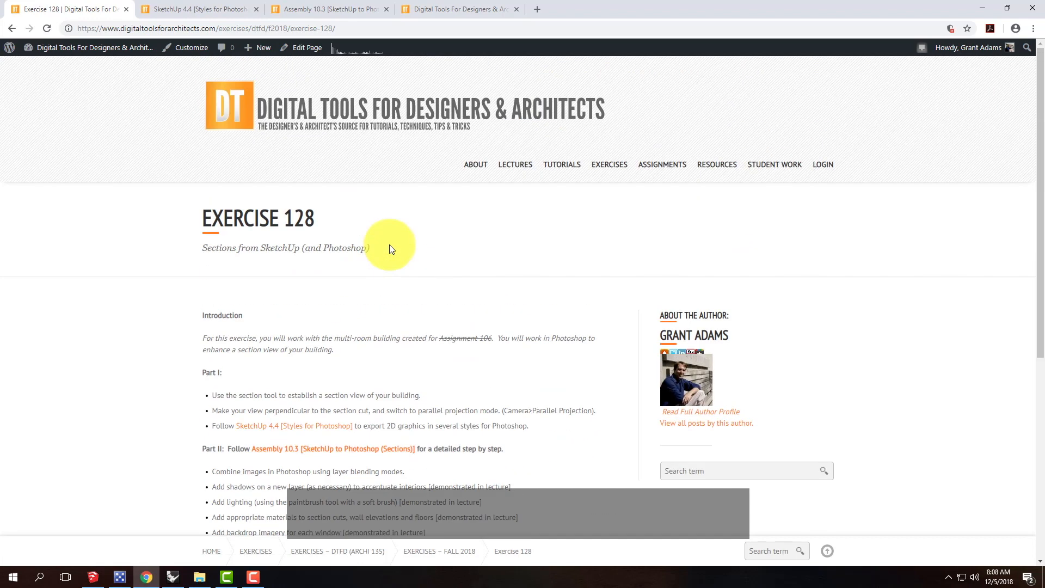
mouse_move(566, 170)
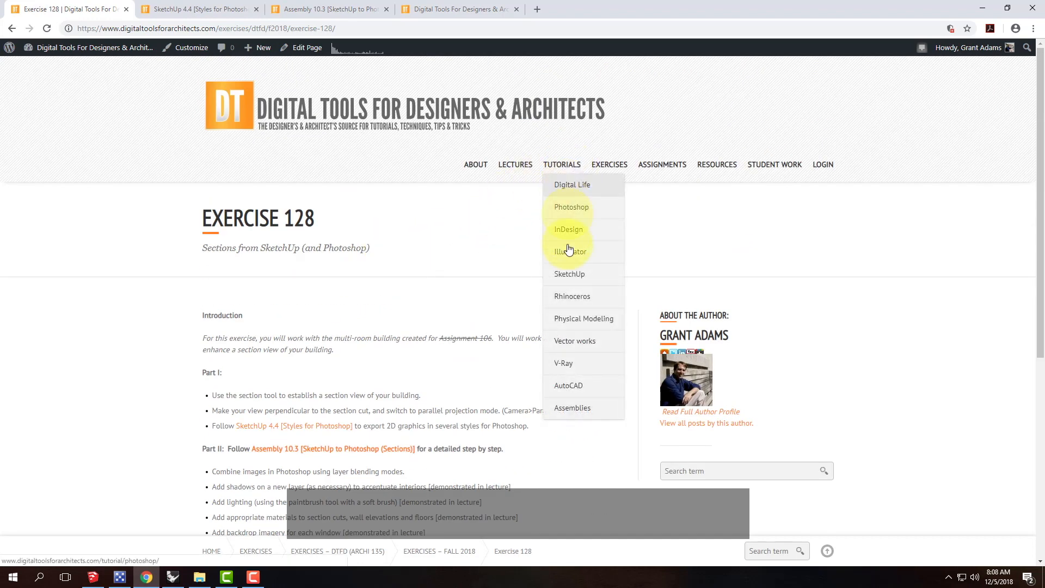
mouse_move(572, 405)
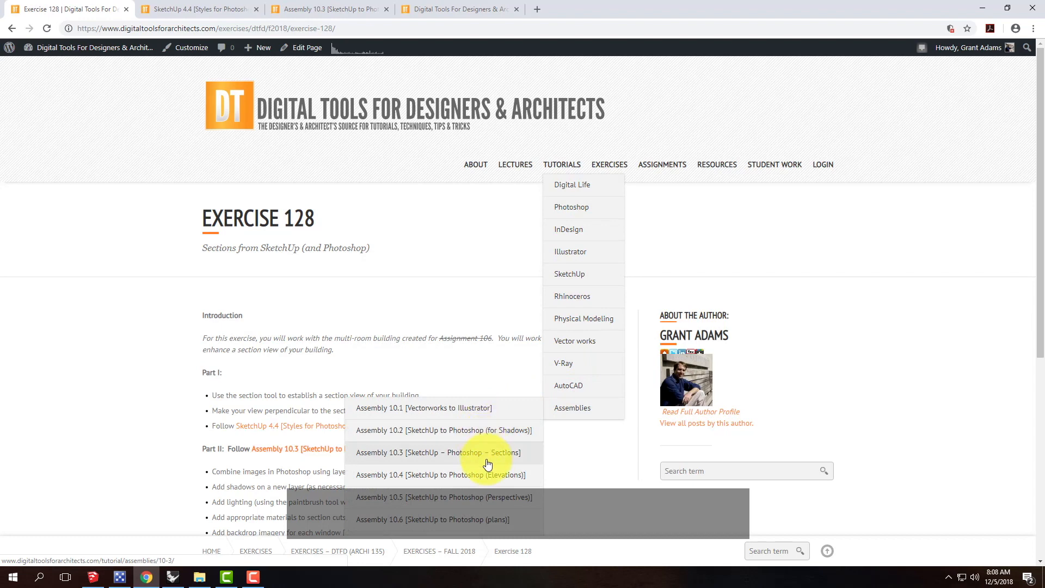
- Read through the Assembly 10.3 [SketchUp to Photoshop (Sections)] tutorial, including its final steps and resources
left_click(332, 9)
scroll(155, 223, "down", 3)
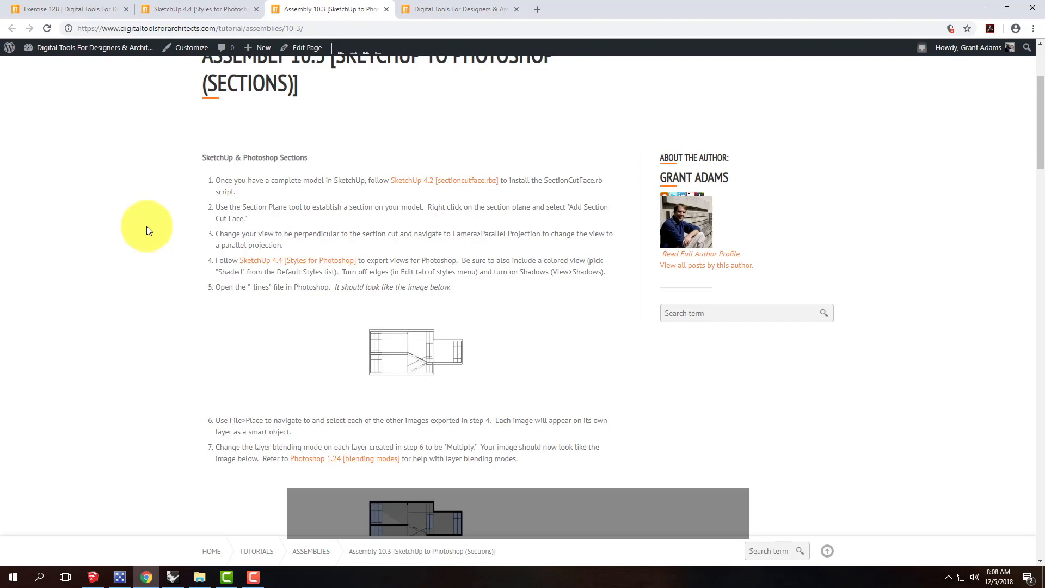
scroll(577, 215, "down", 3)
scroll(580, 218, "down", 15)
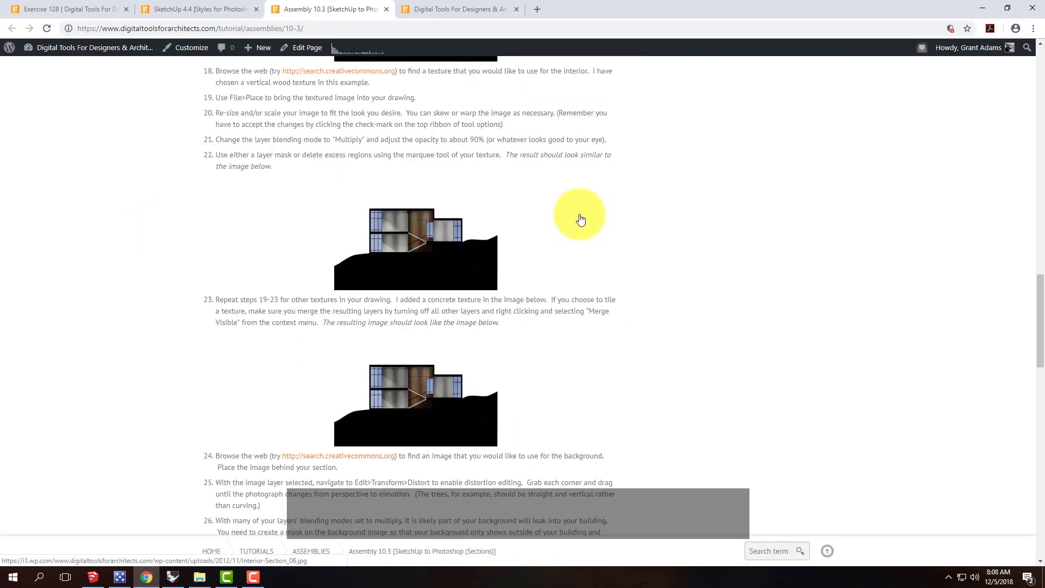
scroll(580, 217, "down", 18)
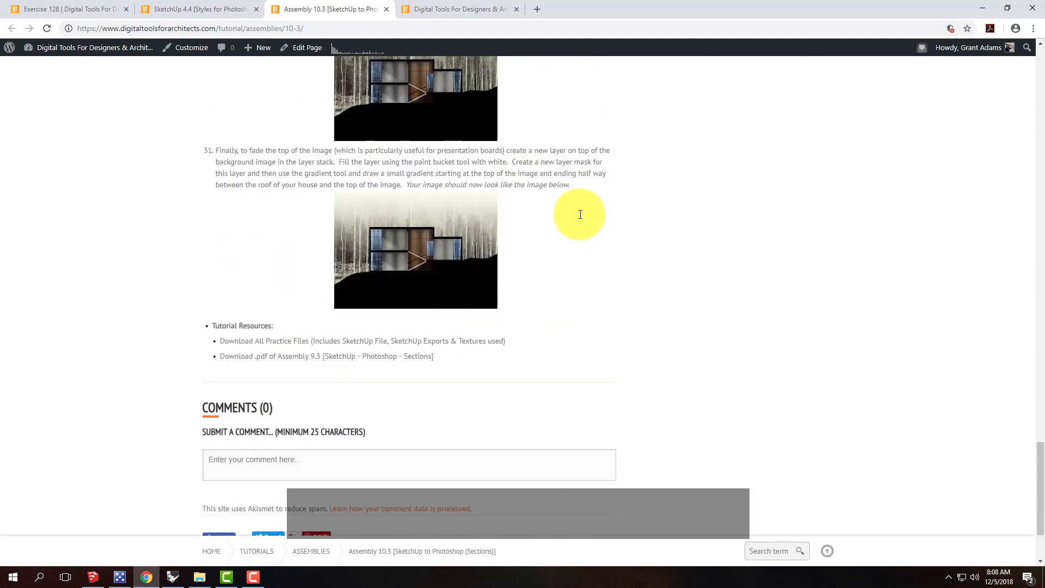
scroll(580, 214, "down", 2)
scroll(580, 215, "up", 5)
scroll(580, 218, "down", 4)
scroll(580, 218, "up", 2)
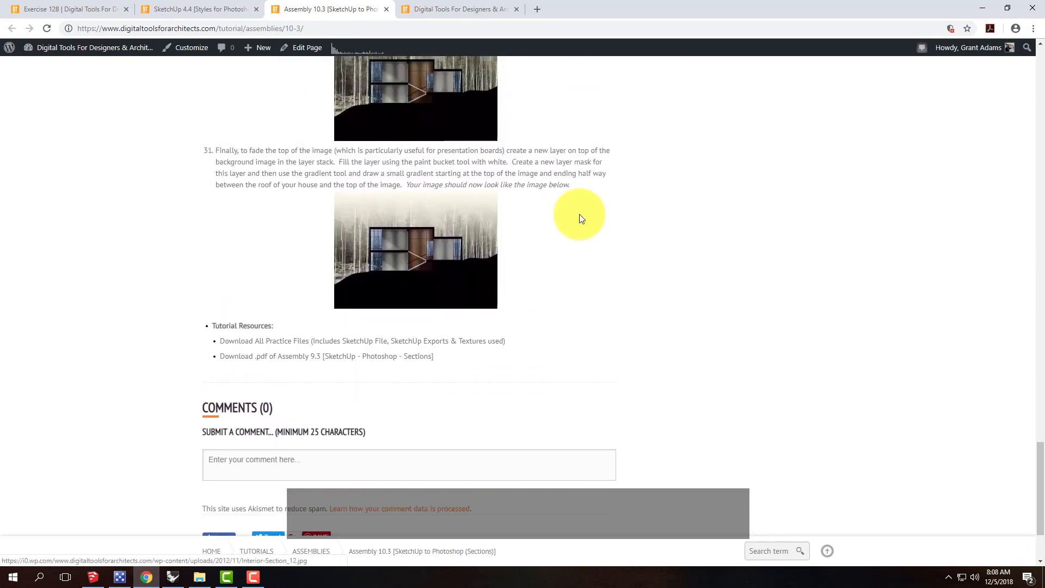
scroll(580, 218, "up", 18)
scroll(580, 218, "up", 20)
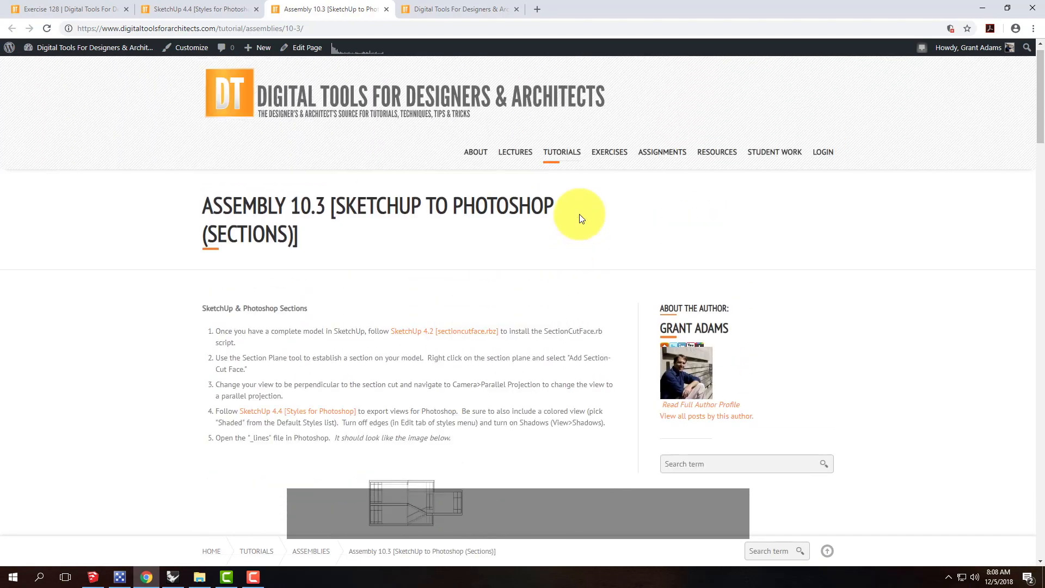
scroll(579, 218, "down", 2)
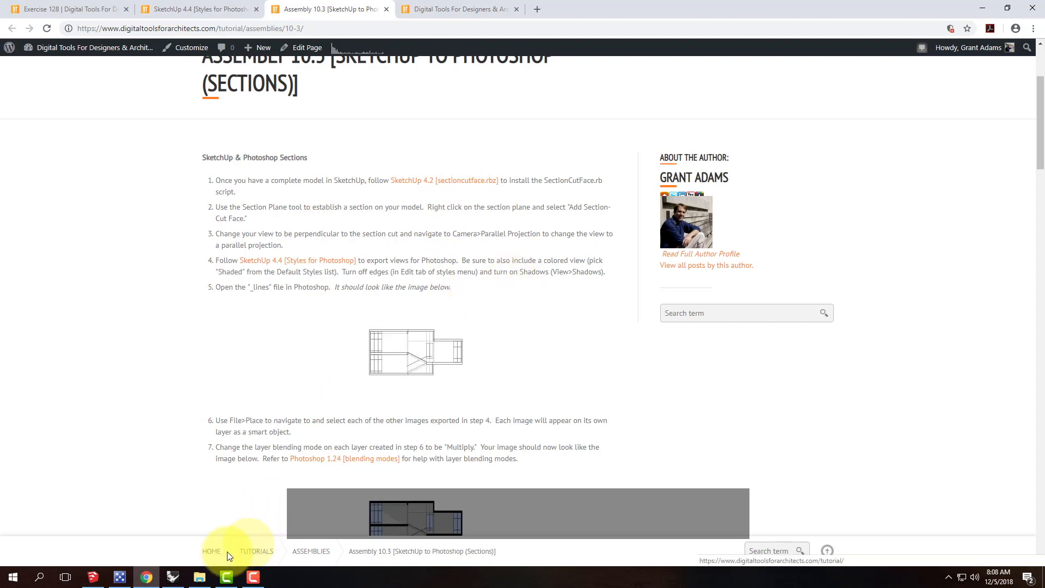
- Switch to the A106 building model in SketchUp
left_click(92, 578)
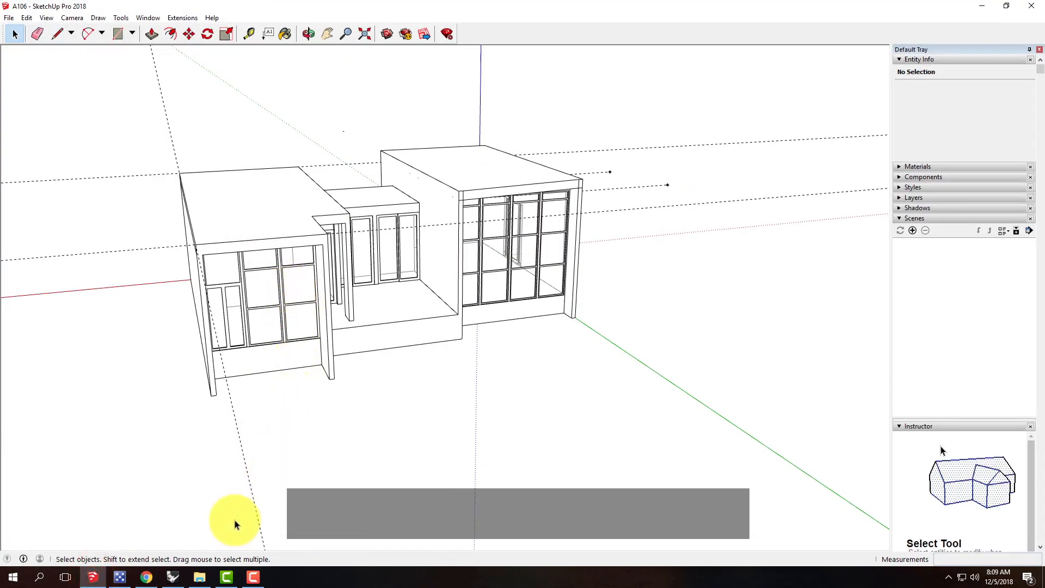
left_click(172, 578)
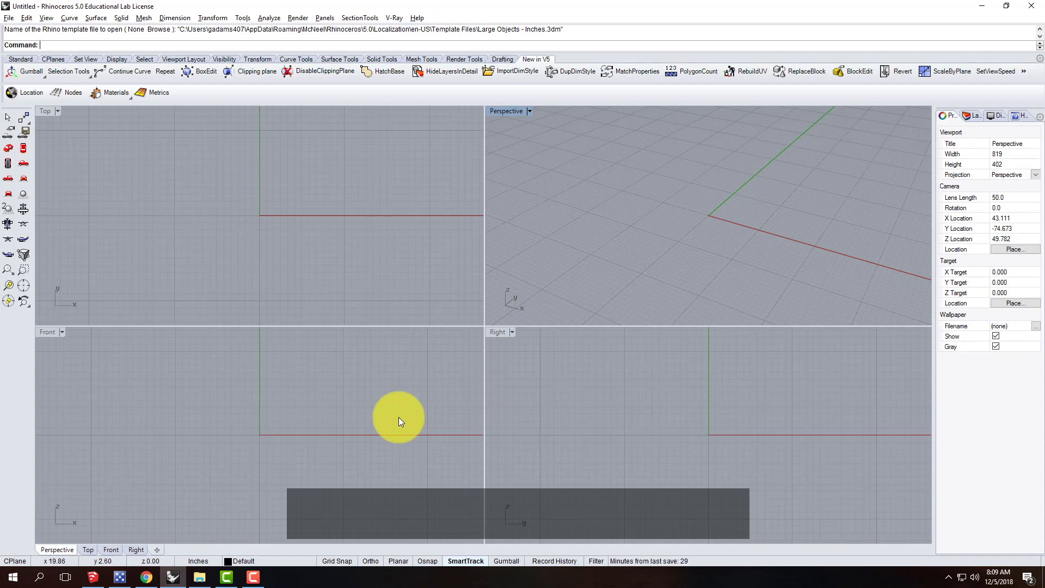
type("Rotate")
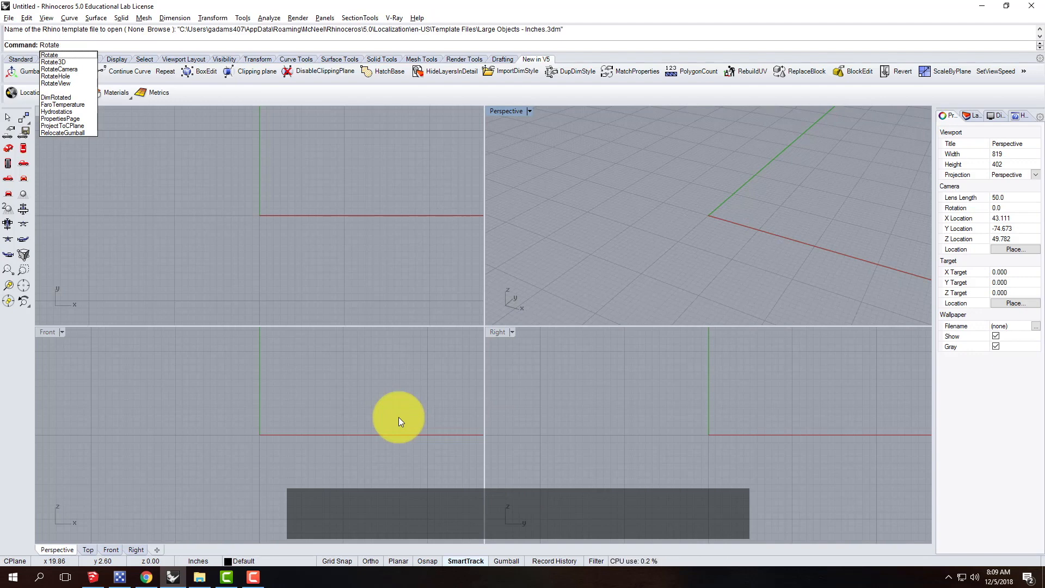
left_click(982, 8)
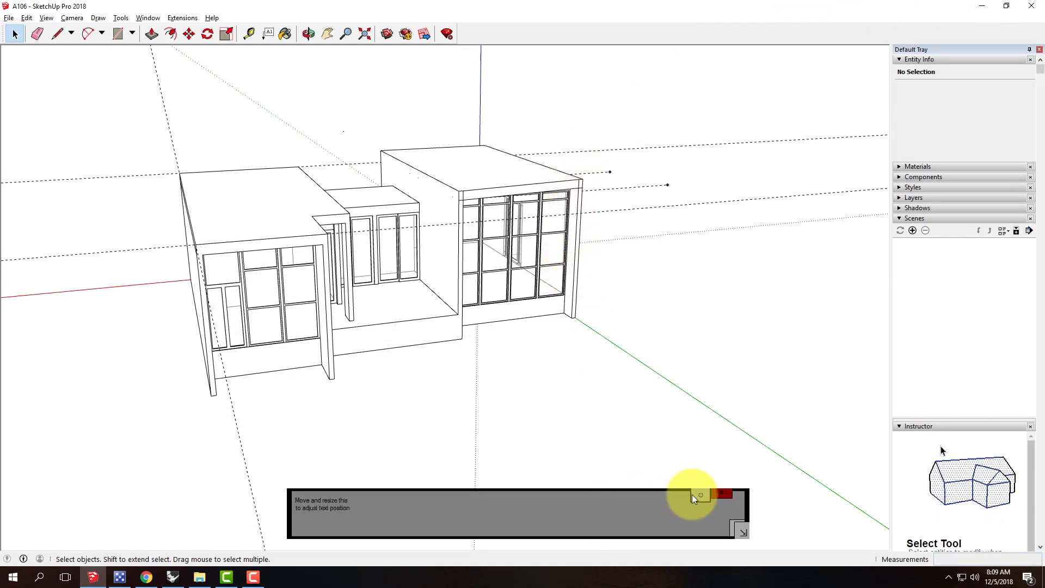
- Raise the opacity of the cursor position highlight in the key display overlay's settings
left_click(699, 494)
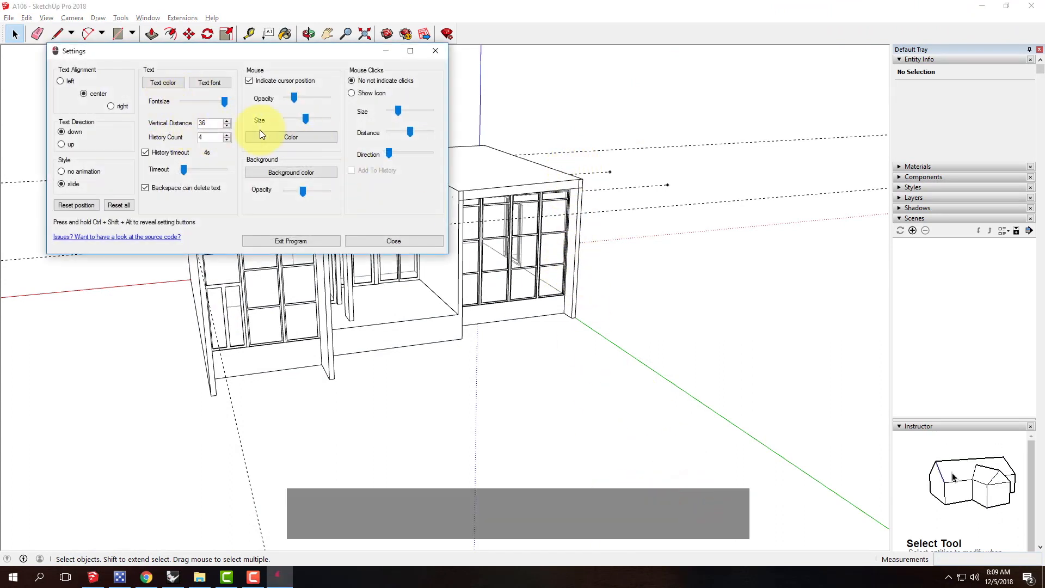
left_click_drag(294, 99, 301, 97)
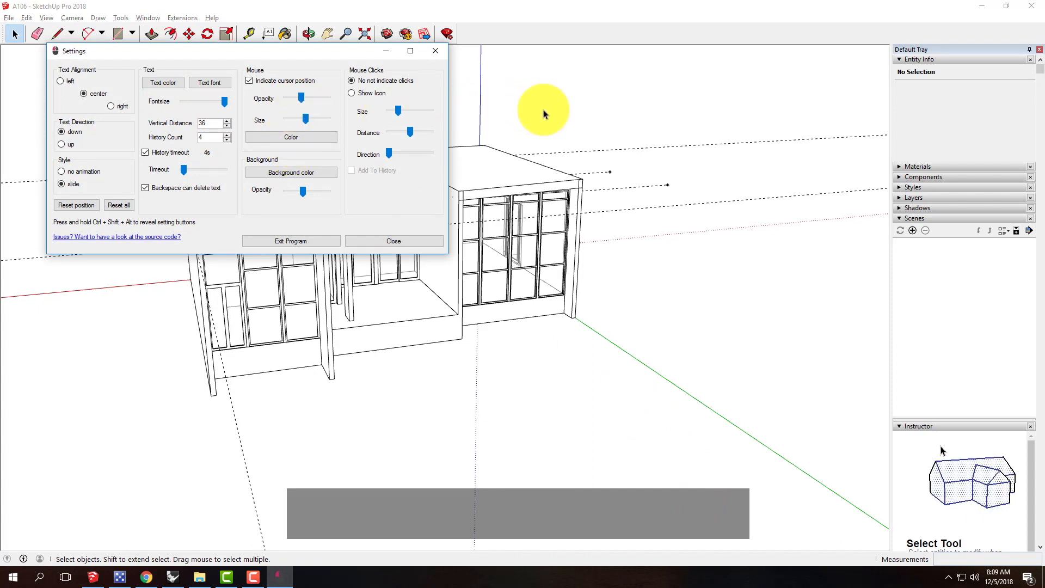
left_click(435, 49)
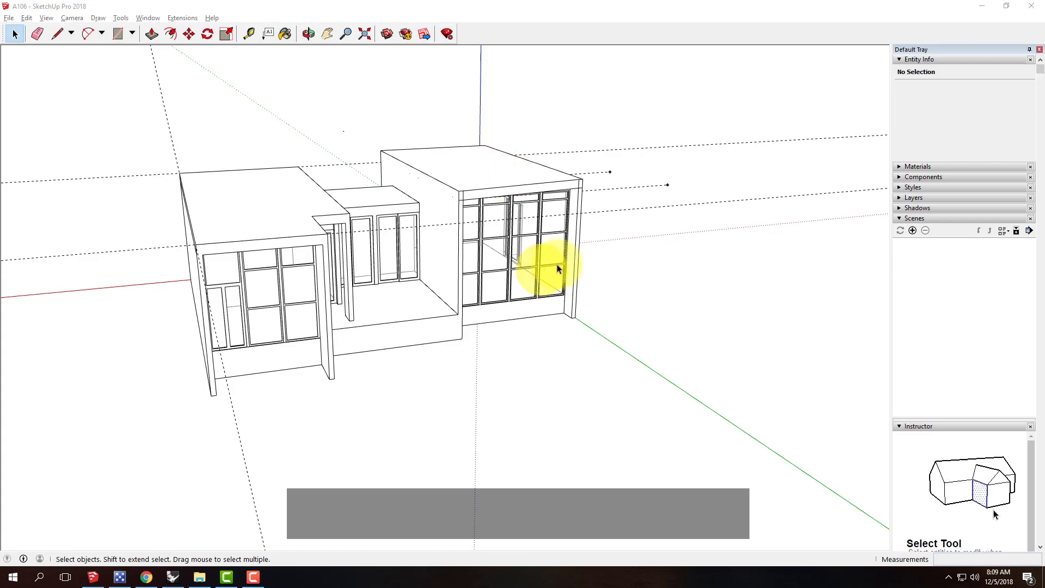
- Show the Large Tool Set alongside the Getting Started tools
key("o")
left_click_drag(711, 263, 473, 299)
key("space")
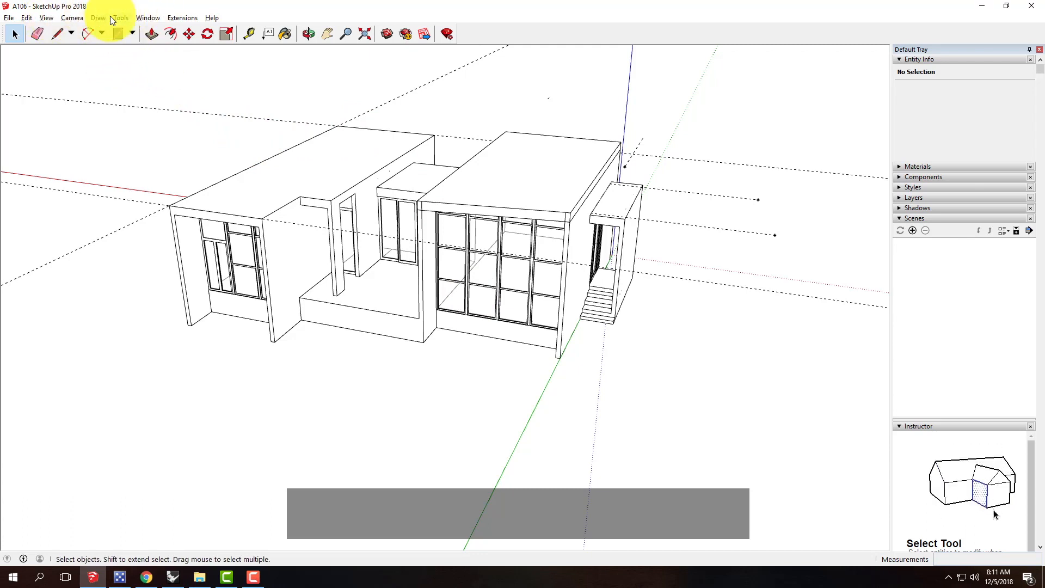
left_click(48, 18)
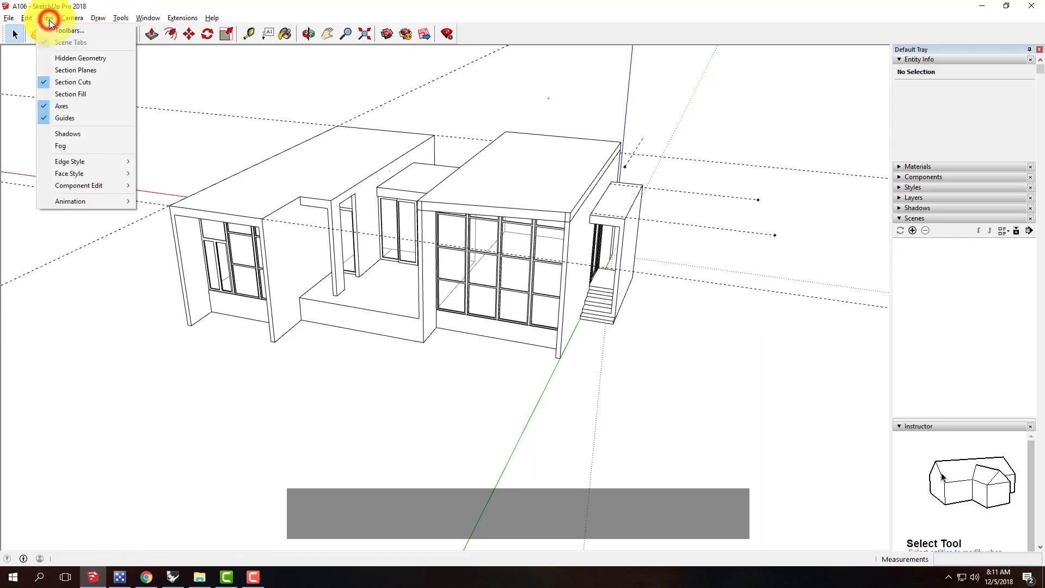
left_click(77, 31)
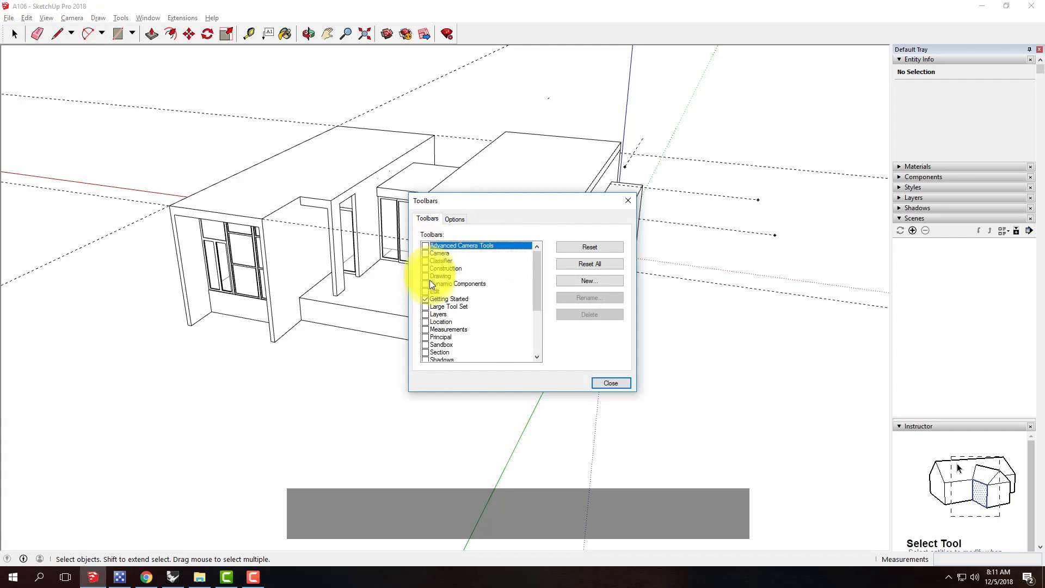
left_click(426, 307)
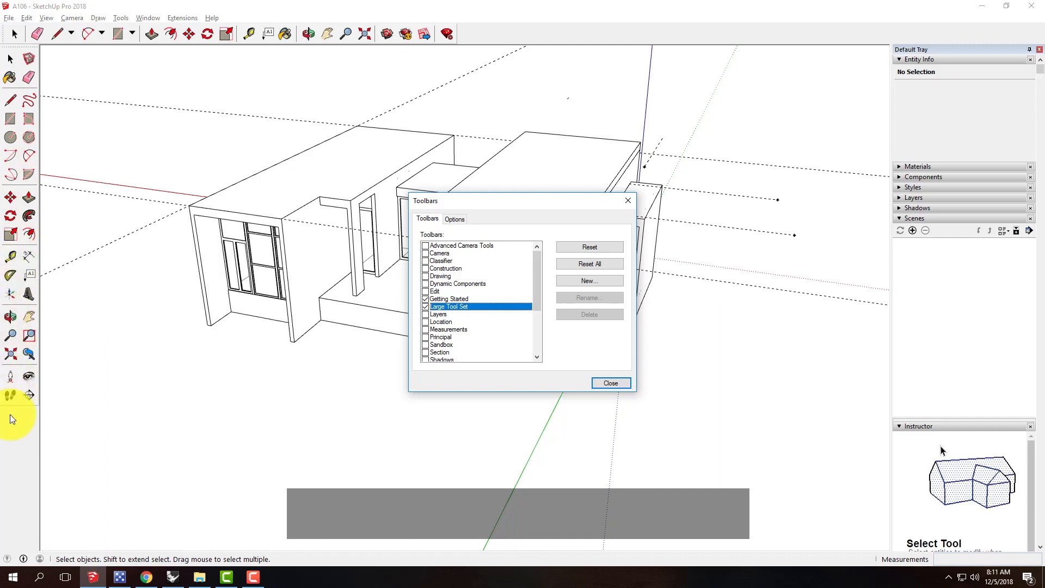
left_click(615, 383)
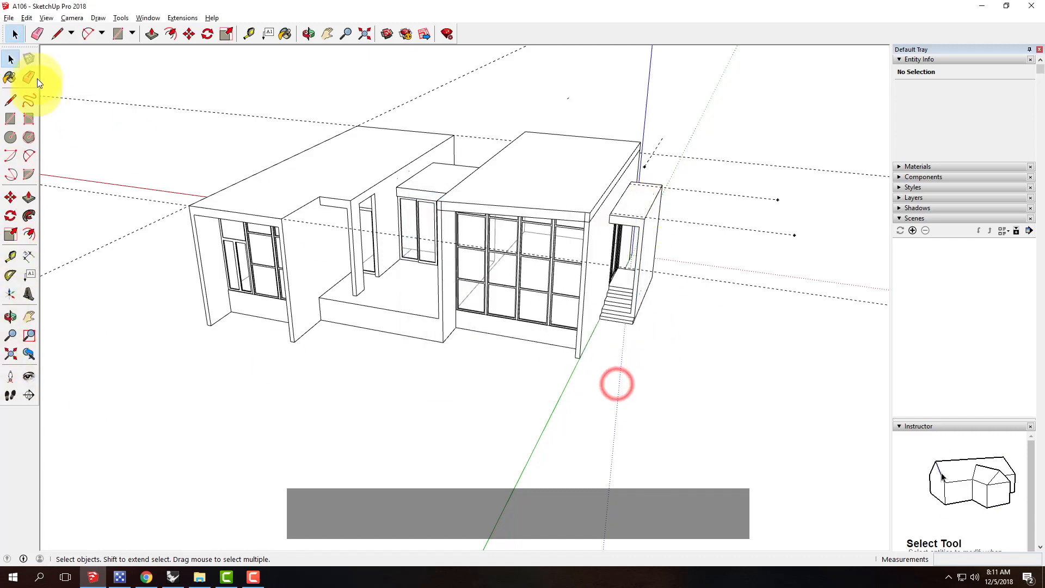
left_click(28, 396)
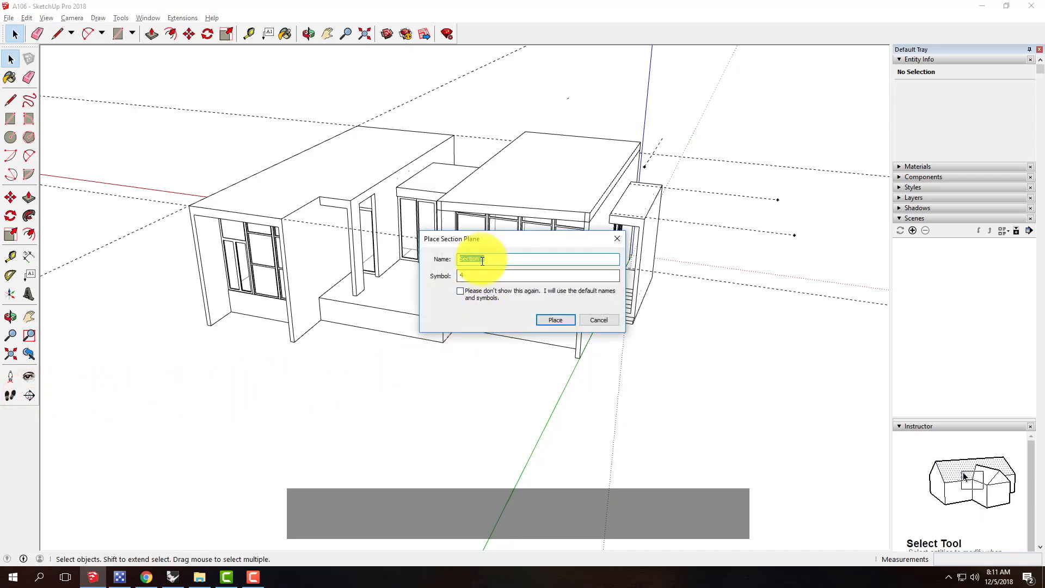
left_click(566, 321)
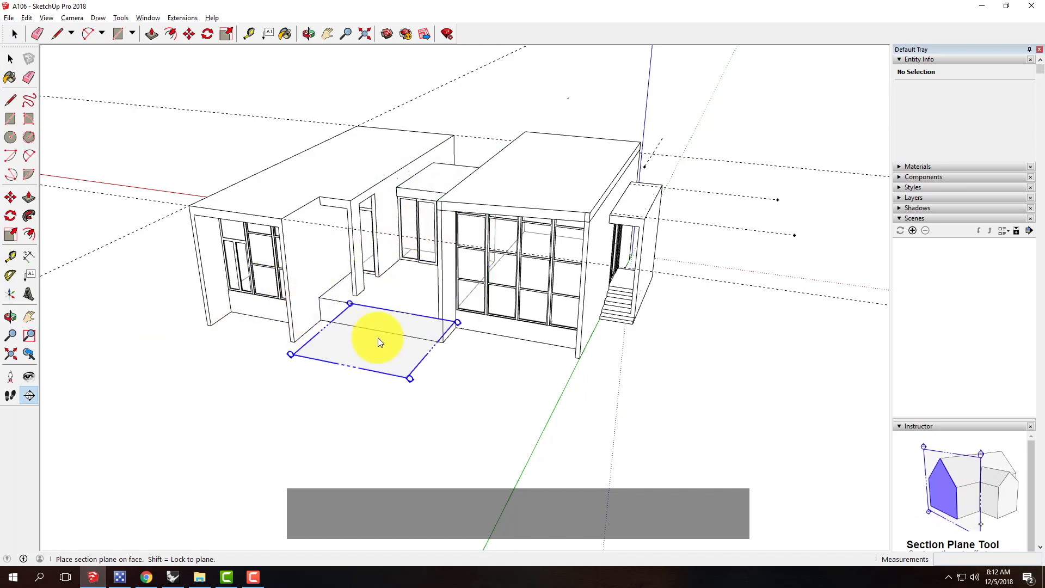
key("Escape")
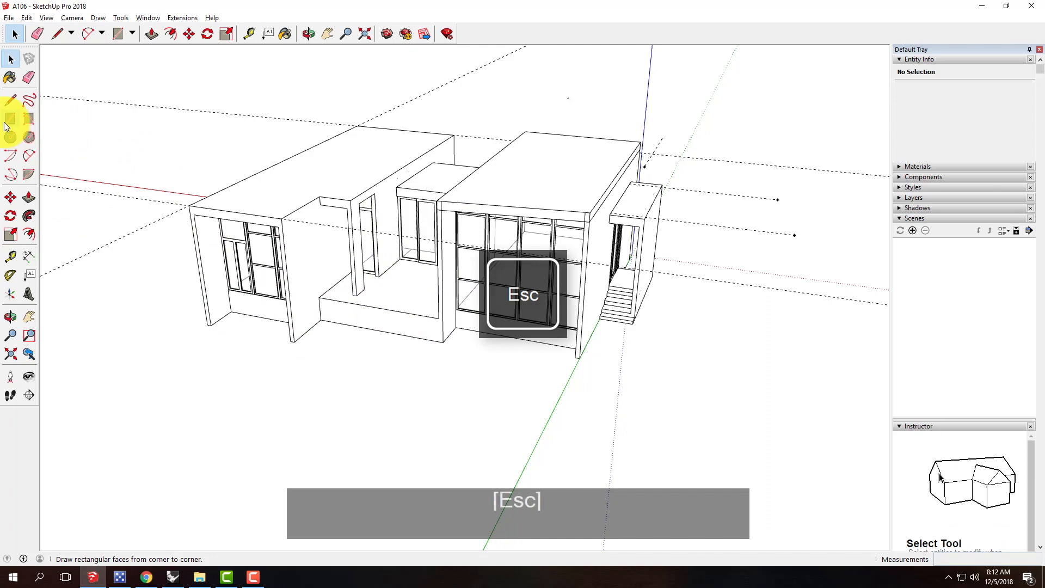
- Draw a rectangle about 5' 9" by 5' 9" in front of the building and push/pull it up about 5' 1"
left_click(7, 120)
left_click(328, 383)
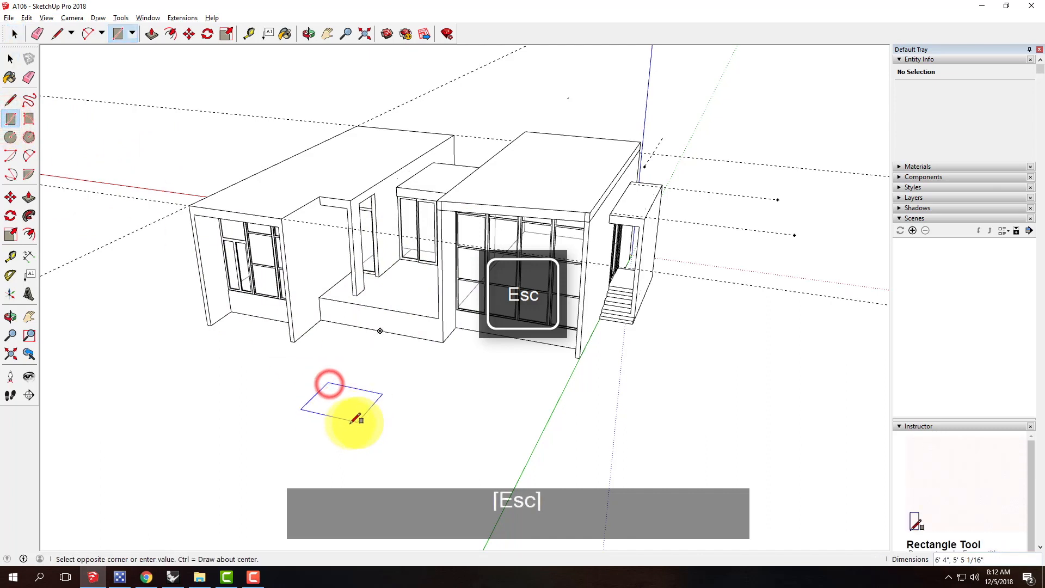
left_click(350, 422)
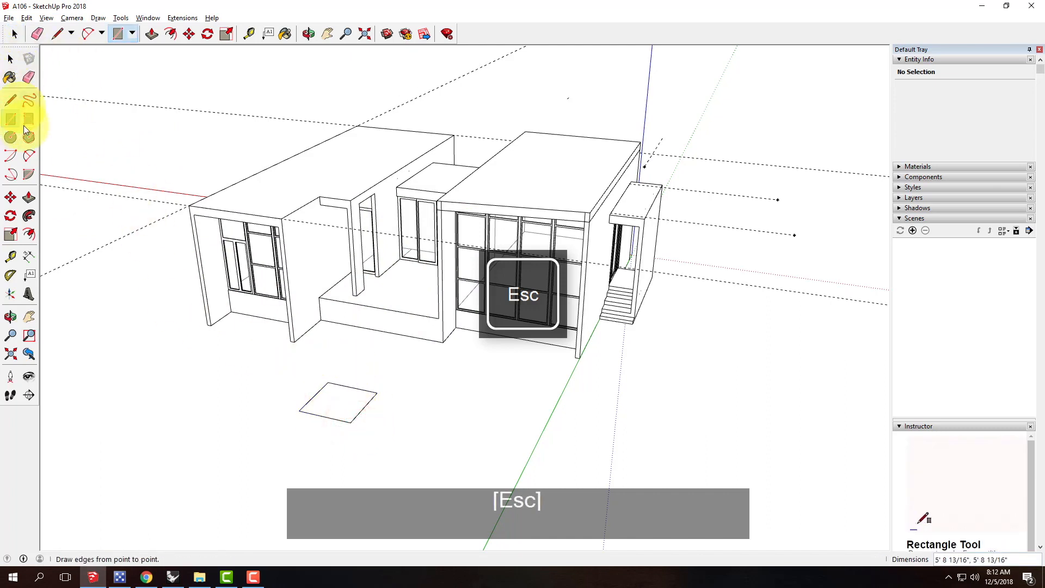
left_click(30, 197)
left_click_drag(350, 401, 330, 340)
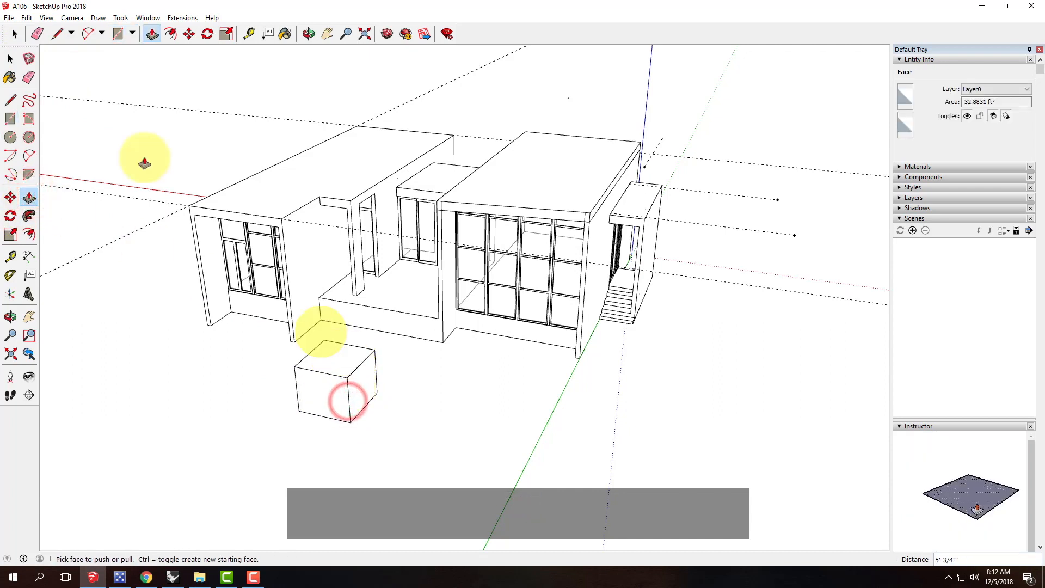
left_click(29, 396)
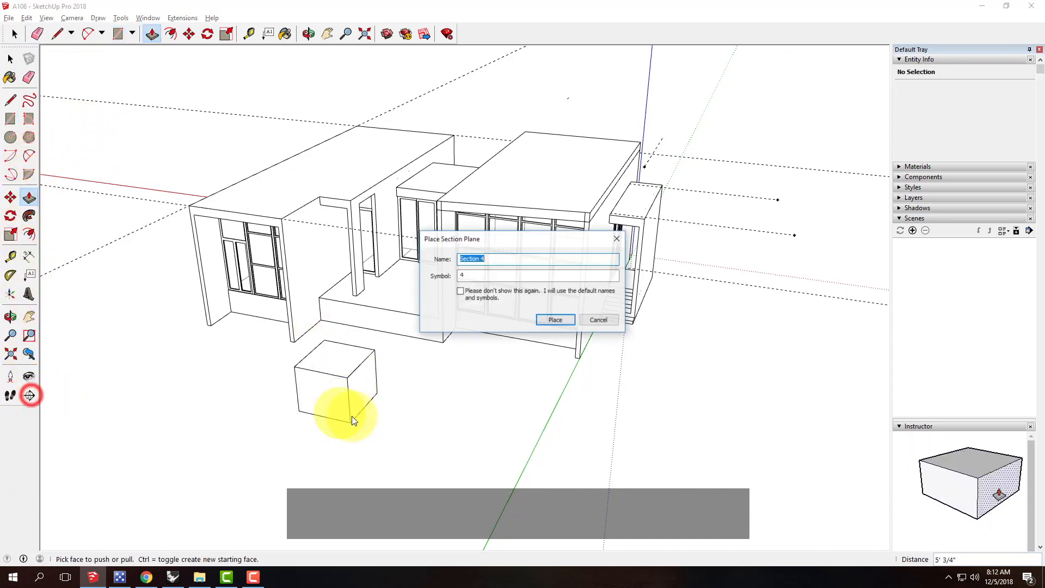
left_click(565, 321)
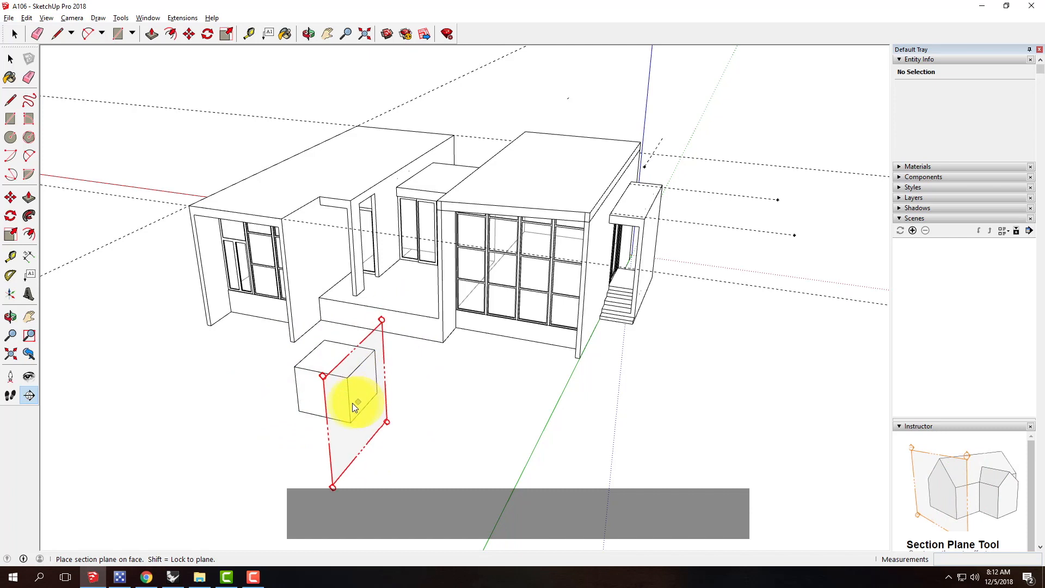
key("Escape")
- Delete the whole test box in front of the building
left_click(10, 58)
left_click_drag(395, 435, 286, 346)
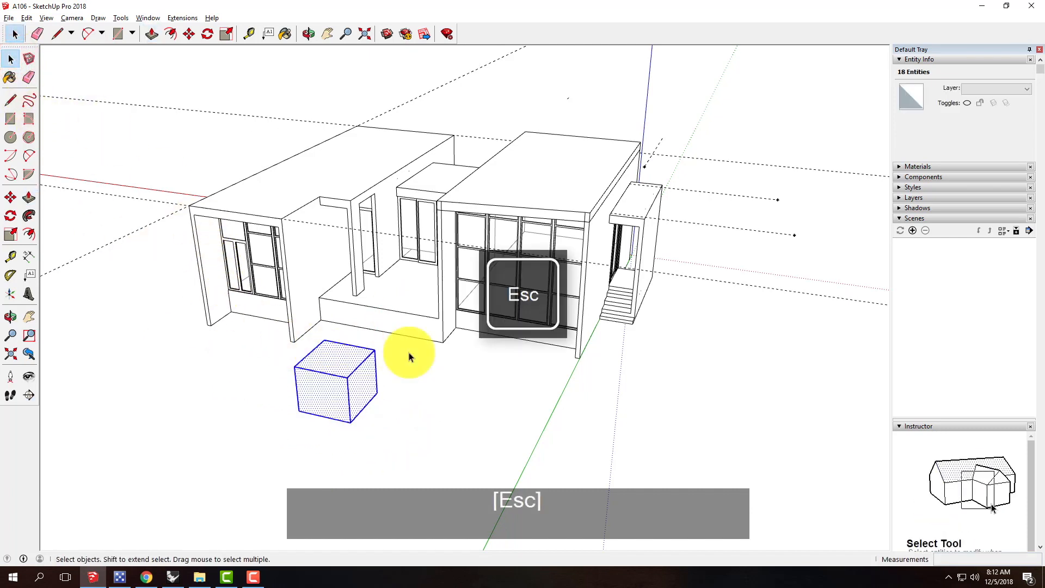
key("Delete")
- Place a new section plane, keeping the suggested name, through the building parallel to its long wall along the red axis
left_click_drag(764, 265, 613, 304)
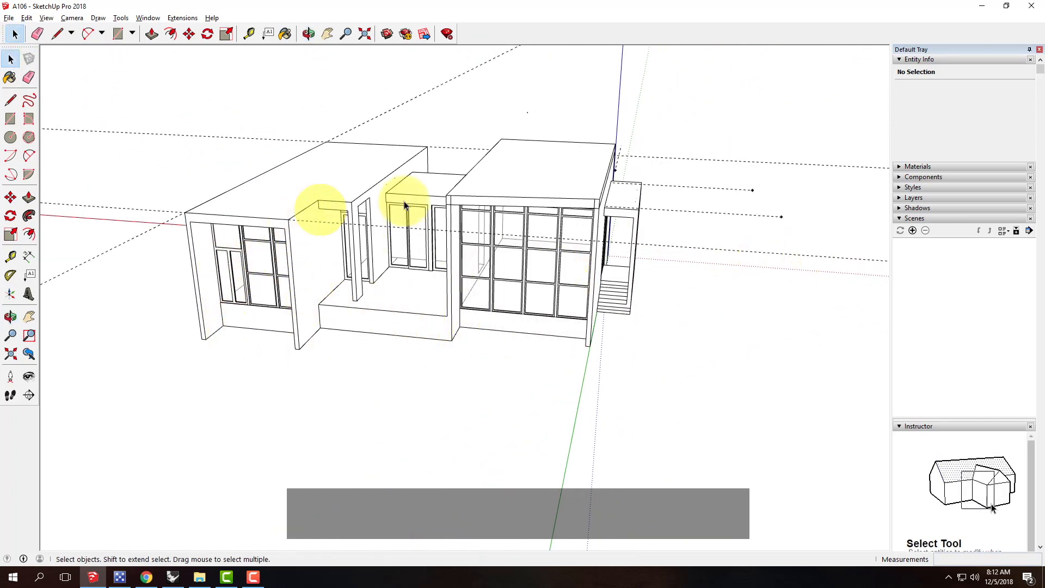
left_click_drag(746, 205, 358, 248)
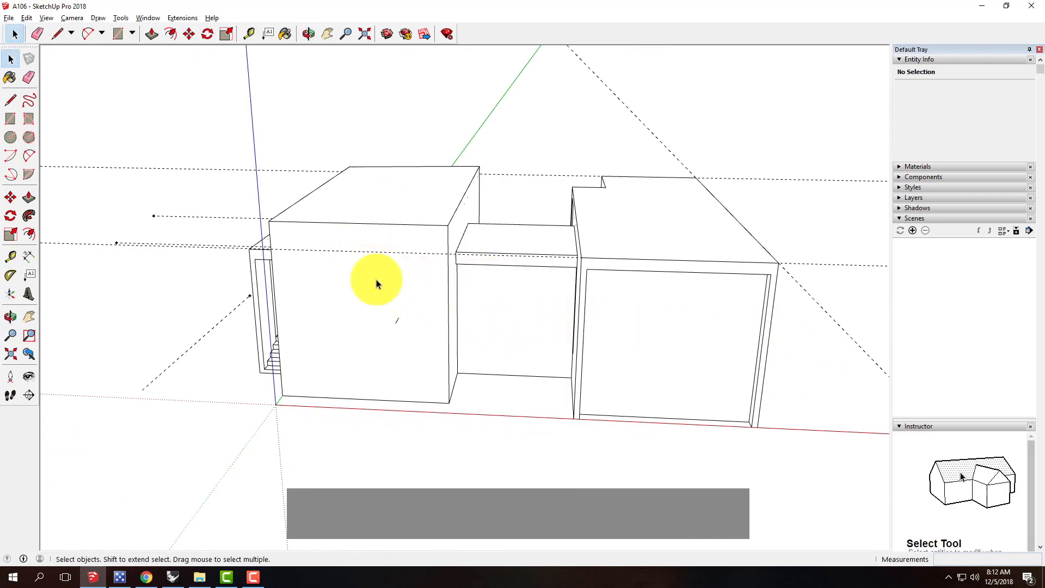
left_click_drag(341, 275, 532, 273)
left_click_drag(370, 283, 517, 283)
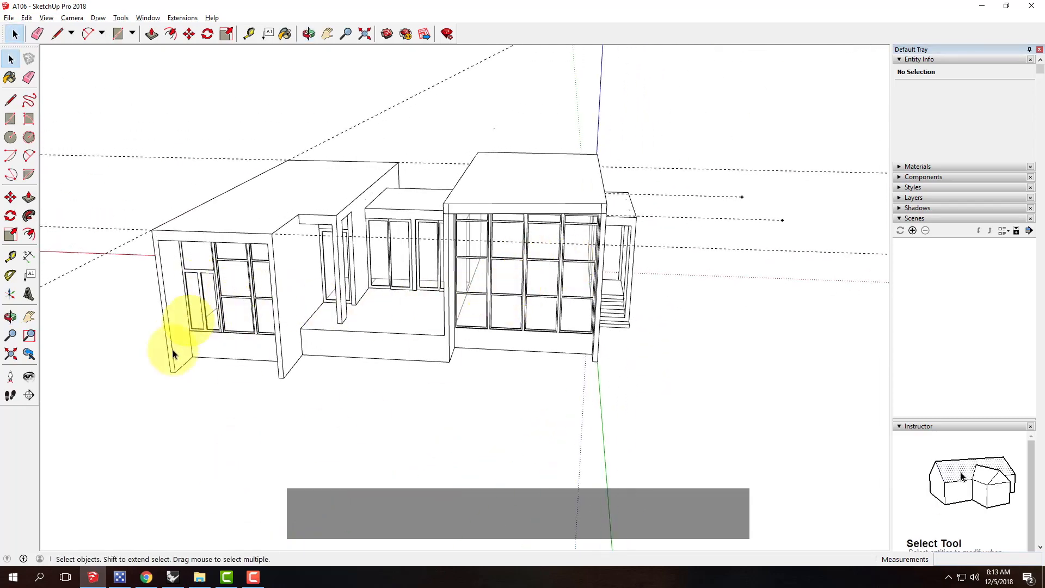
left_click_drag(655, 289, 152, 269)
left_click(29, 396)
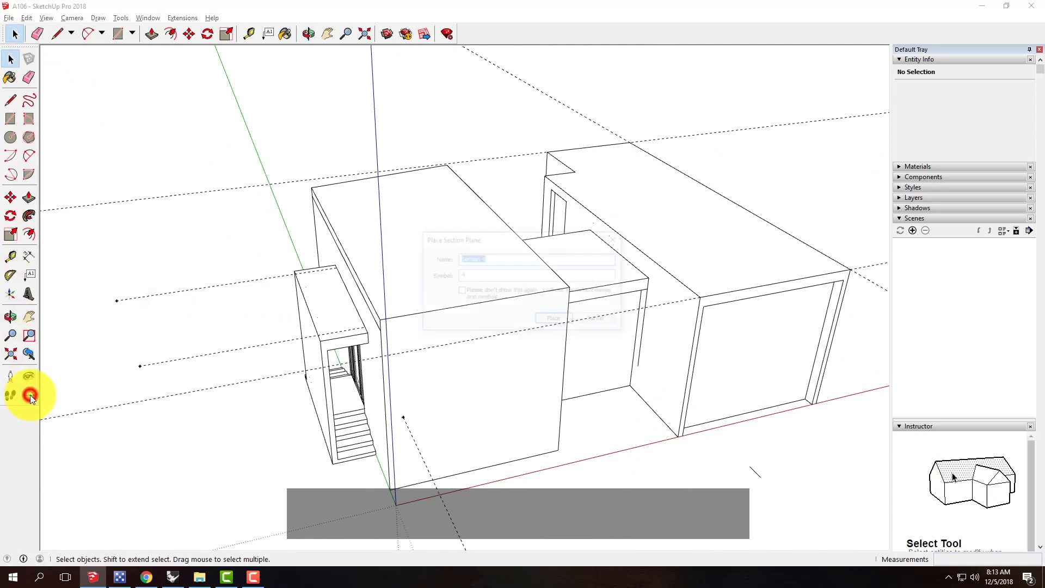
left_click(556, 321)
scroll(489, 298, "down", 3)
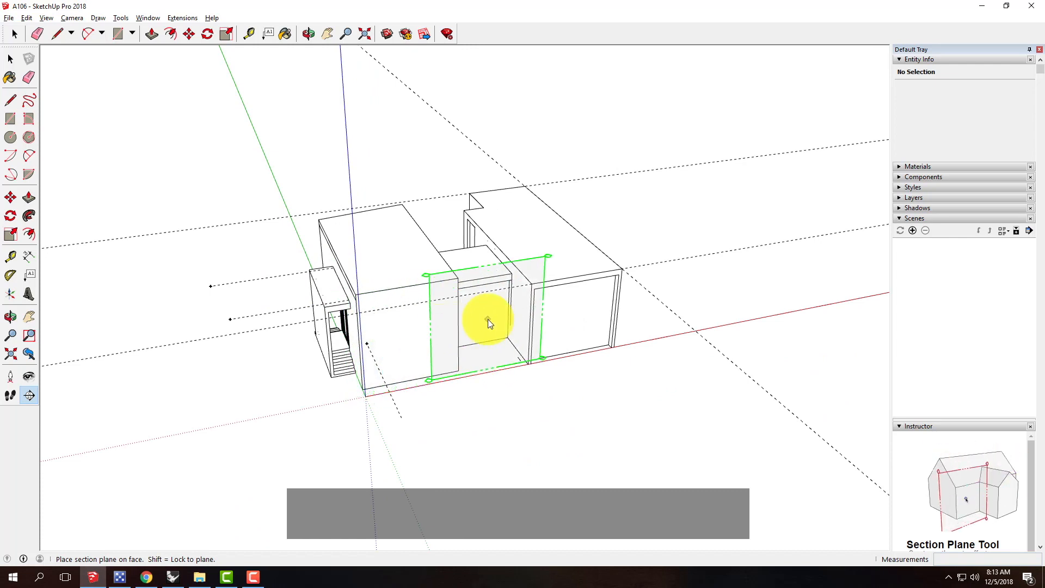
left_click(485, 321)
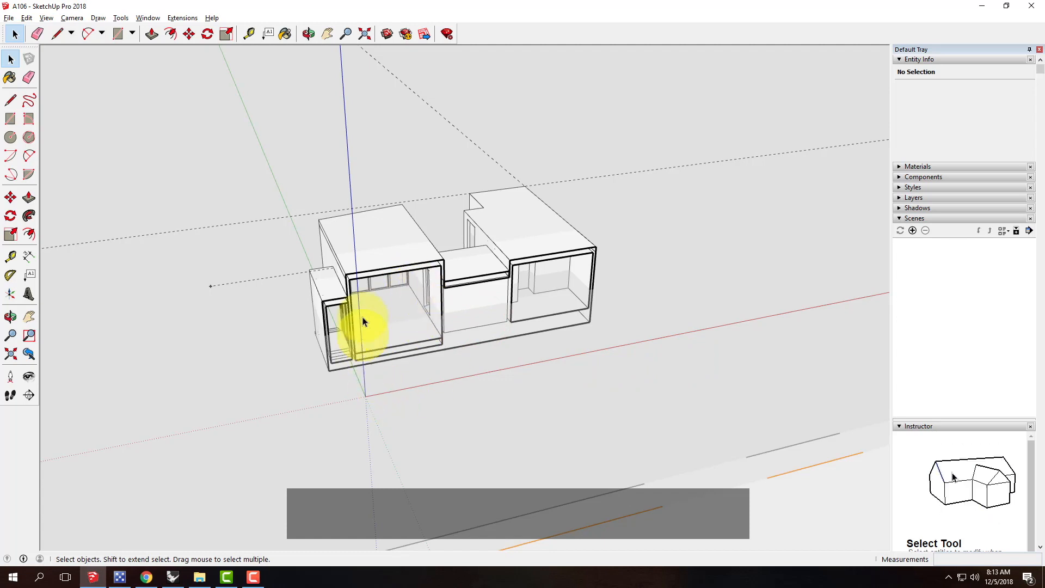
- Delete the three older section planes 1, 2 and 3, keeping only the newly placed one
key("o")
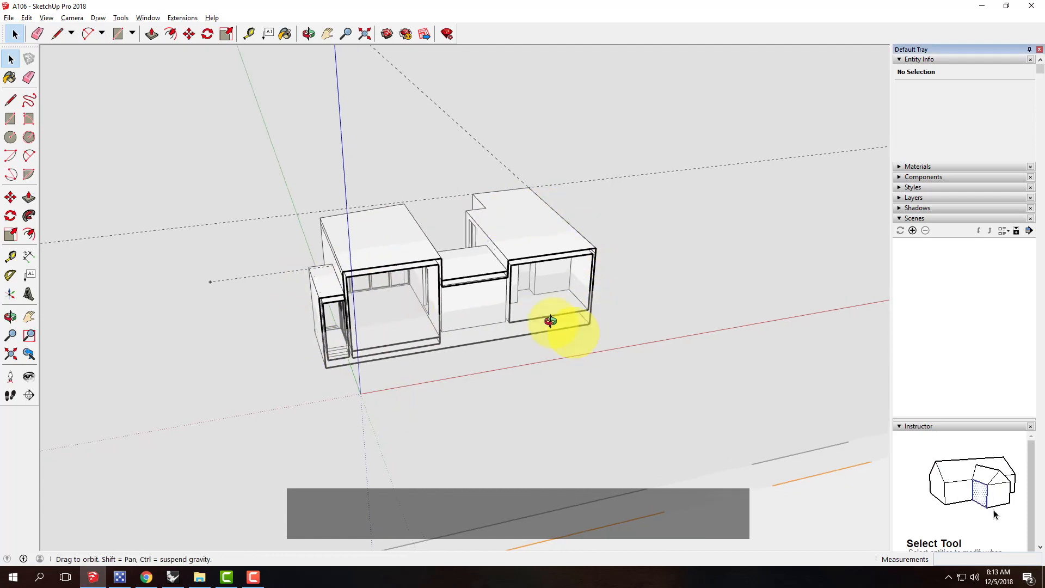
left_click_drag(553, 326, 514, 318)
key("space")
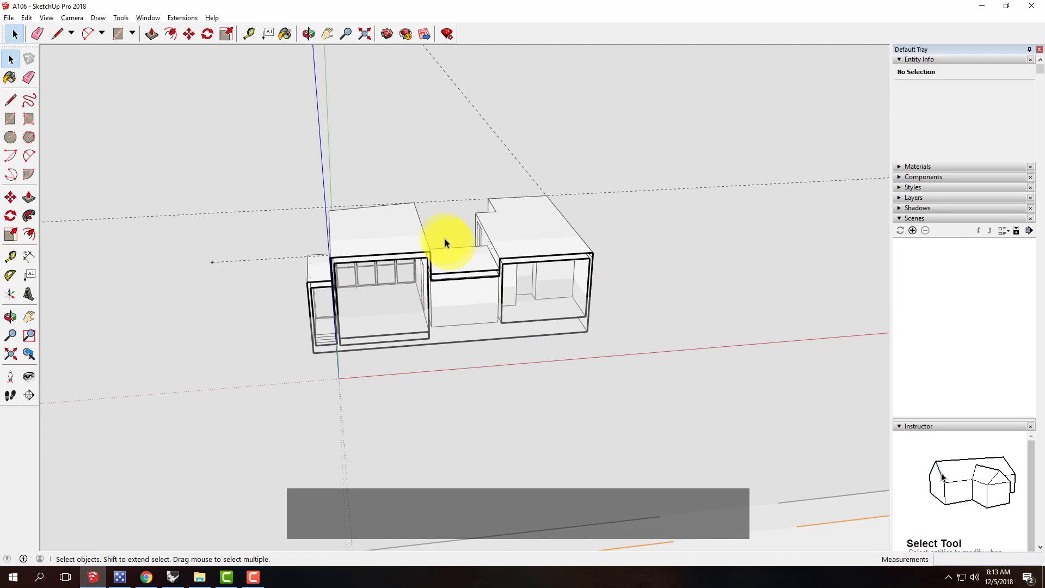
scroll(326, 212, "down", 8)
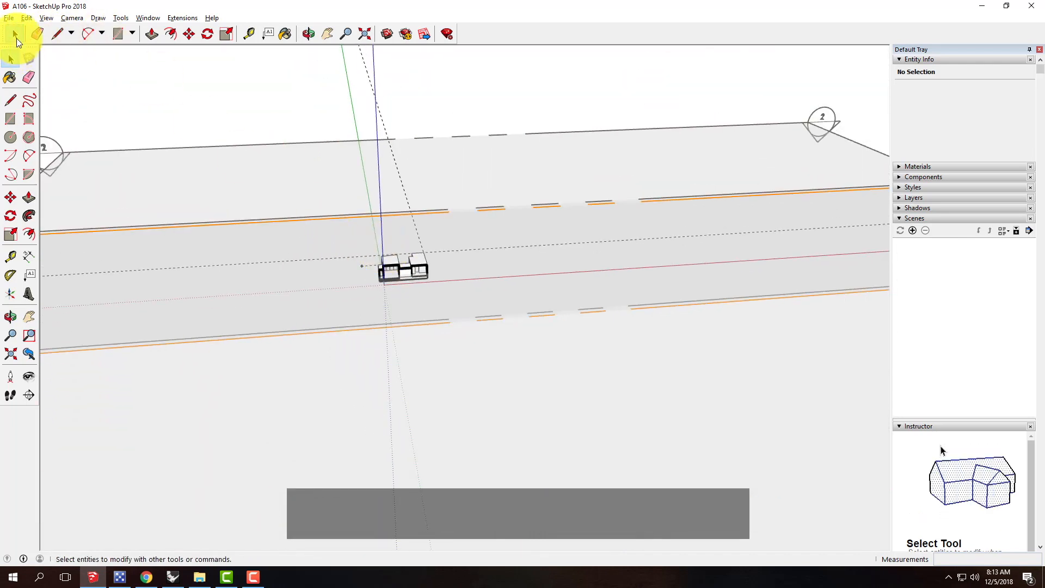
scroll(521, 258, "down", 3)
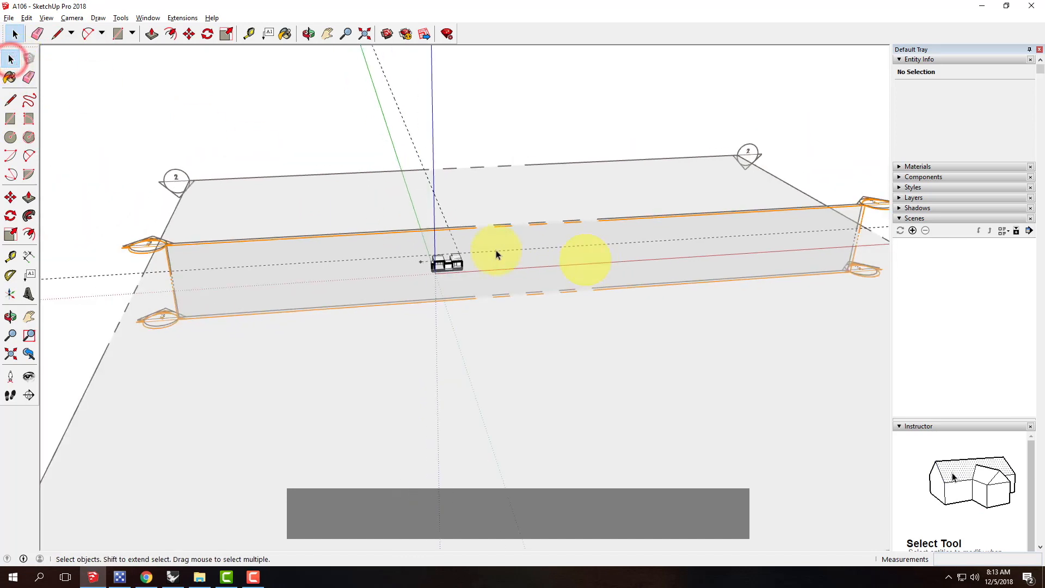
left_click(184, 243)
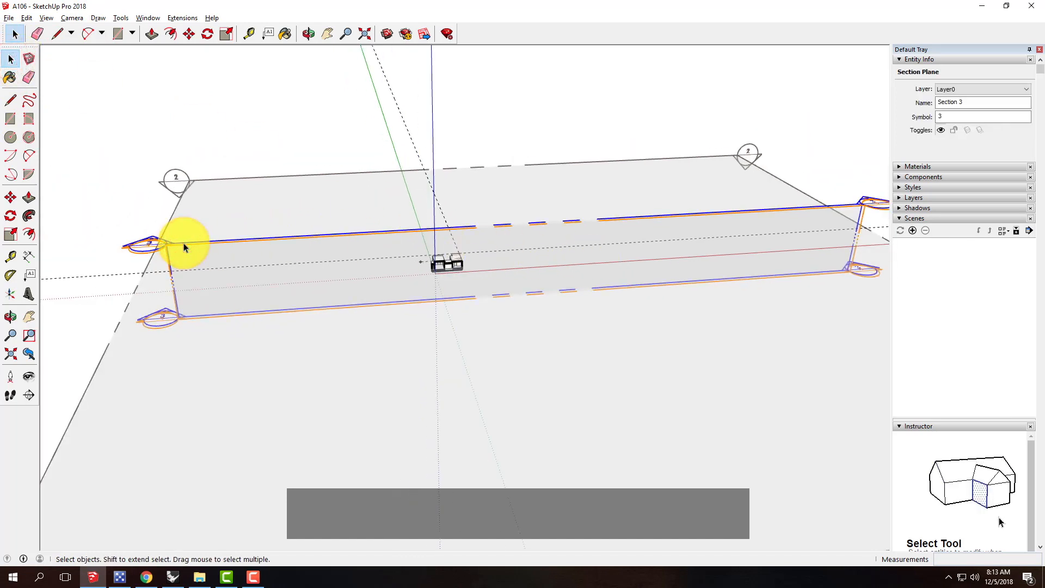
left_click(185, 248)
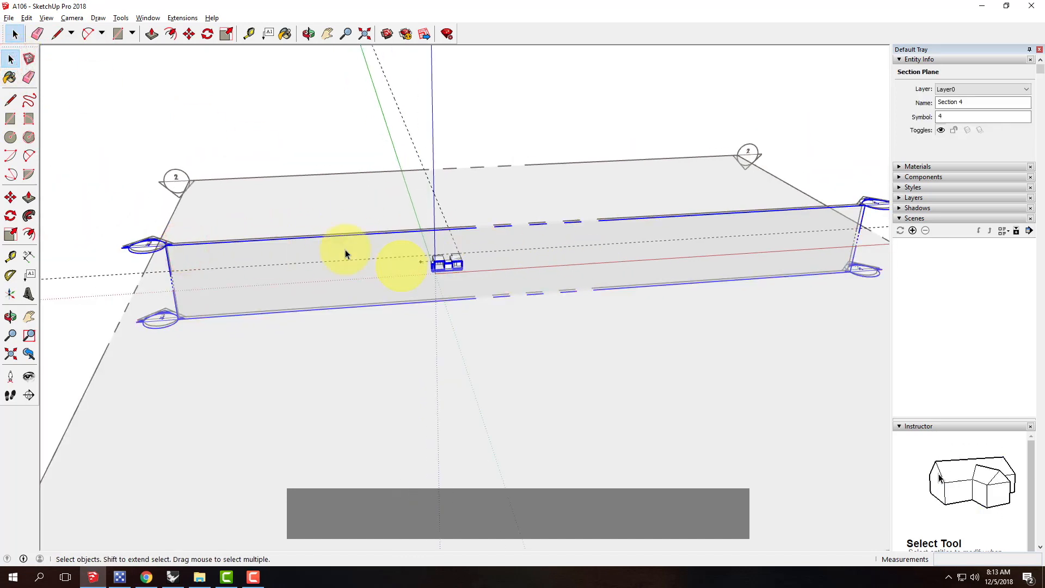
double_click(196, 240)
left_click(197, 244)
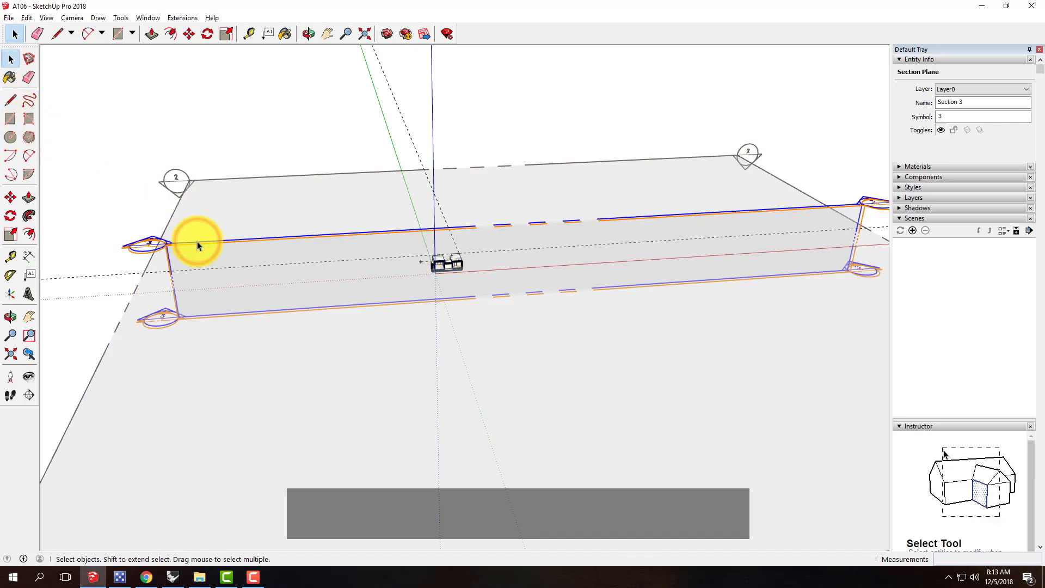
key("Delete")
left_click(211, 207)
key("Delete")
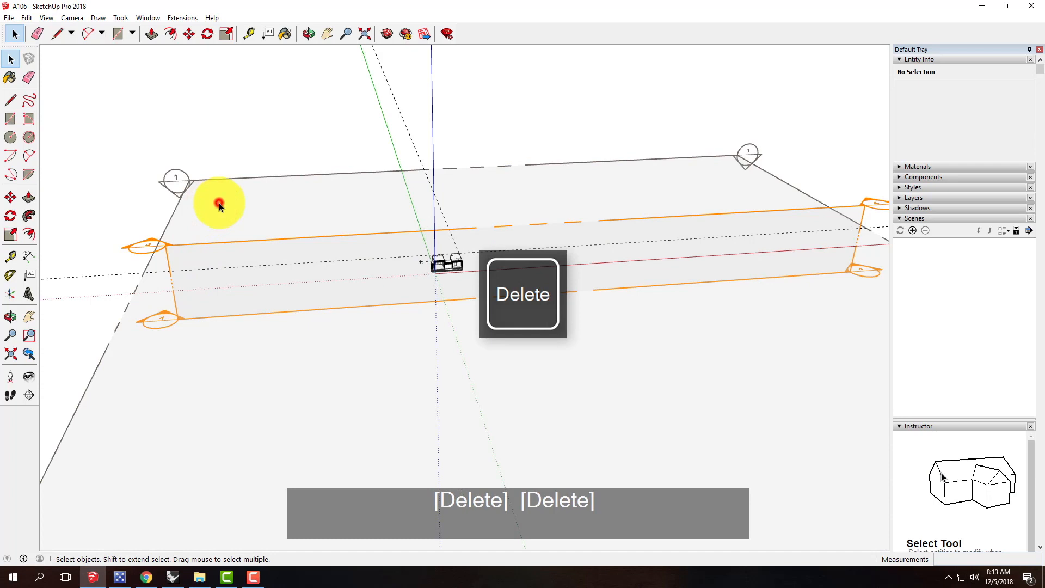
left_click(219, 204)
key("Delete")
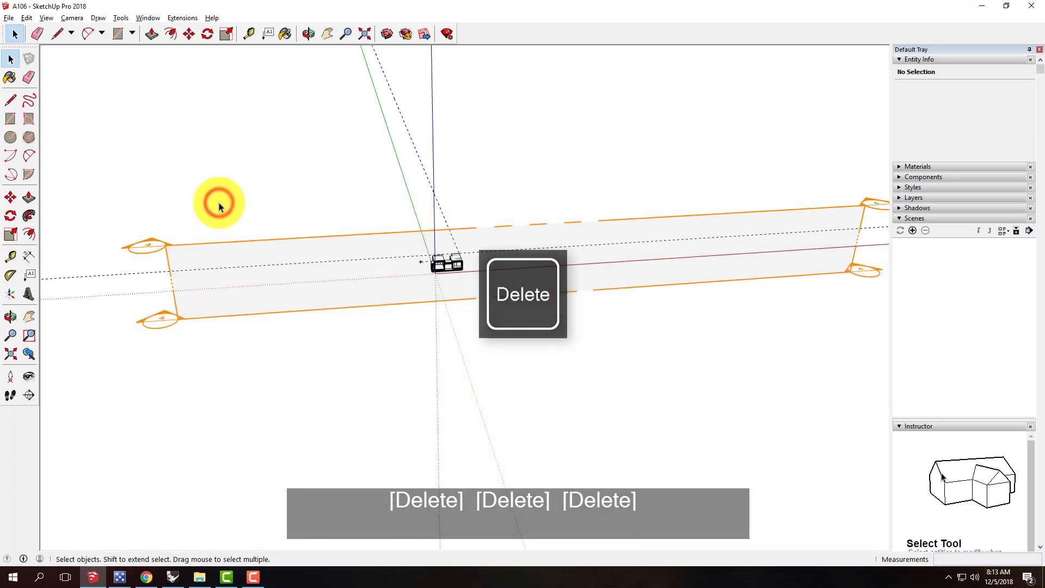
- Move the remaining section plane about 7' 6" along the green axis, deeper into the building
left_click(222, 249)
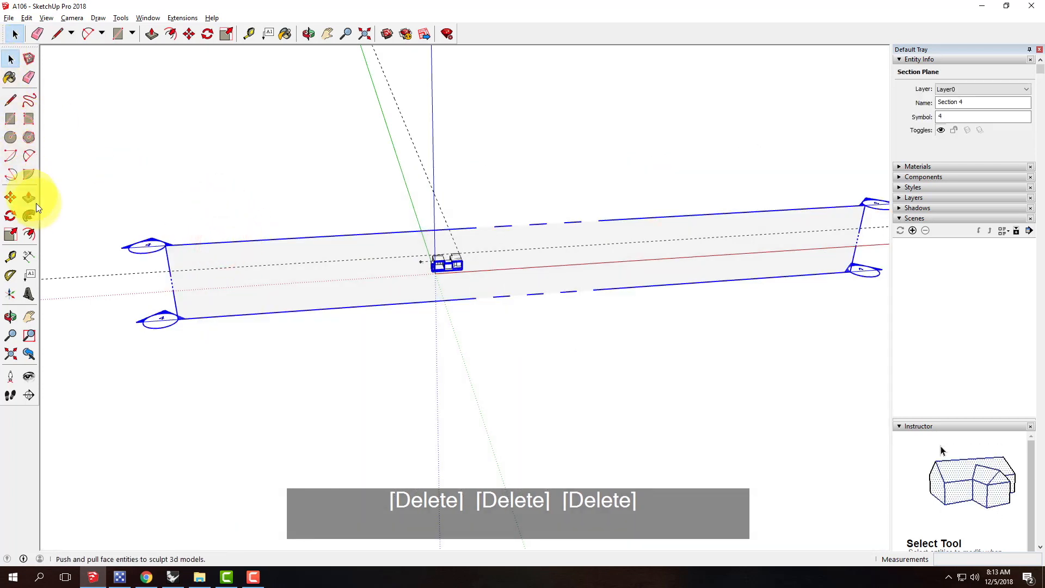
left_click(11, 197)
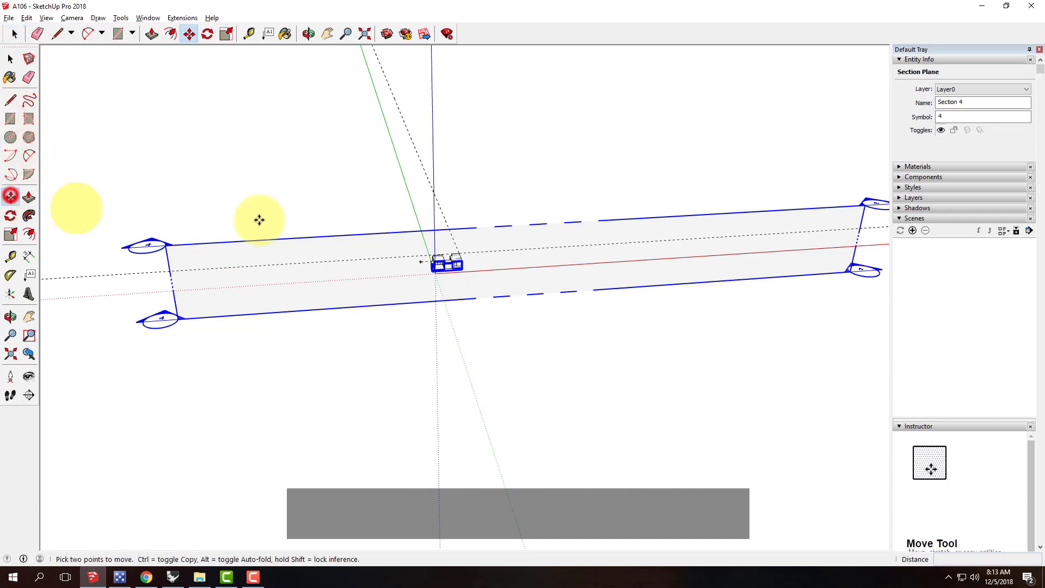
scroll(448, 276, "up", 8)
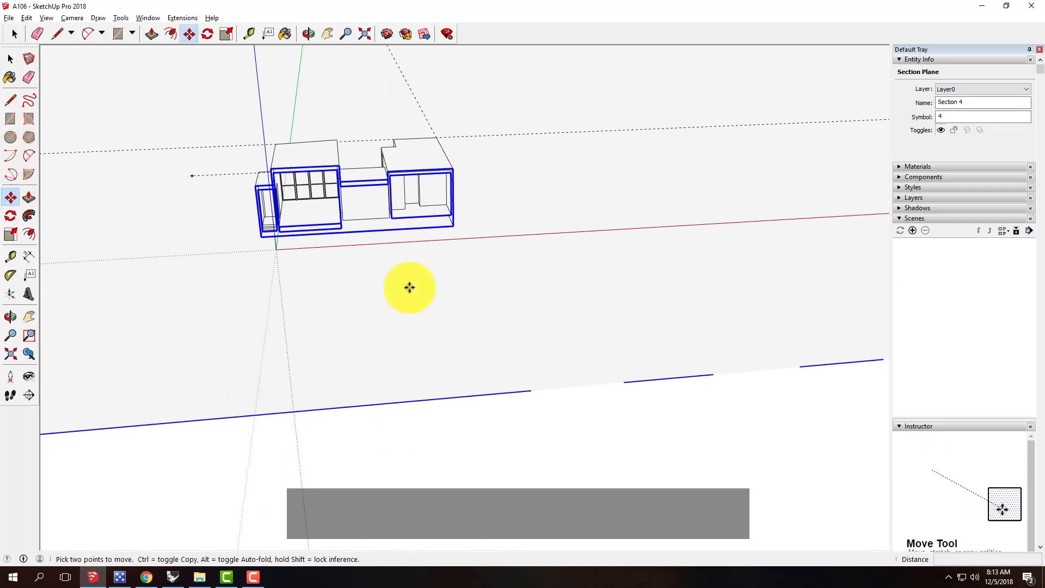
scroll(410, 287, "up", 3)
left_click(464, 325)
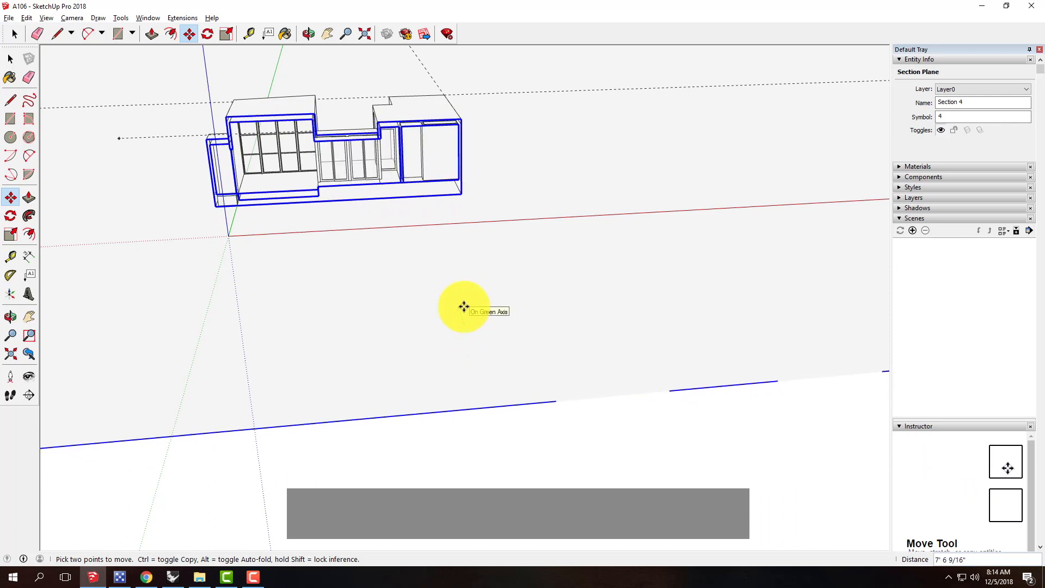
left_click(463, 306)
- Examine the cut building up close to check what the section plane exposes of the interior rooms and windows
scroll(359, 135, "up", 6)
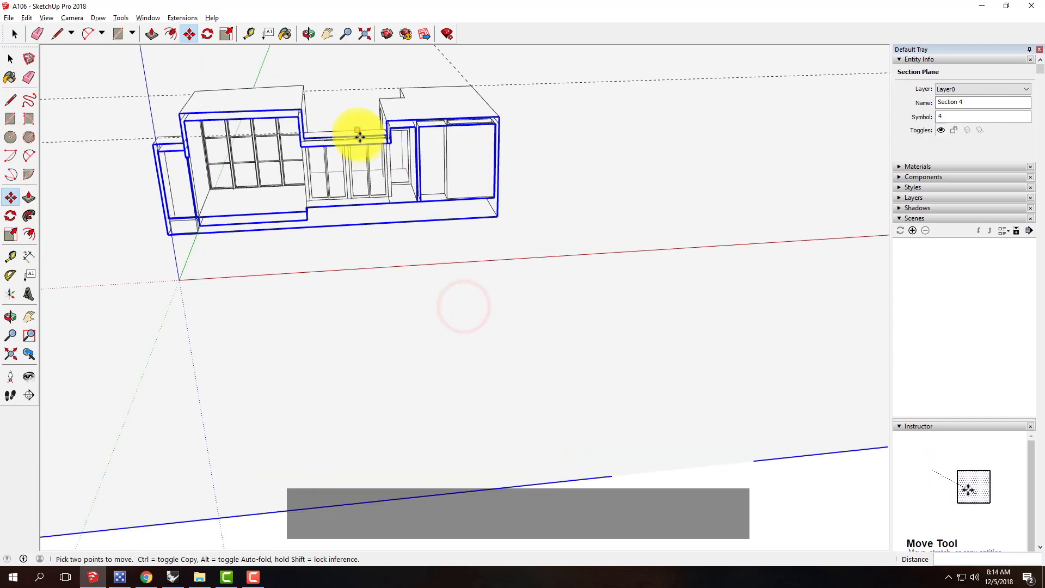
left_click_drag(443, 216, 366, 175)
scroll(425, 169, "down", 5)
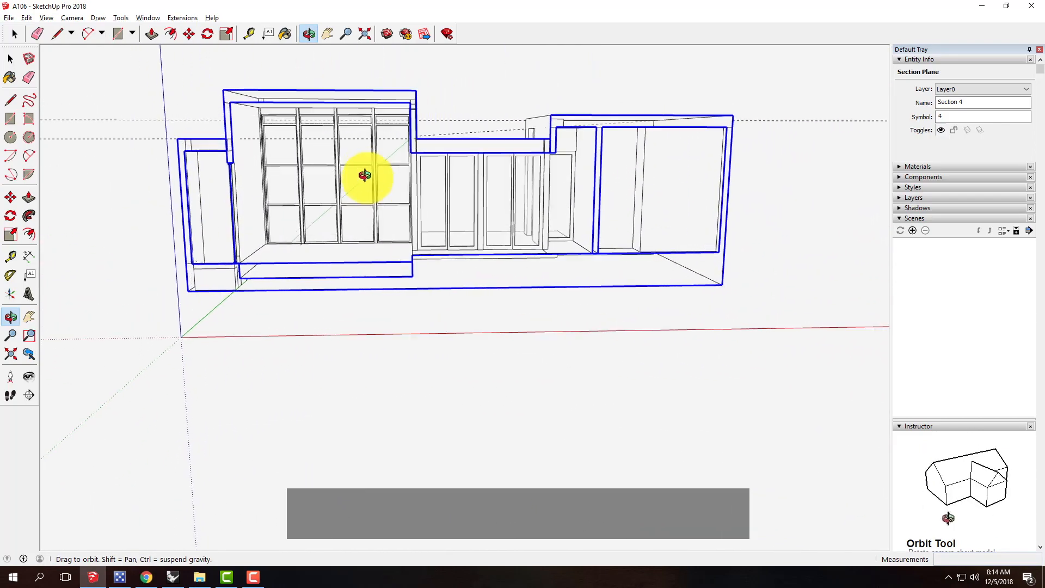
key("m")
scroll(385, 158, "down", 3)
scroll(505, 258, "up", 5)
key("o")
left_click_drag(504, 258, 403, 216)
key("m")
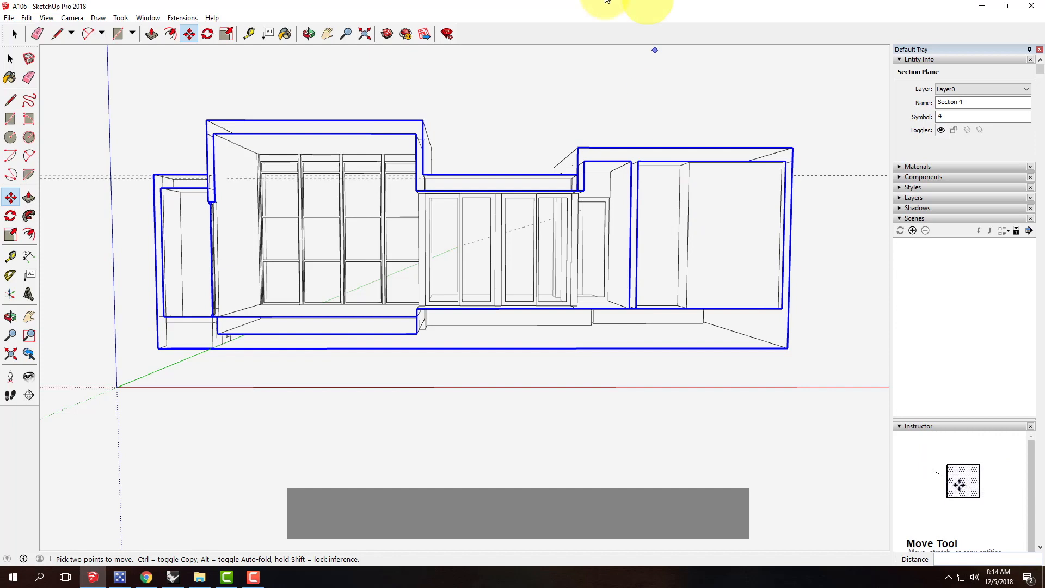
- Switch the camera from perspective to Parallel Projection
left_click(72, 18)
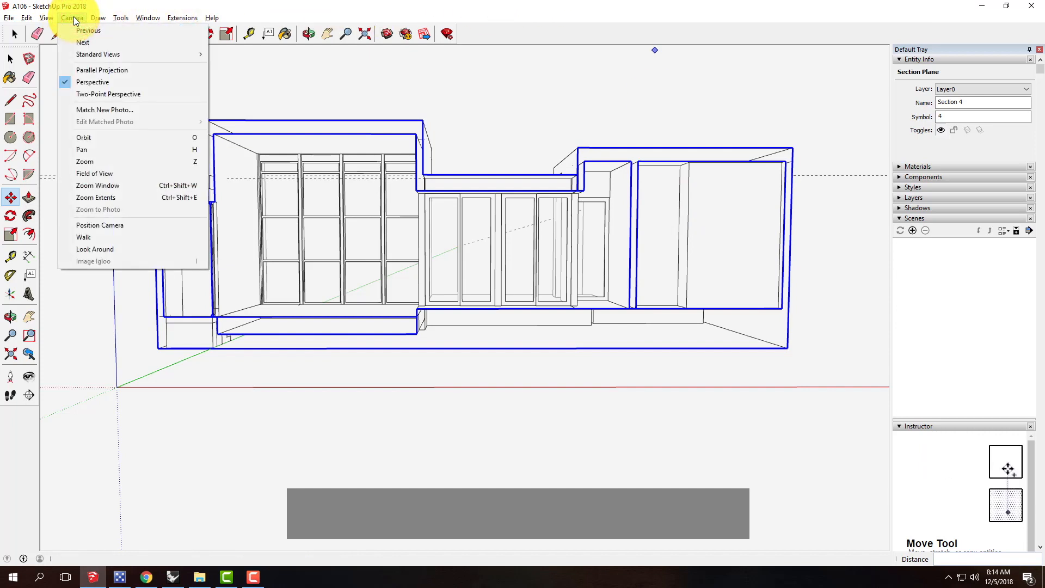
mouse_move(44, 18)
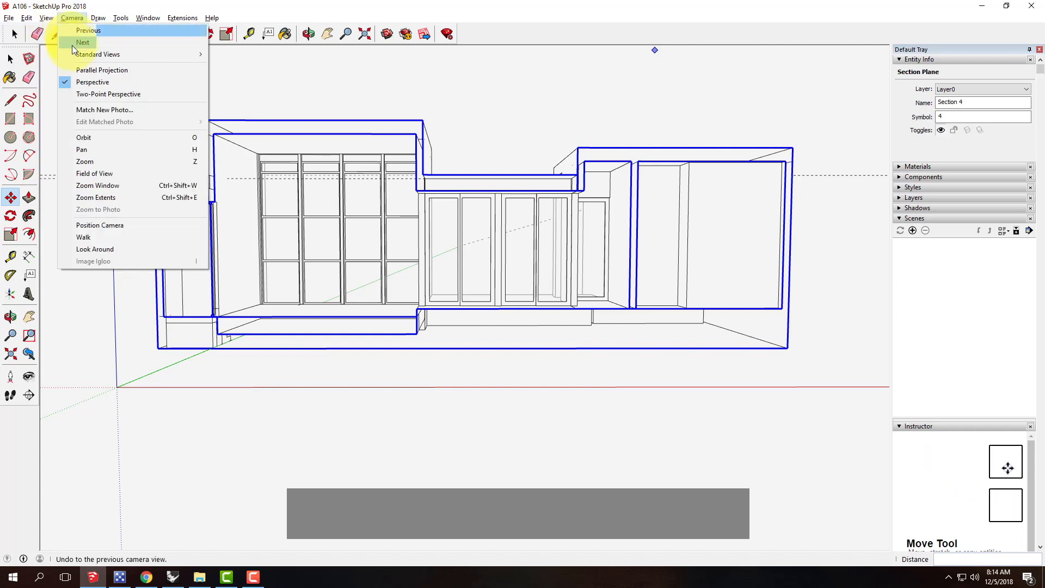
left_click(80, 73)
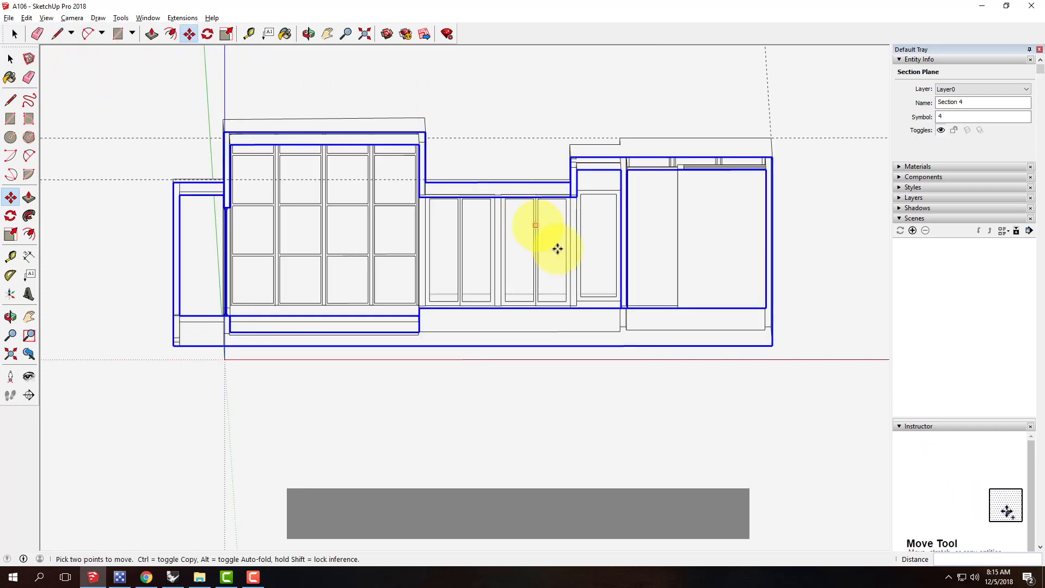
- Set the camera to the standard Back view of the building
key("o")
key("m")
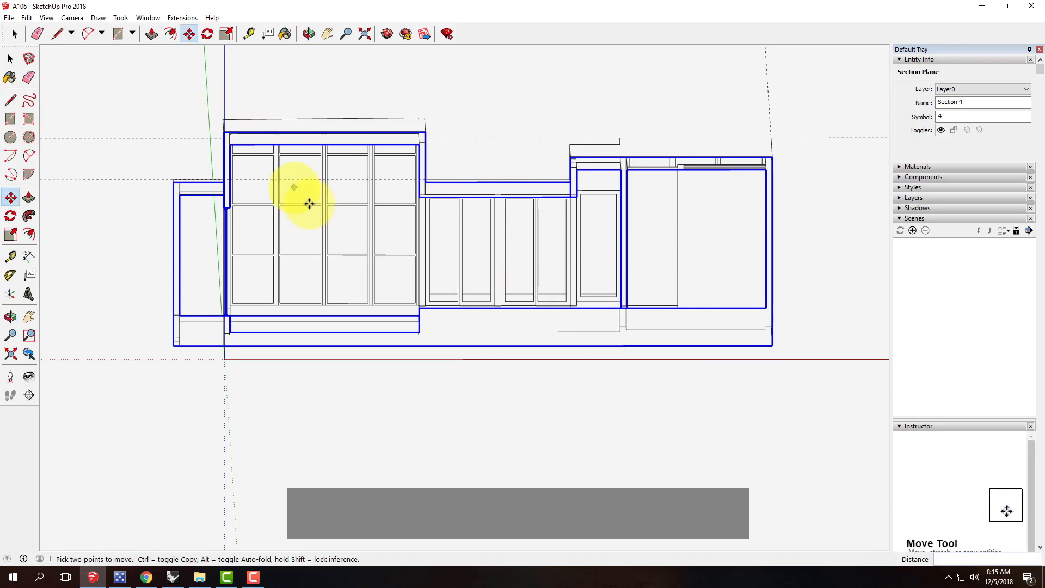
key("o")
left_click_drag(445, 281, 337, 229)
key("m")
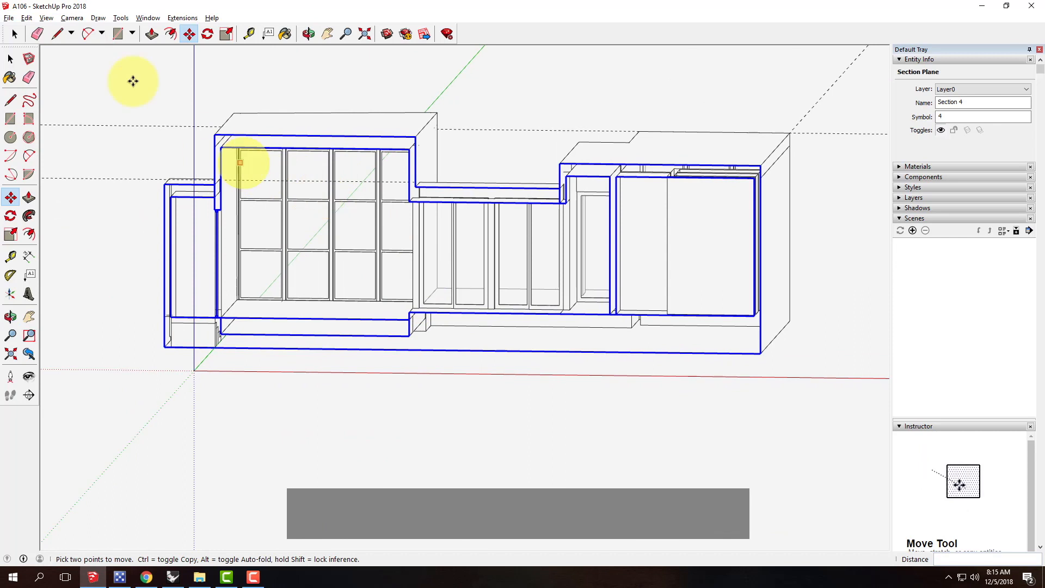
left_click(50, 20)
mouse_move(80, 20)
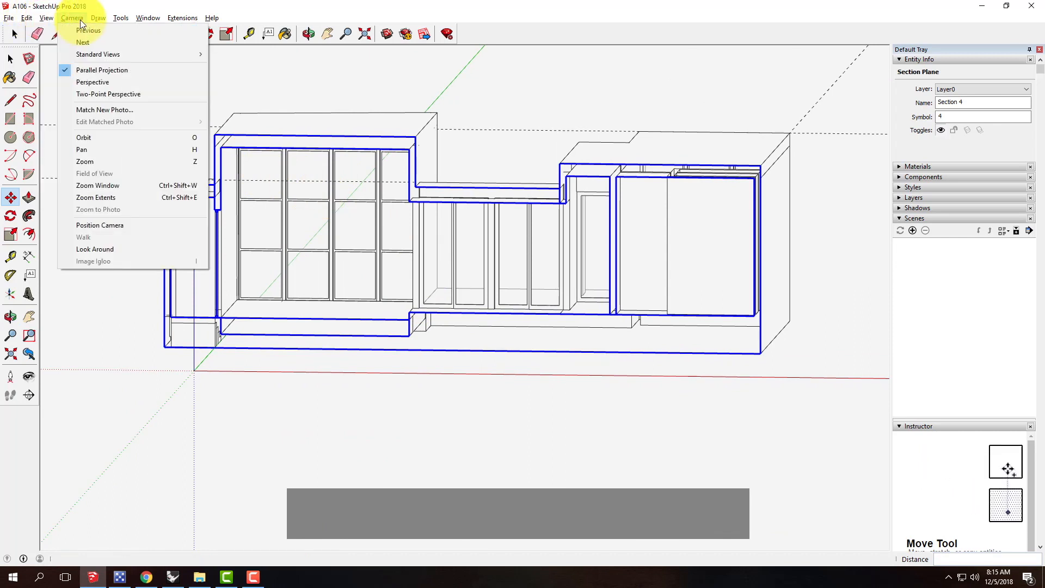
mouse_move(122, 57)
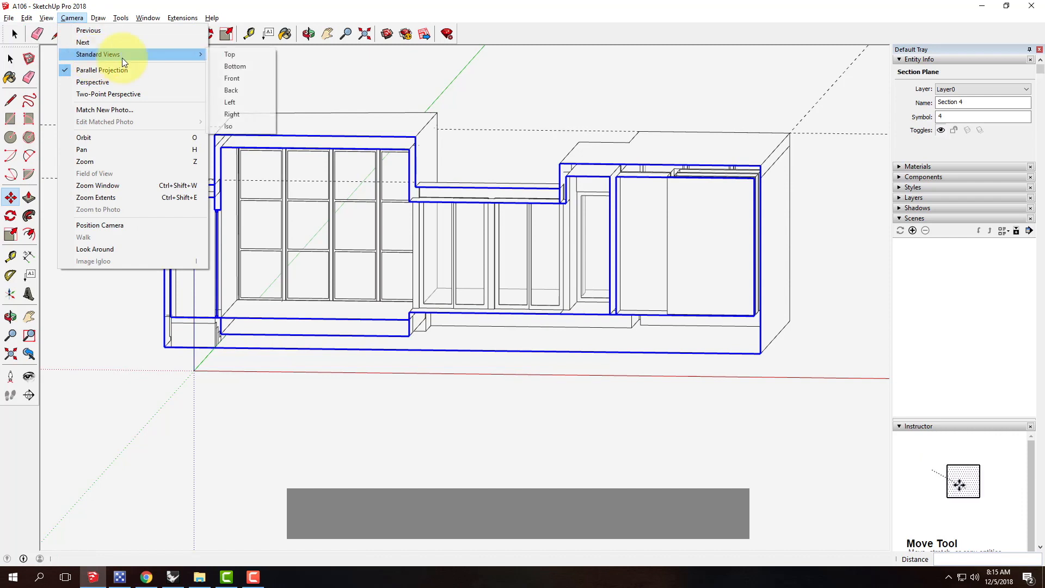
left_click(253, 93)
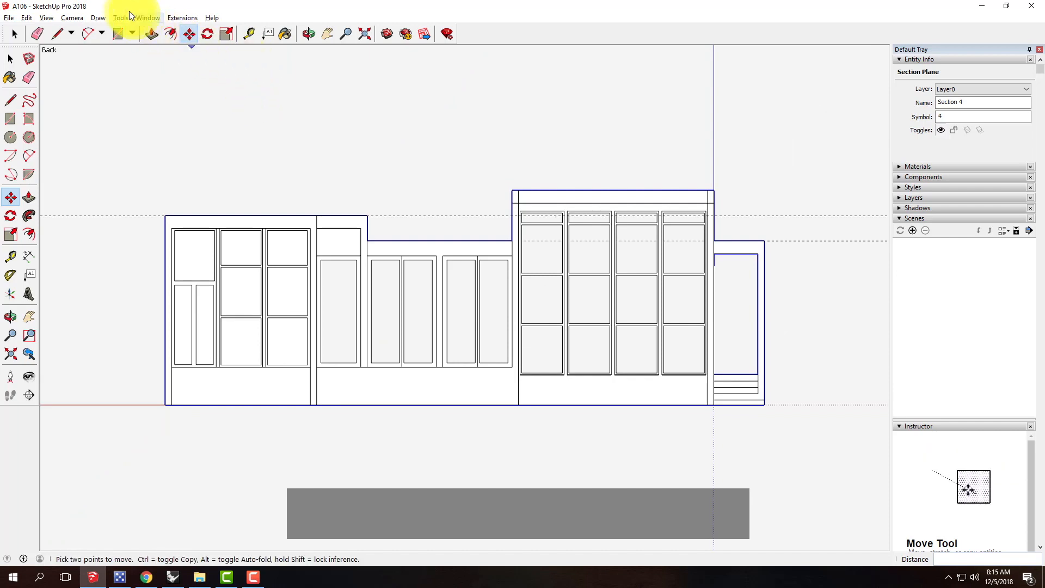
- Set the camera to the standard Front view so it faces the section cut
left_click(79, 22)
mouse_move(105, 56)
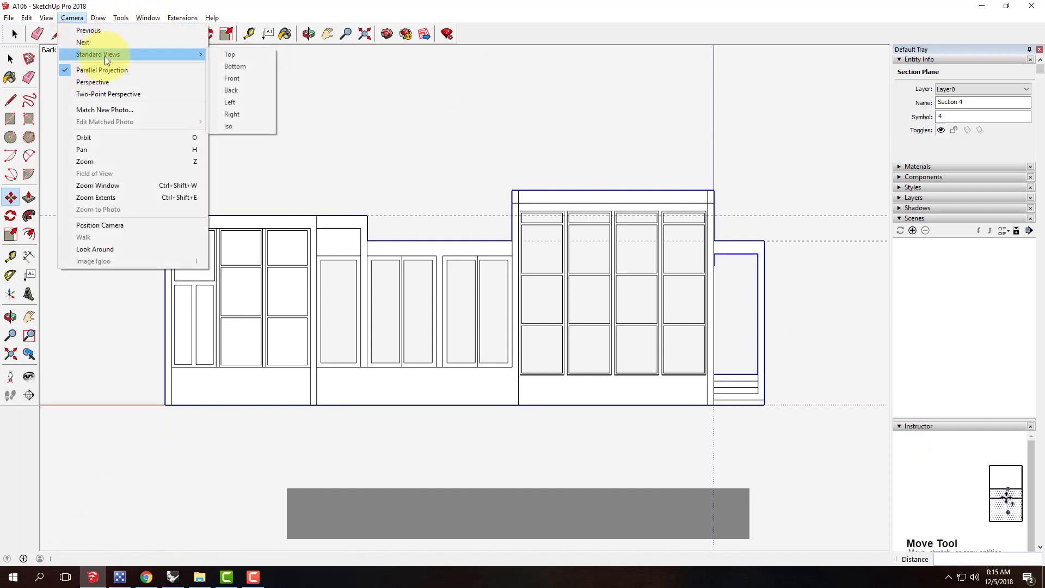
left_click(229, 81)
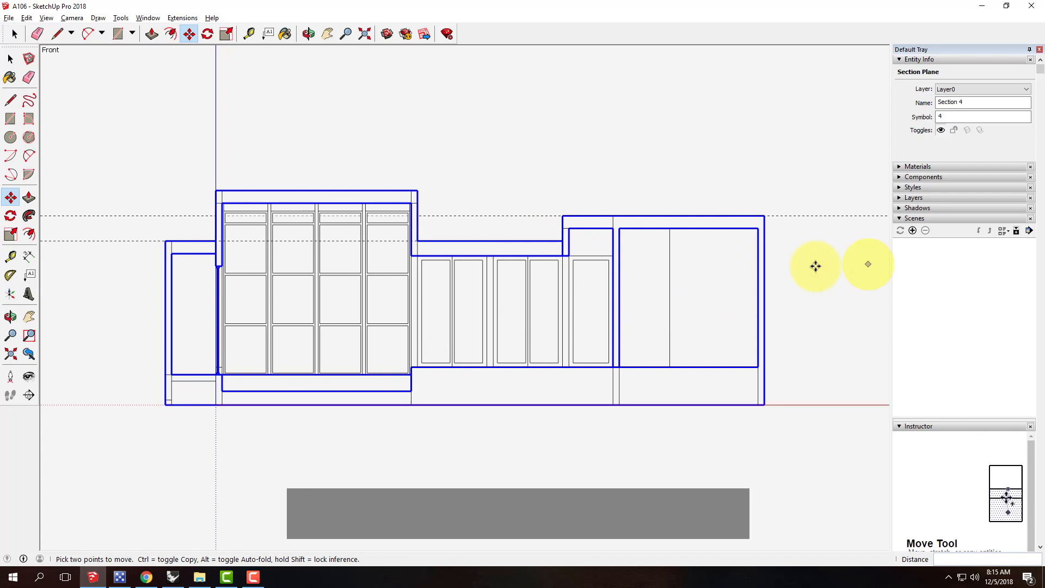
- Turn off the display of section planes while leaving the section cuts on
left_click(28, 18)
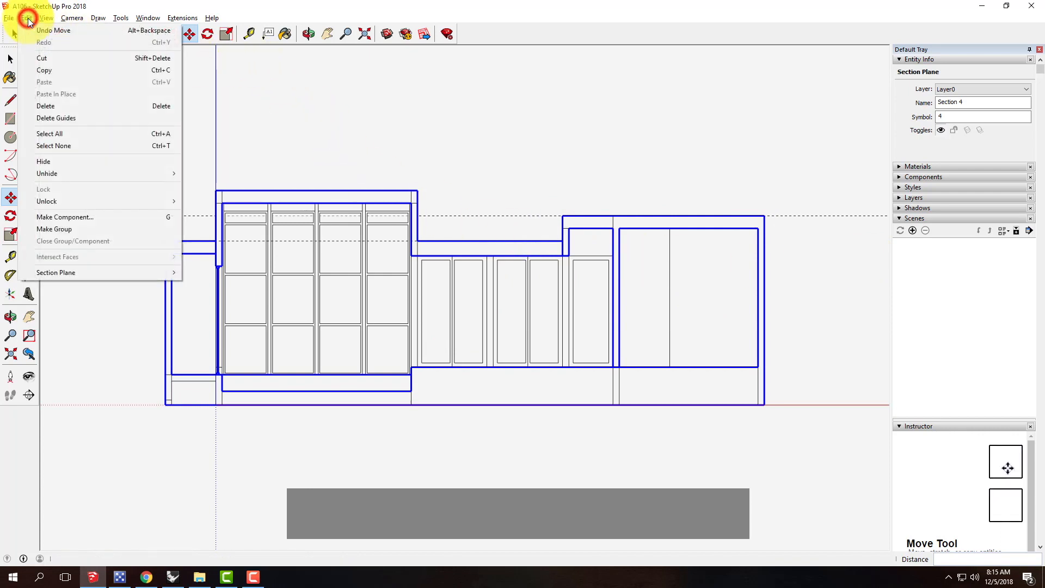
mouse_move(42, 19)
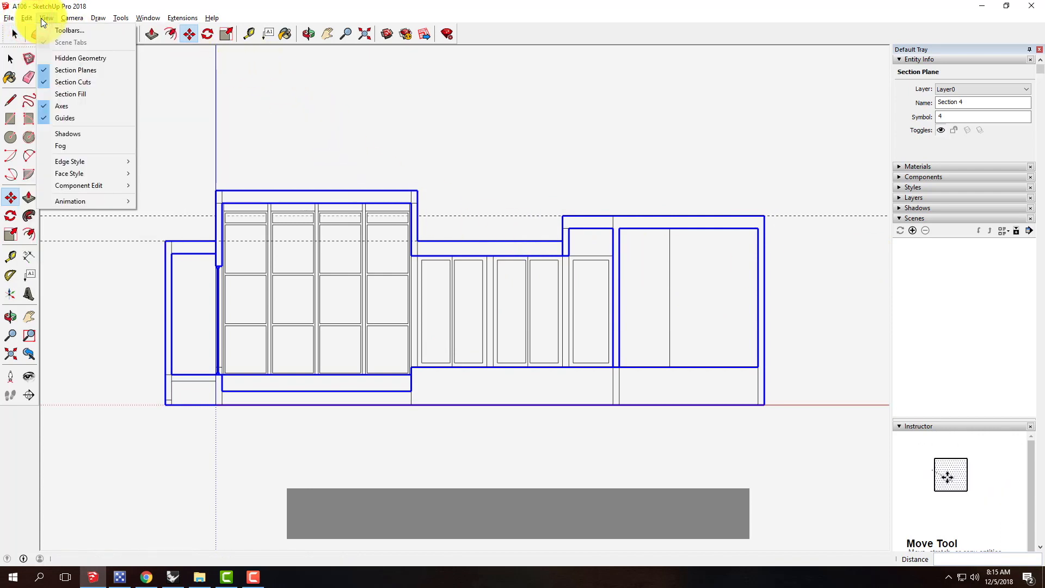
left_click(83, 71)
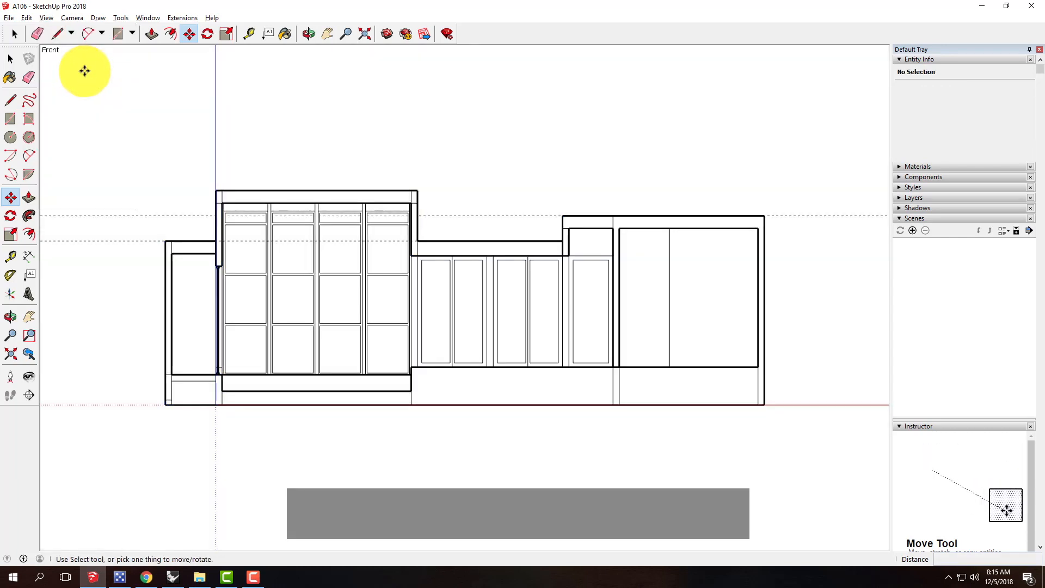
left_click(44, 22)
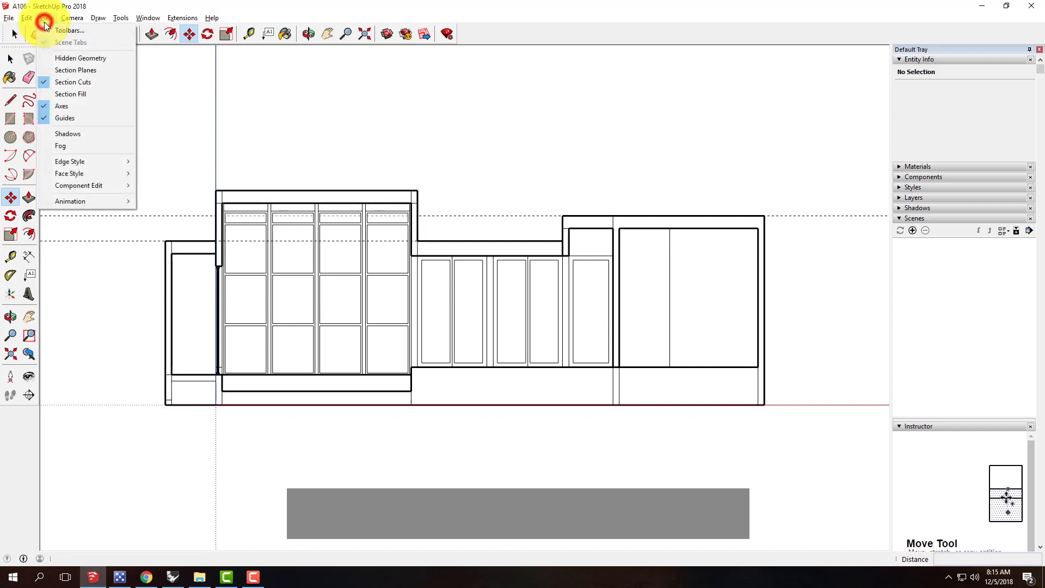
left_click(61, 68)
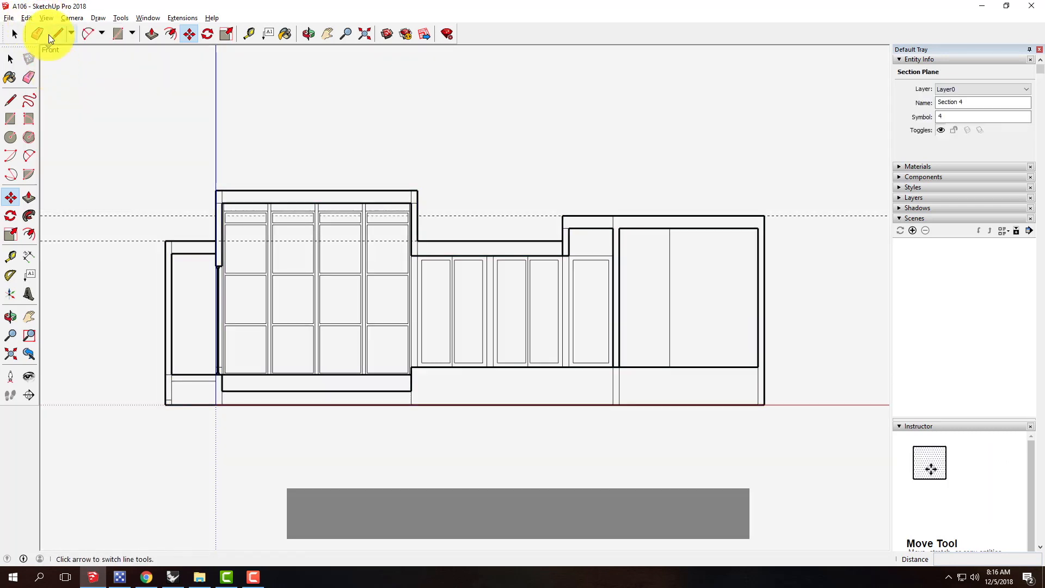
left_click(47, 18)
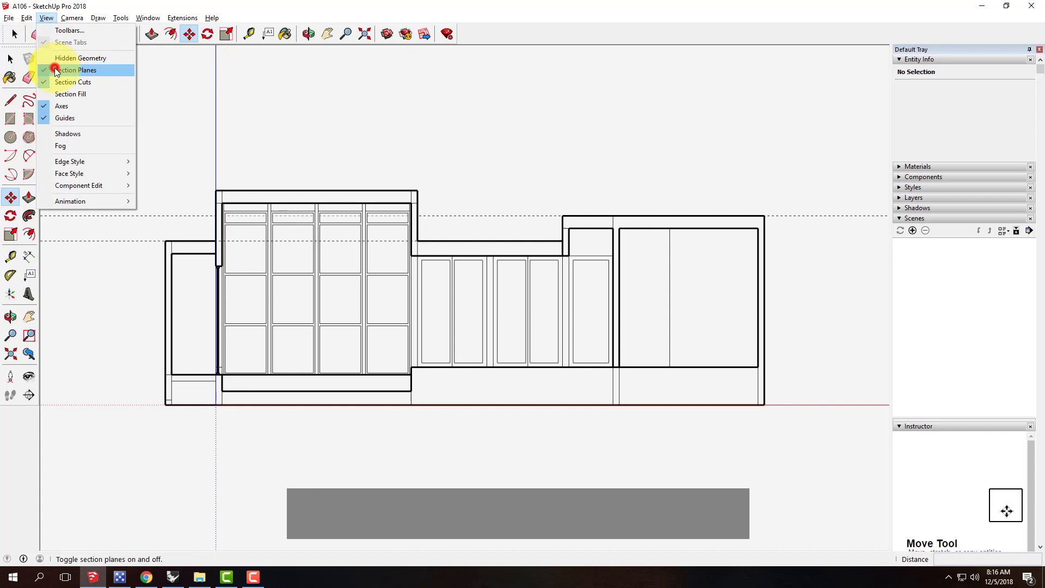
left_click(55, 68)
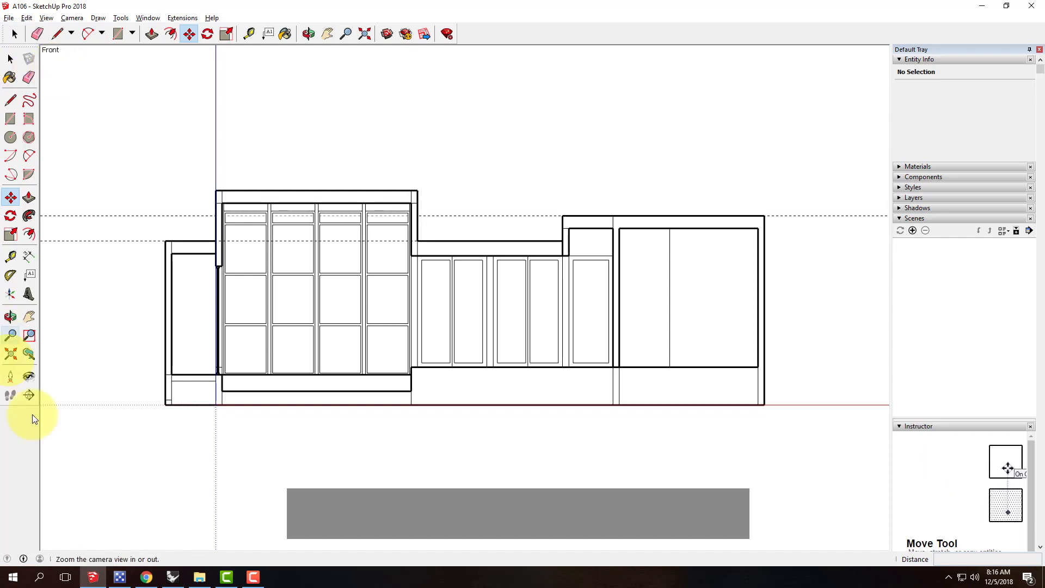
- Switch to the browser, read the SketchUp 4.4 [Styles for Photoshop] steps on scenes, HiddenLine style, guides and 2D export, and return to SketchUp
left_click(145, 578)
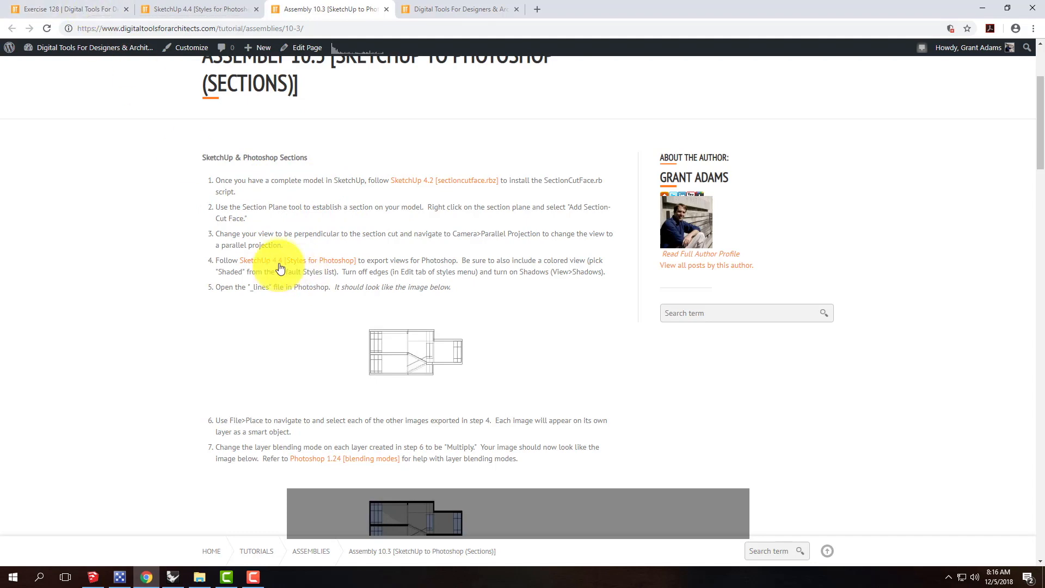
left_click(191, 9)
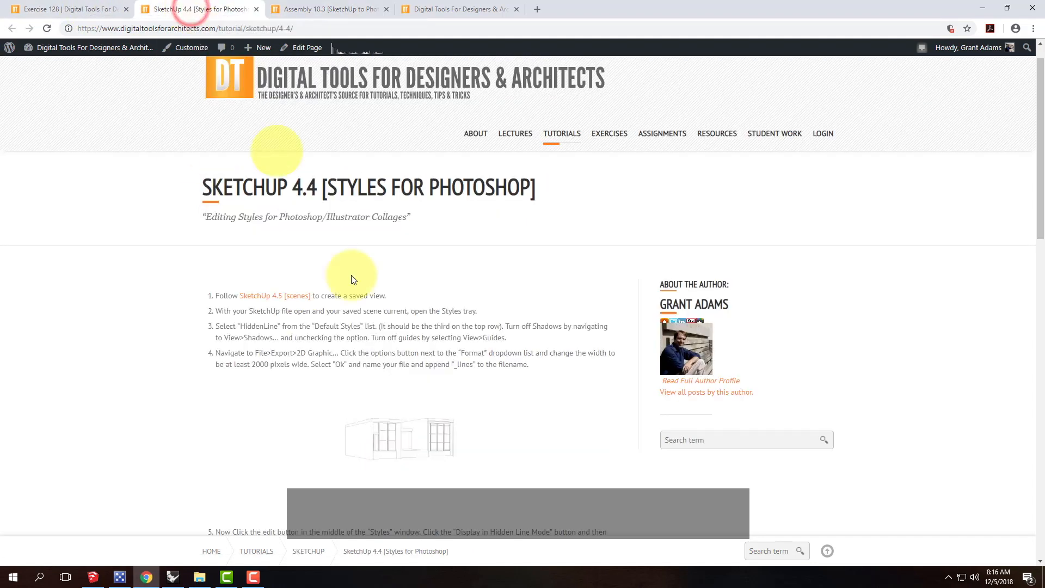
scroll(381, 228, "down", 3)
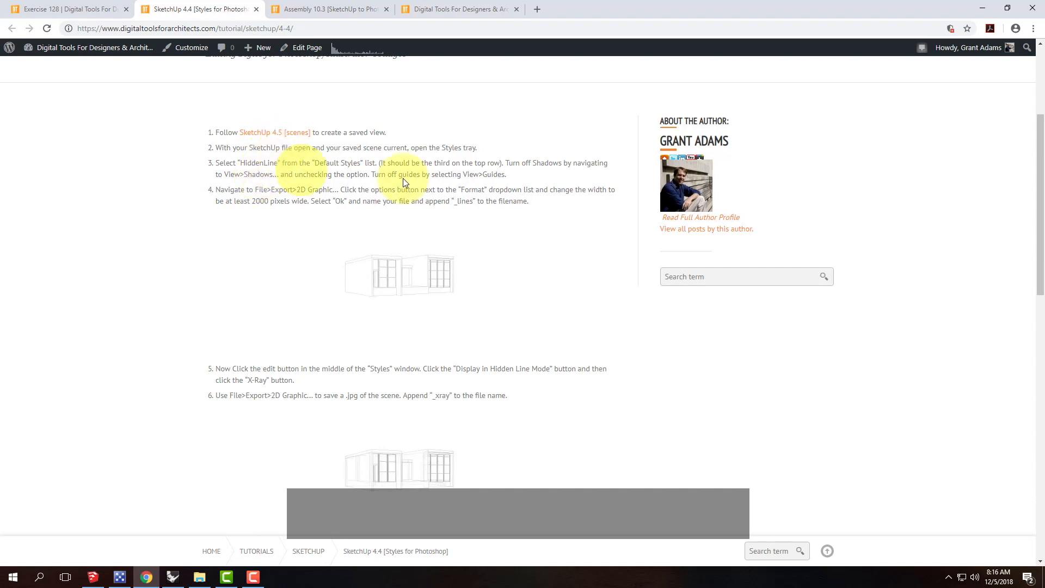
left_click(988, 10)
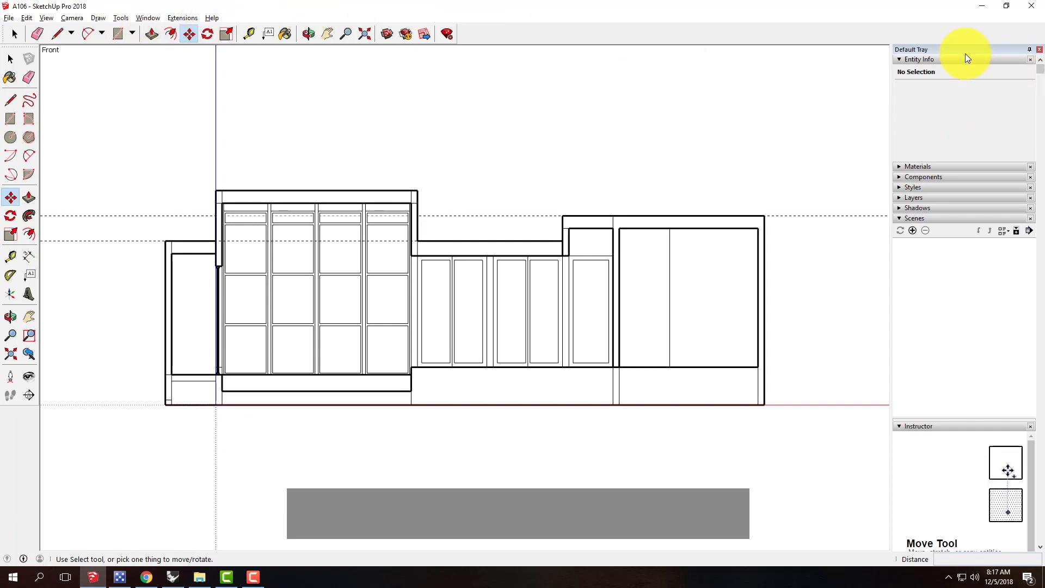
- Save the current front section view as a scene named Section 04 and test it by recalling it after orbiting away
left_click(900, 219)
left_click(899, 220)
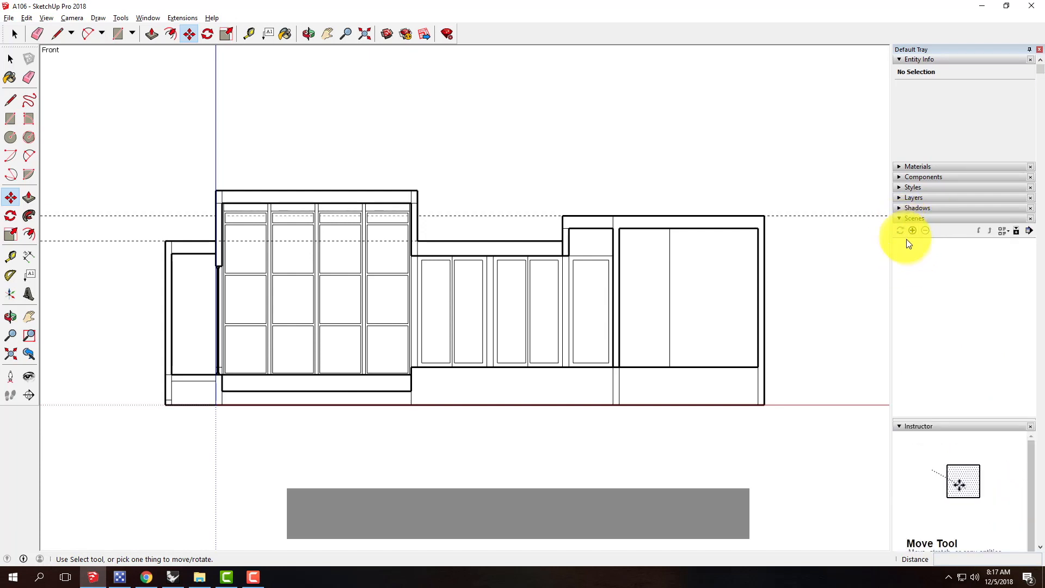
left_click(913, 231)
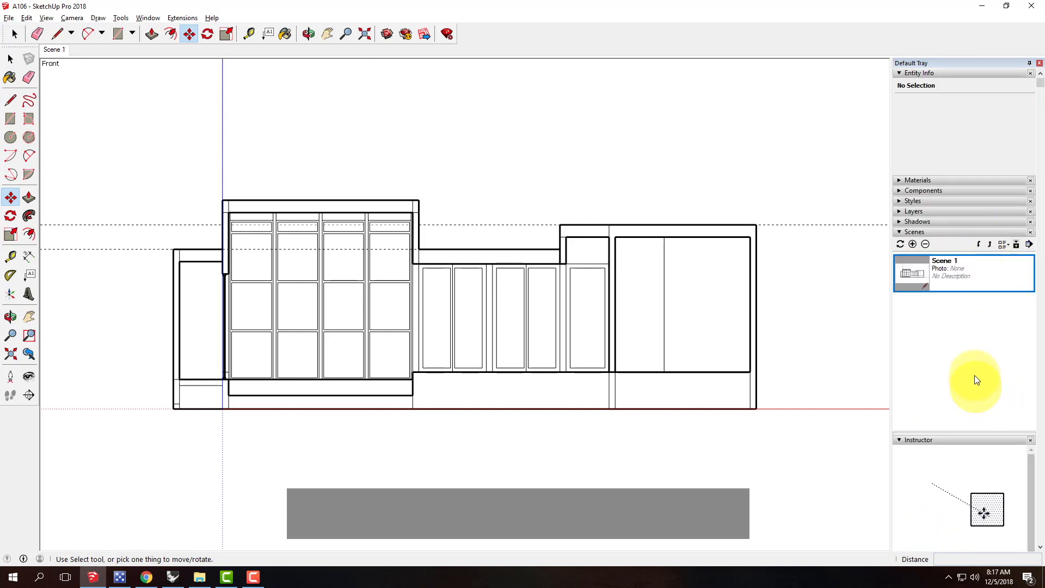
right_click(959, 275)
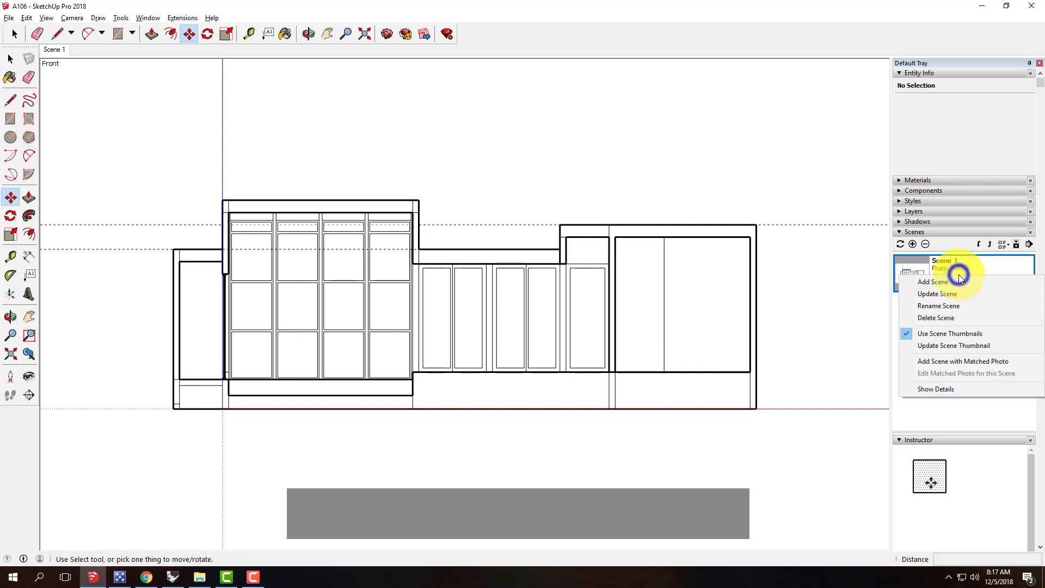
left_click(953, 306)
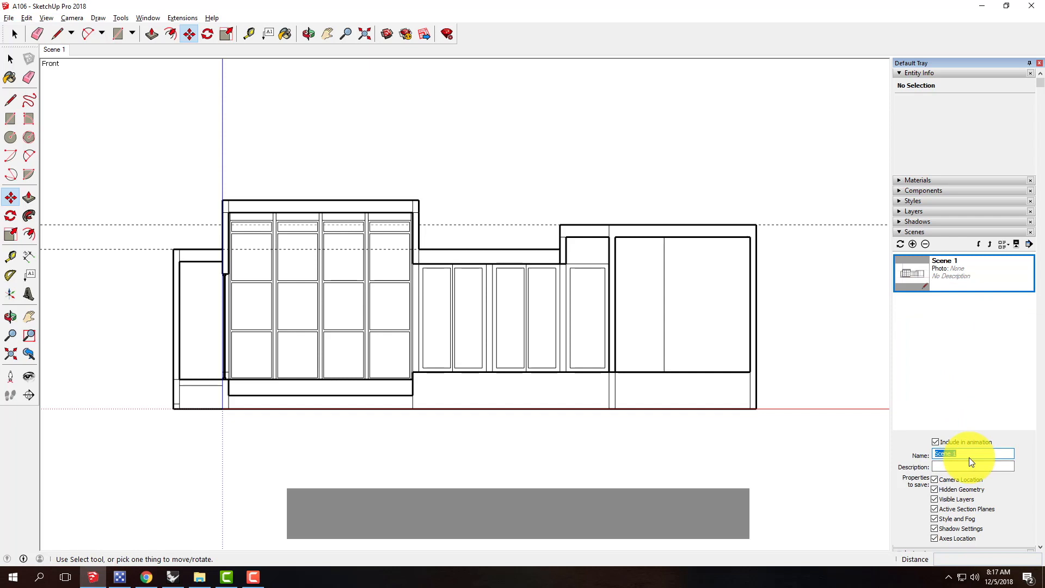
type("n_04")
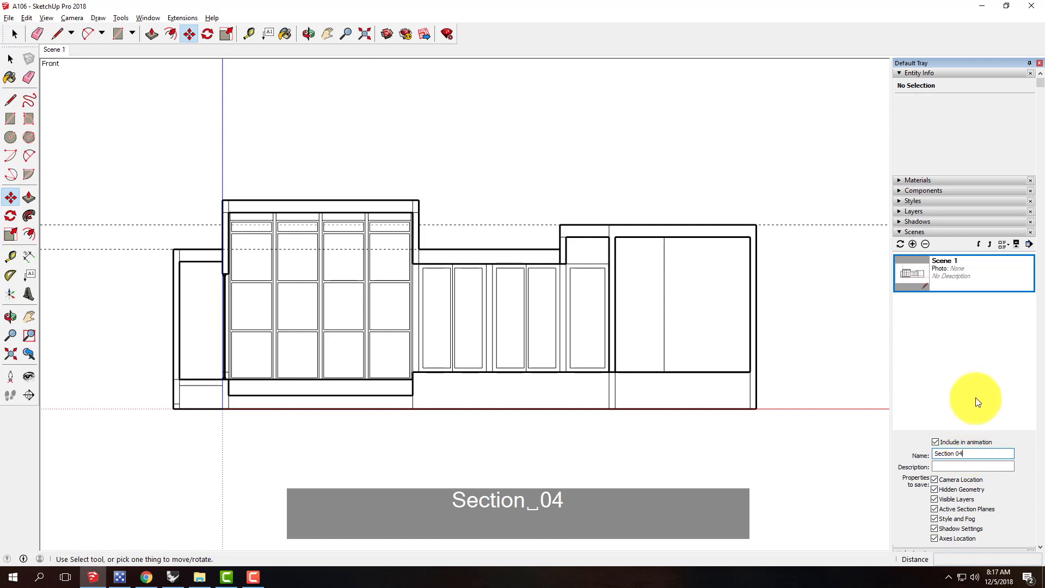
key("Return")
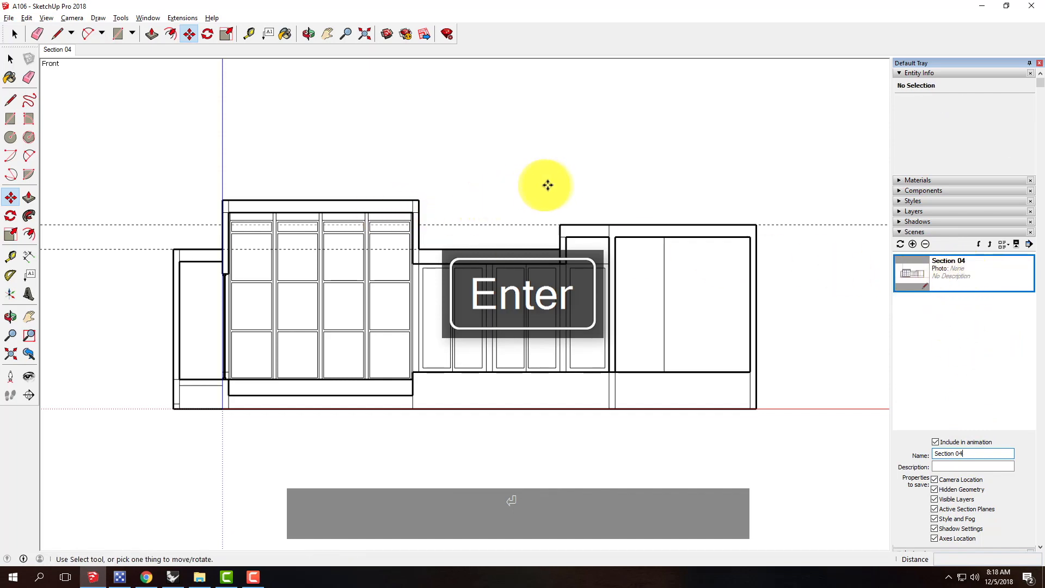
left_click_drag(588, 182, 354, 261)
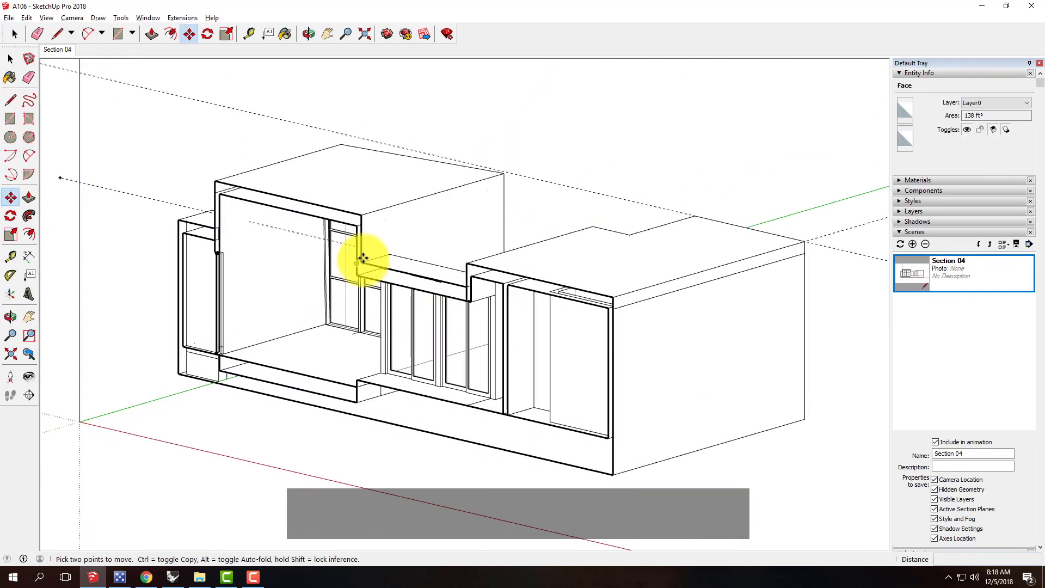
left_click(960, 268)
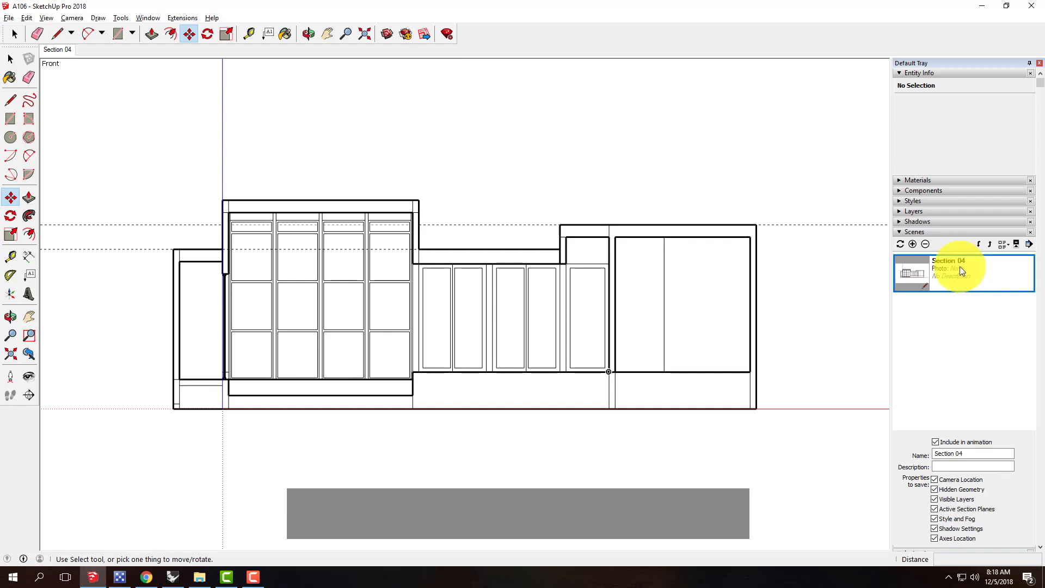
- Apply the HiddenLine style from the Default Styles collection to the section view
left_click(899, 232)
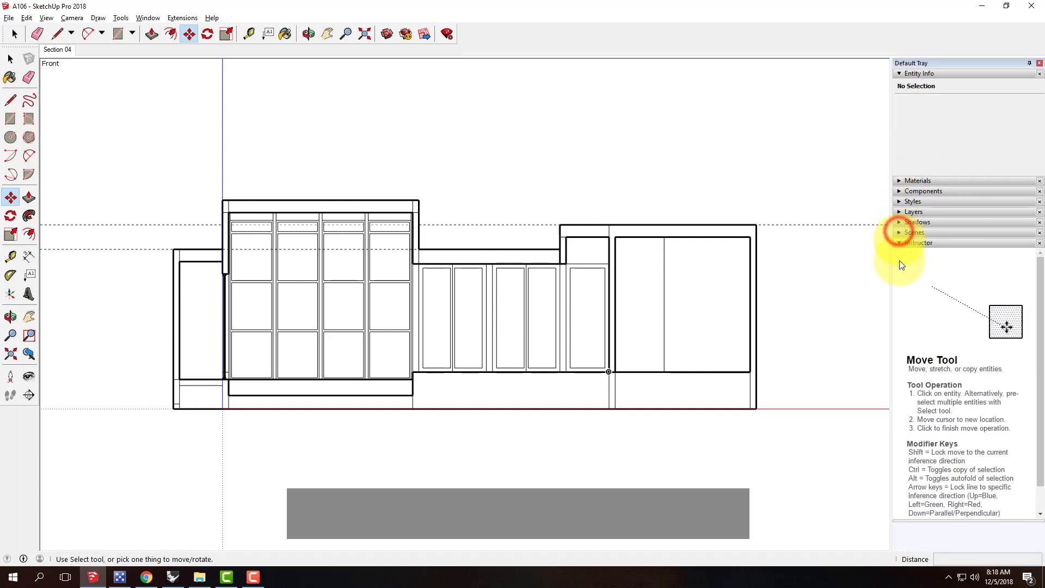
left_click(899, 203)
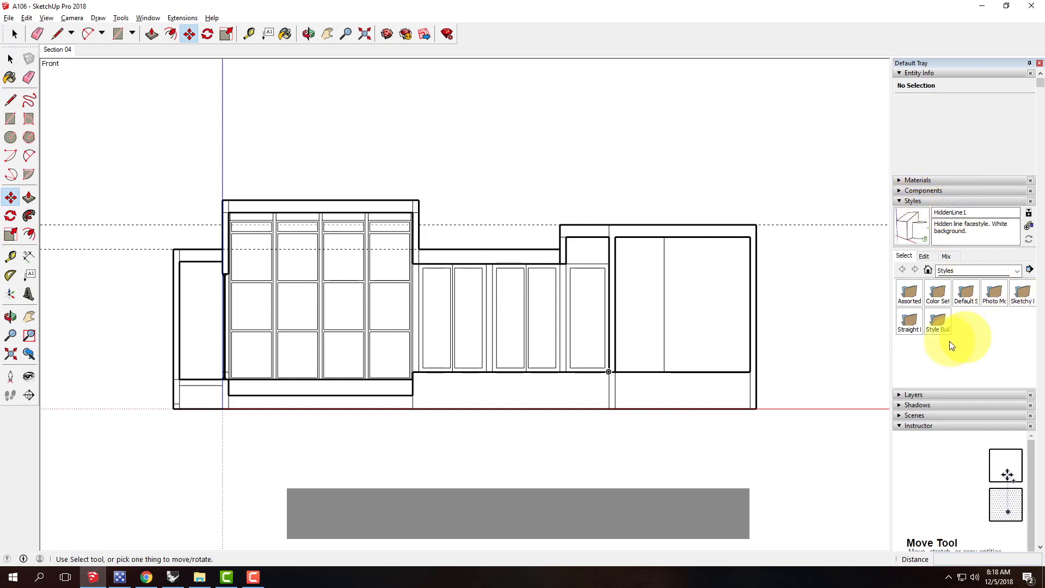
left_click(966, 293)
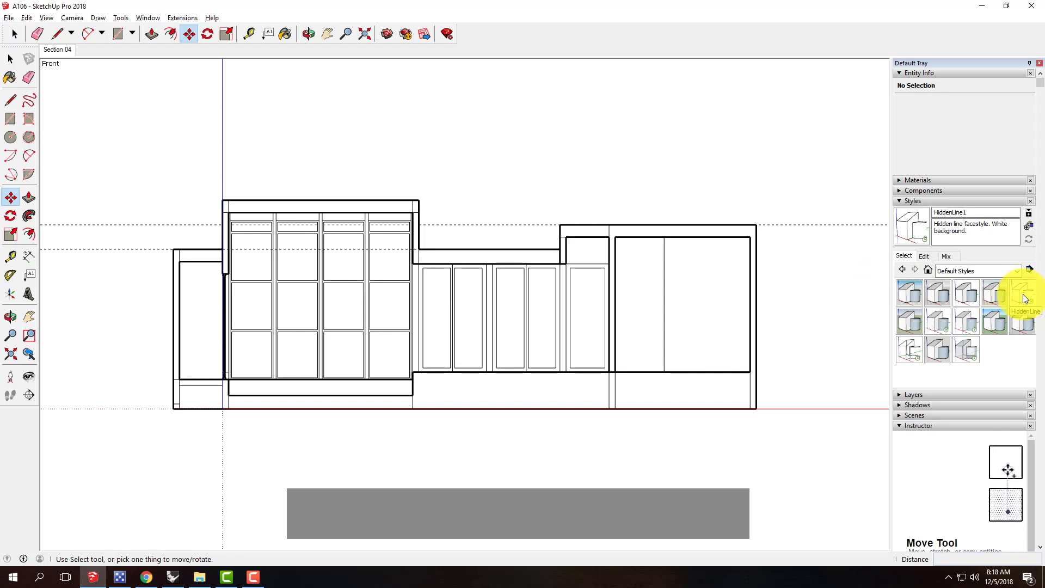
left_click(931, 270)
left_click(983, 274)
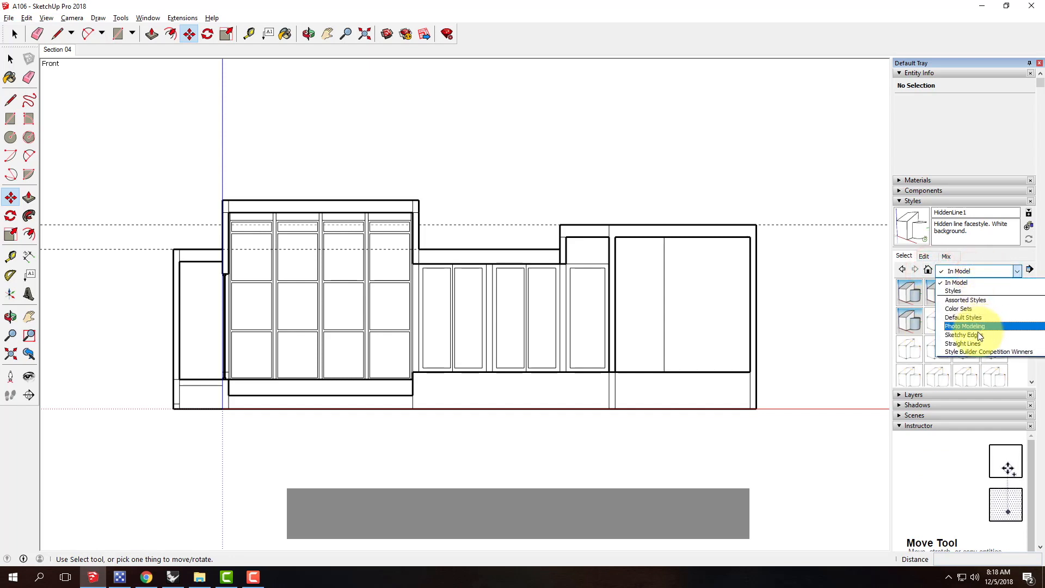
left_click(984, 319)
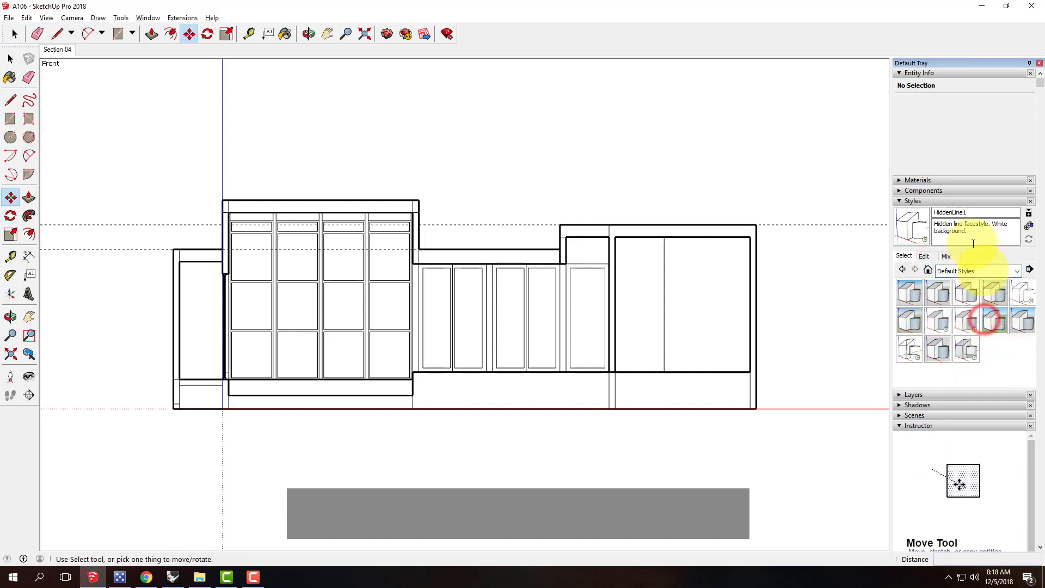
left_click(1022, 294)
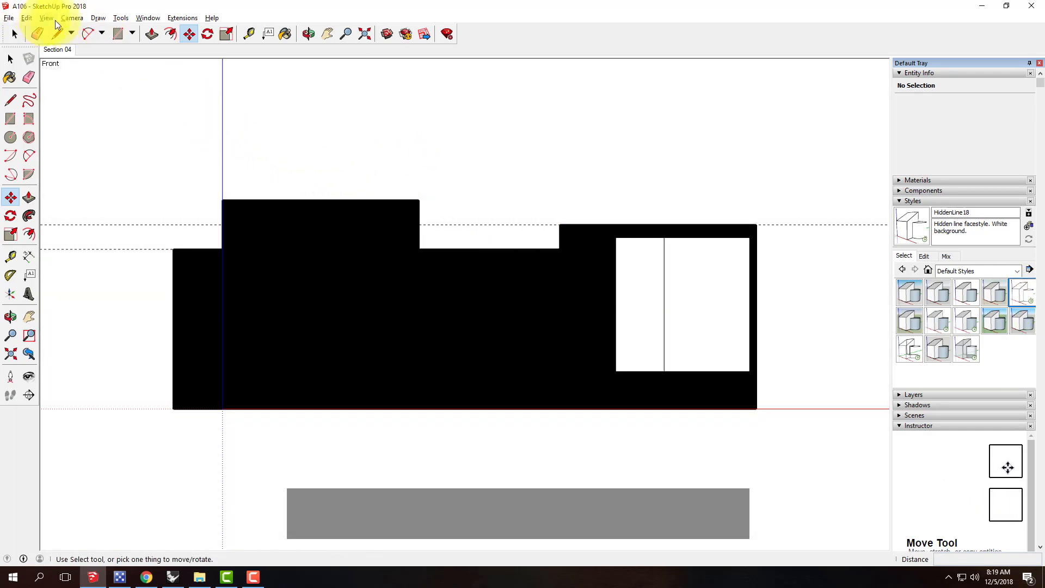
left_click(49, 19)
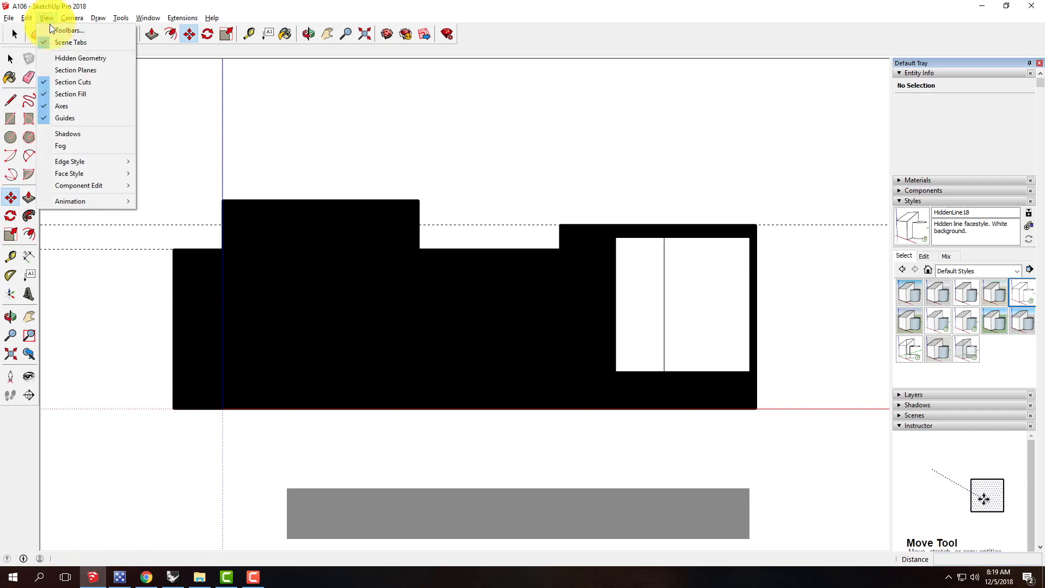
left_click(82, 84)
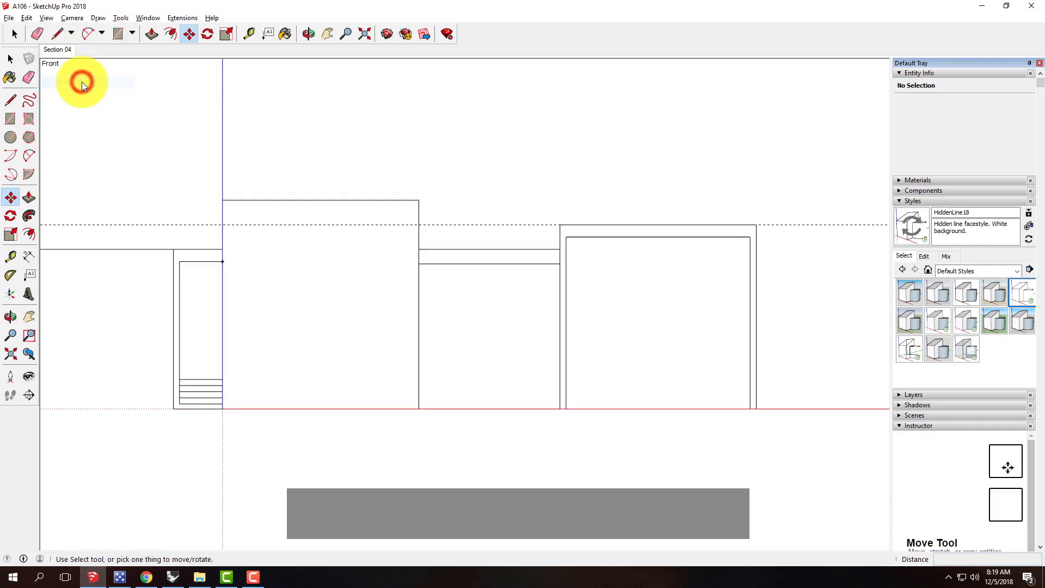
left_click(48, 19)
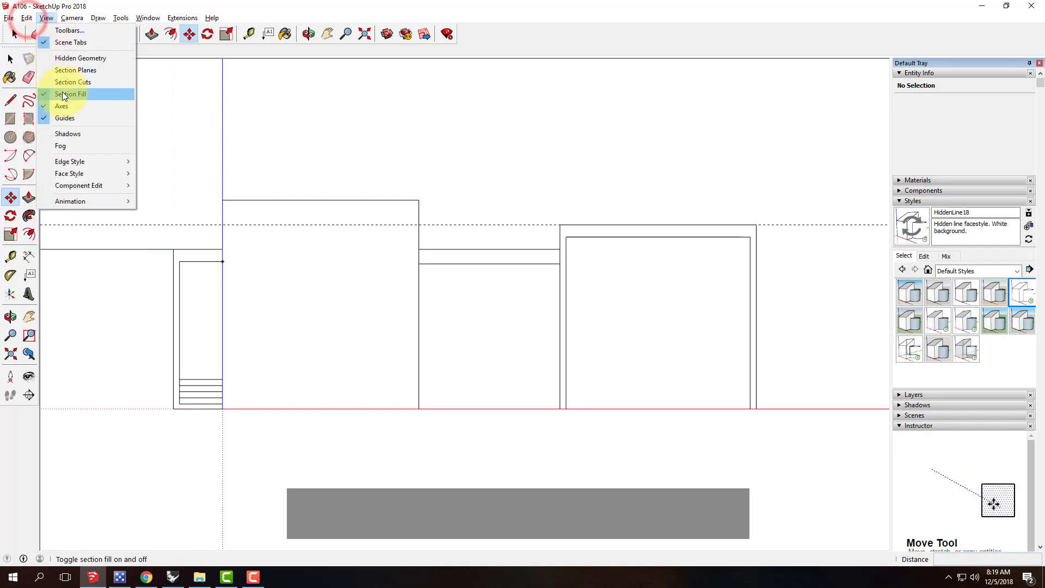
left_click(64, 82)
- Turn off the display of the section fill, axes and guides while leaving the section cuts on
left_click(47, 21)
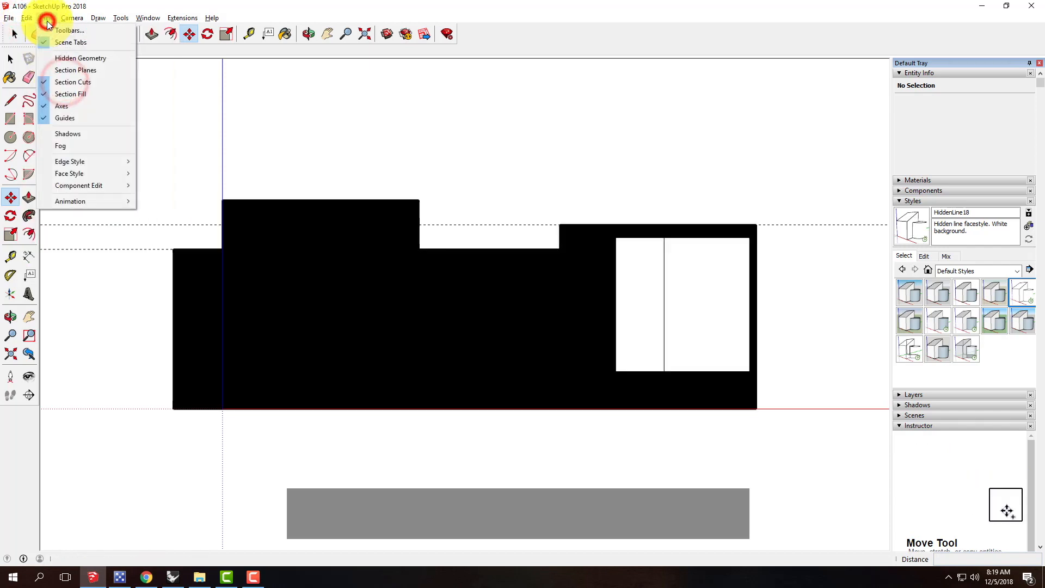
left_click(60, 90)
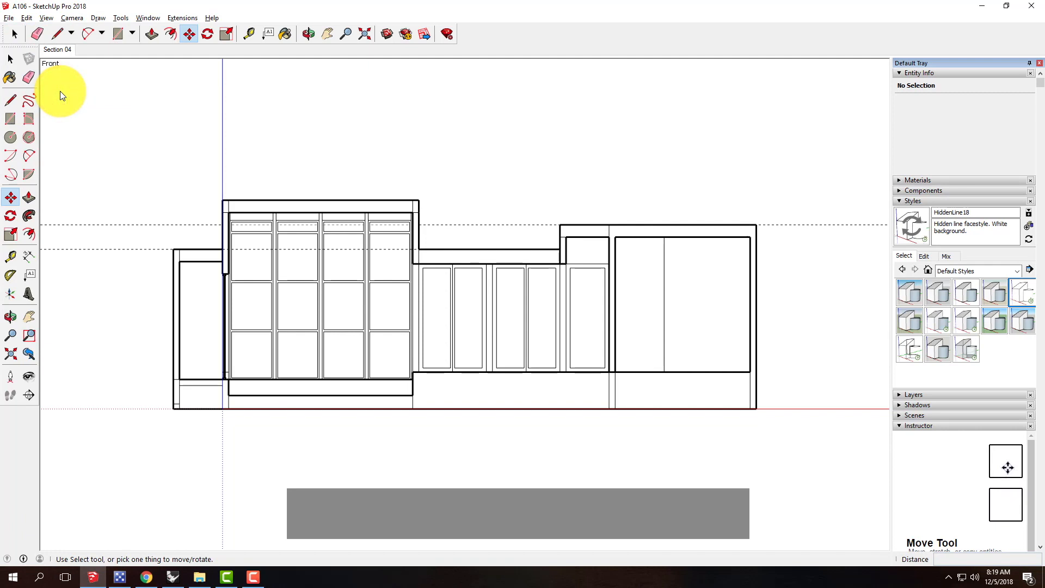
left_click(45, 18)
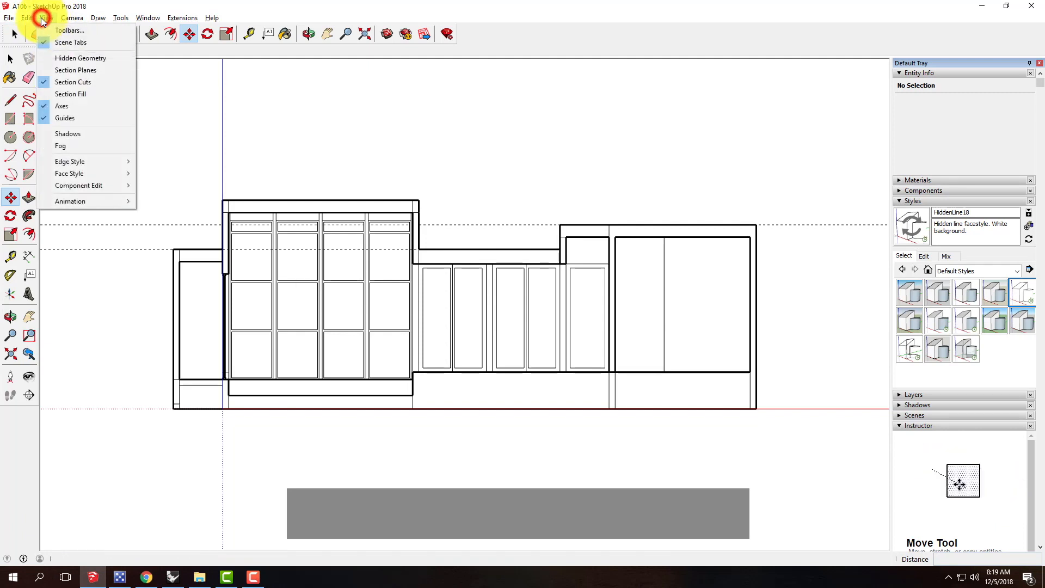
left_click(66, 106)
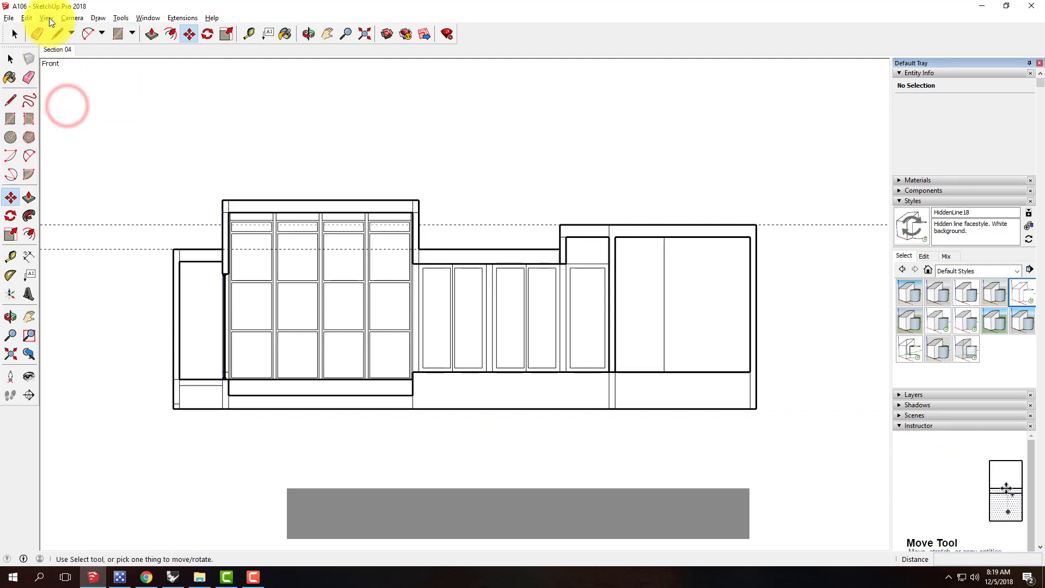
left_click(45, 18)
left_click(64, 116)
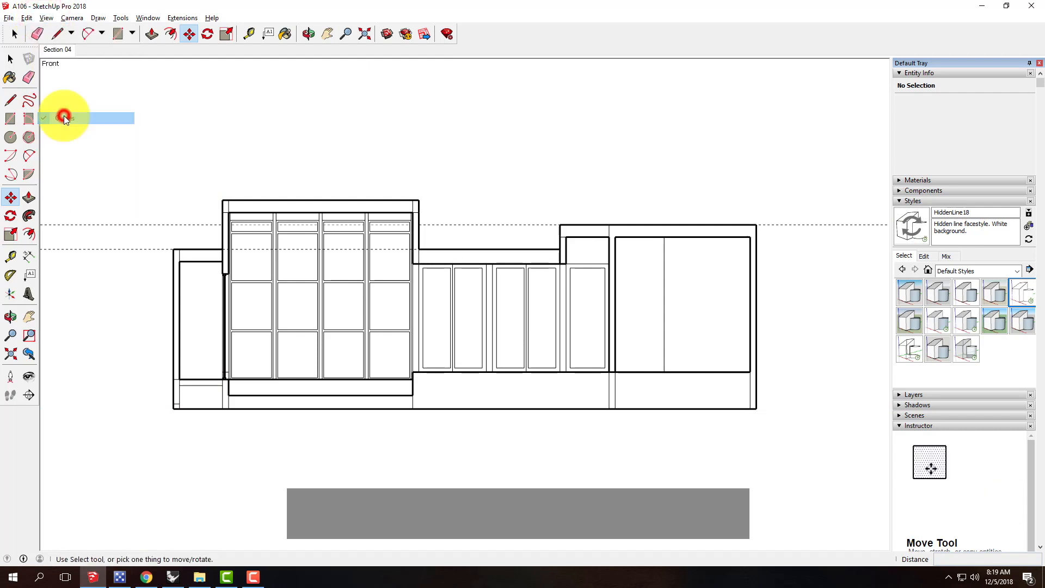
left_click(45, 17)
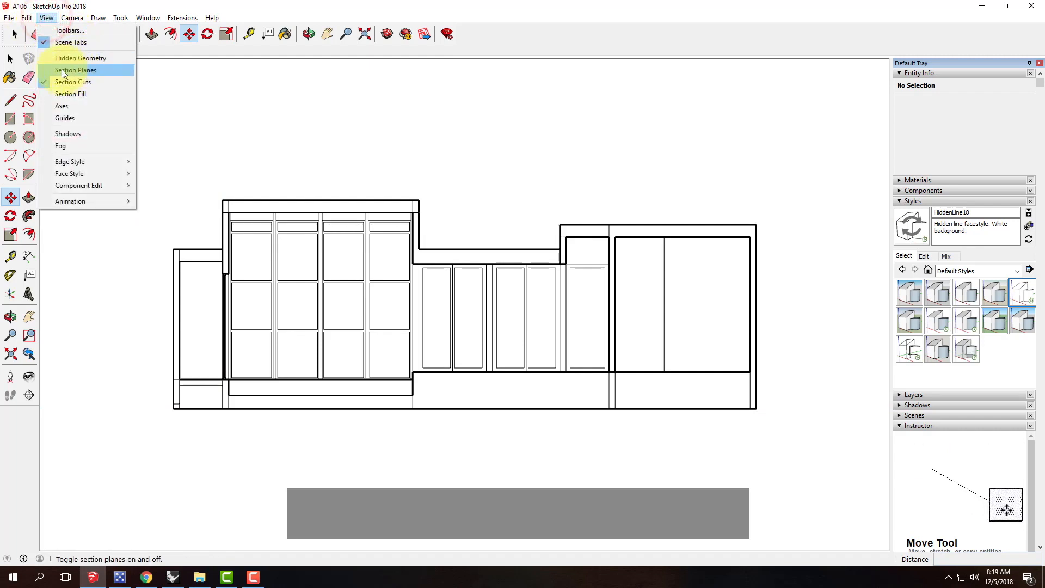
left_click(45, 18)
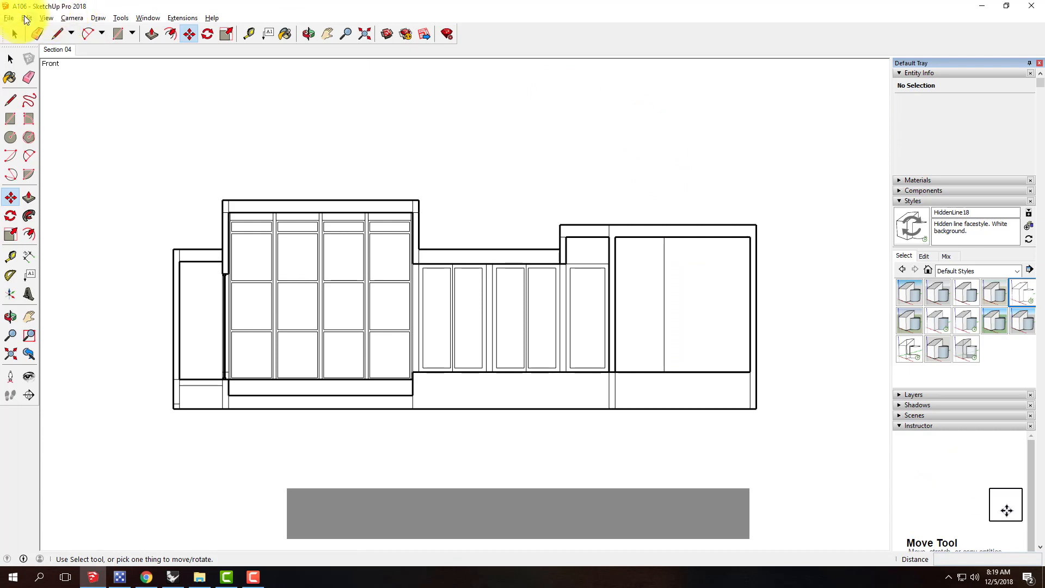
- Start a 2D graphic export of the section view and browse to Live Demonstrations > Live - A135 Exercises in the Contra Costa OneDrive
left_click(10, 19)
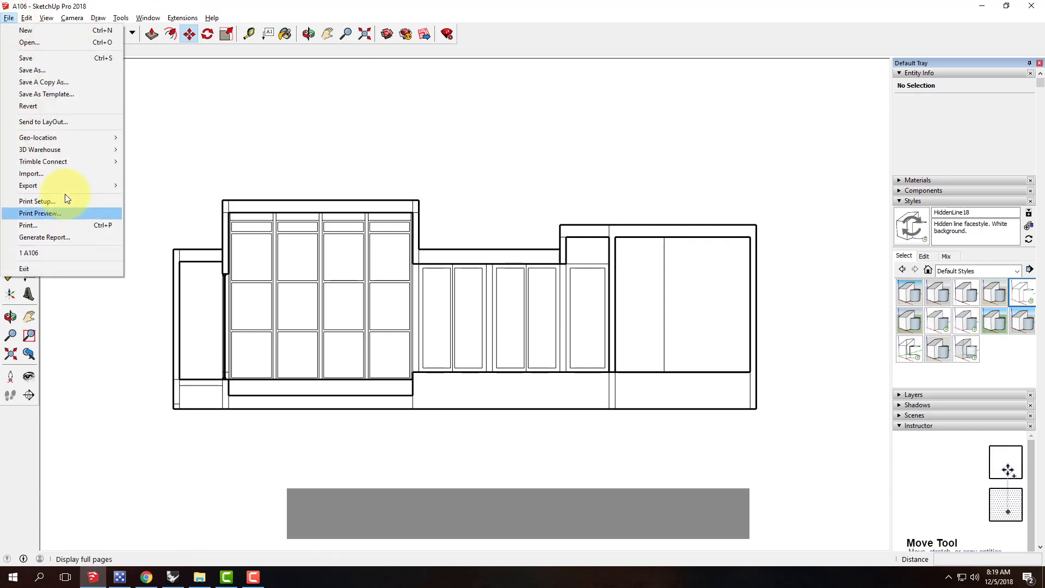
mouse_move(65, 191)
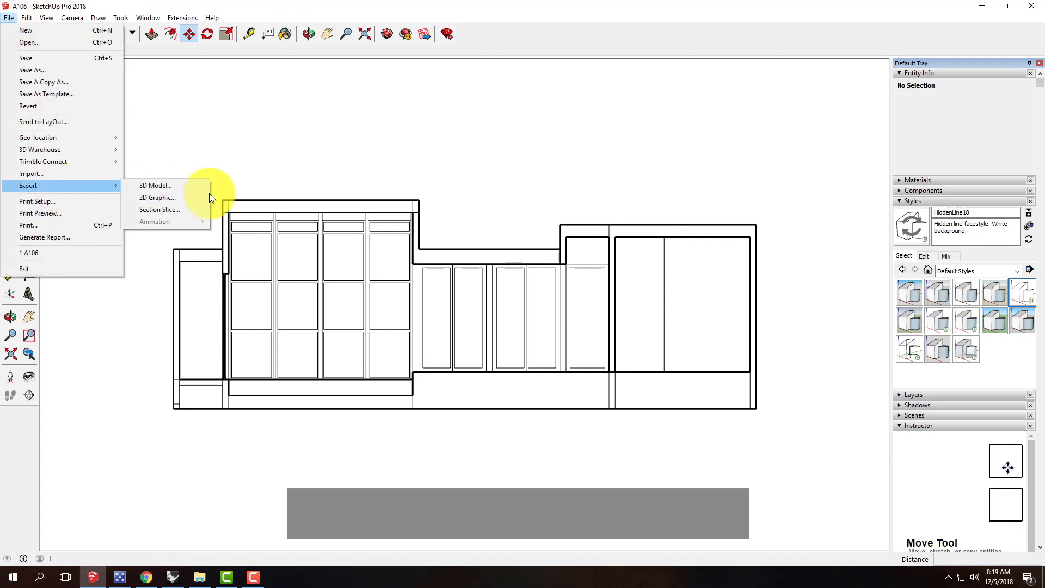
left_click(173, 199)
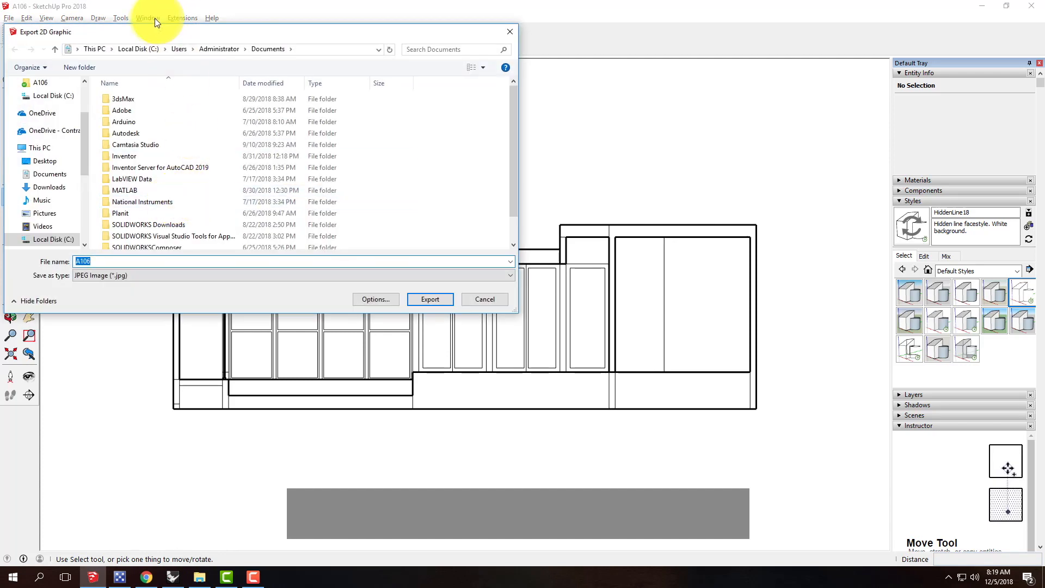
left_click_drag(152, 30, 254, 38)
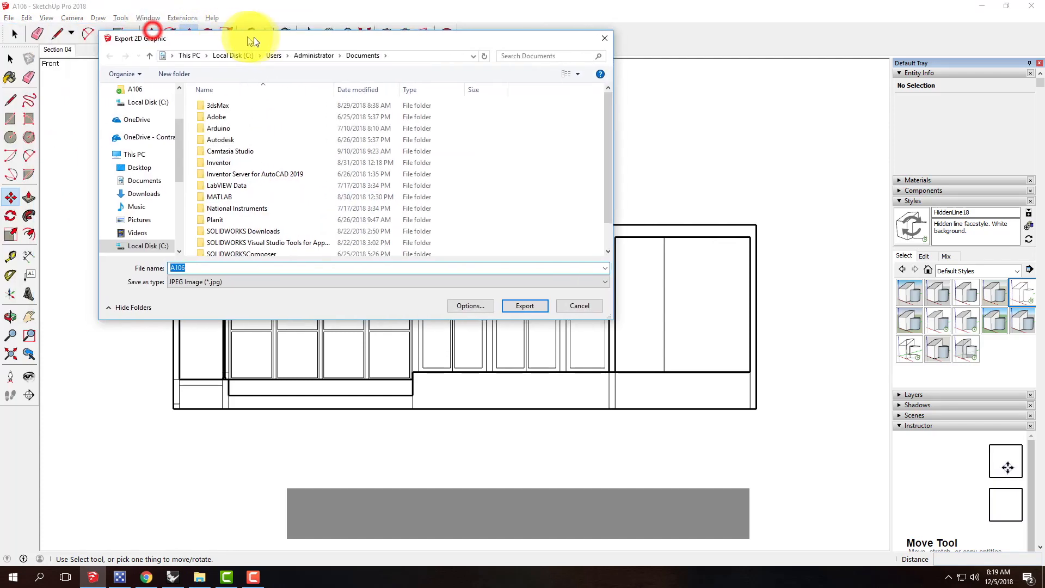
left_click(154, 137)
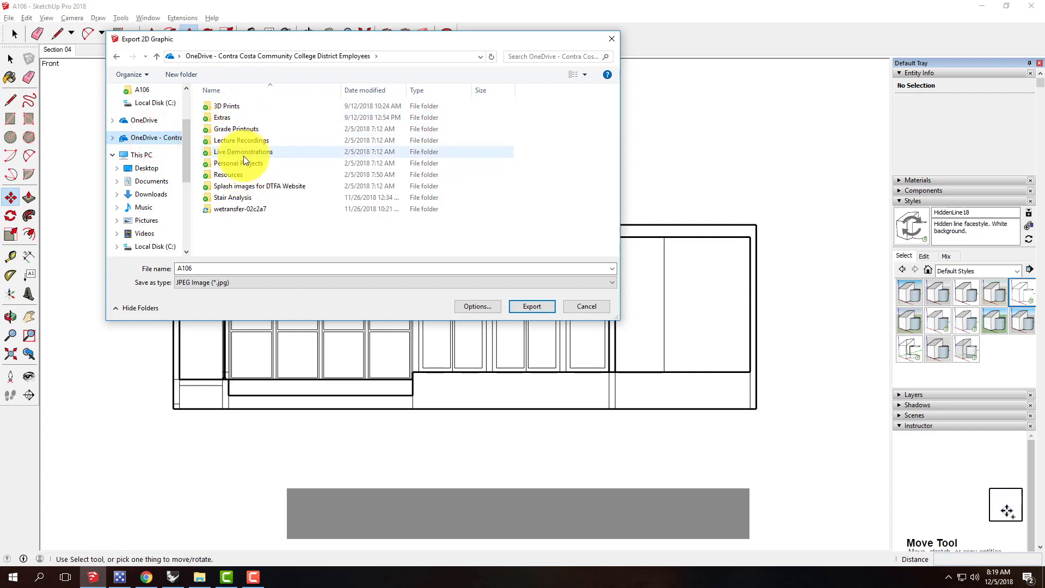
double_click(243, 148)
double_click(246, 106)
left_click(227, 104)
double_click(227, 105)
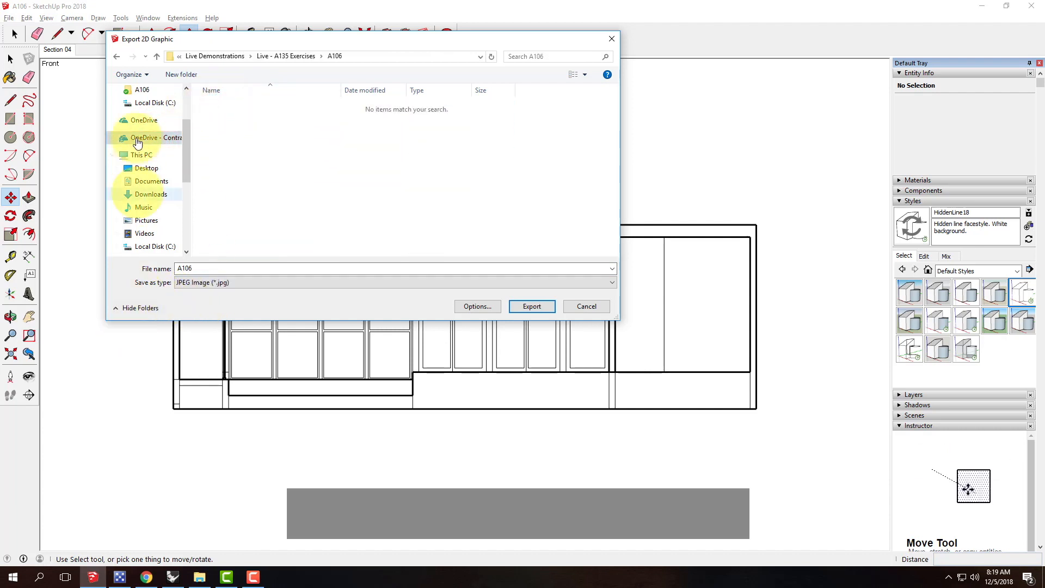
left_click(166, 76)
type("Ex")
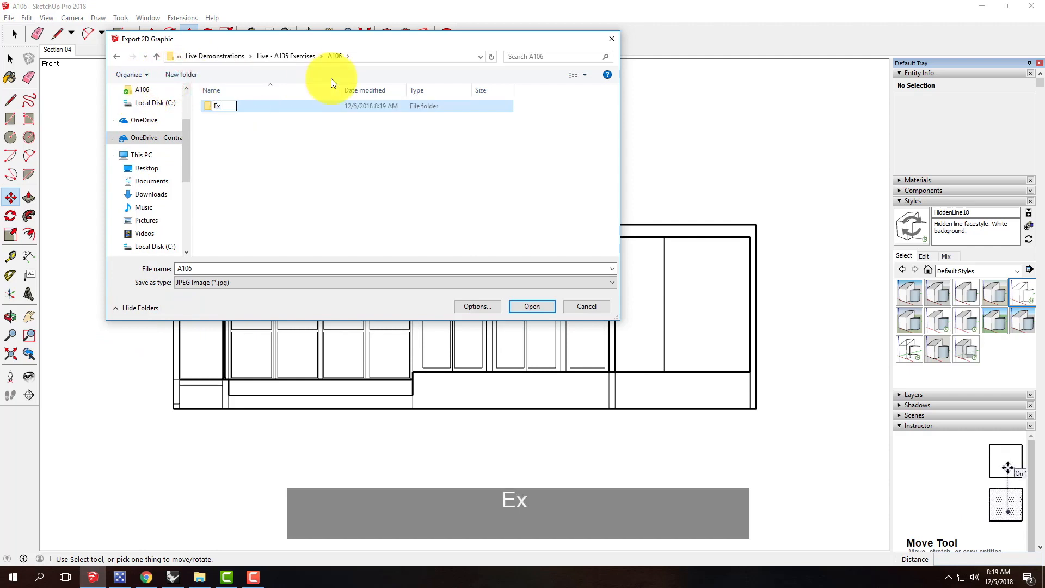
left_click(266, 56)
- Create a folder named F2018 inside the Ex128 folder and open it as the export location
scroll(267, 204, "down", 10)
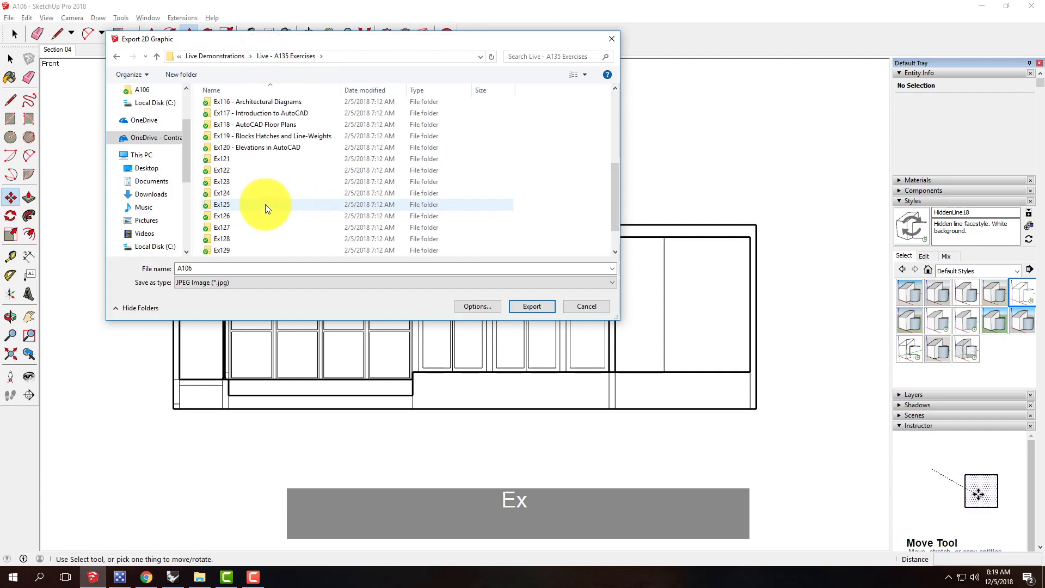
double_click(226, 208)
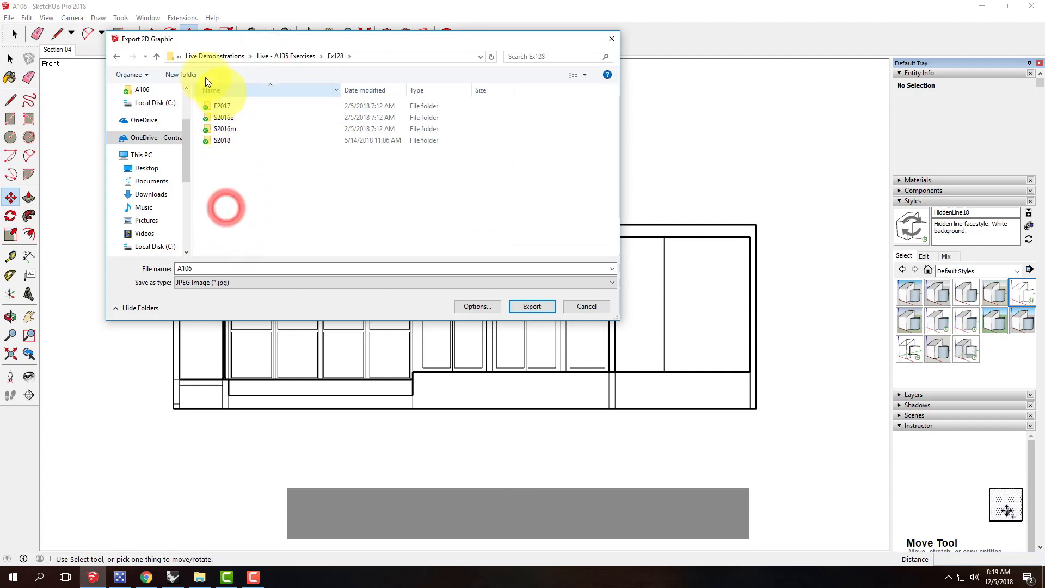
left_click(174, 74)
type("F2018")
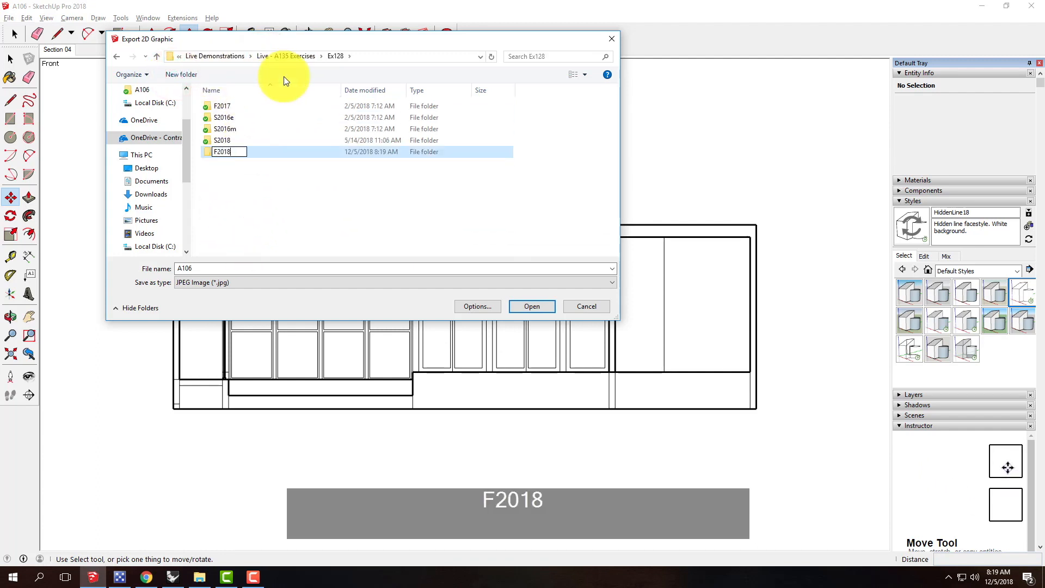
key("Return")
double_click(257, 152)
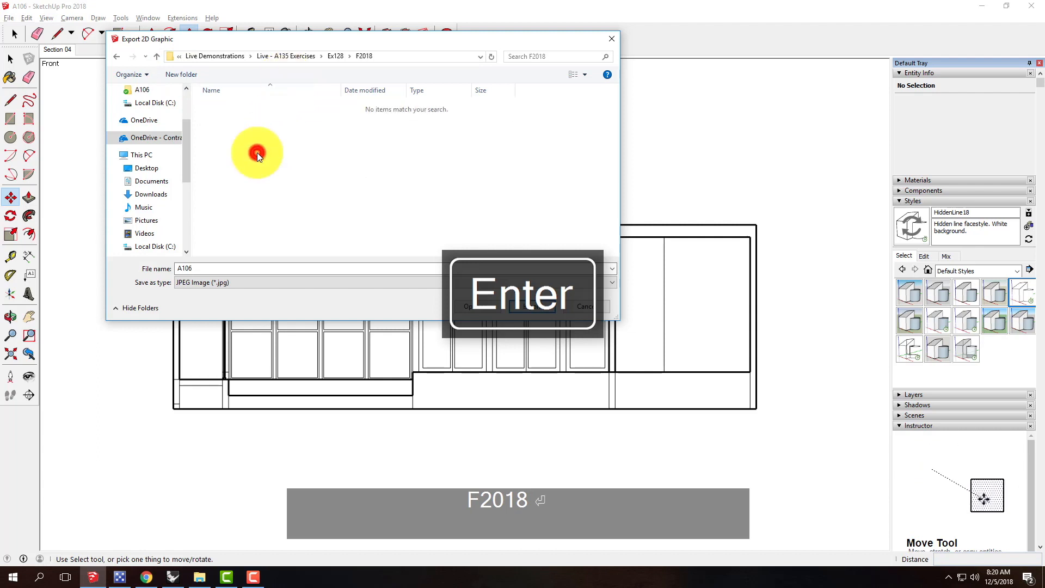
- Name the export file Section04_lines, keeping the JPEG format
double_click(199, 268)
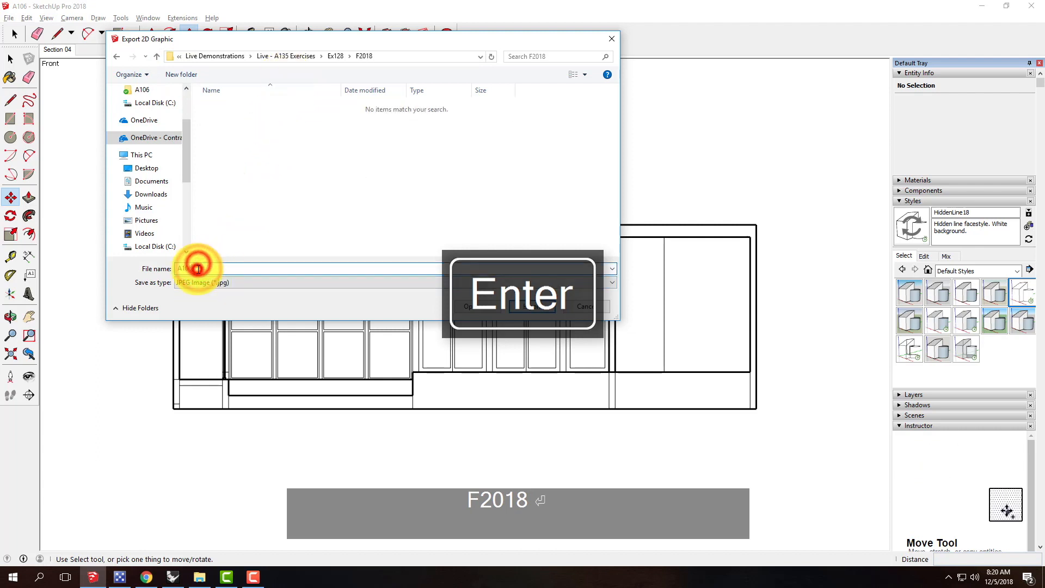
type("Section04-")
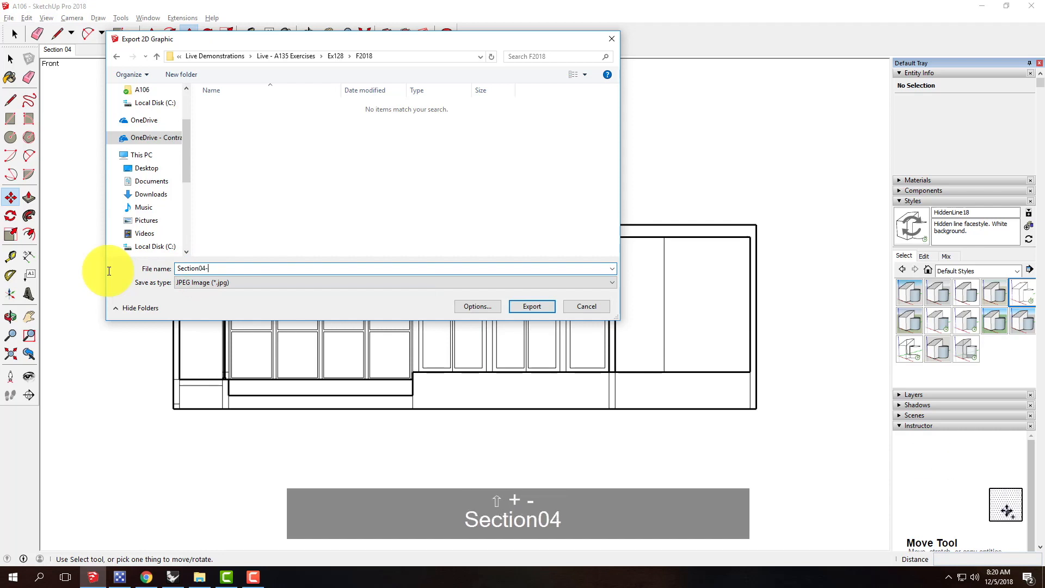
key("BackSpace")
type("_lines")
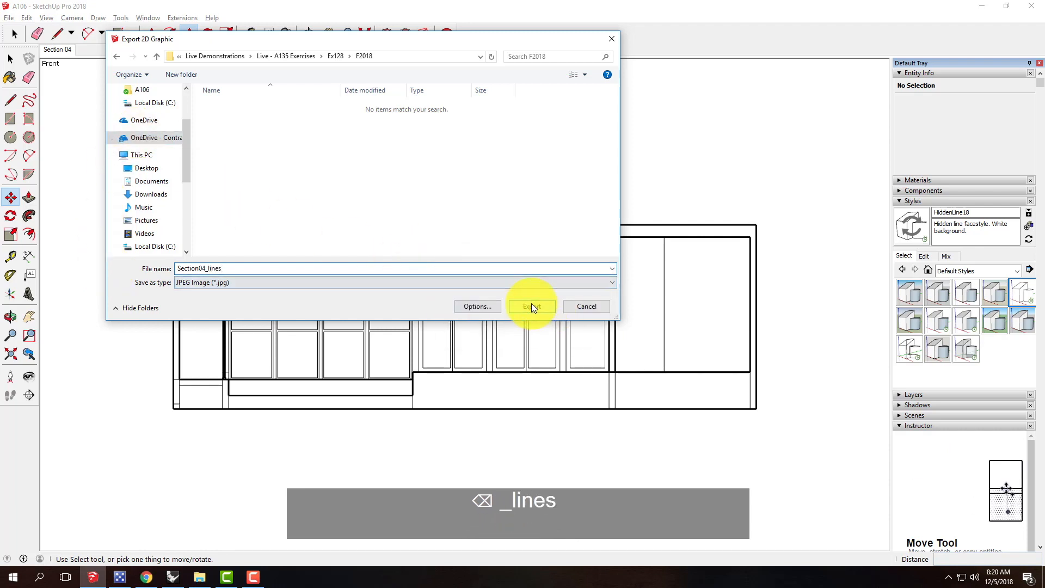
- Turn off the view-size option in the JPG export options and set the image height to 3000 pixels
left_click(481, 308)
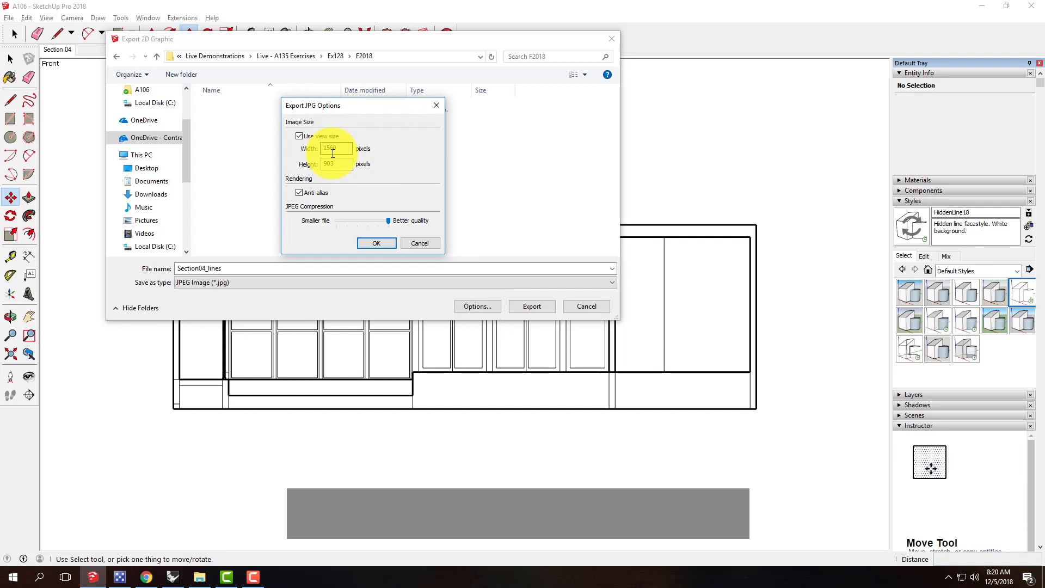
left_click(300, 136)
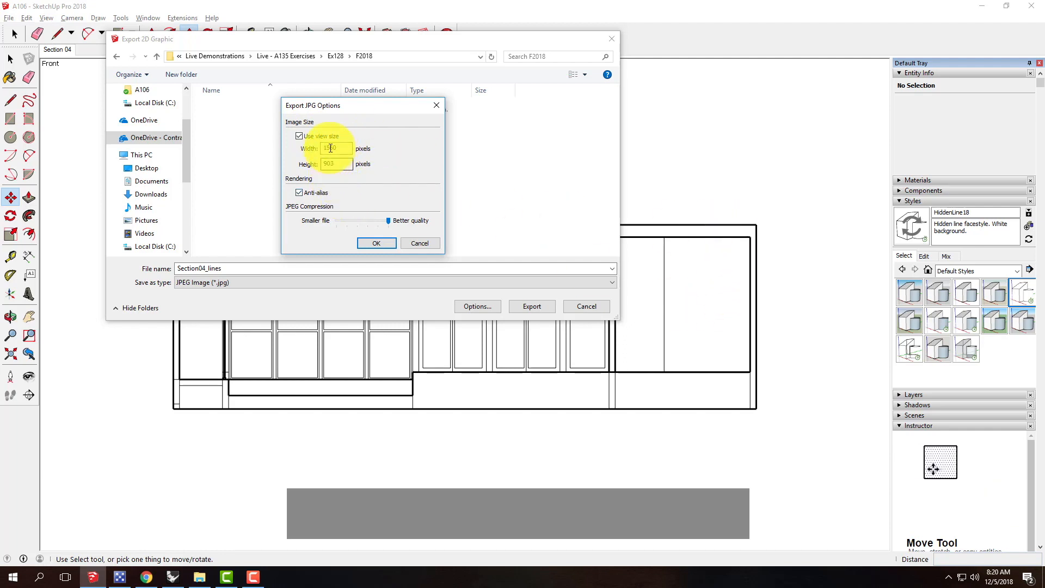
left_click(330, 135)
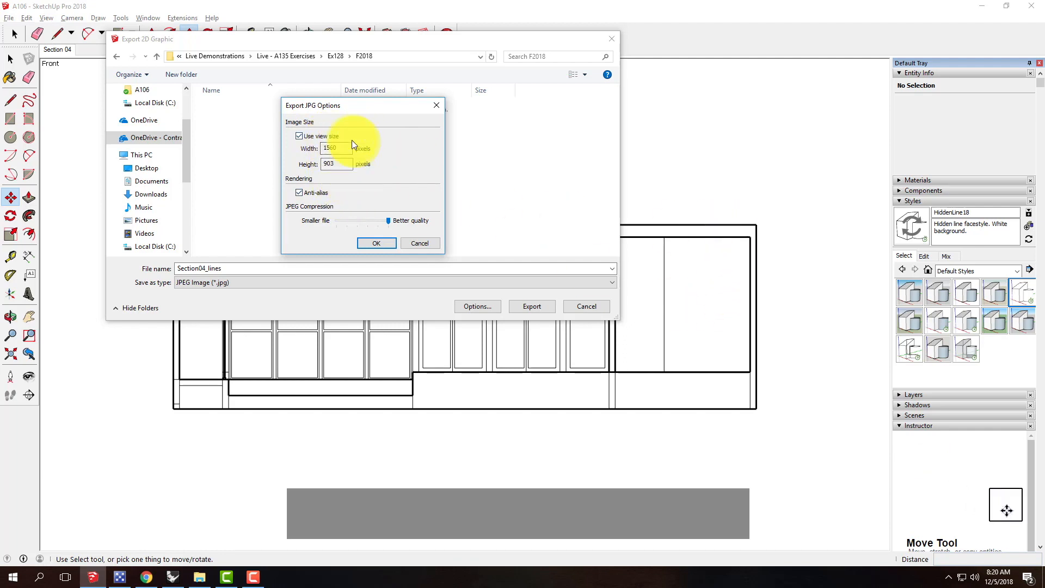
left_click(299, 135)
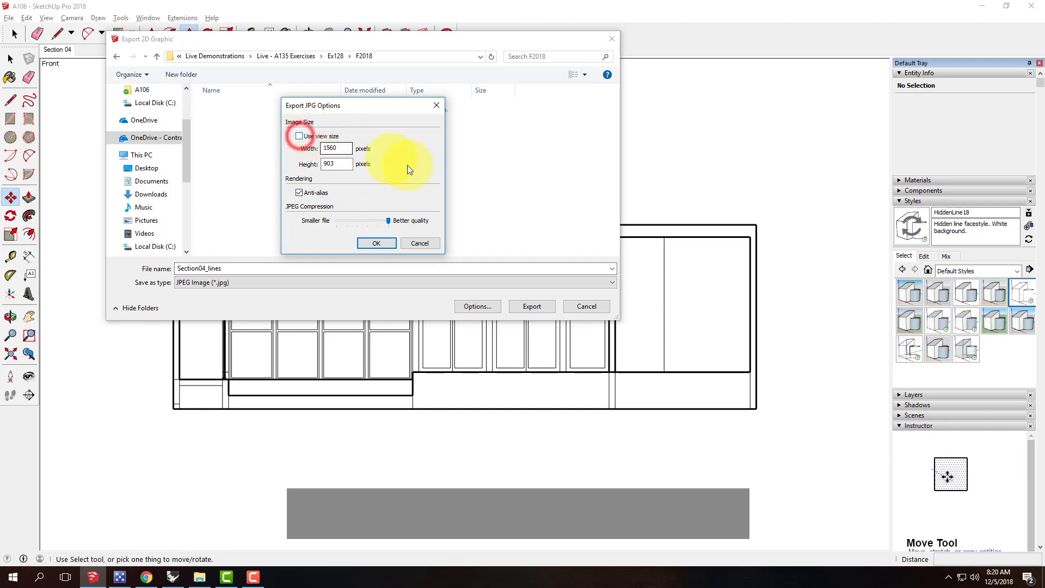
double_click(351, 147)
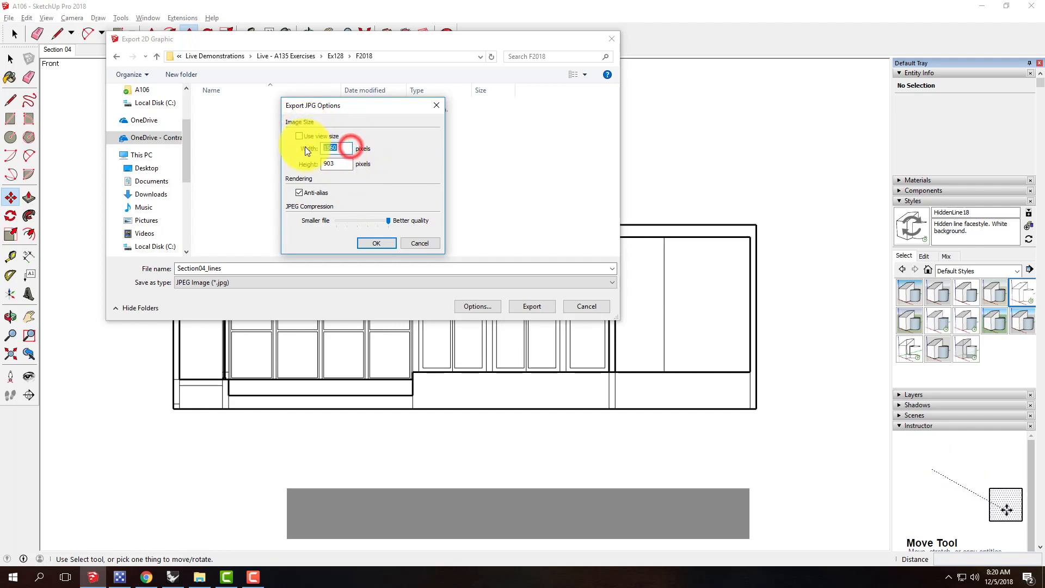
double_click(337, 164)
type("3000")
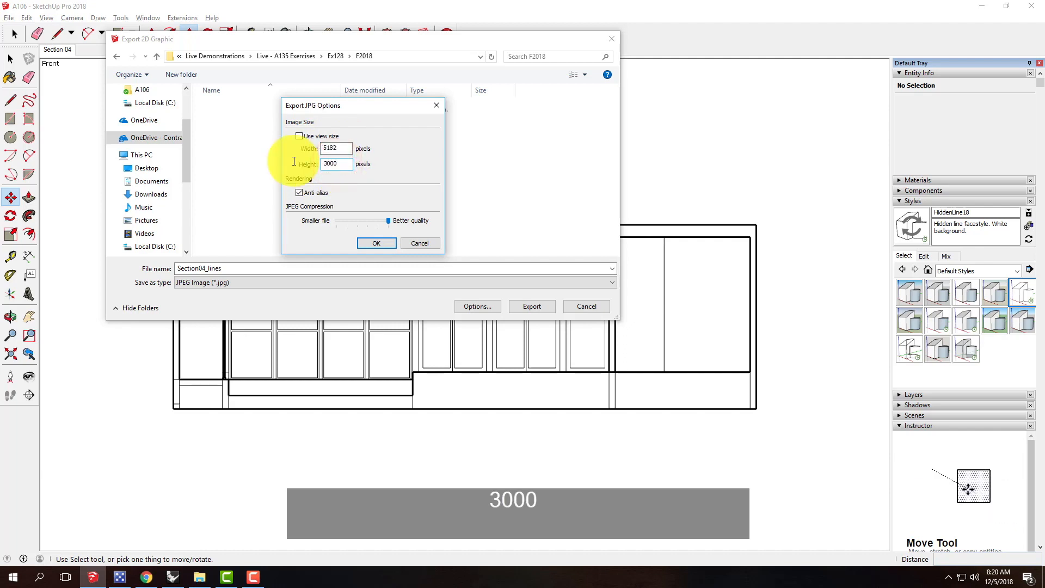
- Try an export image height of 9999 pixels
key("BackSpace")
key("BackSpace")
key("BackSpace")
key("BackSpace")
type("9999")
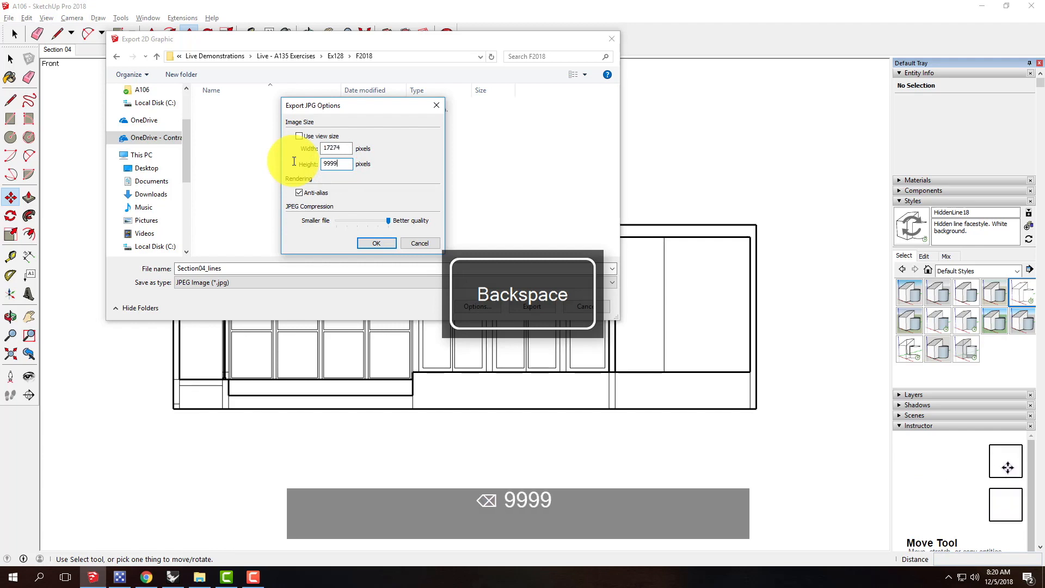
left_click(346, 148)
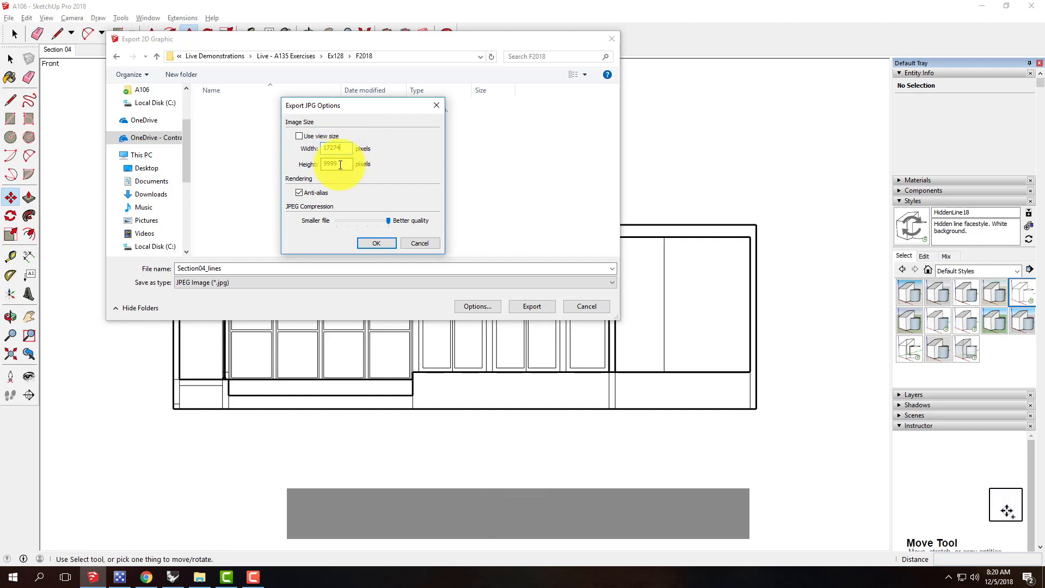
- Set the export image height to 3000 pixels, accept the options and export the JPEG
double_click(340, 165)
type("3000")
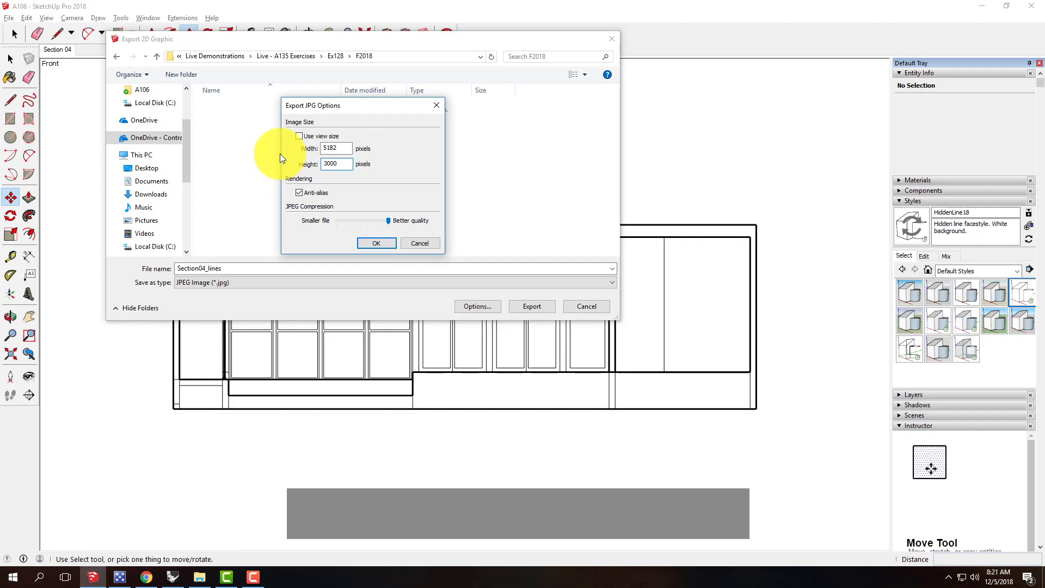
left_click(341, 148)
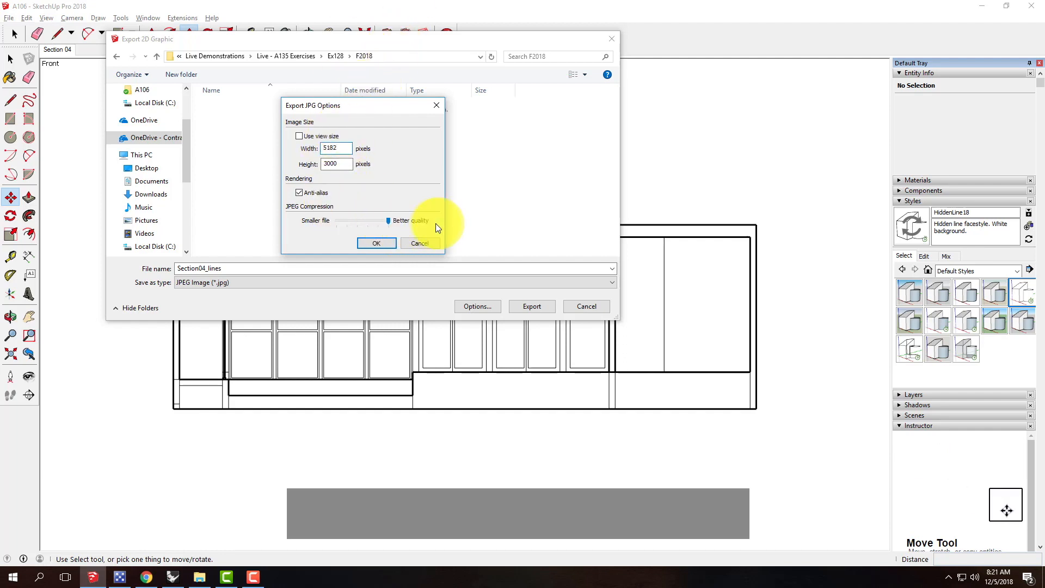
left_click(383, 240)
left_click(547, 303)
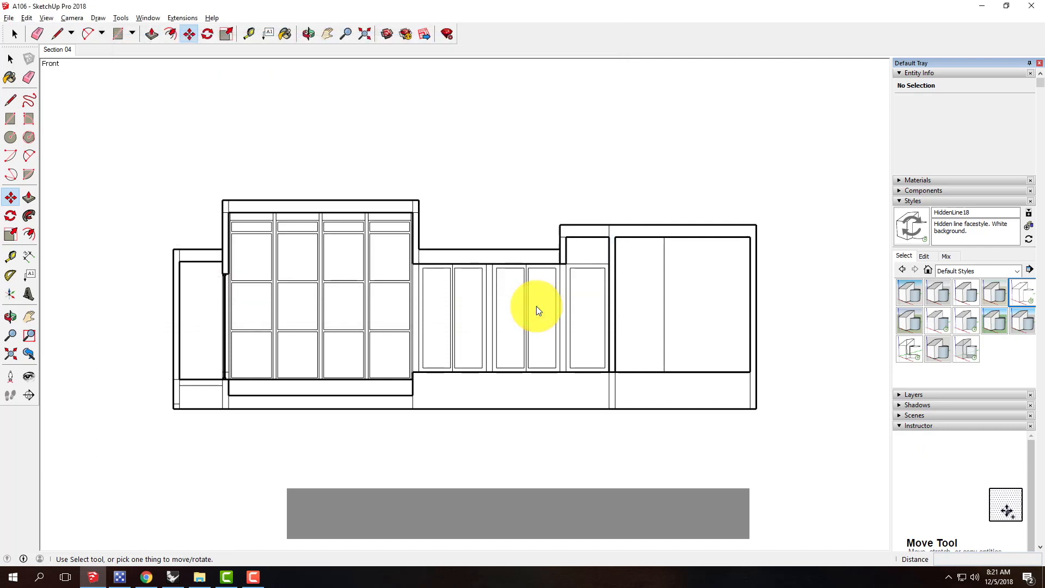
left_click(537, 306)
key("Escape")
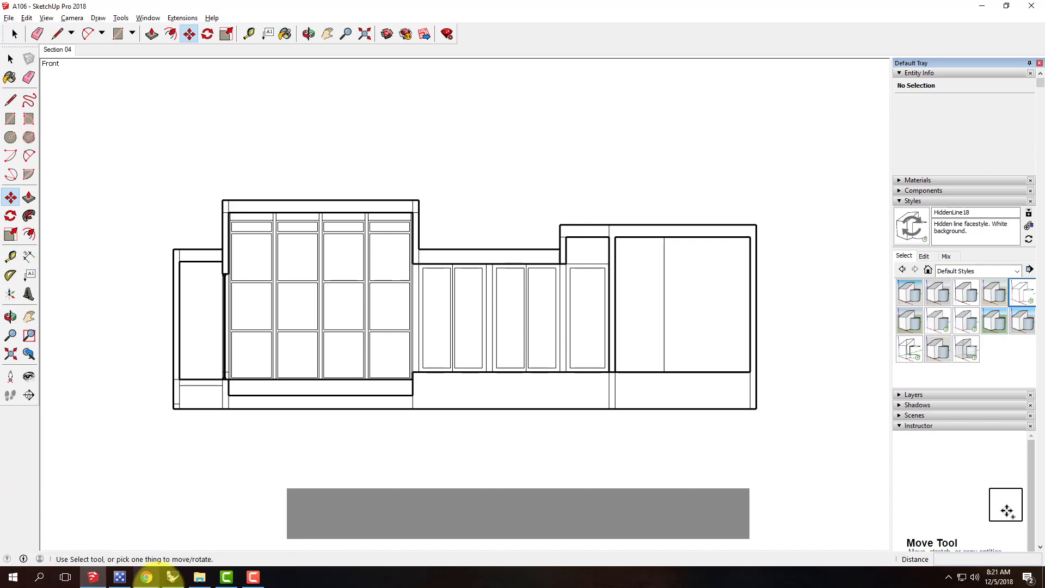
- Switch to the browser, read the tutorial's steps on the X-Ray, guides and shadows exports, and return to SketchUp
left_click(146, 576)
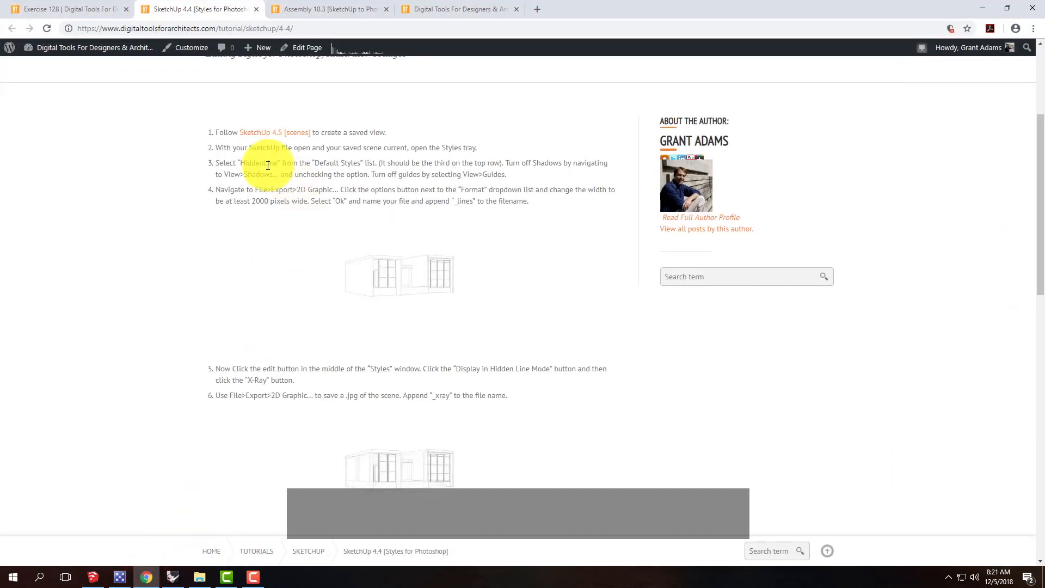
scroll(329, 186, "down", 3)
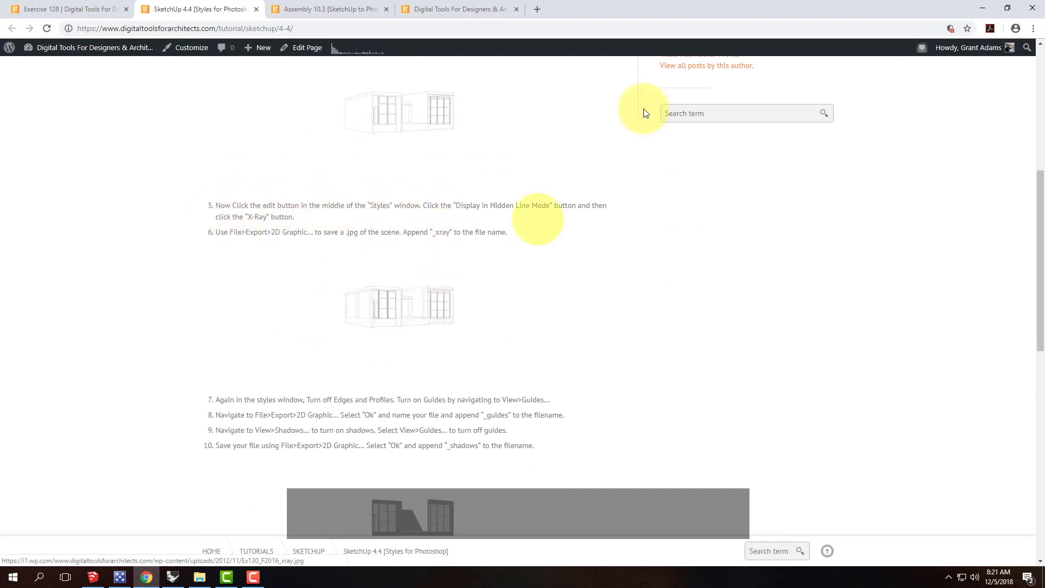
left_click(984, 9)
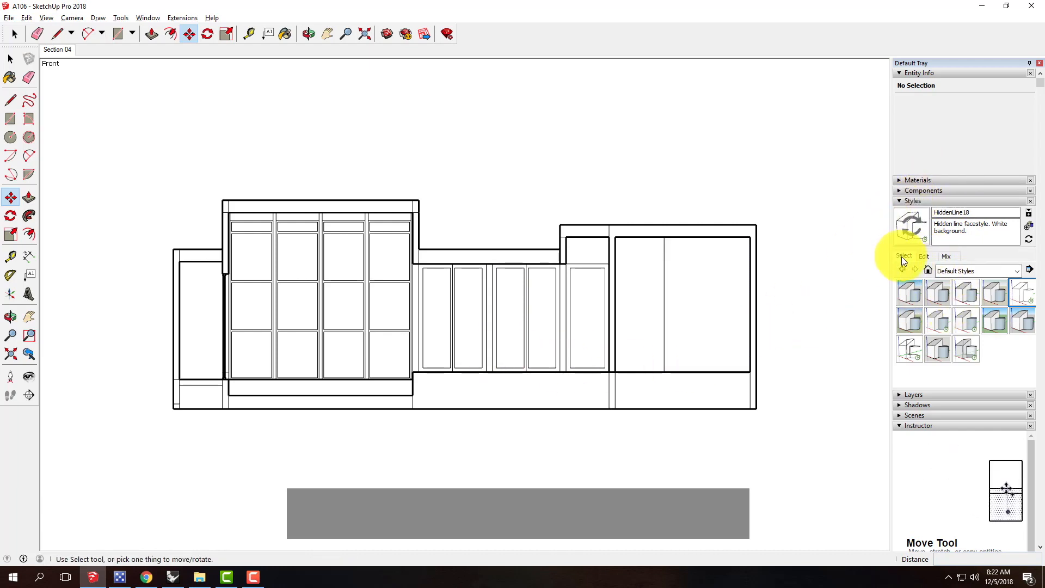
- Turn on X-ray in the HiddenLine style's face settings for the section view
left_click(925, 257)
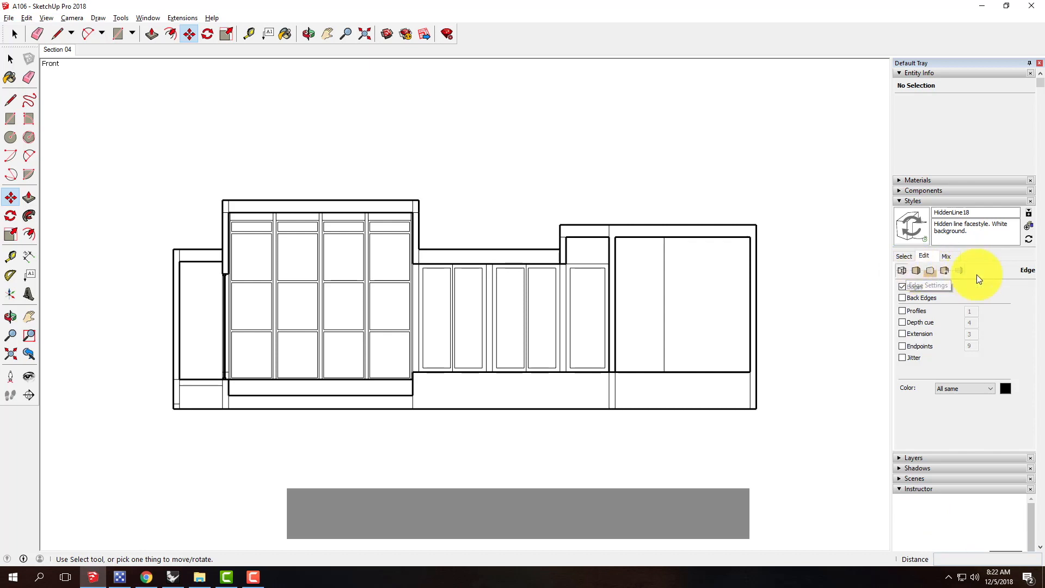
left_click(919, 270)
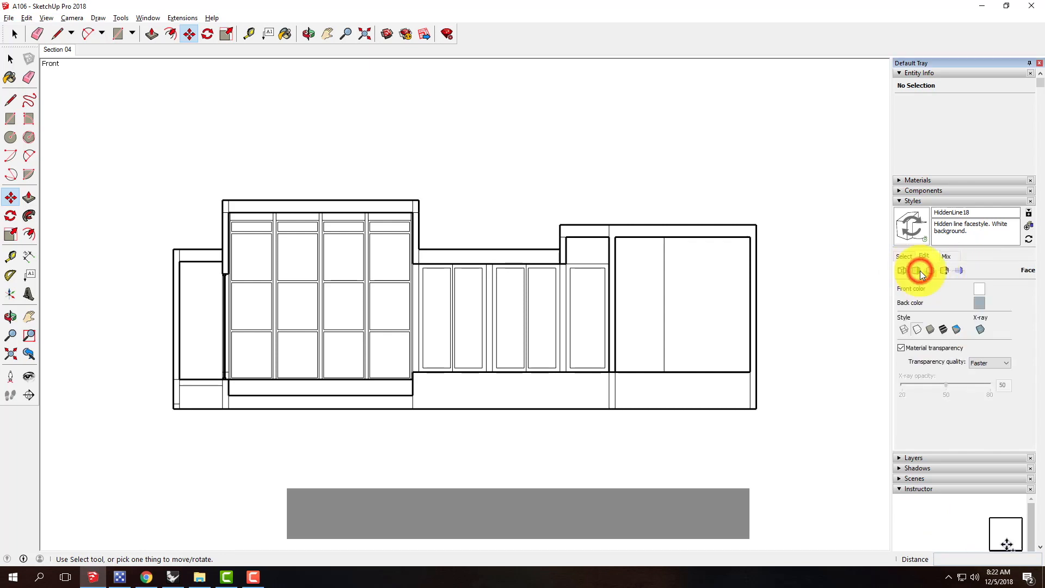
left_click(904, 269)
left_click(917, 270)
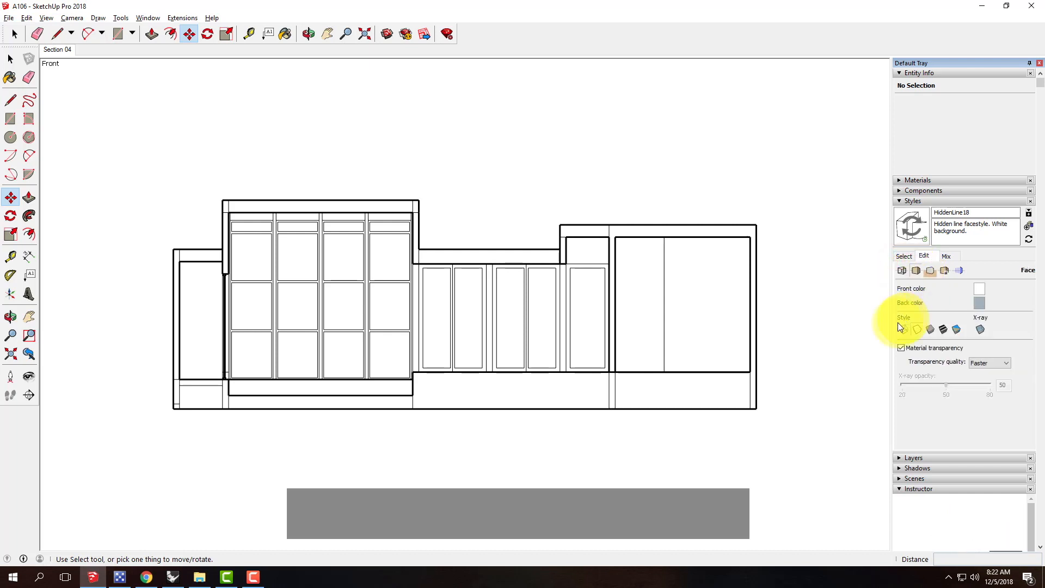
left_click(981, 329)
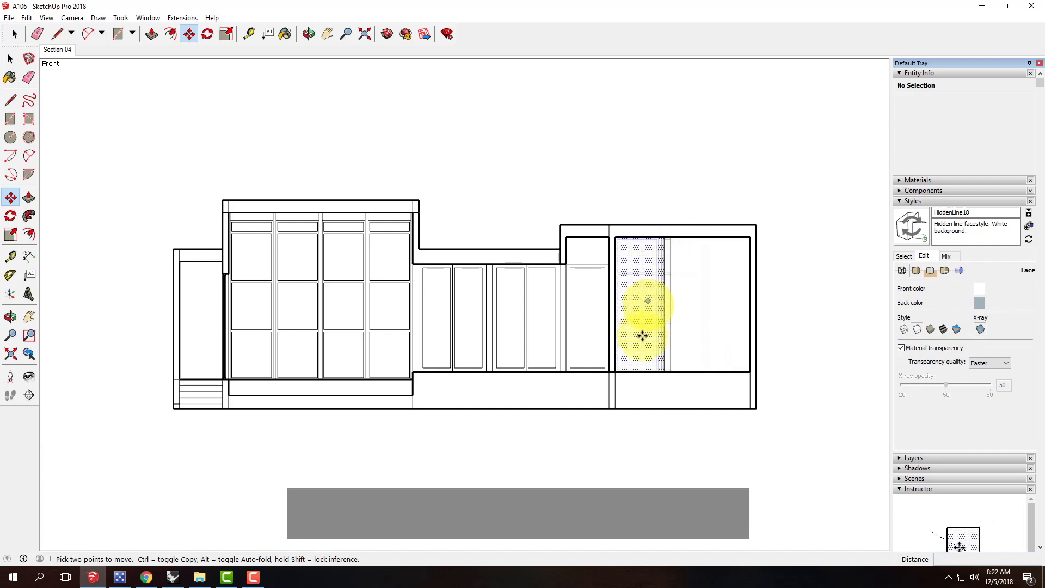
left_click(642, 310)
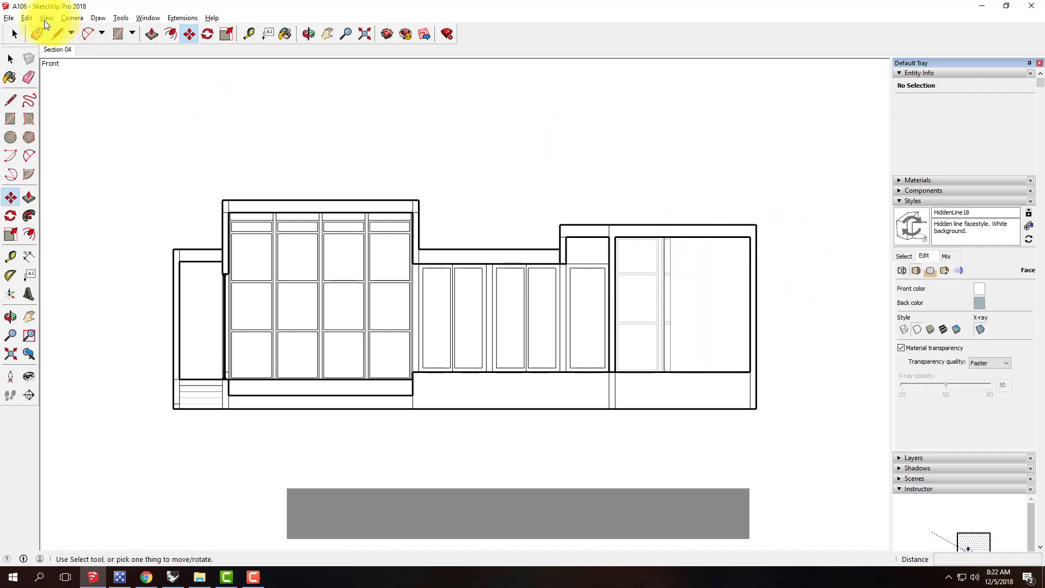
- Start a 2D graphic export of the X-ray view and take the file name from Section04_lines, removing its ending
left_click(10, 19)
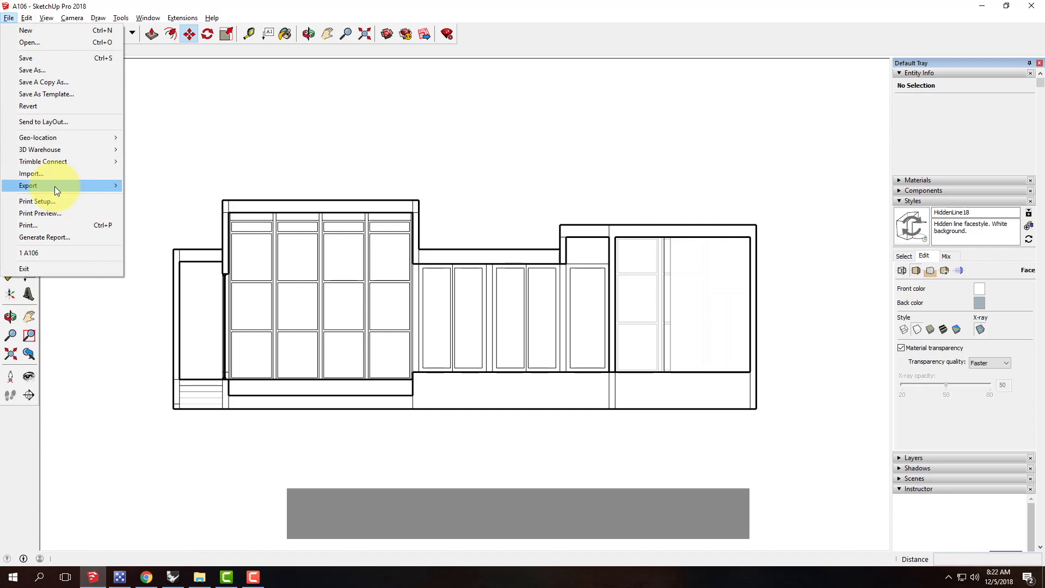
mouse_move(69, 185)
left_click(142, 199)
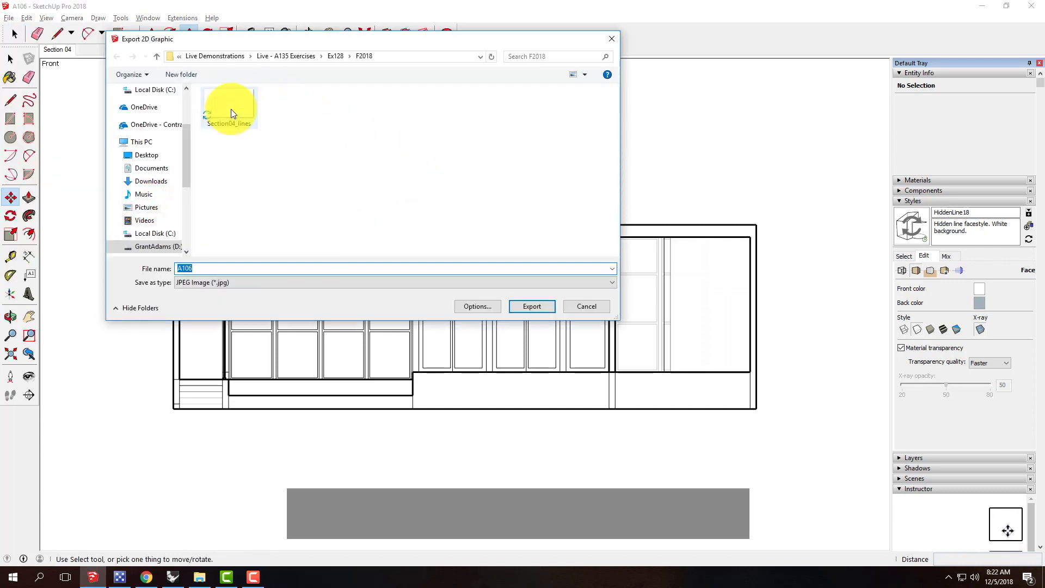
left_click(236, 265)
left_click(233, 270)
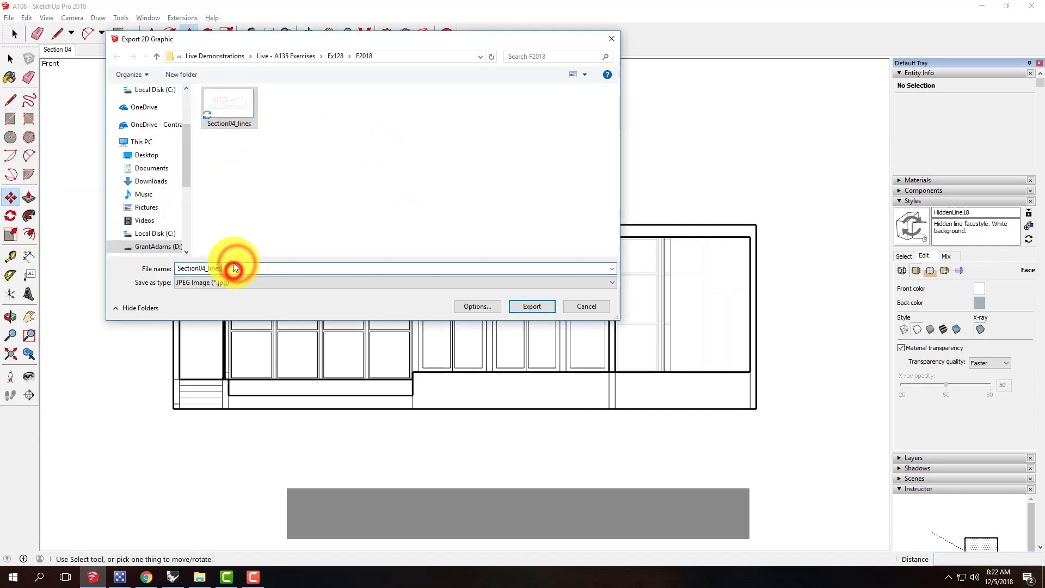
key("BackSpace")
key("BackSpace")
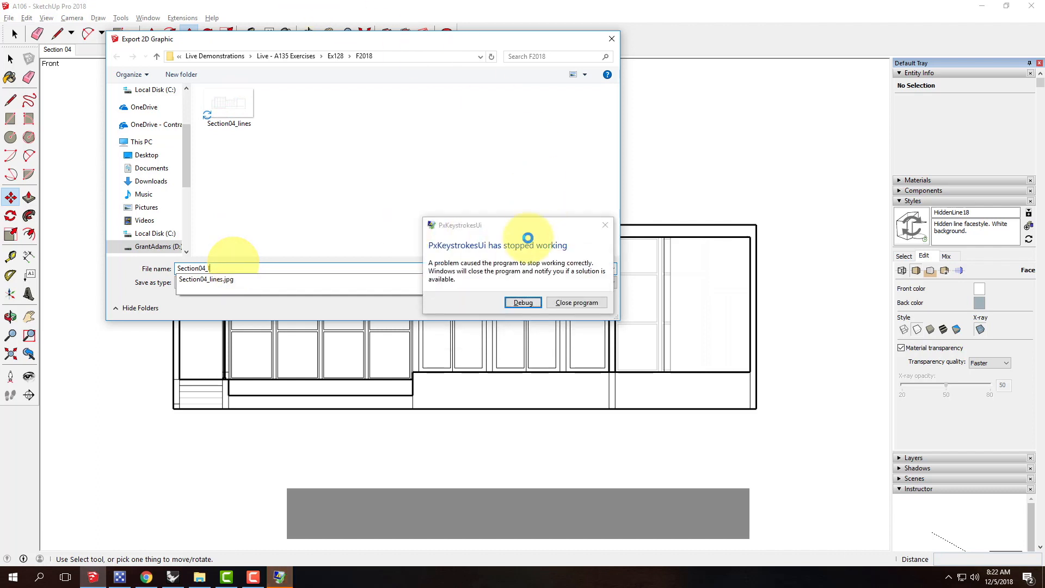
- Close the crashed PxKeystrokesUi program
left_click(528, 224)
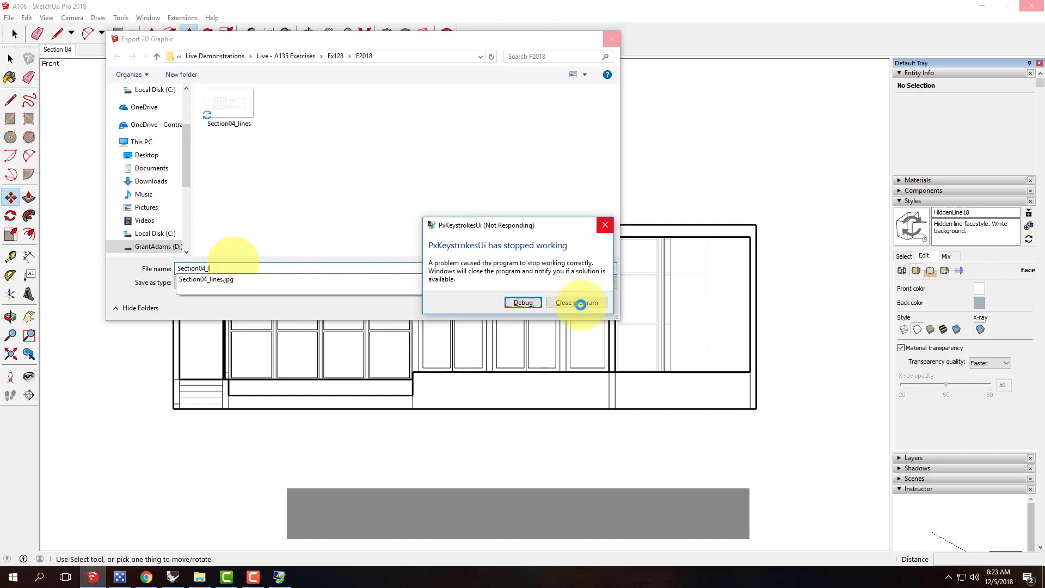
left_click(580, 303)
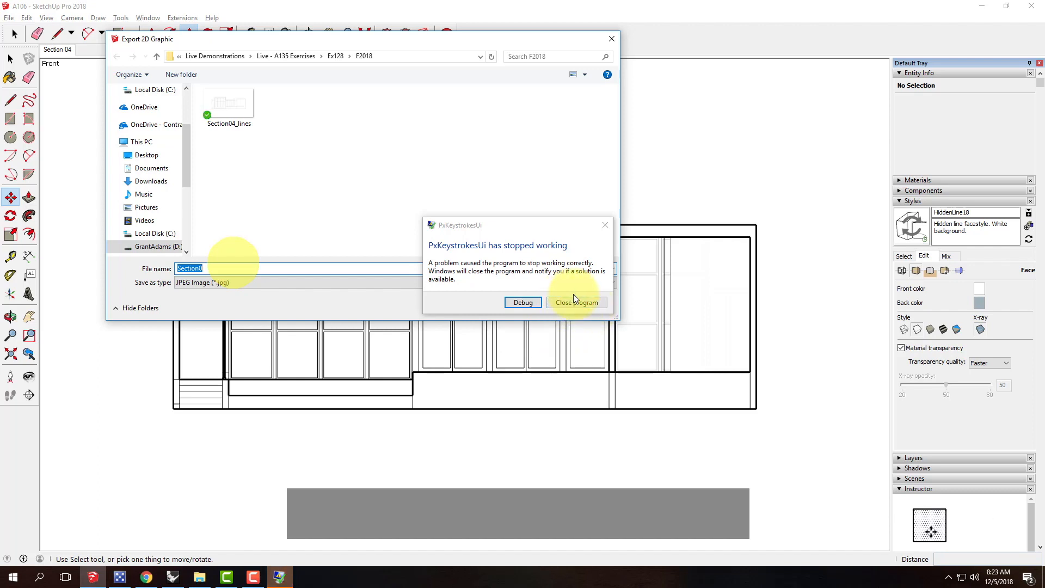
left_click(573, 292)
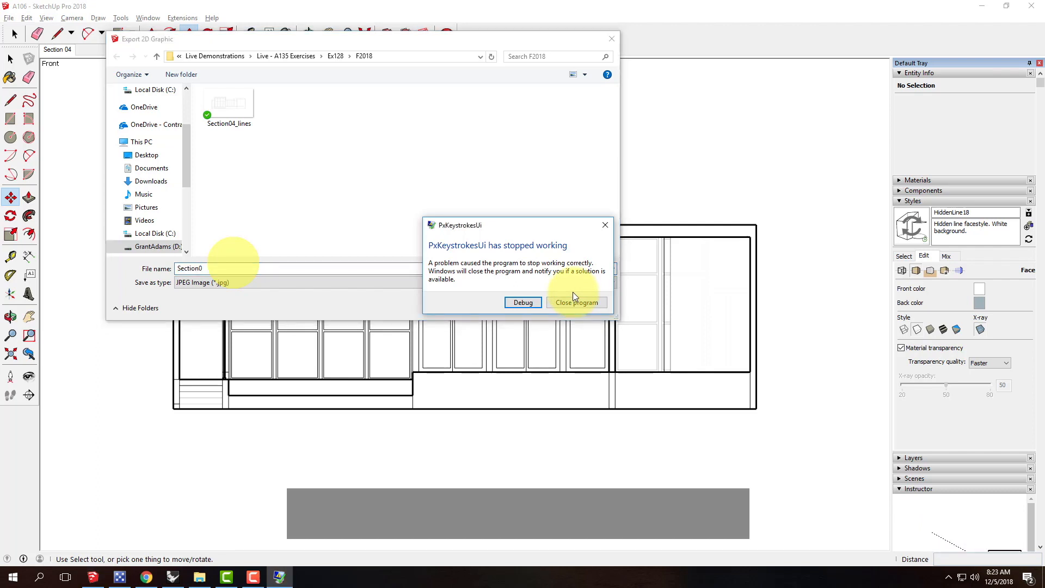
left_click(569, 298)
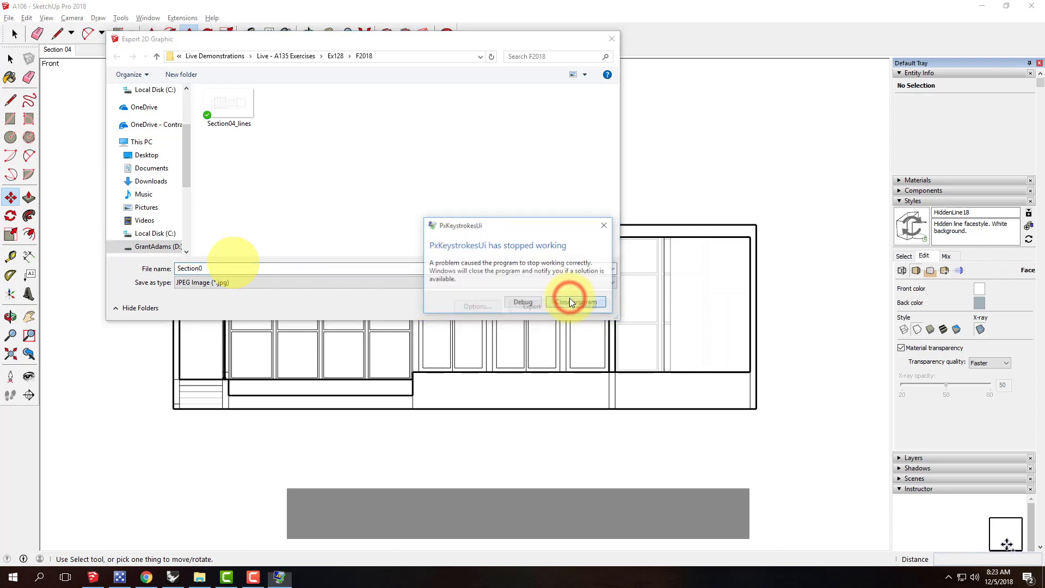
- Name the JPEG Section04_xray, based on the Section04_lines file name, and export it
left_click(234, 271)
left_click(238, 112)
left_click(205, 267)
left_click_drag(207, 268, 275, 268)
key("BackSpace")
type("xray")
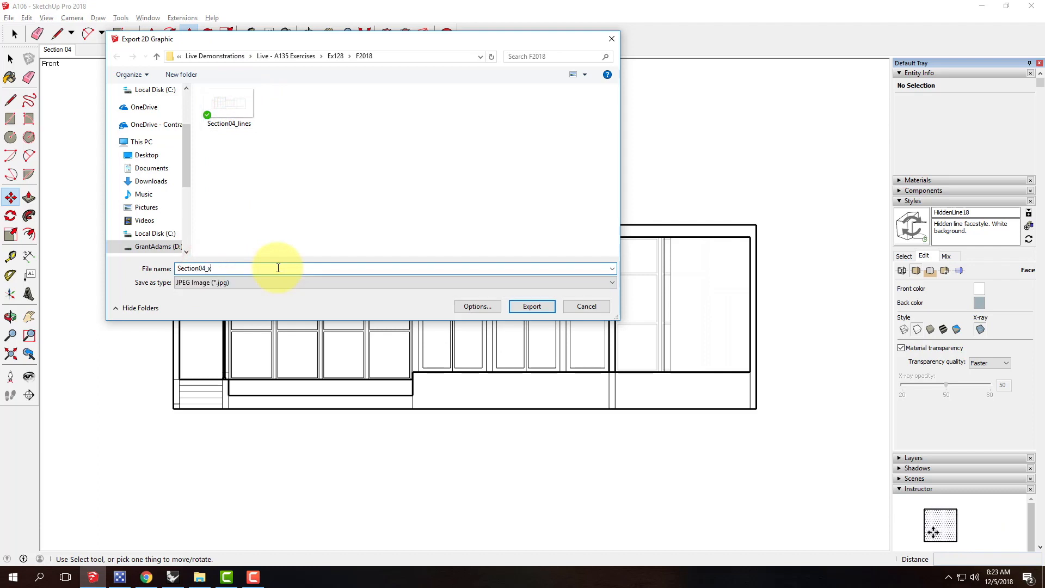
left_click(532, 307)
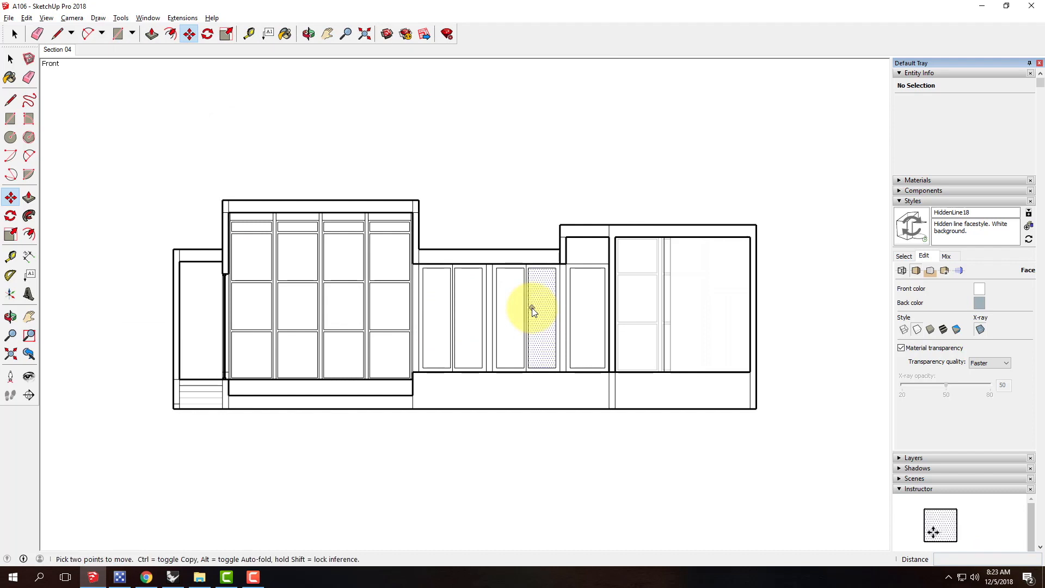
- Turn off X-ray in the style's face settings, check the tutorial's guides and shadows steps in the browser and return to SketchUp
left_click(981, 328)
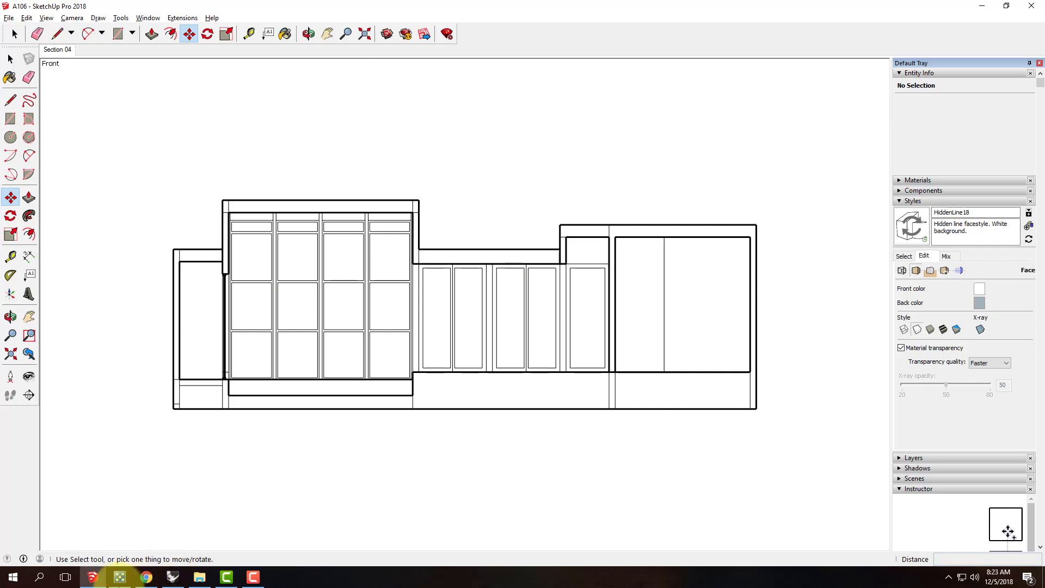
left_click(146, 577)
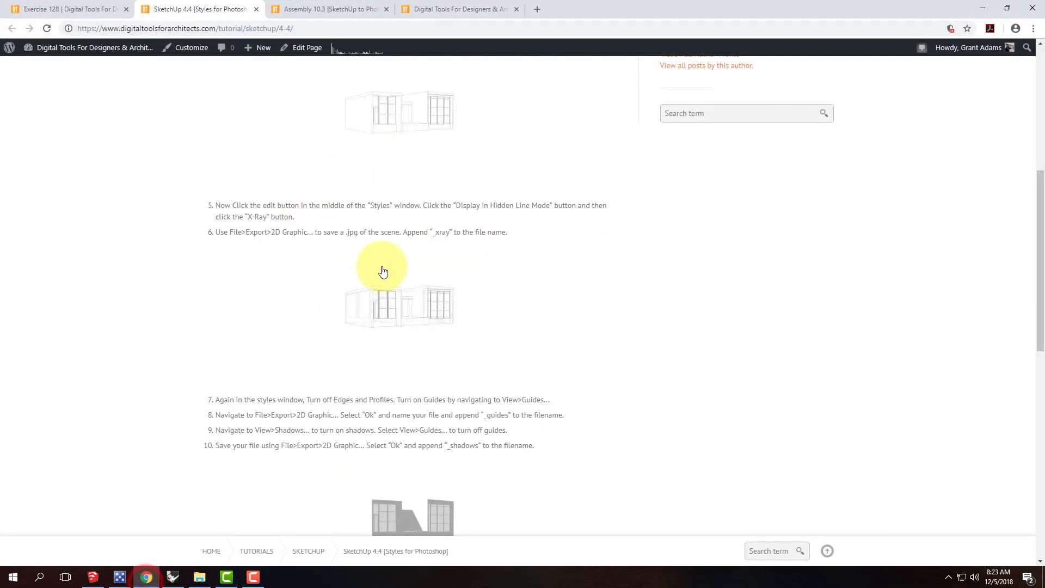
scroll(380, 394, "down", 2)
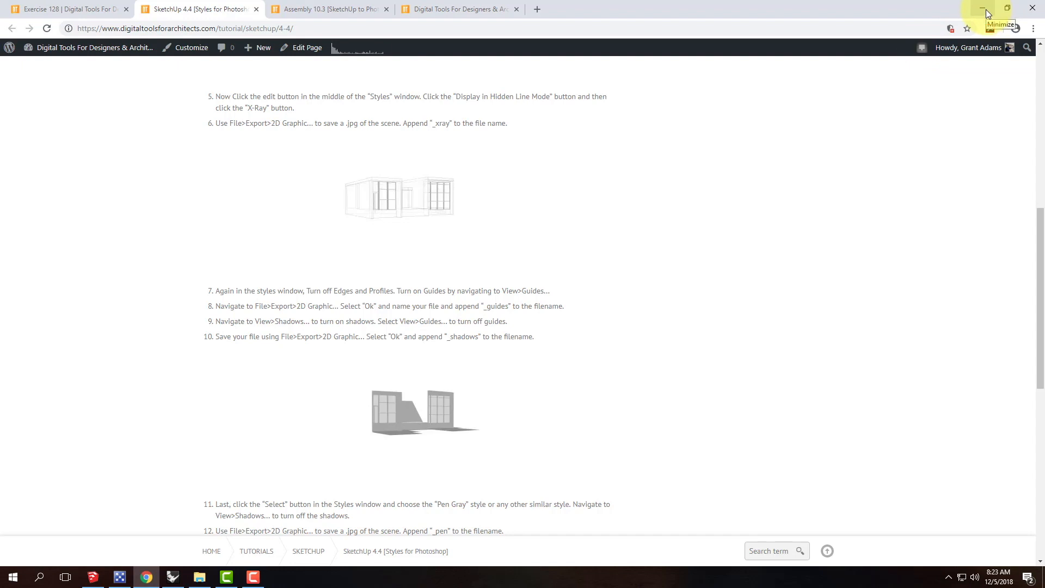
scroll(487, 310, "down", 1)
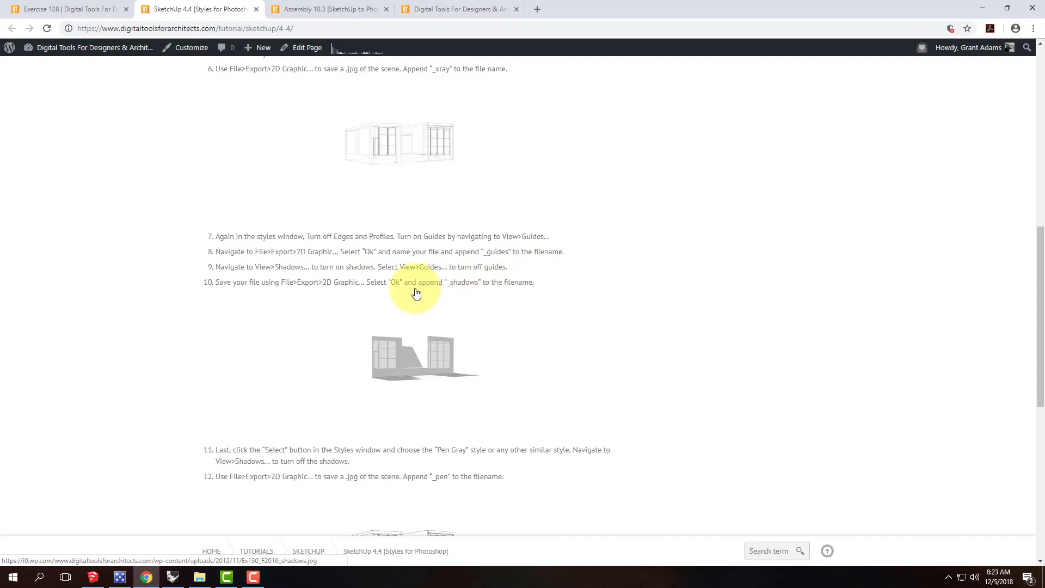
left_click(979, 8)
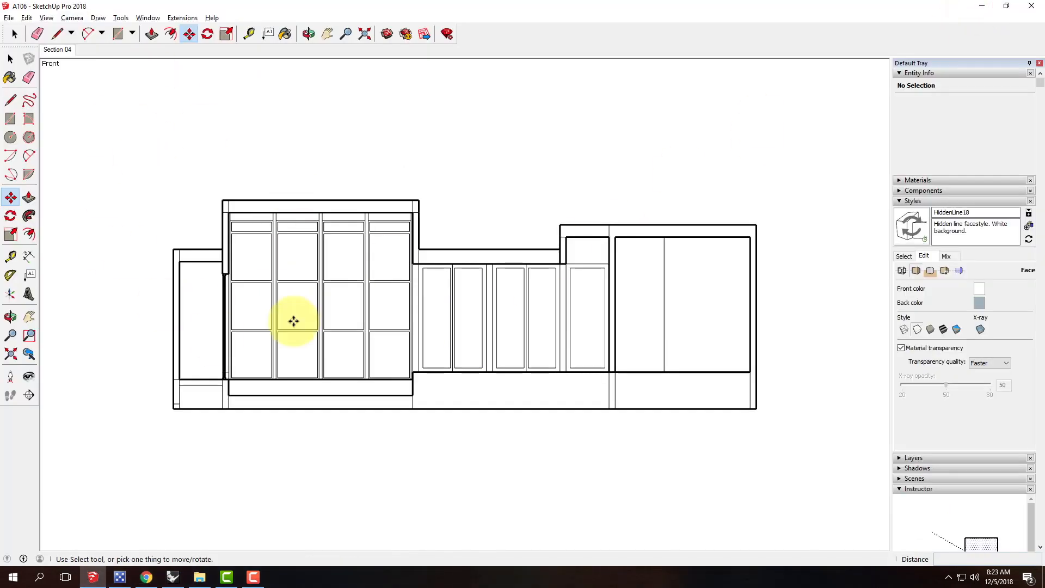
- Turn on shadows for the section view and turn off Edges in the HiddenLine style's edge settings
left_click(46, 19)
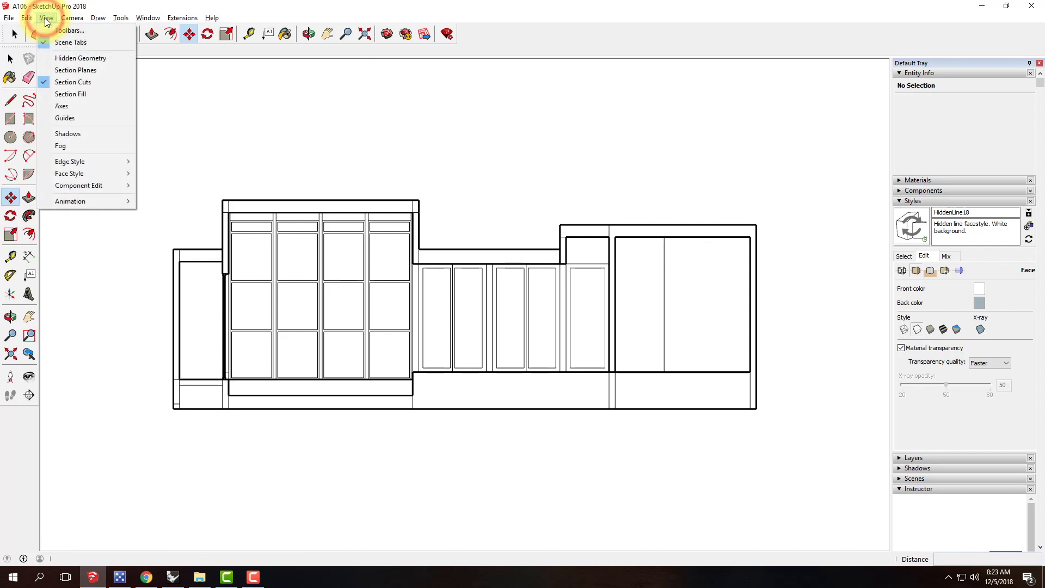
left_click(60, 134)
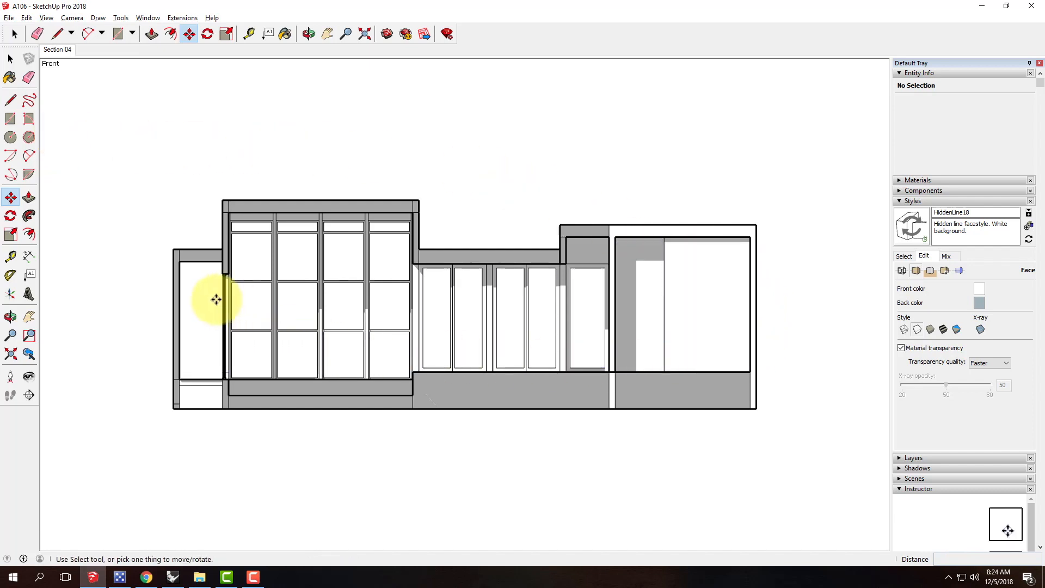
left_click(371, 351)
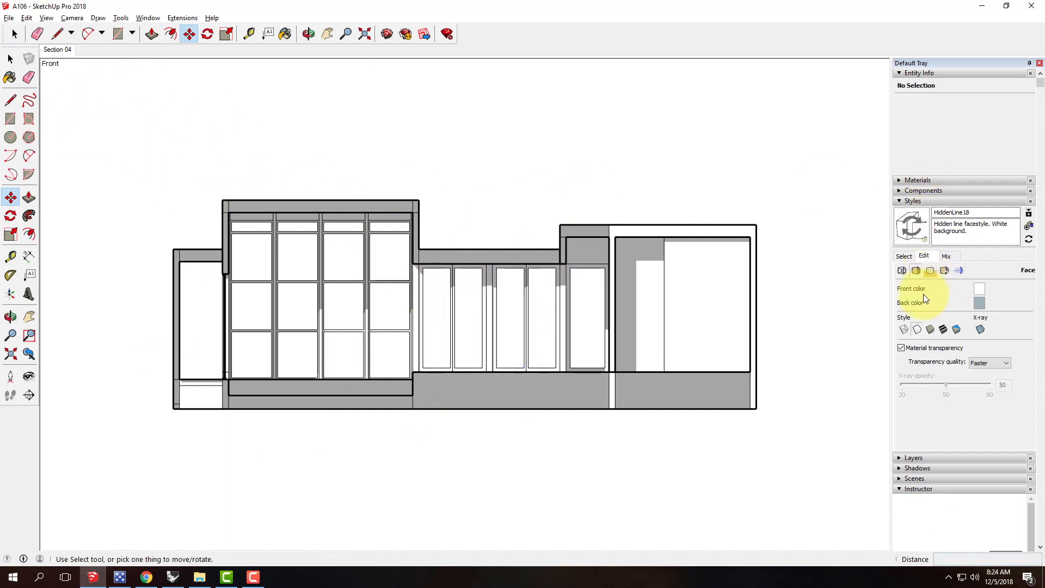
left_click(901, 270)
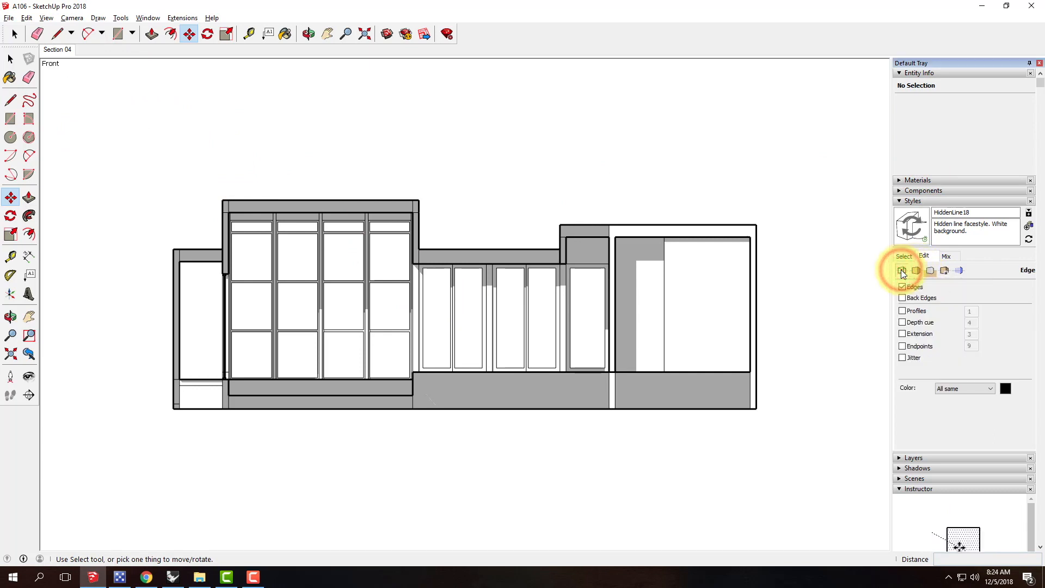
left_click(903, 287)
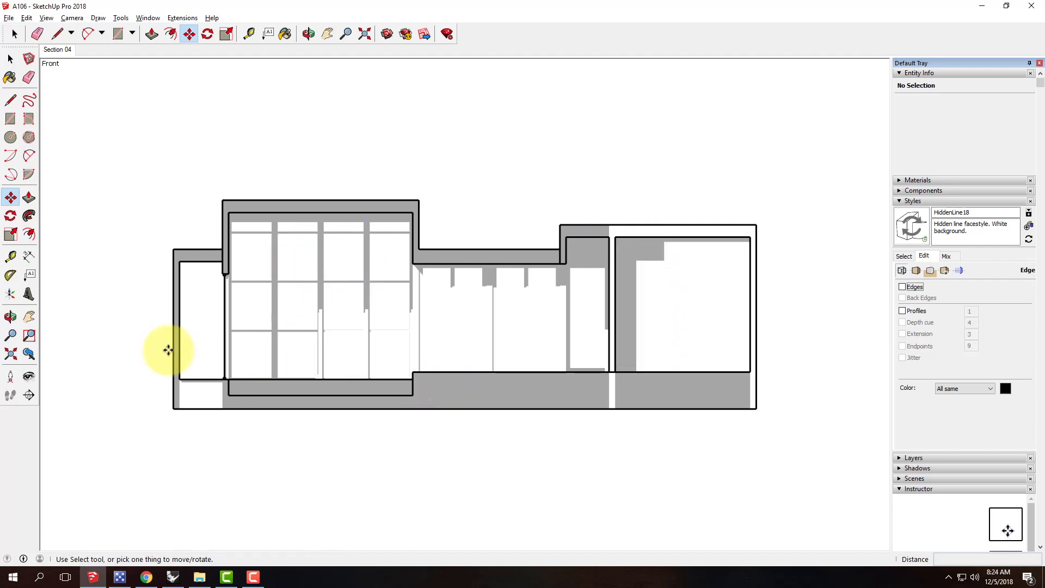
left_click(357, 353)
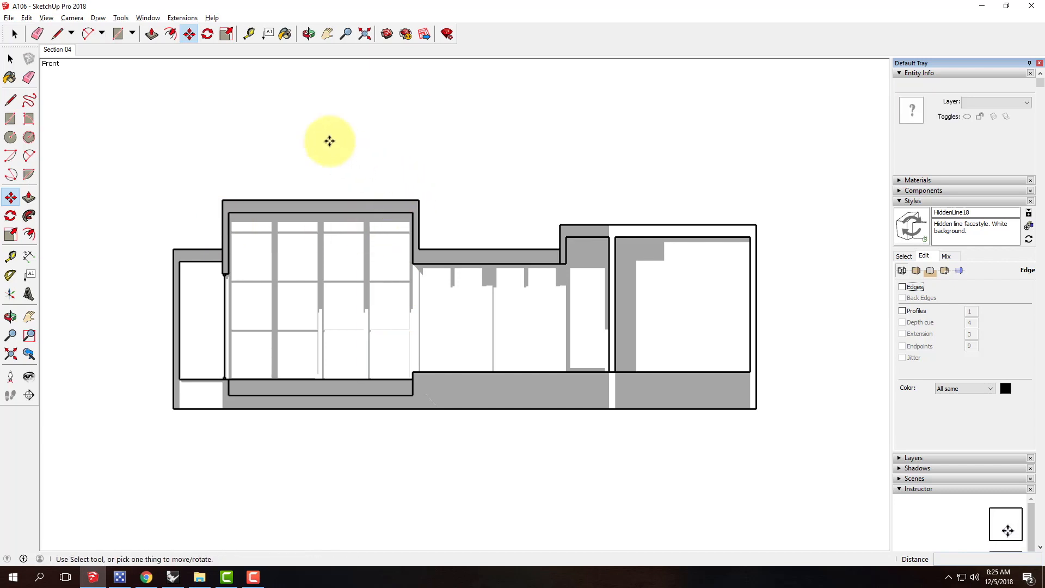
- Switch to the browser, read the tutorial's steps on the pen-style export, and return to SketchUp
left_click(146, 577)
scroll(396, 264, "down", 5)
scroll(467, 345, "down", 3)
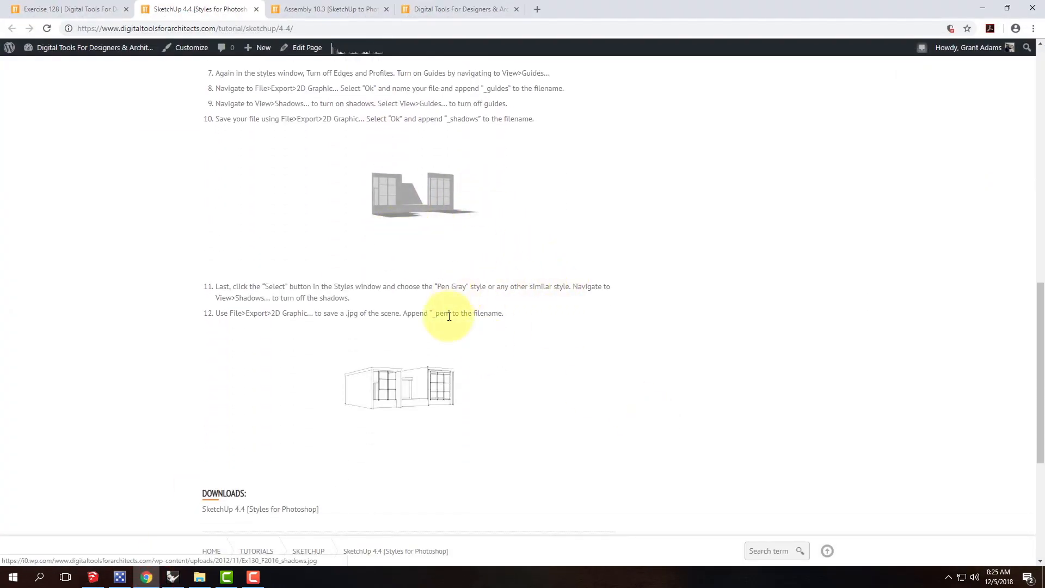
left_click(983, 8)
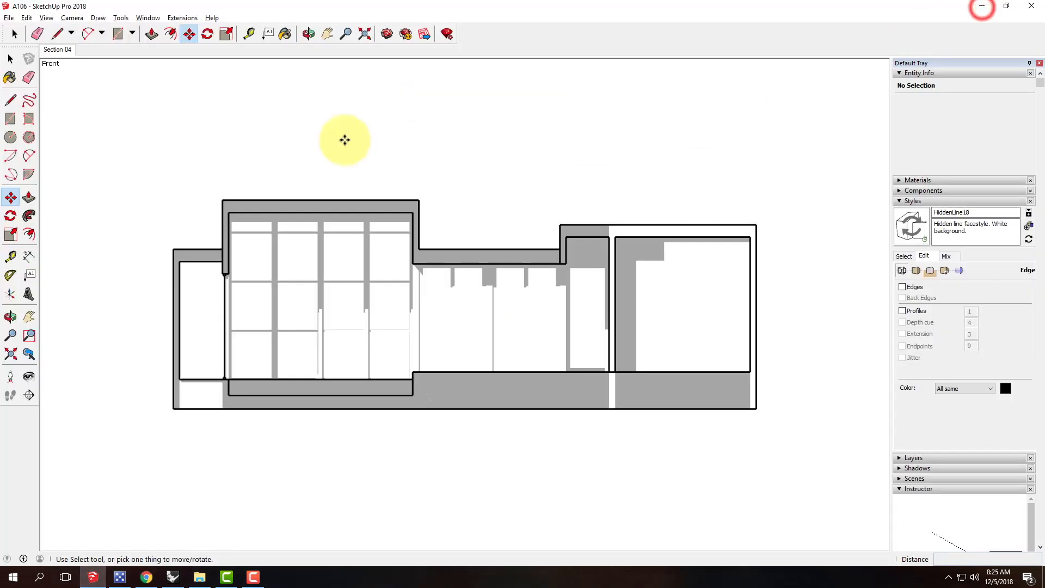
- Turn the shadows off and the style's Edges back on
left_click(46, 17)
left_click(60, 136)
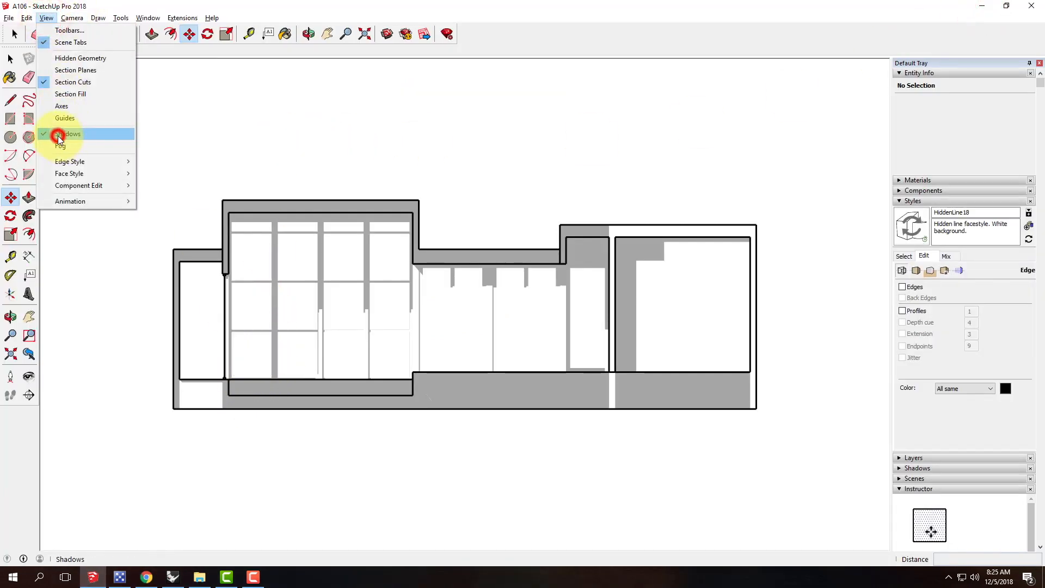
left_click(902, 287)
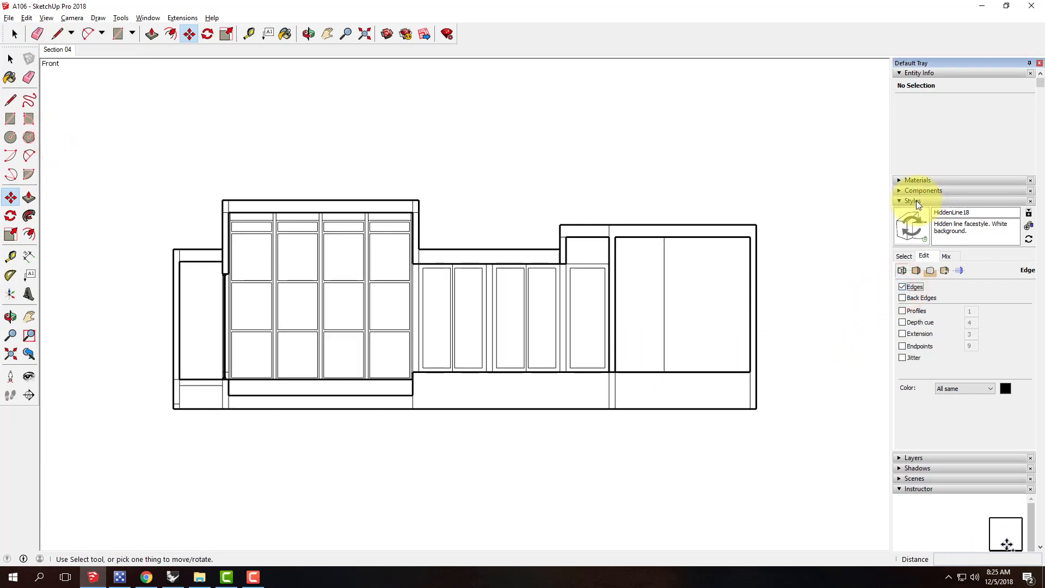
- Apply the Airbrush with Endpoints style from the Sketchy Edges collection to the section view
left_click(903, 256)
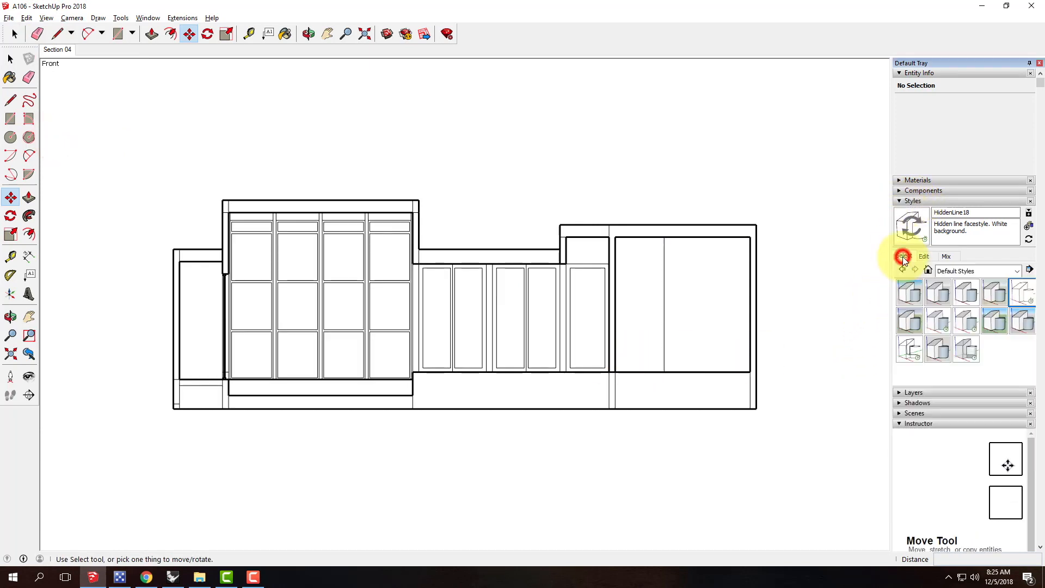
left_click(973, 270)
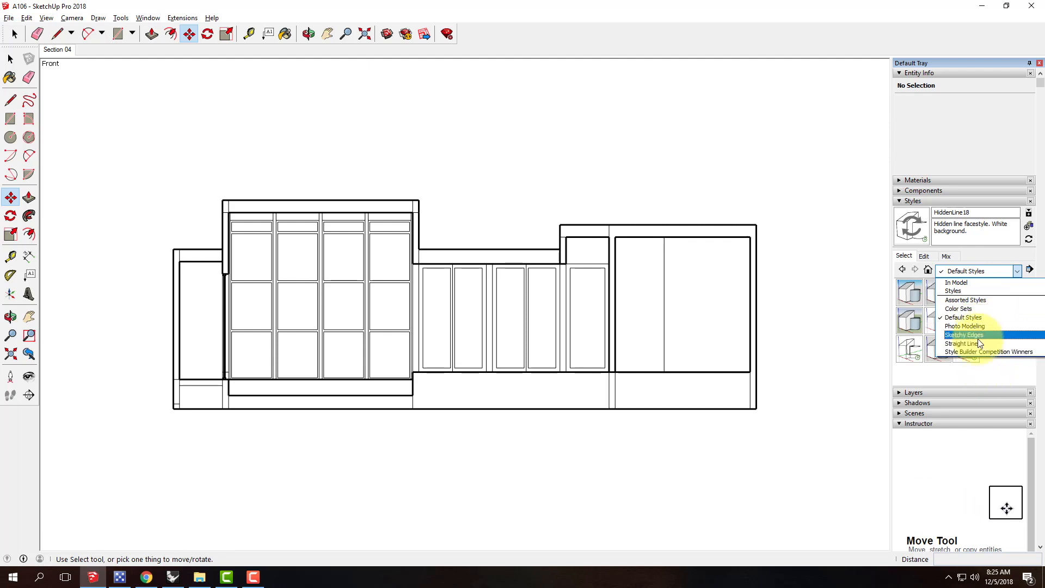
left_click(979, 335)
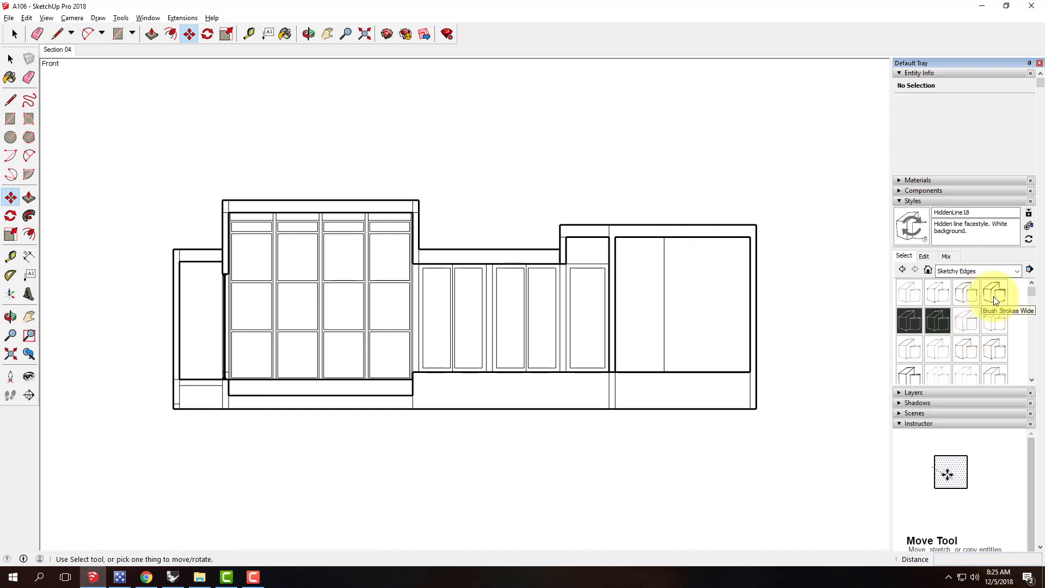
left_click(934, 298)
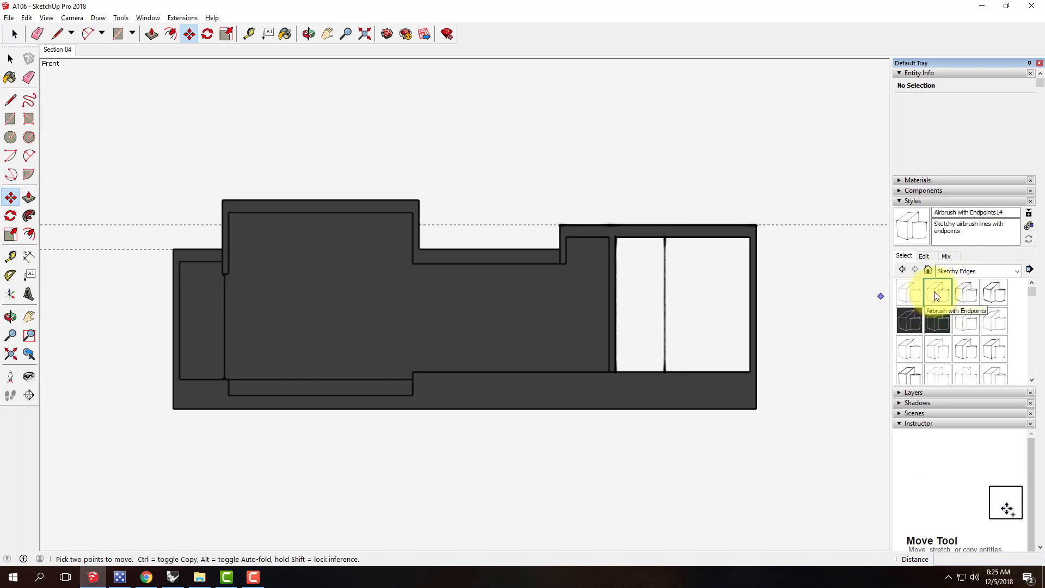
- Turn off the section fill and guides in the sketchy section view and leave nothing selected
left_click(54, 20)
left_click(67, 70)
left_click(46, 18)
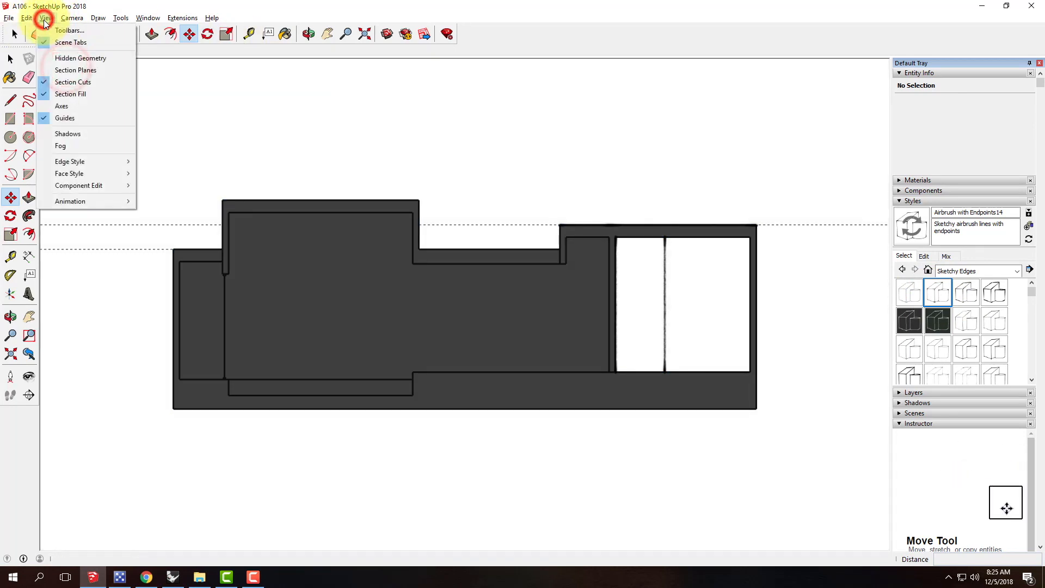
left_click(60, 94)
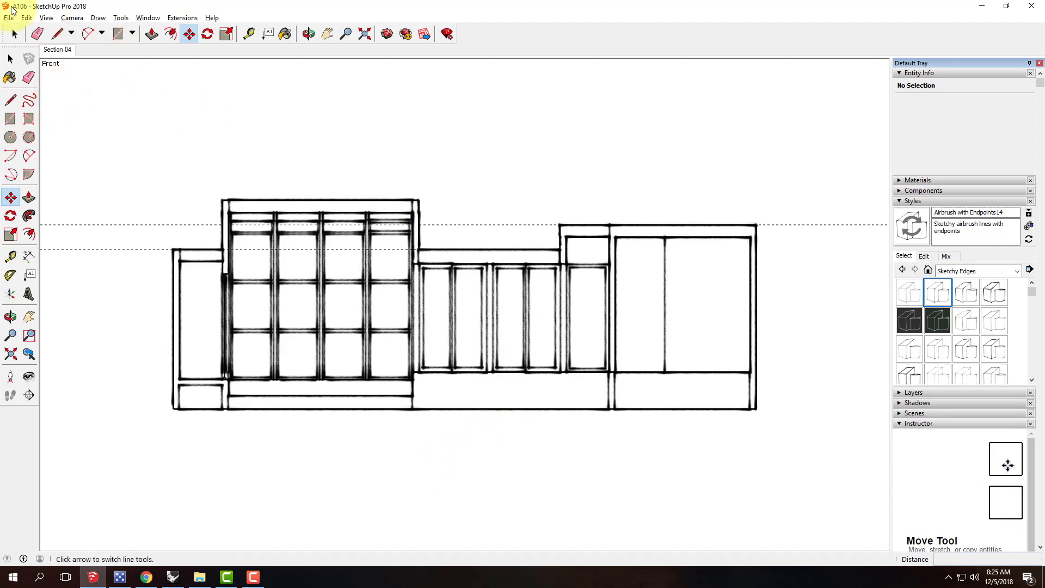
left_click(47, 18)
left_click(89, 119)
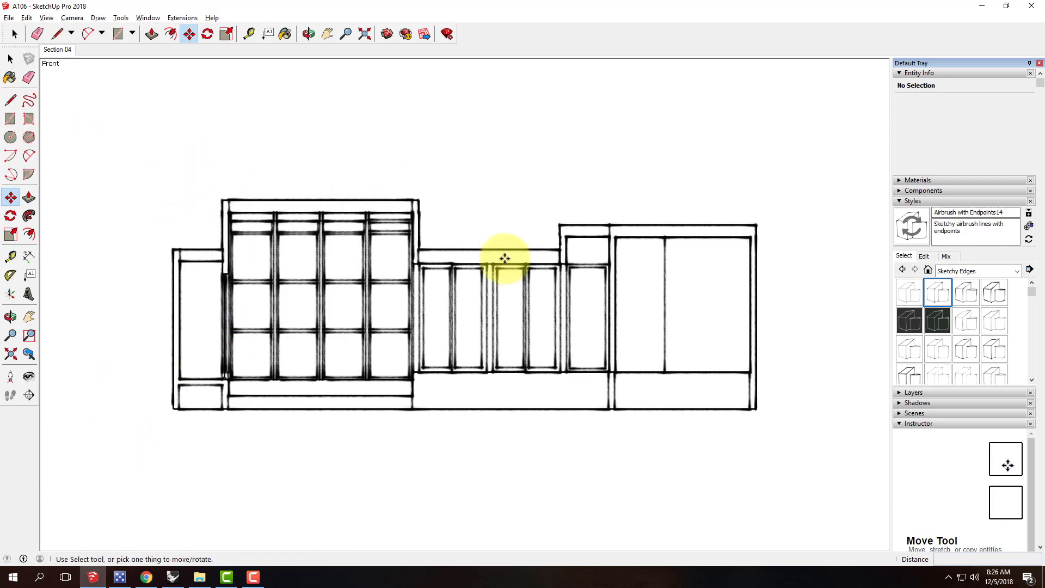
left_click(493, 308)
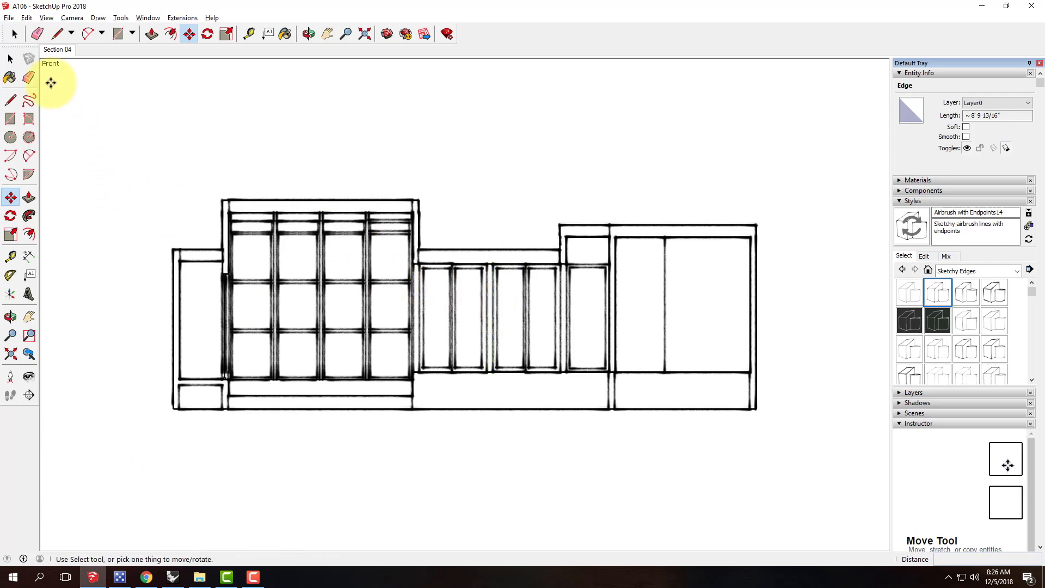
key("Escape")
- Export the sketchy section view as a 2D JPEG image named Section04_airbrush in the F2018 folder
left_click(8, 18)
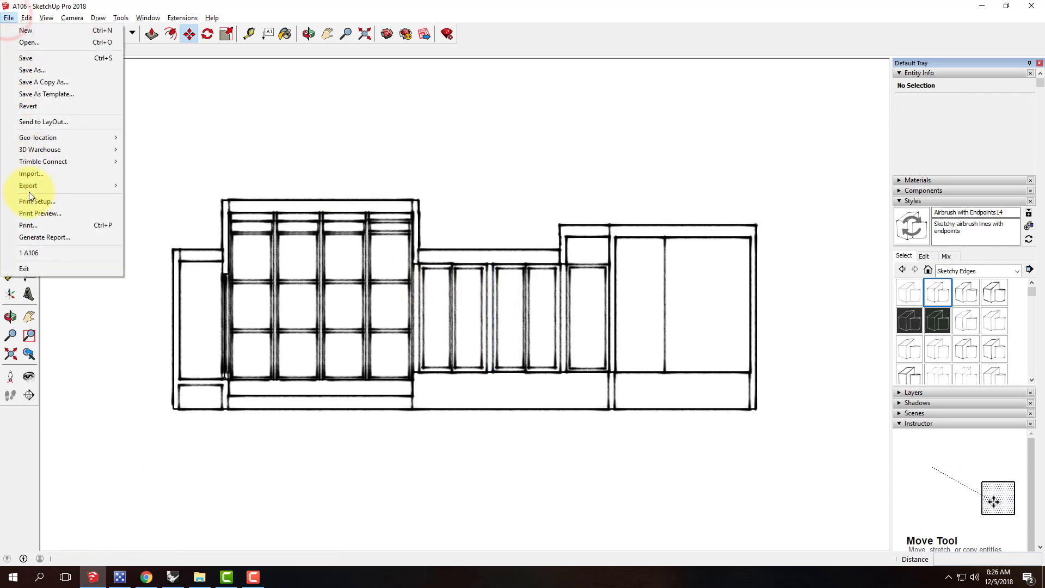
mouse_move(33, 184)
left_click(188, 202)
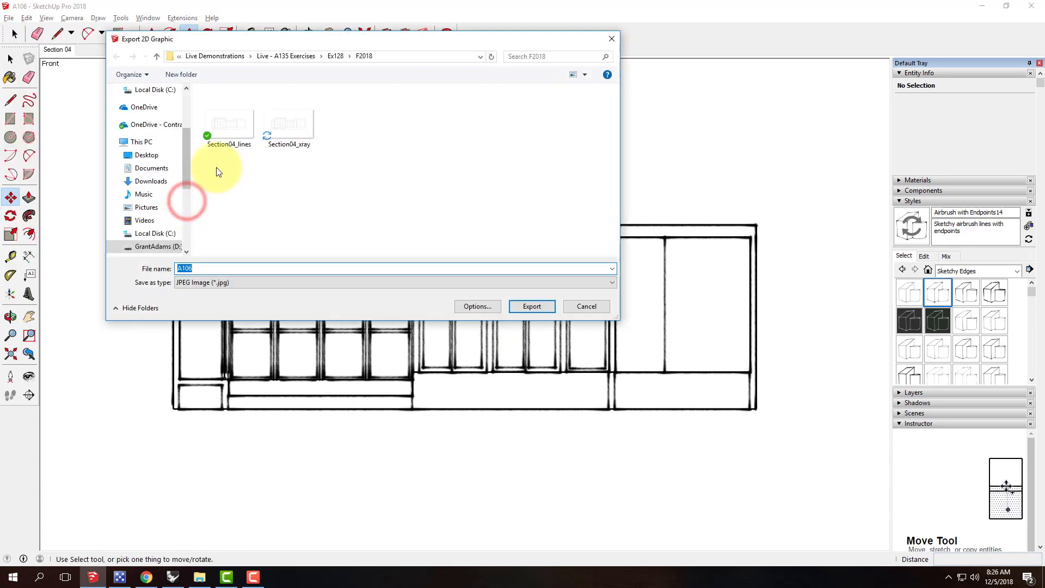
left_click(290, 127)
left_click_drag(208, 268, 262, 272)
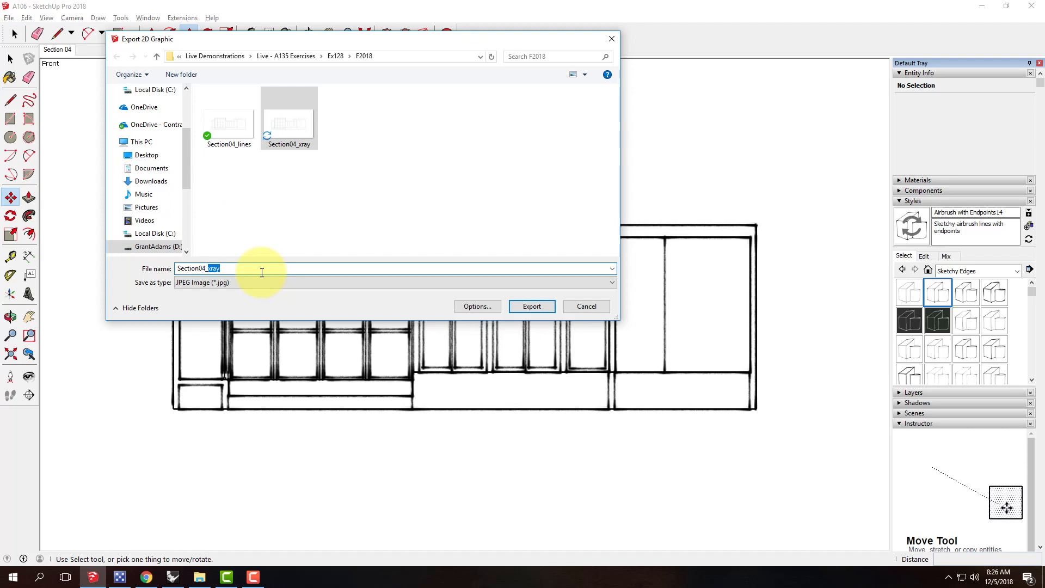
type("airbrush")
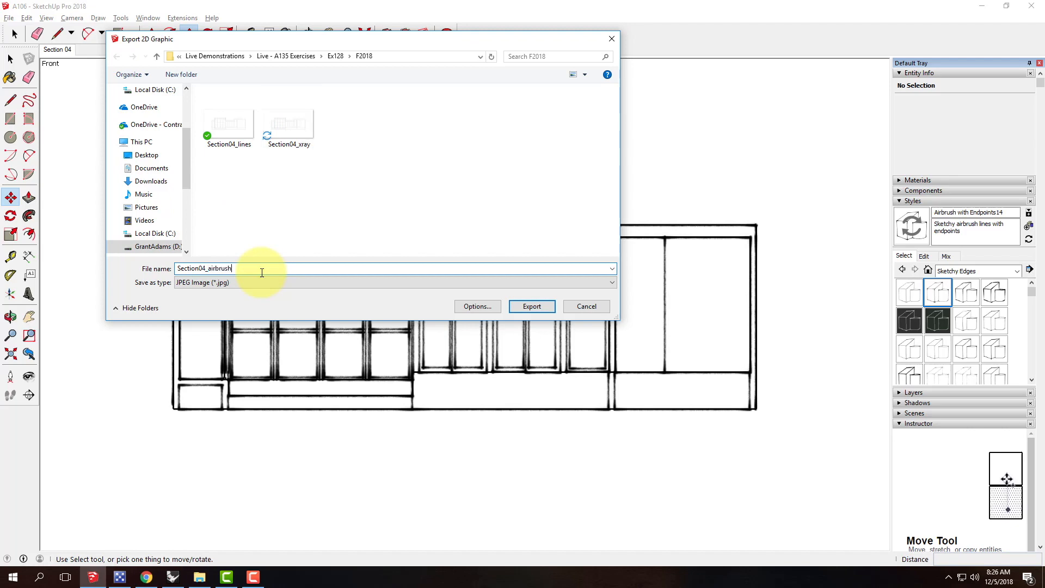
left_click(532, 308)
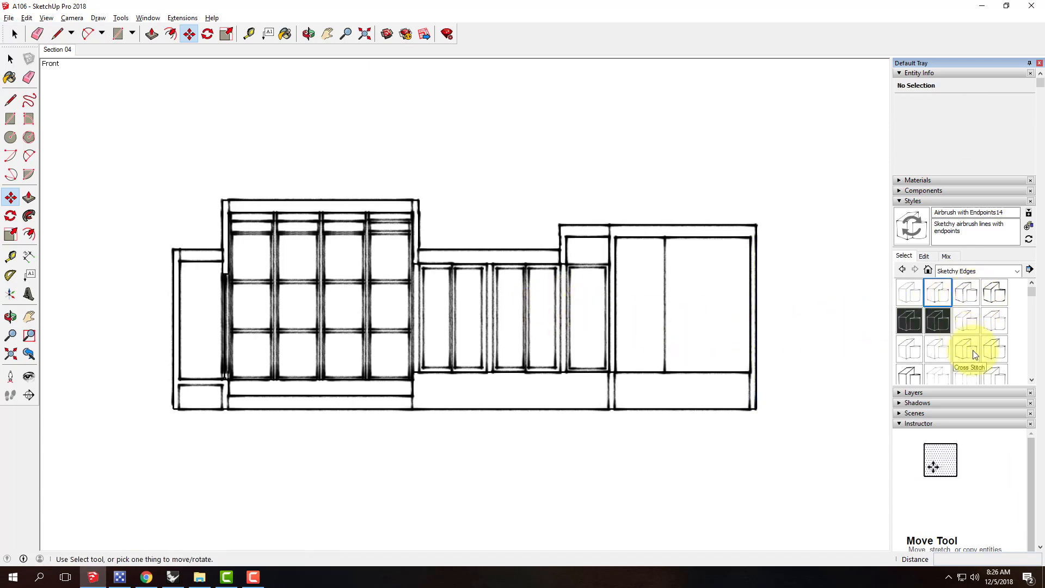
- Apply the Pen Grey style from Sketchy Edges and turn off its section planes, section fill and guides
scroll(972, 351, "down", 3)
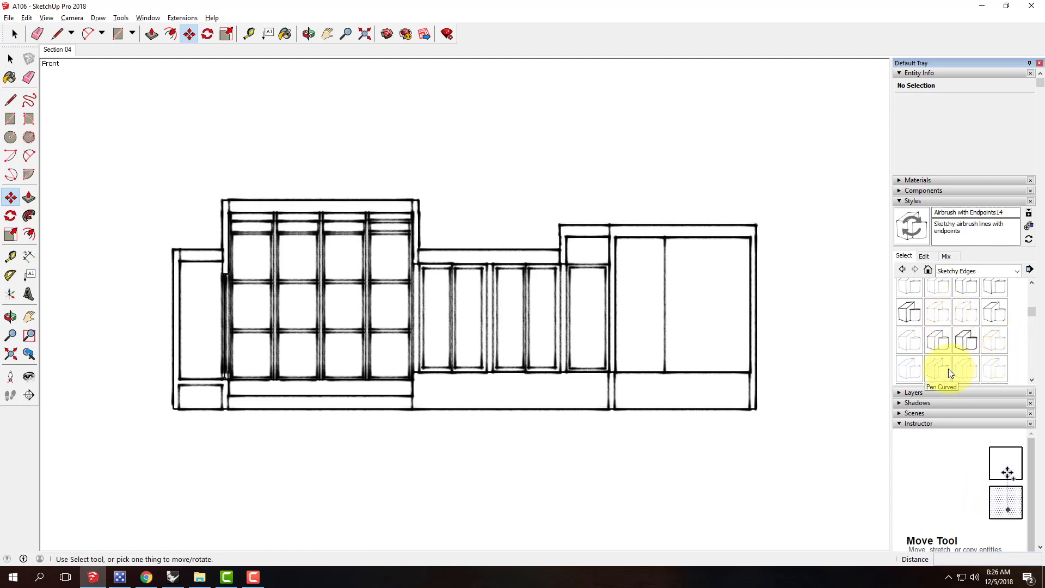
left_click(966, 373)
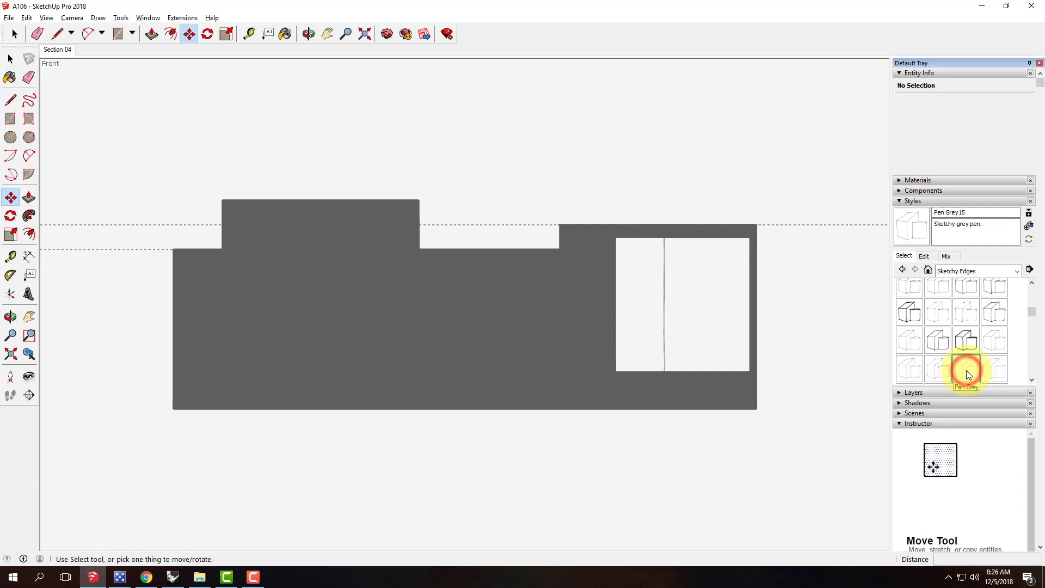
left_click(53, 19)
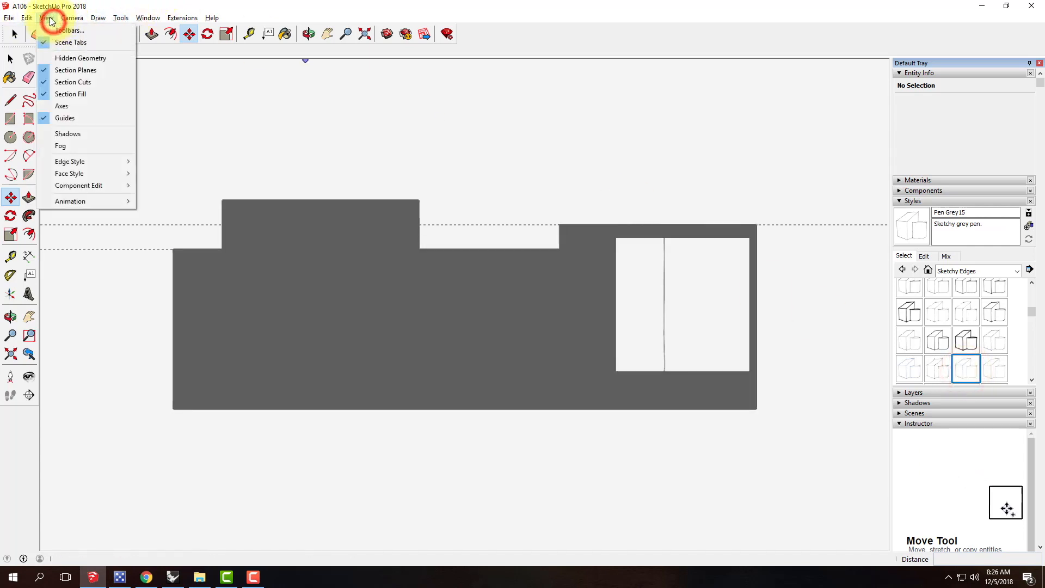
left_click(53, 70)
left_click(46, 17)
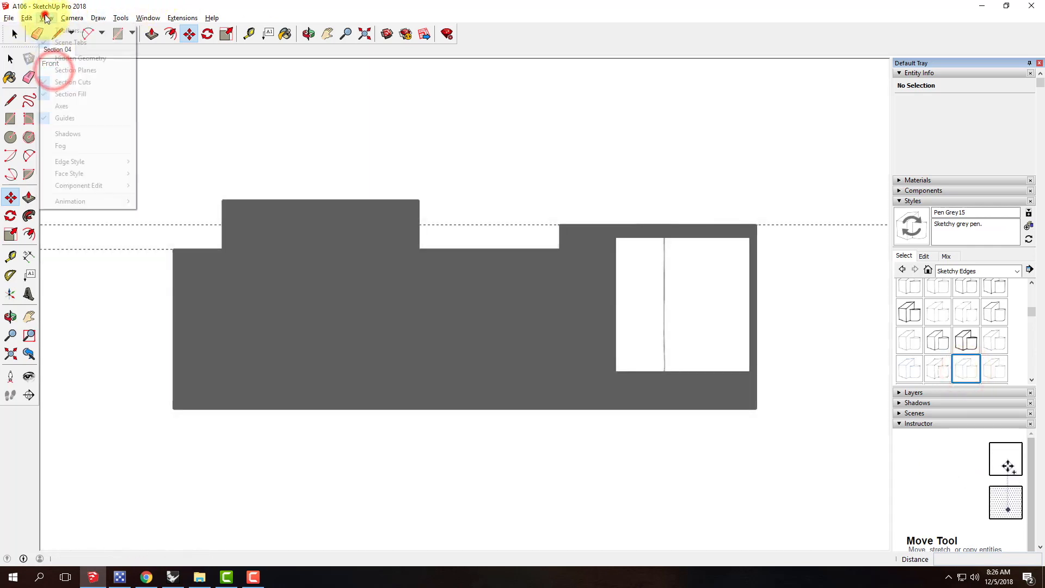
left_click(59, 94)
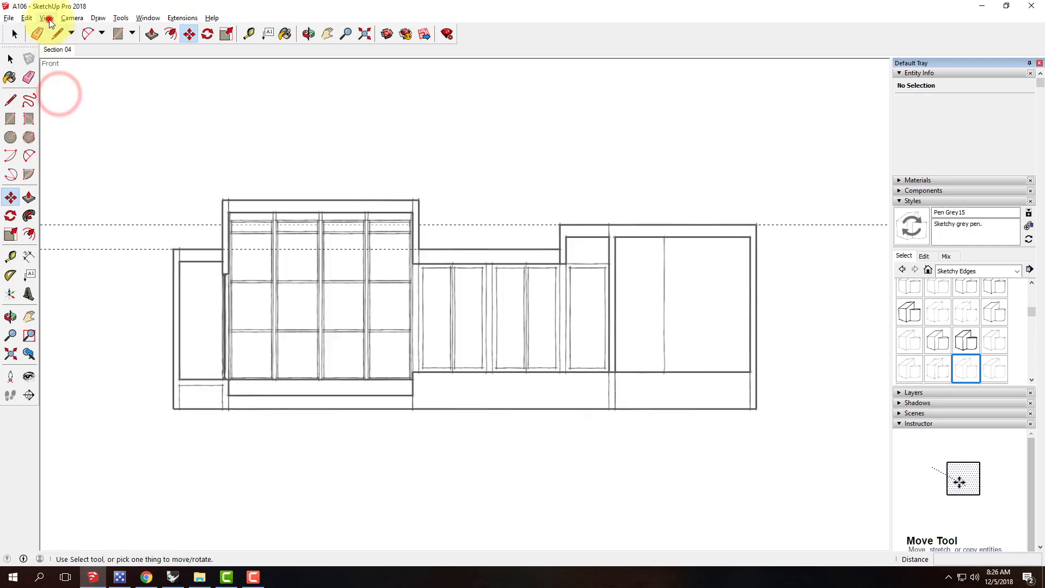
left_click(47, 18)
left_click(61, 121)
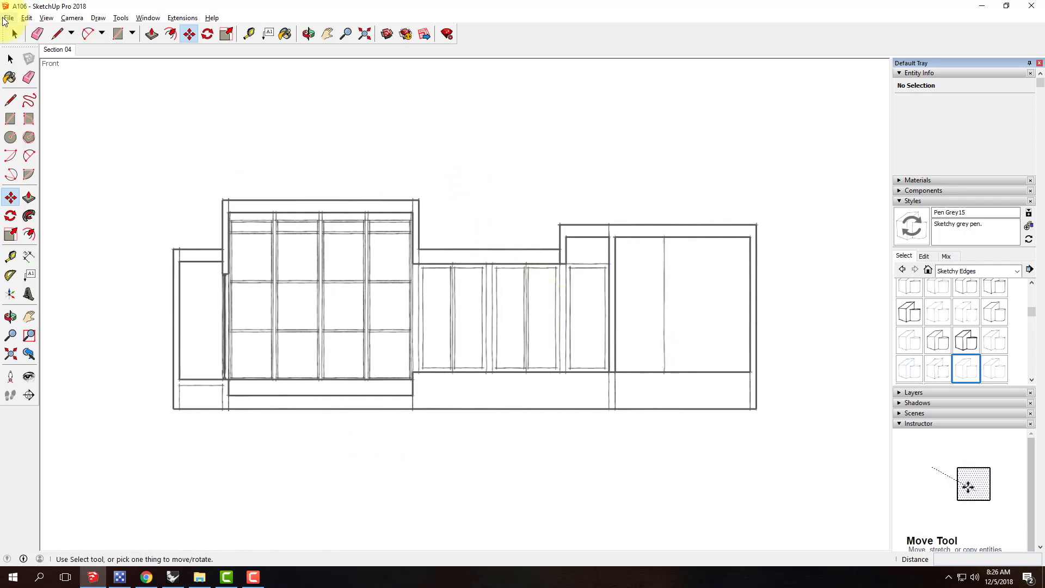
- Export the pen-style section view as a 2D JPEG image named Section04_pengray
left_click(9, 18)
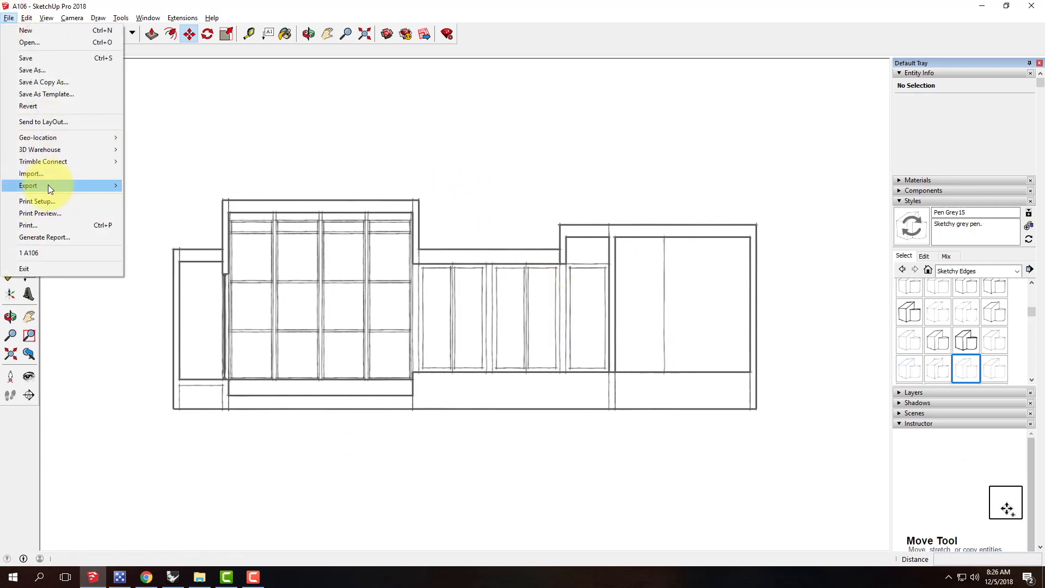
mouse_move(49, 183)
left_click(178, 201)
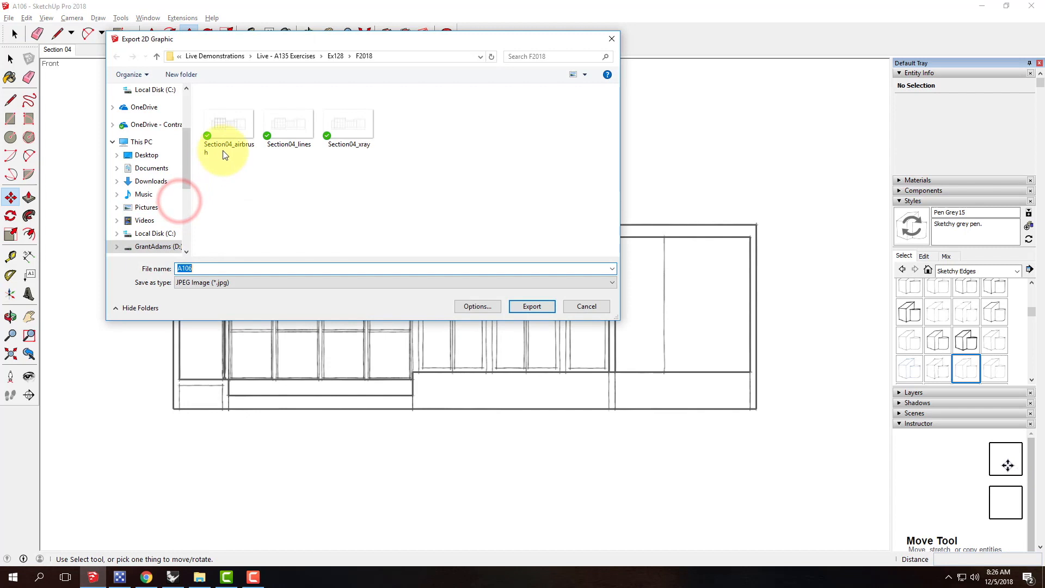
left_click(353, 130)
double_click(238, 267)
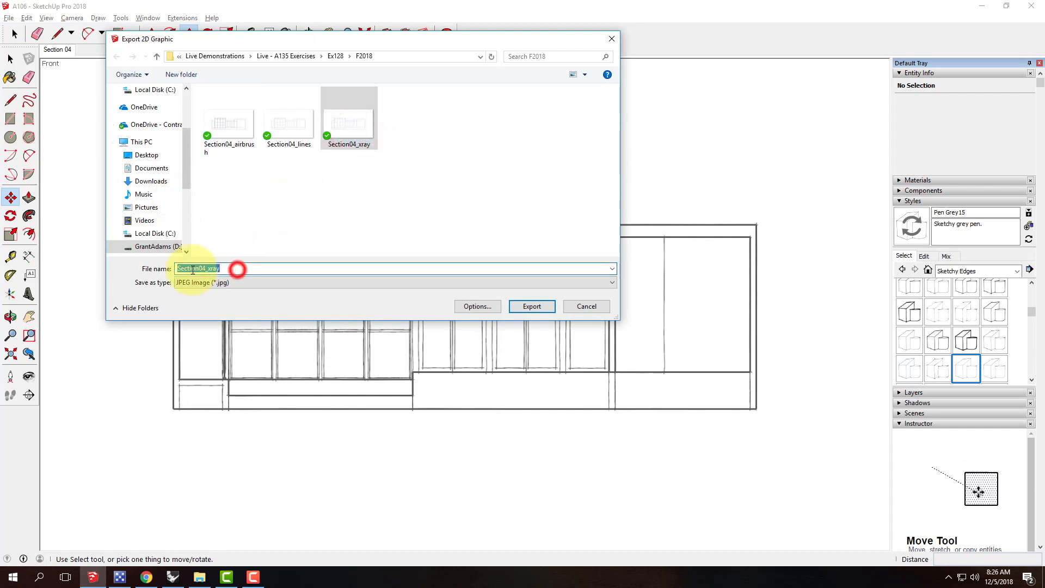
left_click_drag(209, 268, 251, 269)
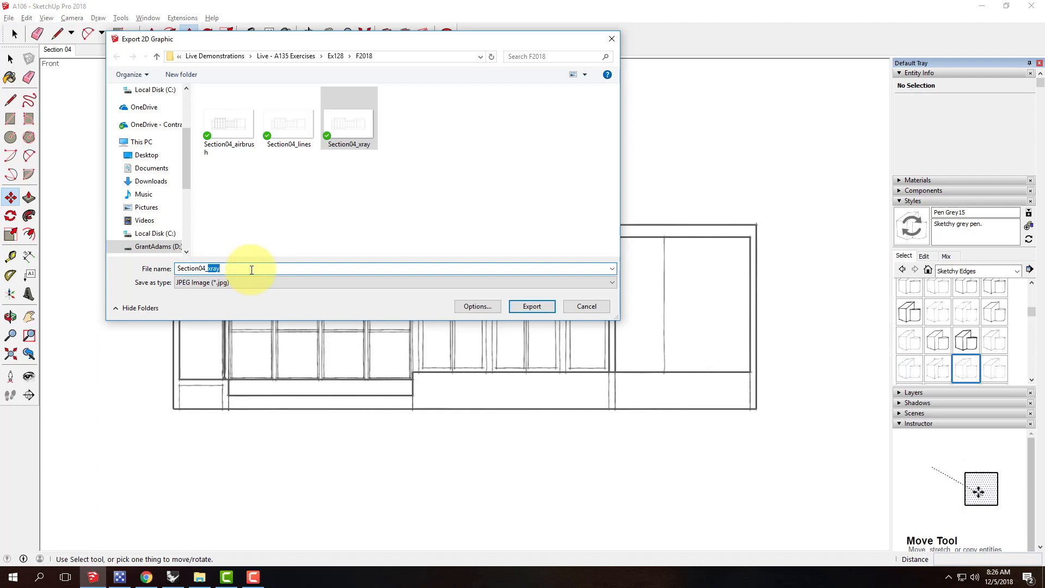
type("peng")
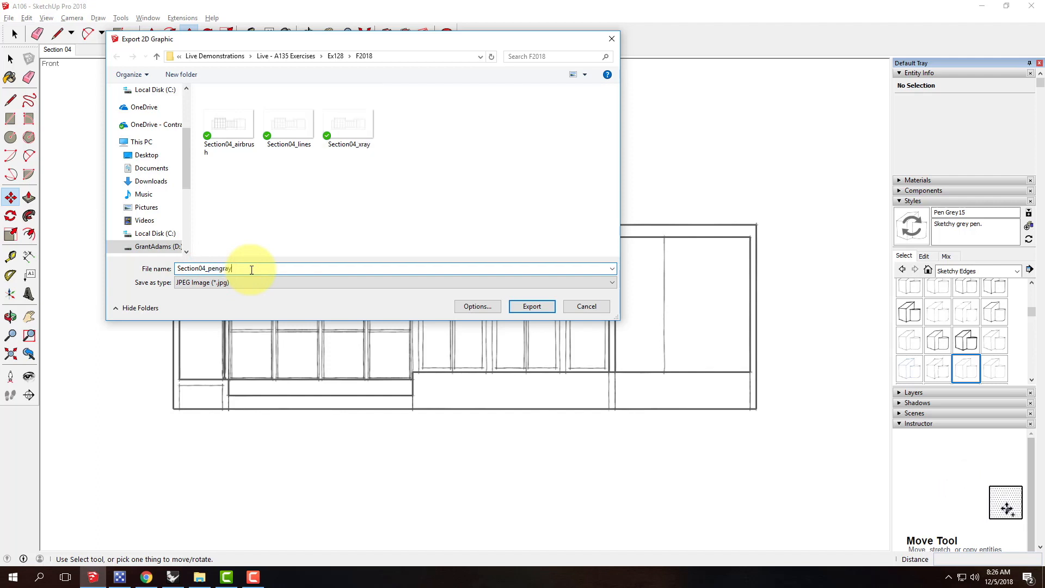
key("Return")
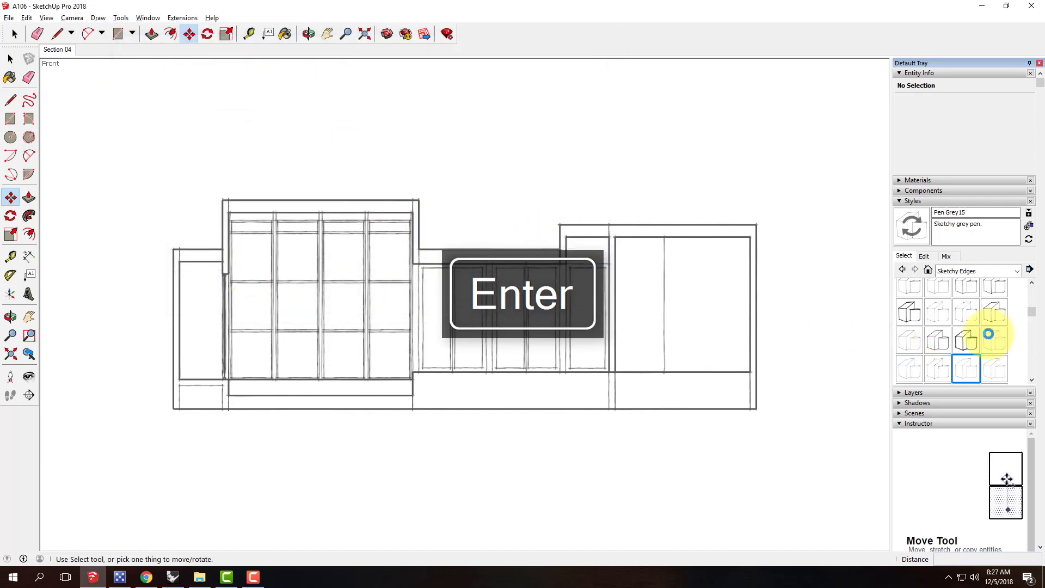
- Apply the Simple Style from the Default Styles collection to the section view
scroll(1025, 295, "up", 2)
left_click(987, 270)
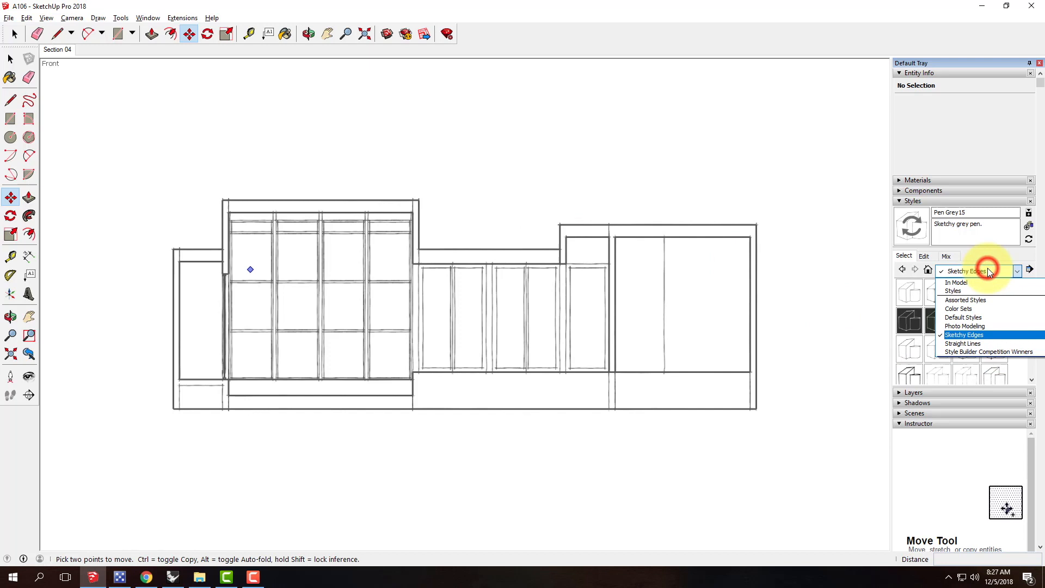
left_click(987, 317)
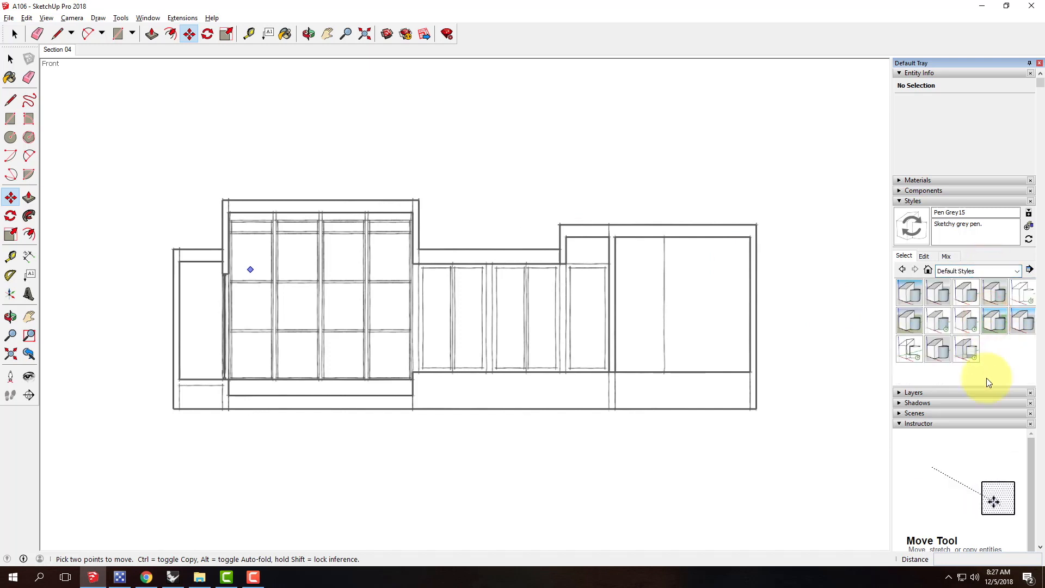
left_click(998, 321)
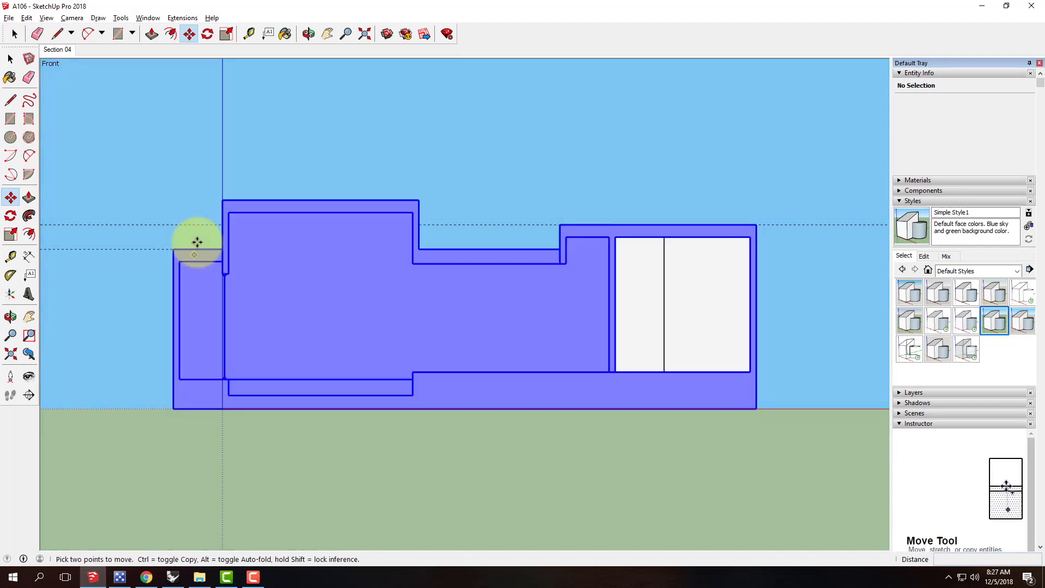
- Turn off the section fill, axes and guides in the colored section view
left_click(46, 17)
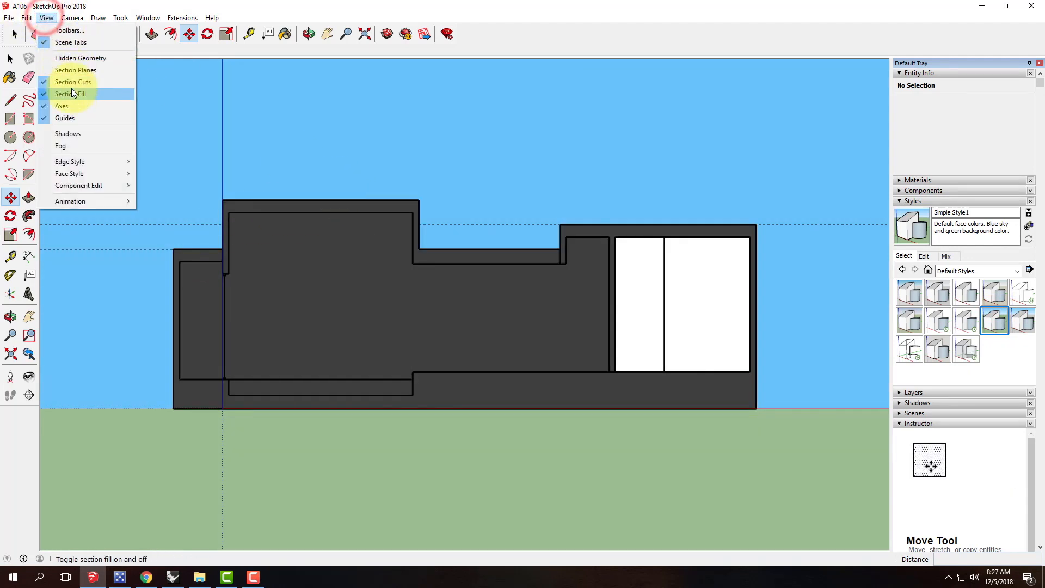
left_click(70, 91)
left_click(46, 17)
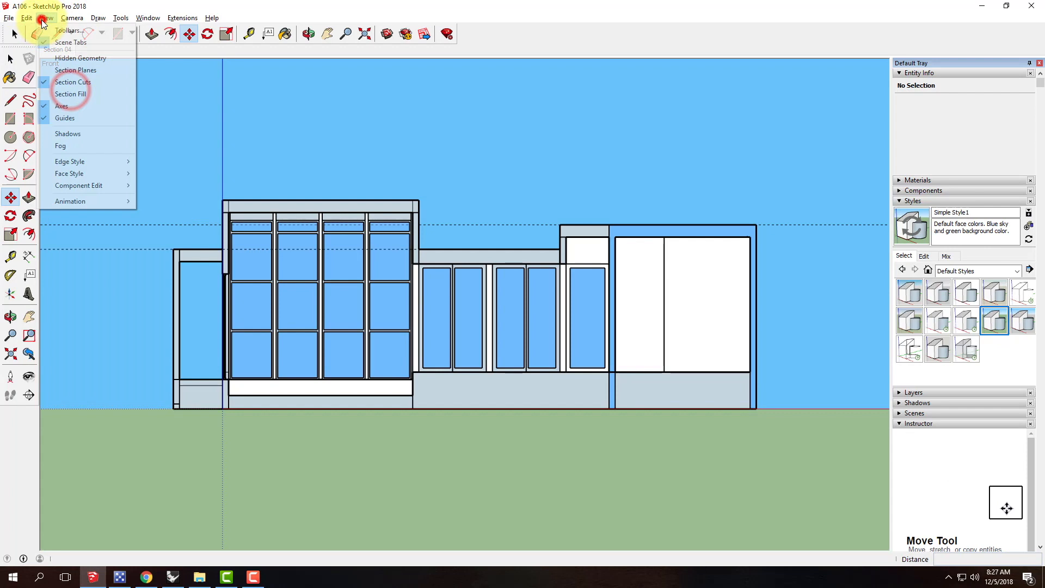
left_click(57, 106)
left_click(46, 18)
left_click(60, 118)
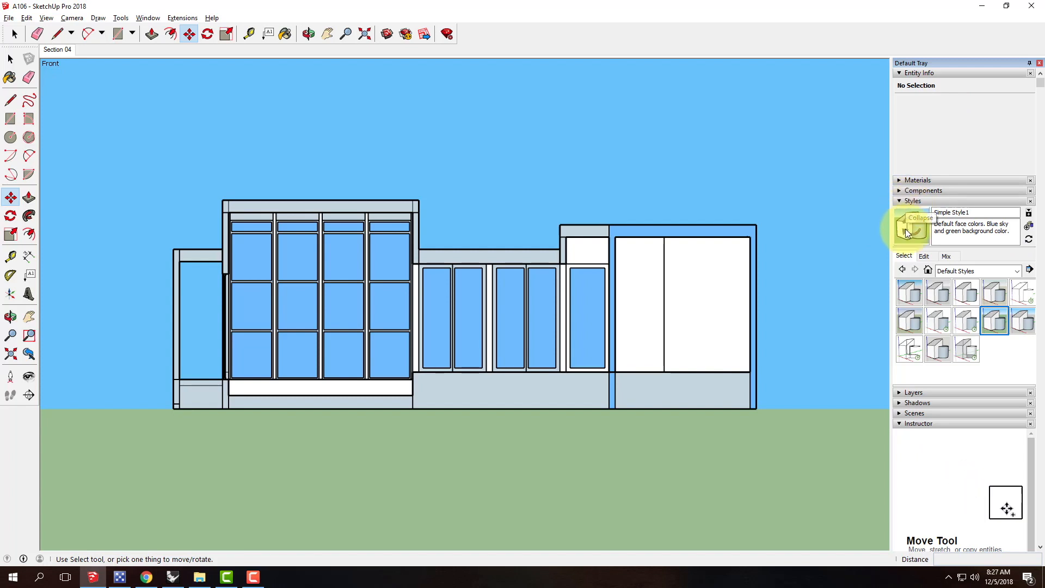
- Turn off Edges and Profiles in the Simple Style's edge settings
left_click(923, 256)
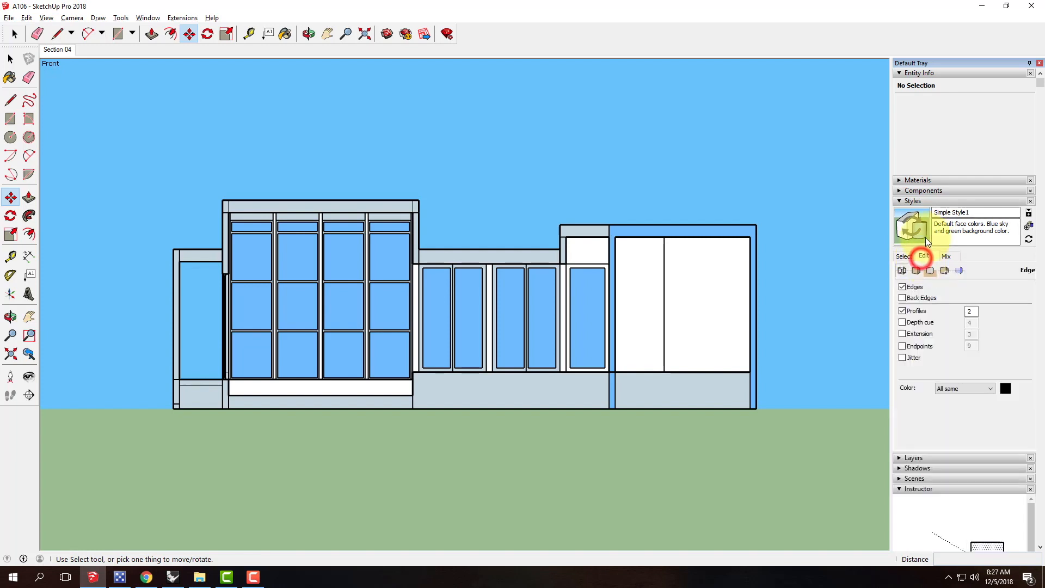
left_click(901, 288)
left_click(903, 311)
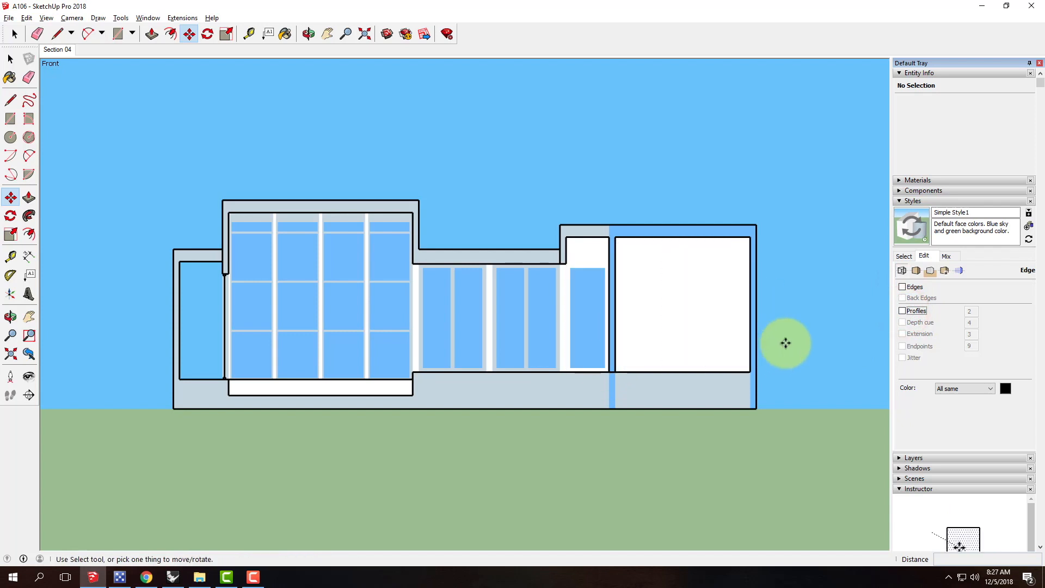
- Export the edgeless colored section view as a 2D JPEG image named Section04_color
left_click(24, 20)
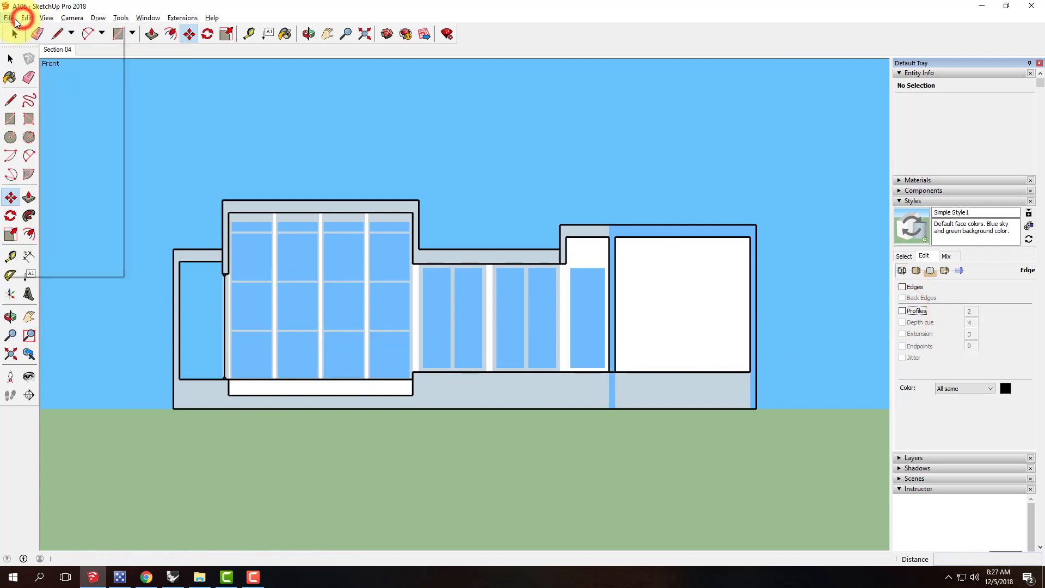
mouse_move(37, 188)
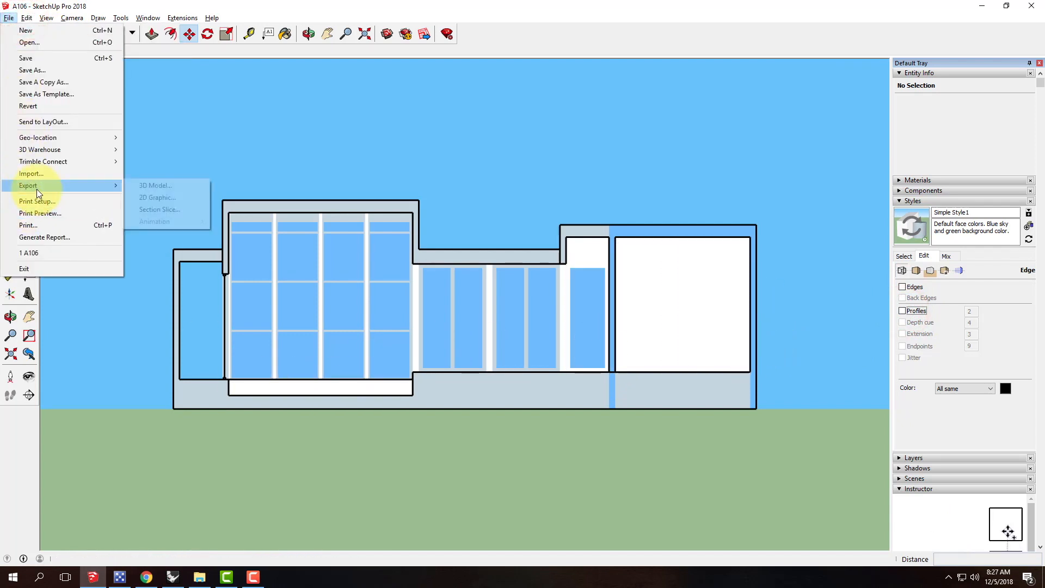
left_click(171, 197)
left_click(416, 135)
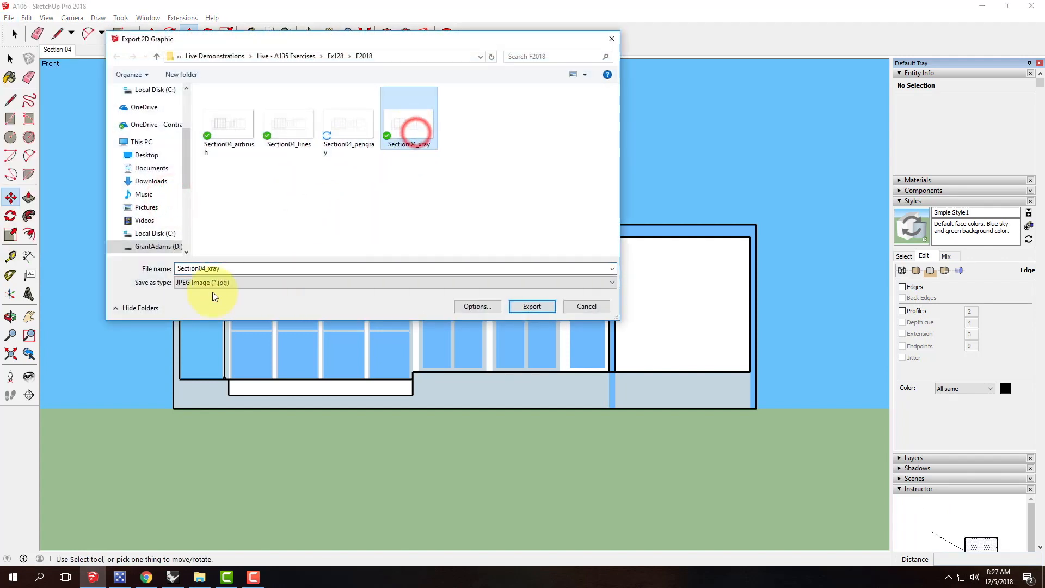
left_click(211, 268)
double_click(211, 268)
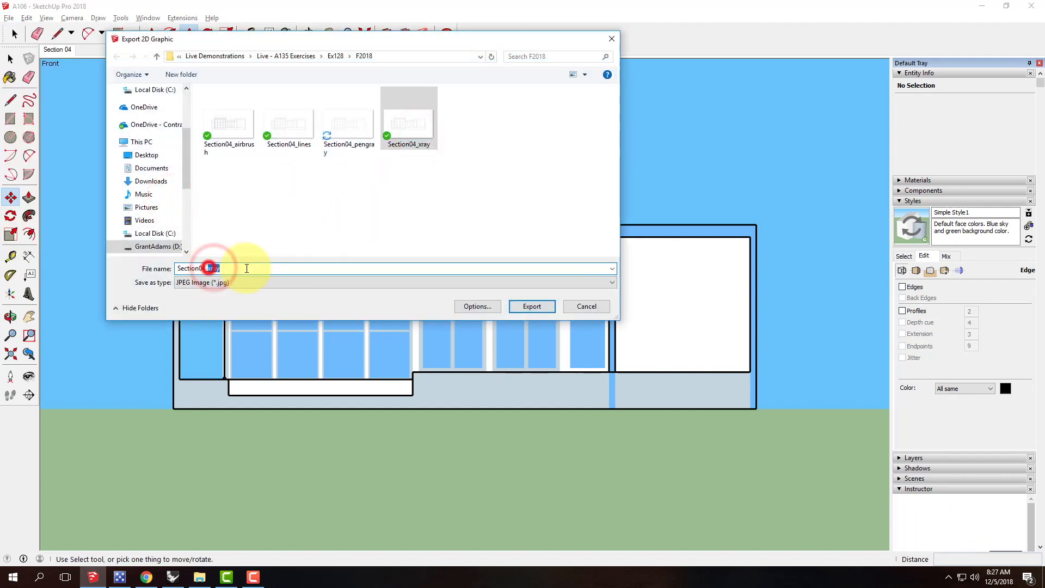
type("colo")
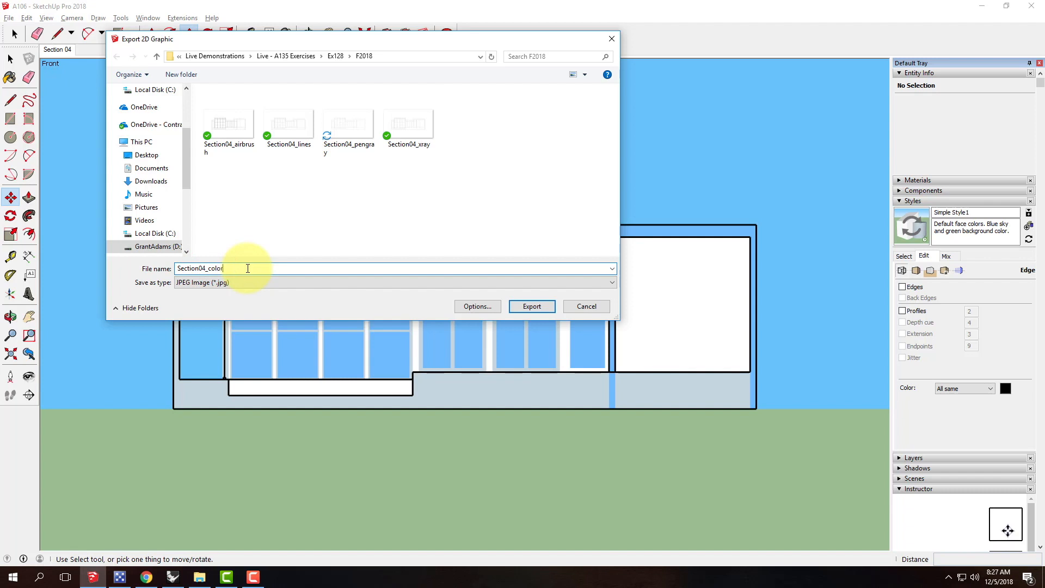
key("Return")
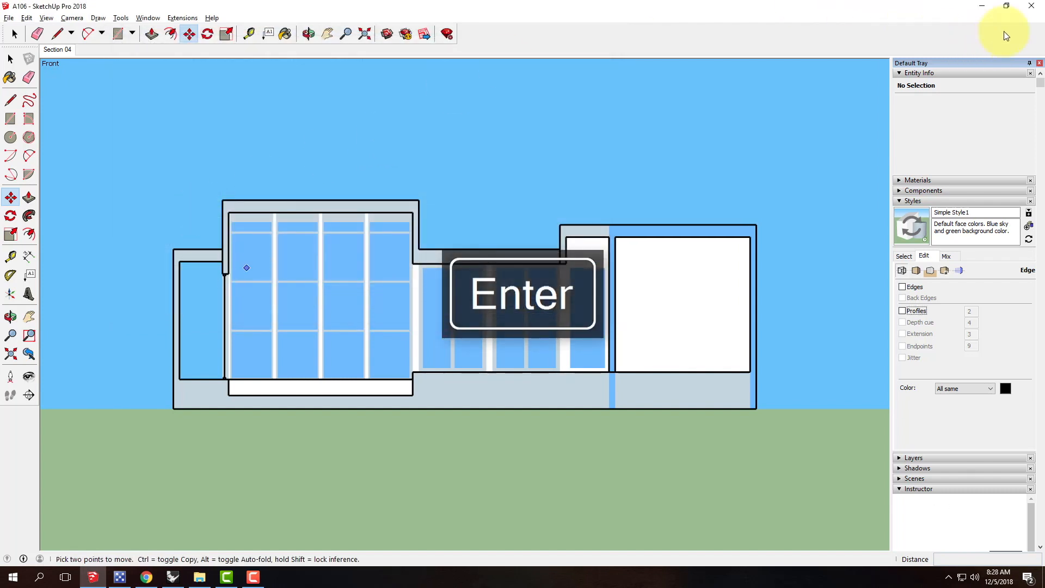
- Launch Photoshop and open Section04_lines from the F2018 subfolder of Ex128 in the Live - A135 Exercises folder
left_click(983, 11)
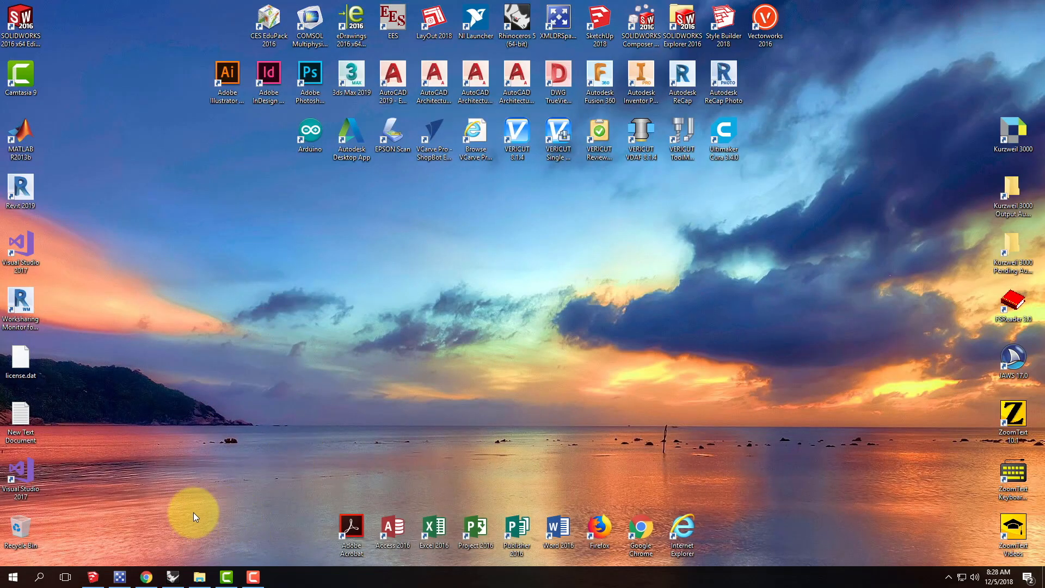
double_click(311, 76)
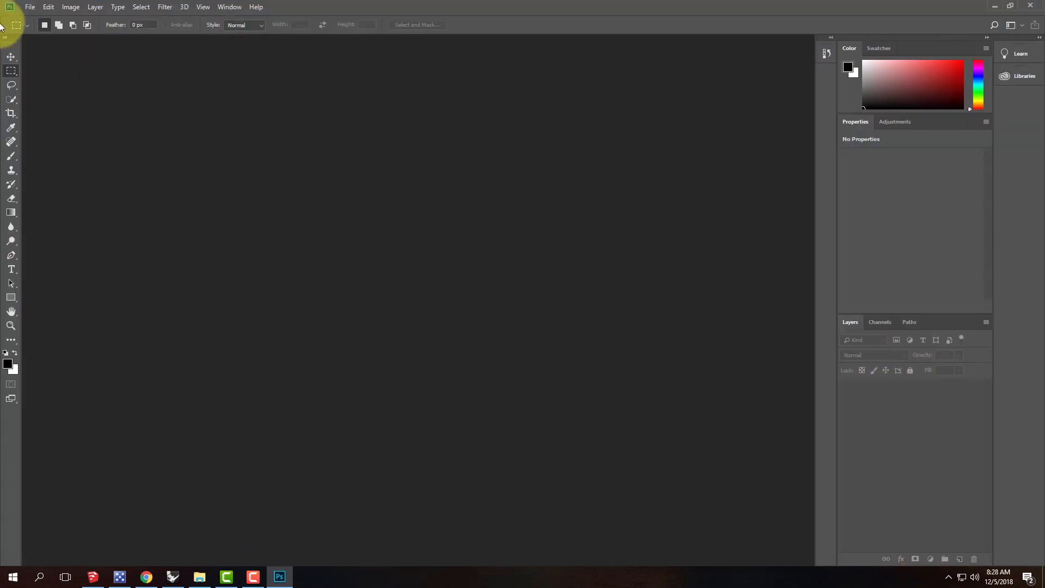
left_click(28, 8)
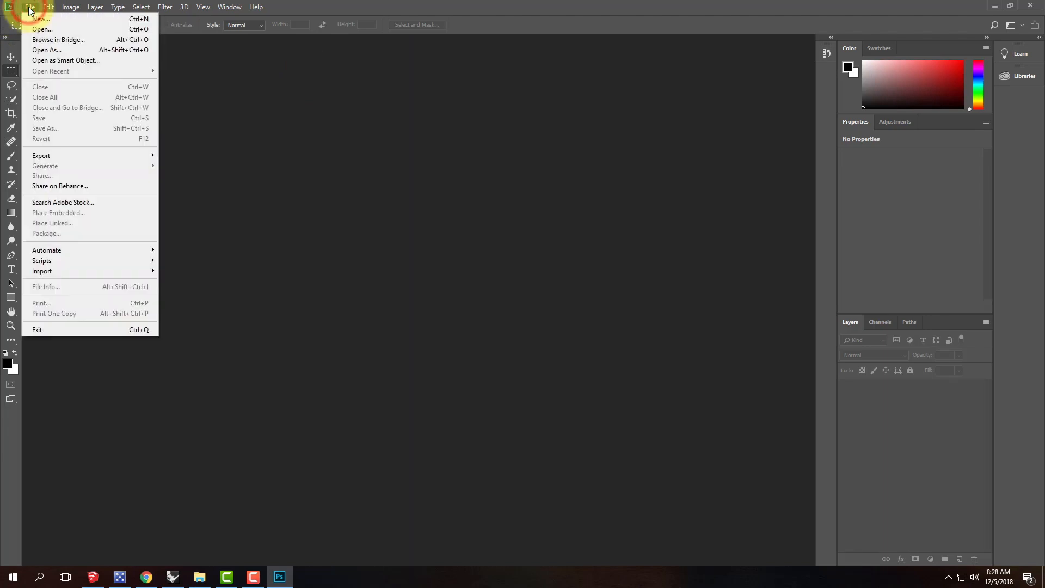
left_click(42, 32)
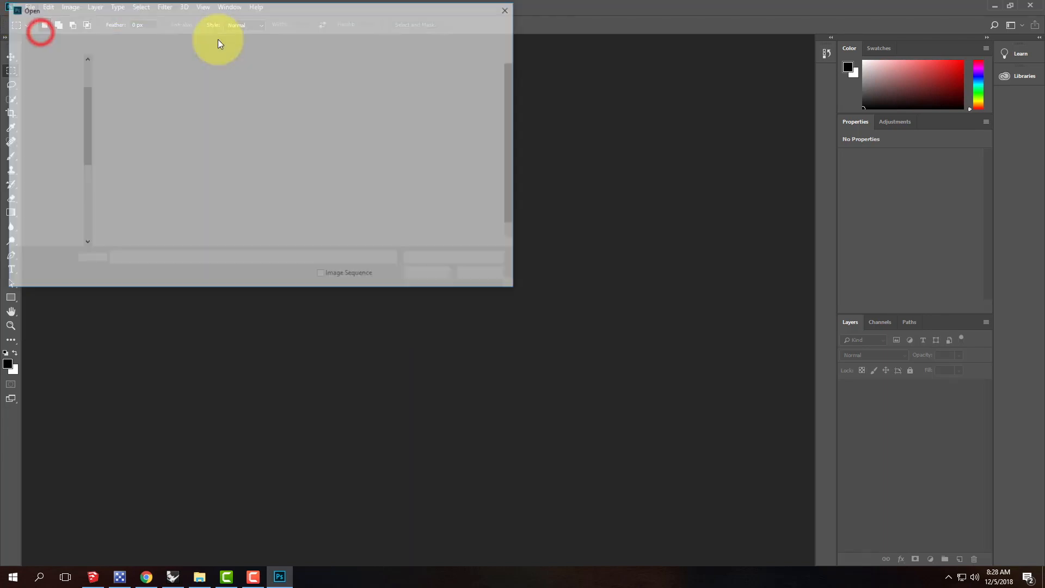
left_click(75, 134)
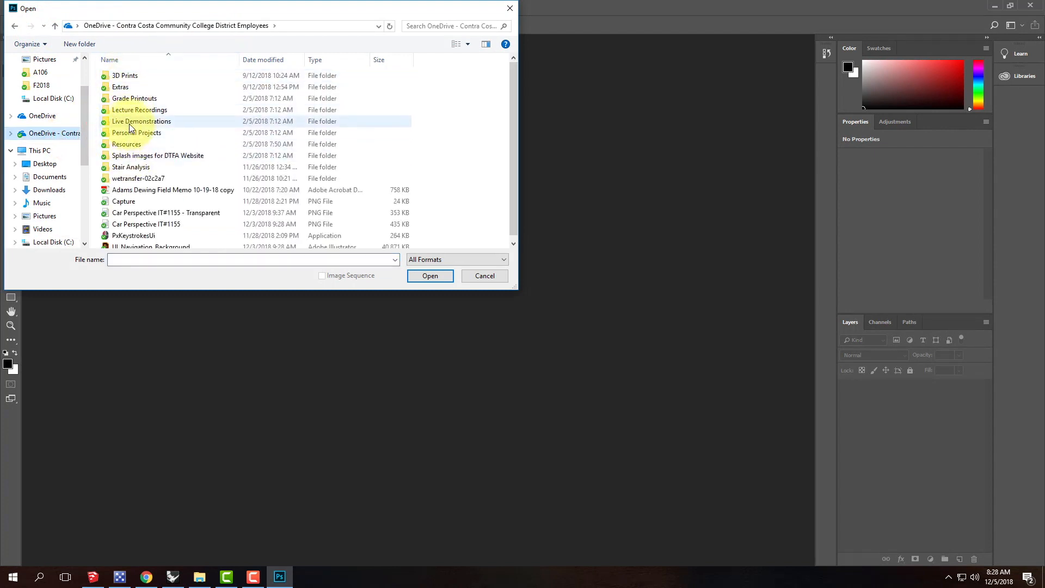
double_click(129, 125)
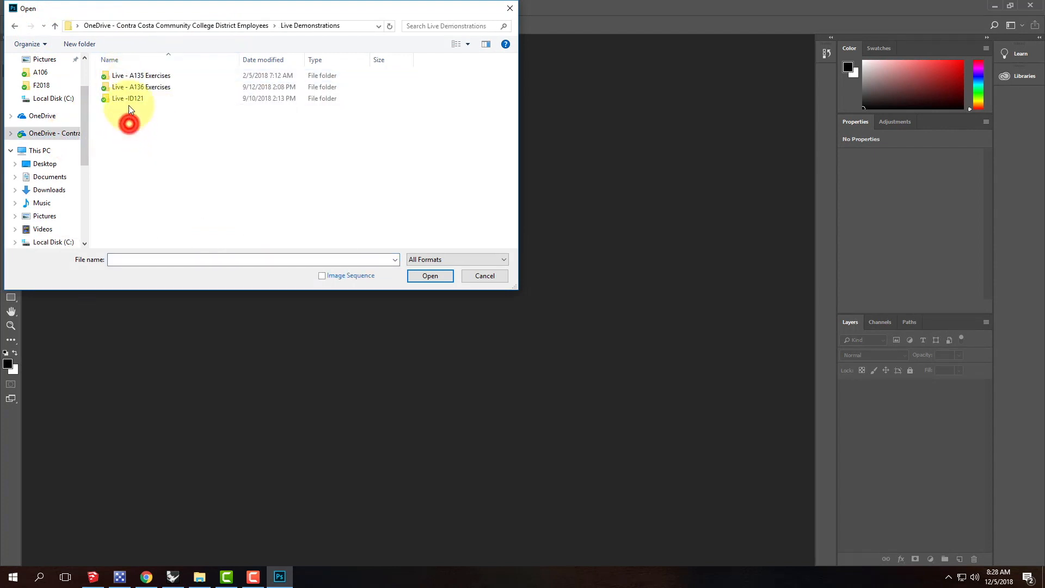
left_click(137, 78)
double_click(138, 78)
scroll(158, 152, "down", 10)
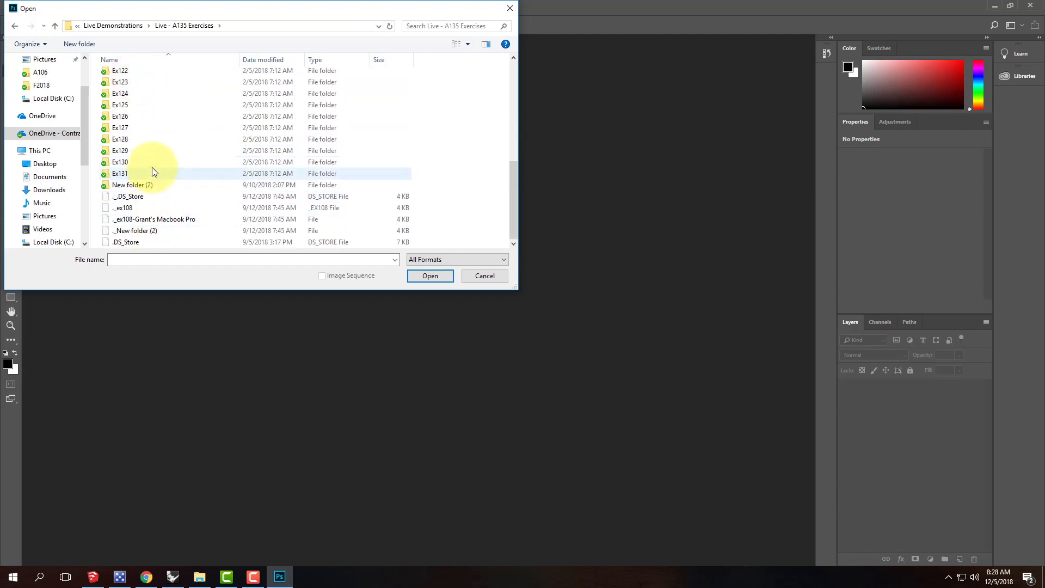
double_click(152, 139)
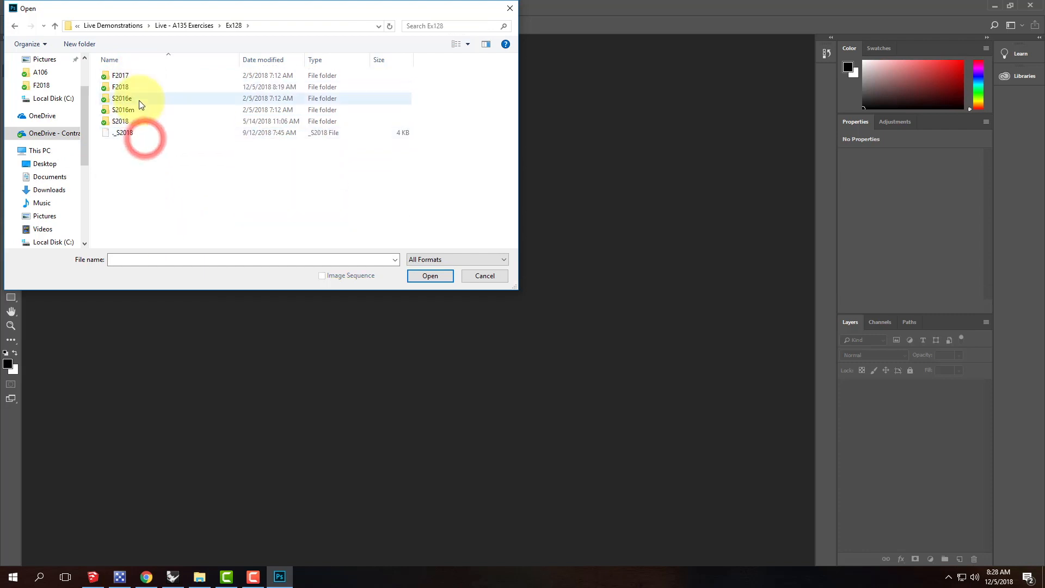
double_click(139, 89)
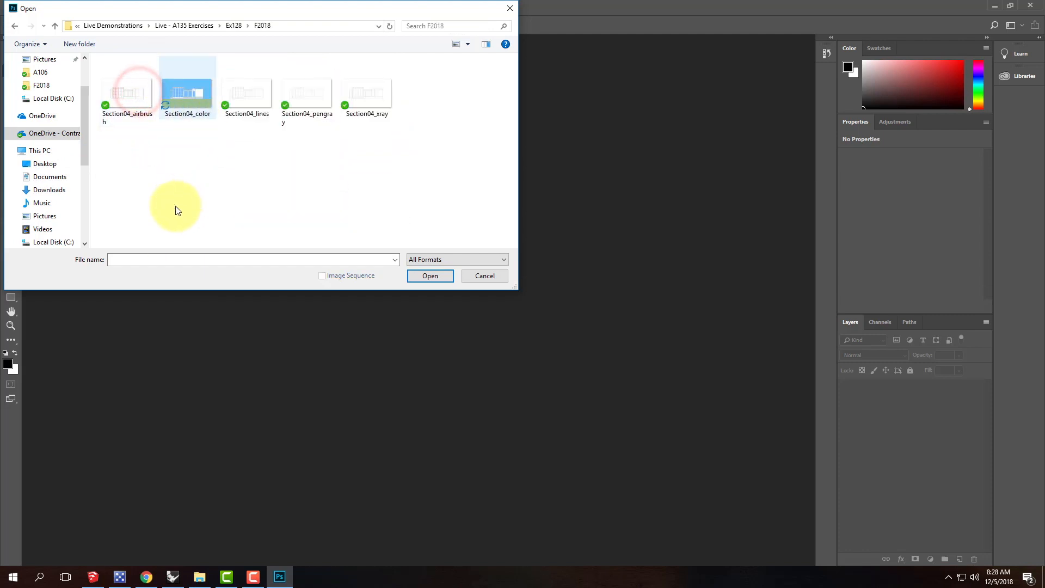
left_click(254, 88)
left_click(434, 278)
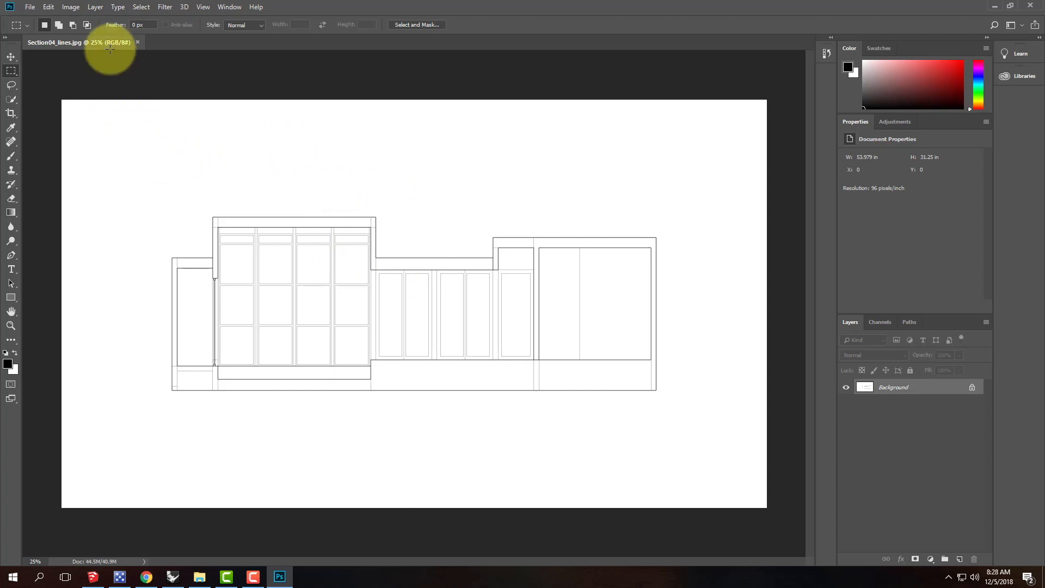
- Place the Section04_xray image as an embedded object over the lines image at its default size
left_click(31, 9)
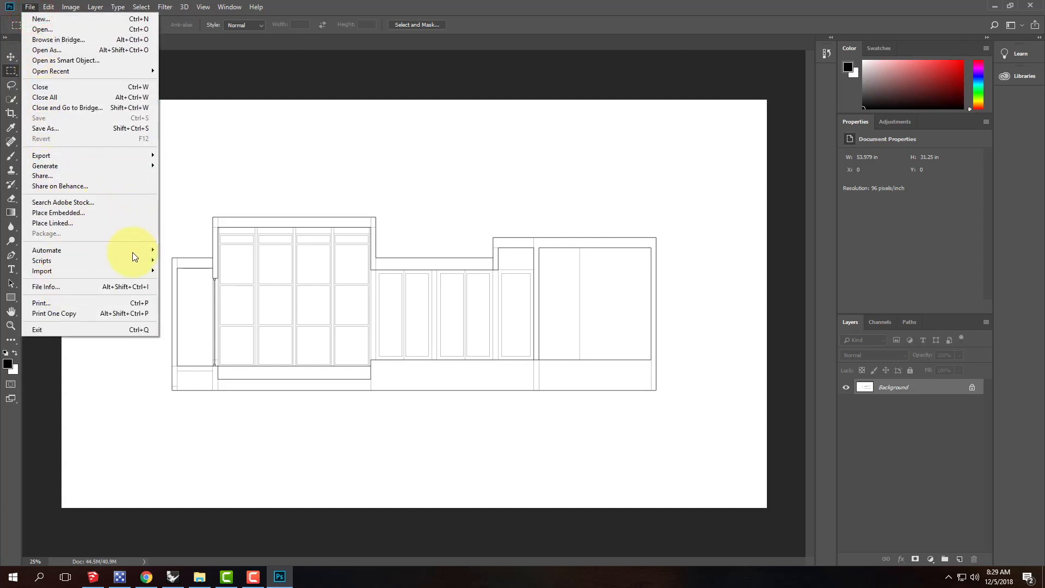
left_click(120, 214)
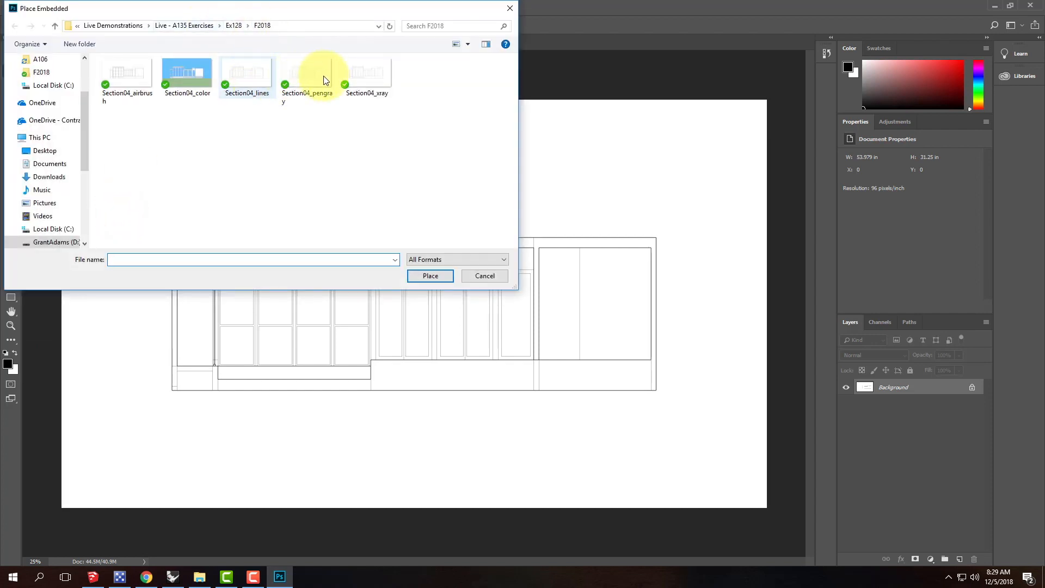
left_click(379, 77)
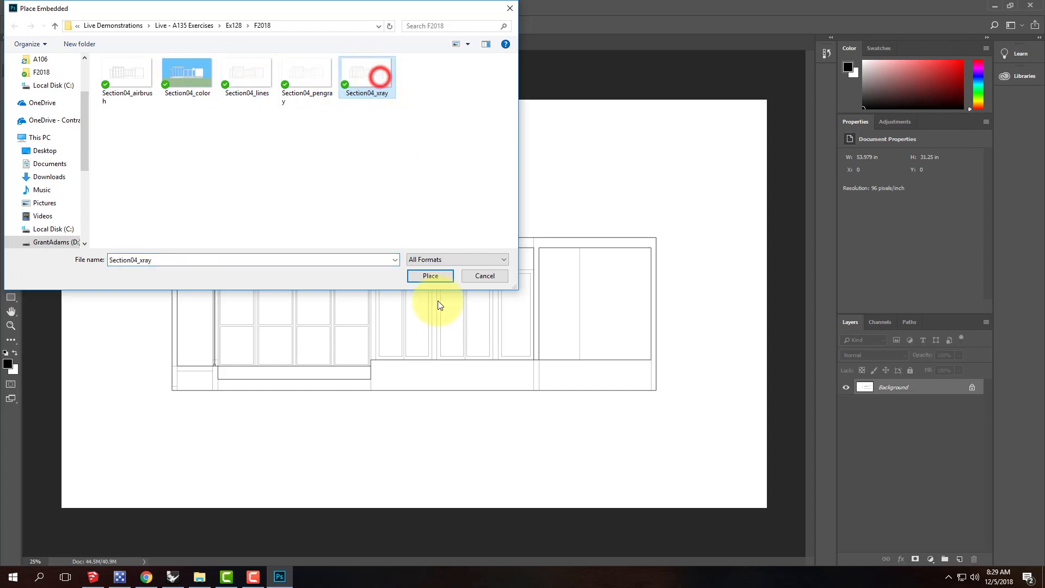
left_click(433, 276)
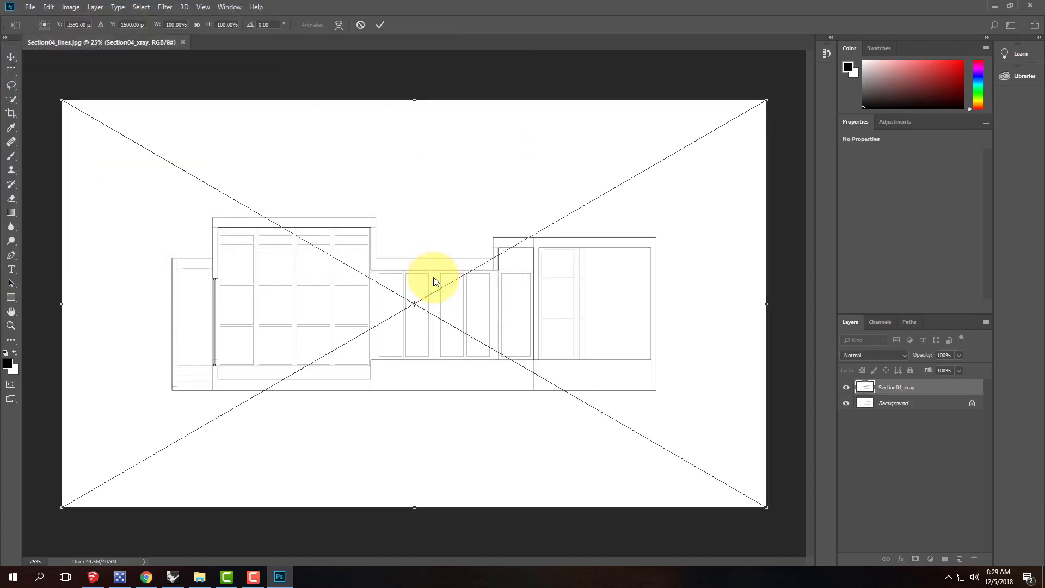
left_click(381, 25)
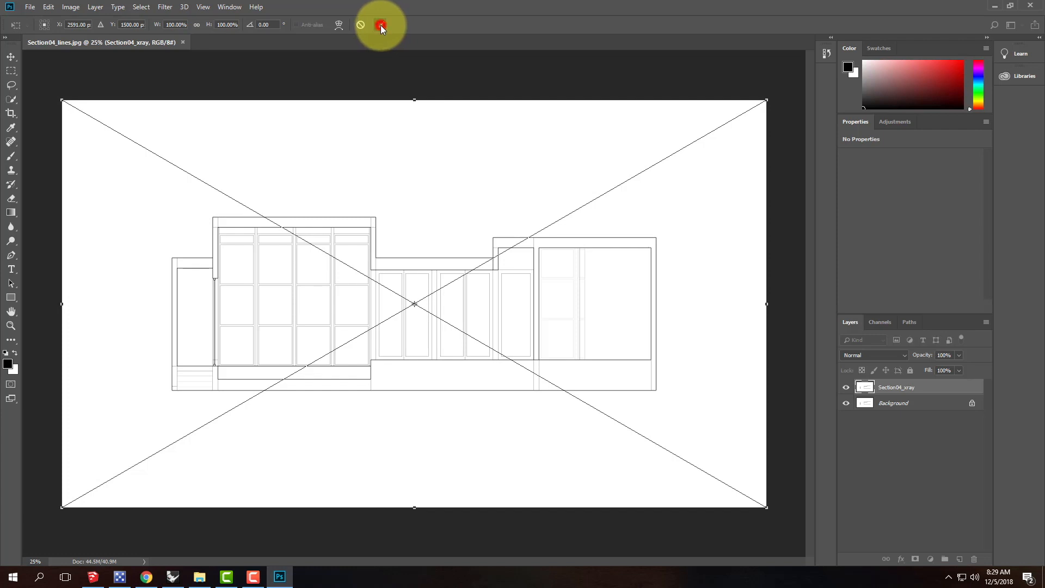
- Place the Section04_color image as an embedded object above the X-ray layer
left_click(30, 10)
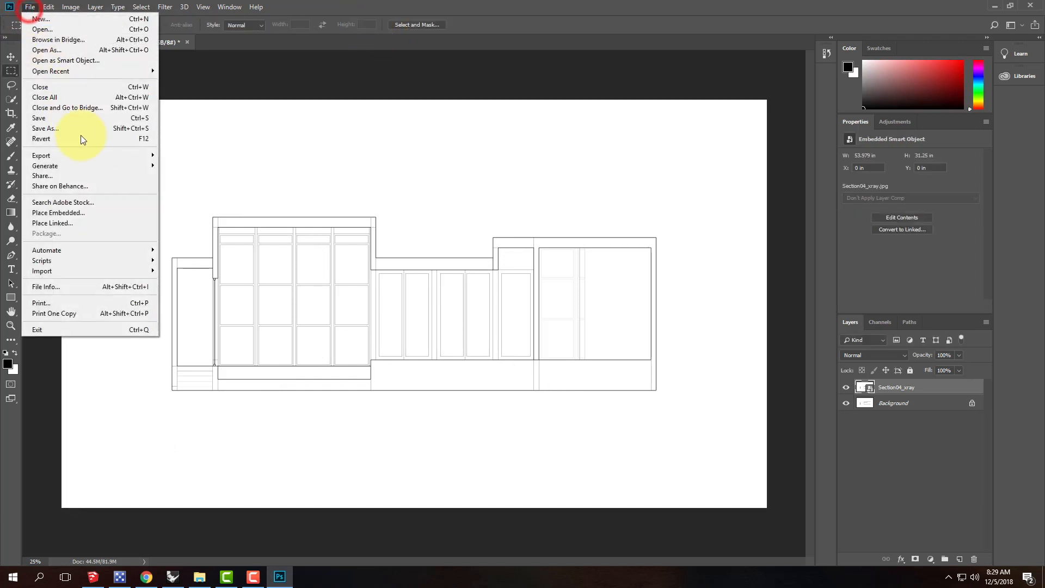
left_click(78, 213)
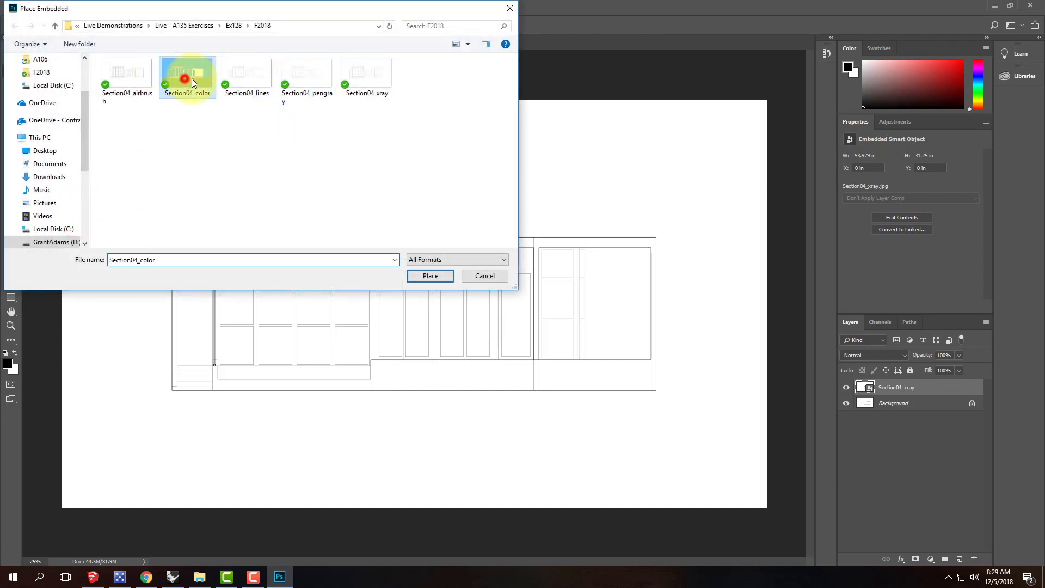
left_click(441, 275)
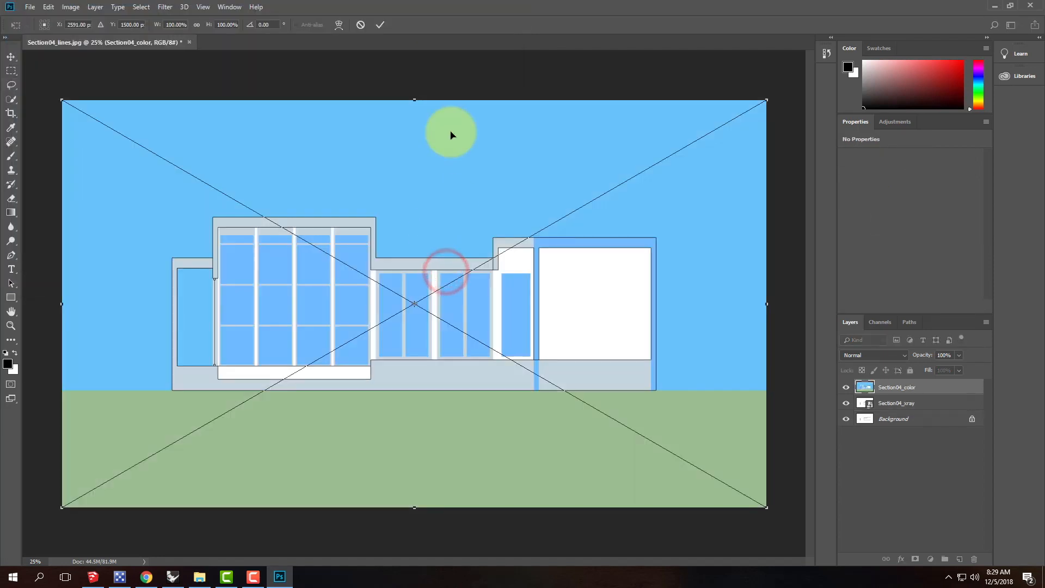
left_click(380, 25)
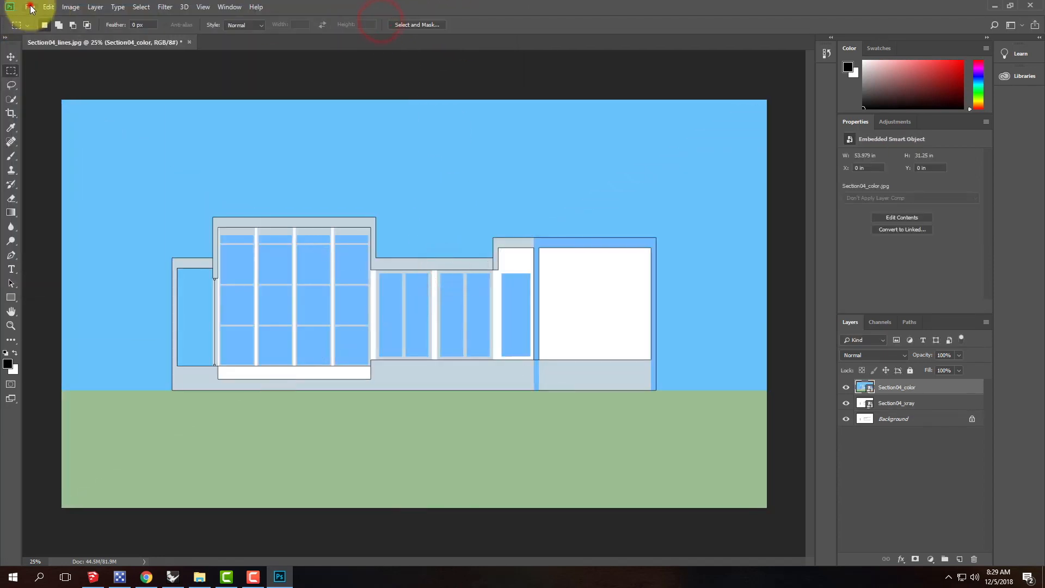
- Place the Section04_airbrush image as an embedded object above the color layer
left_click(30, 7)
left_click(56, 209)
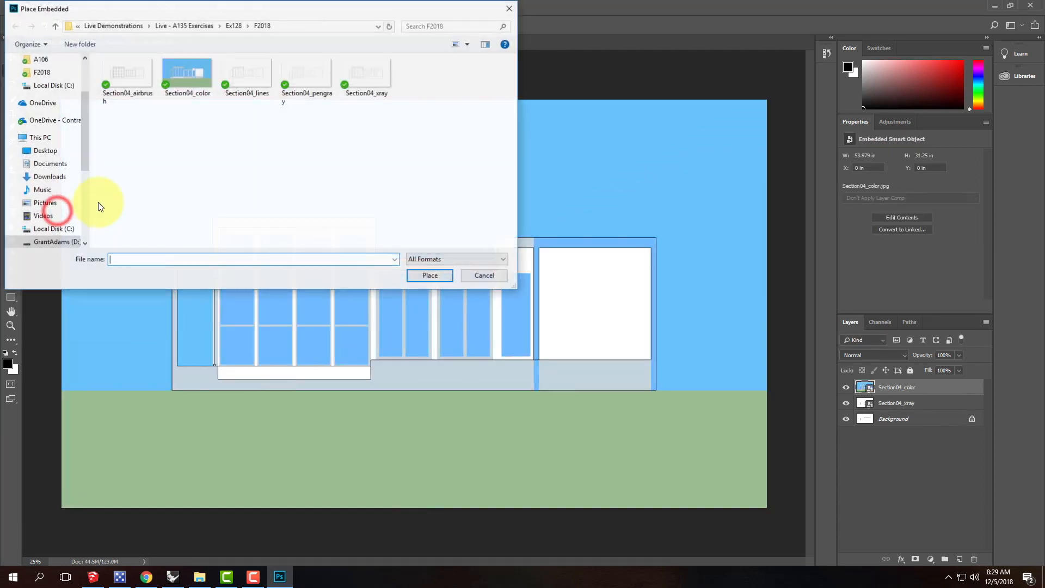
left_click(127, 73)
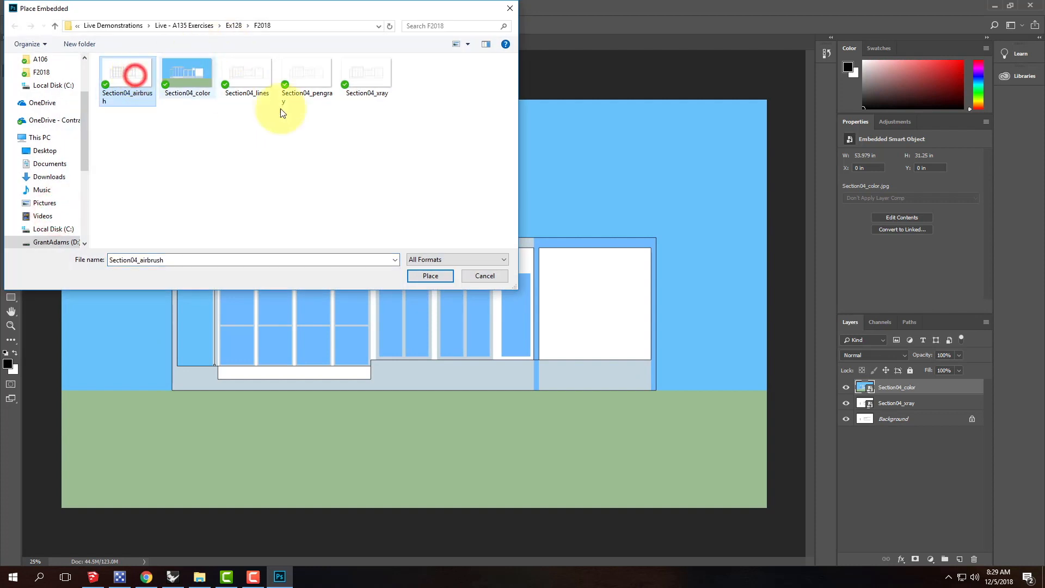
left_click(441, 276)
left_click(378, 26)
- Place the Section04_pengray image as an embedded object above the airbrush layer
left_click(28, 7)
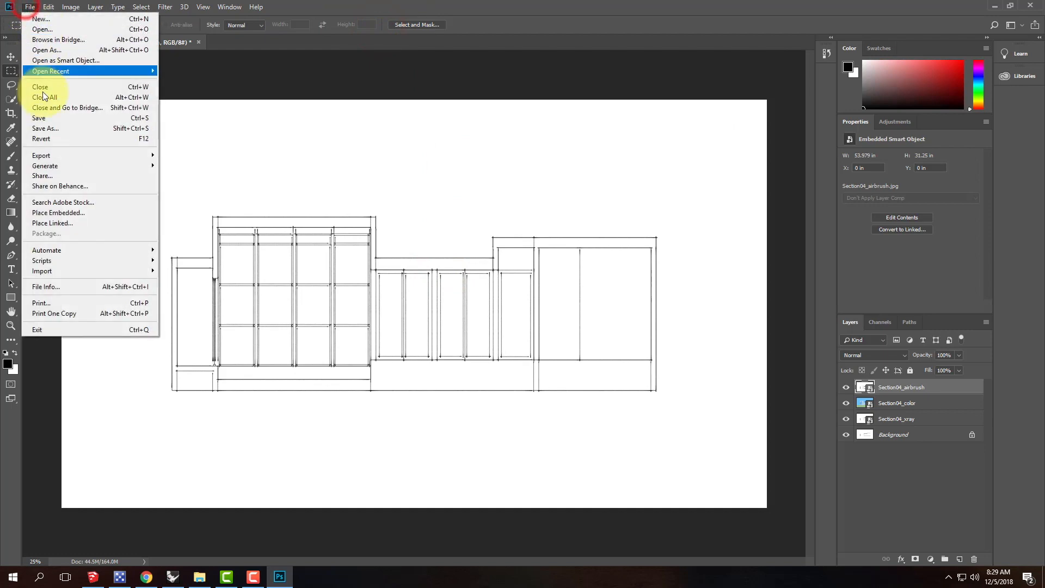
left_click(63, 215)
left_click(375, 79)
left_click(316, 73)
left_click(445, 279)
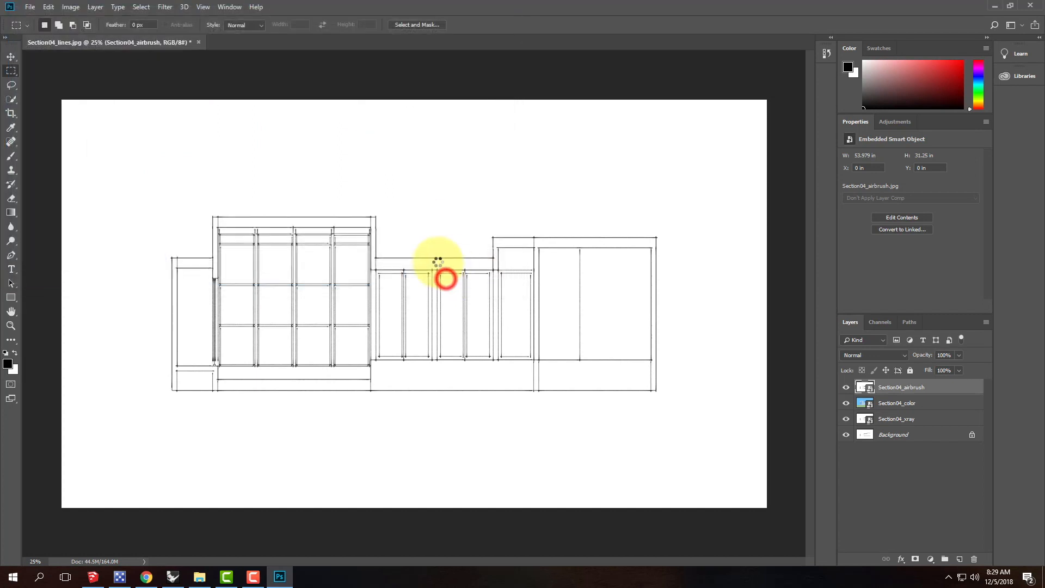
left_click(378, 26)
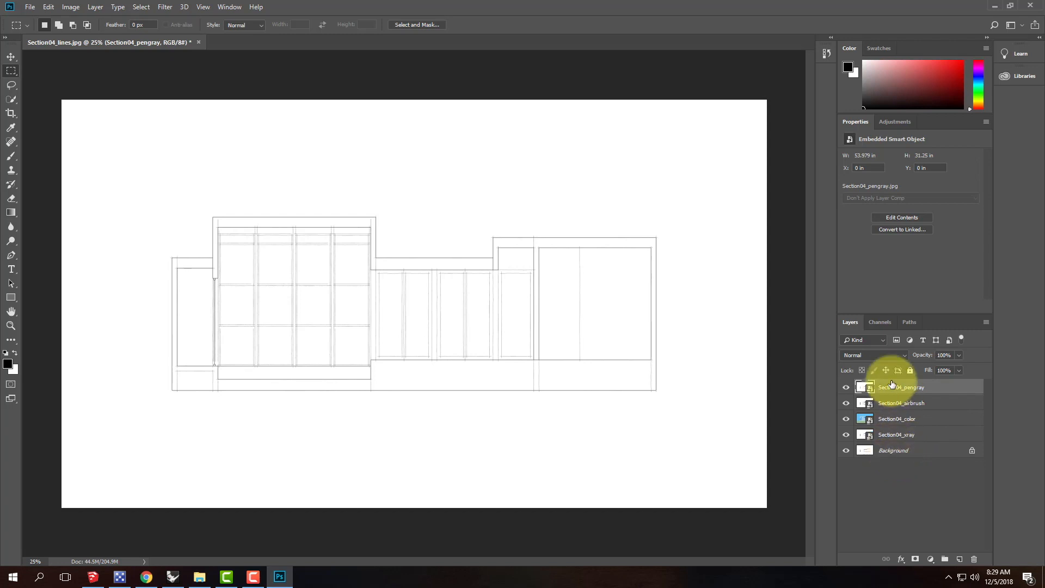
- Convert the locked Background into a regular layer and rename it Lines
left_click(901, 448)
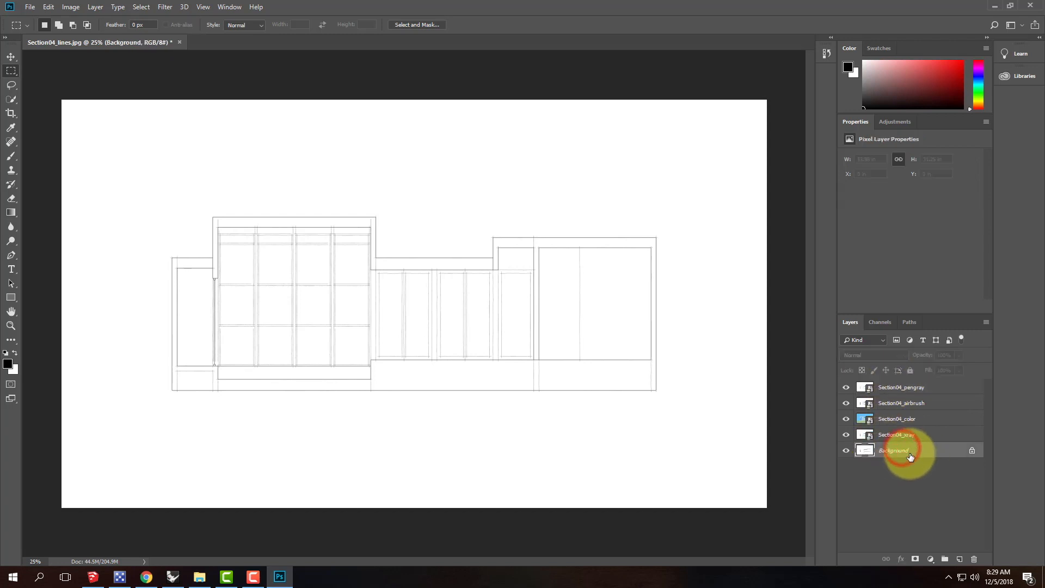
right_click(920, 453)
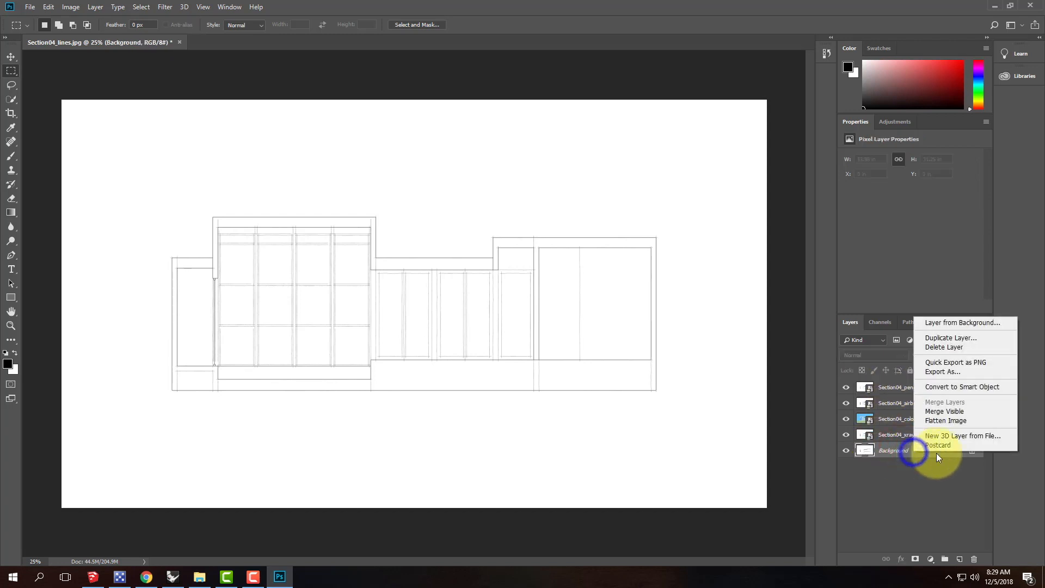
left_click(960, 325)
left_click(609, 172)
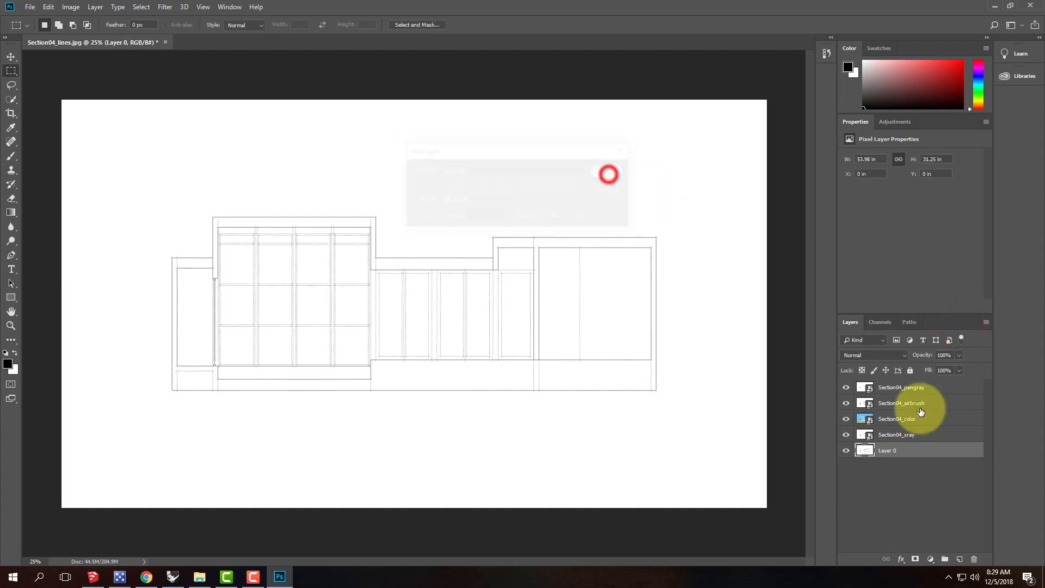
double_click(891, 454)
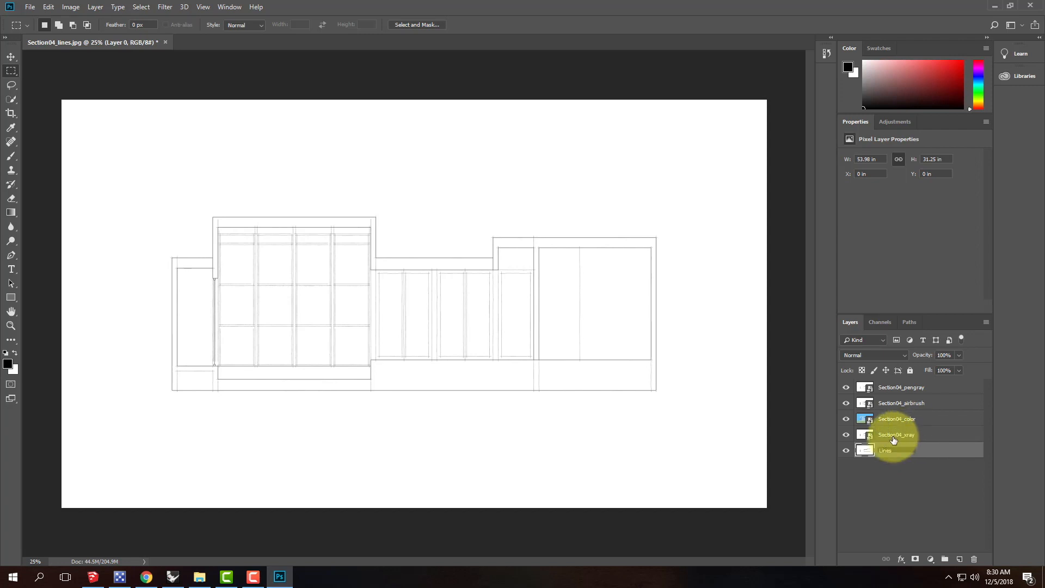
- Rename the Section04_xray layer as XRay and the Section04_color layer as Color
double_click(895, 436)
type("X")
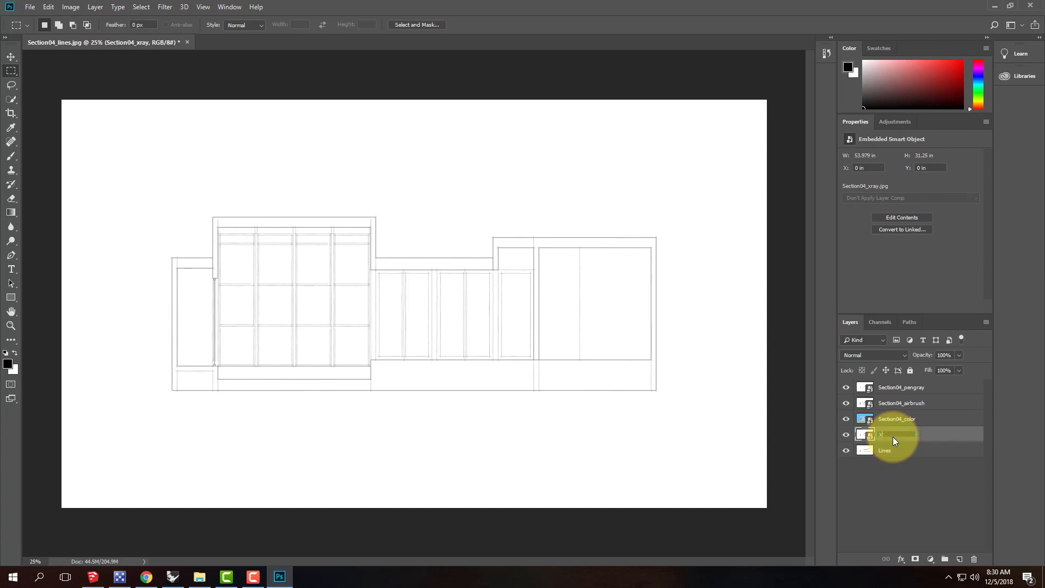
type("er")
key("BackSpace")
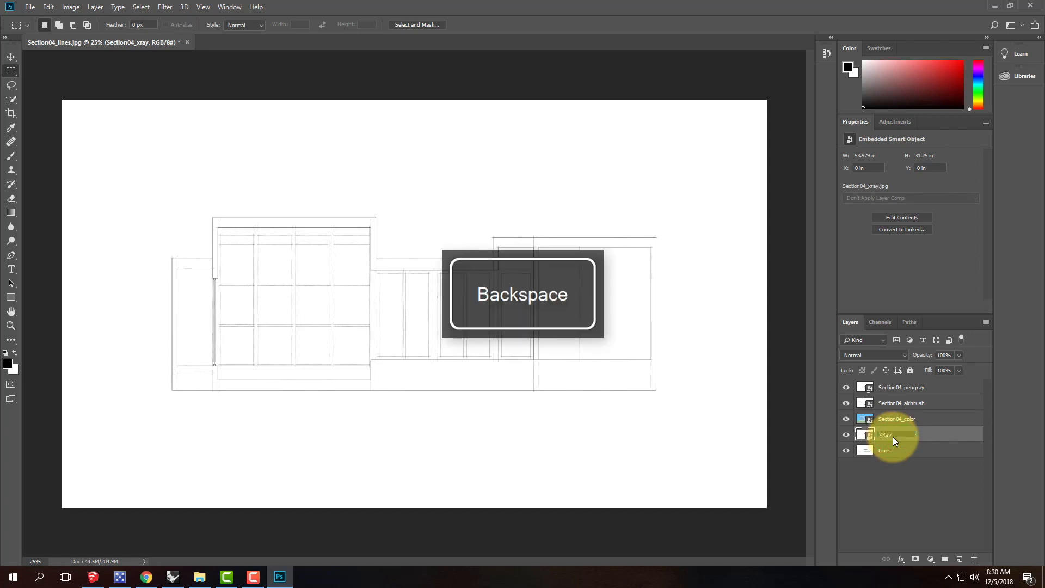
double_click(883, 419)
type("Color")
- Rename the Section04_airbrush layer as Airbrush and the Section04_pengray layer as Pen Gray
left_click(903, 403)
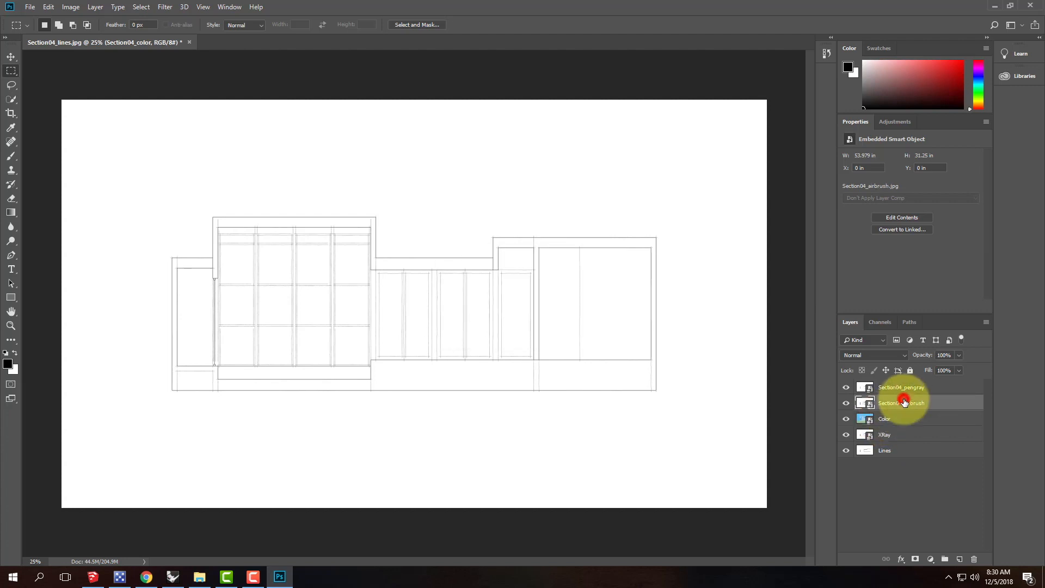
type("Airbrush")
left_click(904, 386)
double_click(903, 387)
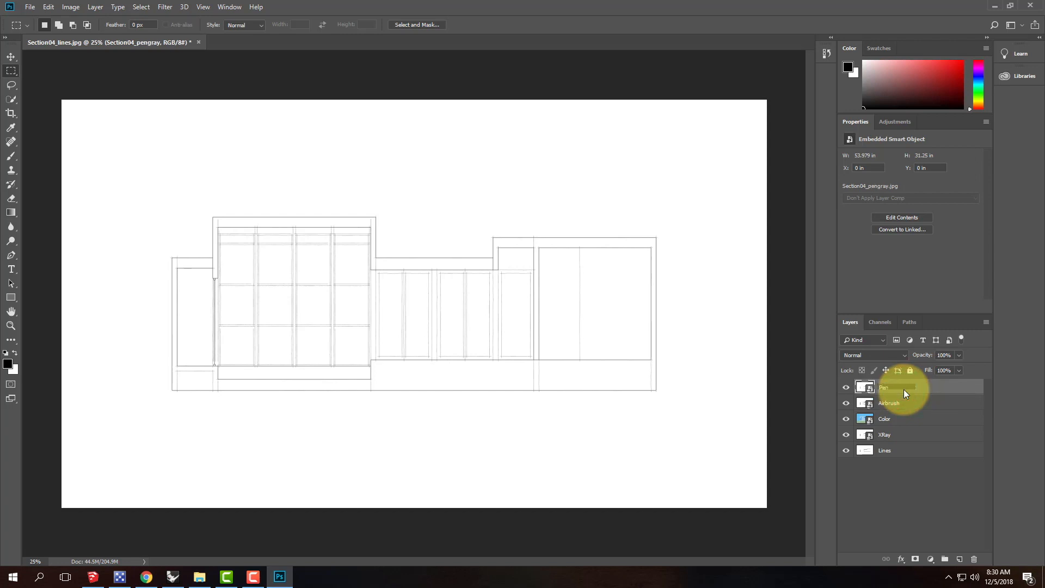
type("Pen Gary")
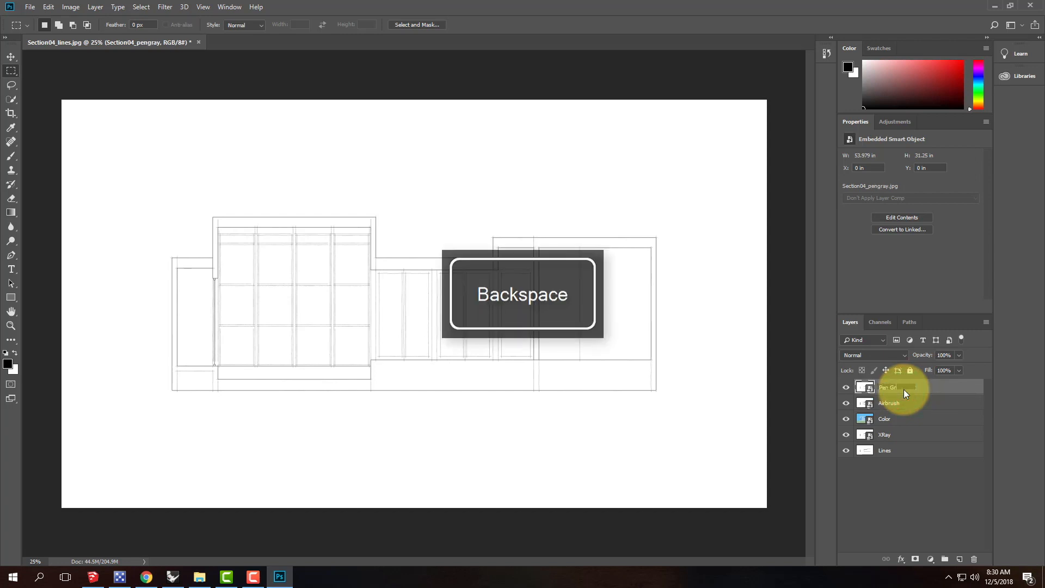
type("y")
key("Return")
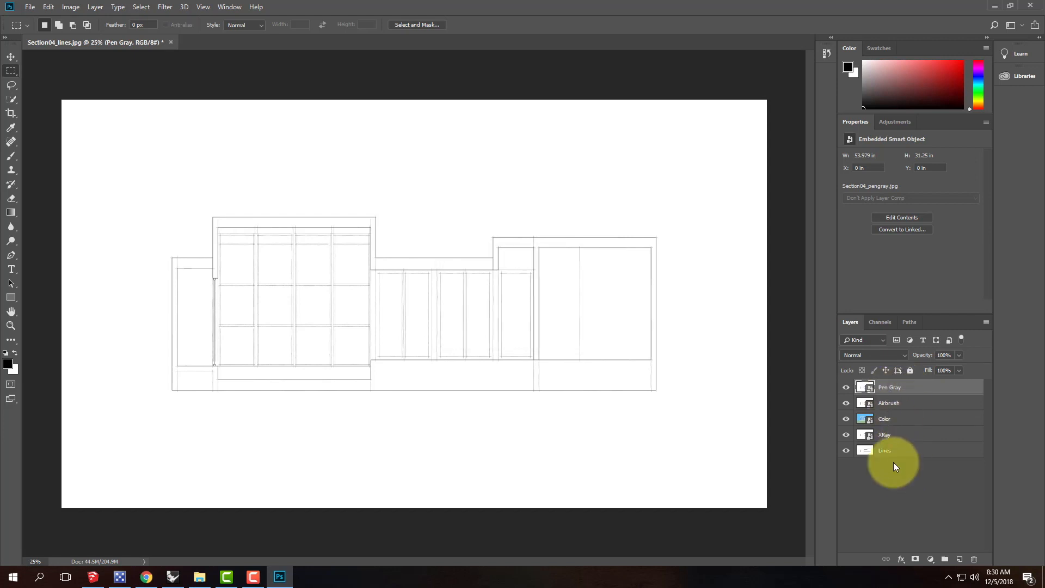
- Hide the Color layer and set the Pen Gray layer's blend mode to Multiply
left_click(846, 419)
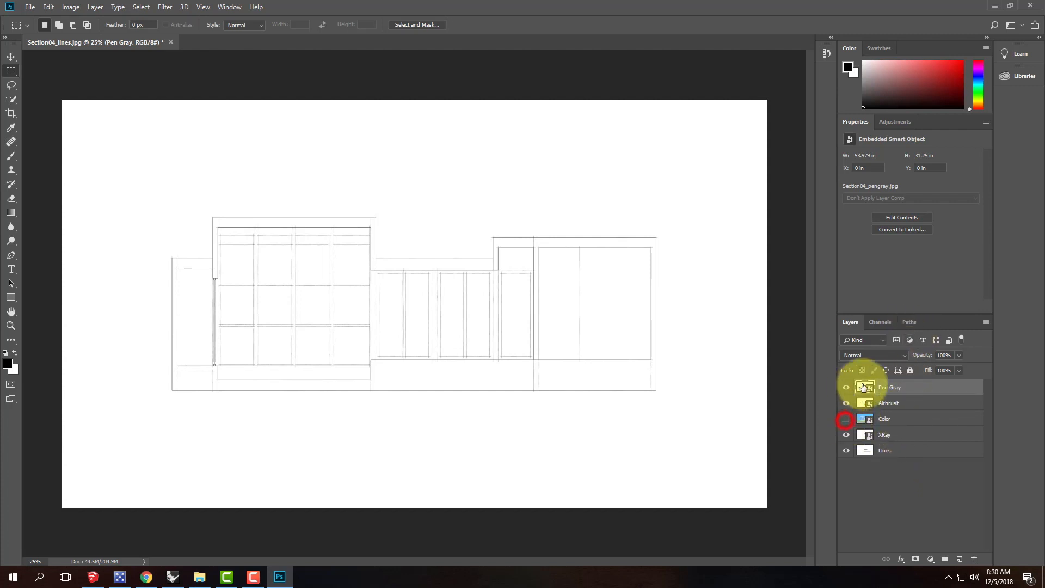
left_click(892, 452)
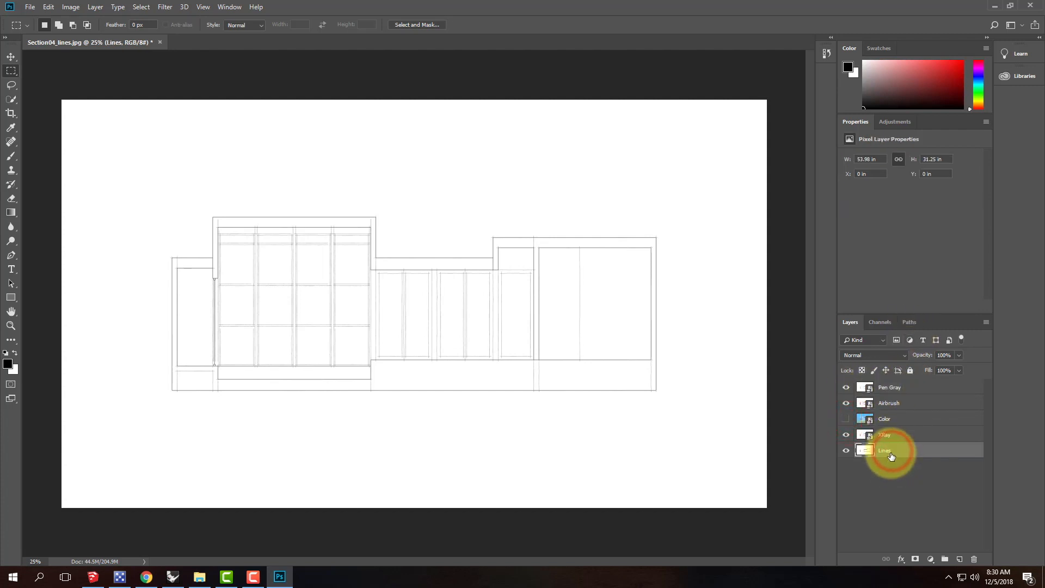
left_click(882, 388)
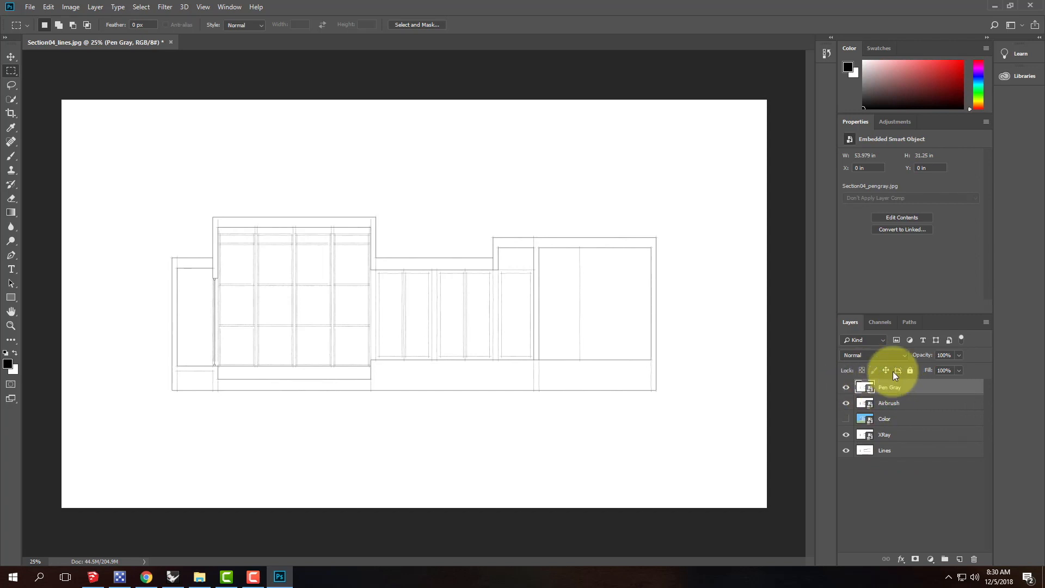
left_click(855, 356)
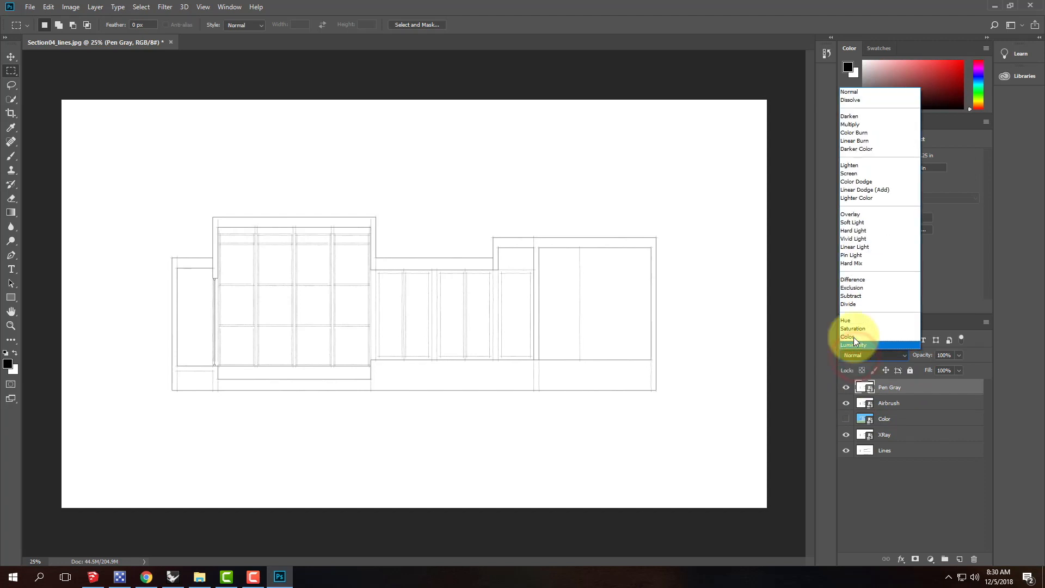
left_click(853, 125)
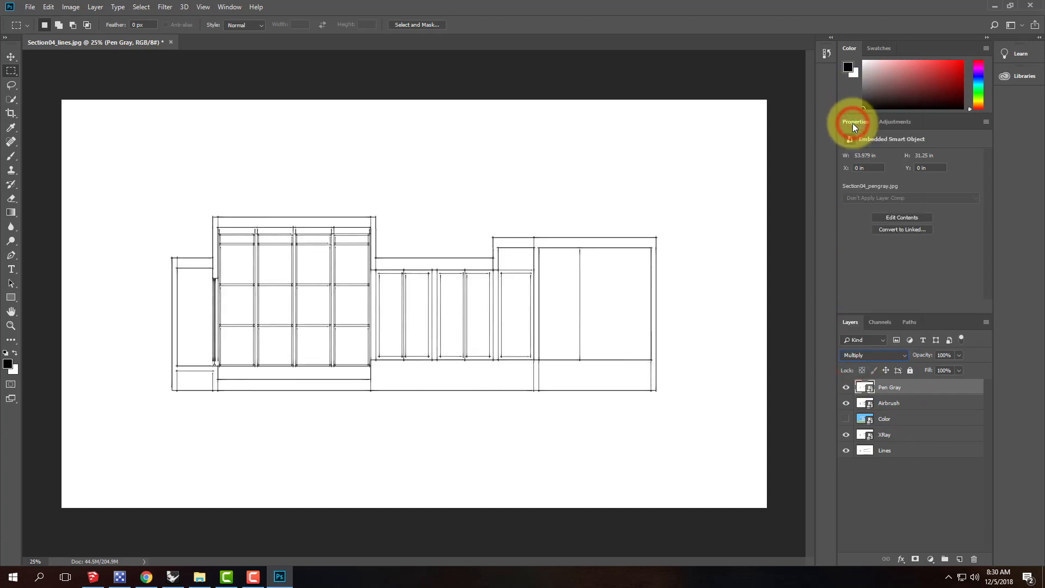
- Set the Airbrush and XRay layers' blend mode to Multiply, leaving the Lines layer selected
left_click(899, 403)
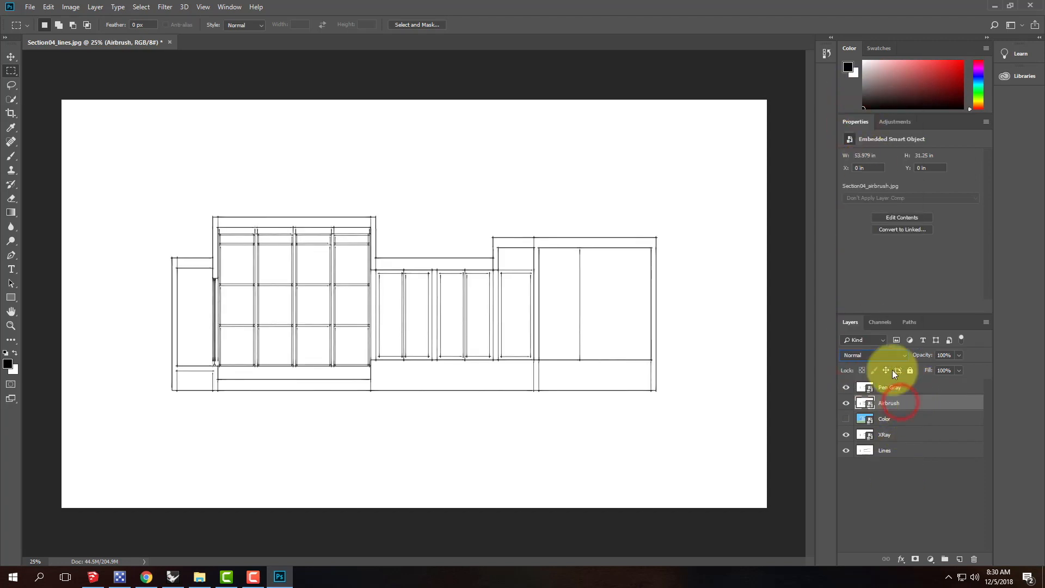
left_click(882, 355)
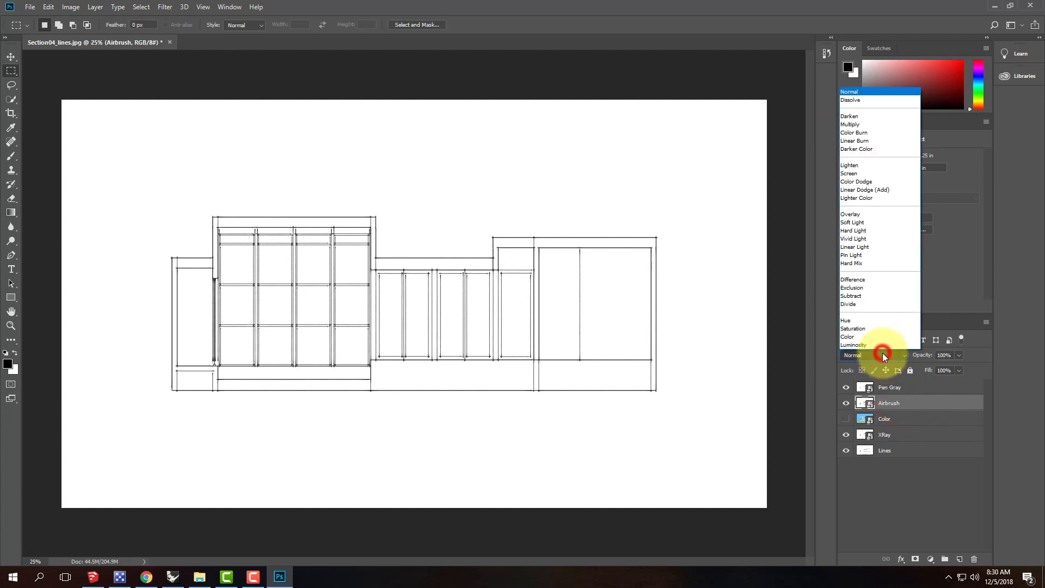
left_click(861, 122)
left_click(890, 419)
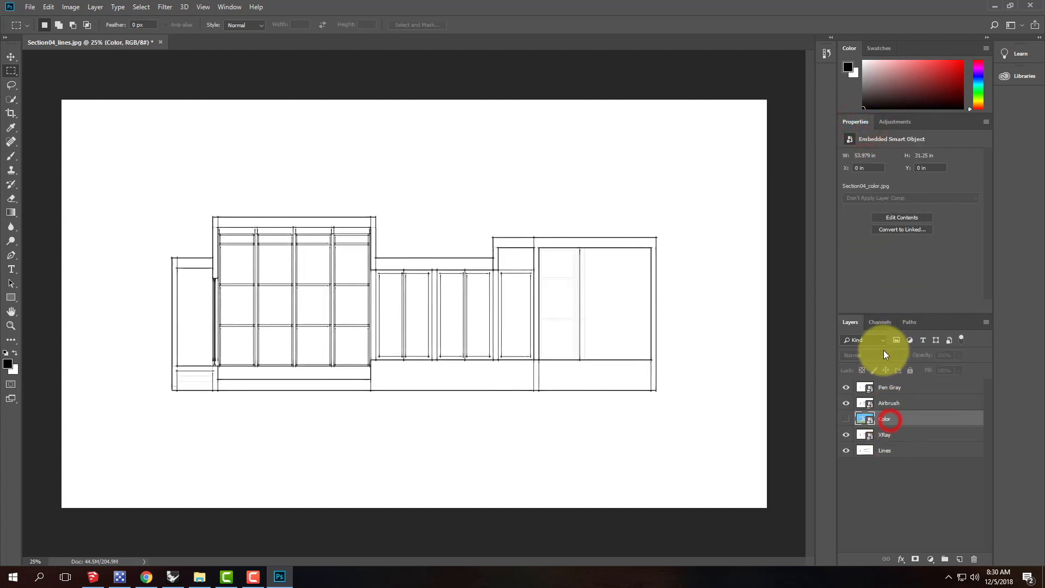
left_click(891, 434)
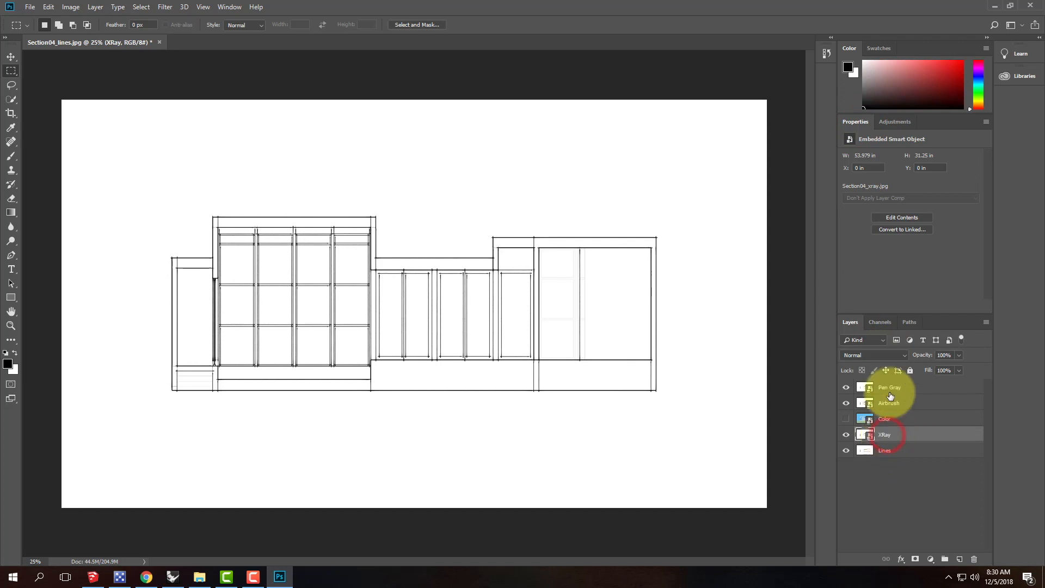
left_click(886, 354)
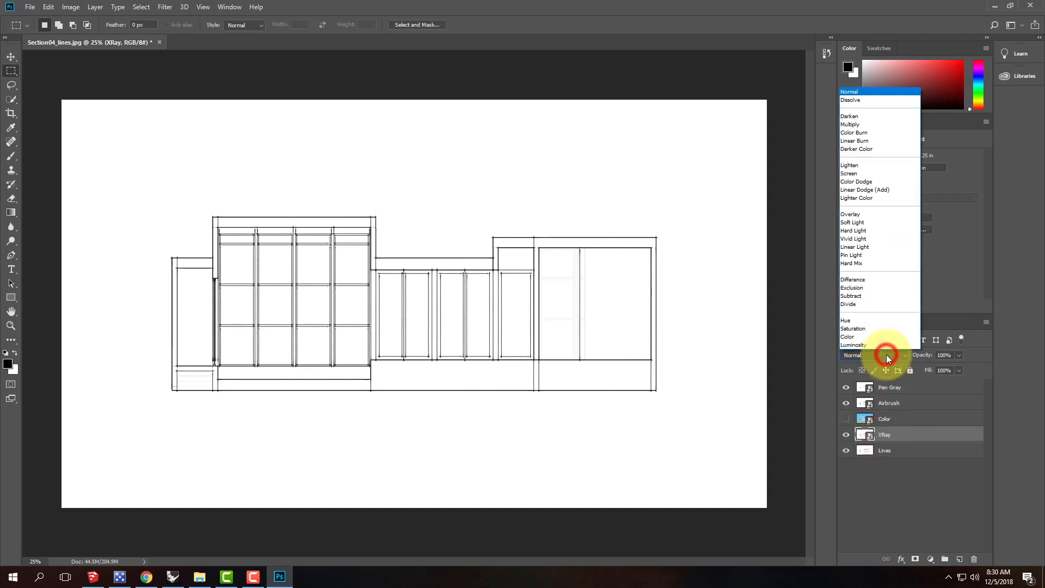
left_click(866, 127)
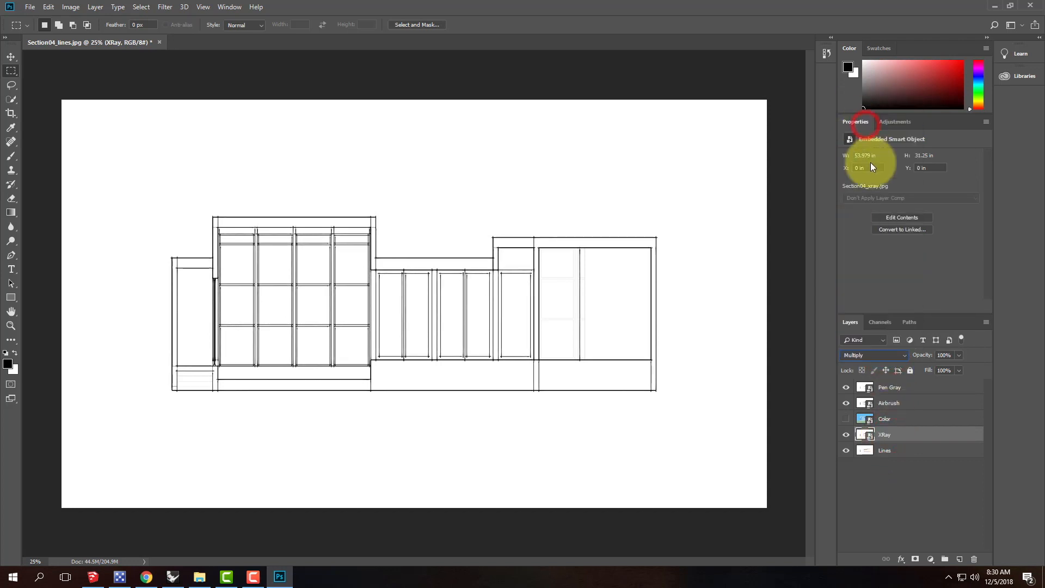
left_click(887, 450)
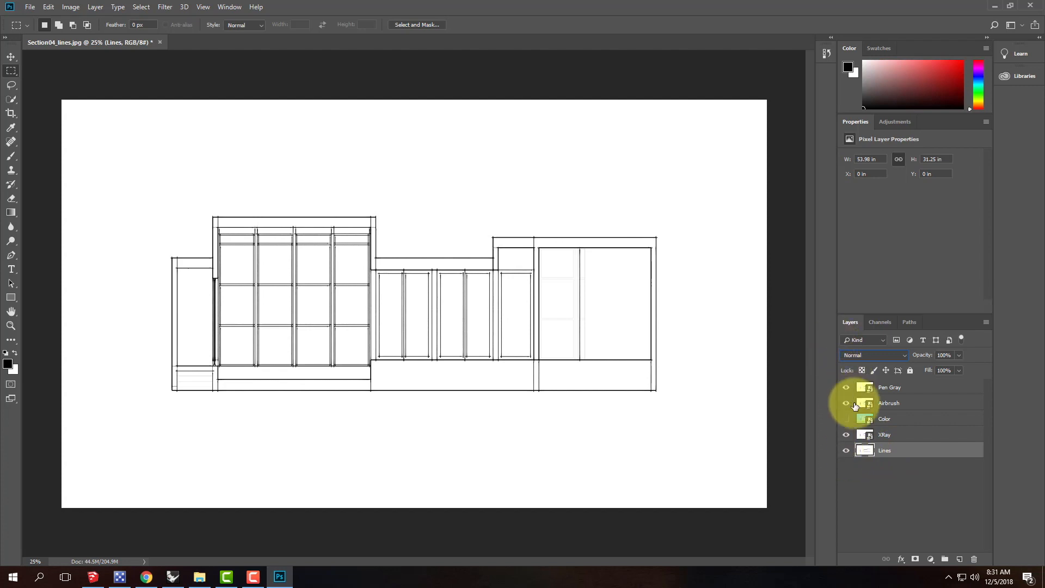
- Compare the layers' contributions by hiding them all and showing Lines, XRay, Airbrush and Pen Gray one by one
left_click_drag(846, 387, 844, 450)
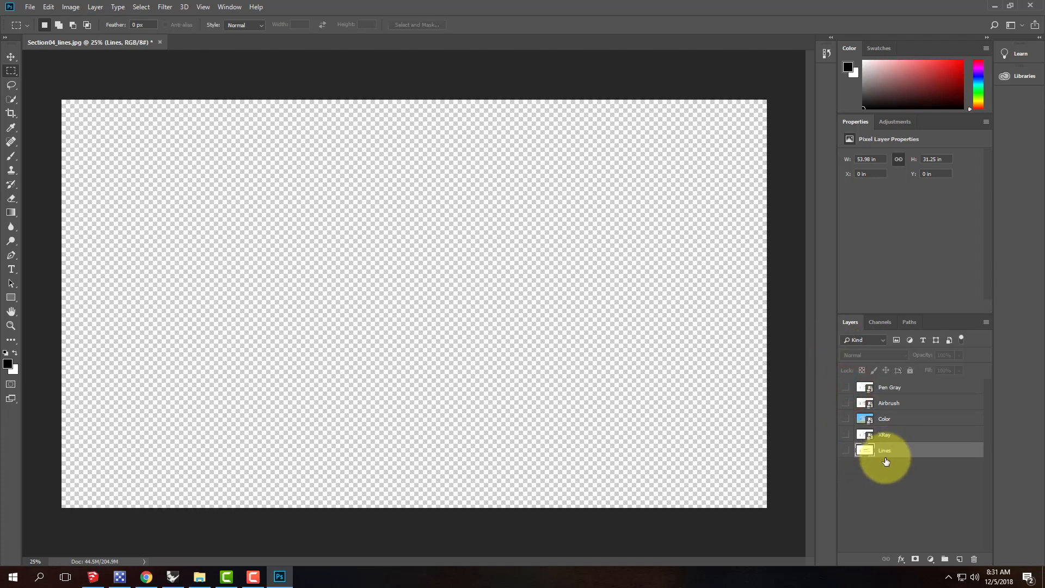
left_click(847, 450)
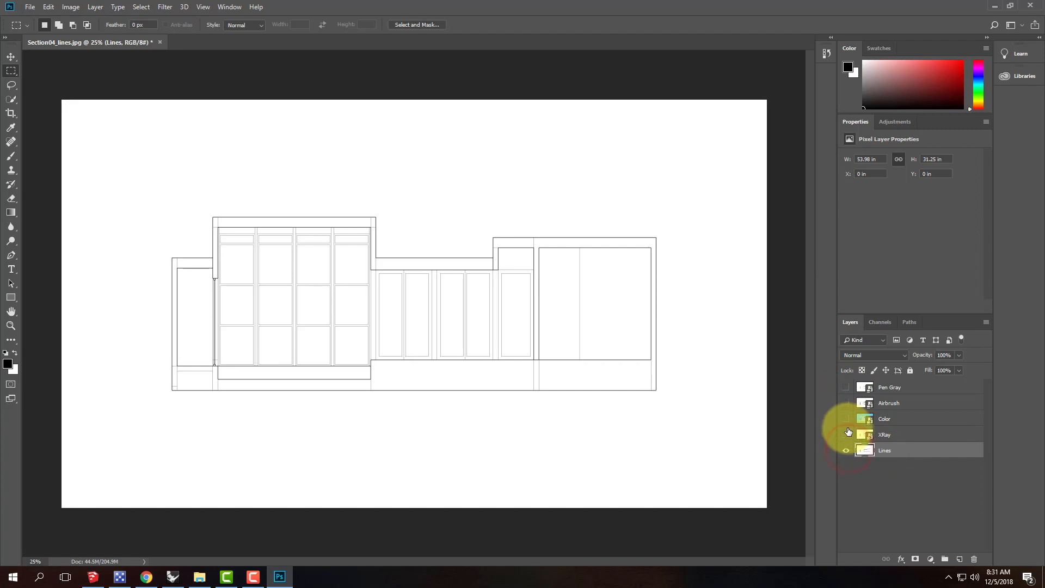
left_click(847, 432)
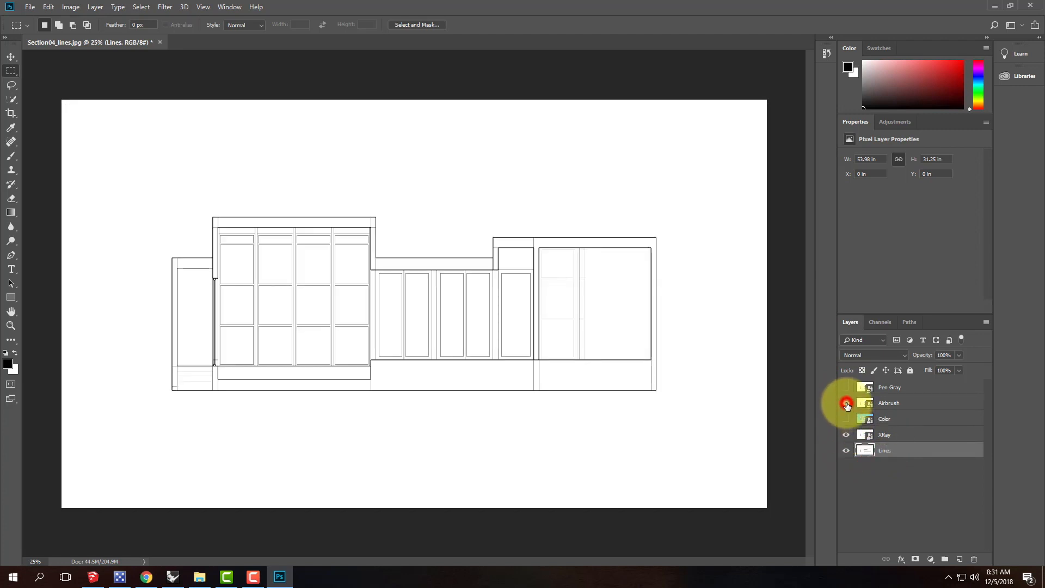
left_click(847, 404)
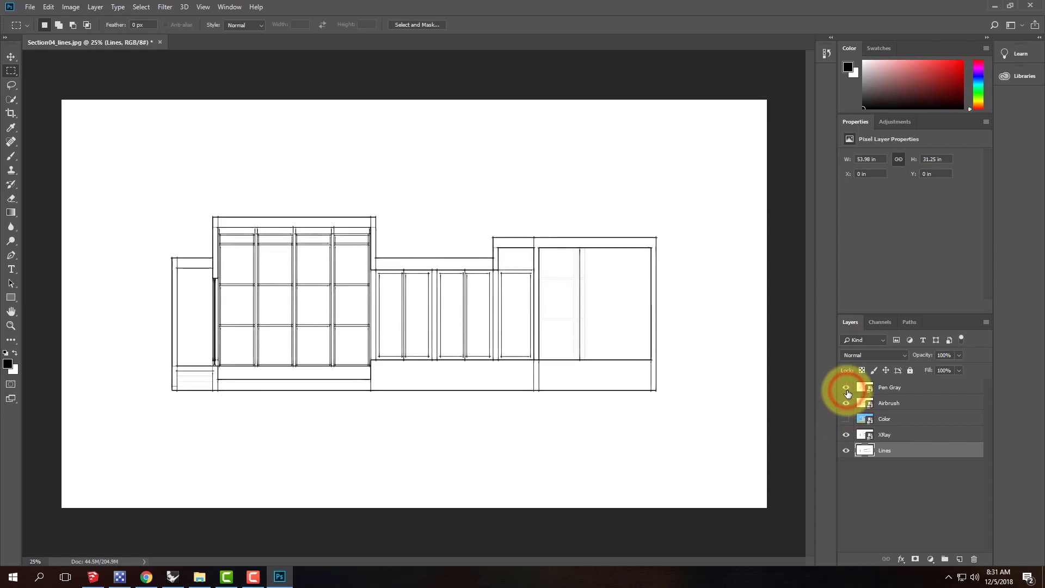
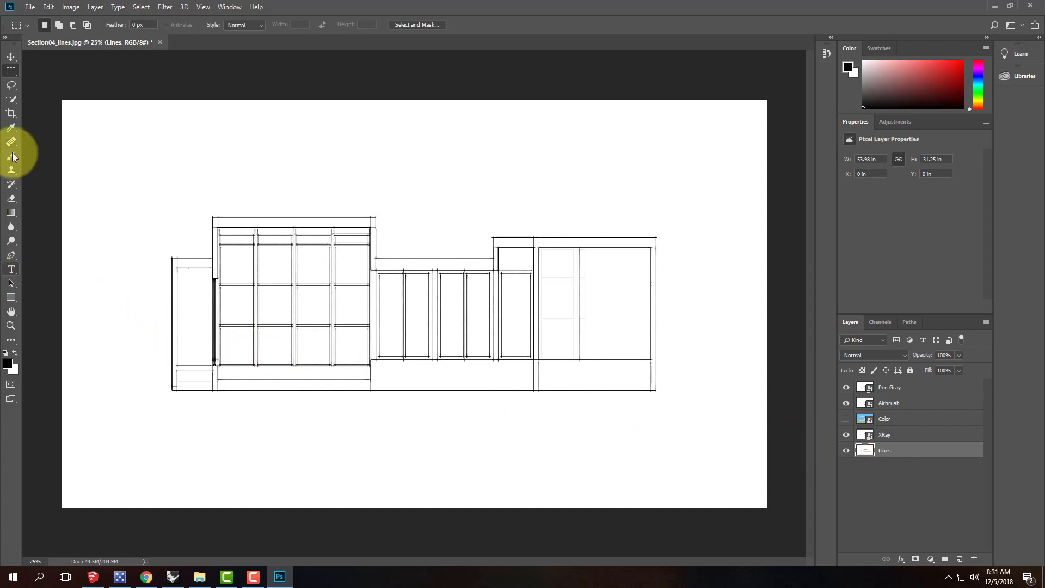
- Select the cut left outer wall, low roof, and the tall room's left wall and roof on the Lines layer with the Magic Wand
left_click(10, 102)
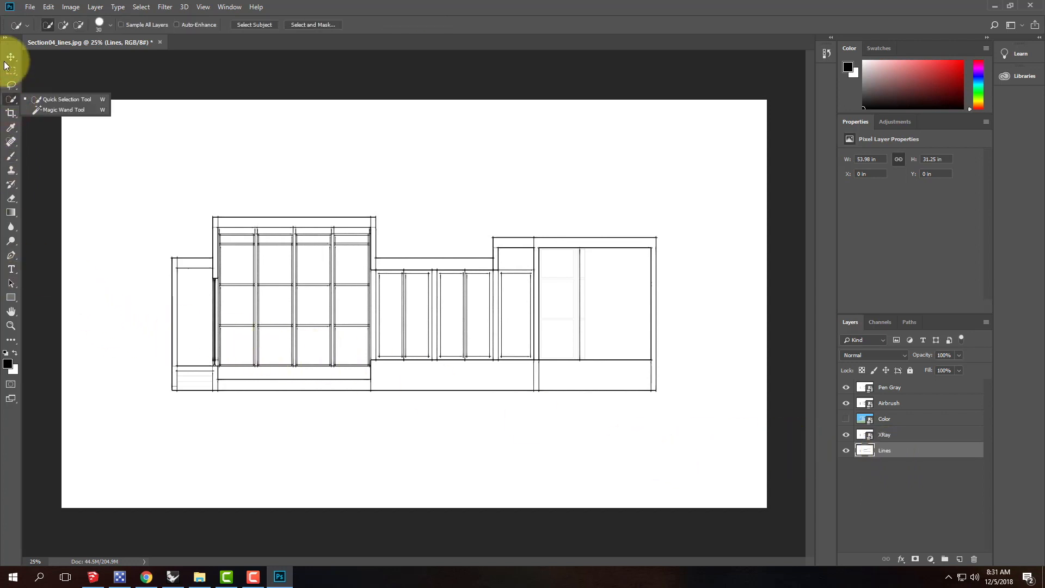
left_click(52, 109)
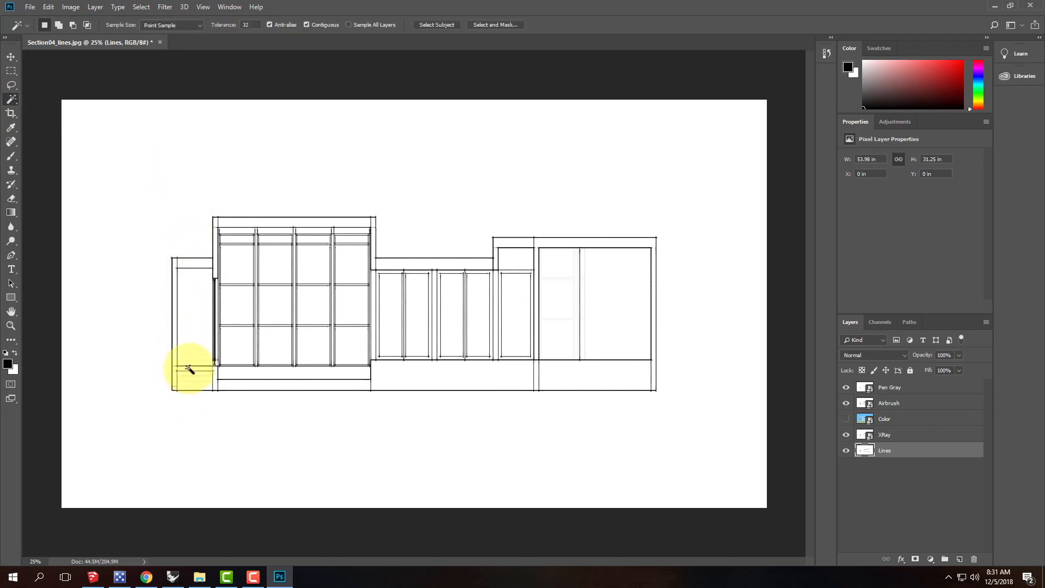
key("ctrl+equal")
key("ctrl+equal")
left_click_drag(178, 196, 492, 174)
left_click(299, 199)
left_click(257, 200)
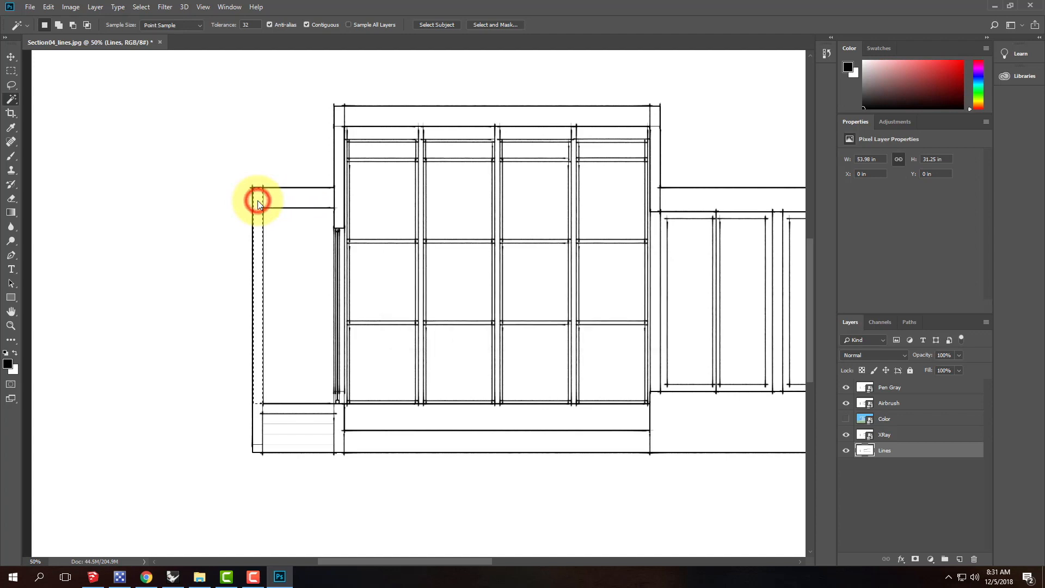
left_click(282, 199)
left_click(338, 202)
left_click(342, 115)
left_click(361, 114)
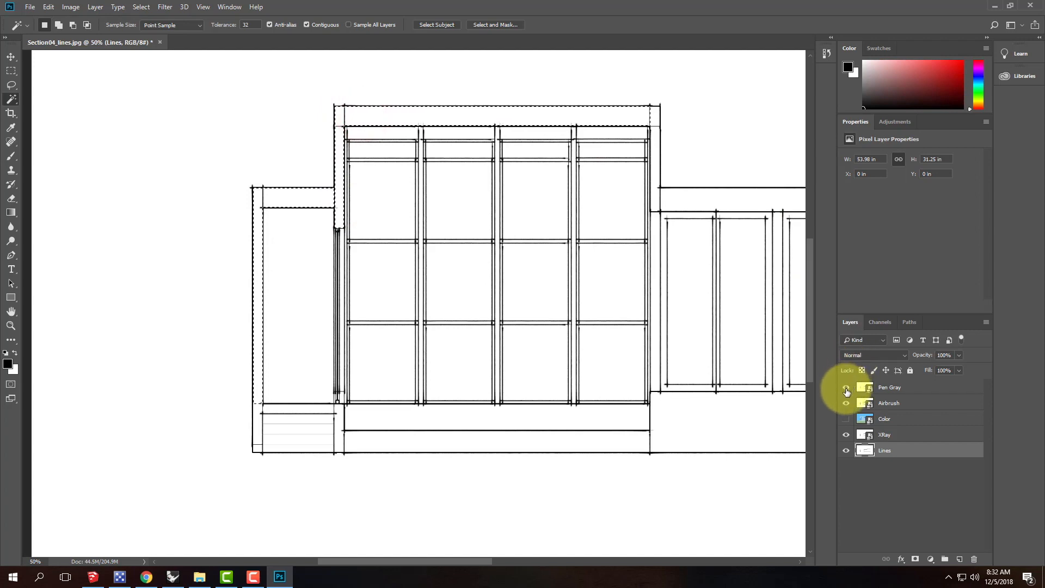
- Check the selection against the Lines layer alone by hiding Pen Gray, Airbrush and XRay, and show them again
left_click(846, 388)
left_click(846, 403)
left_click(846, 434)
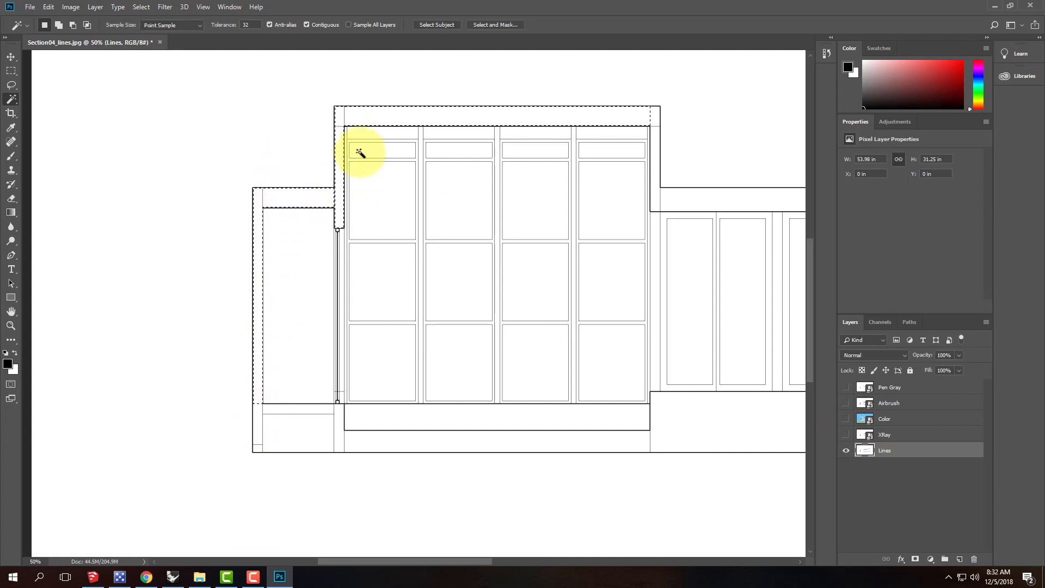
left_click(846, 387)
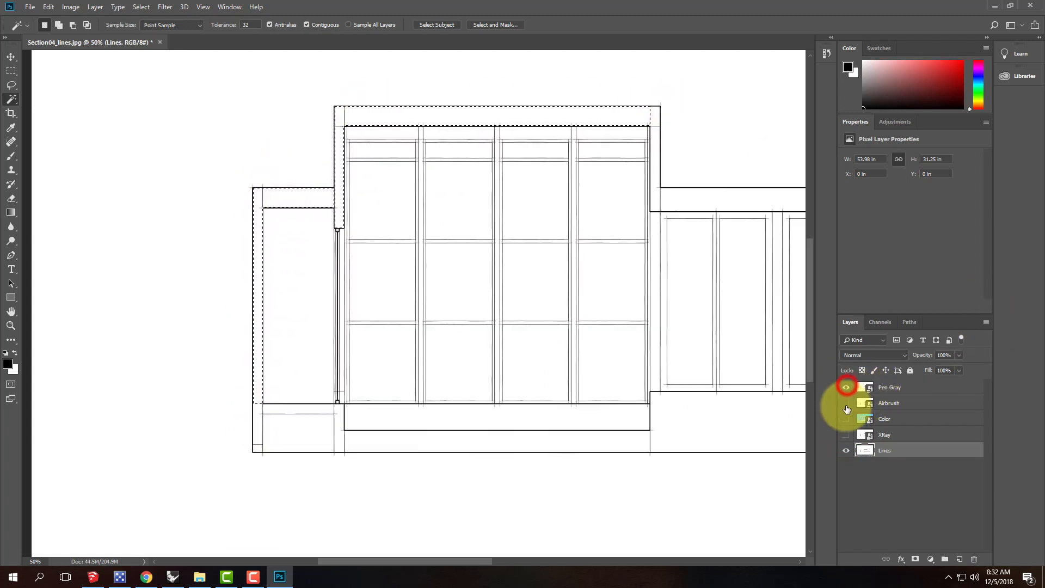
left_click(845, 403)
left_click(845, 434)
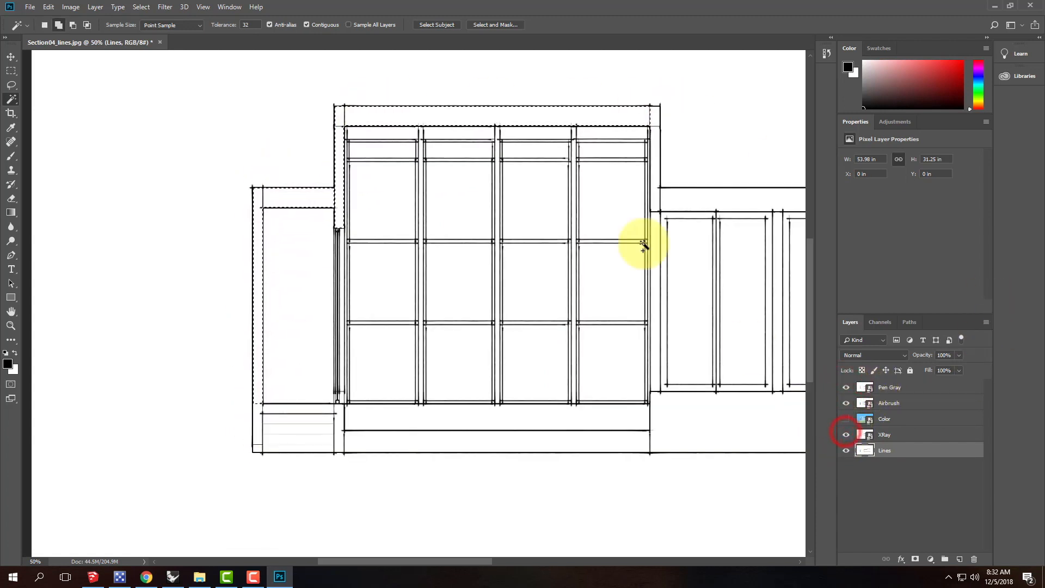
- Add the tall room's right wall, the middle roof and the right room's roof and wall to the selection
left_click(656, 115, "shift")
left_click(657, 156, "shift")
left_click(674, 199, "shift")
left_click_drag(740, 141, 215, 169)
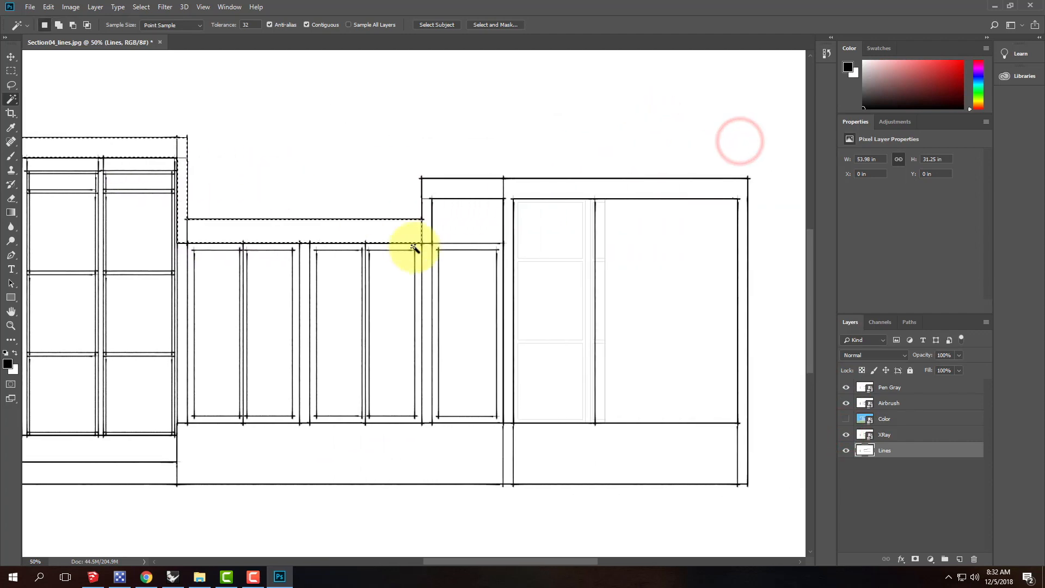
left_click(429, 189, "shift")
left_click(517, 187, "shift")
- Add the floor and foundation areas along the section's base, from the right room to the tall room, to the selection
left_click_drag(450, 364, 332, 215)
left_click(597, 296, "shift")
left_click(388, 306, "shift")
left_click(349, 303, "shift")
left_click_drag(256, 287, 793, 256)
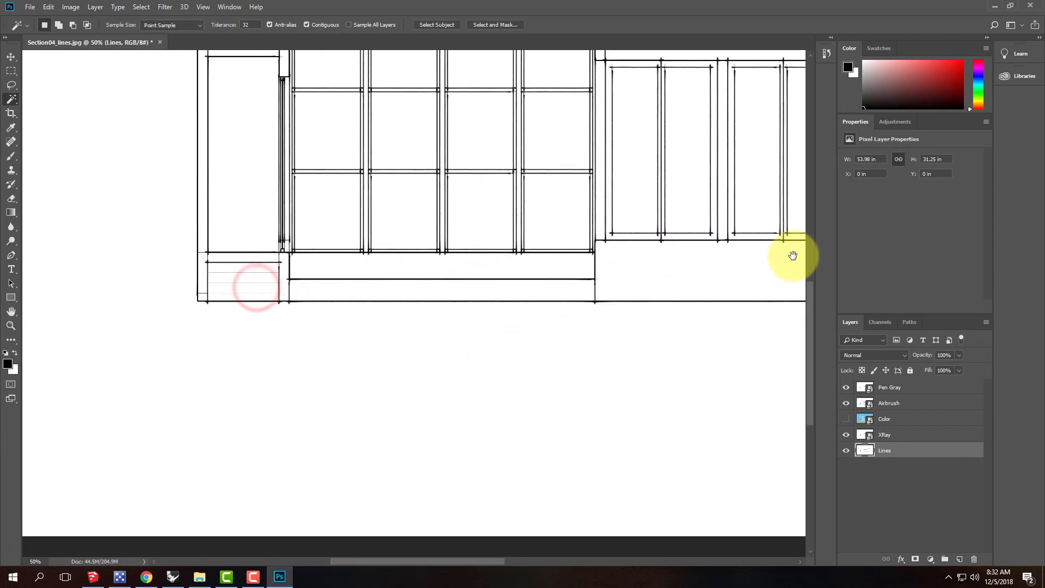
left_click(534, 303, "shift")
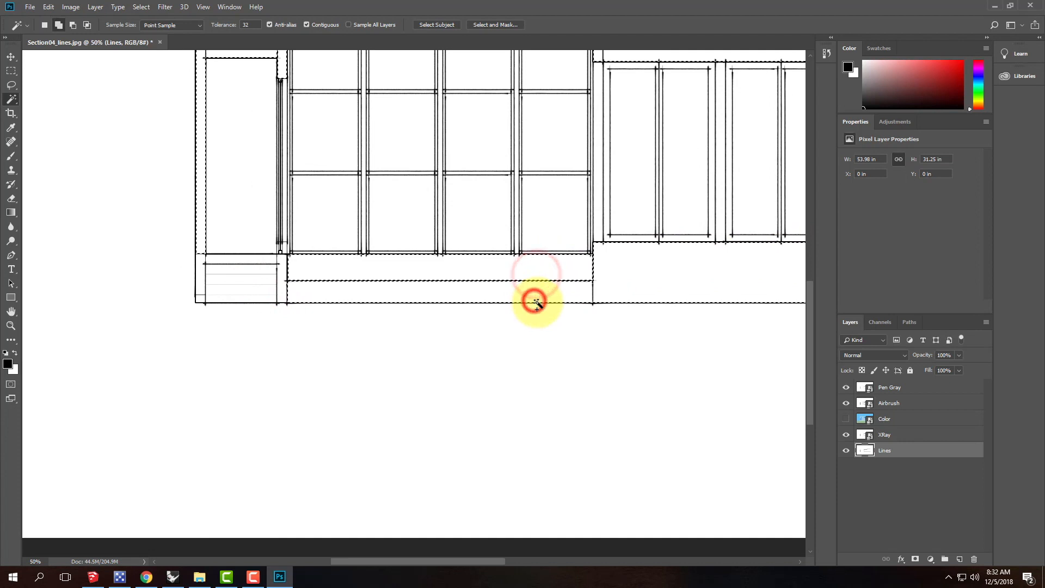
left_click(282, 291, "shift")
- Add the left room's floor strip and the remaining foundation pieces at the lower left corner to the selection
left_click(268, 260)
left_click(270, 267)
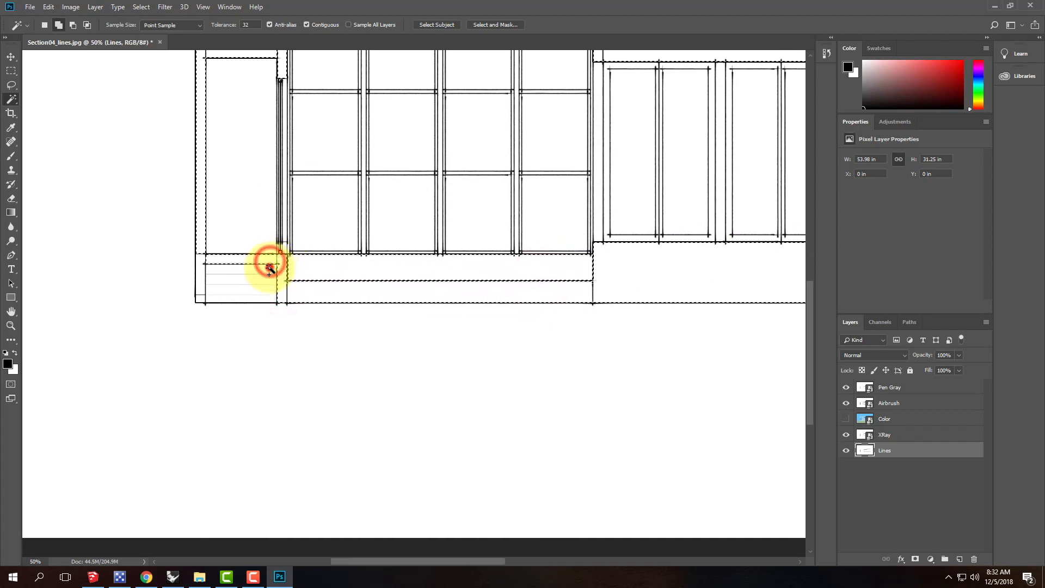
left_click(203, 273)
left_click(201, 298, "shift")
mouse_move(375, 145)
left_mouse_down()
mouse_move(299, 361)
mouse_move(310, 240)
mouse_move(236, 182)
left_mouse_up()
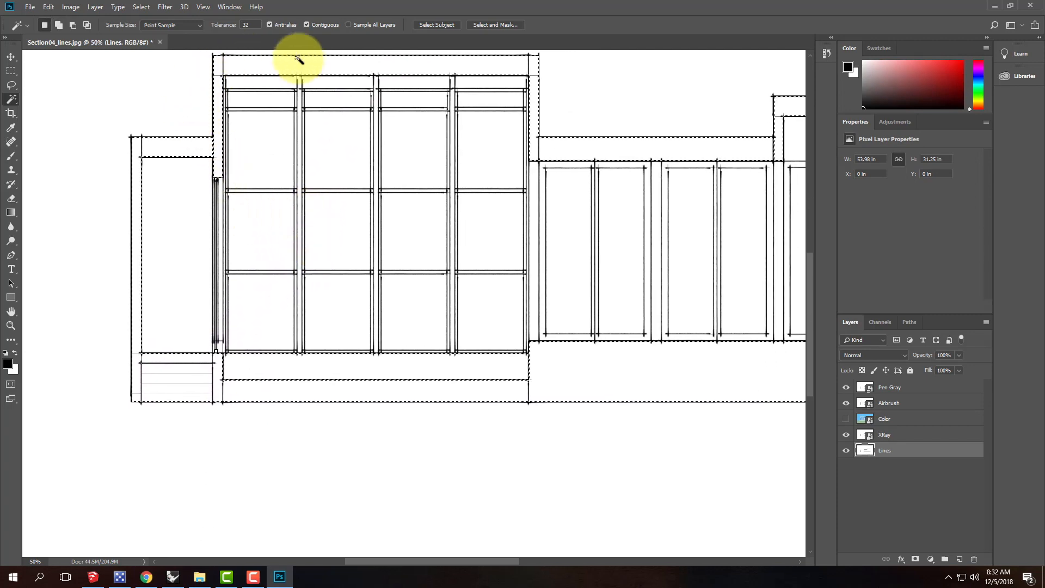
mouse_move(611, 152)
left_mouse_down()
mouse_move(473, 228)
mouse_move(310, 187)
mouse_move(450, 194)
mouse_move(523, 185)
mouse_move(590, 205)
left_mouse_up()
left_click(187, 90)
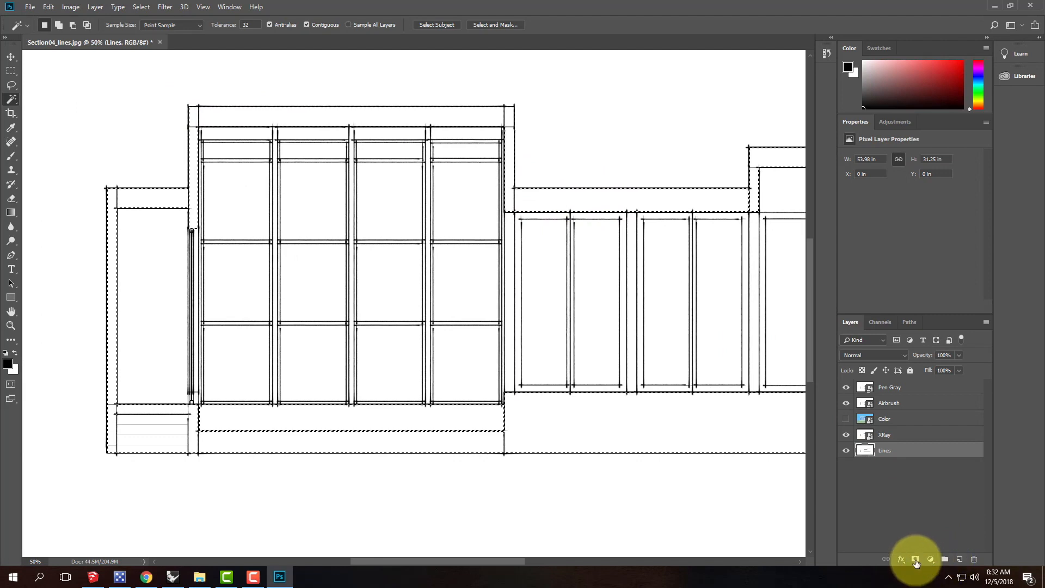
- Create a new layer above Lines and name it Wall Fill
left_click(960, 560)
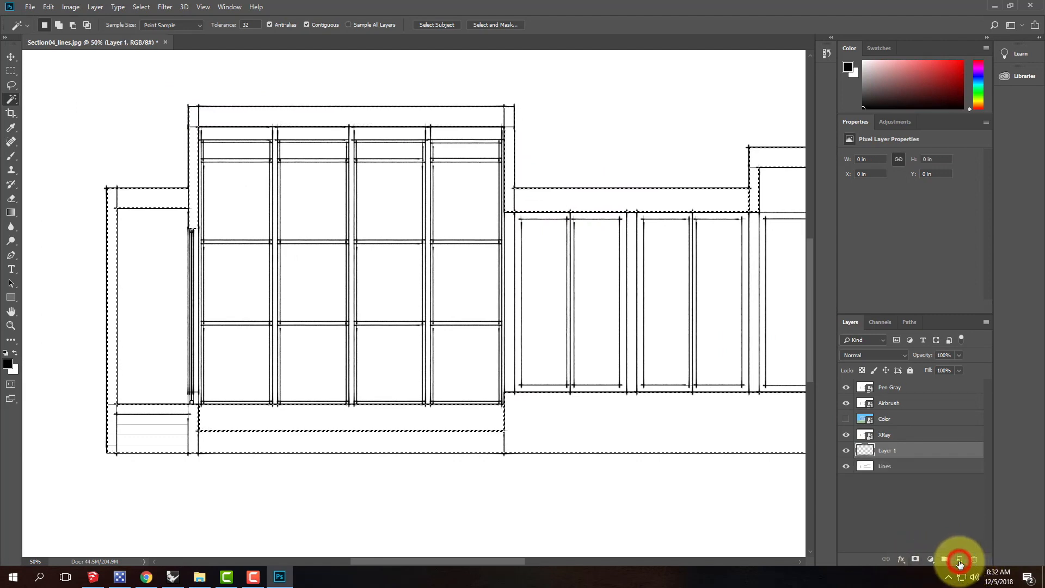
double_click(889, 450)
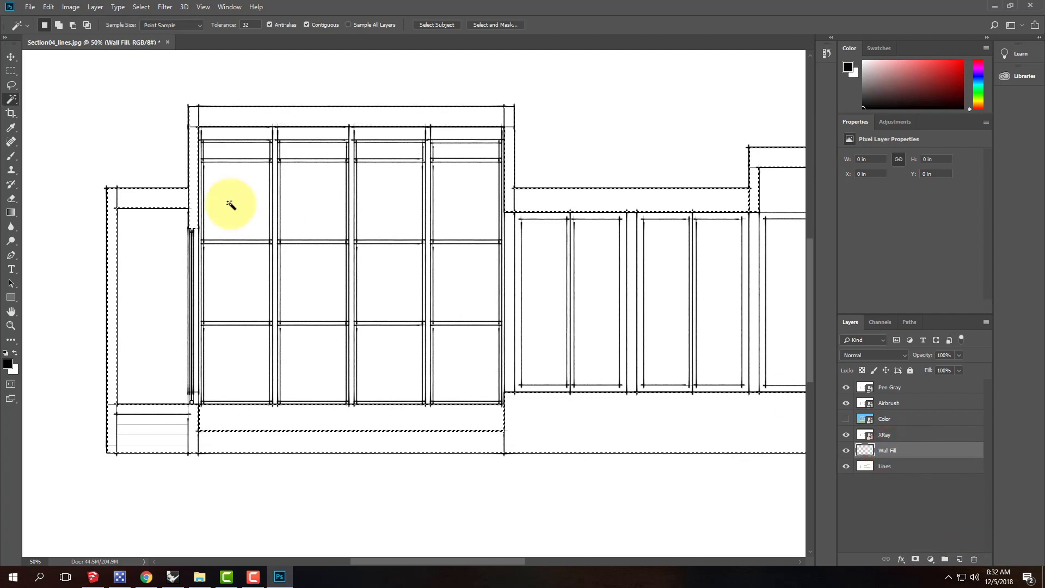
- Set up the Brush tool with a 900 px tip for painting the selected walls
left_click(10, 157)
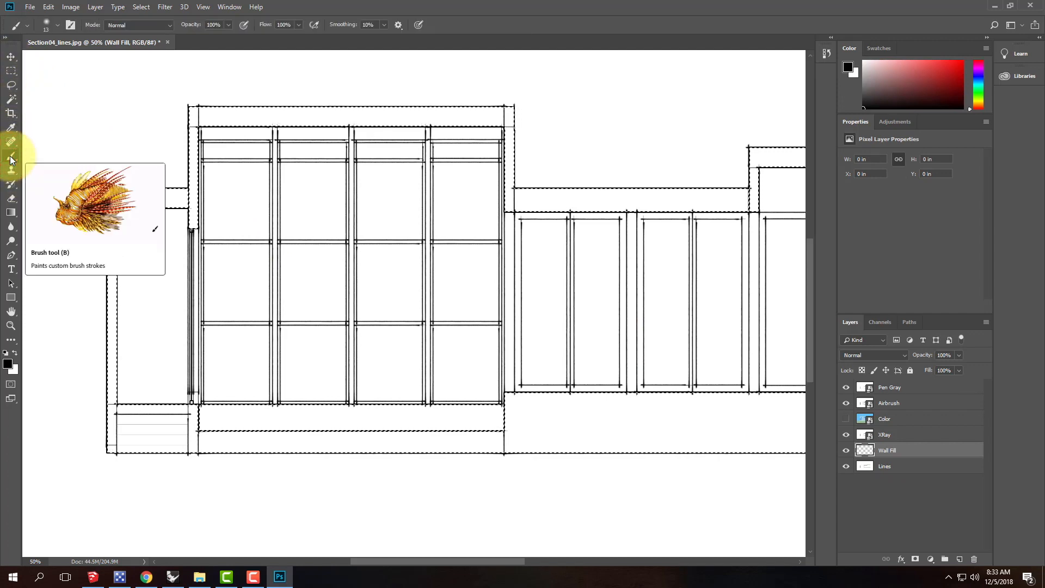
left_click(57, 24)
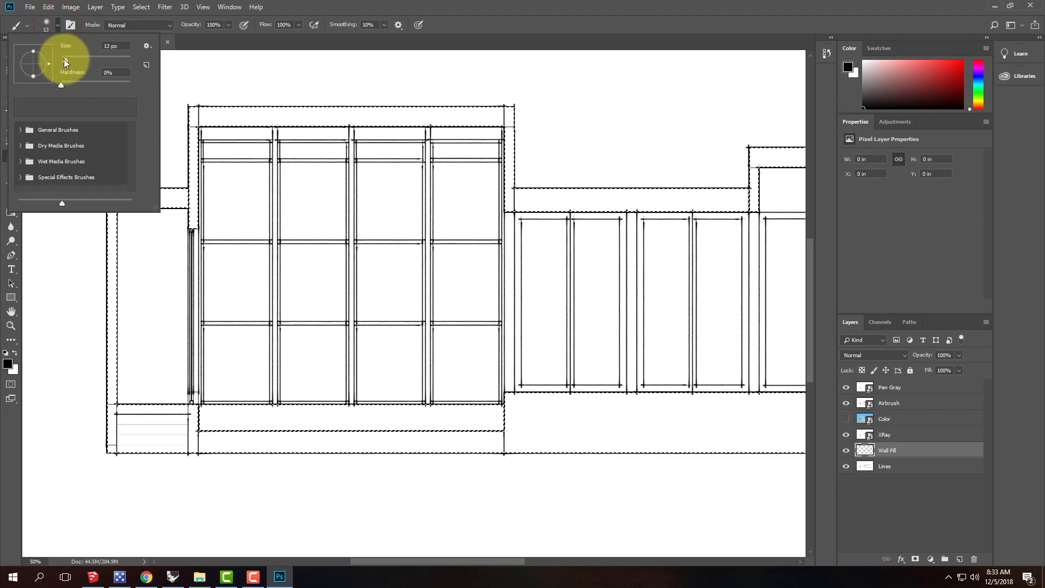
left_click_drag(64, 63, 88, 60)
left_click(57, 26)
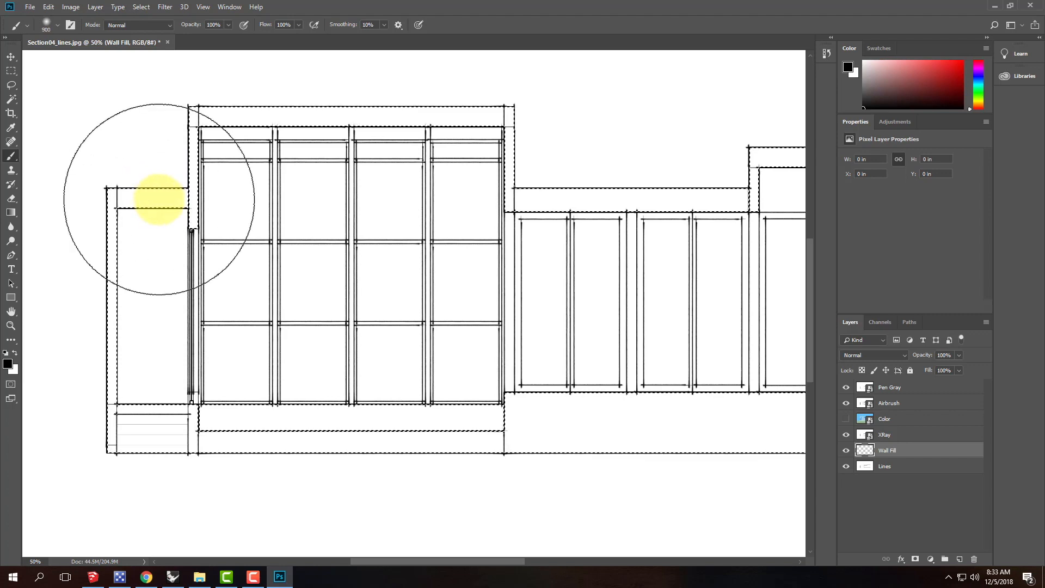
- Paint the selected walls, roofs and foundation solid black on the Wall Fill layer, across the whole section, with a 600 px brush
mouse_move(169, 202)
left_mouse_down()
mouse_move(61, 199)
mouse_move(121, 514)
mouse_move(114, 380)
mouse_move(182, 483)
mouse_move(261, 490)
mouse_move(375, 399)
left_mouse_up()
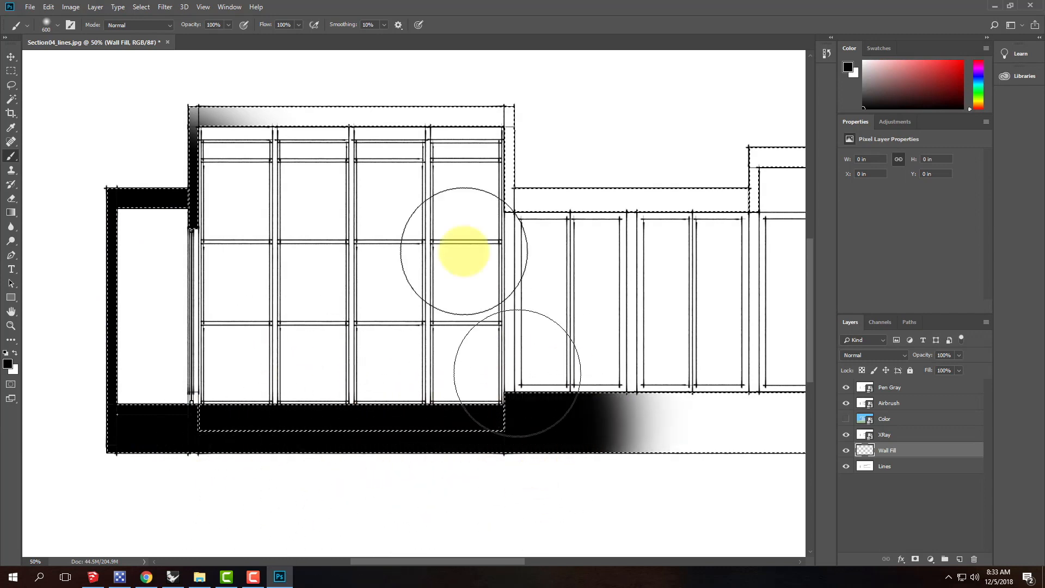
mouse_move(186, 105)
left_mouse_down()
mouse_move(210, 179)
mouse_move(260, 110)
mouse_move(557, 104)
mouse_move(512, 114)
mouse_move(508, 263)
mouse_move(571, 200)
mouse_move(629, 236)
mouse_move(716, 215)
mouse_move(774, 163)
left_mouse_up()
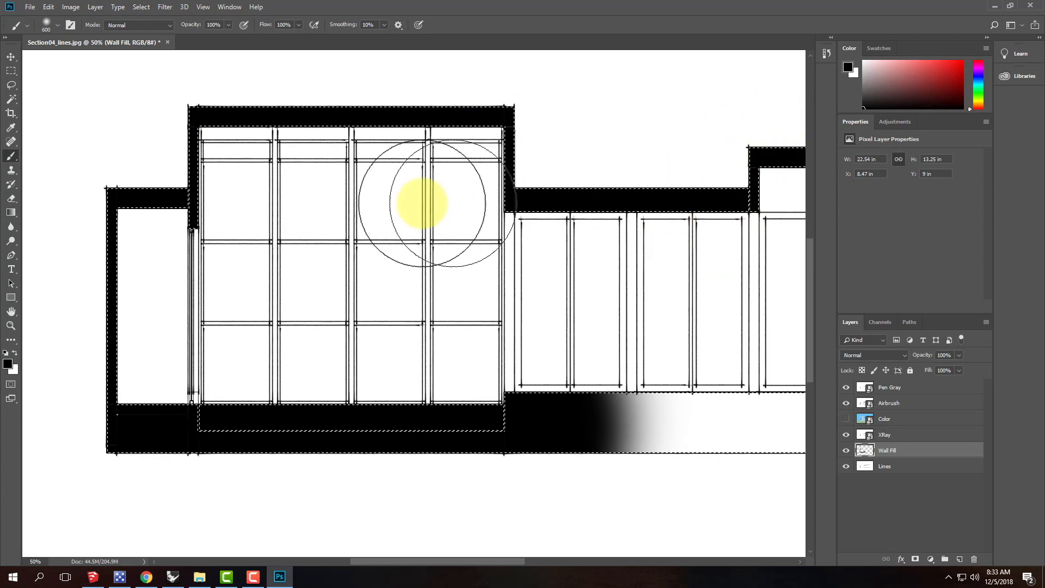
key("space")
left_click_drag(676, 143, 295, 120)
mouse_move(415, 144)
left_mouse_down()
mouse_move(606, 136)
mouse_move(746, 152)
mouse_move(469, 151)
mouse_move(471, 476)
mouse_move(470, 412)
mouse_move(471, 430)
mouse_move(512, 370)
mouse_move(617, 363)
mouse_move(653, 420)
mouse_move(683, 433)
mouse_move(682, 134)
mouse_move(682, 447)
mouse_move(299, 439)
mouse_move(230, 425)
mouse_move(399, 423)
mouse_move(286, 401)
left_mouse_up()
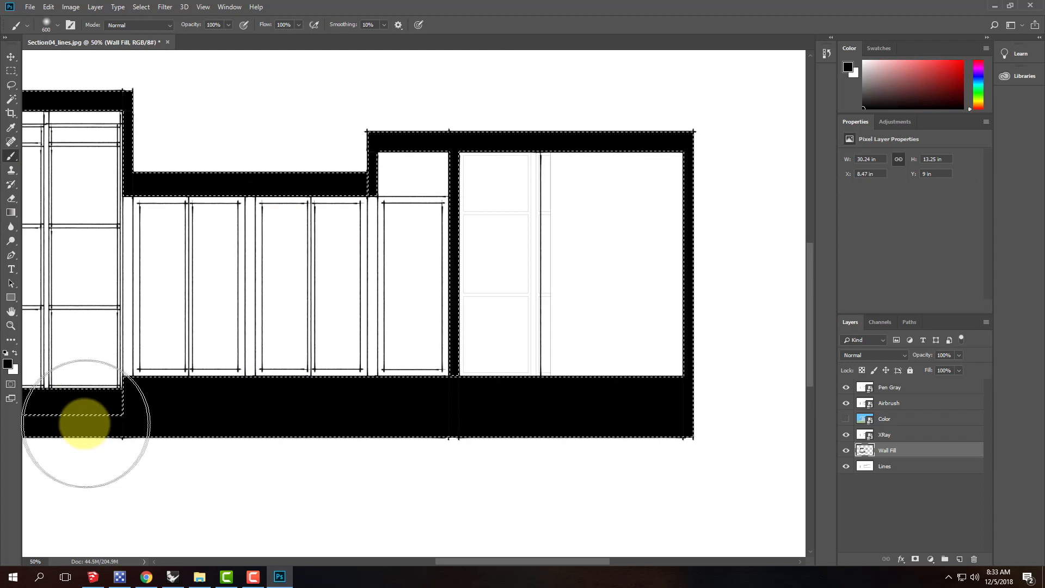
left_click_drag(73, 319, 427, 303)
mouse_move(151, 122)
left_mouse_down()
mouse_move(111, 163)
mouse_move(74, 331)
mouse_move(93, 439)
mouse_move(284, 423)
left_mouse_up()
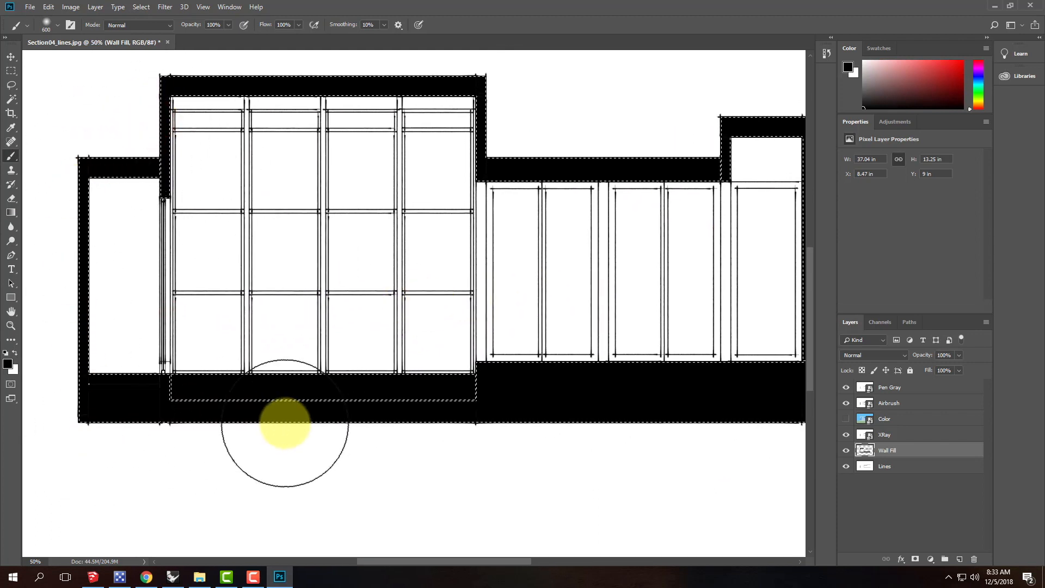
- Clear the wall selection with the Rectangular Marquee tool and fit the whole section in view
mouse_move(555, 285)
left_mouse_down()
mouse_move(217, 263)
mouse_move(175, 247)
mouse_move(487, 244)
left_mouse_up()
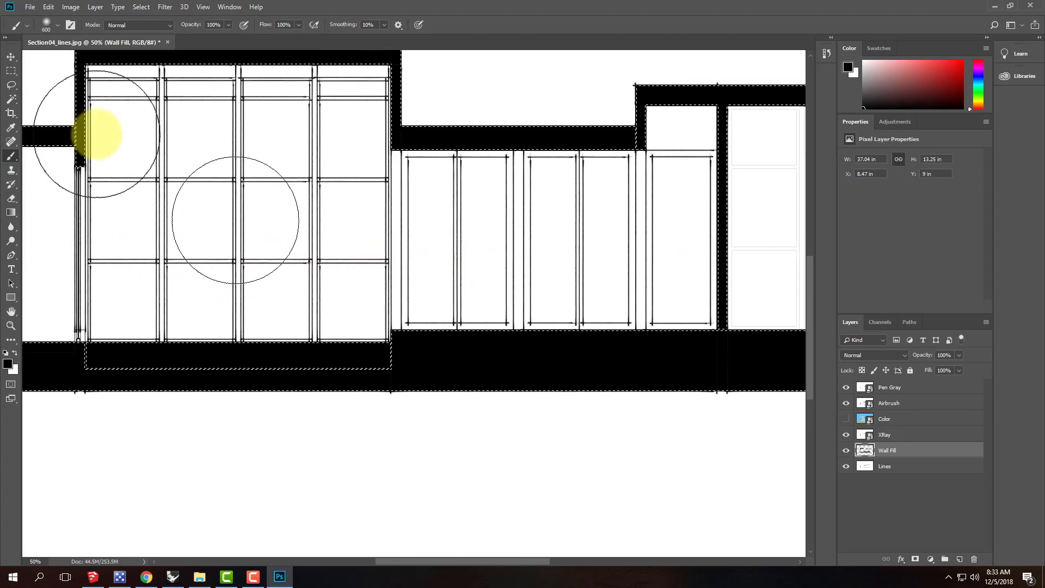
left_click(12, 74)
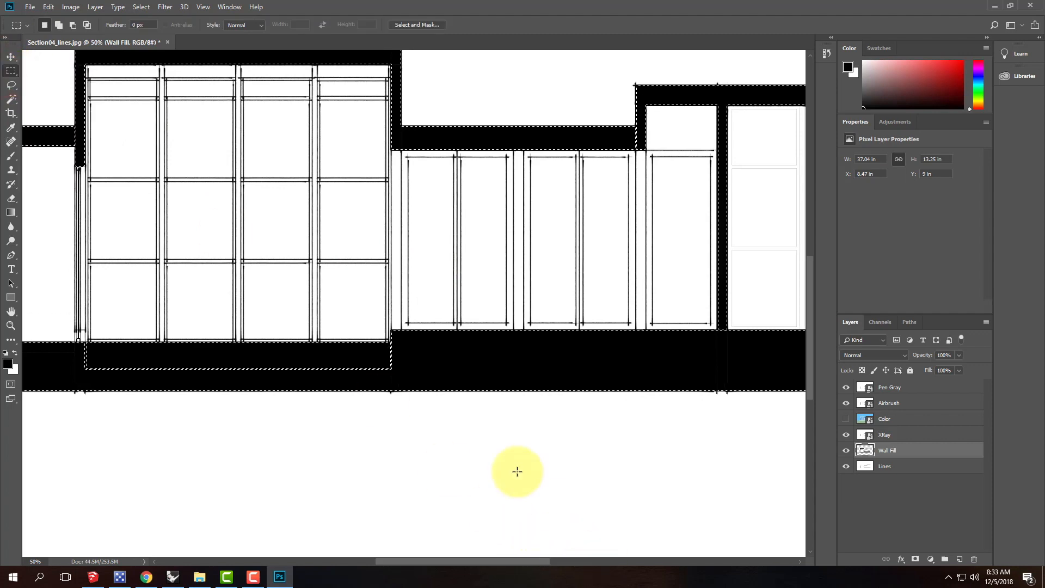
left_click(497, 455)
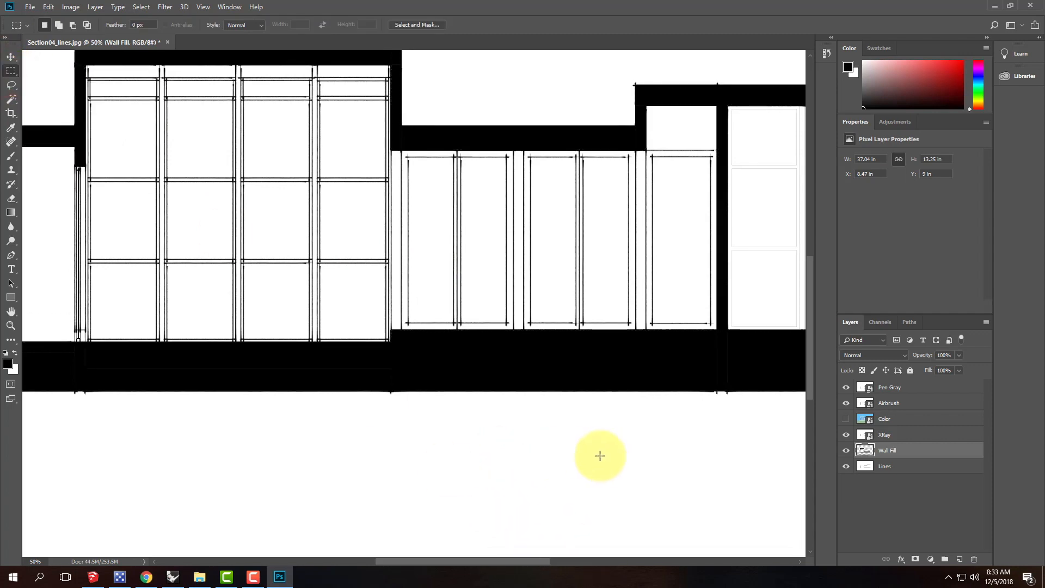
left_click_drag(197, 381, 297, 380)
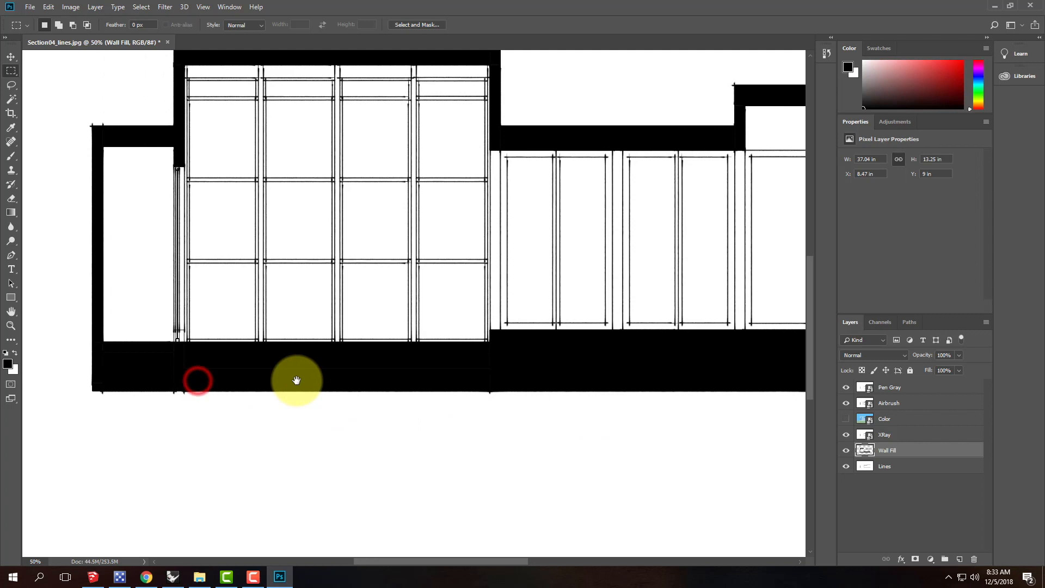
key("ctrl+0")
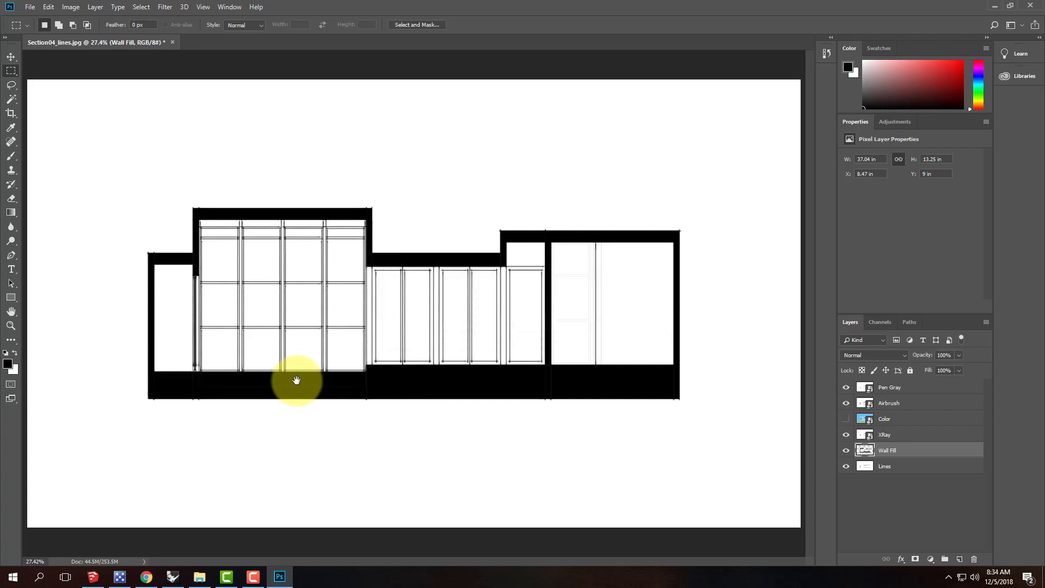
key("space")
left_click_drag(699, 382, 582, 402)
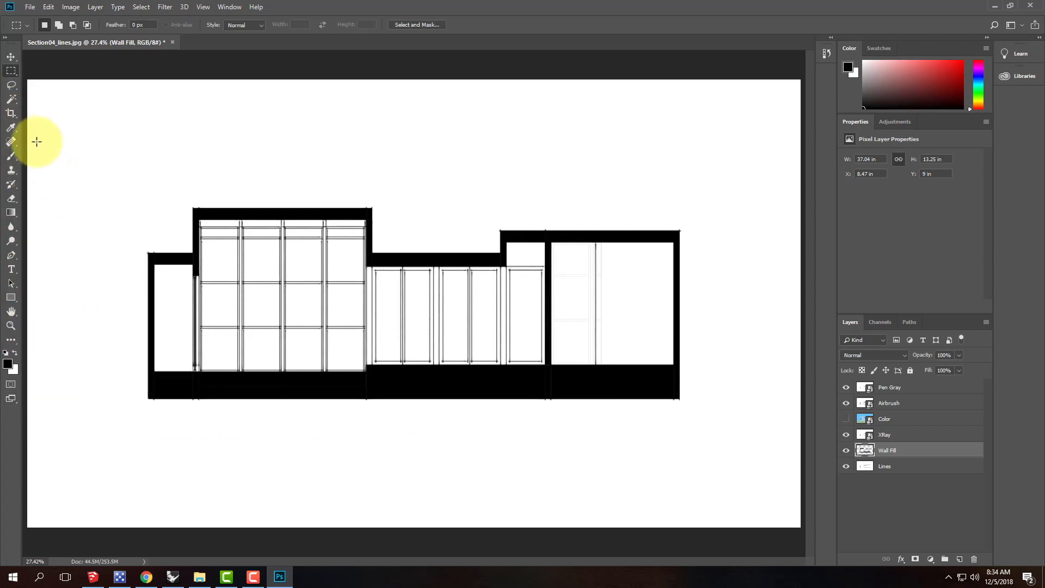
left_click(10, 87)
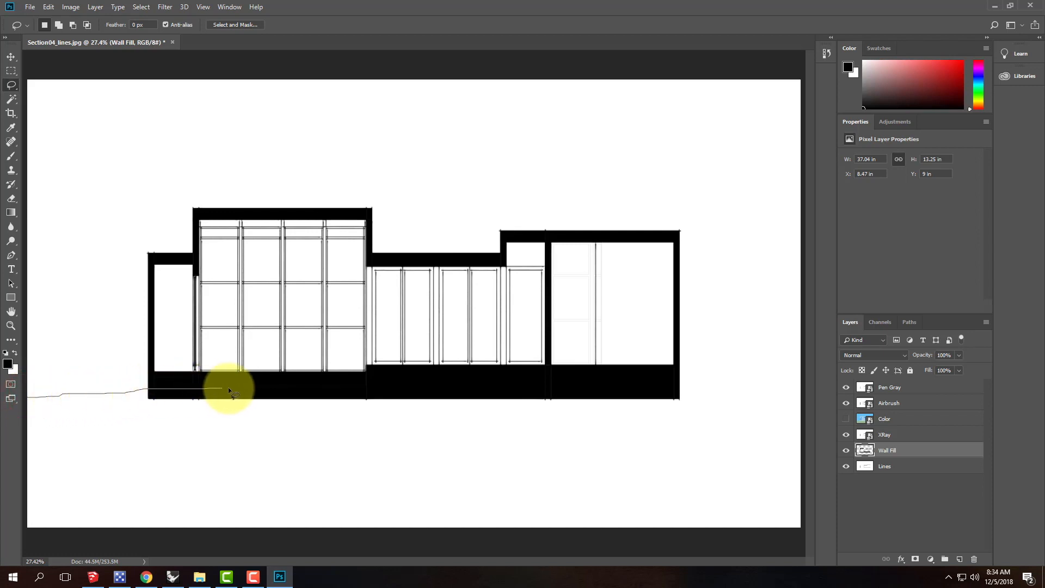
left_click_drag(228, 388, 263, 387)
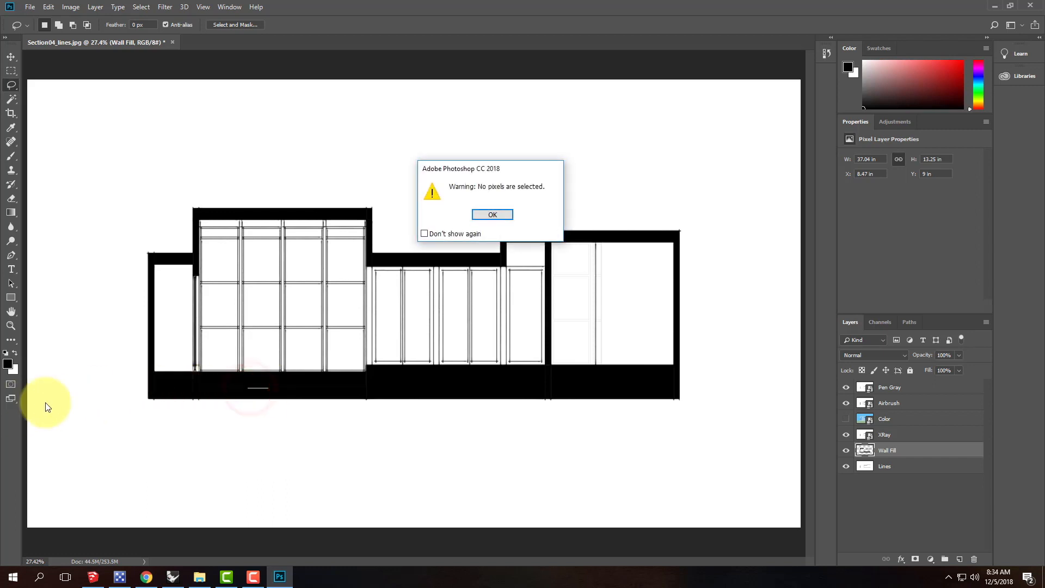
left_click(22, 400)
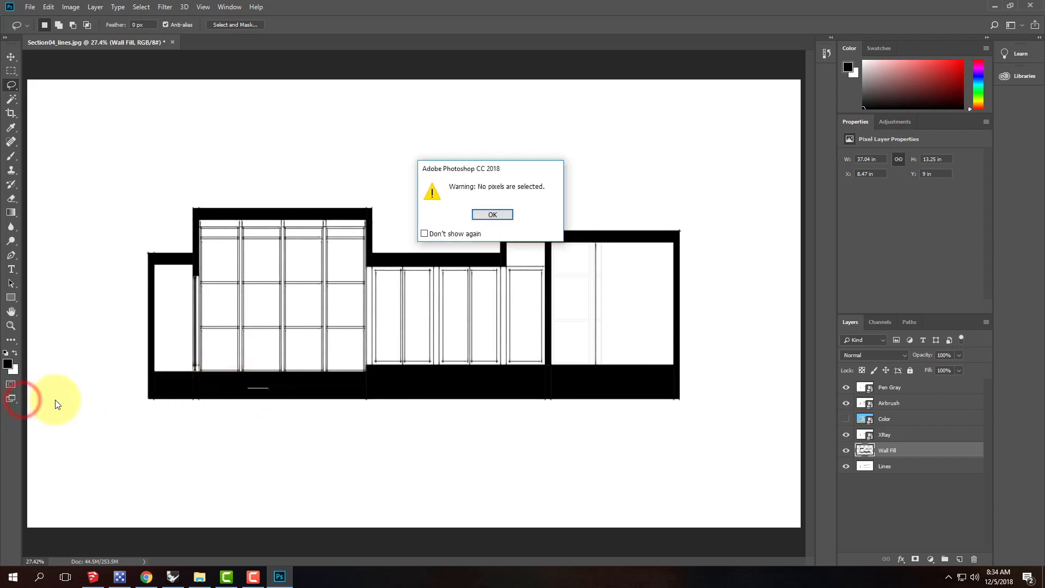
left_click(507, 216)
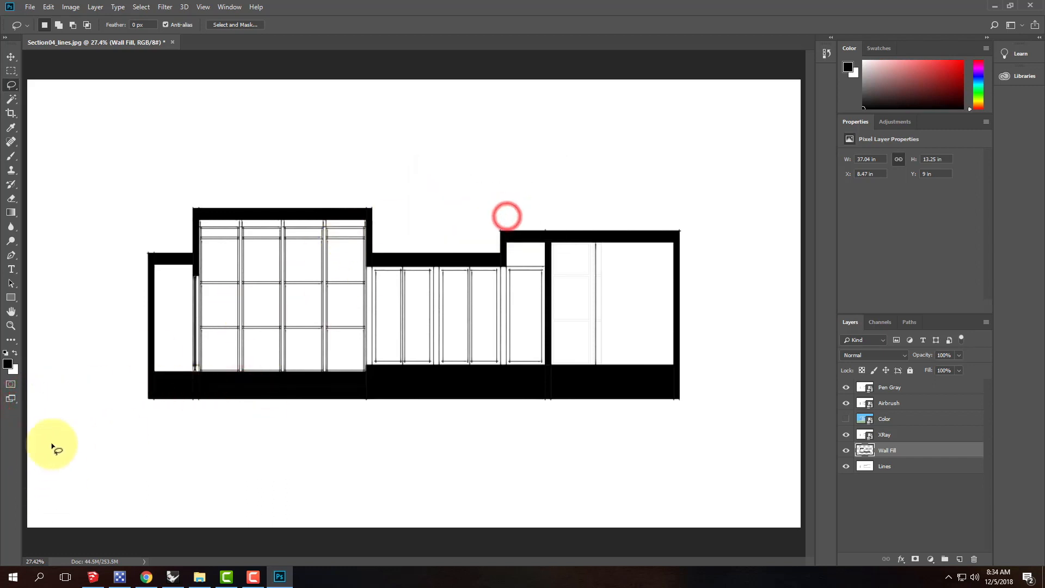
- Lasso the ground area below a slightly uneven line through the foundation, from the left canvas edge to the right and down to the bottom
left_click_drag(25, 401, 138, 392)
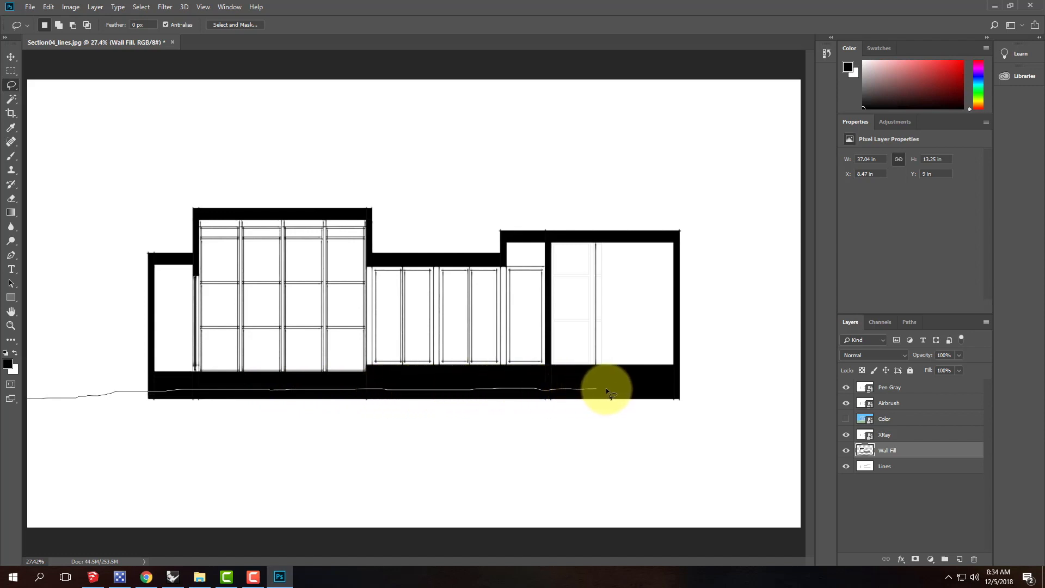
mouse_move(666, 390)
left_mouse_down()
mouse_move(797, 391)
mouse_move(800, 417)
left_mouse_up()
left_click_drag(803, 474, 801, 535)
mouse_move(154, 554)
left_mouse_down()
mouse_move(10, 542)
mouse_move(16, 481)
left_mouse_up()
left_click_drag(18, 421, 30, 403)
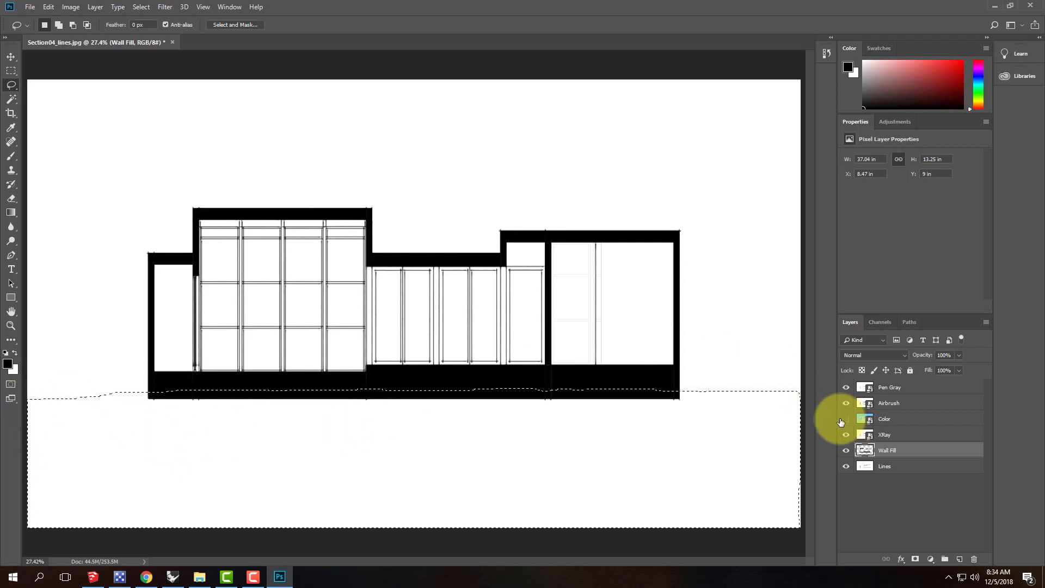
- Add the missed strip along the right canvas edge to the ground selection with the Lasso tool
key("shift")
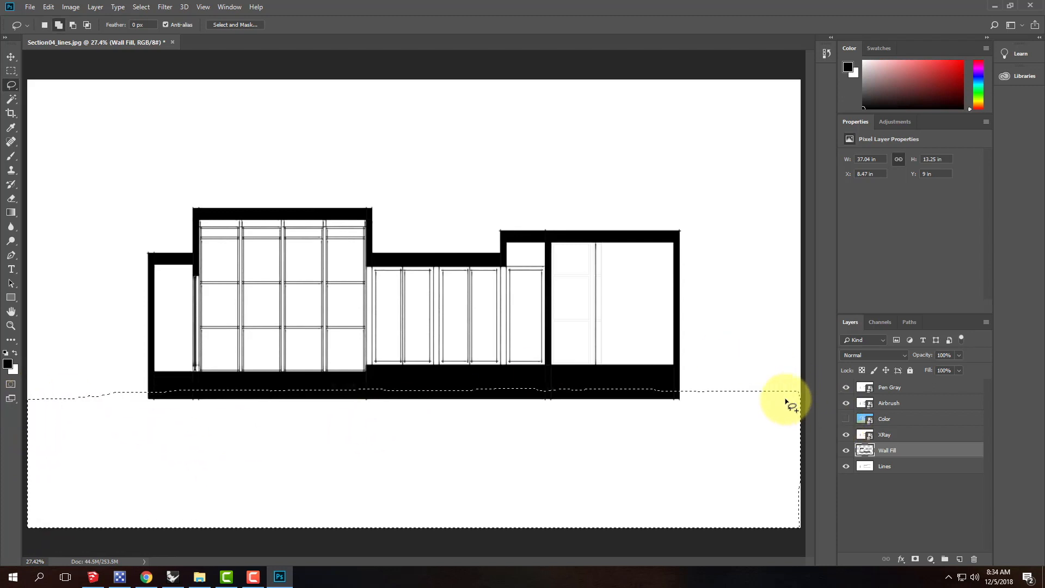
mouse_move(779, 395)
left_mouse_down()
mouse_move(808, 391)
mouse_move(809, 510)
left_mouse_up()
mouse_move(801, 546)
left_mouse_down()
mouse_move(759, 466)
mouse_move(781, 395)
left_mouse_up()
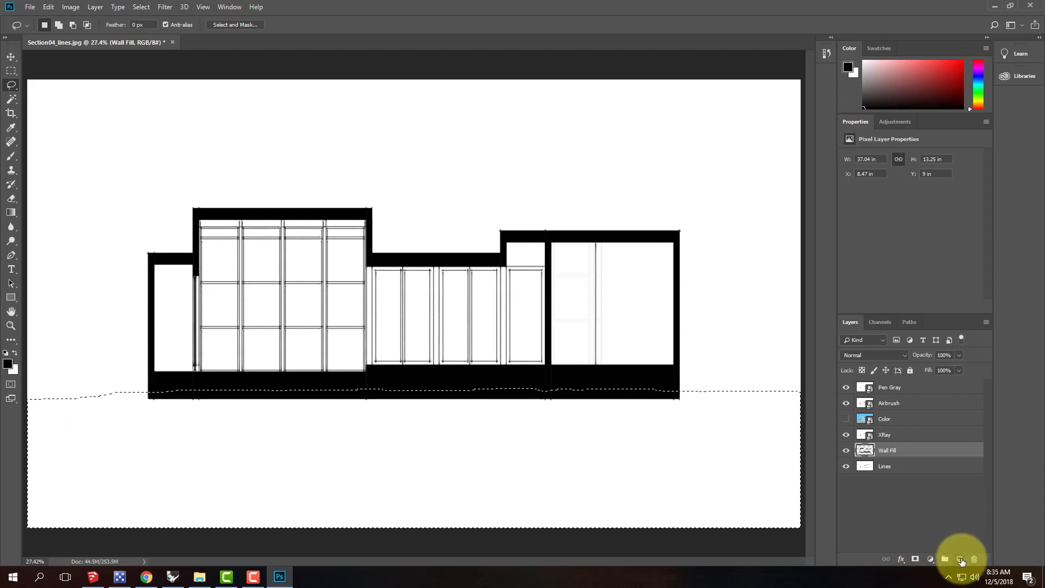
- Create a new layer above Wall Fill and name it Ground
left_click(960, 561)
double_click(890, 450)
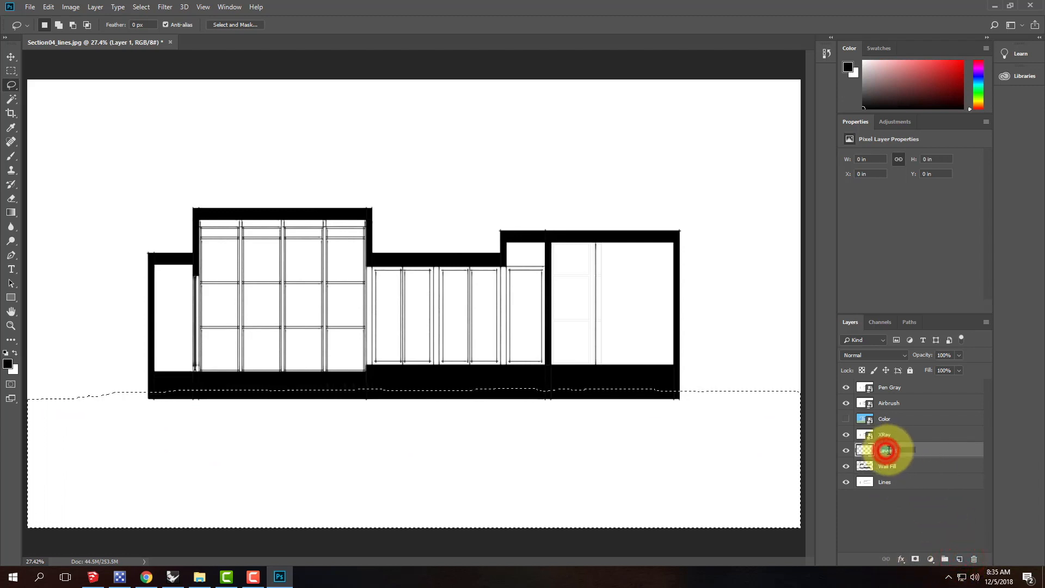
type("Griund")
key("Return")
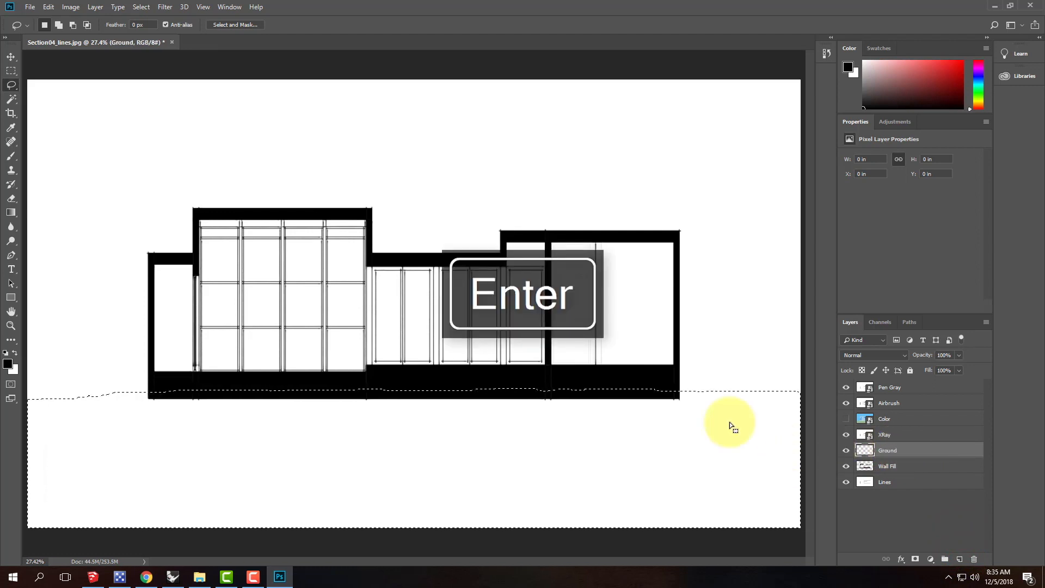
- Paint the entire ground selection solid black on the Ground layer with the Brush tool, then deselect it
left_click(11, 157)
mouse_move(165, 436)
left_mouse_down()
mouse_move(12, 431)
mouse_move(354, 406)
mouse_move(0, 499)
mouse_move(275, 533)
left_mouse_up()
mouse_move(11, 516)
left_mouse_down()
mouse_move(612, 414)
mouse_move(84, 453)
mouse_move(203, 470)
mouse_move(634, 478)
mouse_move(746, 504)
mouse_move(536, 538)
mouse_move(330, 520)
mouse_move(550, 505)
mouse_move(492, 475)
mouse_move(789, 463)
mouse_move(901, 426)
mouse_move(677, 427)
mouse_move(768, 412)
mouse_move(564, 415)
mouse_move(931, 429)
mouse_move(894, 509)
mouse_move(733, 424)
mouse_move(102, 421)
mouse_move(8, 470)
mouse_move(82, 566)
left_mouse_up()
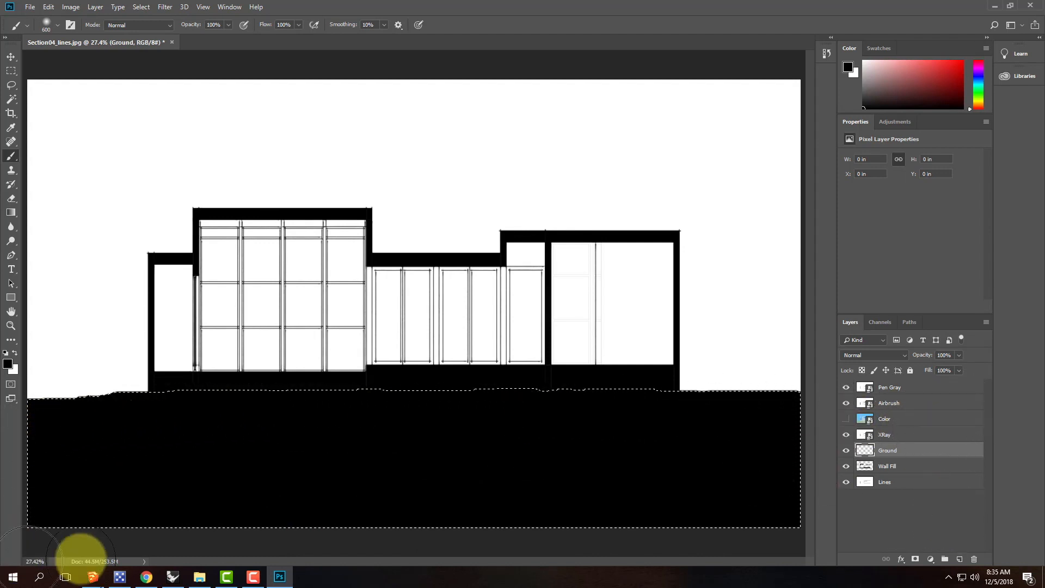
left_click(11, 71)
left_click(110, 141)
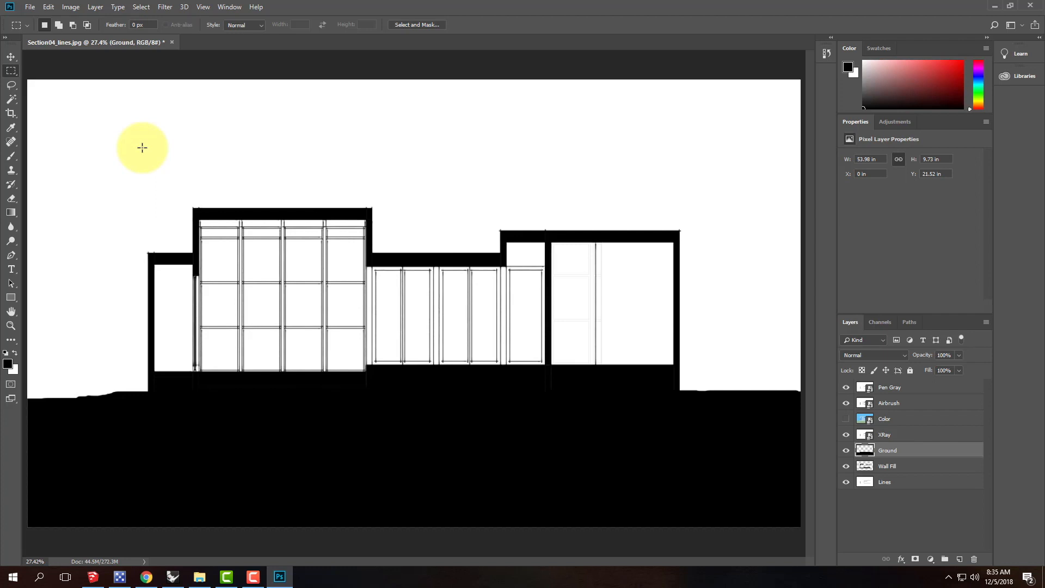
- With the Clone Stamp tool active at the terrain's left end, restore the Legacy Brushes set to the brush presets
key("ctrl+equal")
key("ctrl+equal")
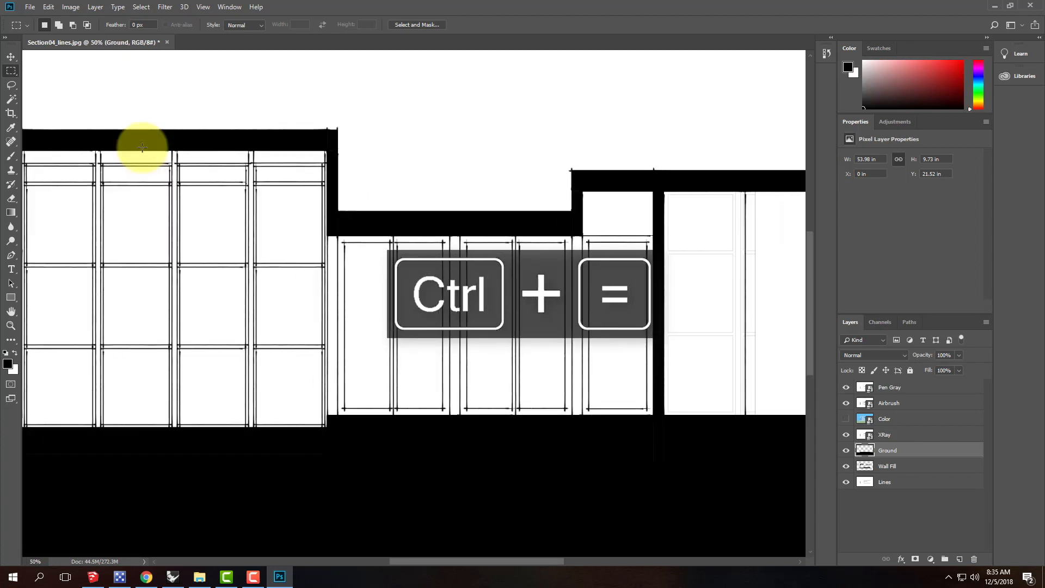
left_click_drag(233, 352, 695, 222)
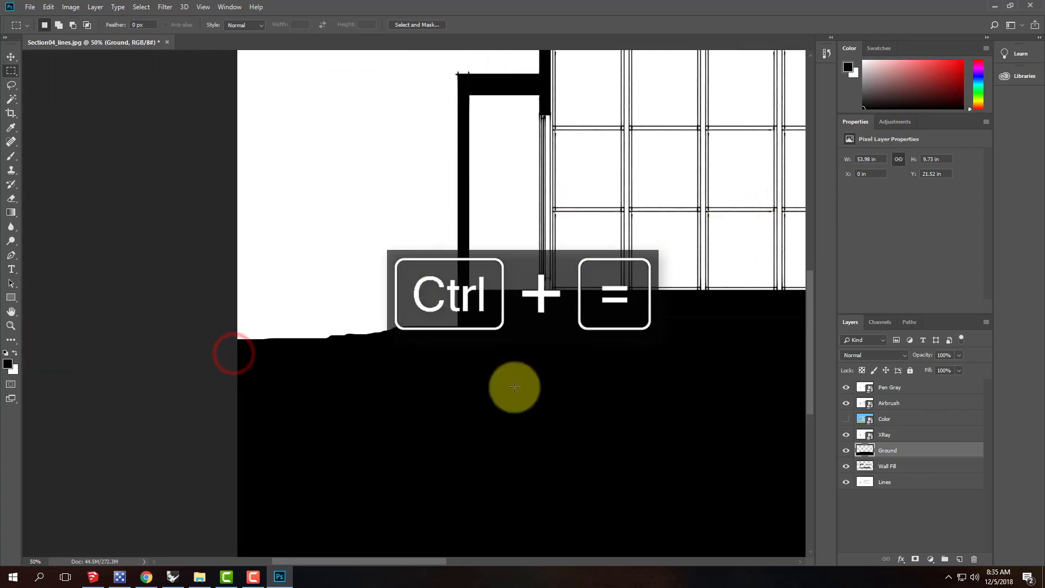
left_click(10, 172)
left_click(45, 169)
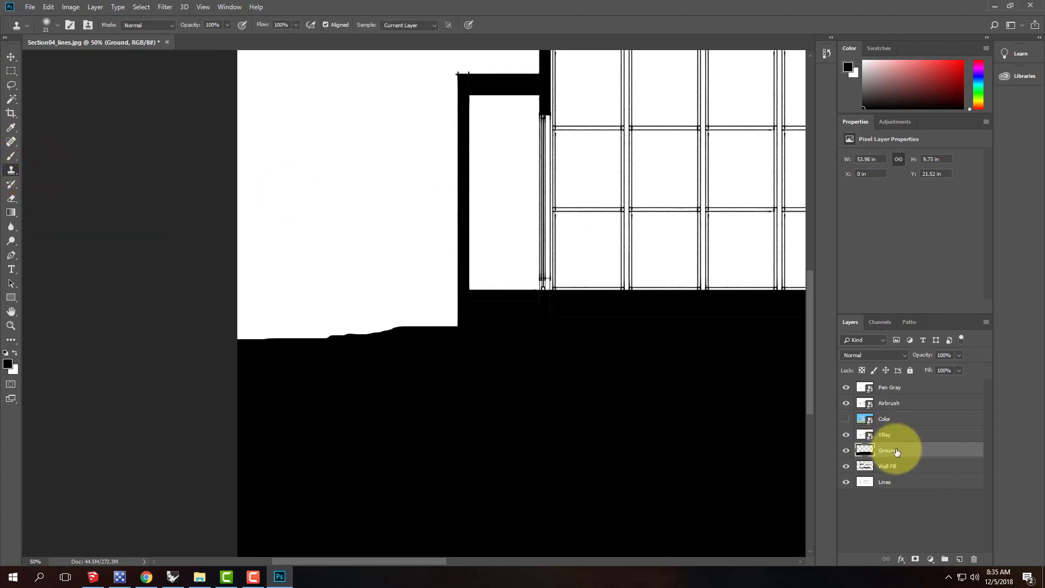
left_click(58, 25)
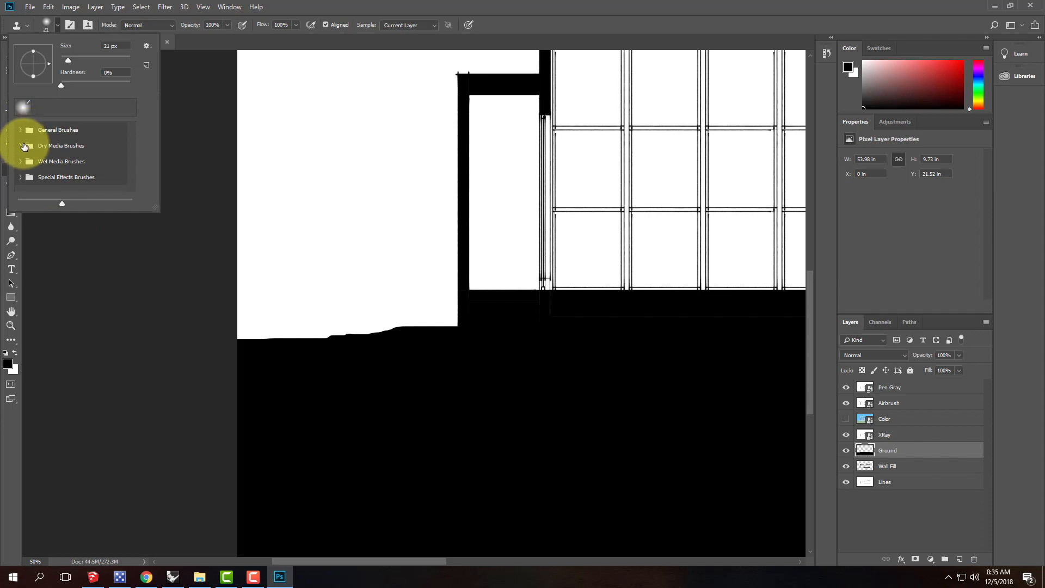
left_click(146, 47)
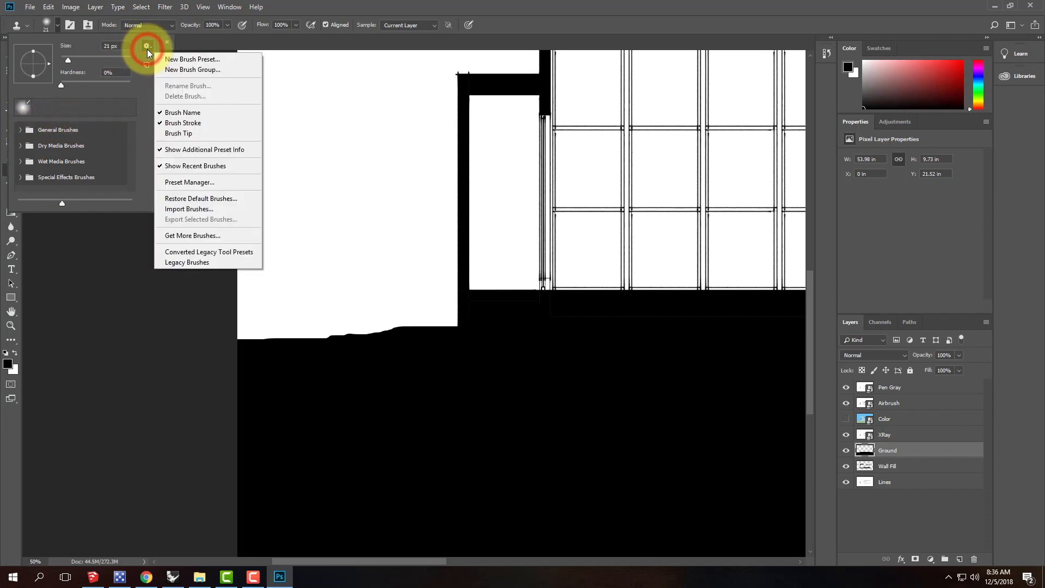
left_click(185, 261)
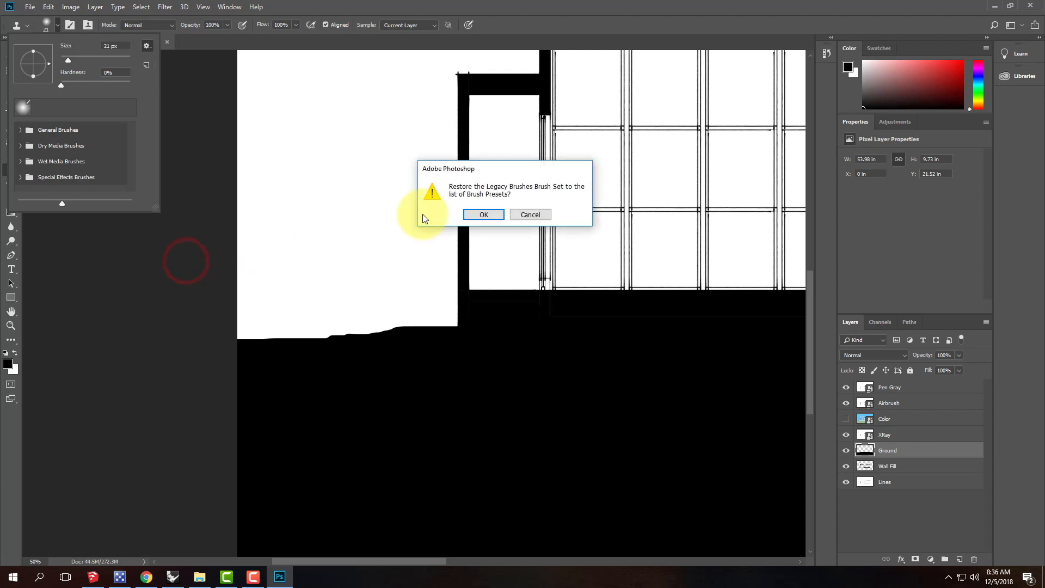
left_click(484, 214)
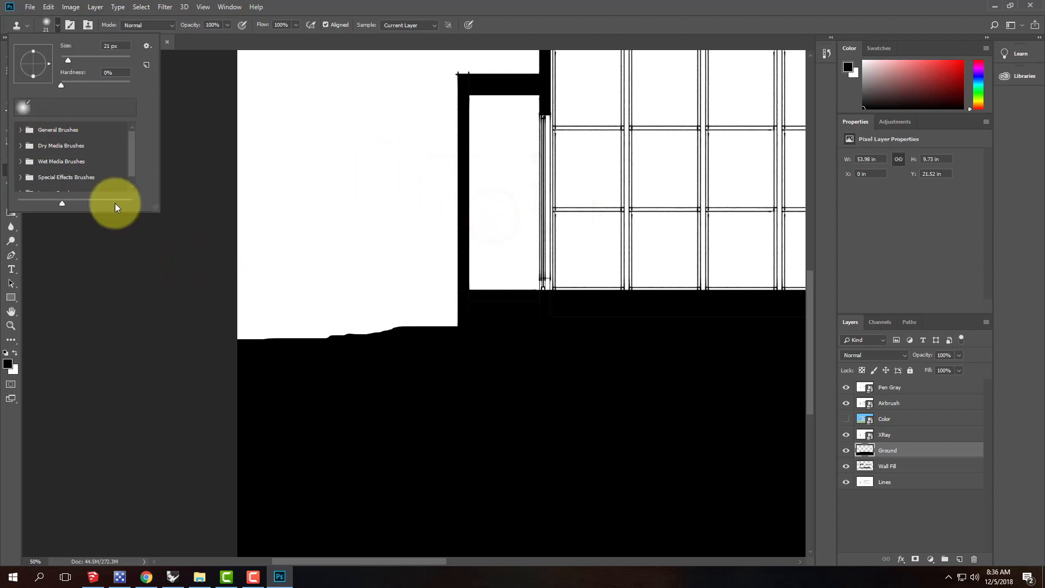
- Expand the Legacy Brushes set in the brush presets and look through its Default Brushes folder
left_click_drag(130, 162, 131, 185)
left_click(20, 184)
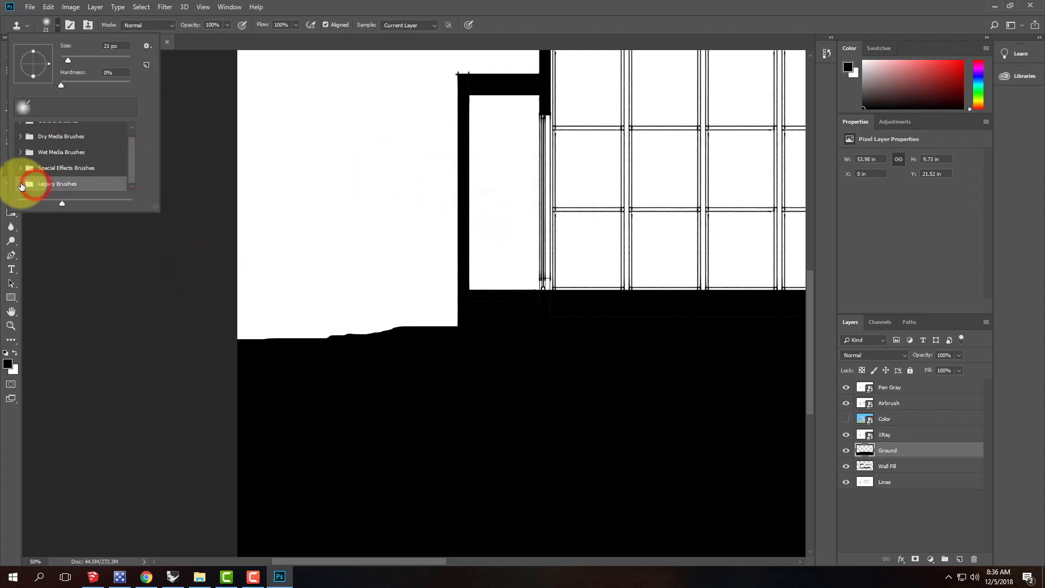
mouse_move(133, 139)
left_mouse_down()
mouse_move(132, 181)
mouse_move(136, 148)
left_mouse_up()
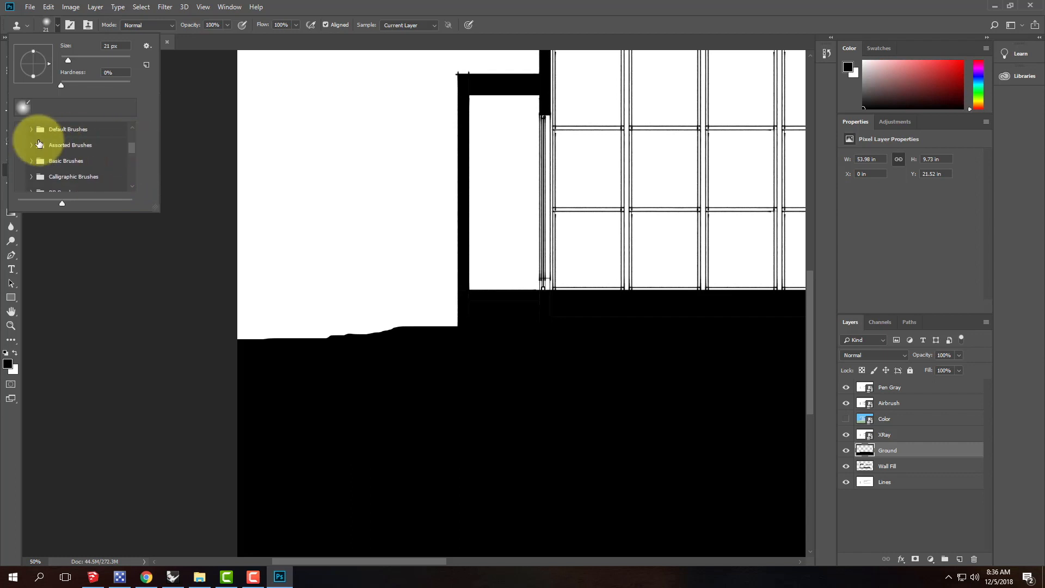
left_click(32, 130)
scroll(82, 163, "down", 1)
scroll(81, 162, "down", 6)
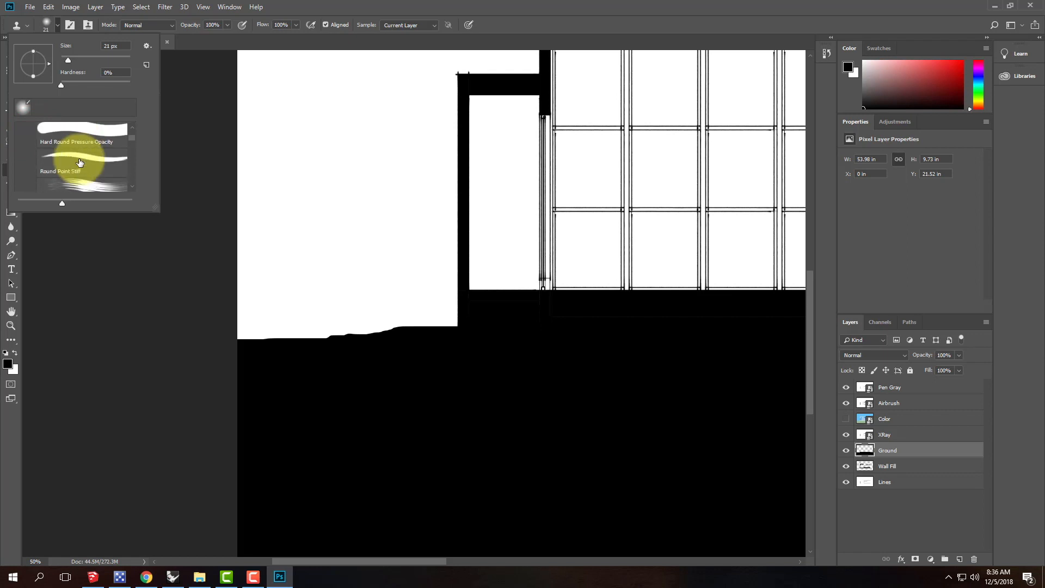
scroll(81, 161, "down", 8)
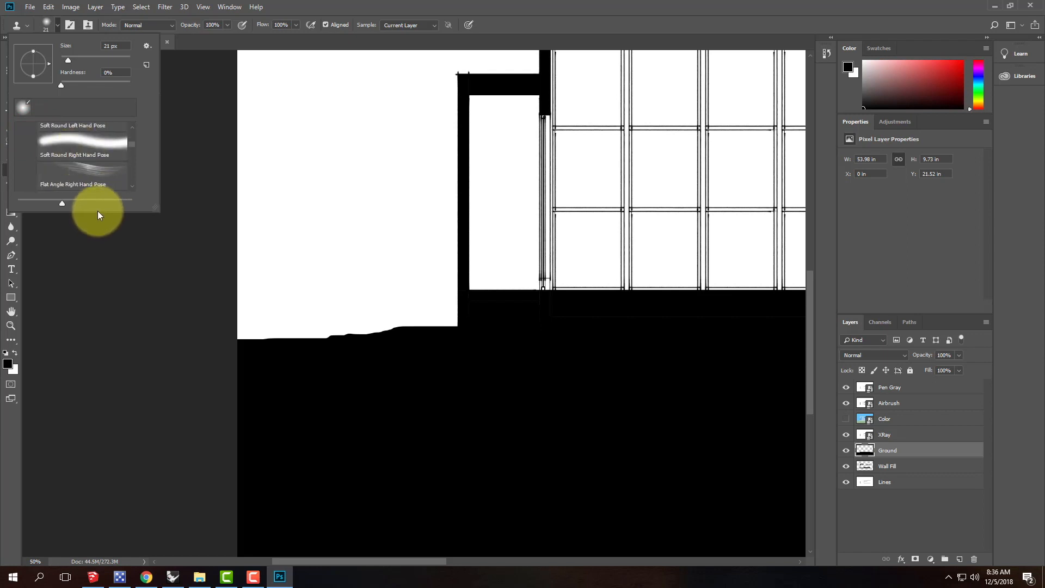
- Enlarge the brush preset picker and review the remaining Default Brushes and the list of legacy brush folders
left_click_drag(155, 208, 323, 508)
scroll(191, 330, "down", 5)
scroll(191, 329, "down", 10)
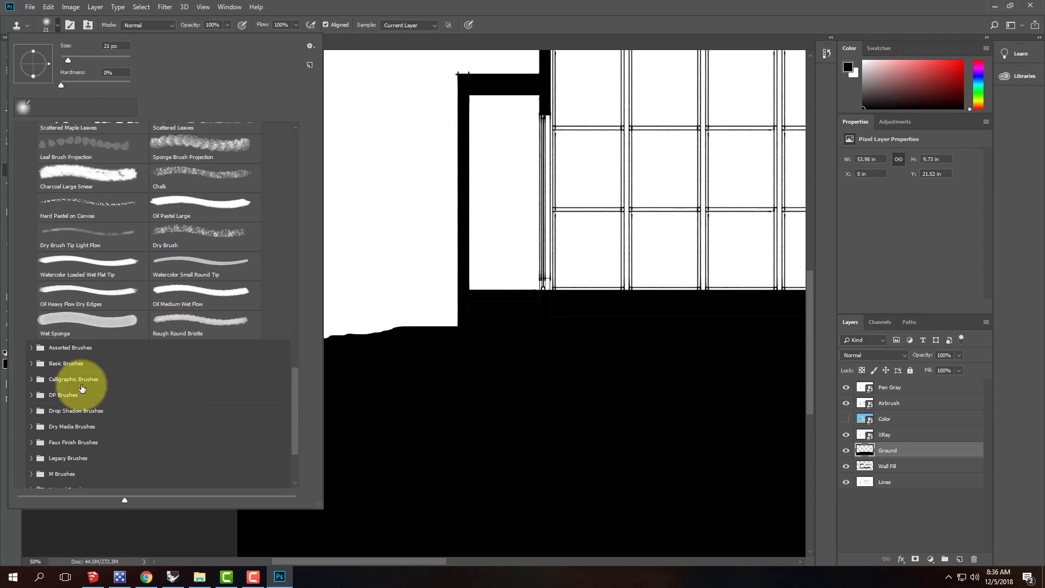
scroll(135, 364, "down", 2)
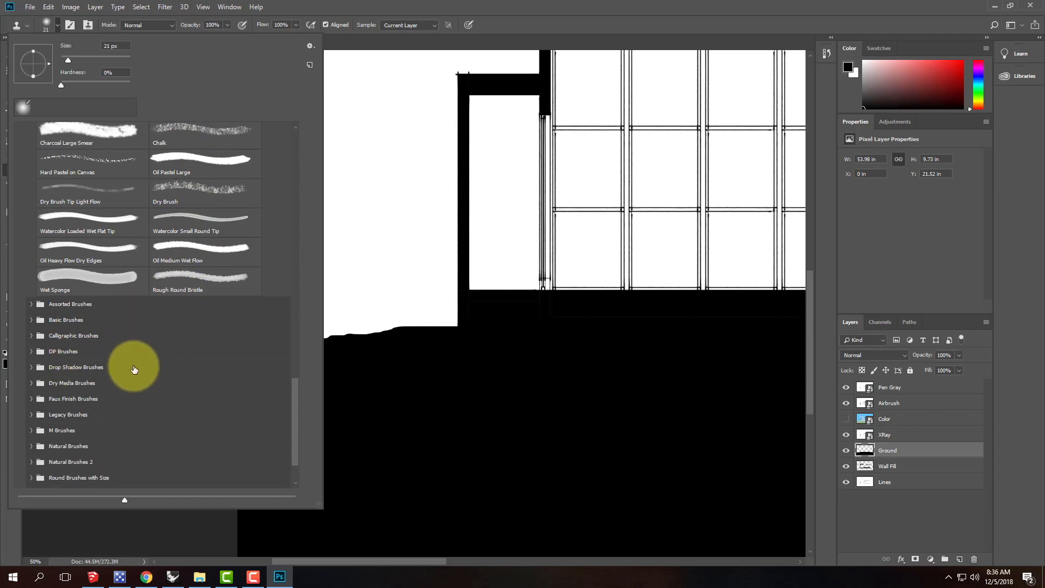
scroll(135, 369, "down", 1)
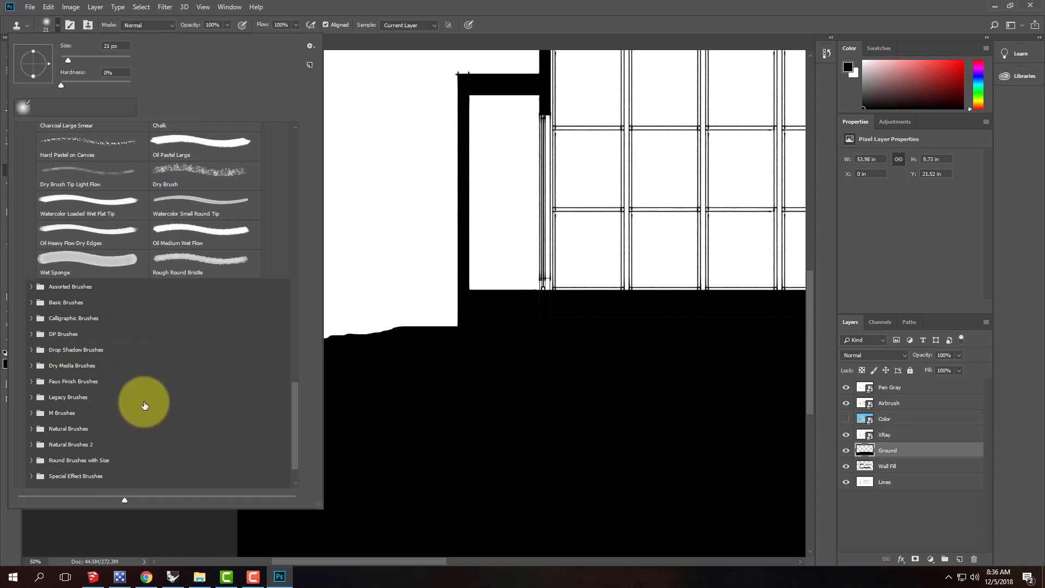
- Expand the Legacy Brushes subfolder inside the restored set and examine its presets from Circle 1 to Triangle - Dots
left_click(33, 398)
scroll(145, 381, "down", 7)
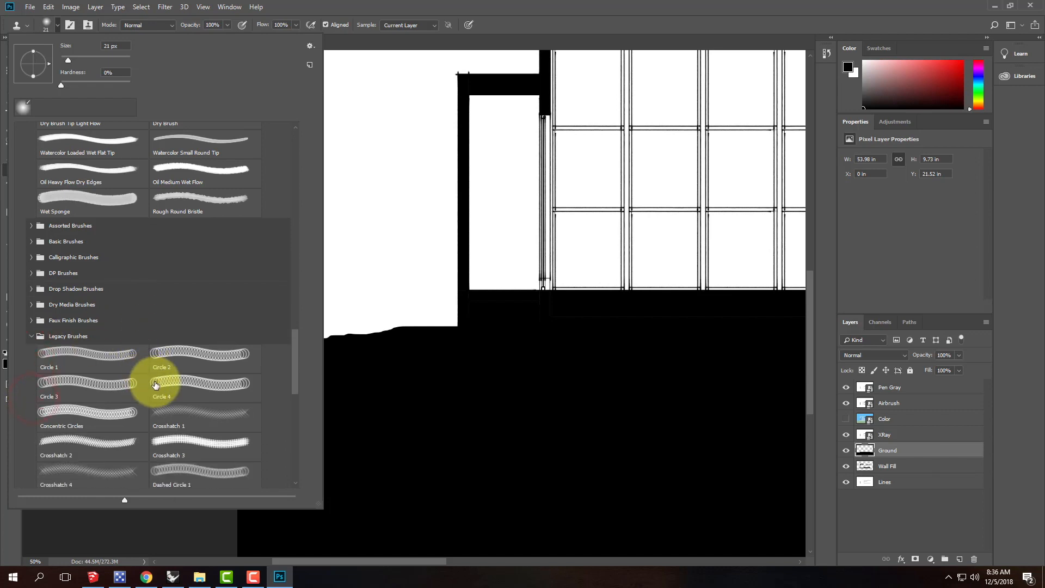
scroll(207, 392, "down", 10)
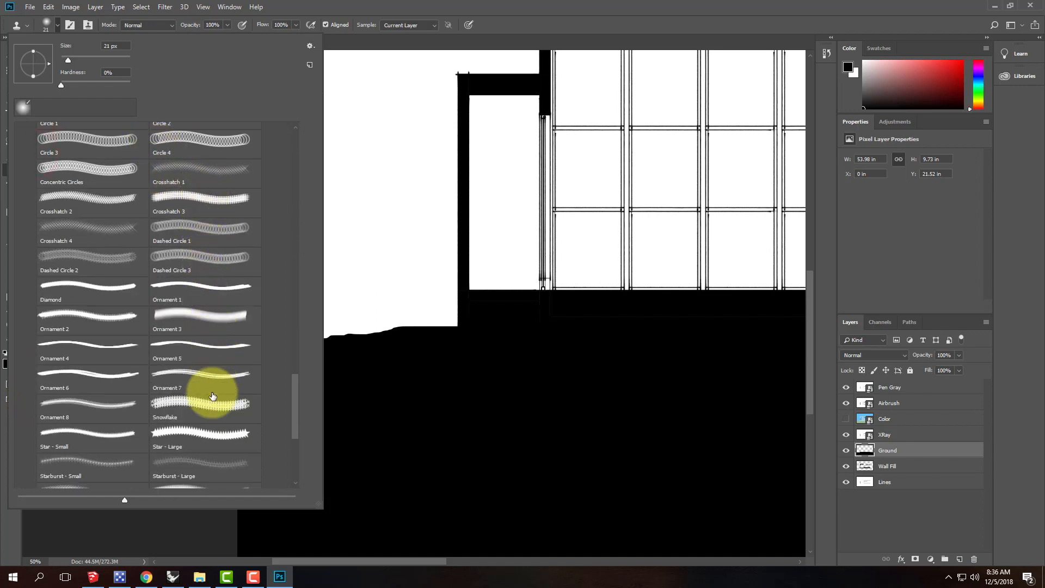
scroll(212, 396, "down", 2)
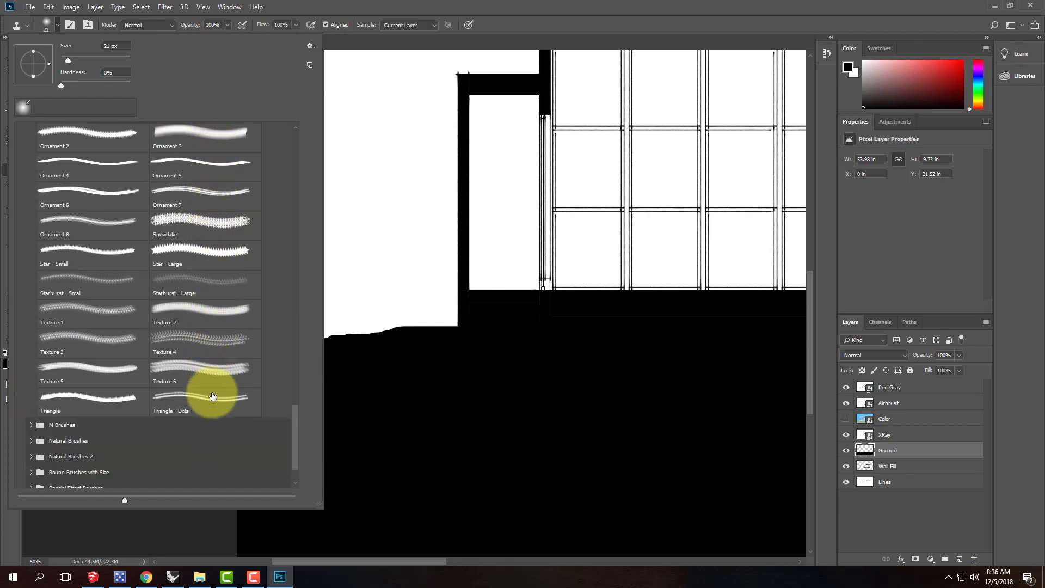
scroll(212, 395, "down", 2)
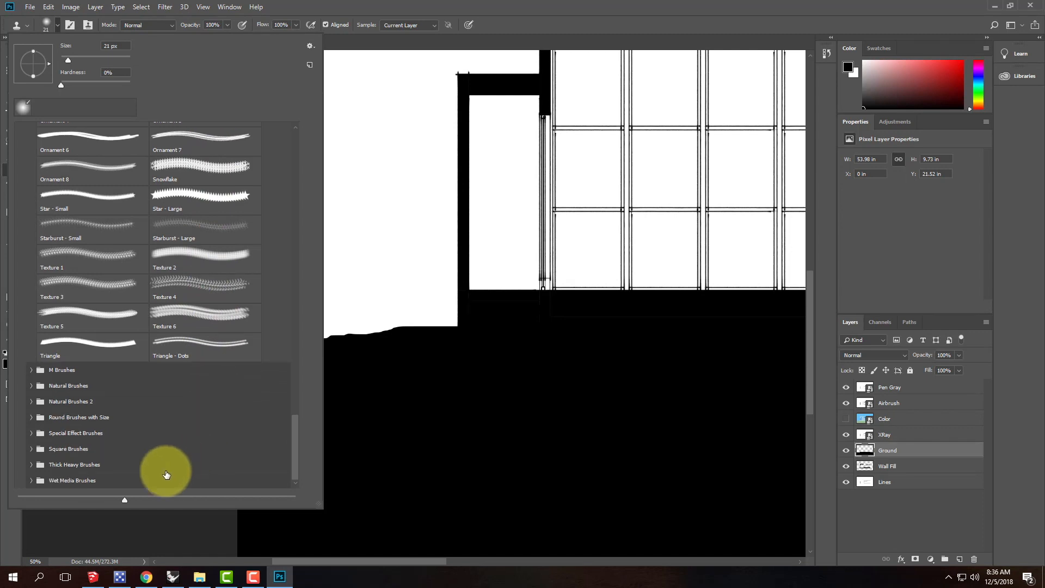
- Expand the Special Effect Brushes folder and examine its brush presets
left_click(31, 433)
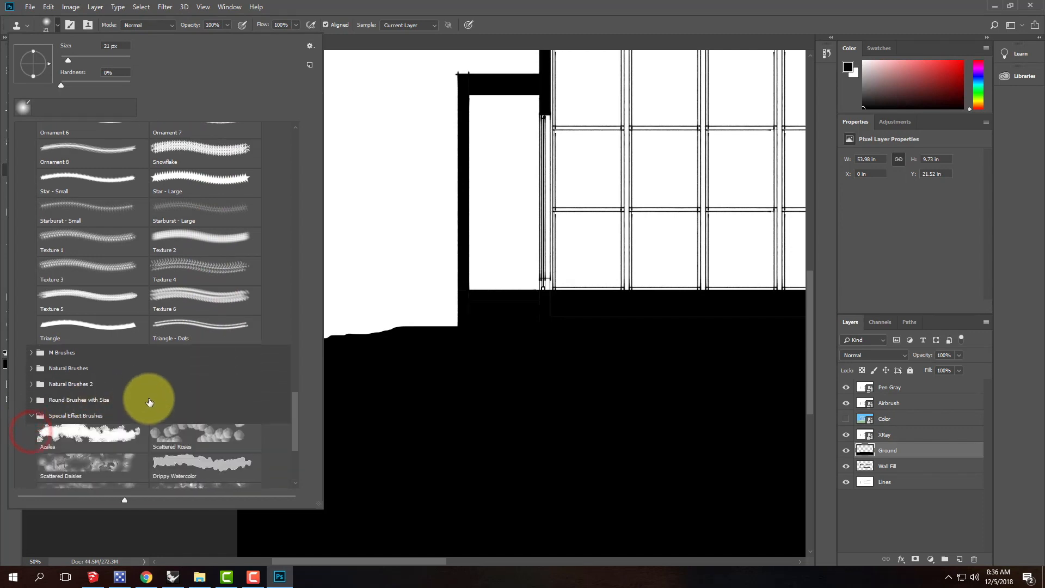
scroll(261, 362, "down", 5)
scroll(276, 361, "down", 3)
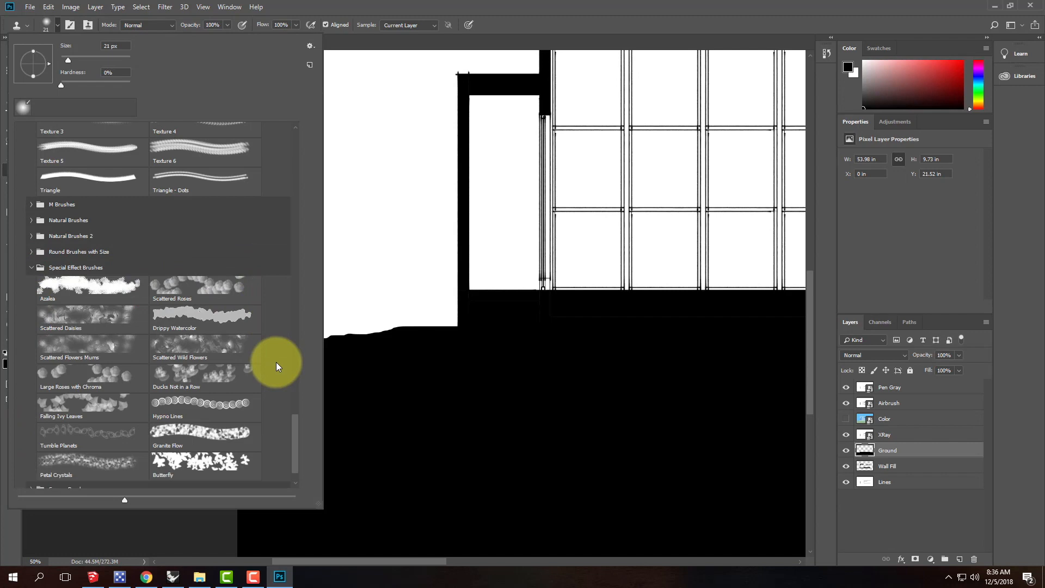
scroll(240, 394, "up", 6)
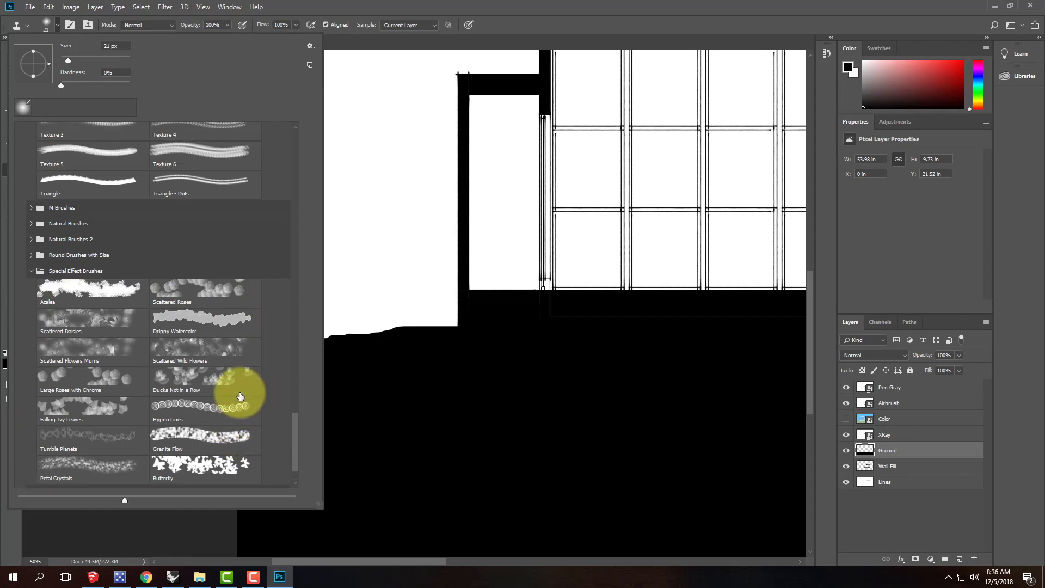
- Expand the Assorted, Basic and Faux Finish Brushes folders and examine their brush presets
mouse_move(296, 420)
left_mouse_down()
mouse_move(308, 308)
mouse_move(306, 329)
left_mouse_up()
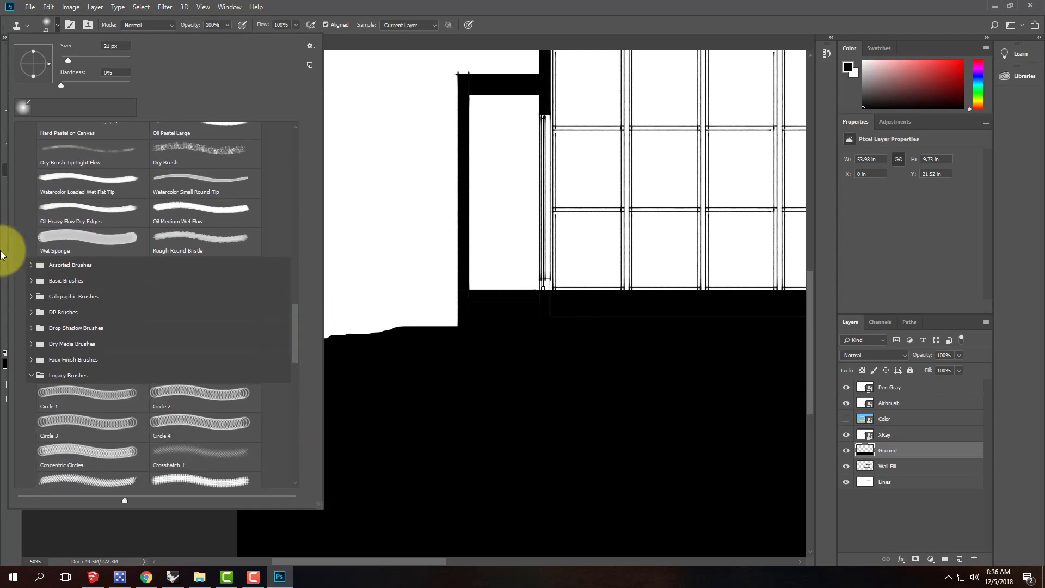
left_click(26, 265)
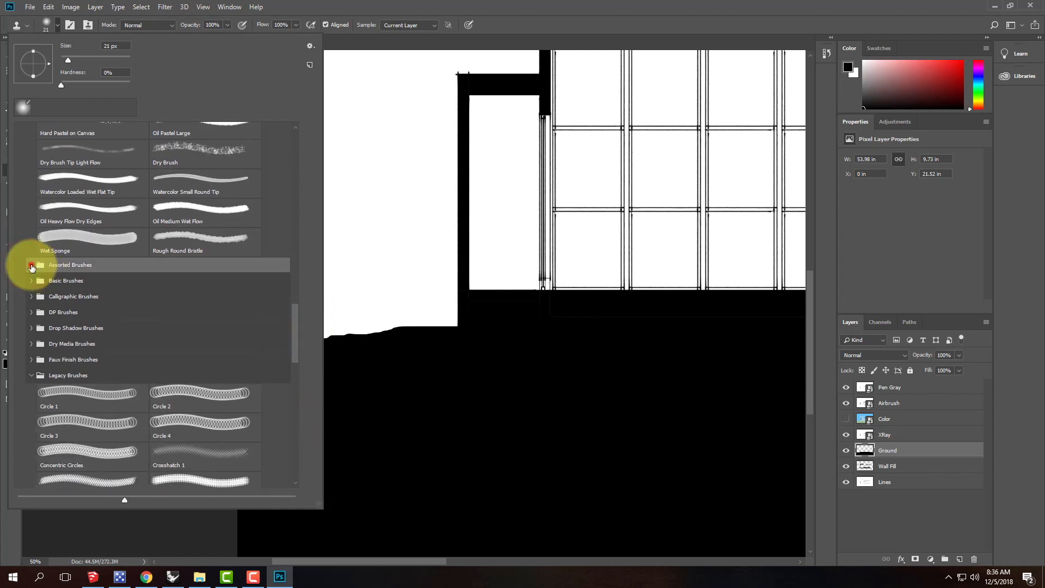
left_click(31, 266)
left_click_drag(298, 295, 293, 361)
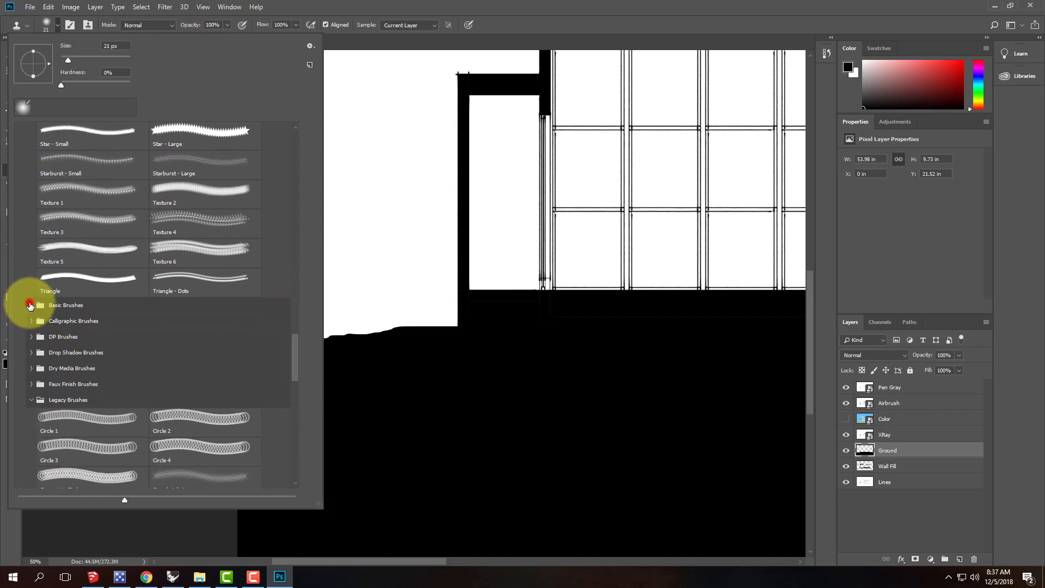
left_click(30, 305)
left_click_drag(295, 312, 299, 393)
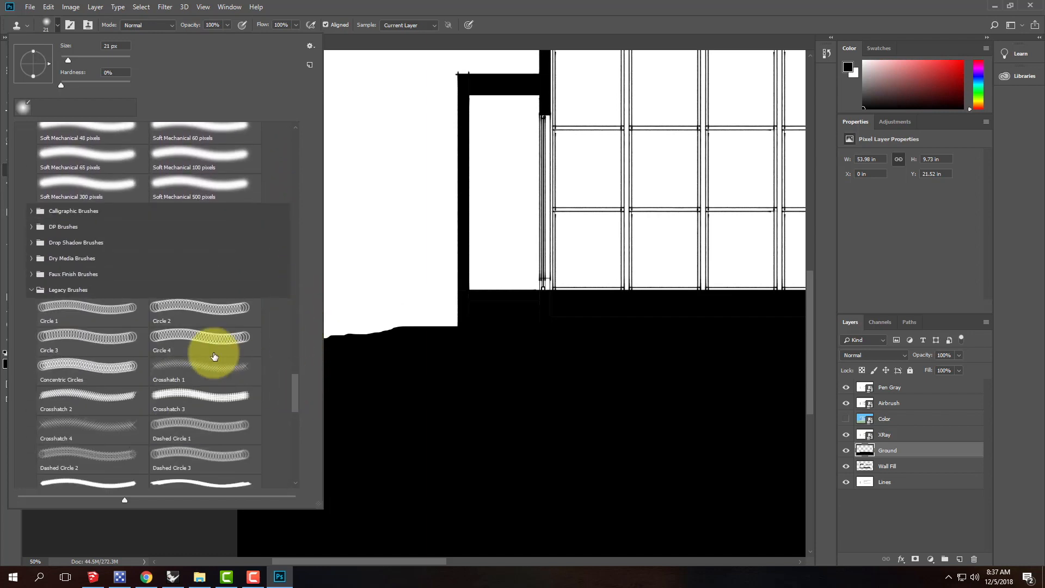
left_click(30, 272)
left_click_drag(298, 367, 299, 472)
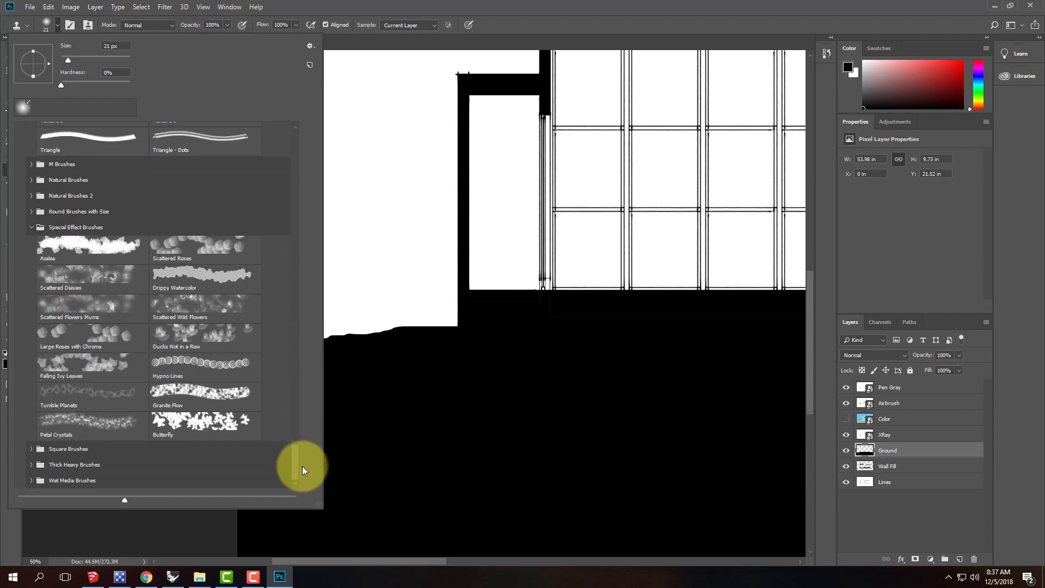
- Expand the Natural Brushes 2, Natural Brushes and M Brushes folders and look through their presets
left_click_drag(295, 454, 293, 433)
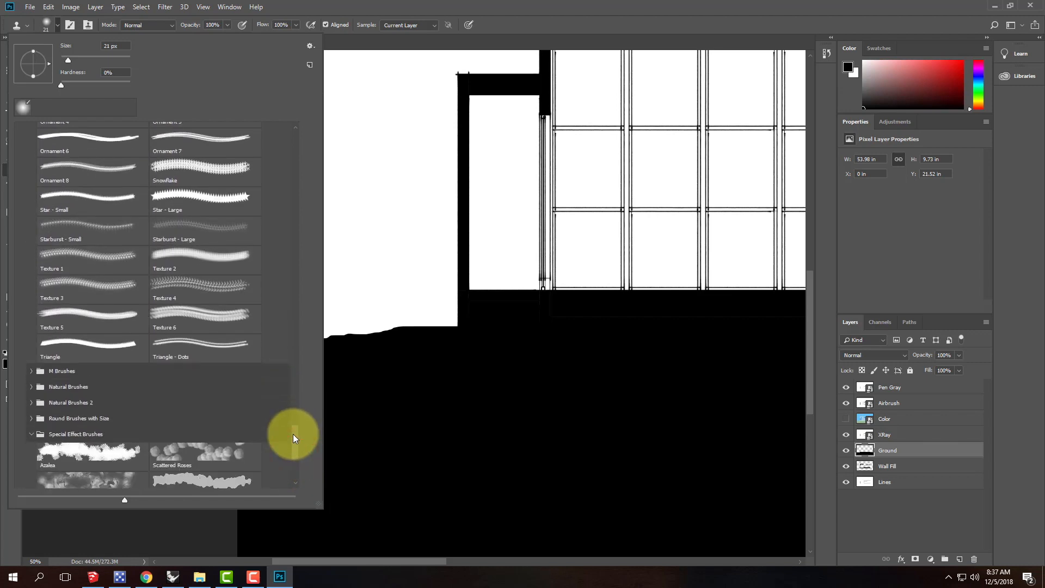
left_click(31, 402)
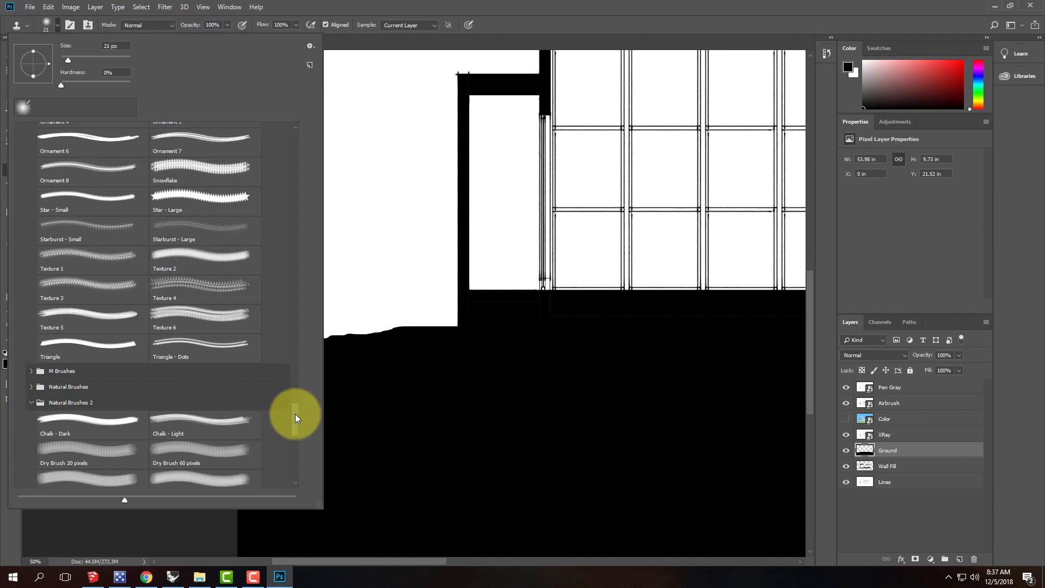
mouse_move(295, 416)
left_mouse_down()
mouse_move(298, 451)
mouse_move(295, 409)
left_mouse_up()
left_click(33, 384)
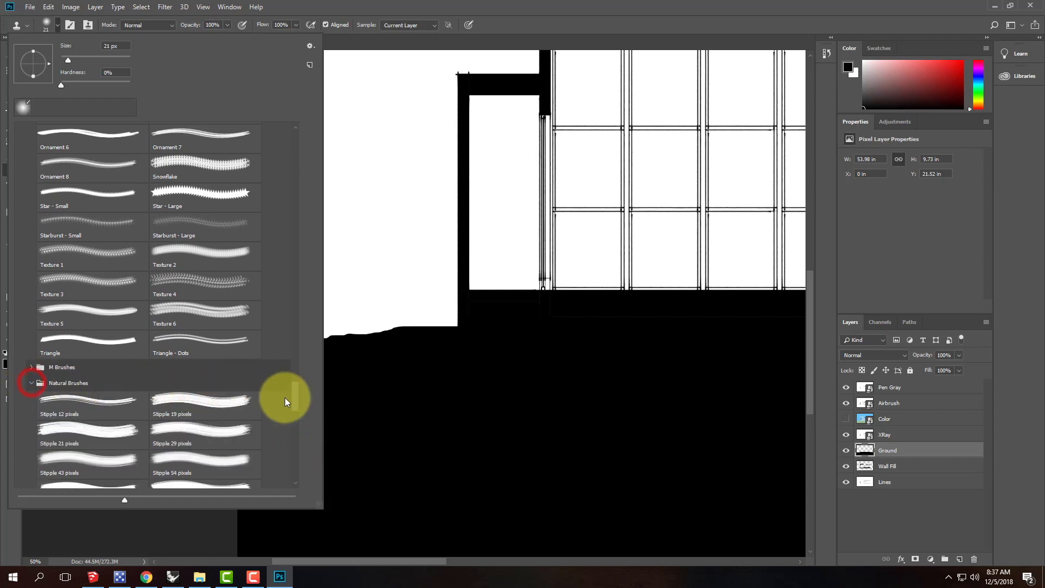
mouse_move(296, 391)
left_mouse_down()
mouse_move(298, 419)
mouse_move(299, 385)
mouse_move(303, 394)
left_mouse_up()
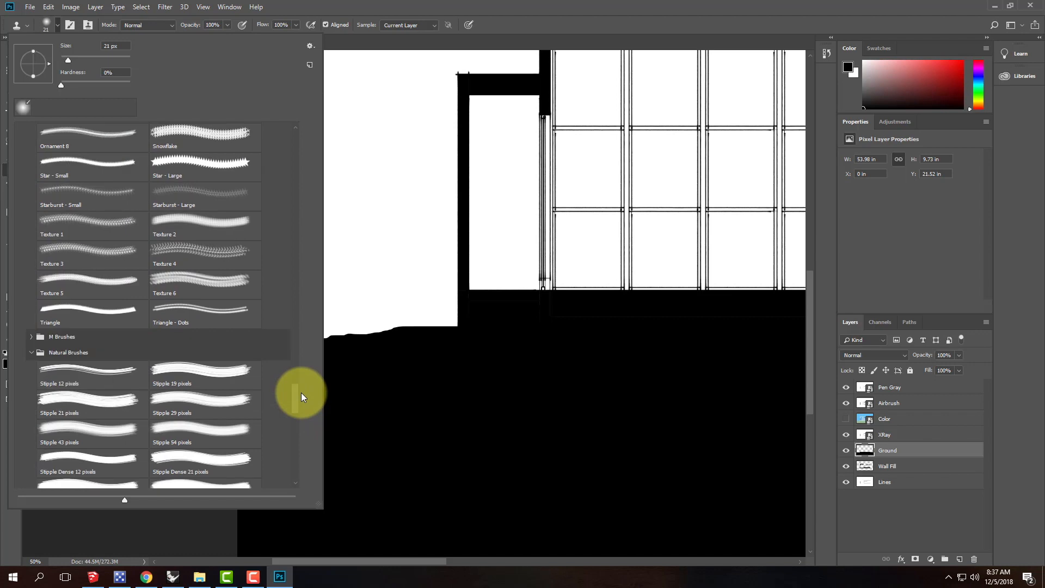
left_click(32, 336)
mouse_move(299, 353)
left_mouse_down()
mouse_move(300, 413)
mouse_move(308, 106)
left_mouse_up()
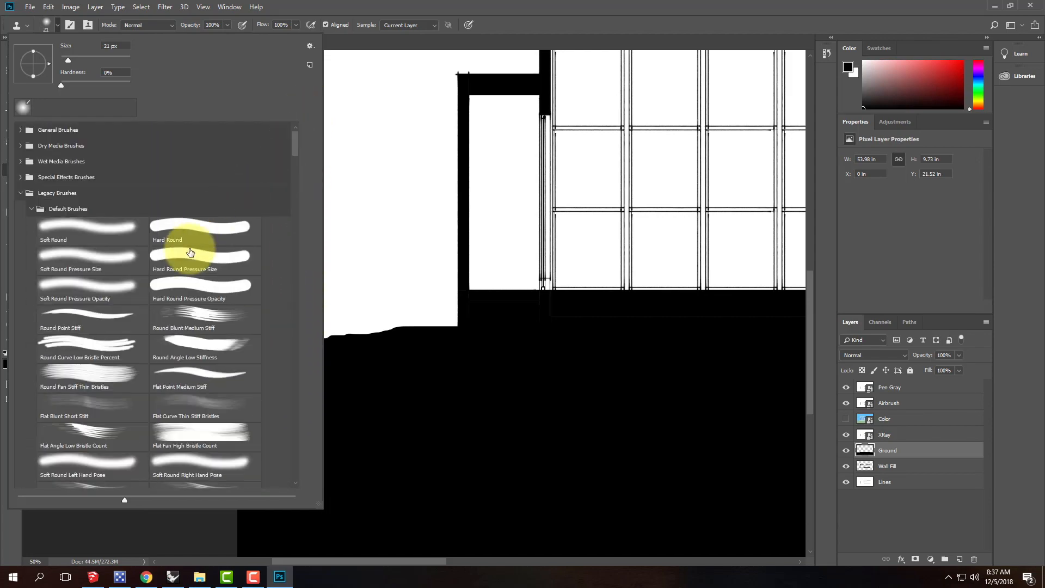
- Expand the Drop Shadow Brushes and Calligraphic Brushes folders and examine their presets
left_click_drag(293, 146, 292, 218)
left_click_drag(295, 235, 305, 305)
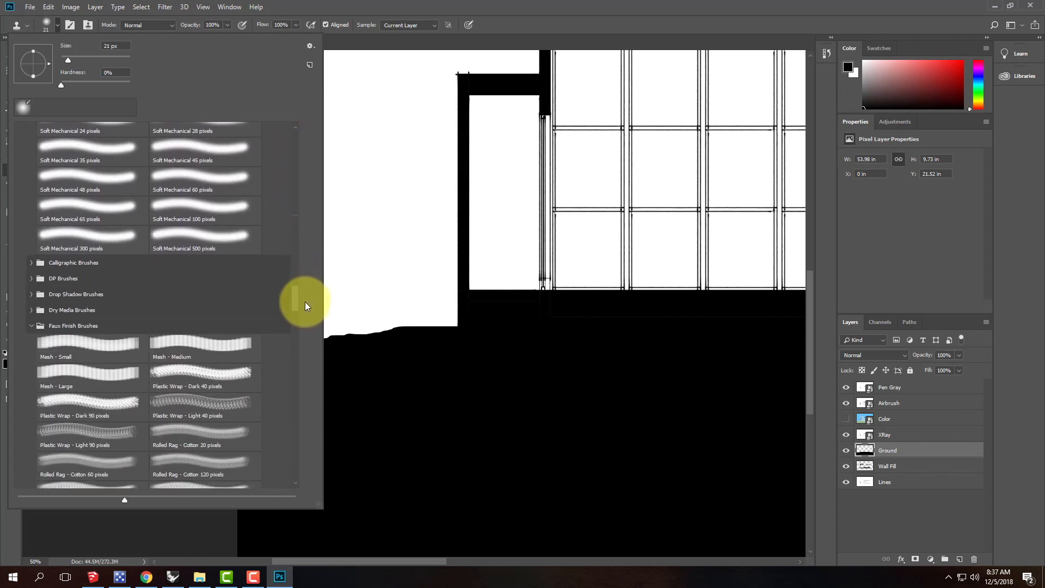
left_click(31, 294)
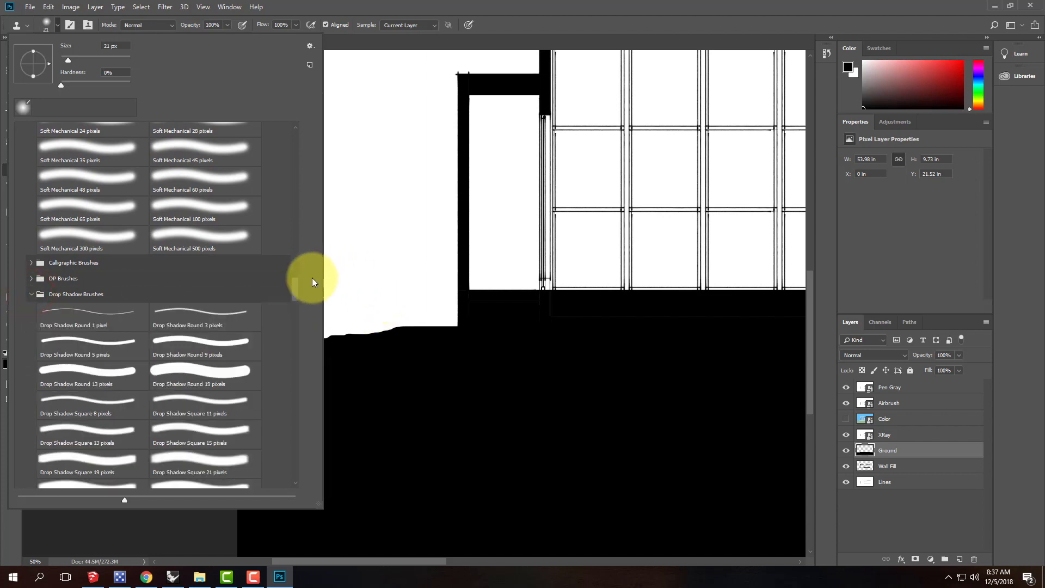
left_click(30, 265)
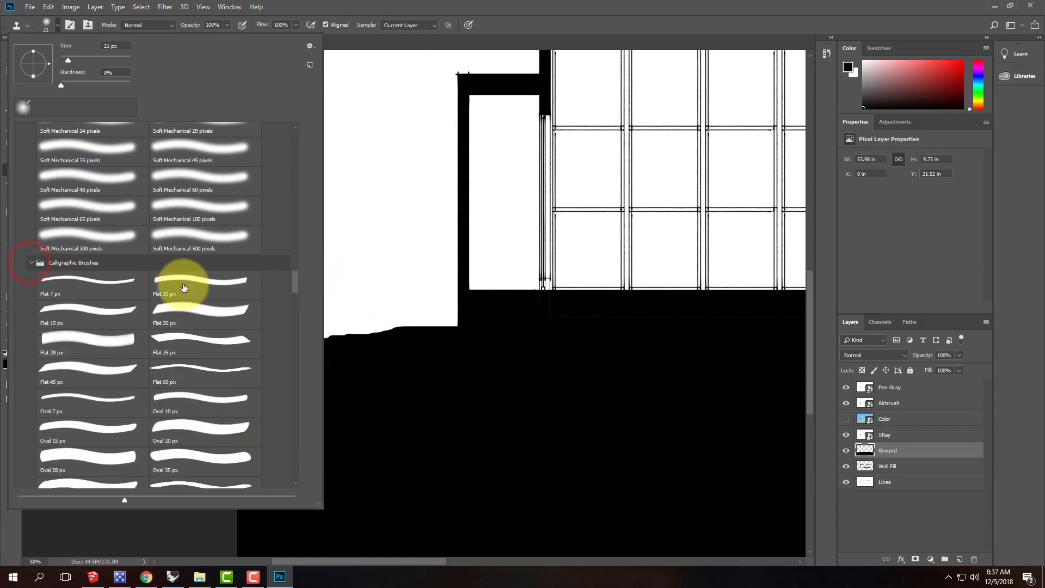
scroll(187, 285, "down", 3)
scroll(183, 289, "down", 3)
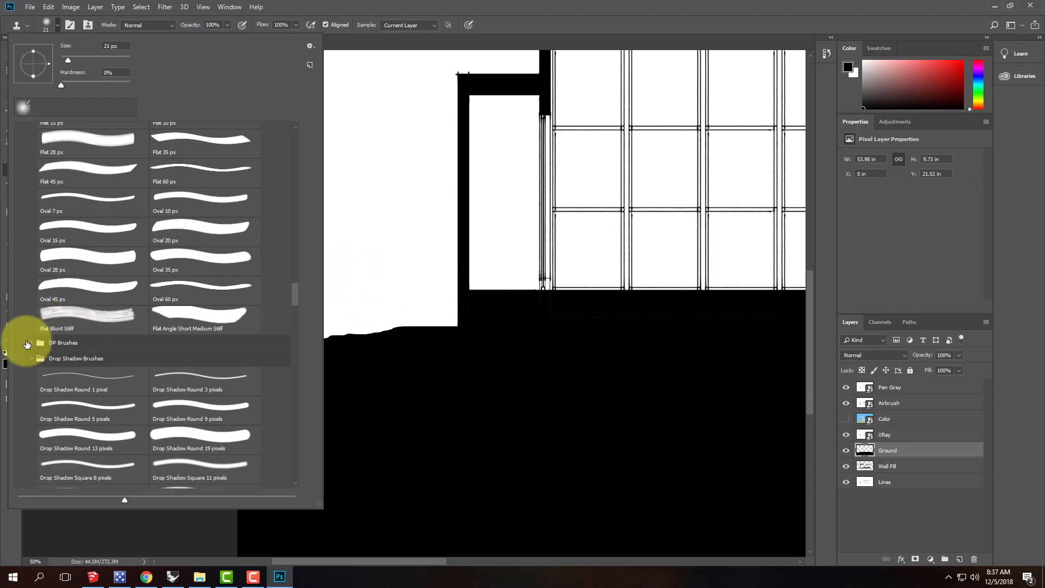
- Expand the DP Brushes and Dry Media Brushes folders and examine the presets from there down to Special Effect Brushes
left_click(42, 344)
scroll(151, 274, "down", 5)
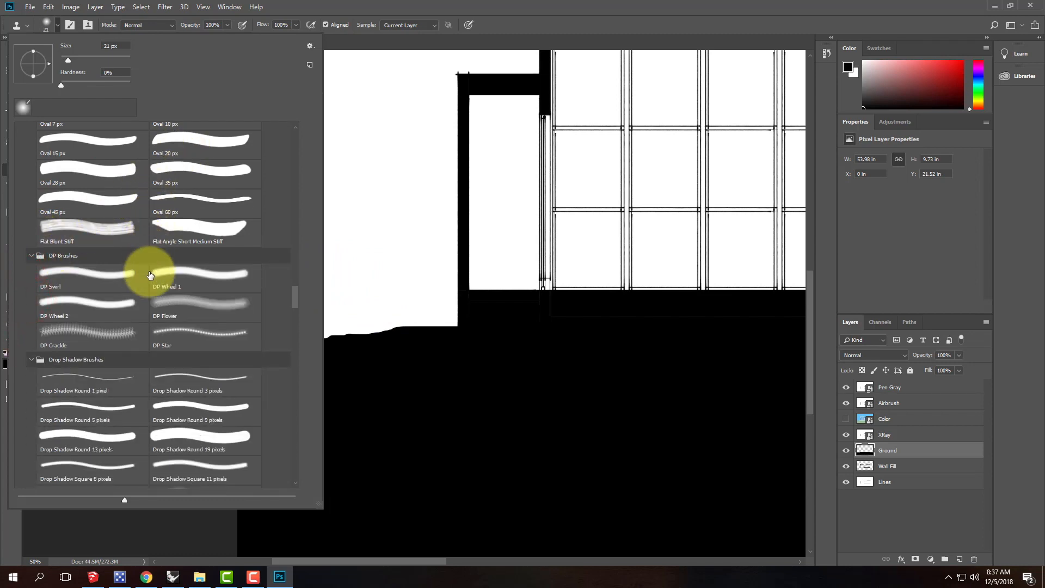
scroll(151, 275, "down", 8)
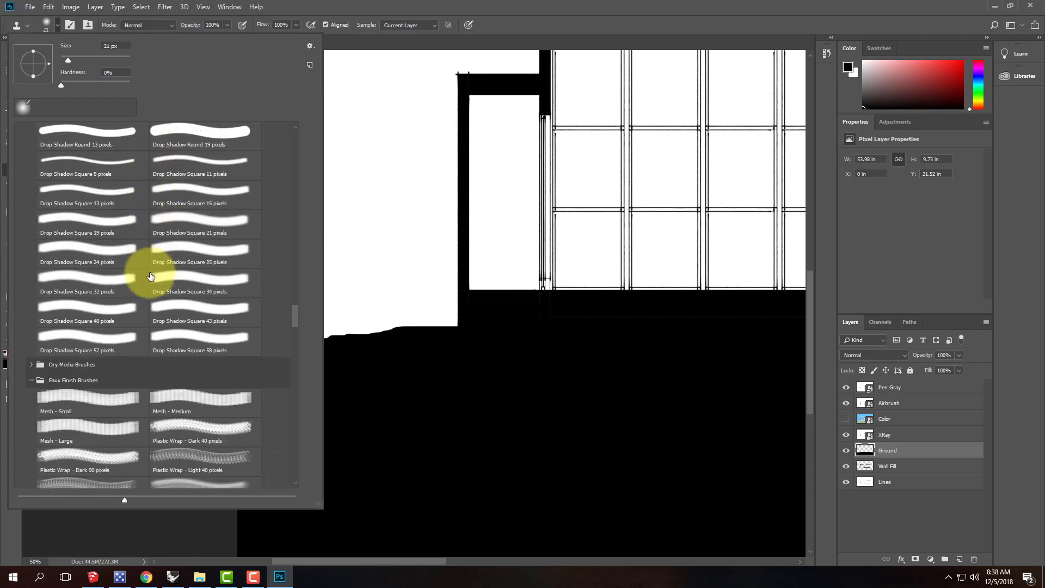
left_click(33, 338)
scroll(147, 294, "down", 2)
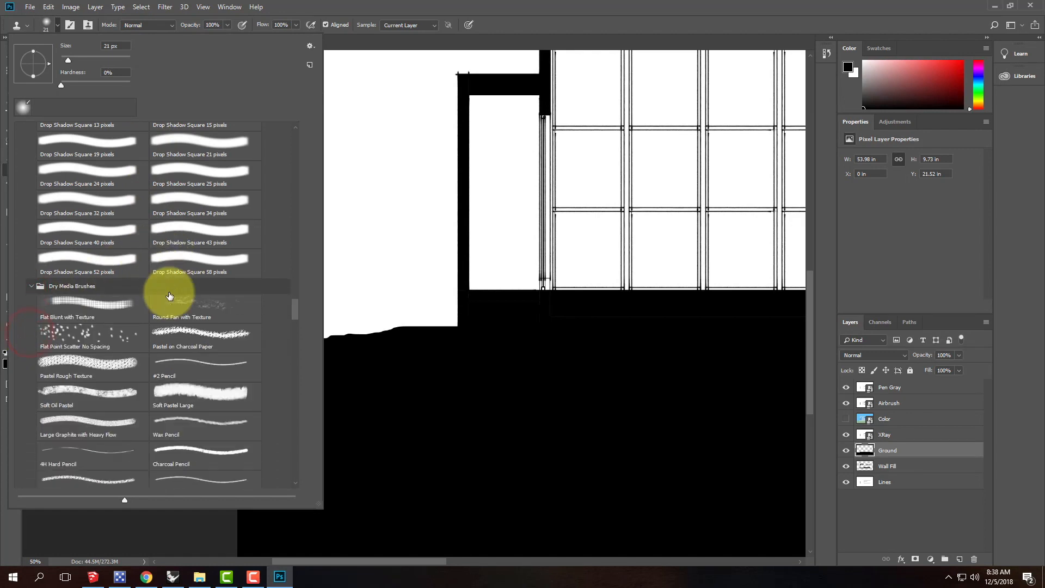
scroll(267, 285, "down", 6)
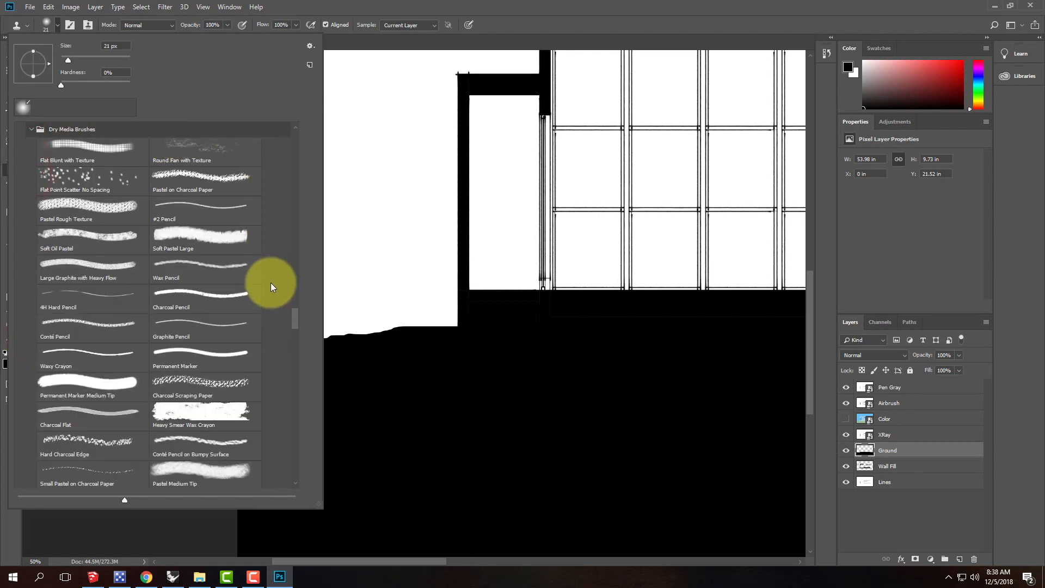
scroll(270, 283, "down", 6)
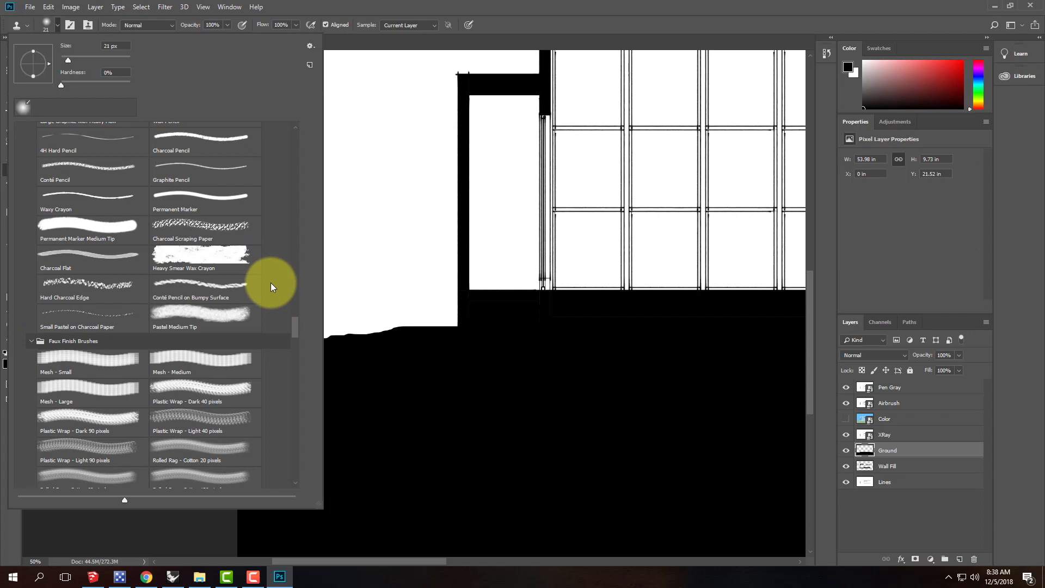
scroll(271, 284, "down", 9)
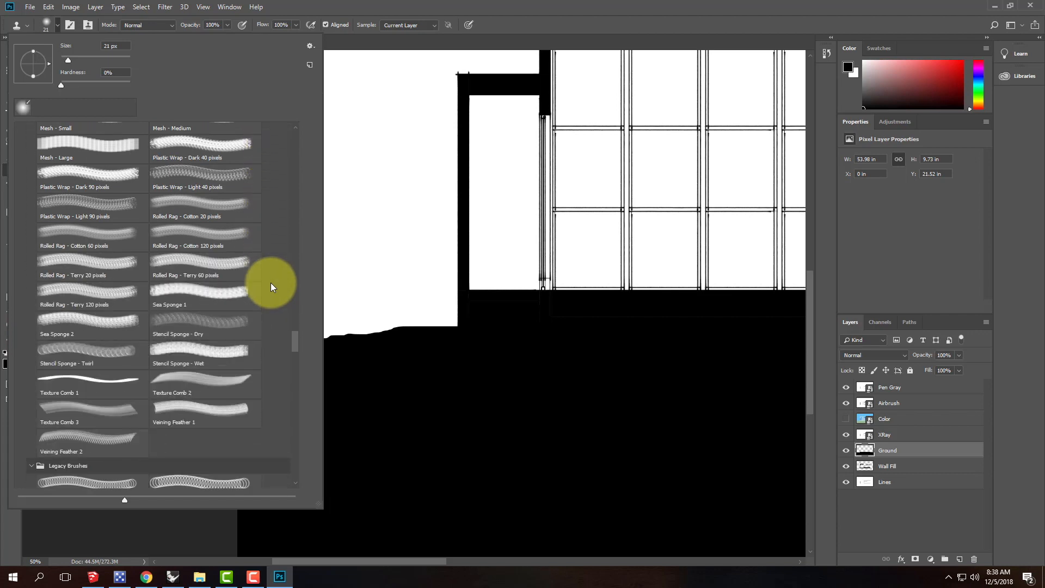
mouse_move(295, 353)
left_mouse_down()
mouse_move(318, 468)
mouse_move(305, 455)
left_mouse_up()
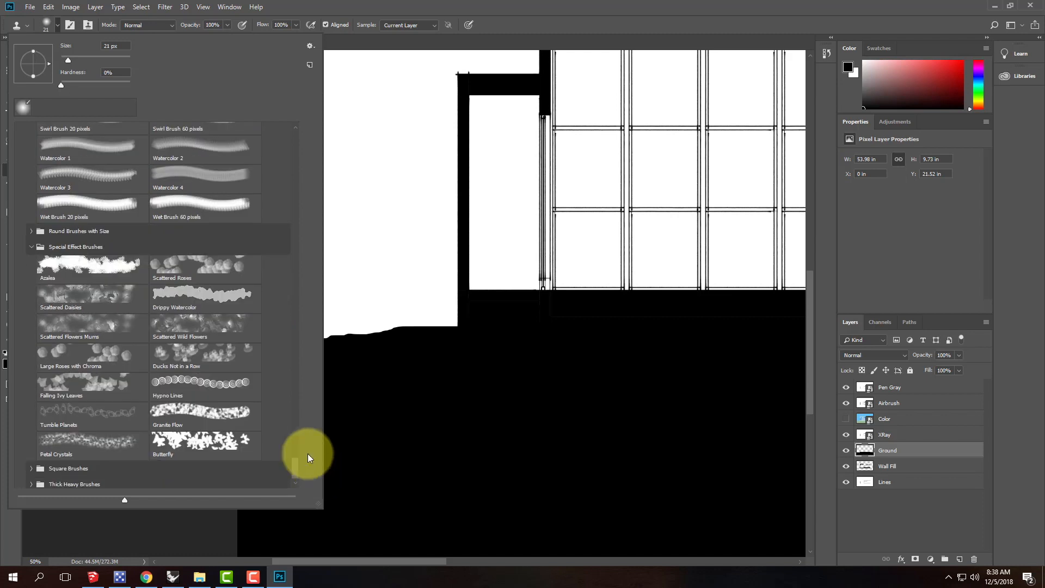
- Expand the Round Brushes with Size and Square Brushes folders and examine their brush presets
left_click(31, 223)
left_click_drag(298, 438, 296, 475)
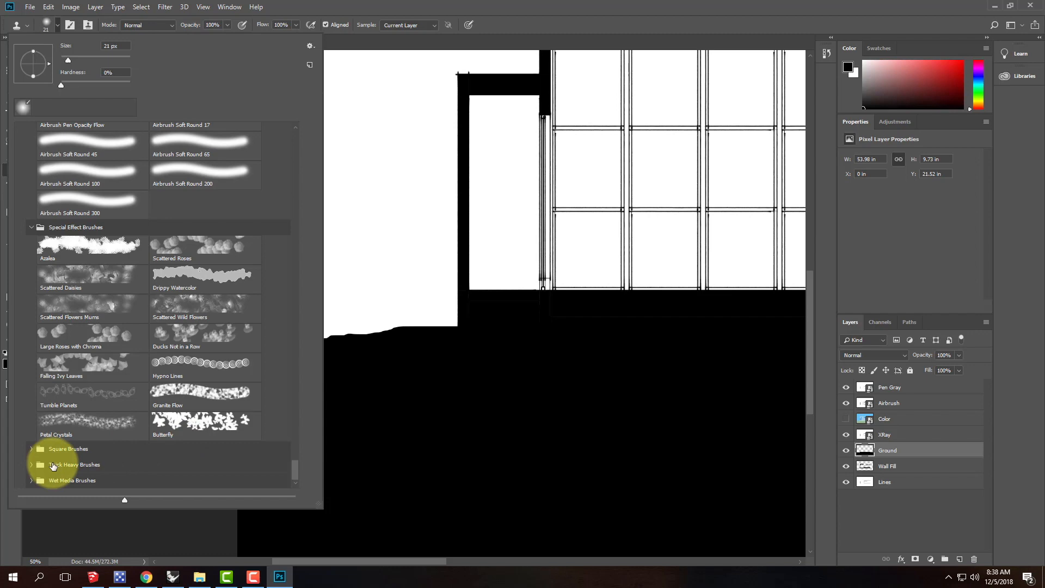
left_click(28, 448)
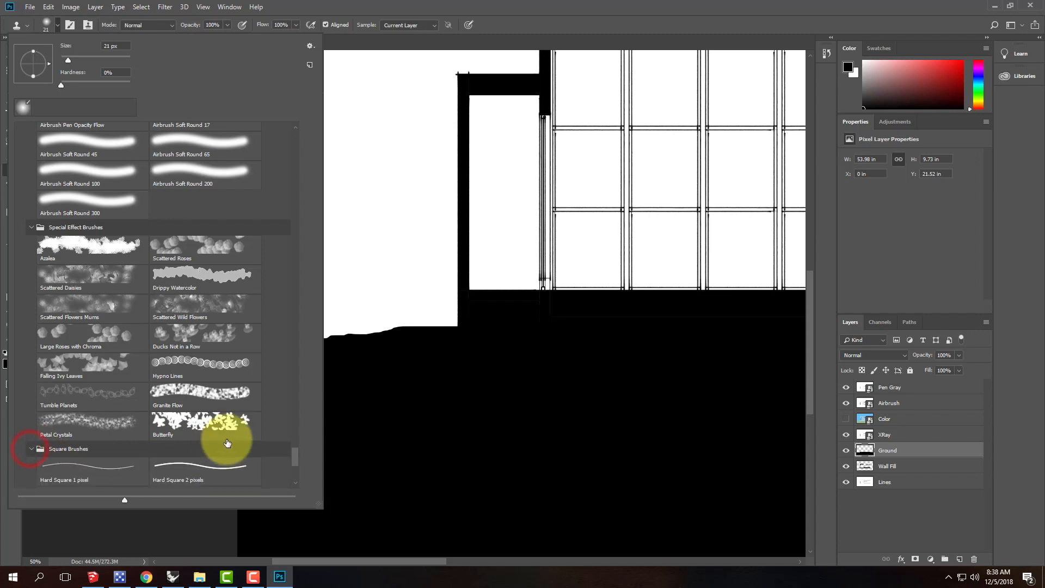
scroll(234, 439, "down", 3)
left_click_drag(297, 459, 297, 474)
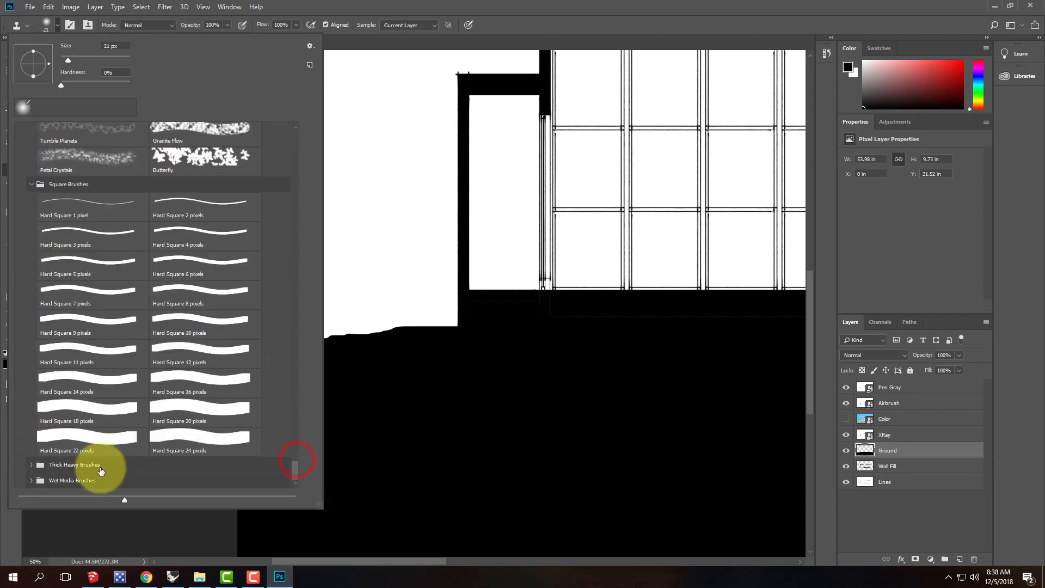
- Expand the Thick Heavy Brushes and Wet Media Brushes folders and look over their presets
left_click(30, 464)
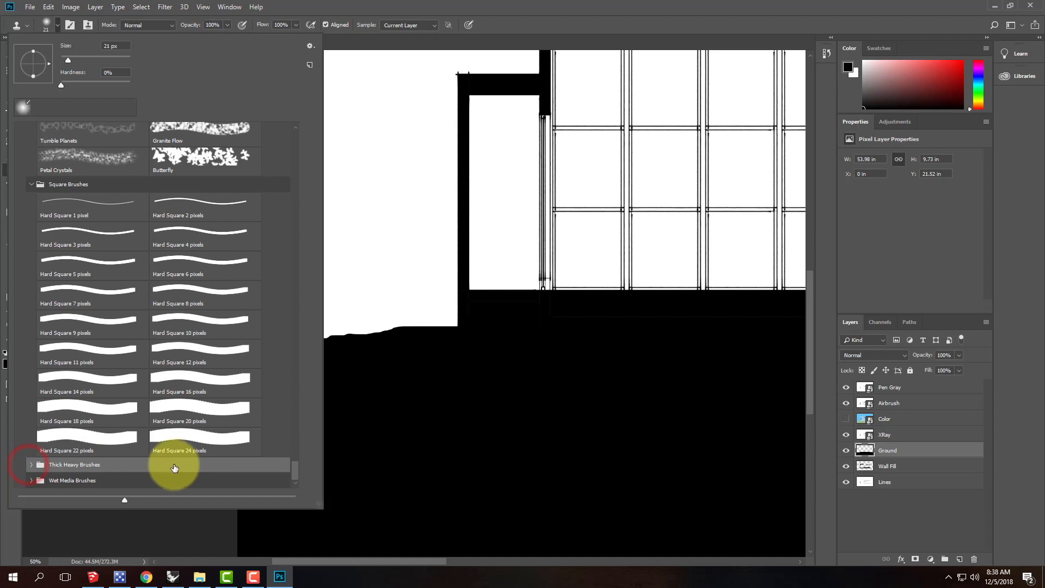
left_click(31, 464)
left_click_drag(293, 468, 294, 480)
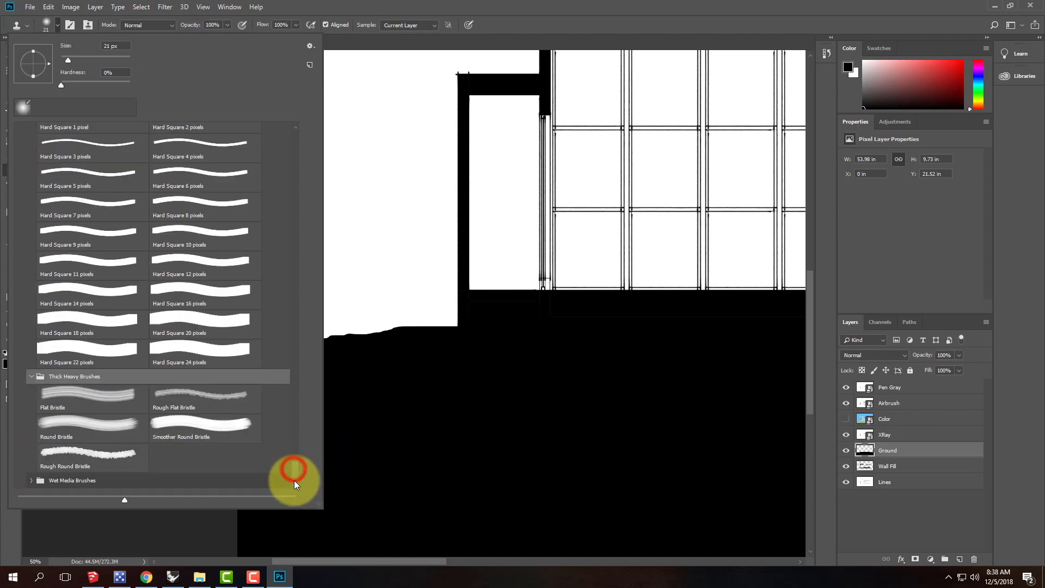
left_click(34, 478)
left_click(30, 480)
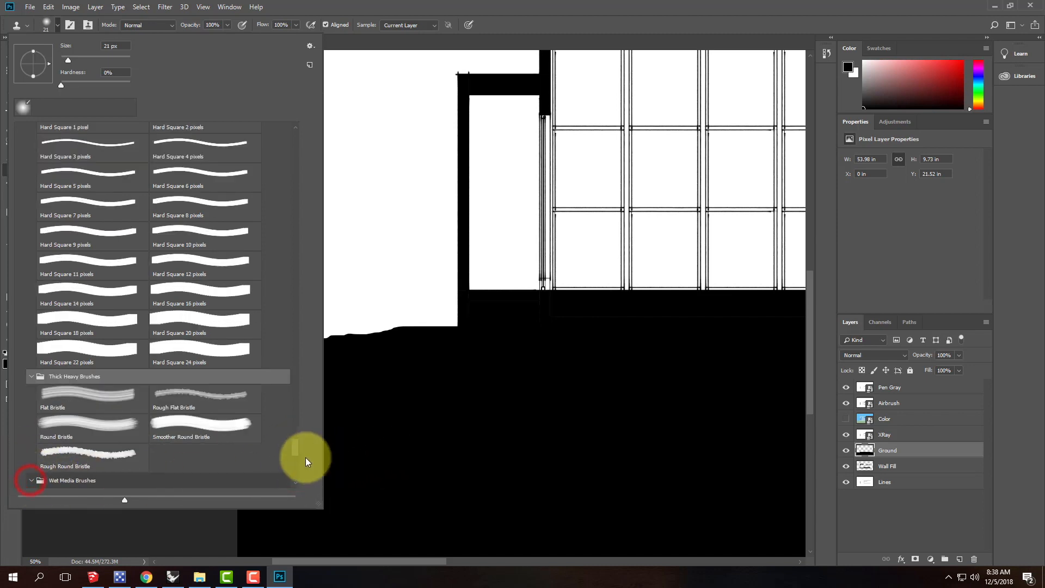
- Choose the Grass brush preset from Default Brushes within Legacy Brushes for the Clone Stamp tool
mouse_move(291, 446)
left_mouse_down()
mouse_move(292, 475)
mouse_move(287, 413)
mouse_move(339, 118)
left_mouse_up()
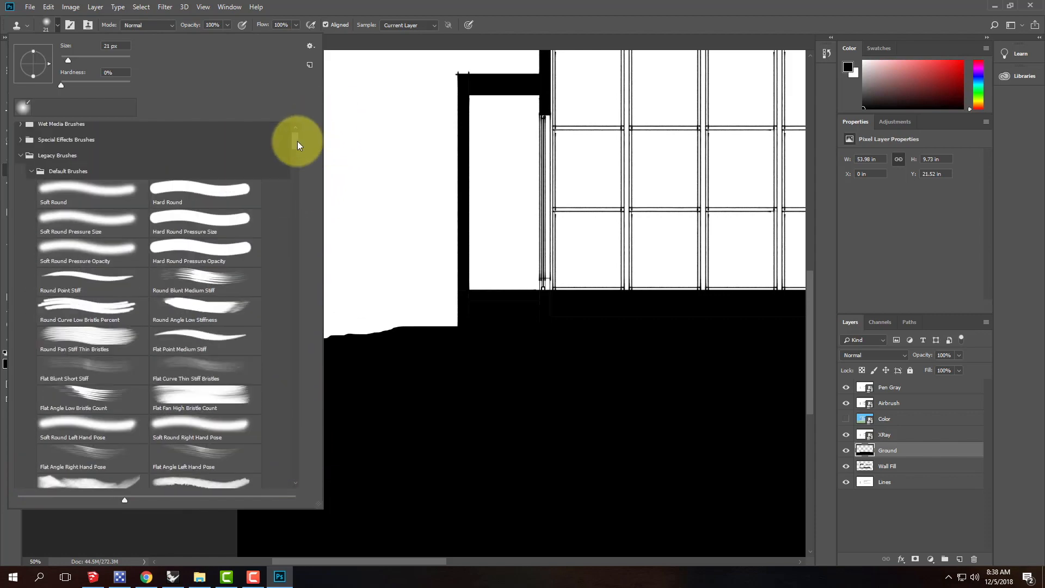
left_click_drag(292, 141, 292, 132)
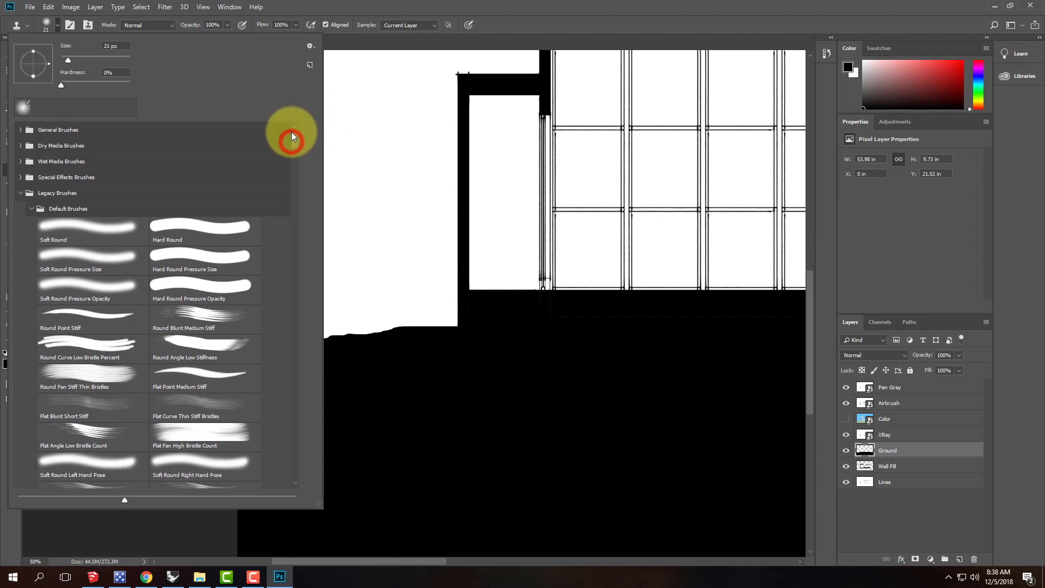
left_click(21, 178)
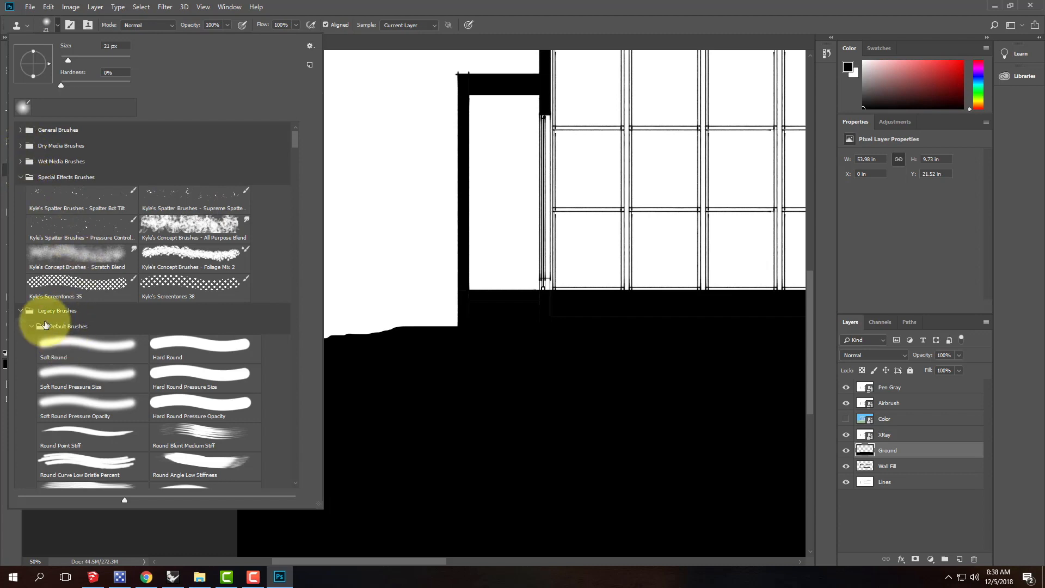
scroll(186, 345, "down", 3)
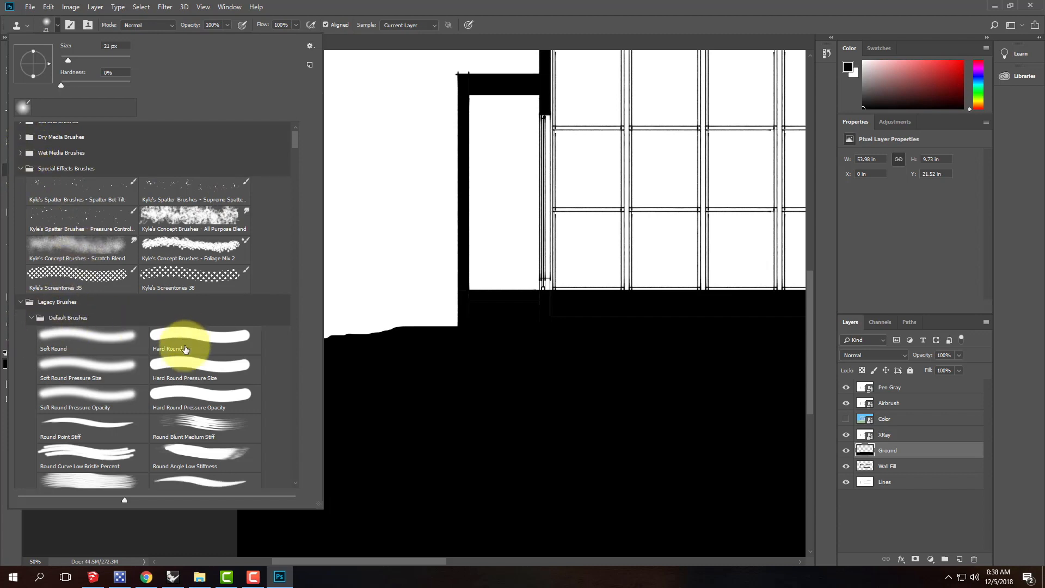
scroll(248, 366, "down", 6)
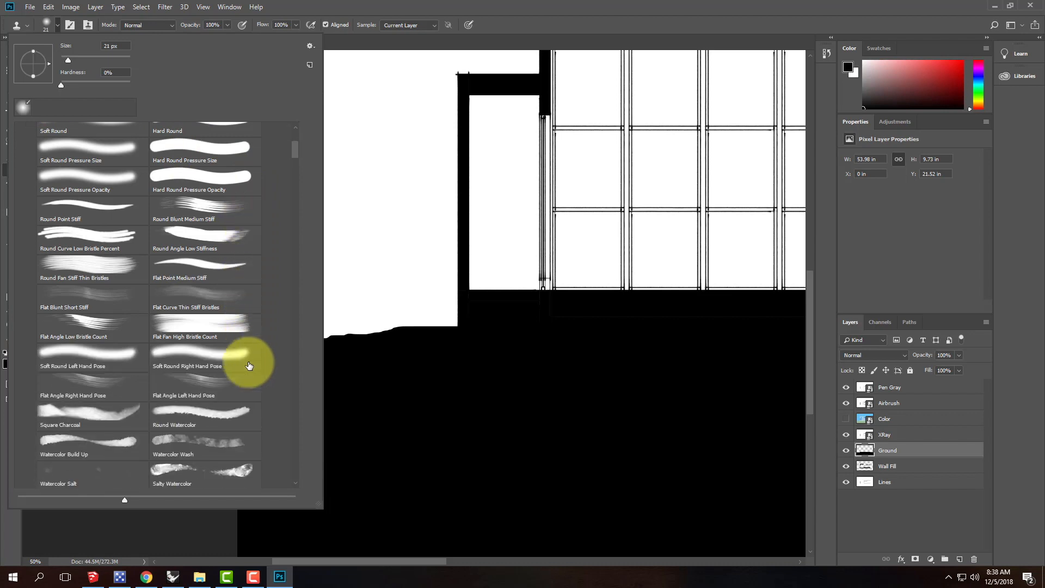
scroll(248, 365, "down", 5)
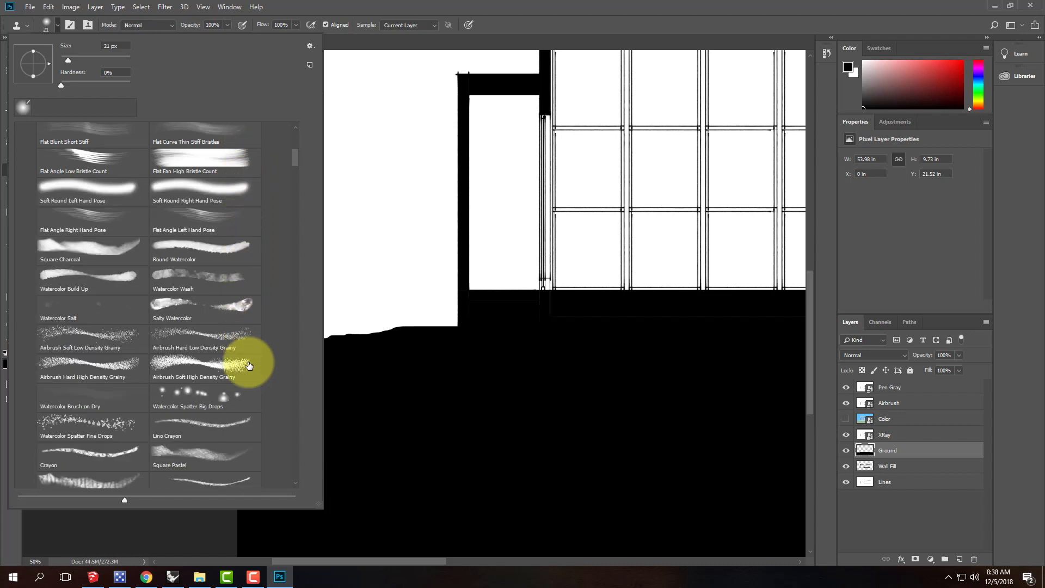
scroll(248, 365, "down", 6)
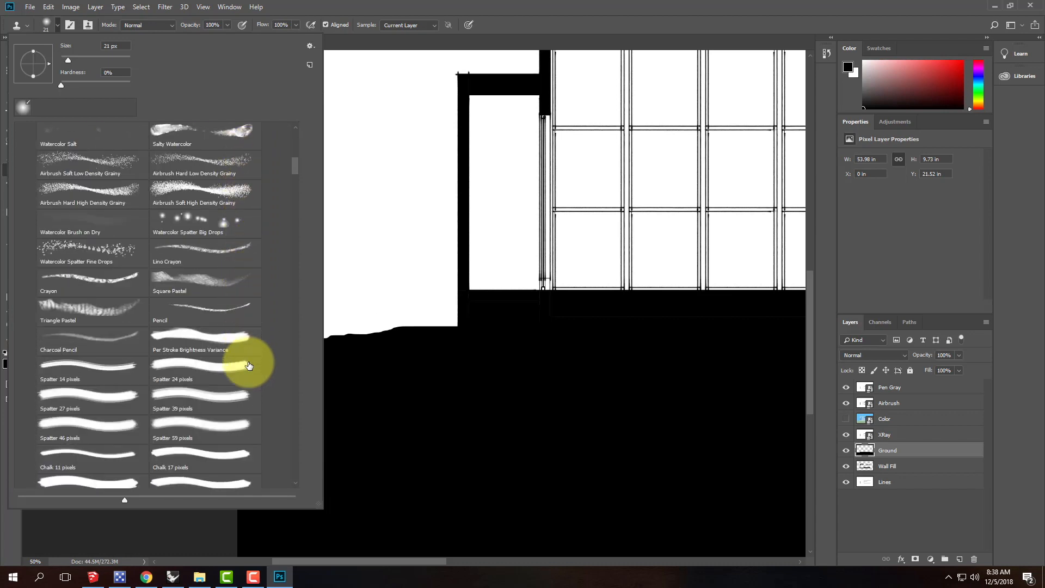
scroll(249, 365, "down", 4)
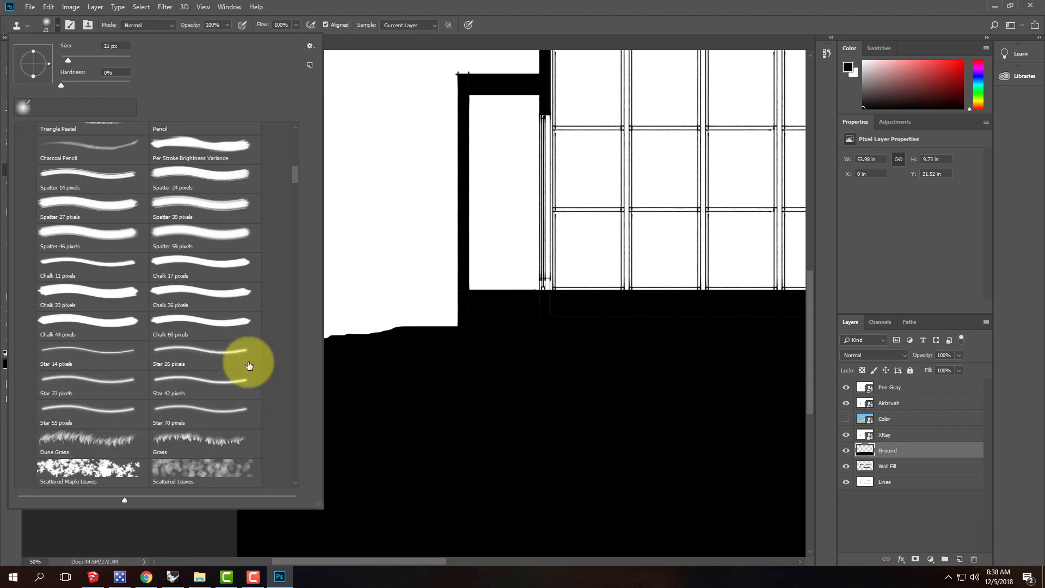
scroll(249, 365, "down", 1)
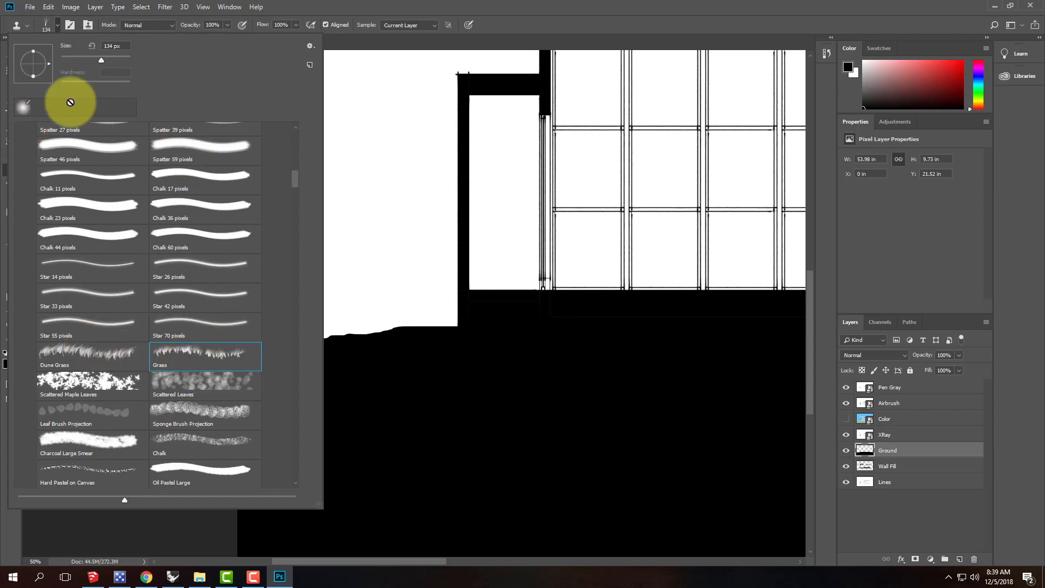
left_click(58, 25)
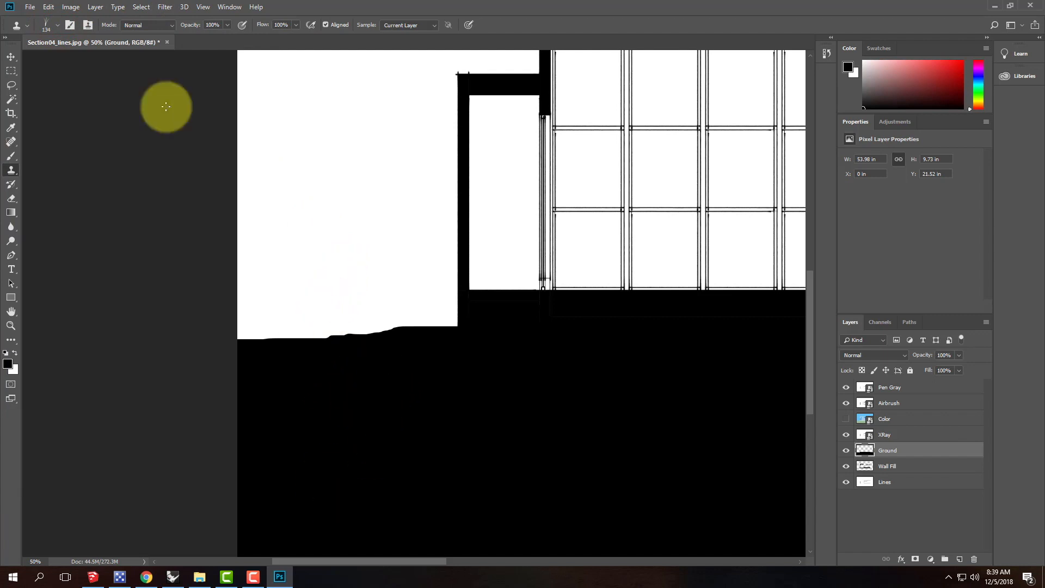
- Sample the black ground and clone-stamp grass blades along the terrain edge left of the building, mainly at a brush size of 200
left_click(372, 401, "alt")
left_click_drag(375, 335, 362, 340)
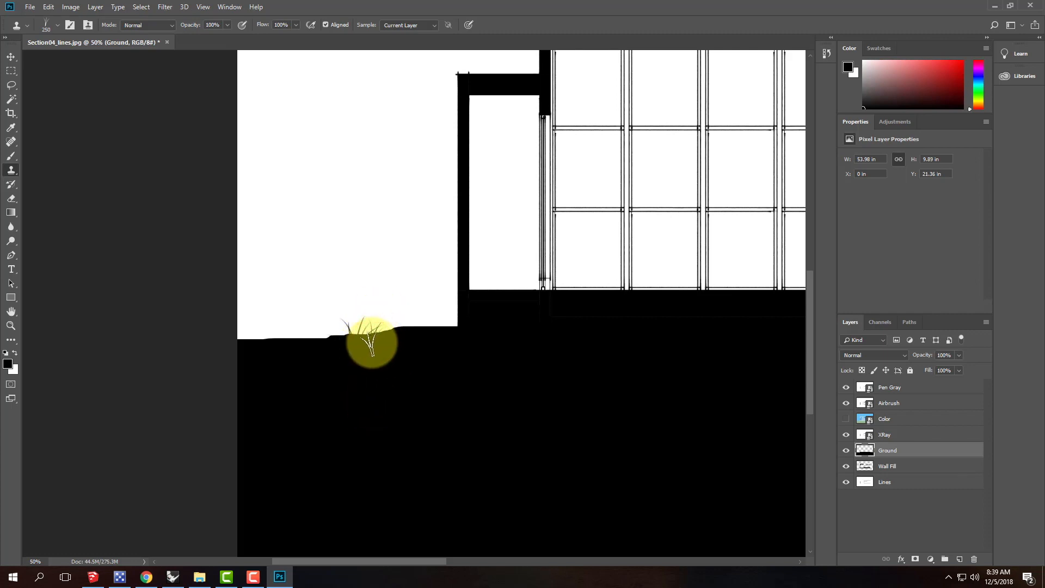
mouse_move(376, 340)
left_mouse_down()
mouse_move(338, 332)
mouse_move(361, 339)
mouse_move(309, 339)
mouse_move(304, 350)
mouse_move(248, 343)
mouse_move(423, 348)
mouse_move(363, 339)
mouse_move(491, 338)
mouse_move(314, 343)
mouse_move(321, 350)
mouse_move(288, 361)
left_mouse_up()
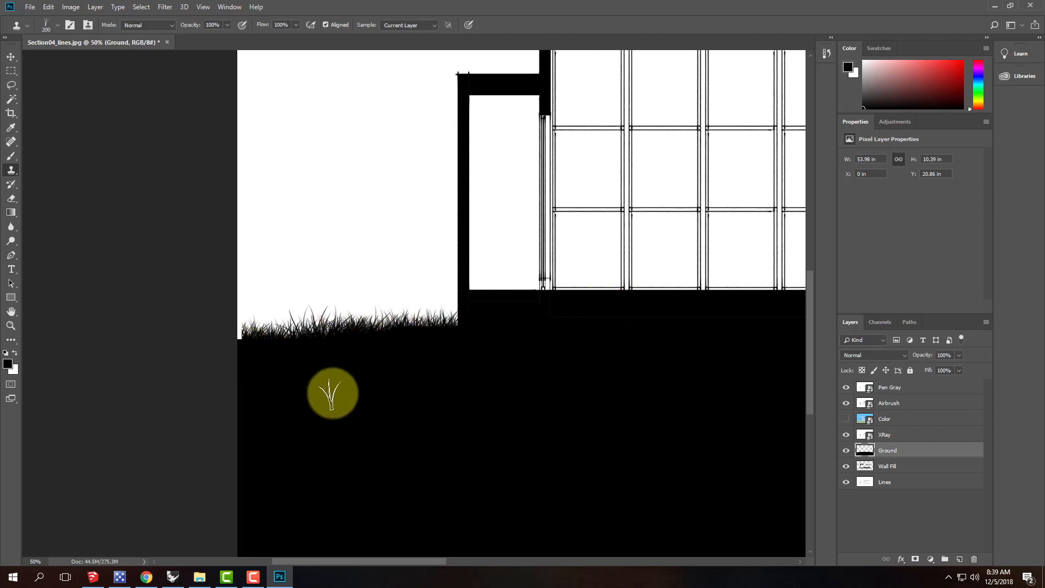
left_click(347, 385, "alt")
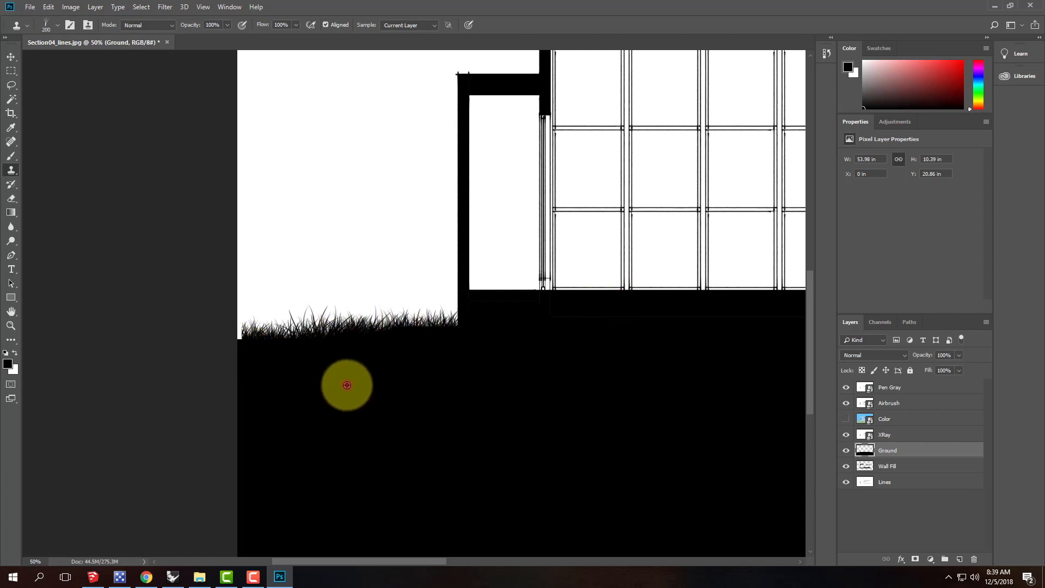
mouse_move(253, 345)
left_mouse_down()
mouse_move(234, 341)
mouse_move(259, 345)
mouse_move(245, 343)
left_mouse_up()
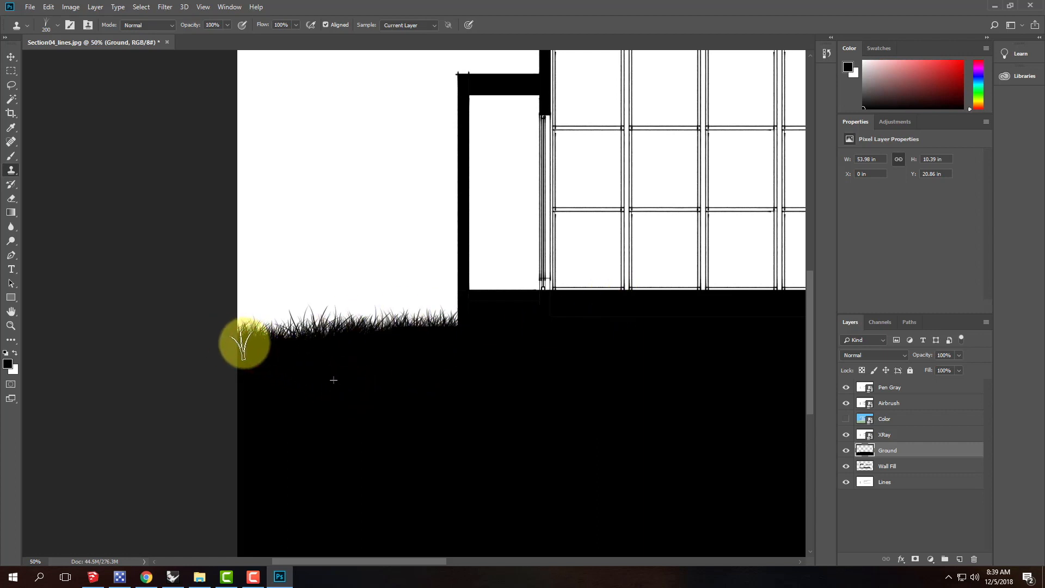
- Sample the black ground and clone-stamp grass along the terrain edge right of the building, out to the canvas edge
left_click_drag(719, 382, 373, 381)
left_click_drag(537, 383, 227, 383)
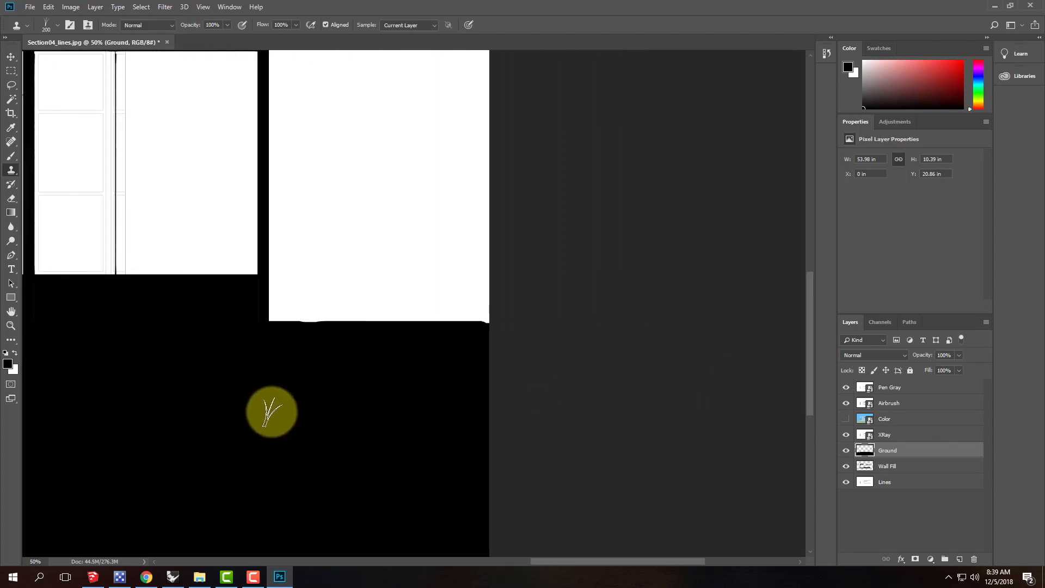
left_click(294, 388, "alt")
mouse_move(278, 336)
left_mouse_down()
mouse_move(302, 329)
mouse_move(264, 333)
mouse_move(327, 326)
mouse_move(247, 327)
mouse_move(373, 329)
mouse_move(235, 328)
mouse_move(408, 341)
mouse_move(463, 334)
mouse_move(378, 334)
mouse_move(518, 332)
mouse_move(245, 323)
left_mouse_up()
left_click(306, 391, "alt")
left_click_drag(535, 479, 567, 523)
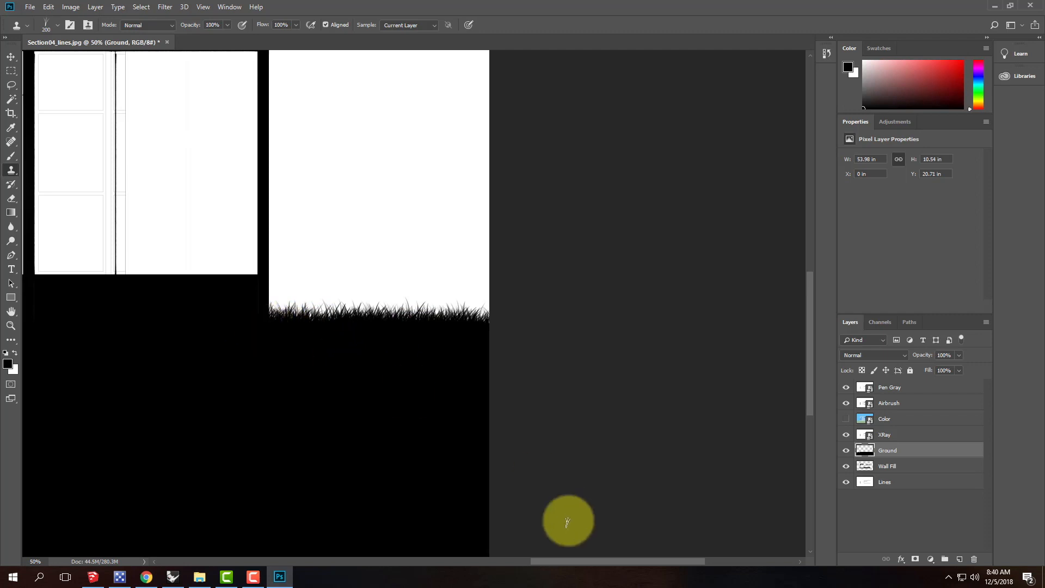
key("ctrl+0")
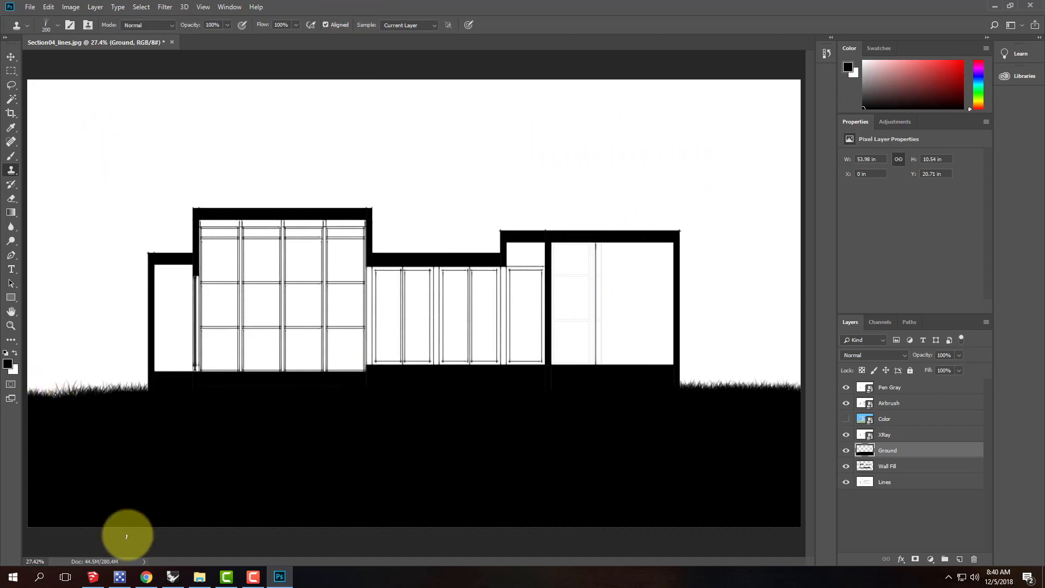
- Switch to Chrome and load search.creativecommons.org in a new tab
left_click(146, 576)
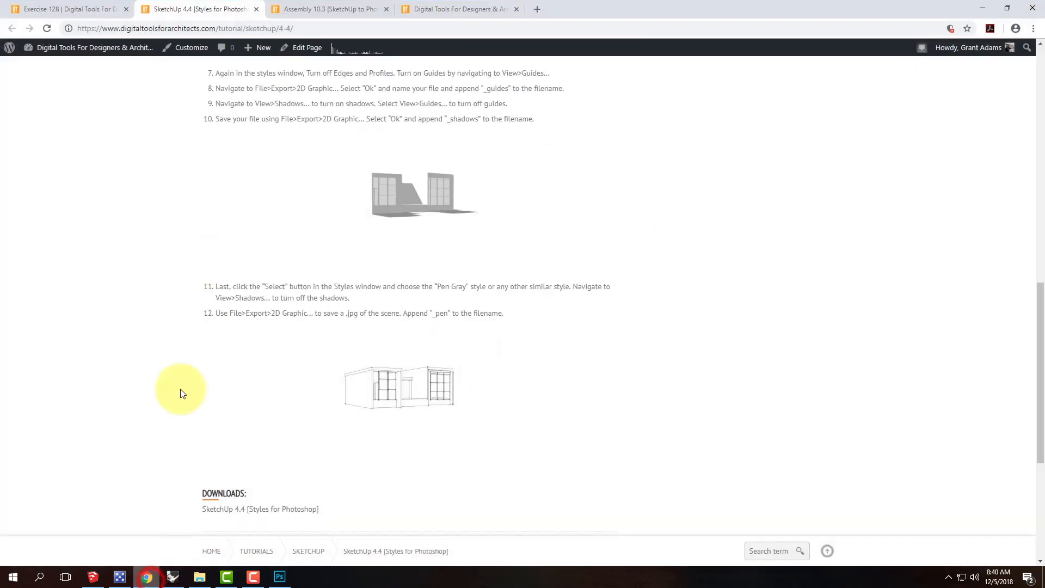
left_click(536, 11)
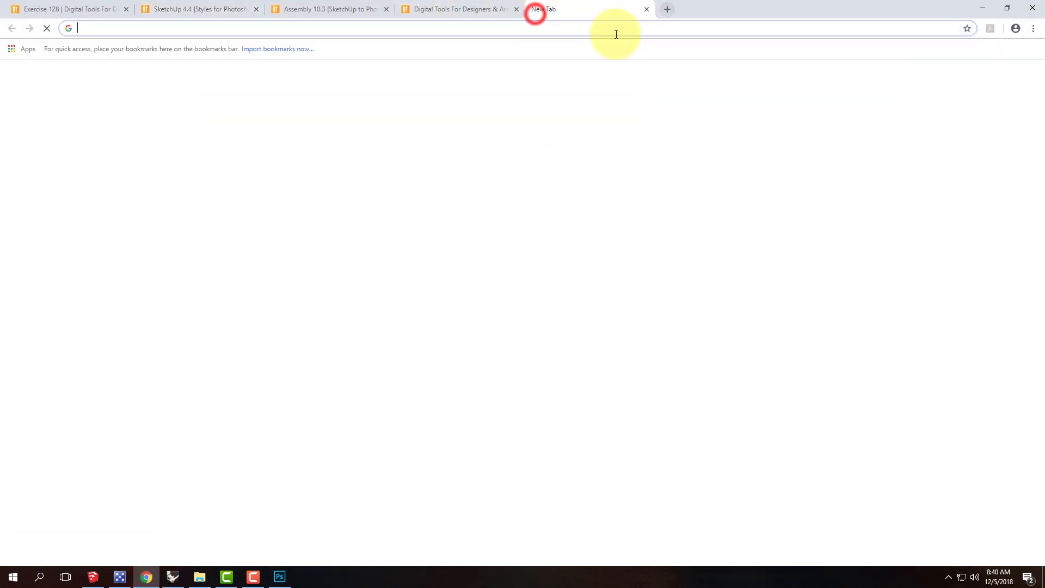
type("se")
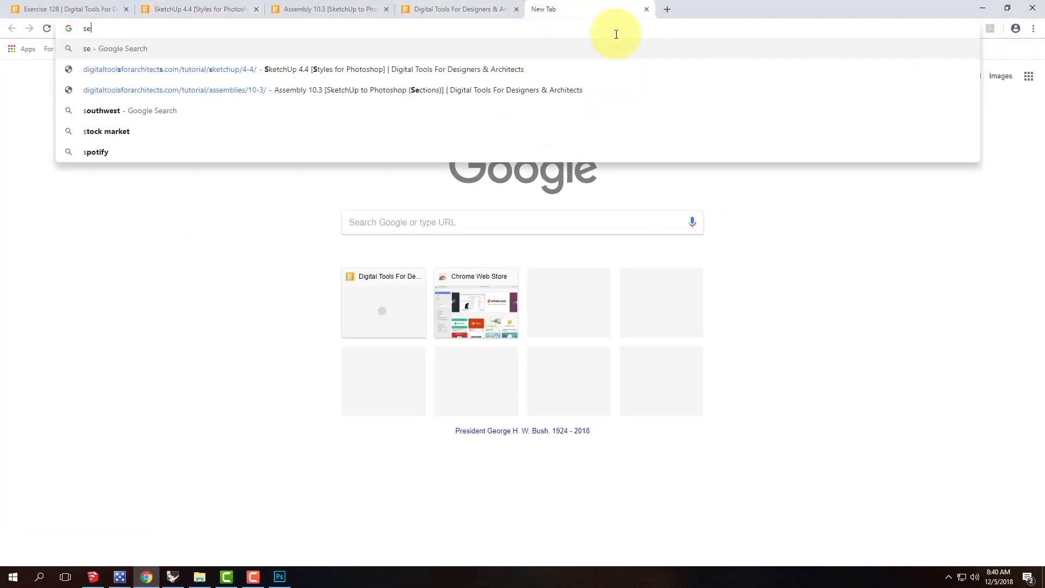
type("arch.creatvecomm")
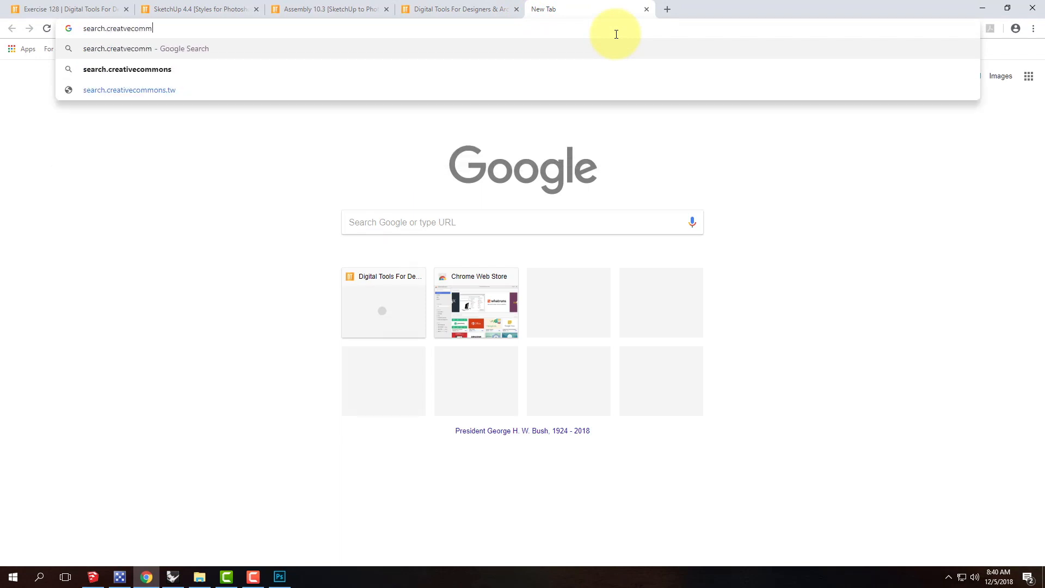
type("ons.org")
key("Return")
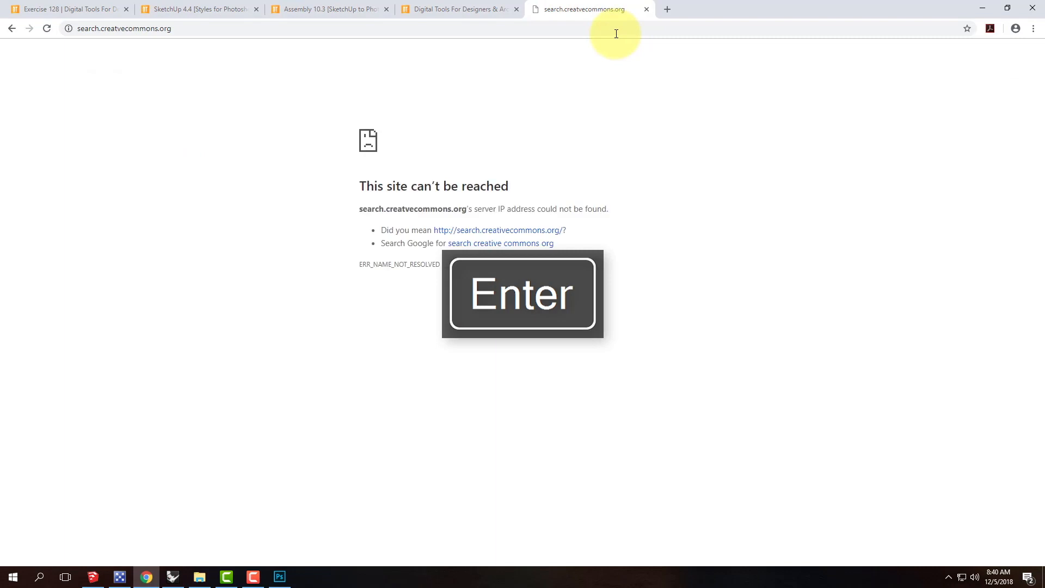
left_click(145, 31)
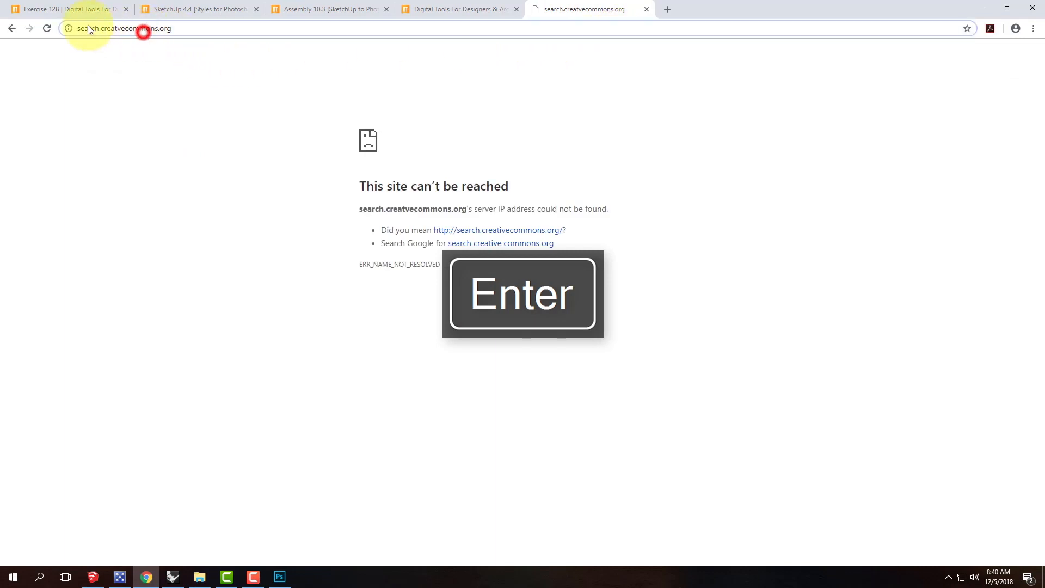
left_click(116, 28)
type("i")
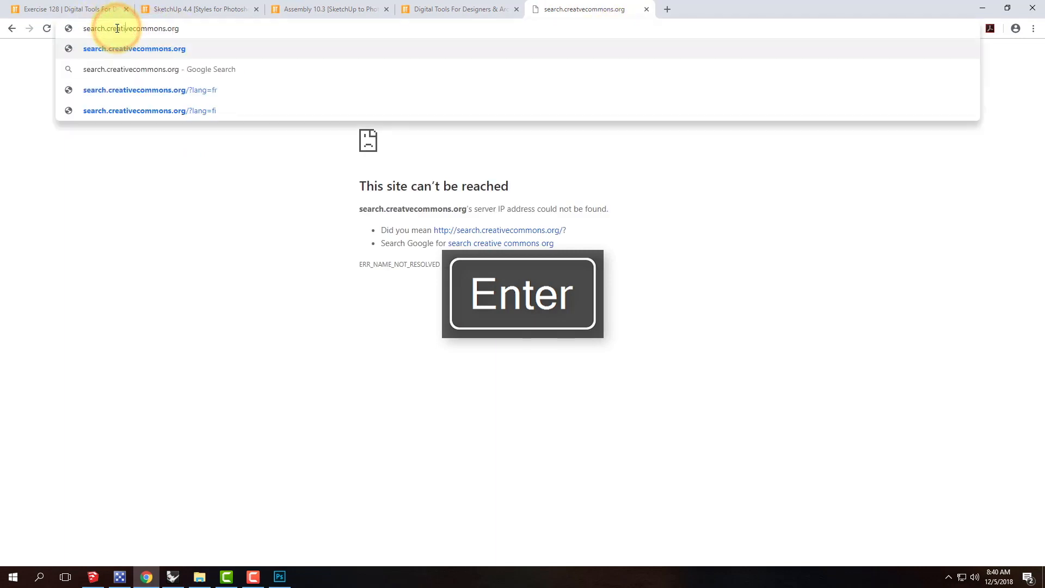
key("Return")
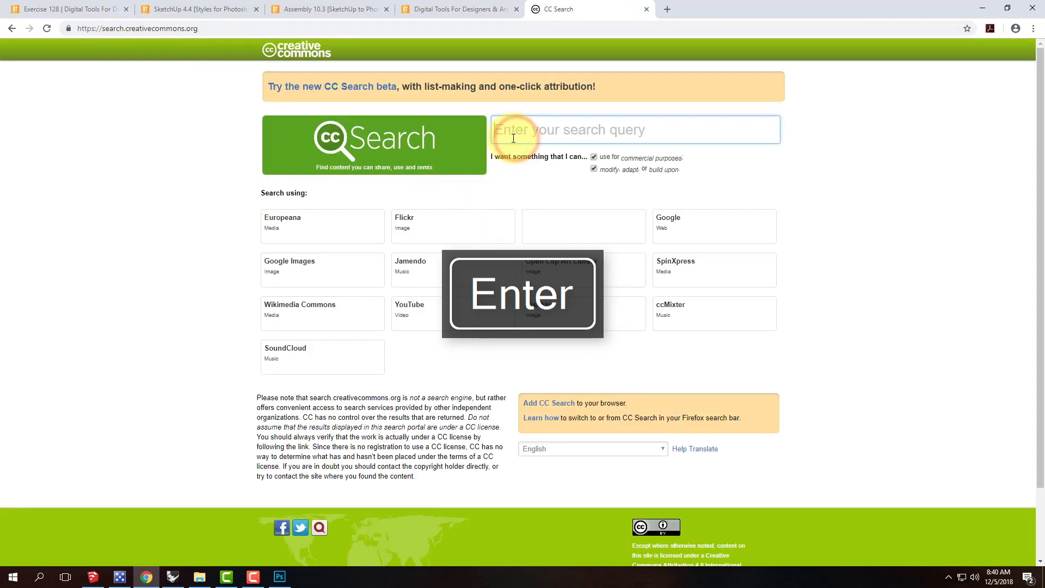
- Search Flickr through CC Search for "yosemite meadow" and look through the photo results for a background image
type("yosemite meadow")
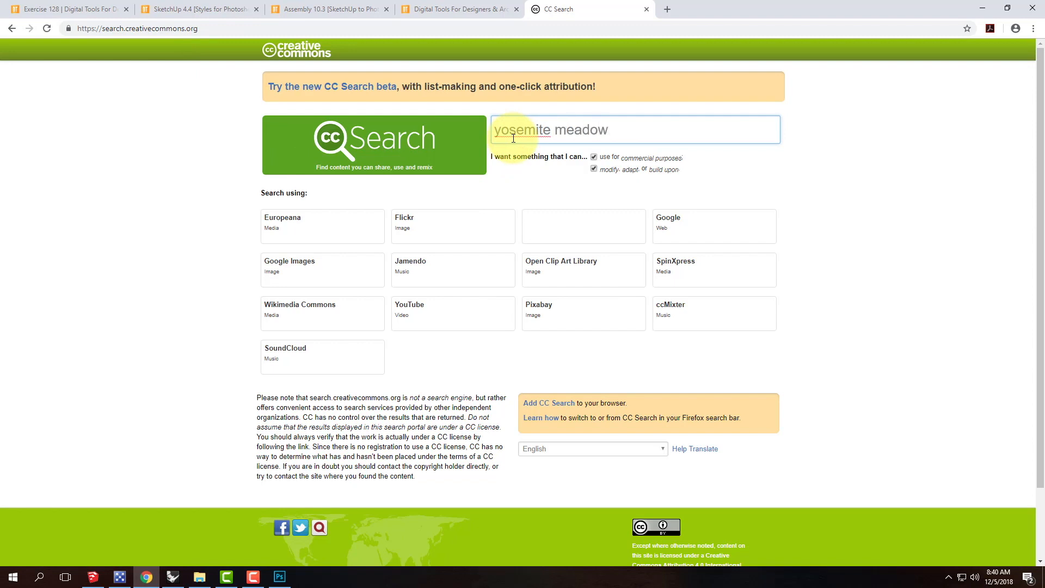
left_click(466, 232)
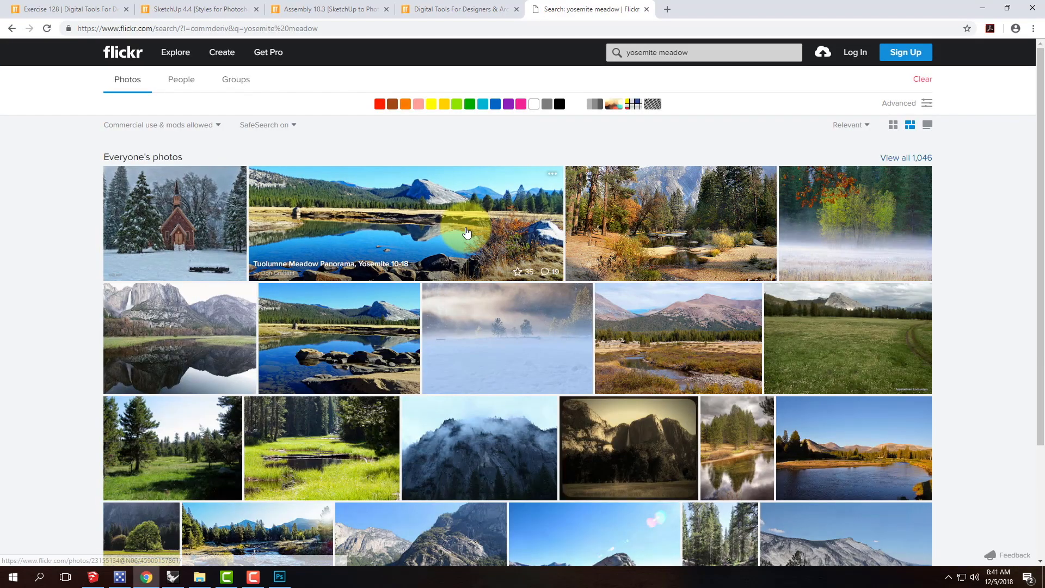
scroll(445, 195, "down", 1)
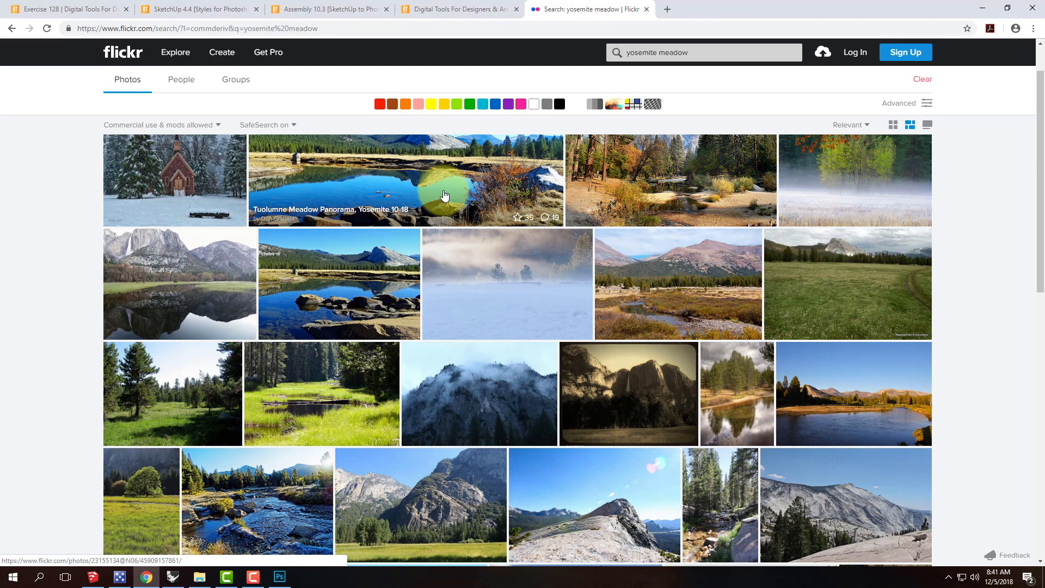
scroll(444, 194, "down", 5)
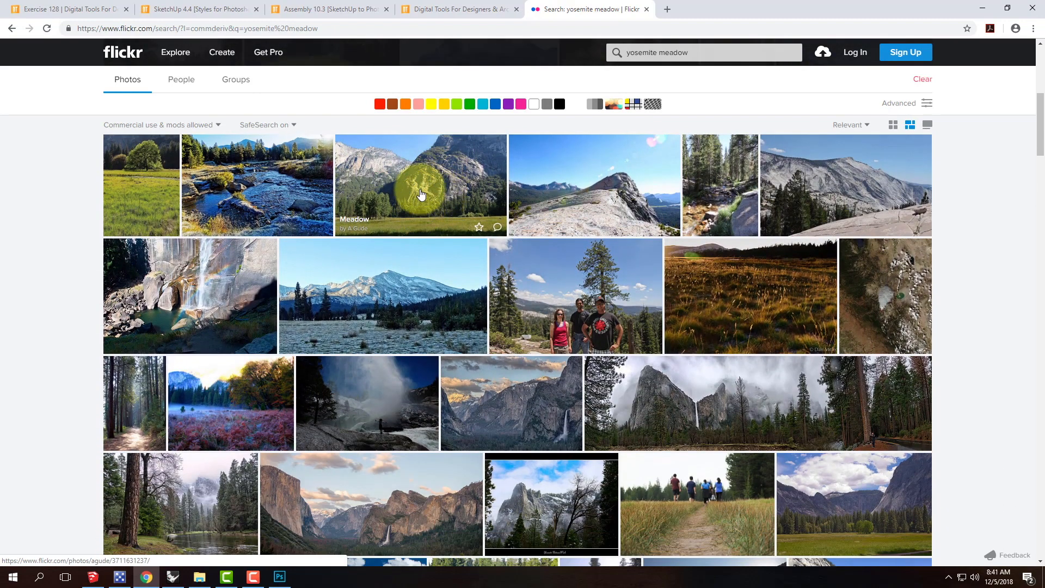
- Open the "Meadow" photo and the bright green meadow photo with granite cliffs from the search results in separate new tabs
right_click(420, 189)
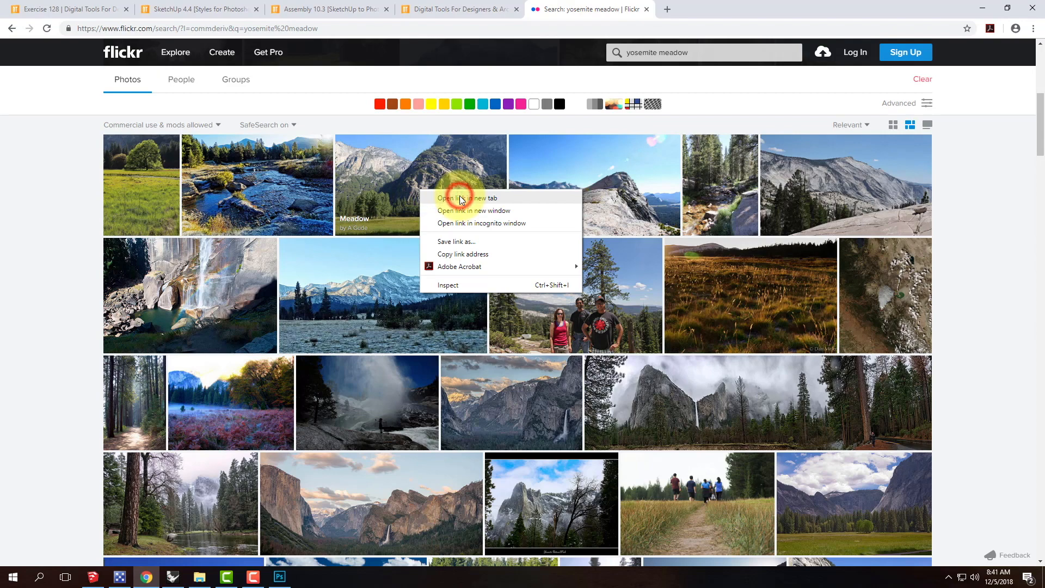
left_click(460, 198)
scroll(424, 174, "up", 3)
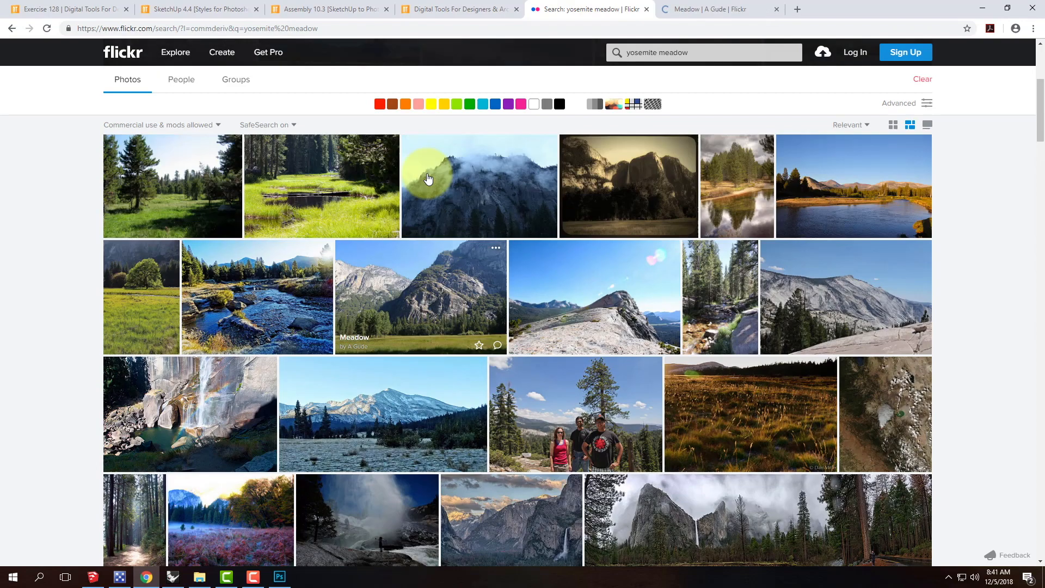
scroll(402, 311, "down", 4)
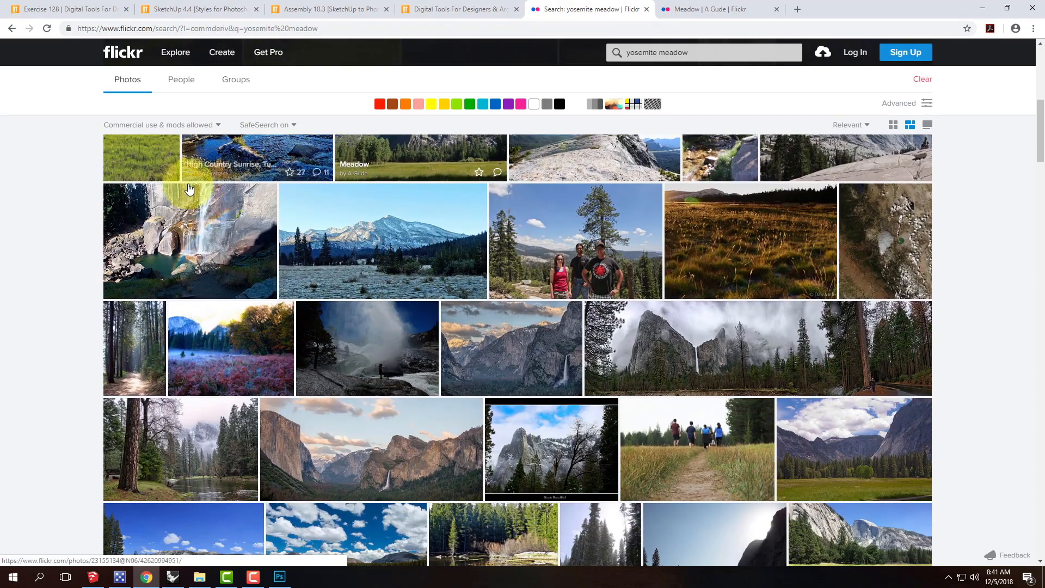
scroll(544, 277, "down", 2)
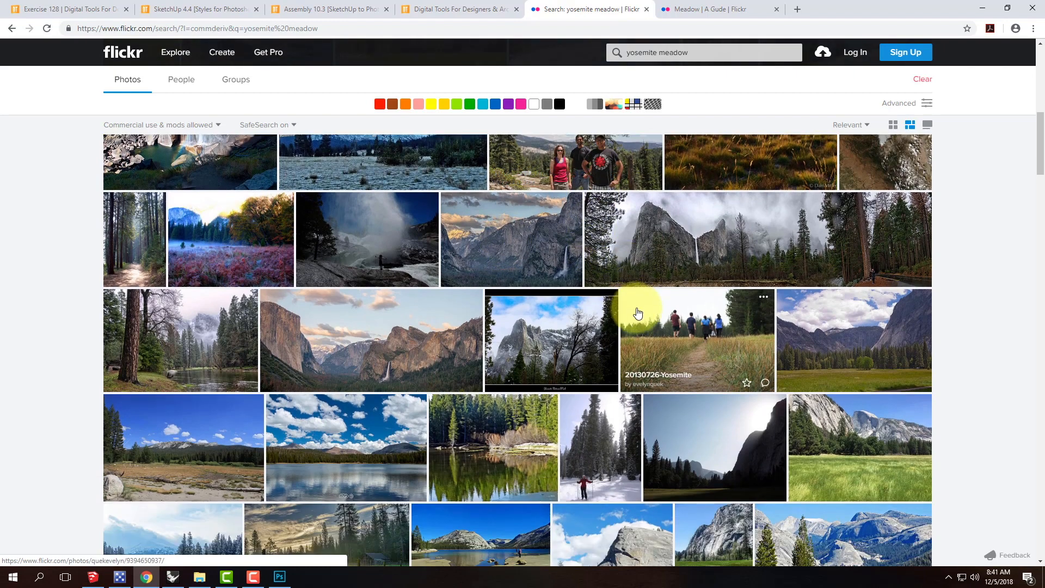
scroll(756, 329, "down", 2)
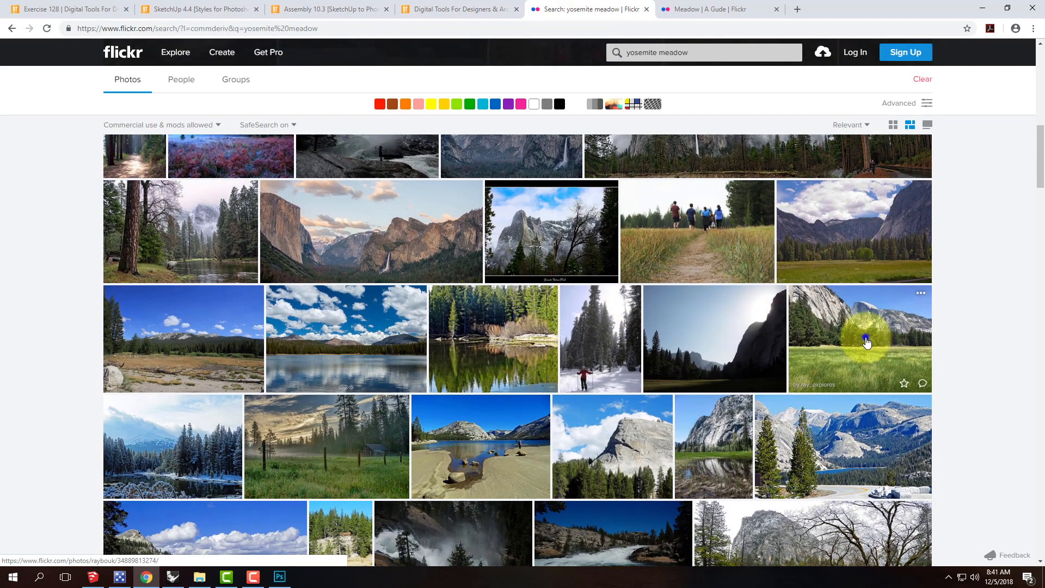
right_click(865, 338)
left_click(922, 349)
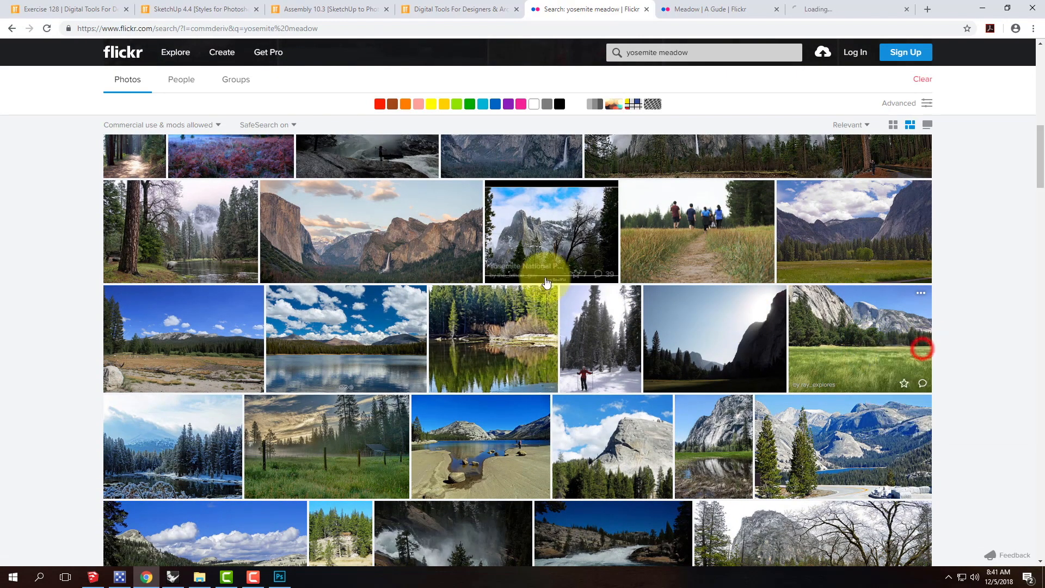
- Find the second green meadow photo with the granite dome further down the results and open it in a new tab
scroll(545, 278, "down", 8)
scroll(545, 283, "down", 10)
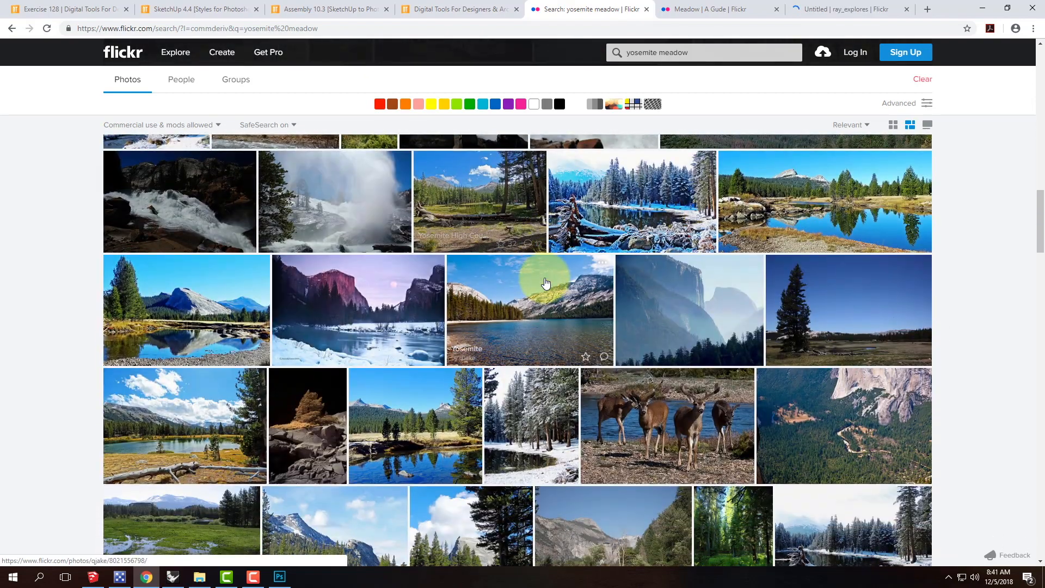
scroll(545, 283, "down", 3)
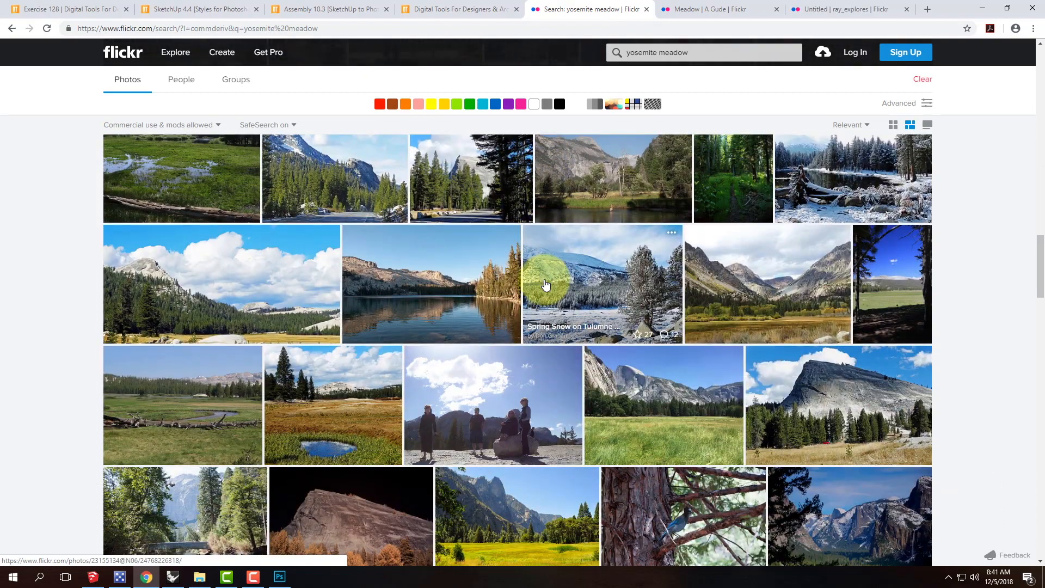
scroll(544, 280, "down", 2)
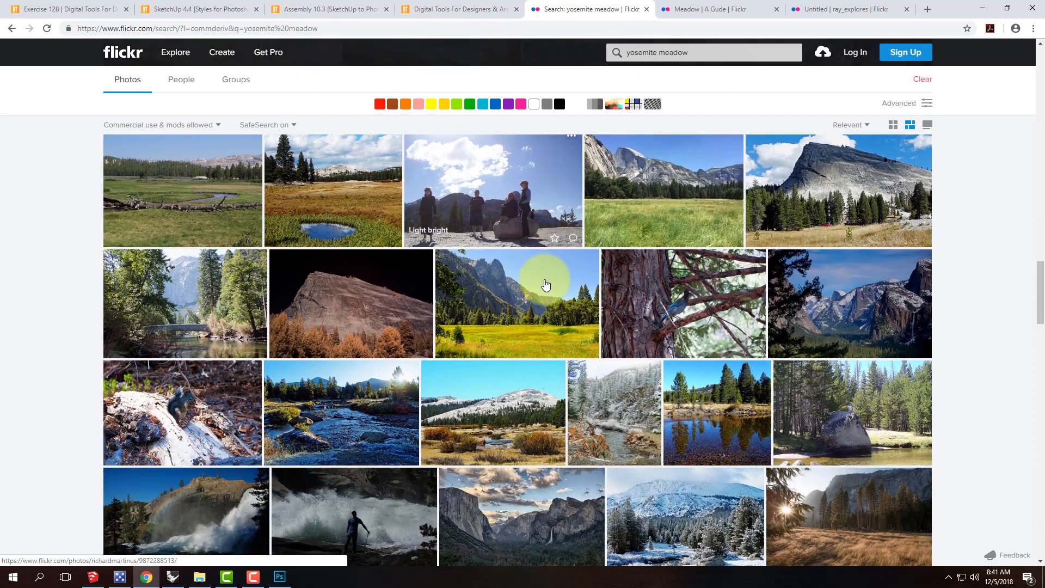
scroll(541, 280, "up", 2)
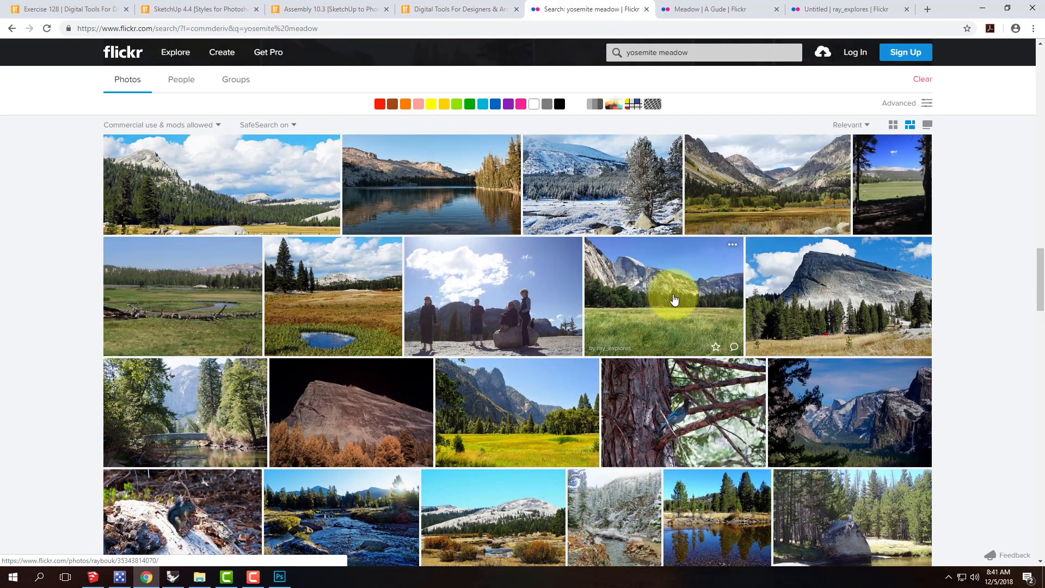
right_click(660, 291)
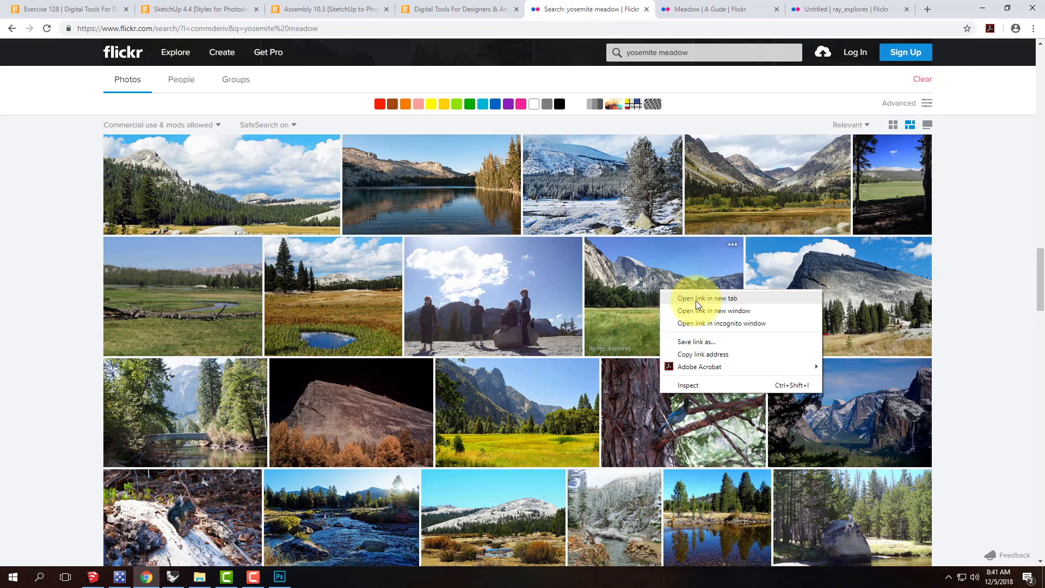
left_click(696, 299)
- View the photo of the person perched on a boulder by the water and return to the search results
scroll(599, 226, "down", 4)
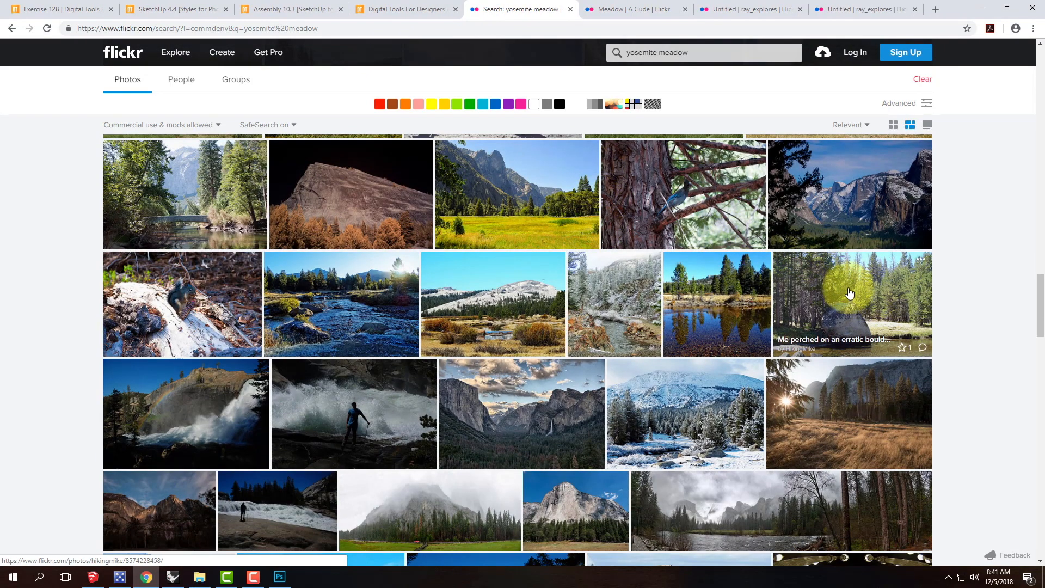
left_click(843, 329)
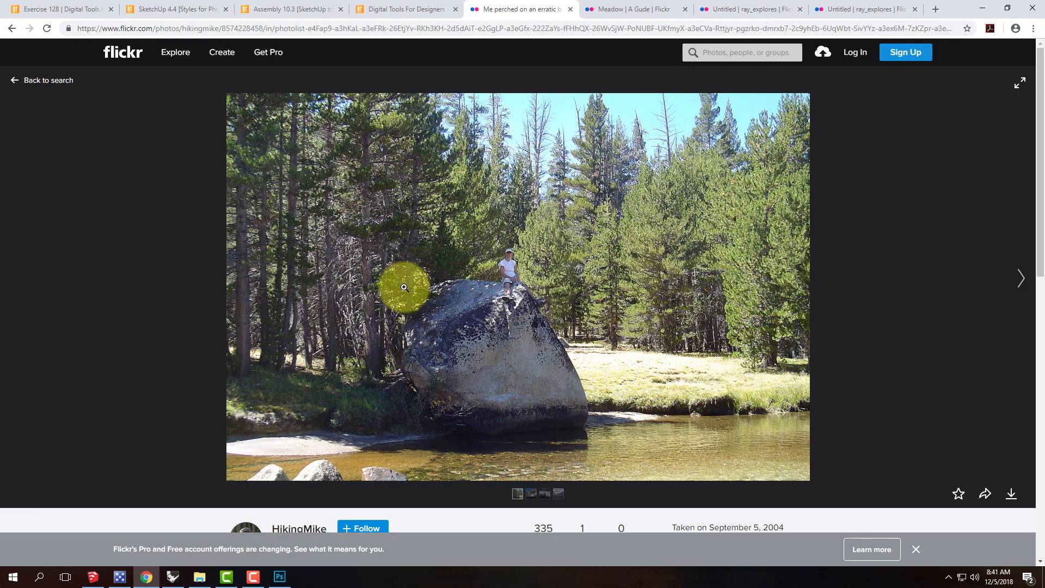
left_click(12, 28)
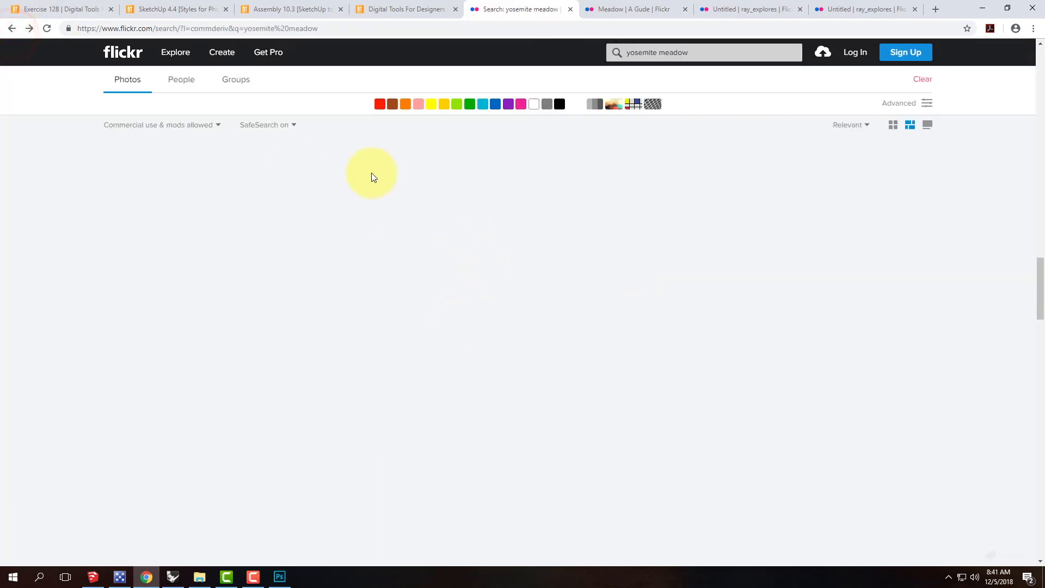
- Find the "Golden Meadow" photo further down the search results and open it in a new tab
scroll(614, 368, "down", 5)
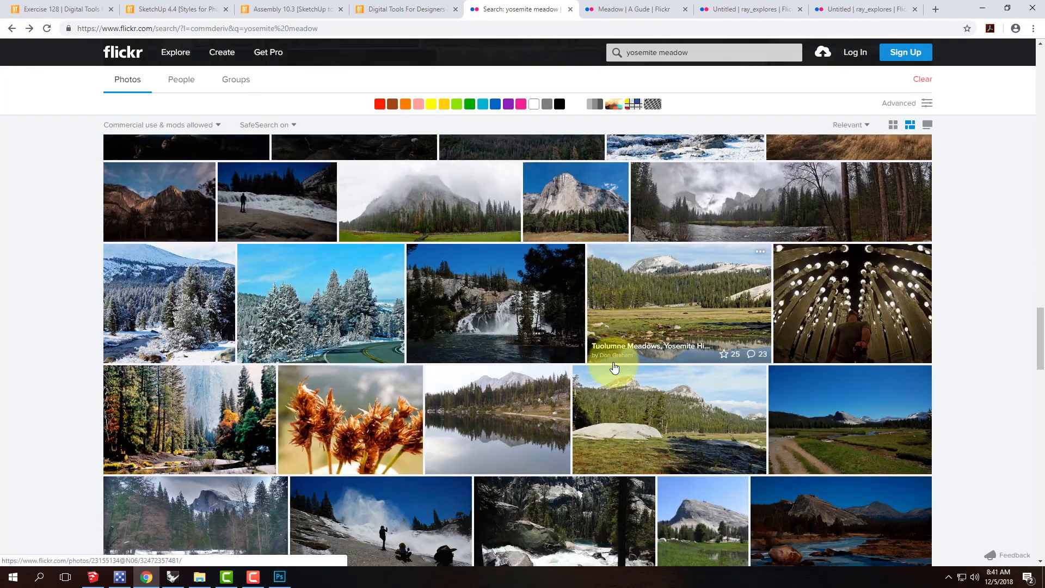
scroll(614, 367, "down", 4)
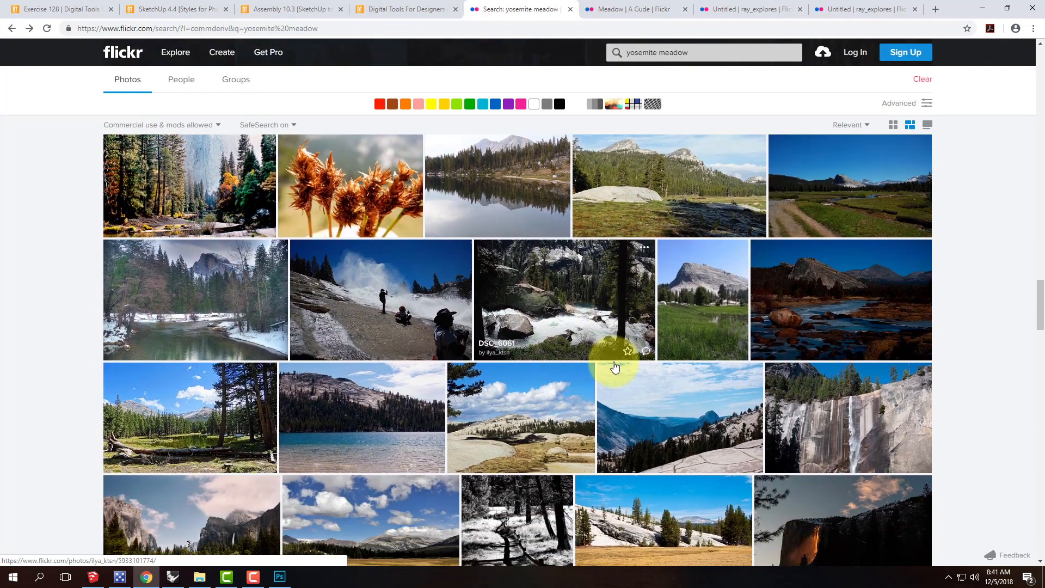
scroll(614, 368, "down", 4)
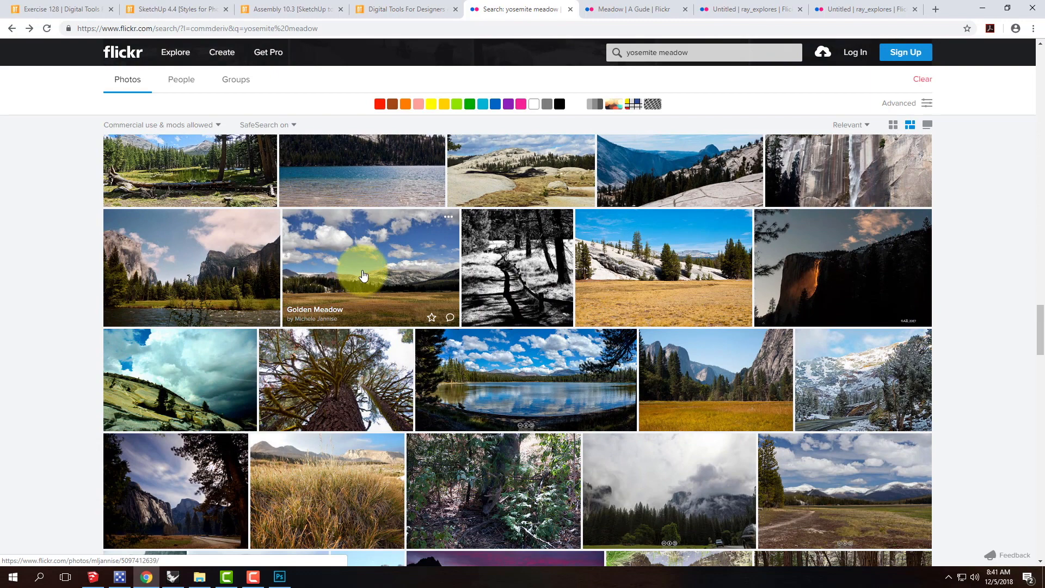
right_click(363, 273)
left_click(384, 280)
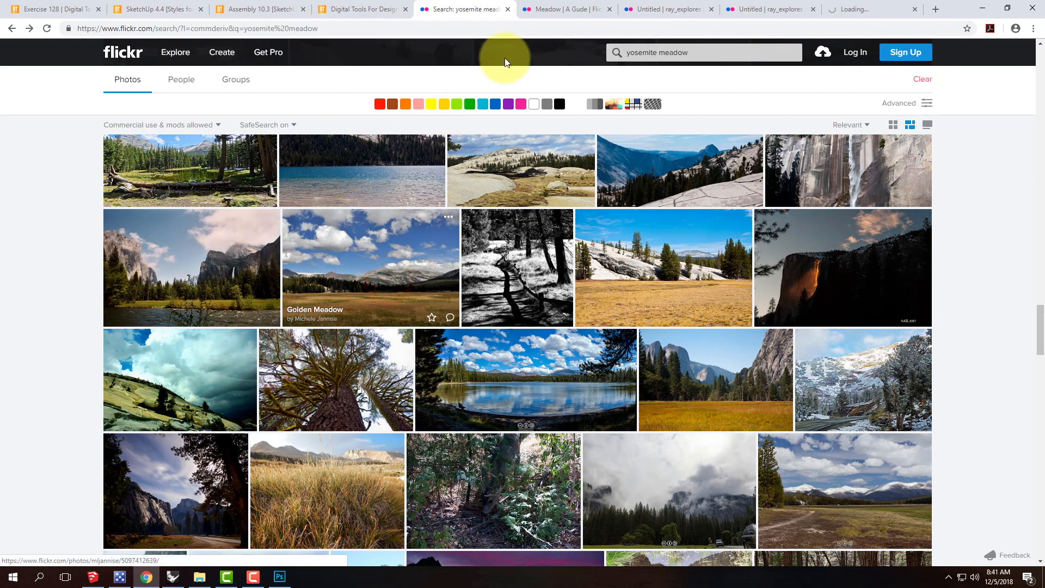
- Download the "Meadow" photo at its original size of 4344 × 2896 and show the file in its folder
left_click(555, 15)
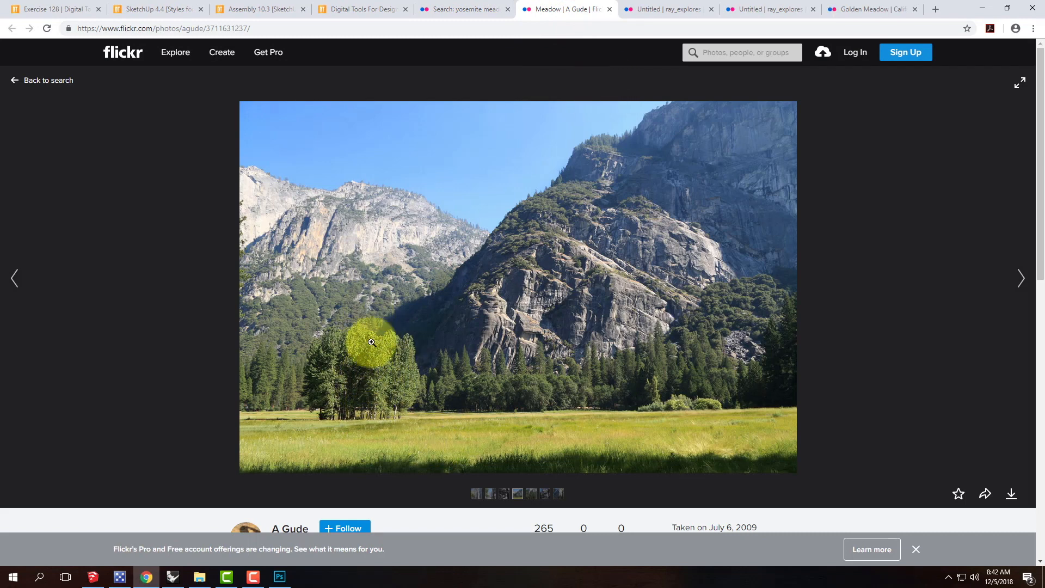
left_click(1011, 493)
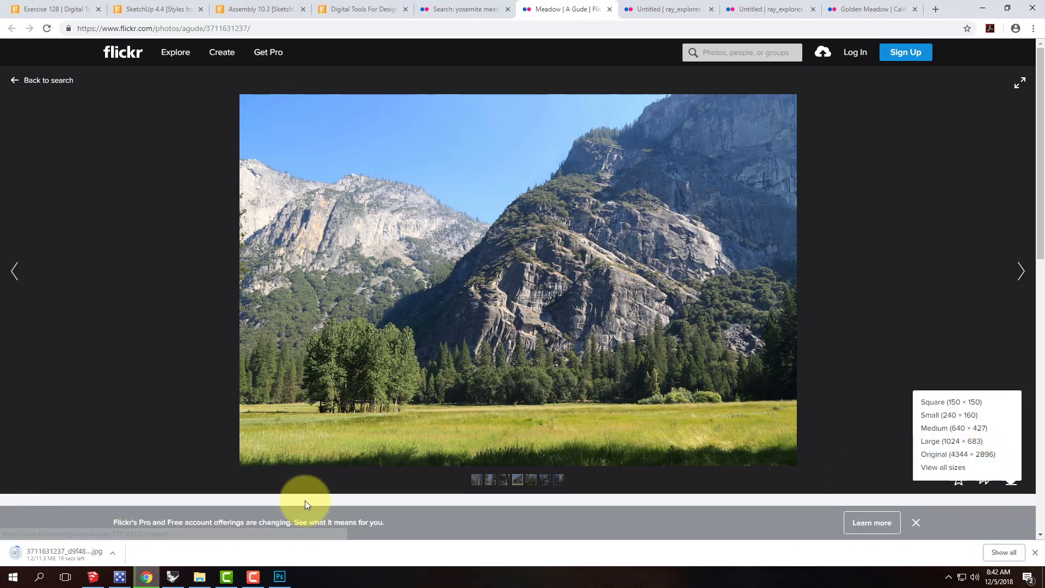
left_click(115, 552)
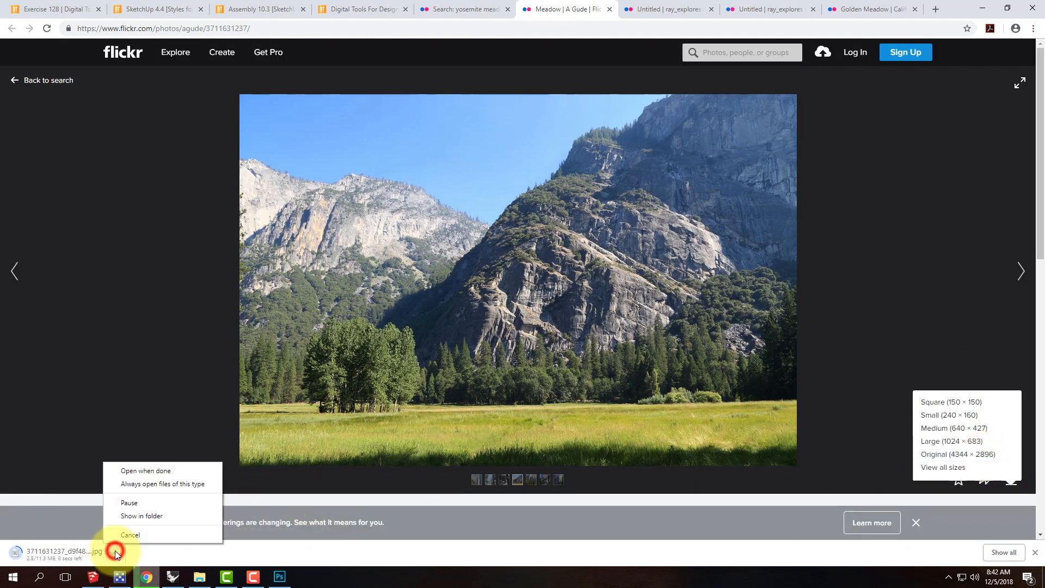
left_click(149, 516)
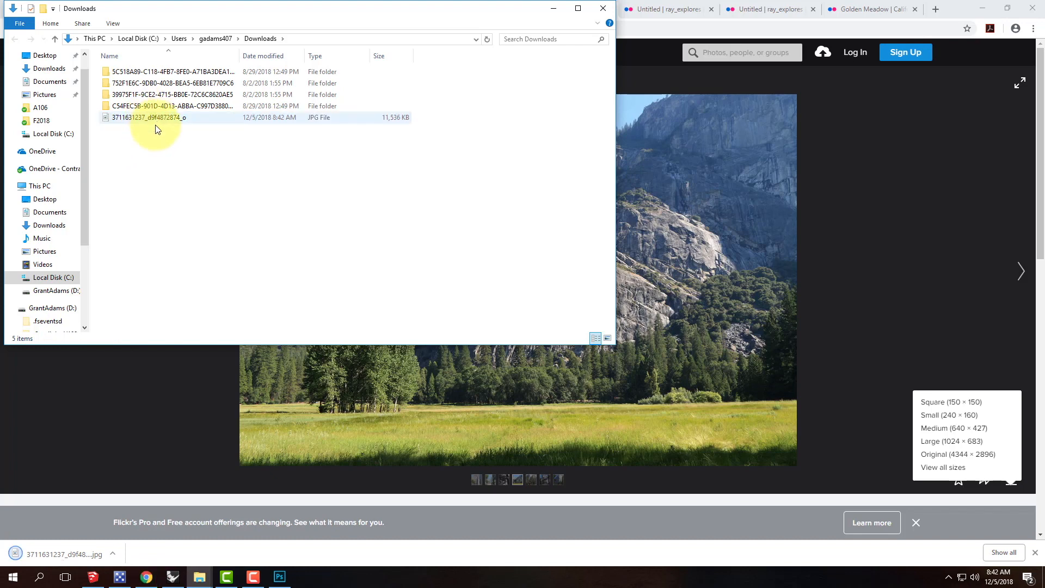
- Copy the downloaded meadow JPG into the OneDrive folder Live Demonstrations > Live - A135 Exercises > Ex128 > F2018
left_click(154, 125)
right_click(154, 125)
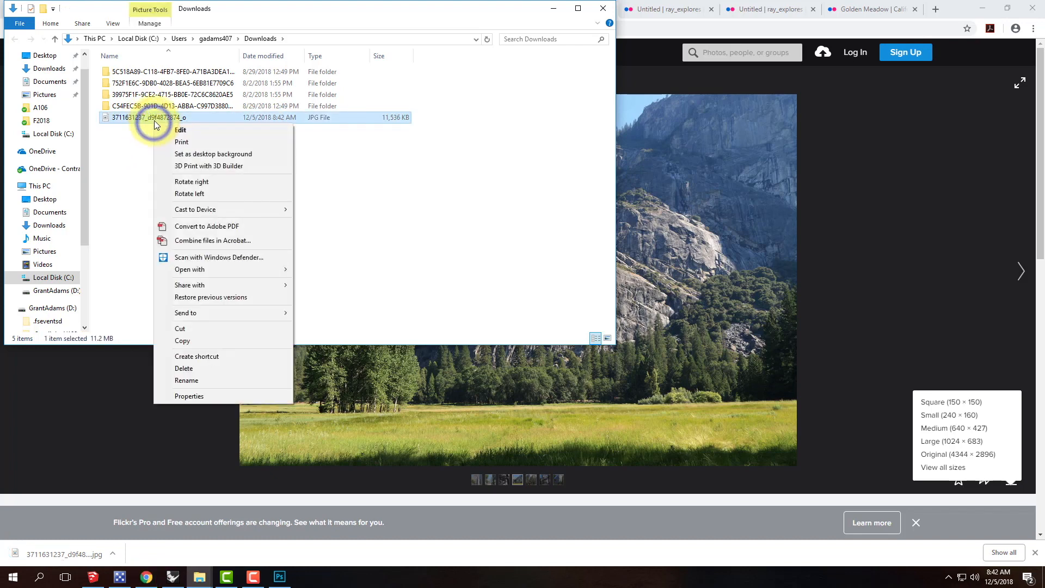
left_click(195, 339)
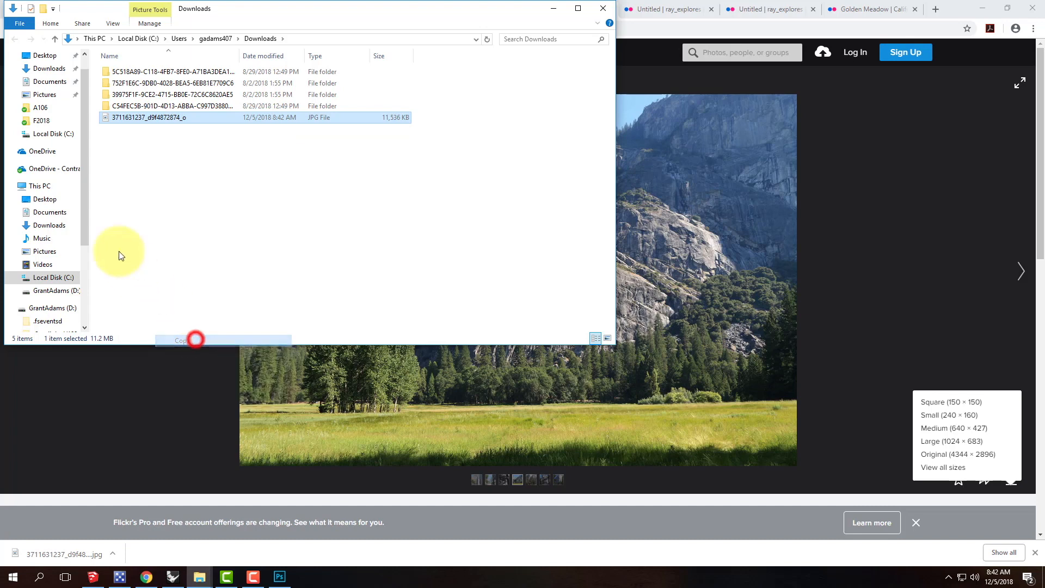
left_click(60, 170)
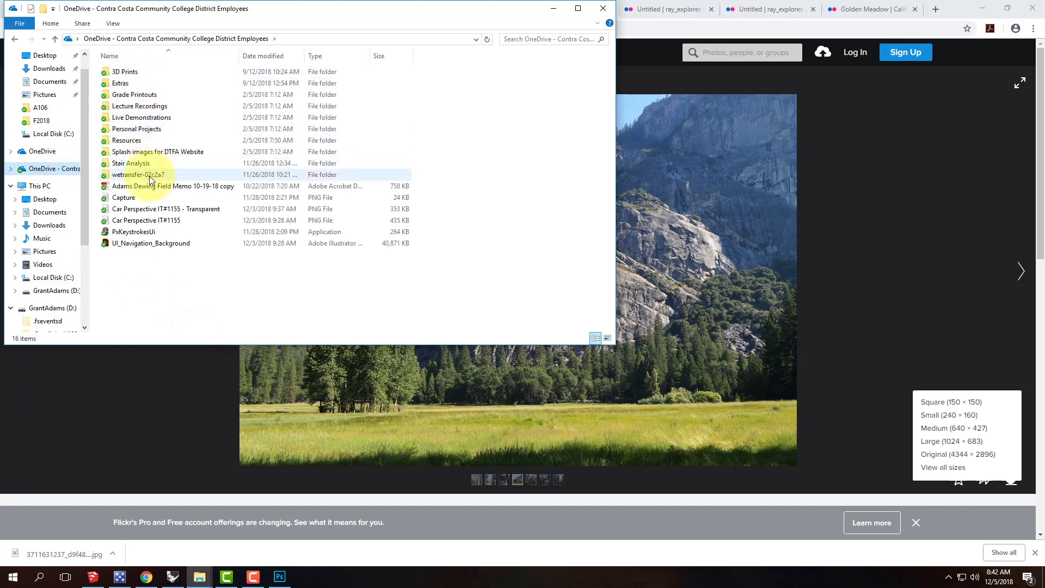
double_click(128, 118)
double_click(131, 72)
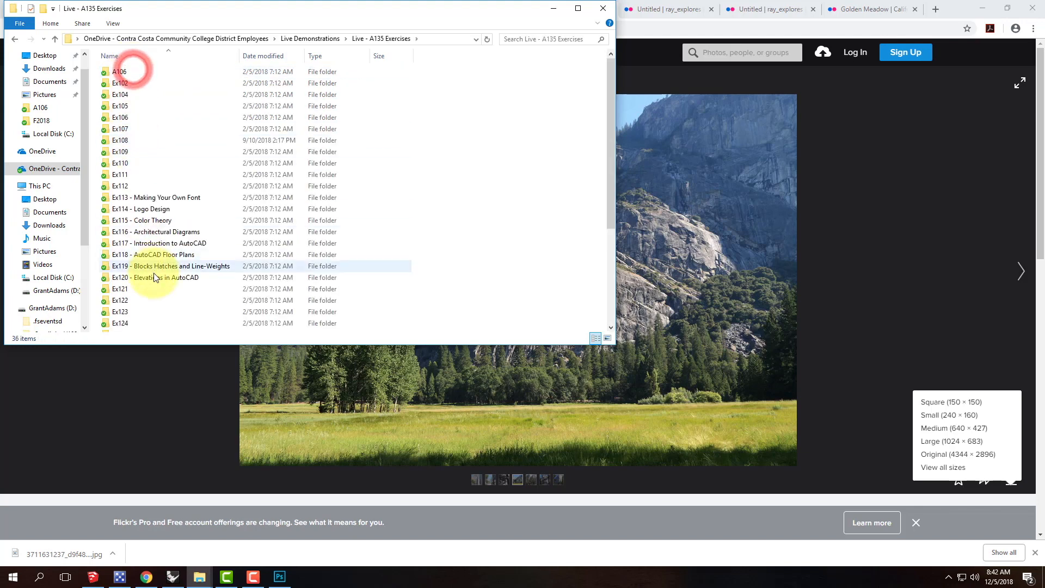
scroll(146, 307, "down", 4)
double_click(134, 234)
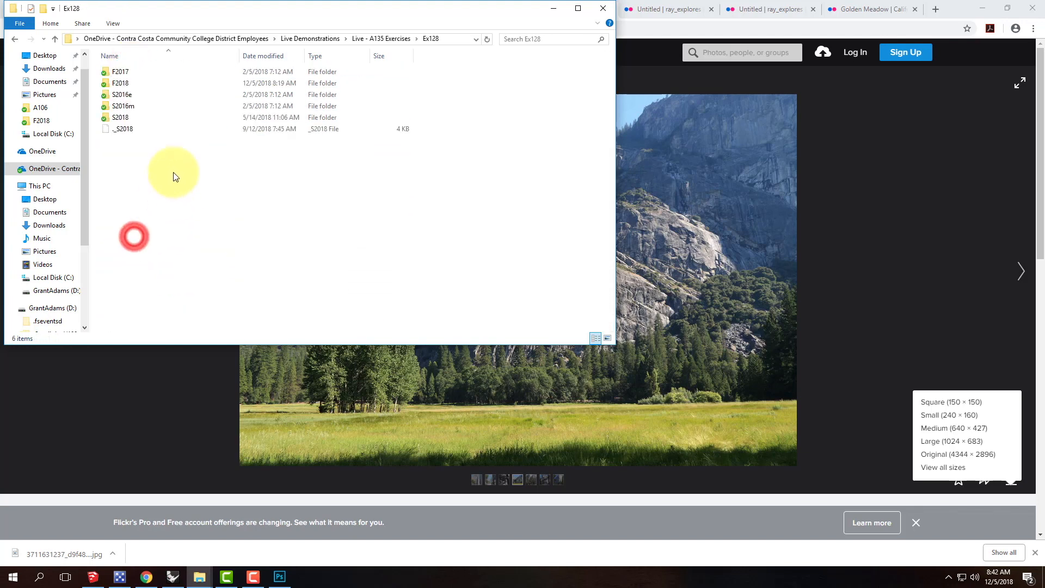
double_click(122, 83)
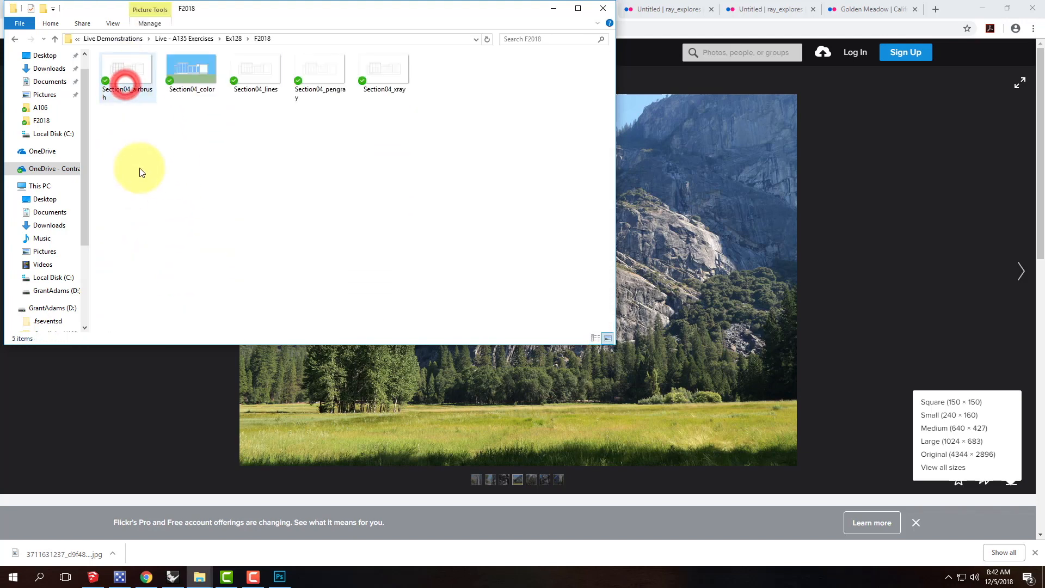
right_click(165, 168)
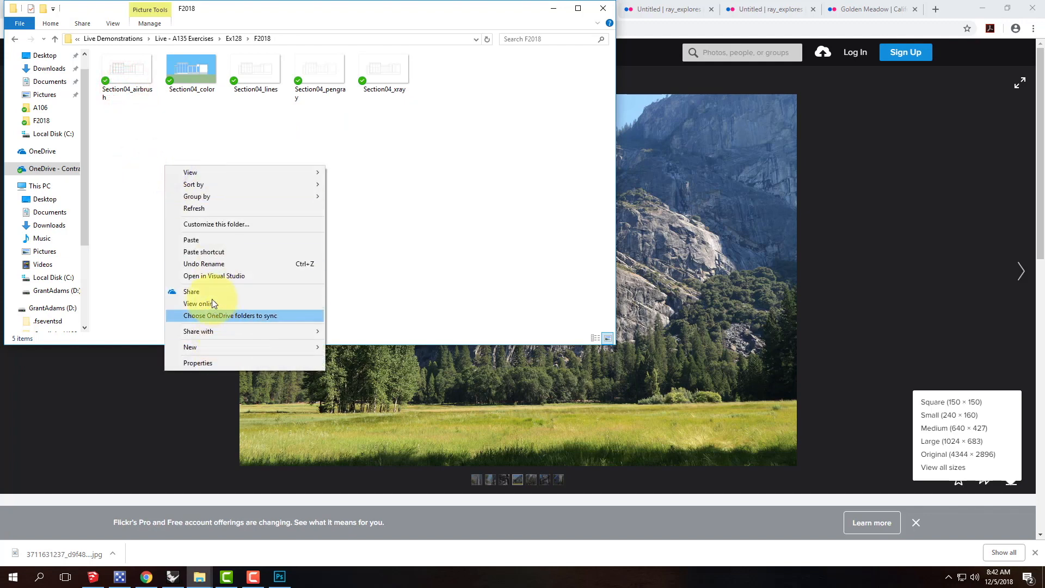
left_click(200, 240)
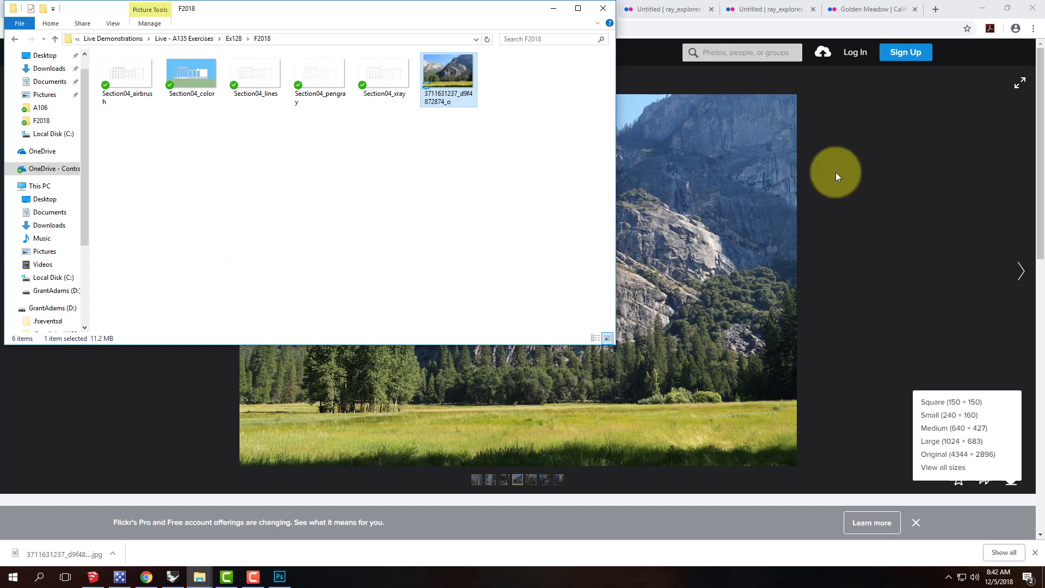
- Download the first green meadow photo at its original size of 3264 × 2448 and show the file in its folder
left_click(849, 175)
left_click(677, 8)
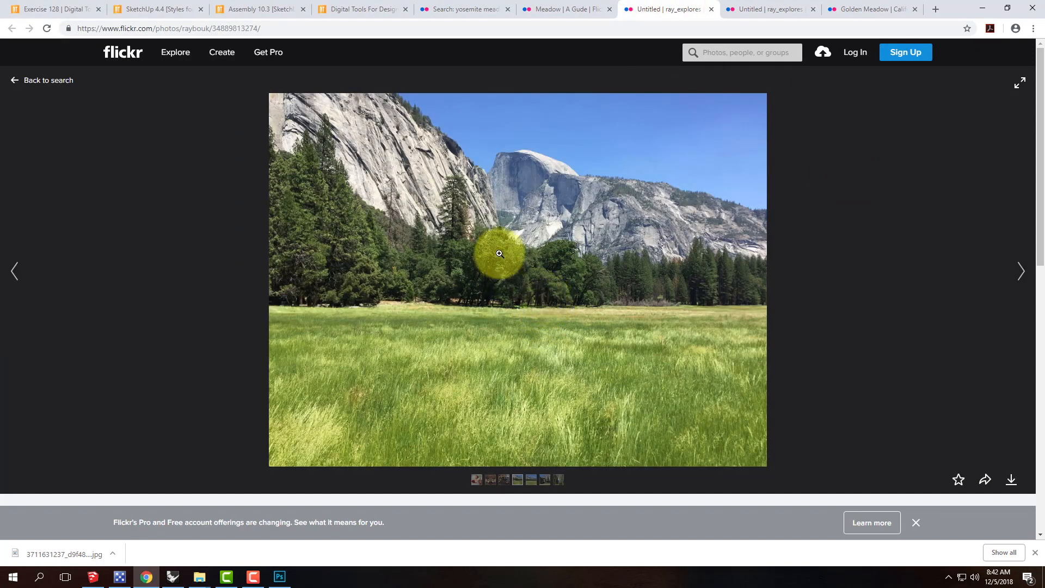
left_click(1010, 479)
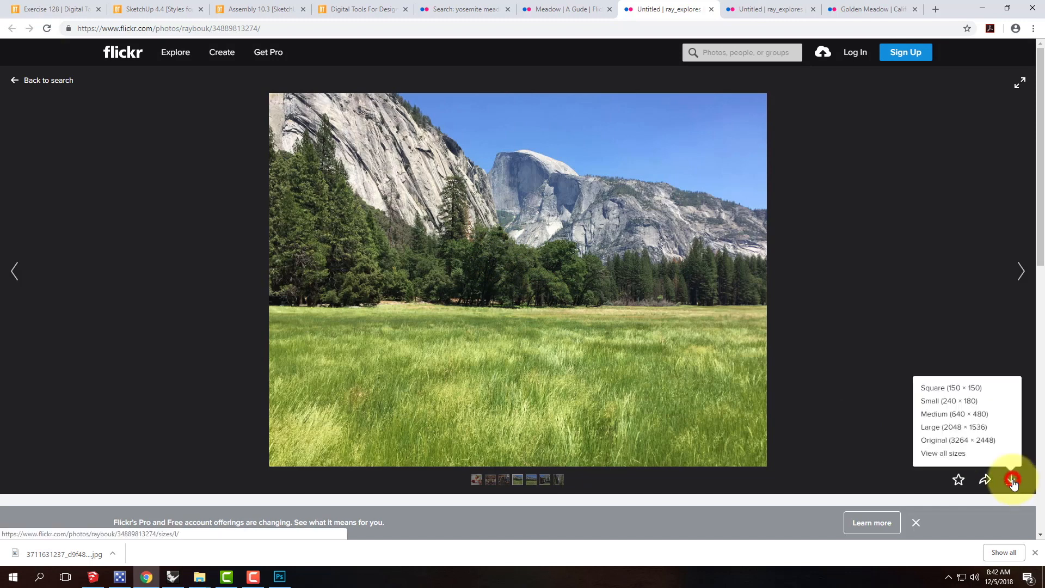
left_click(996, 445)
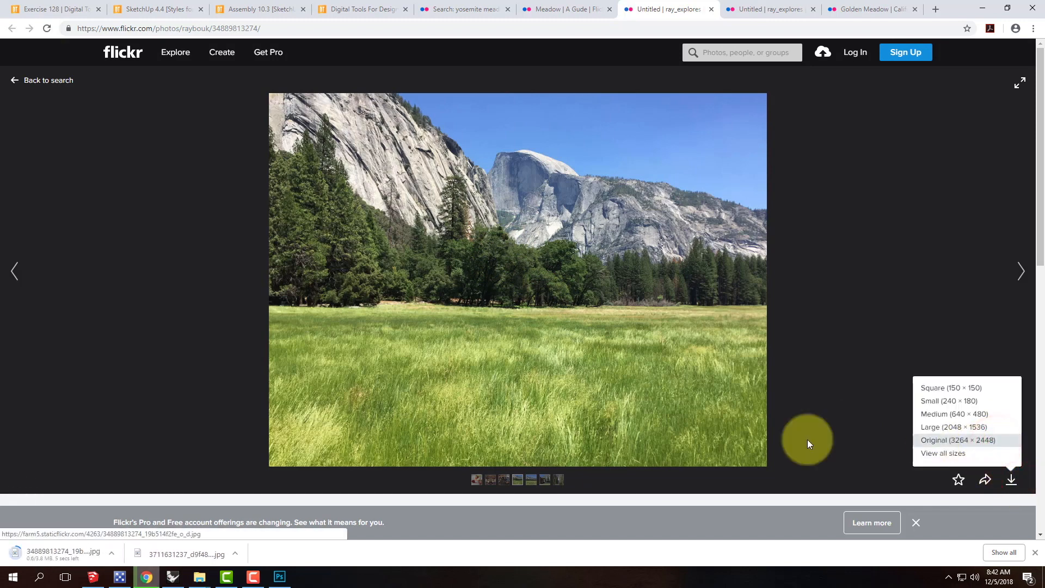
left_click(113, 558)
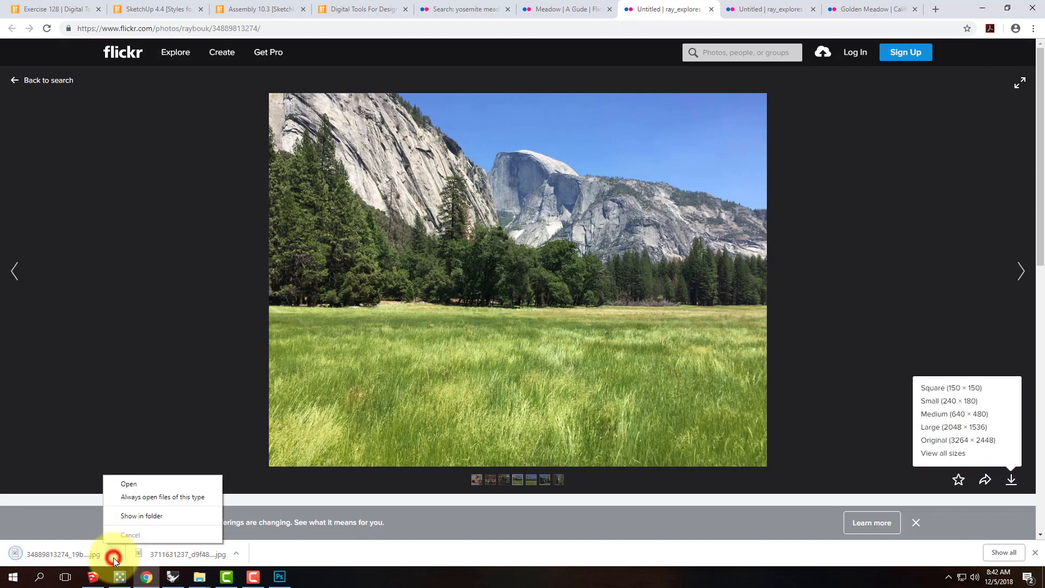
left_click(142, 515)
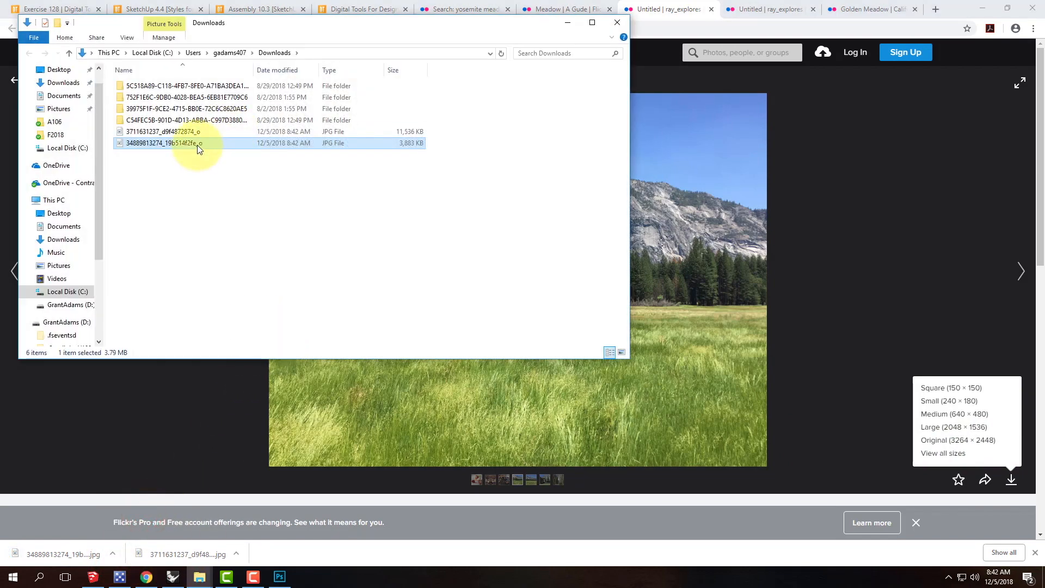
right_click(197, 147)
left_click(238, 363)
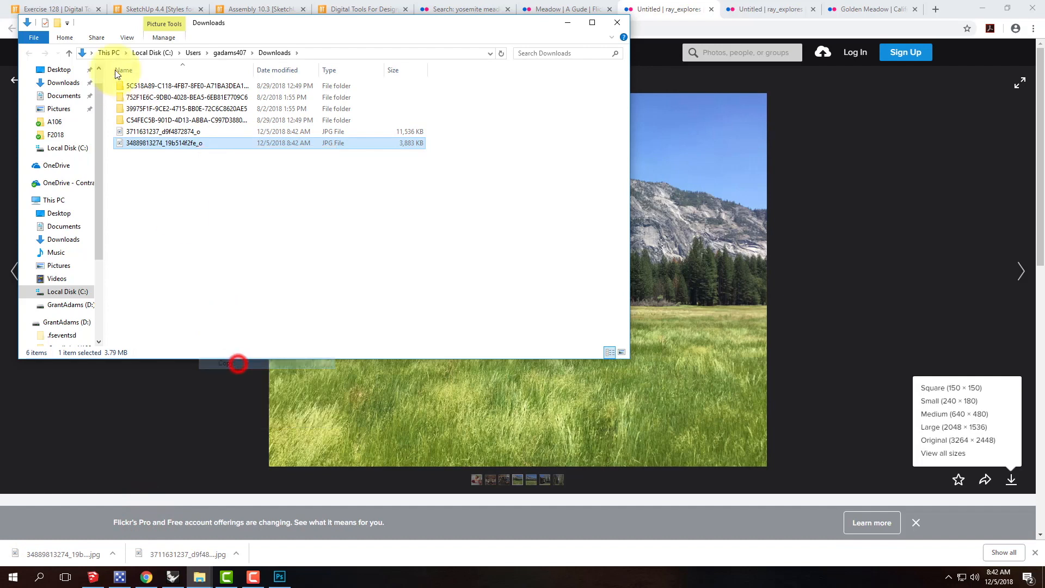
left_click(57, 135)
right_click(349, 189)
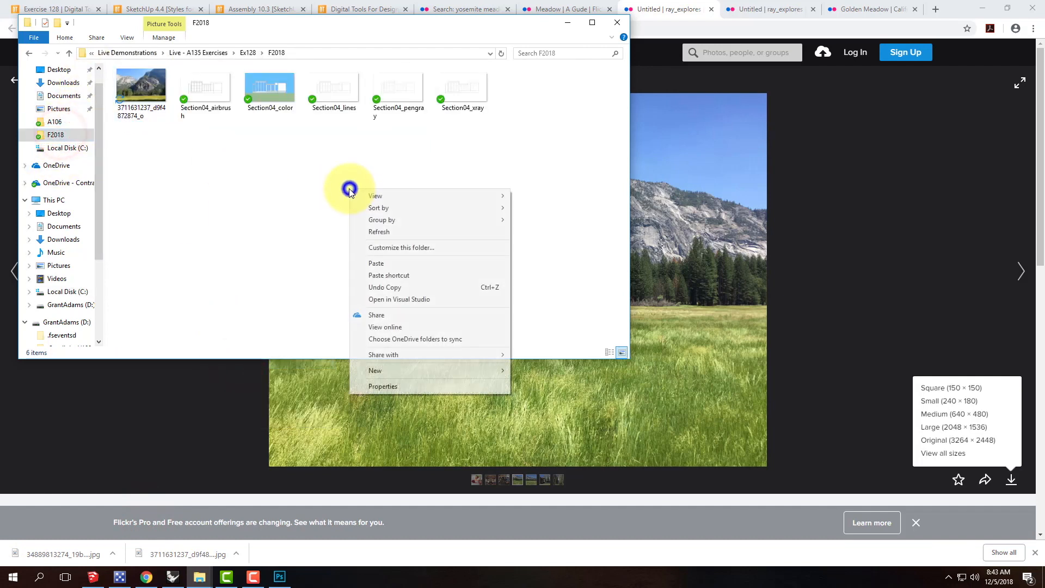
left_click(393, 263)
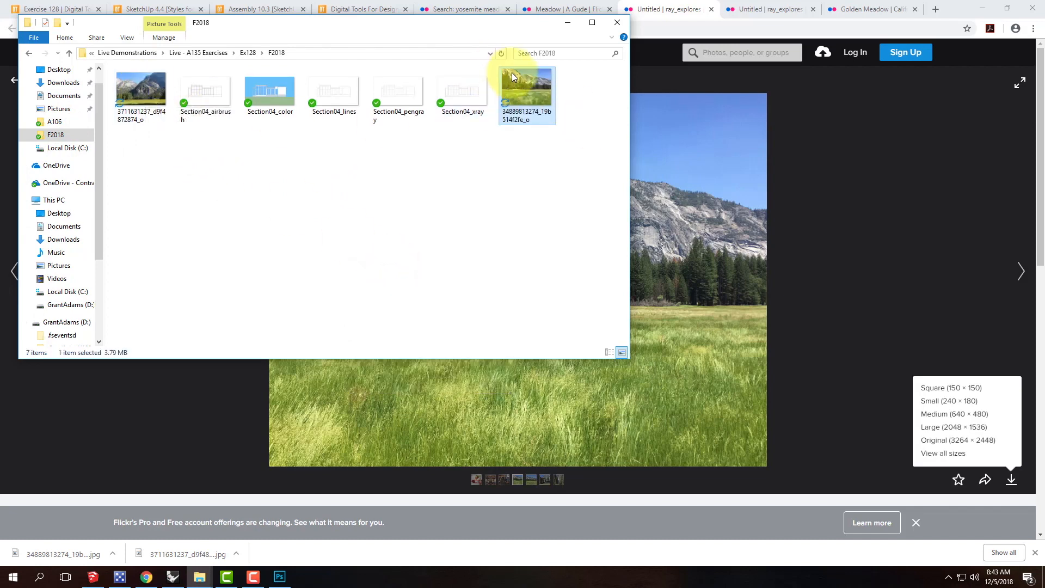
left_click(570, 23)
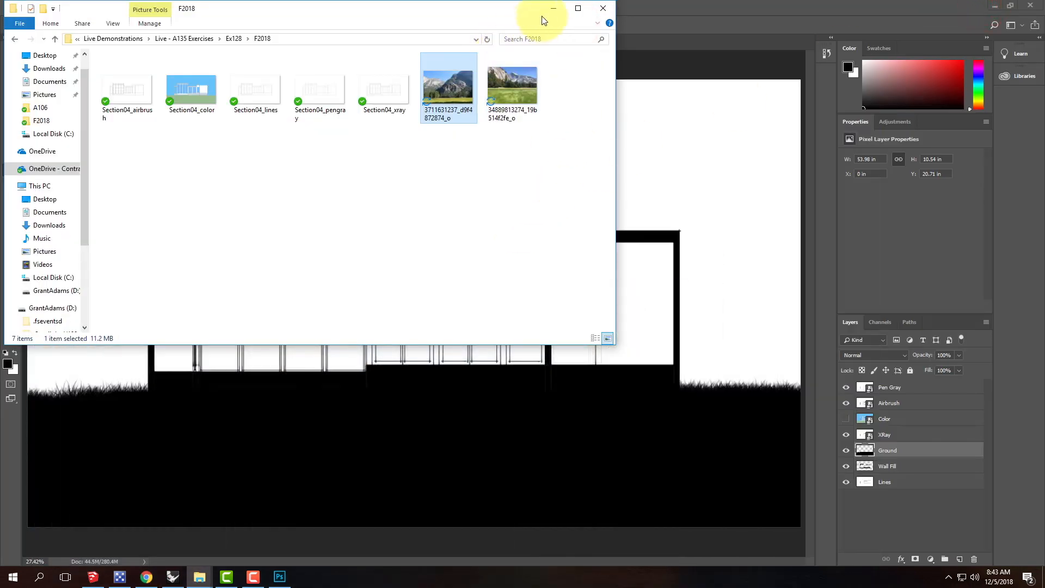
left_click(547, 13)
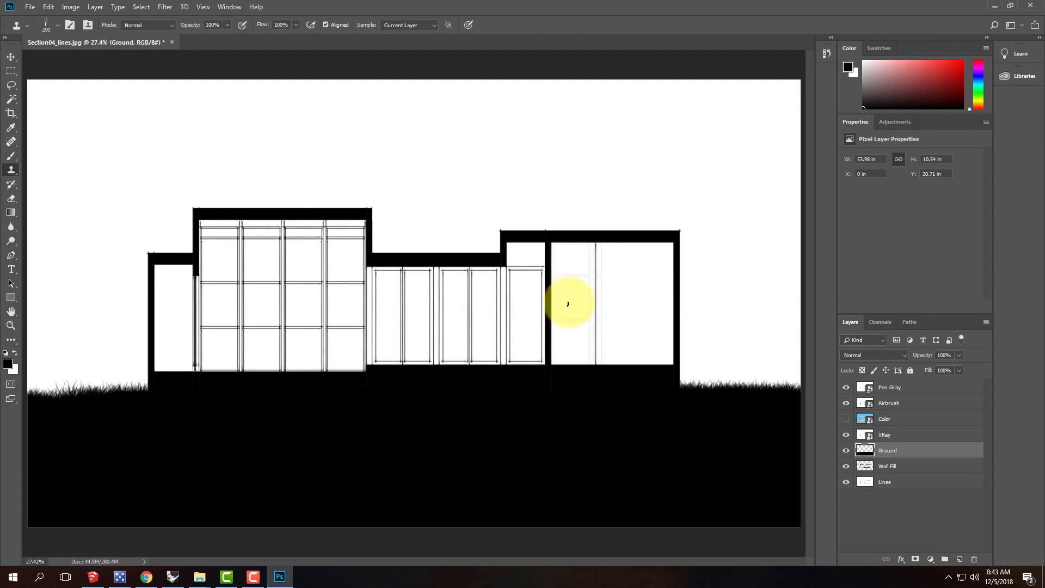
key("ctrl+minus")
key("ctrl+minus")
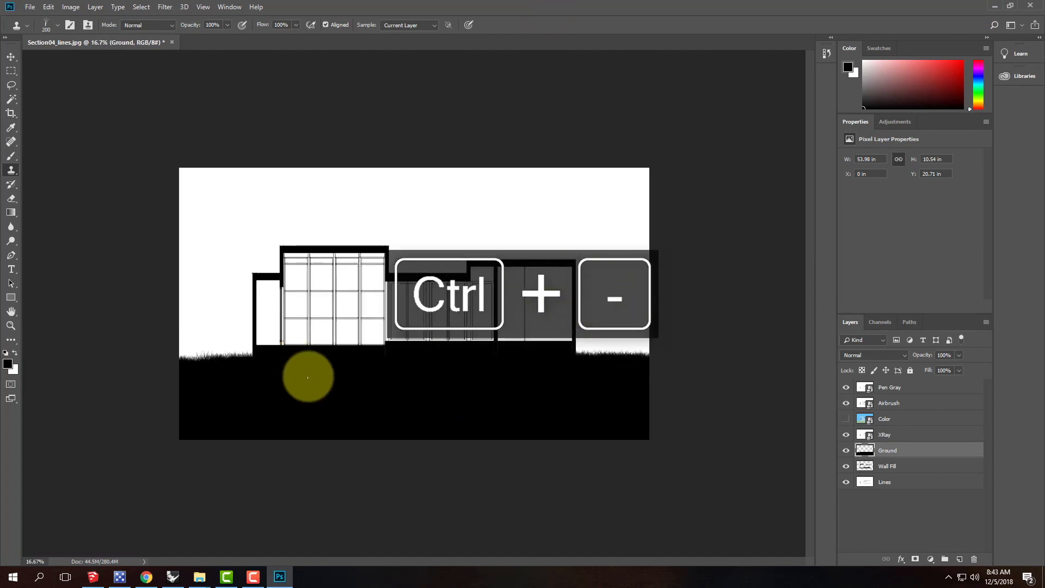
left_click(30, 7)
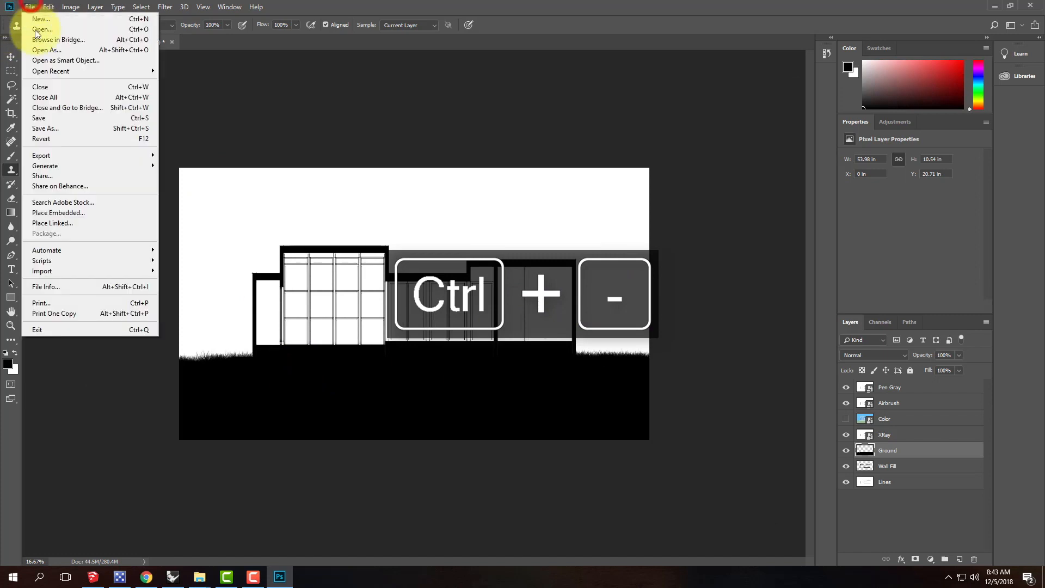
left_click(60, 213)
left_click(110, 72)
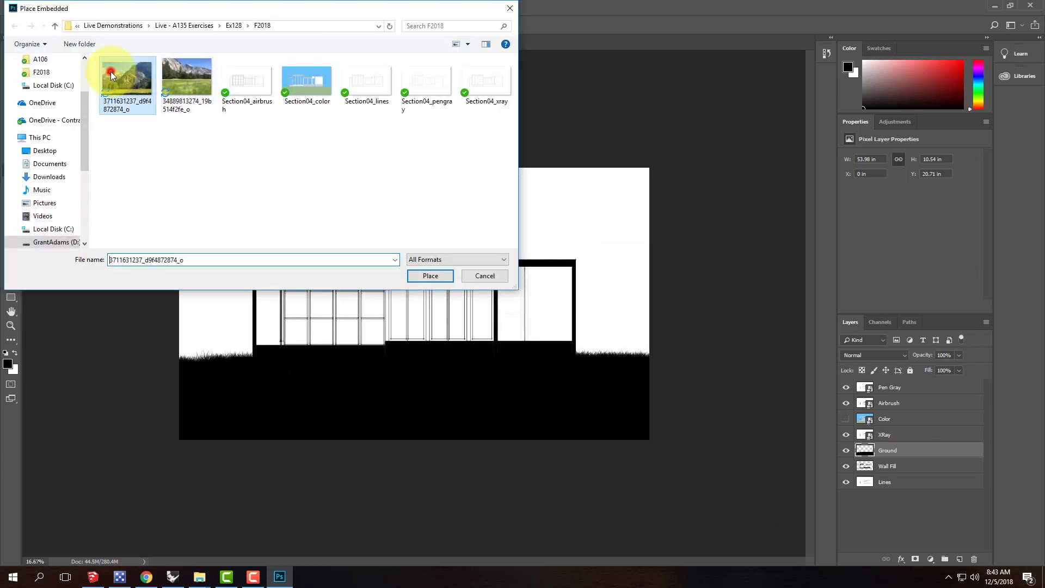
left_click(439, 276)
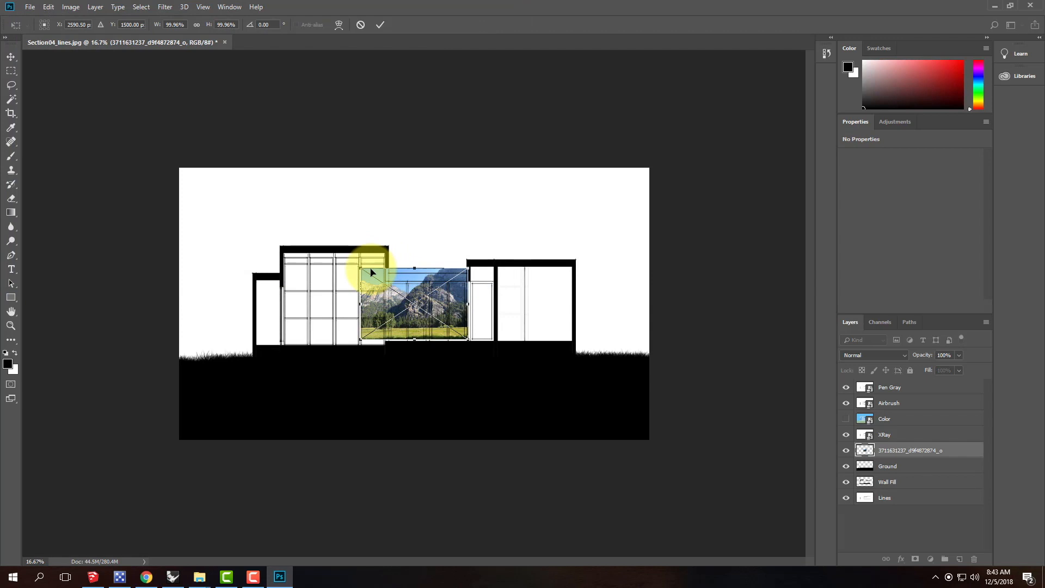
- Scale the placed meadow photo to about 445% and position it across the full canvas width, horizontally centred
left_click_drag(359, 268, 188, 123)
left_click_drag(468, 341, 666, 454)
left_click_drag(481, 419, 475, 334)
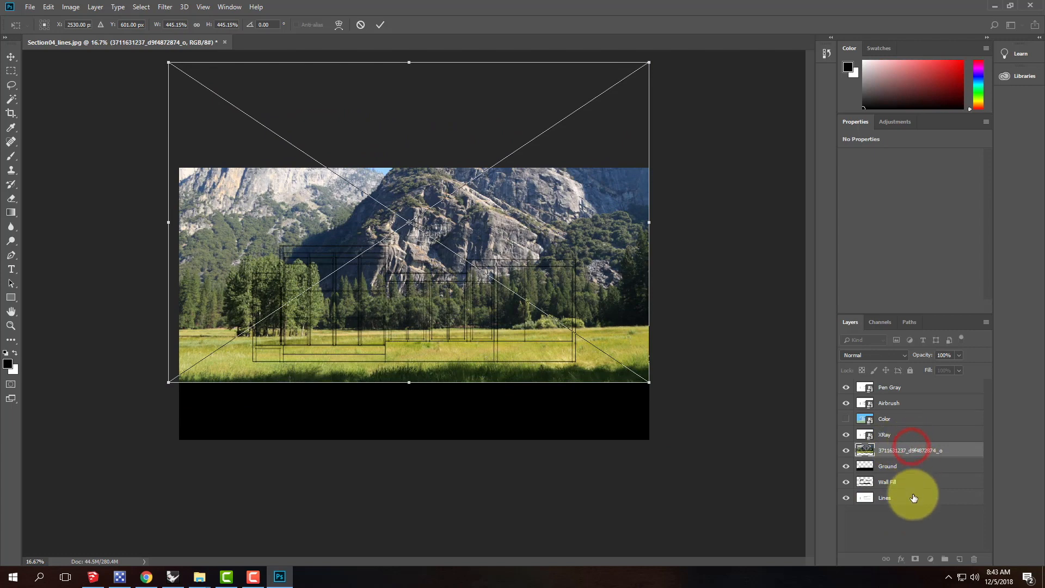
left_click(903, 448)
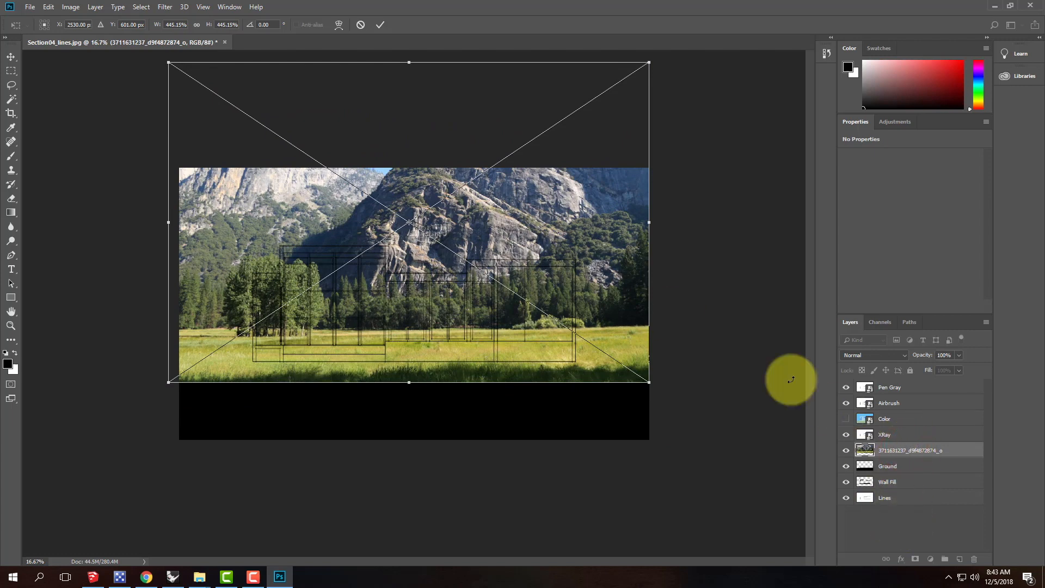
left_click_drag(437, 231, 450, 232)
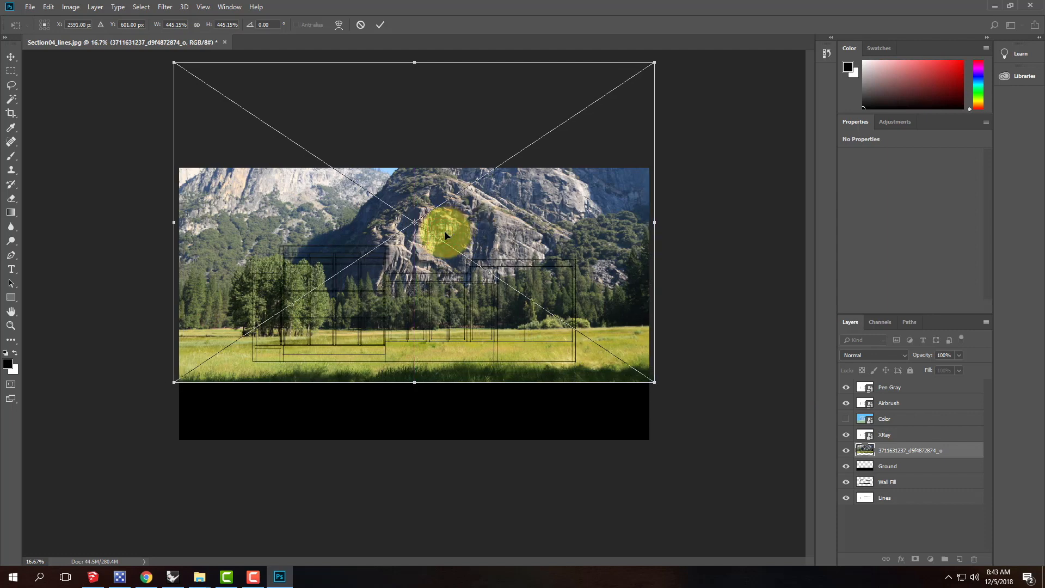
left_click(379, 24)
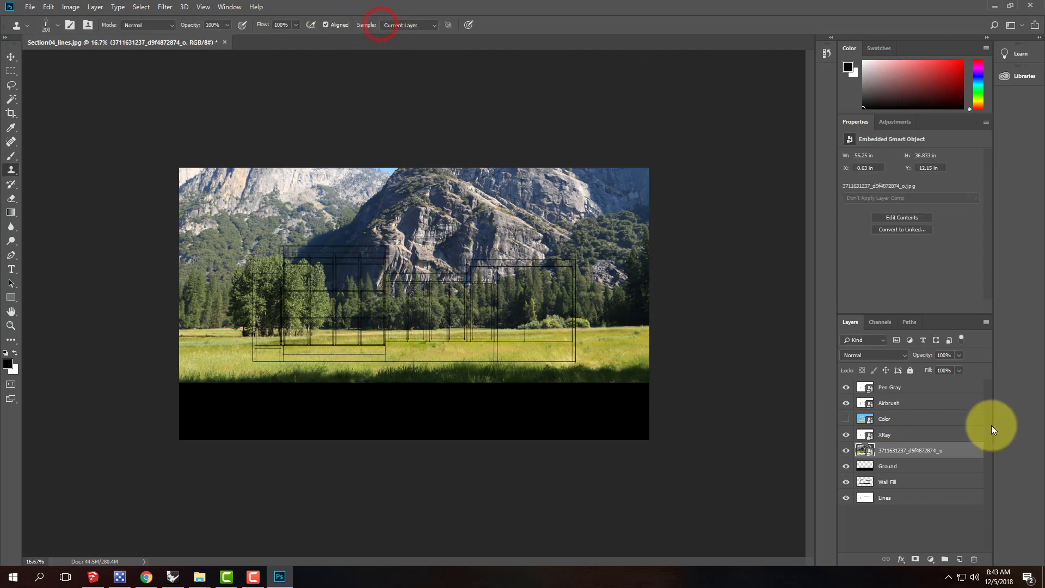
- Move the meadow photo layer below the Ground layer and shift the photo down about 1.9 inches behind the building
left_click_drag(898, 455, 898, 470)
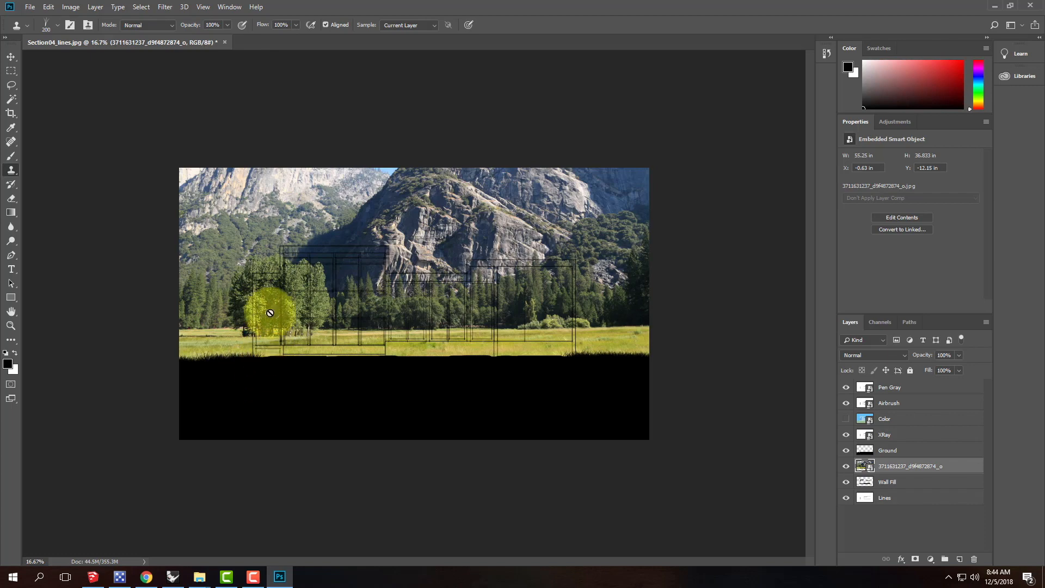
left_click(54, 6)
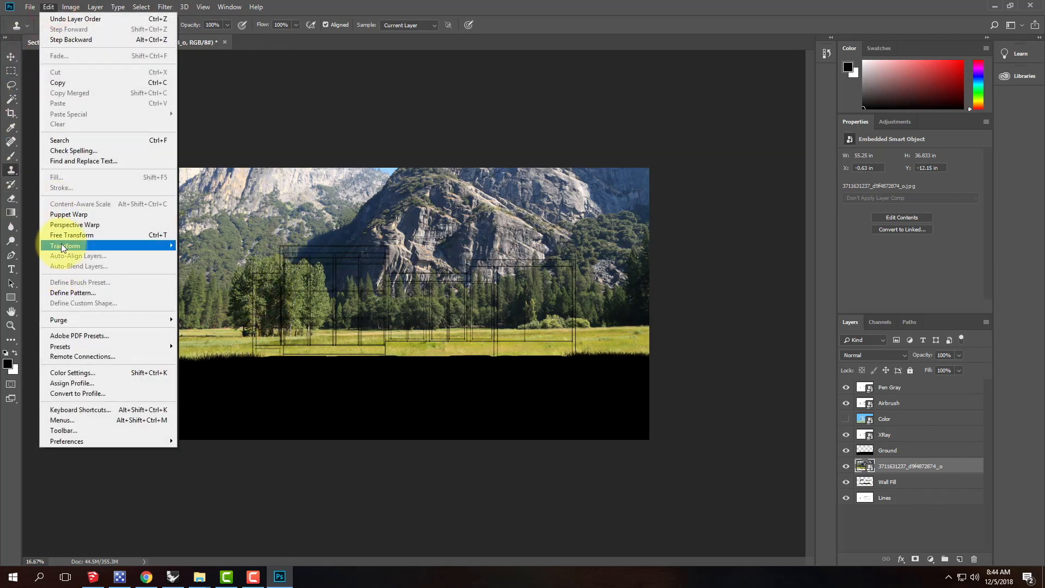
left_click(64, 236)
left_click_drag(406, 192, 406, 208)
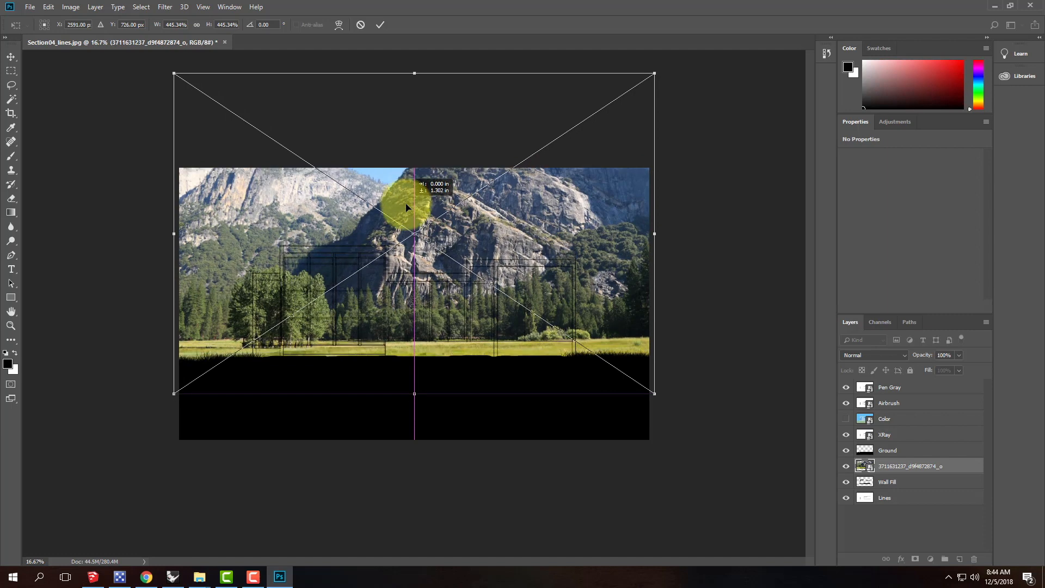
left_click_drag(406, 207, 406, 243)
left_click_drag(407, 242, 395, 209)
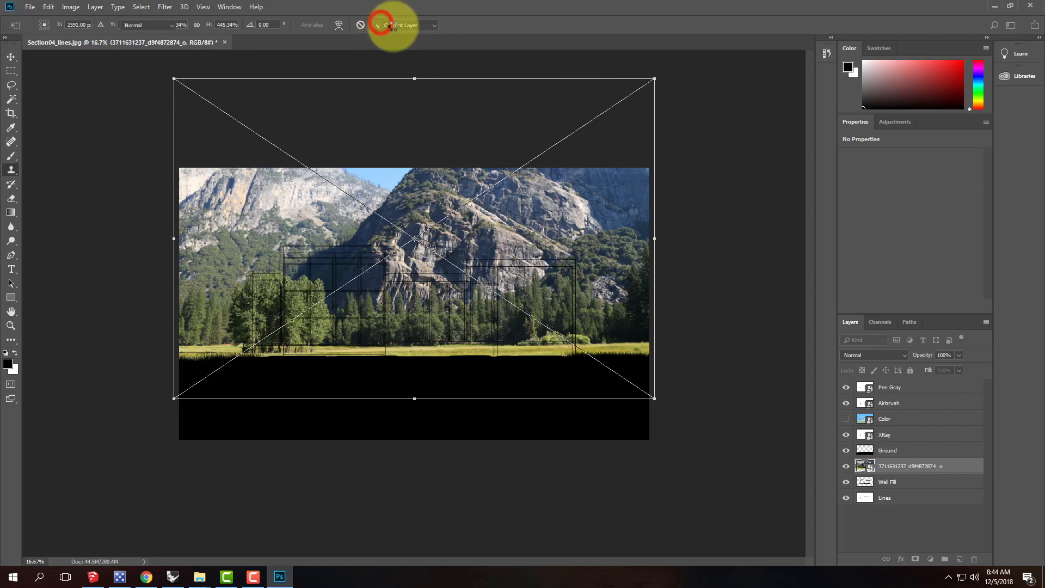
left_click(381, 24)
- Set the canvas height to 40 inches with the anchor at bottom centre, extending the canvas upward
left_click(73, 7)
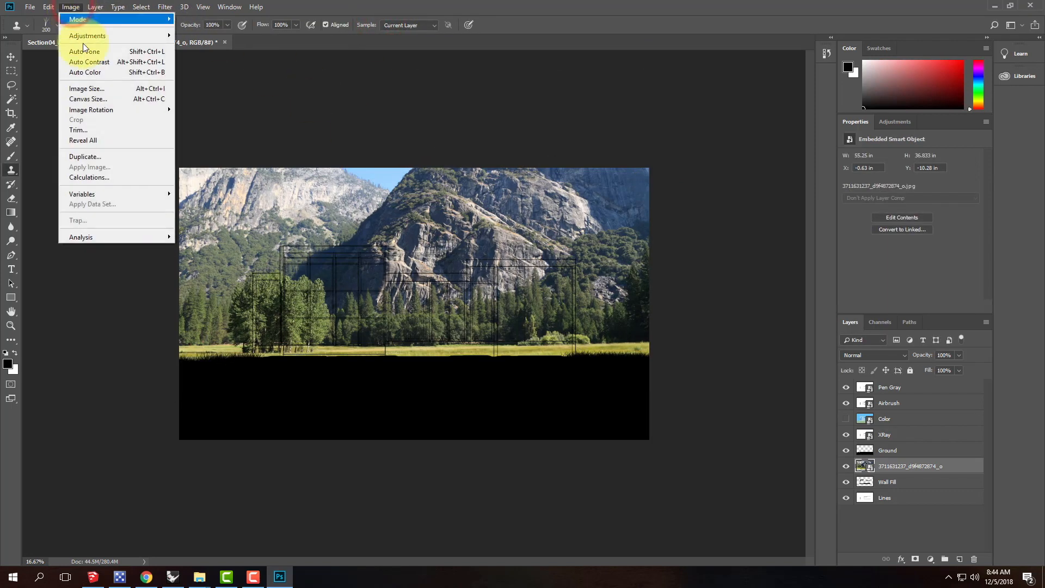
left_click(88, 99)
left_click_drag(532, 120, 379, 109)
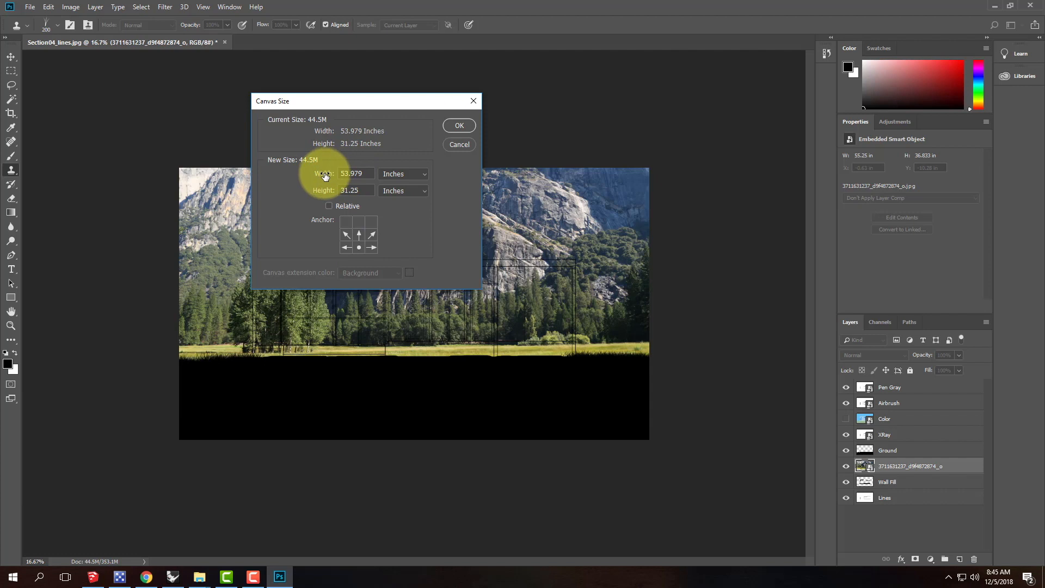
double_click(359, 191)
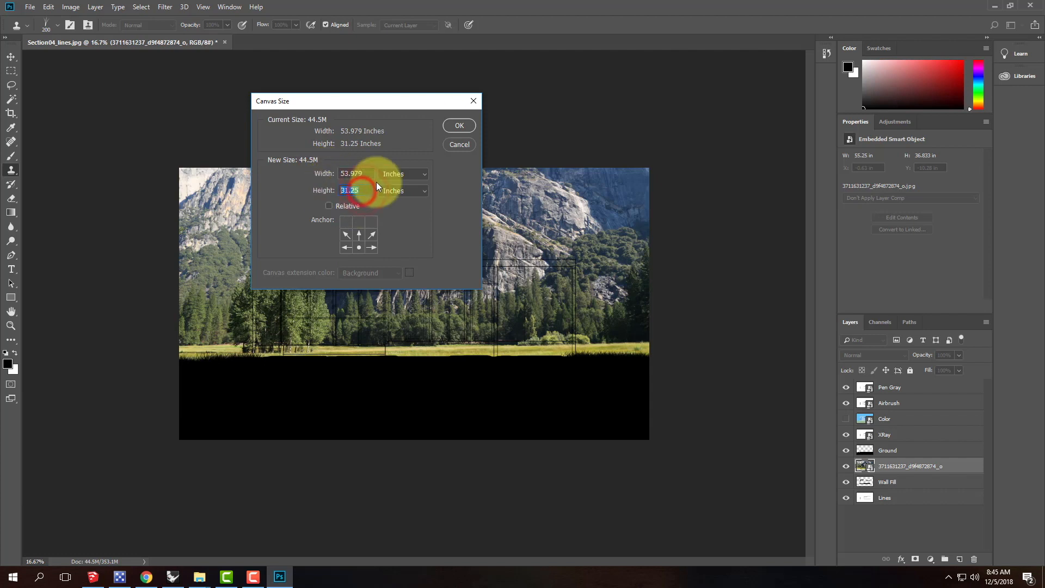
type("40")
left_click(450, 129)
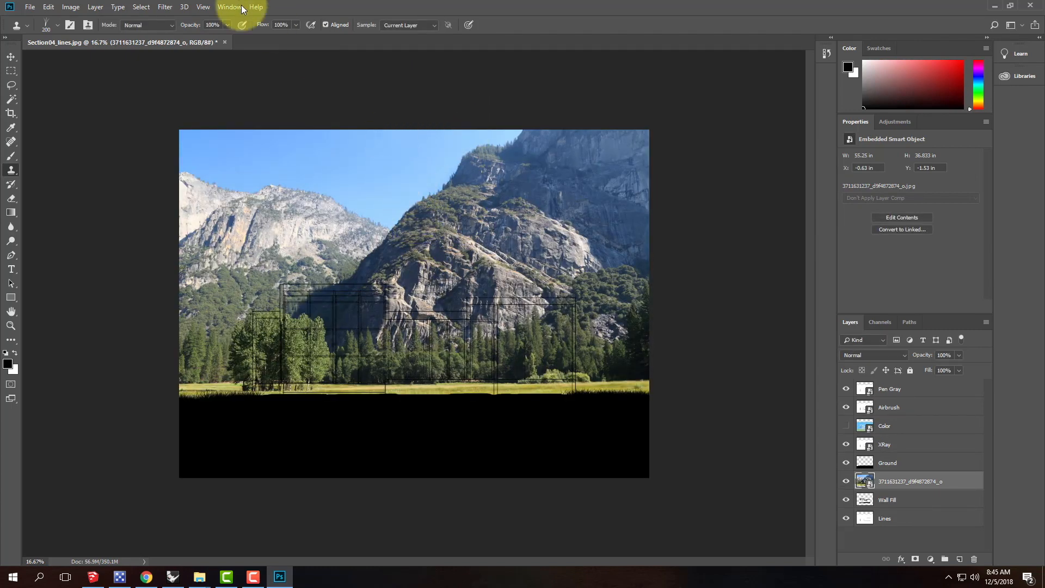
left_click(54, 8)
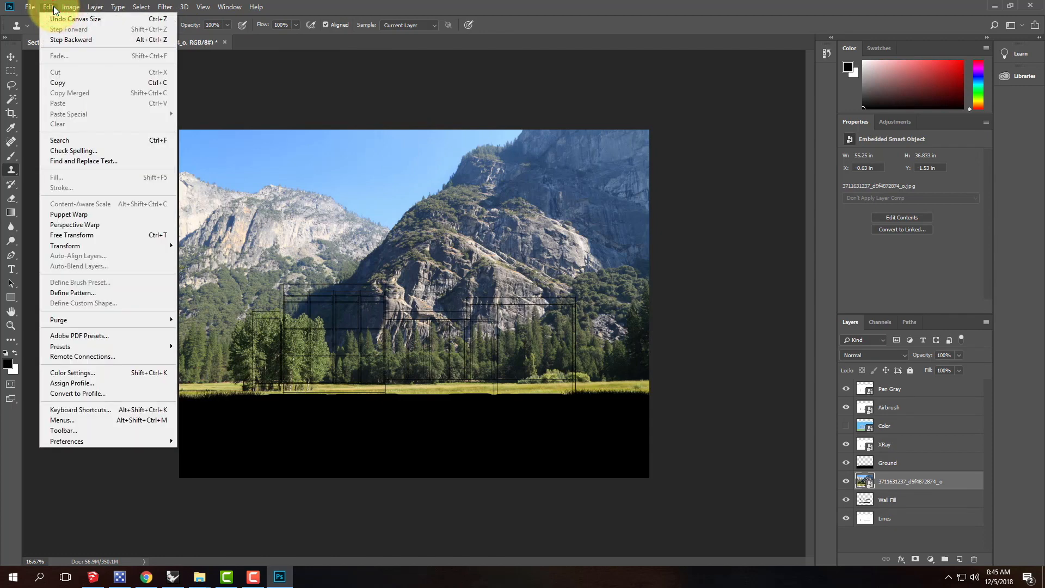
mouse_move(68, 9)
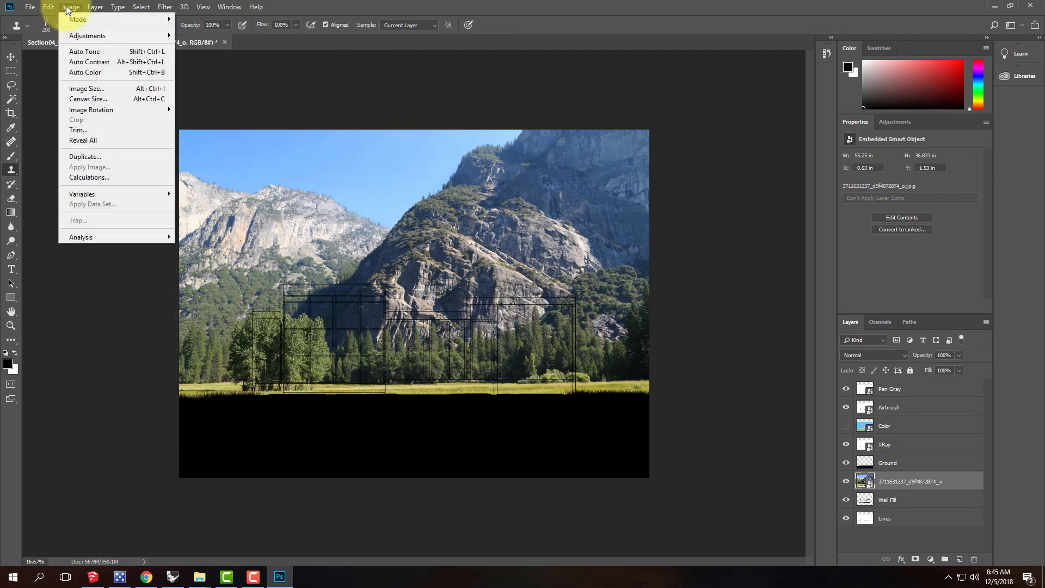
left_click(96, 235)
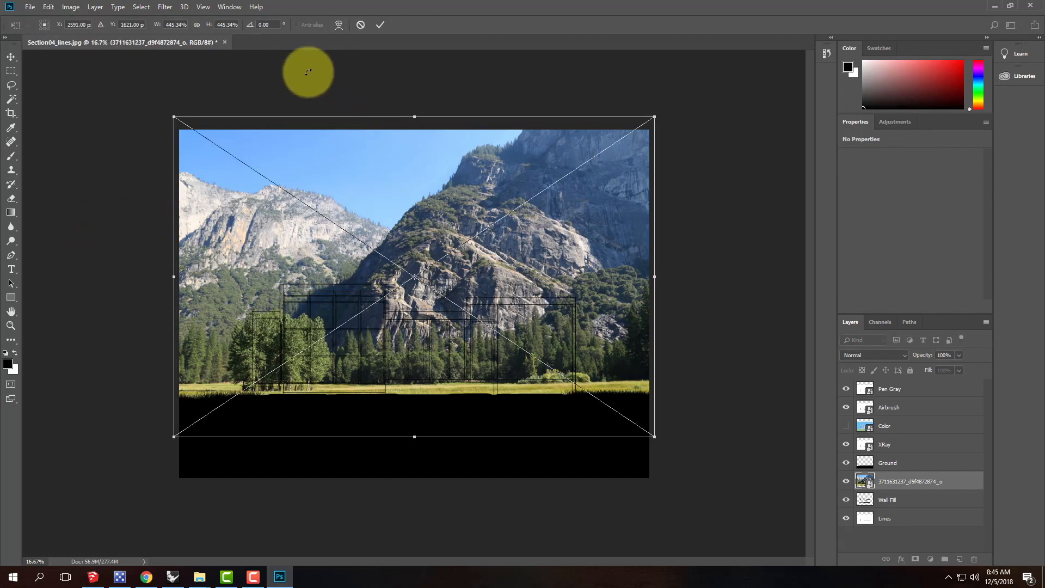
left_click(379, 24)
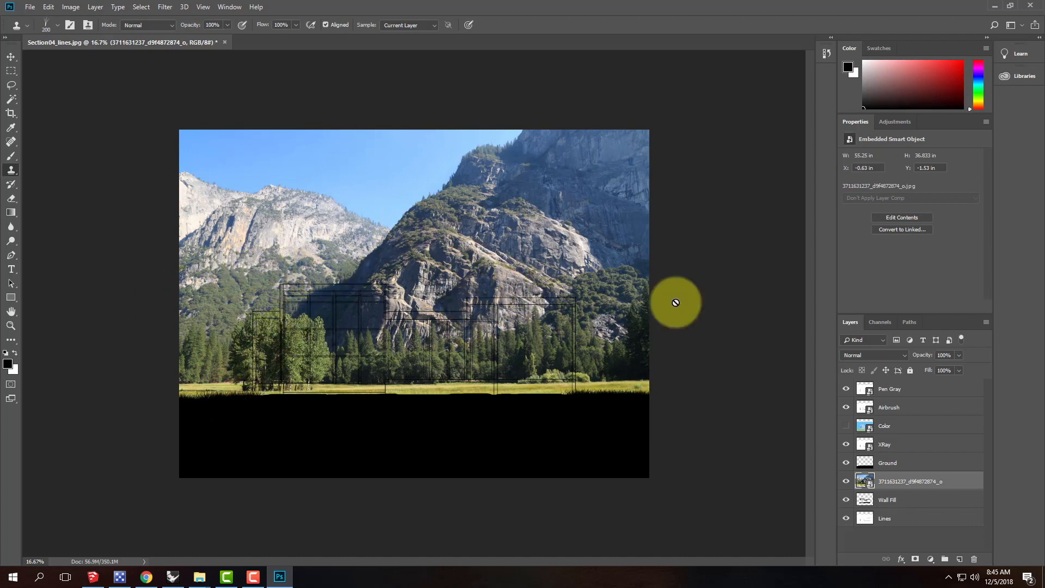
- Hide the meadow photo, show the Color layer, and select its sky and the empty strip above with the Magic Wand
left_click(846, 482)
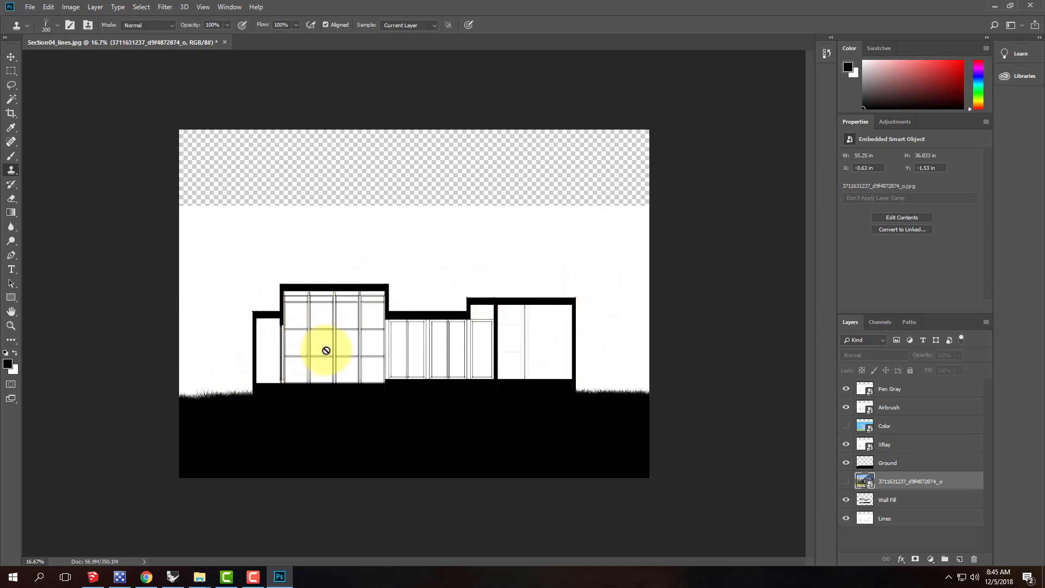
left_click(895, 426)
left_click(846, 426)
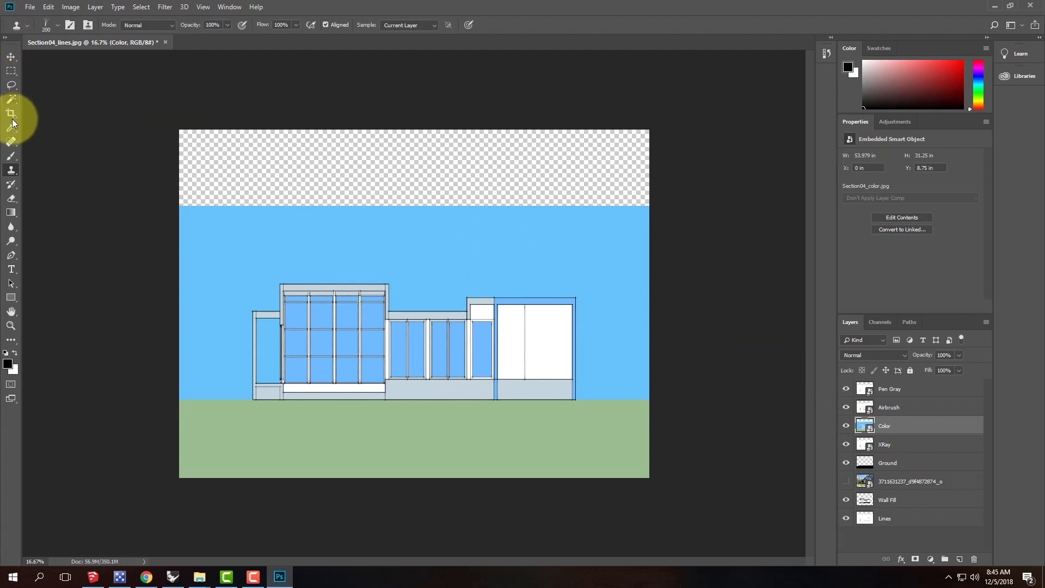
left_click(12, 100)
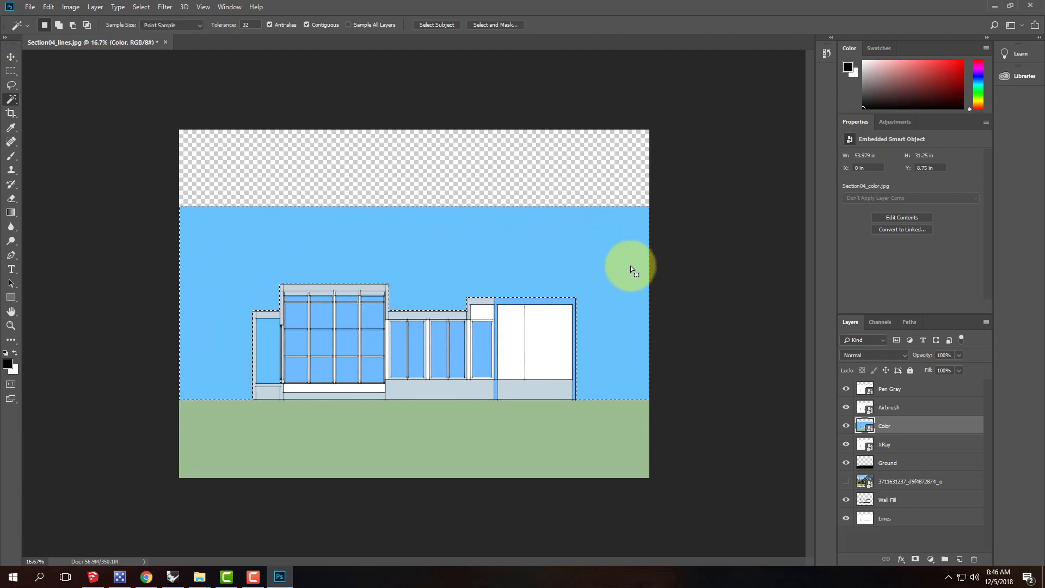
left_click(494, 178, "shift")
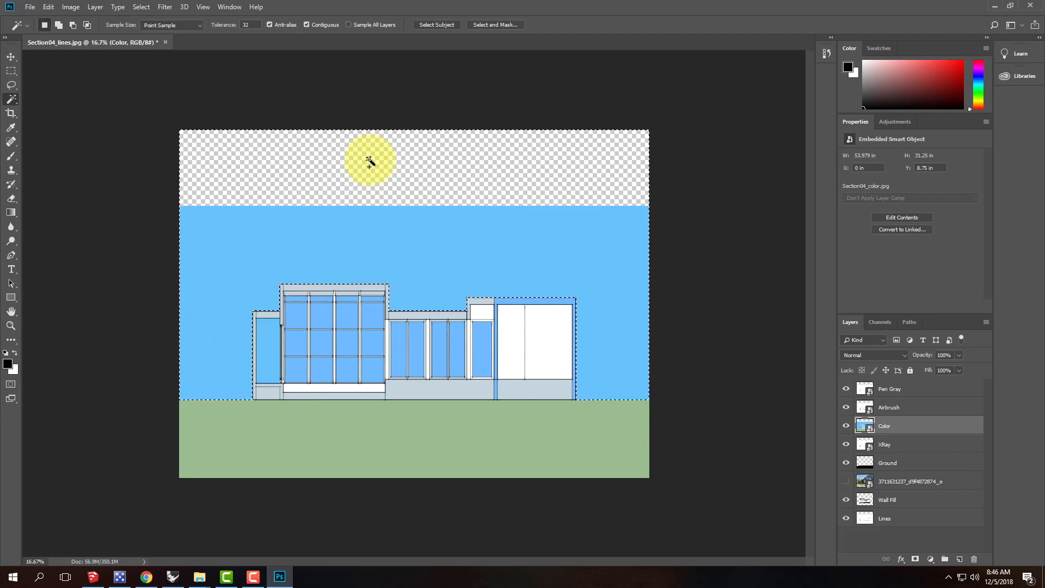
- Add the sky-coloured opening and the glass panes of both window walls to the Magic Wand selection
left_click(269, 346, "shift")
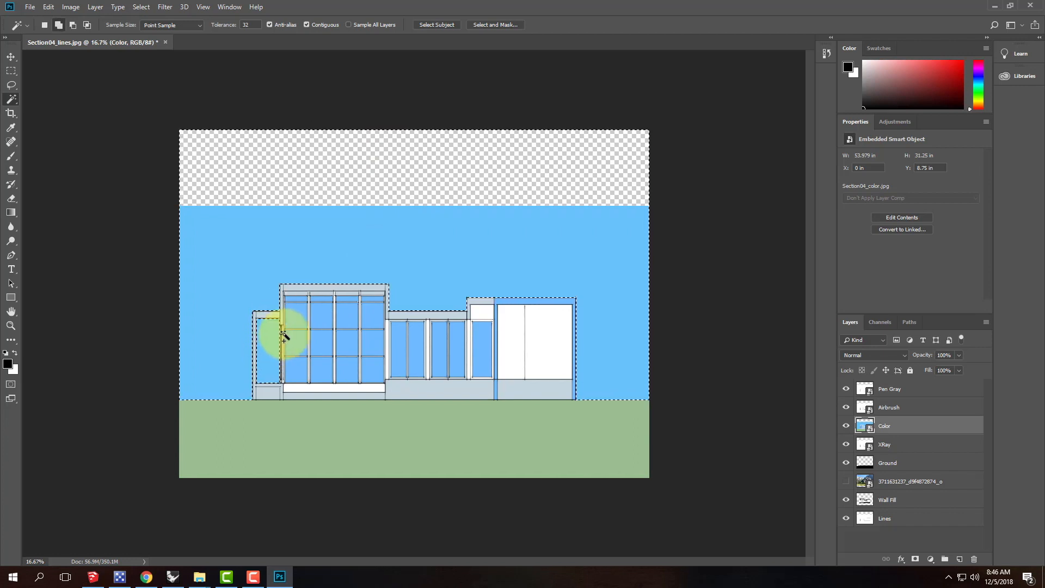
left_click(296, 371, "shift")
left_click(297, 342, "shift")
left_click(296, 313, "shift")
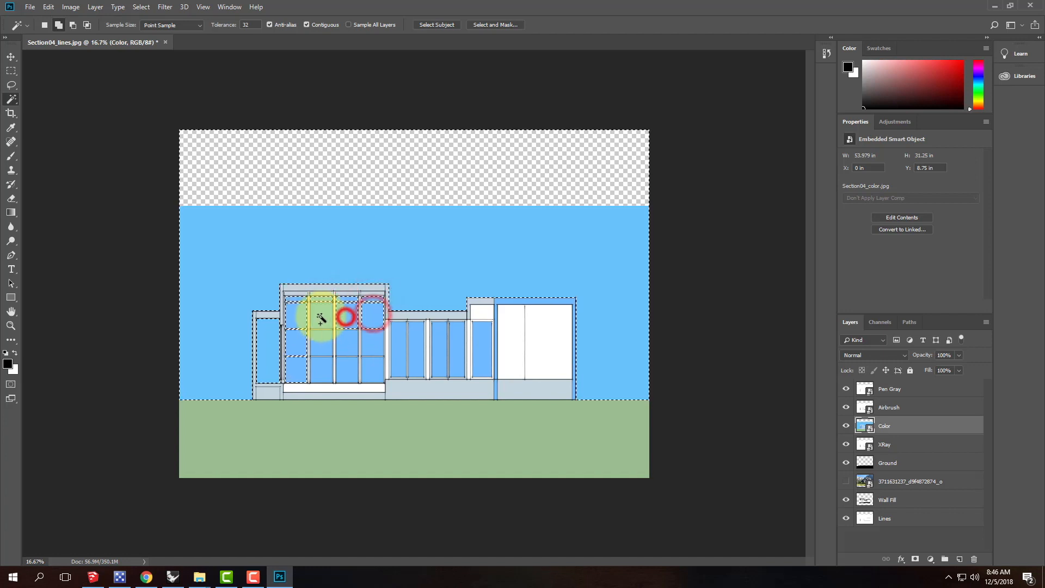
left_click(370, 343, "shift")
left_click(325, 369, "shift")
left_click(347, 369, "shift")
left_click(372, 370, "shift")
left_click(403, 346, "shift")
left_click(417, 345, "shift")
left_click(460, 344, "shift")
left_click(482, 344, "shift")
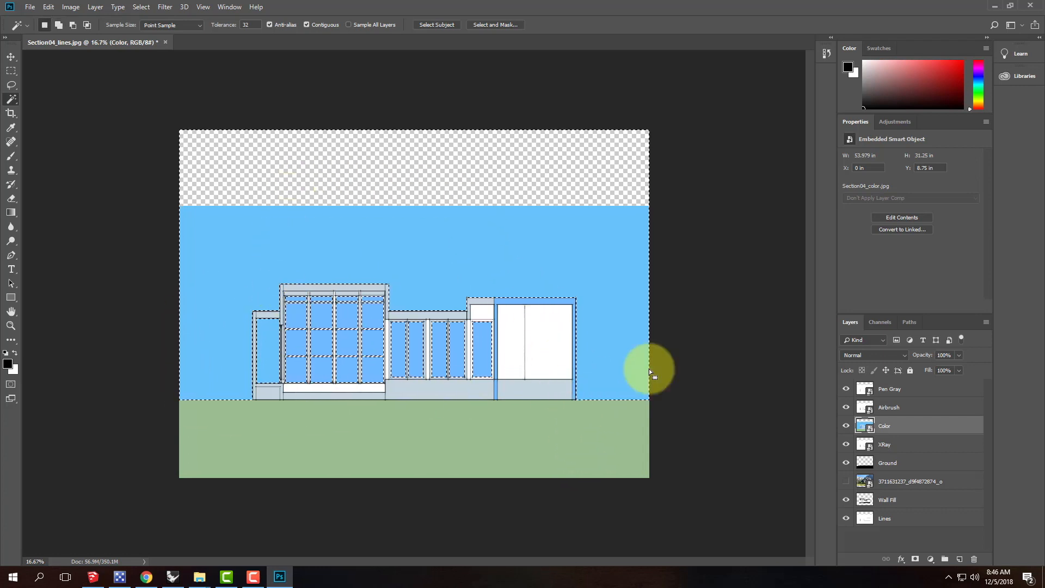
- Show the meadow photo layer, hide the Color layer, and add a layer mask to the photo from the selection
left_click(846, 481)
left_click(917, 480)
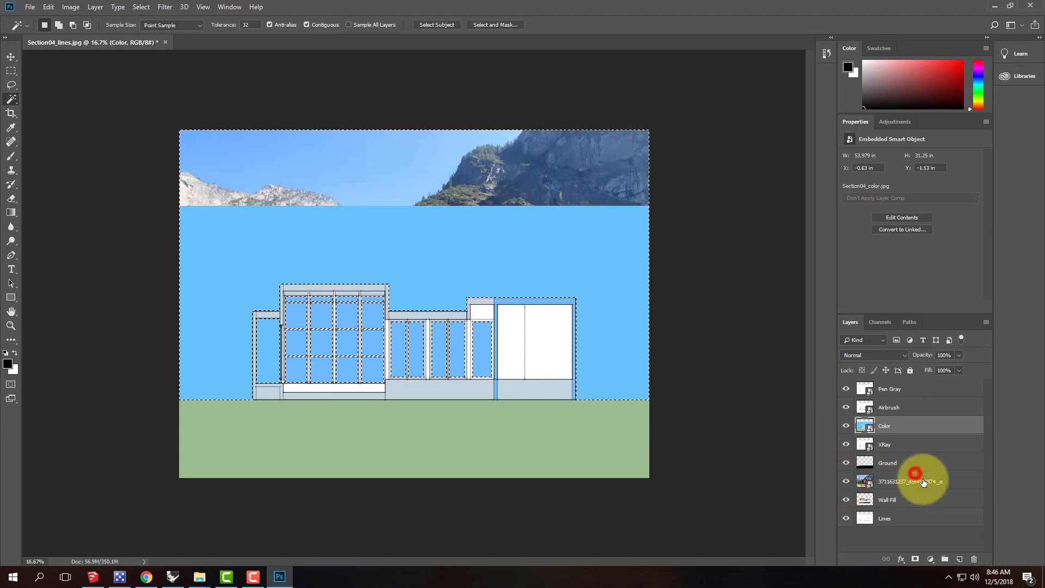
left_click(845, 427)
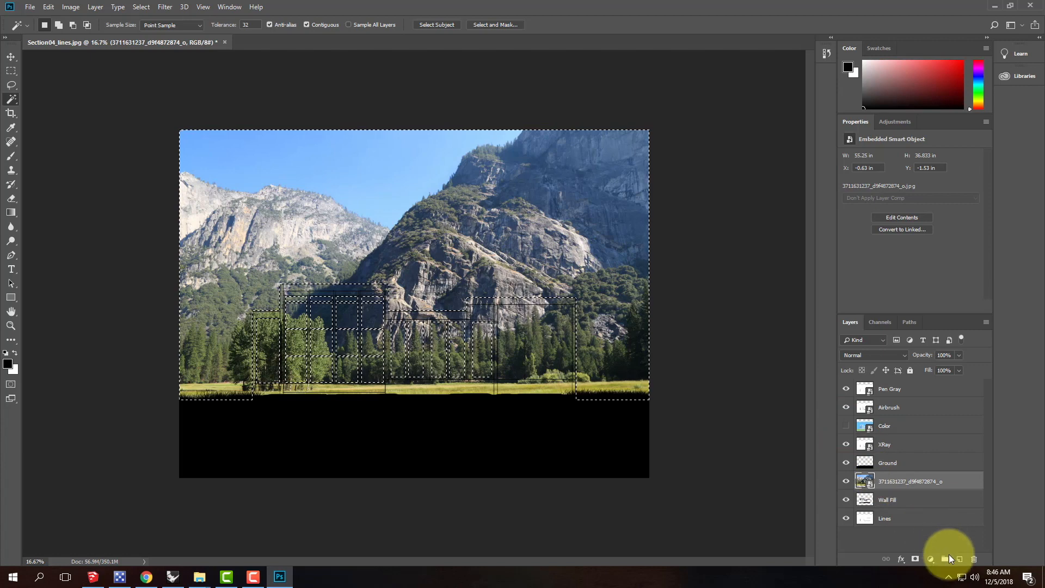
left_click(916, 561)
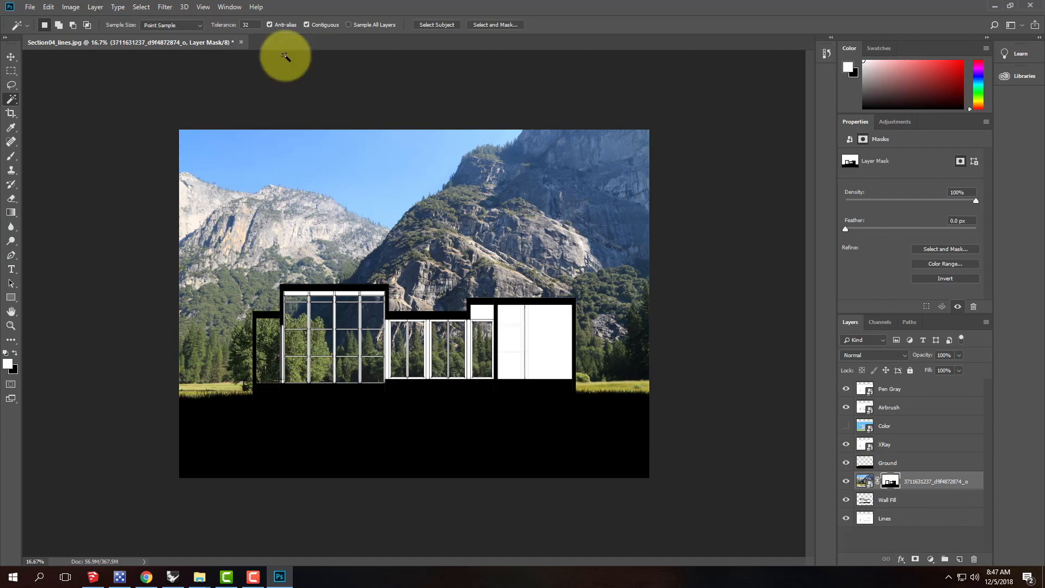
- Show the Color layer and select all glass panes of the taller window wall on it with the Magic Wand
left_click(846, 427)
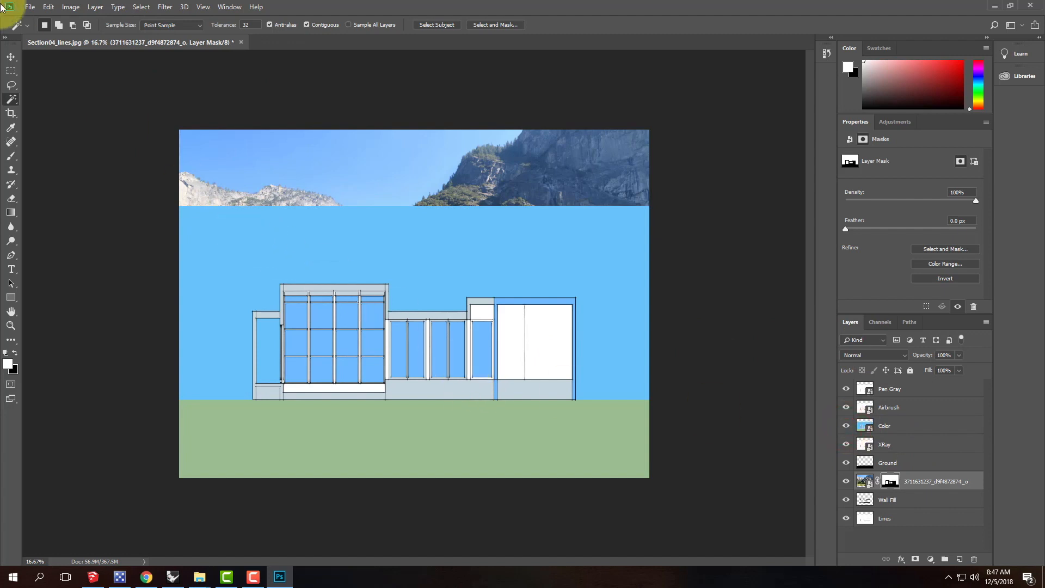
left_click(302, 301)
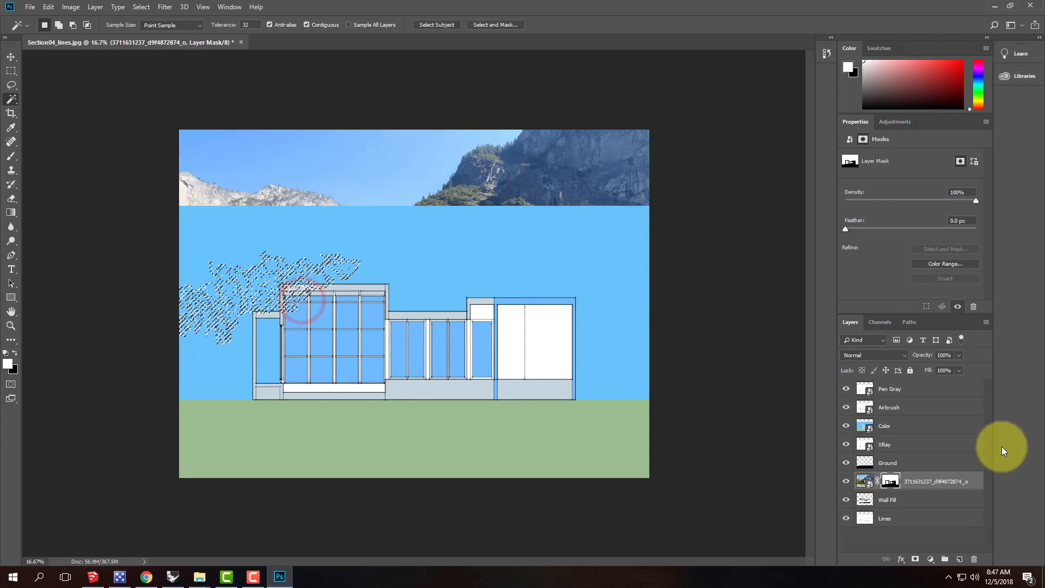
left_click(930, 429)
left_click(348, 317)
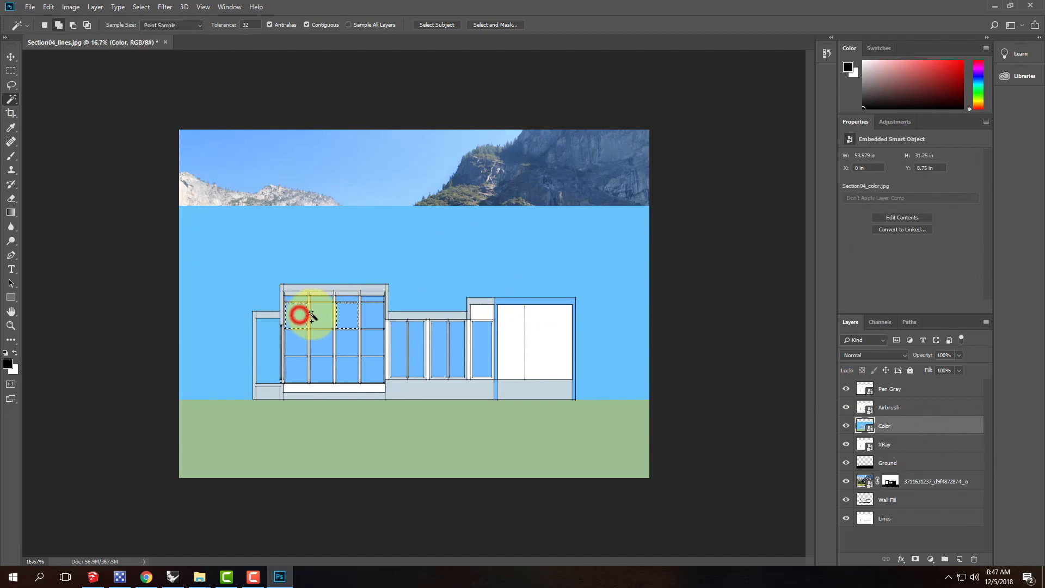
left_click(349, 340)
left_click(325, 346)
left_click(323, 370)
left_click(347, 369)
left_click(373, 369)
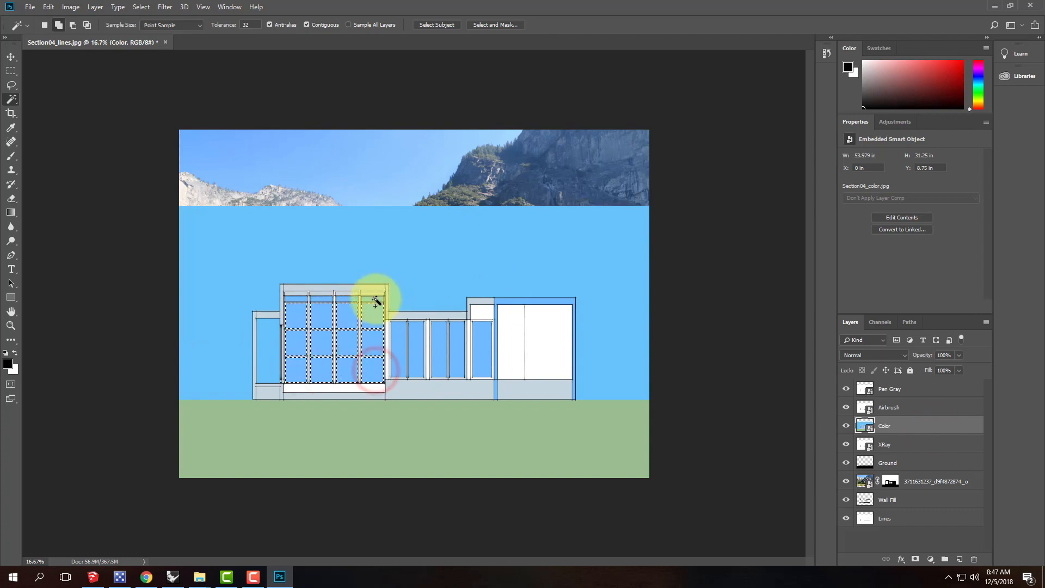
left_click(374, 297)
left_click(345, 297)
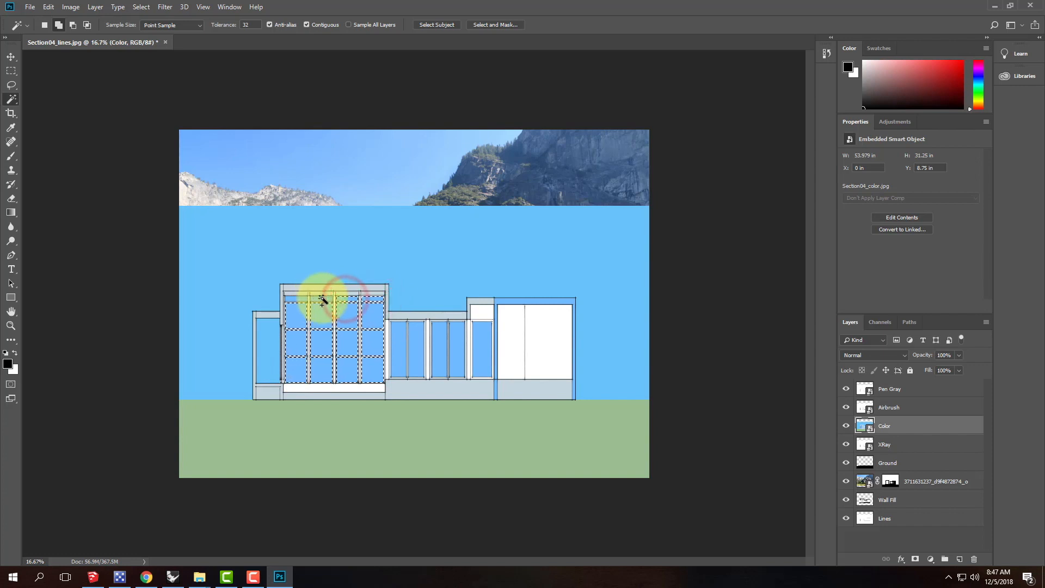
left_click(322, 299)
left_click(298, 299)
- Add the five glass panes of the lower window wall to the Magic Wand selection
left_click(398, 340)
left_click(416, 339)
left_click(439, 338)
left_click(457, 338)
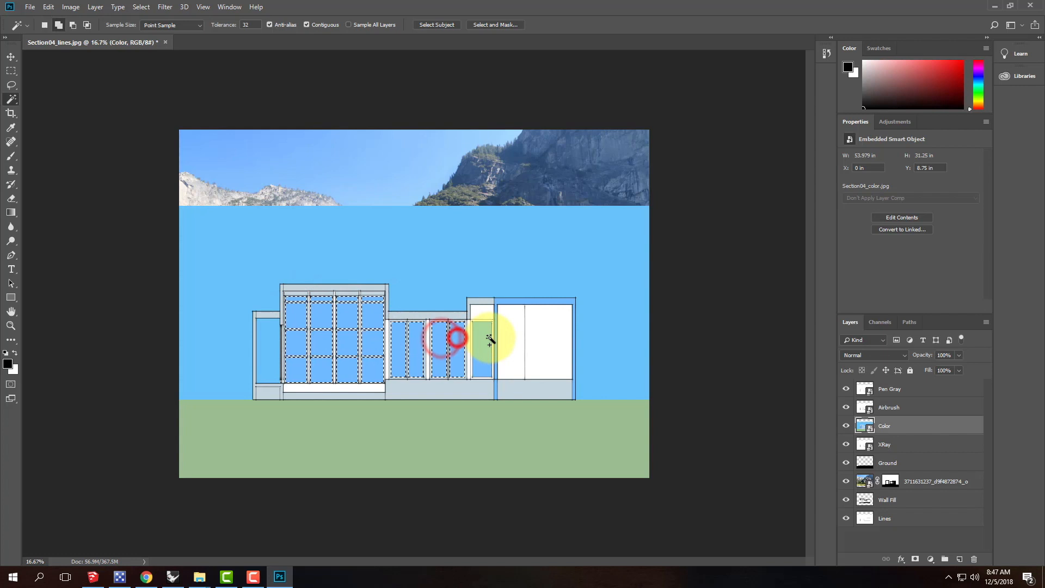
left_click(486, 337)
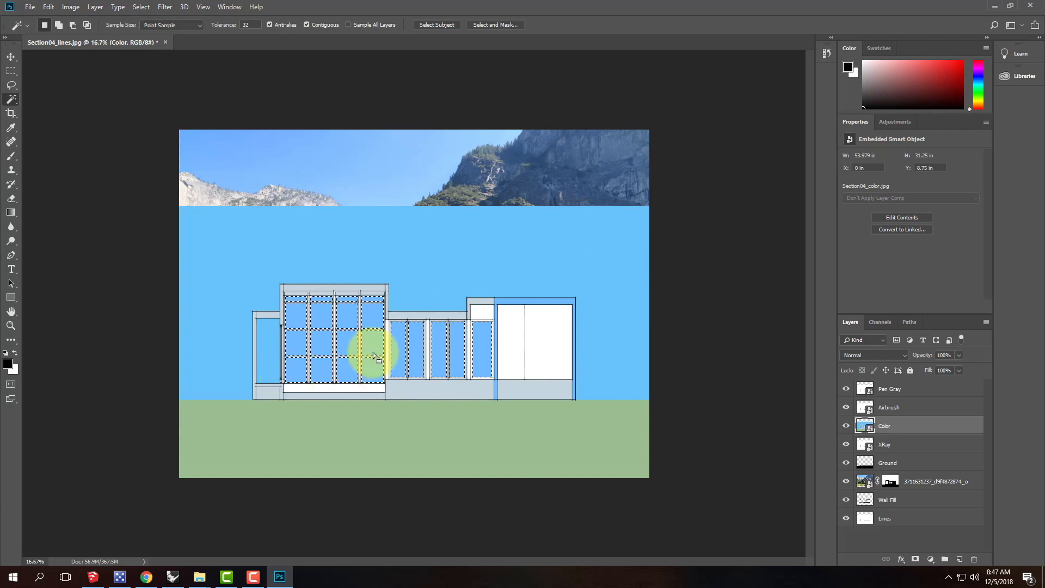
- Hide the Color layer, create a Hue/Saturation adjustment layer from the selection, and place it directly above the meadow photo layer
left_click(845, 425)
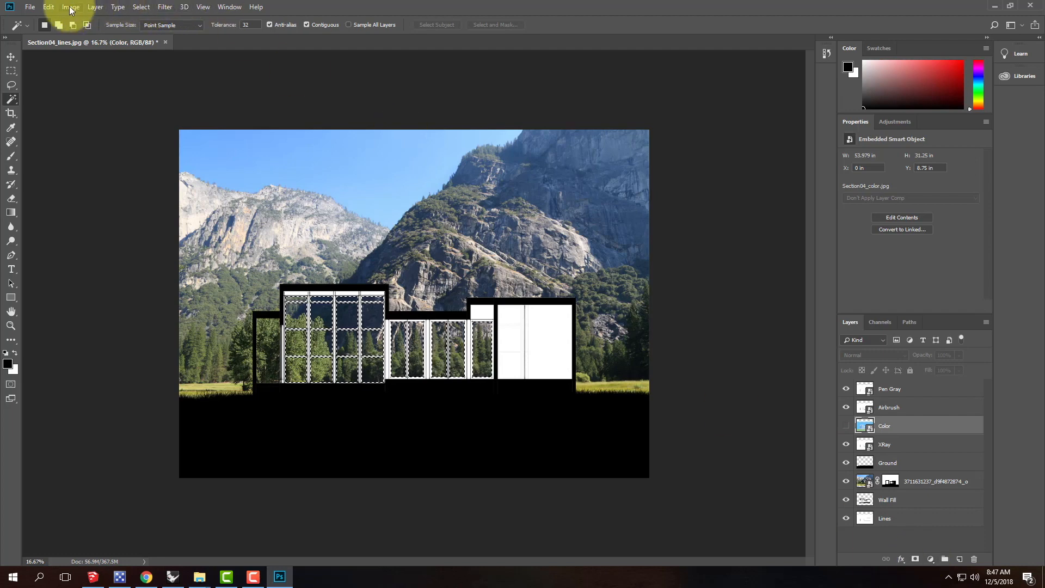
left_click(93, 7)
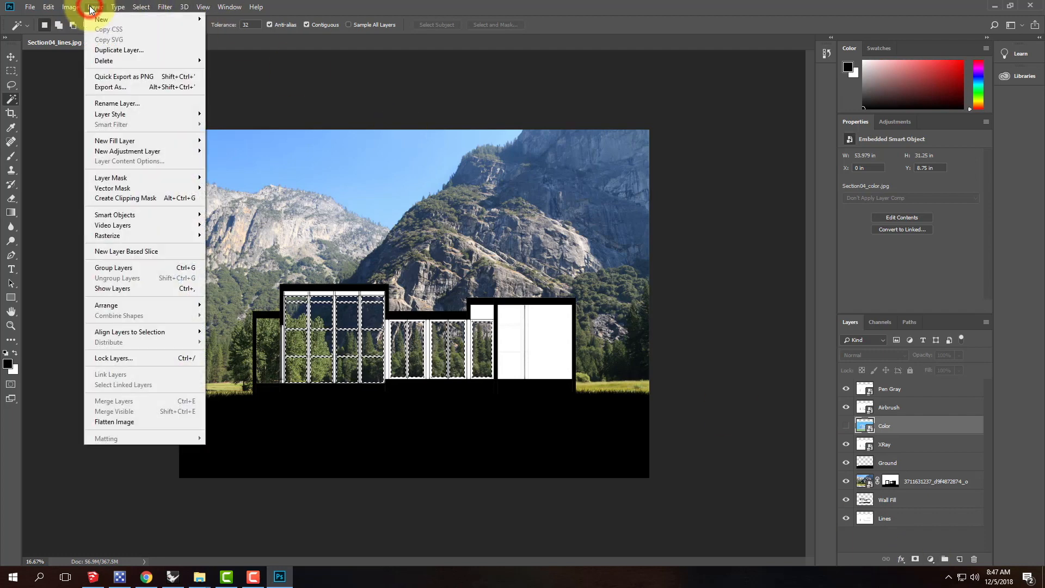
mouse_move(119, 155)
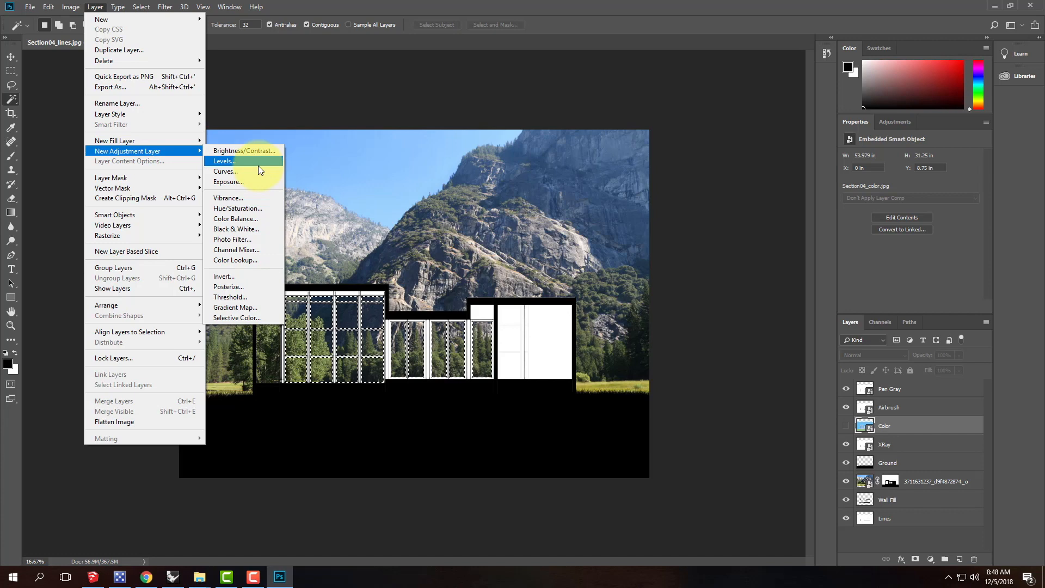
left_click(267, 207)
left_click(603, 170)
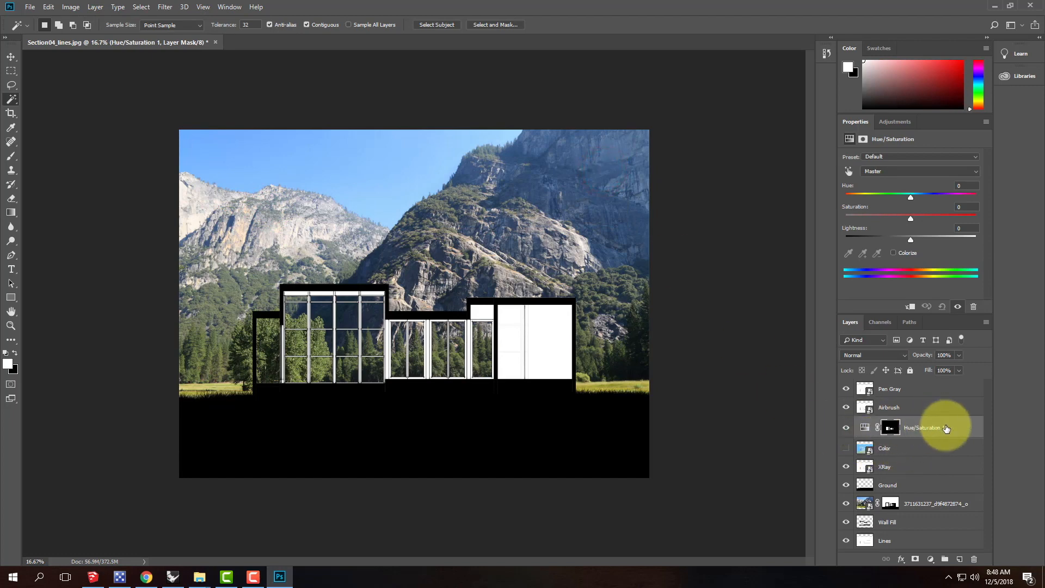
left_click_drag(925, 427, 927, 493)
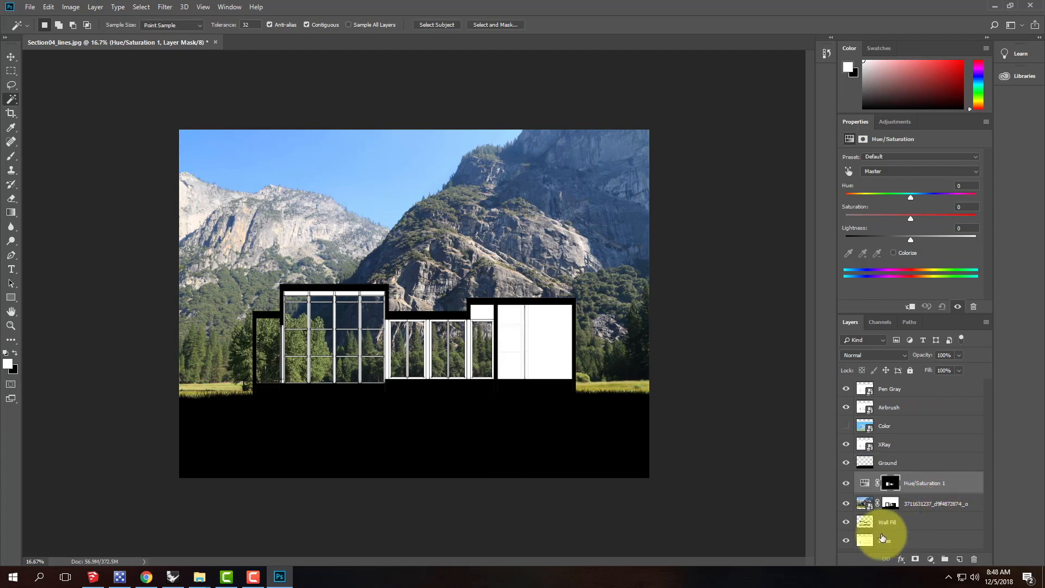
- Rename the meadow photo layer as Background Photo
left_click(920, 506)
double_click(933, 504)
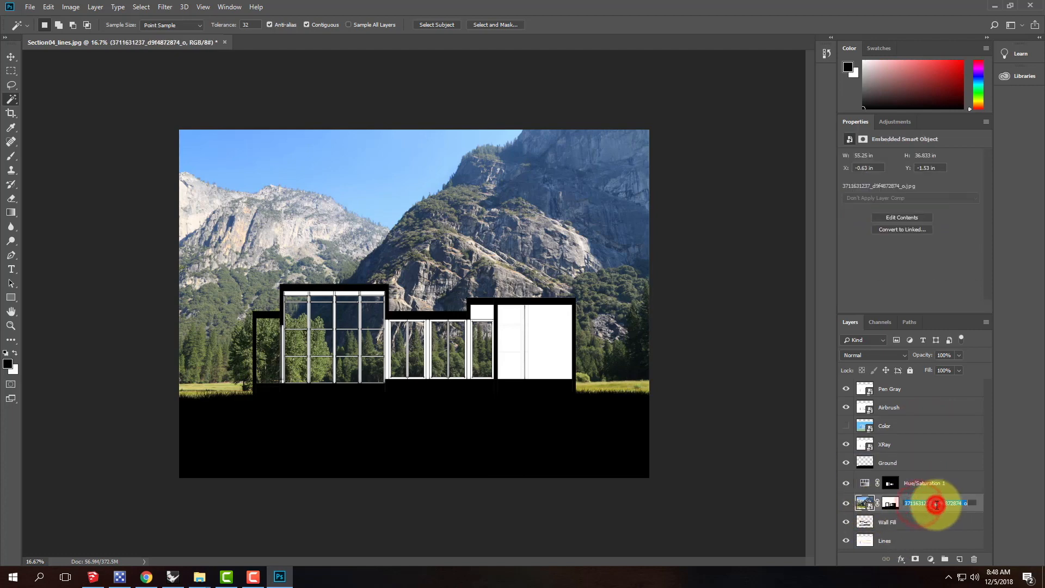
type("Backgr")
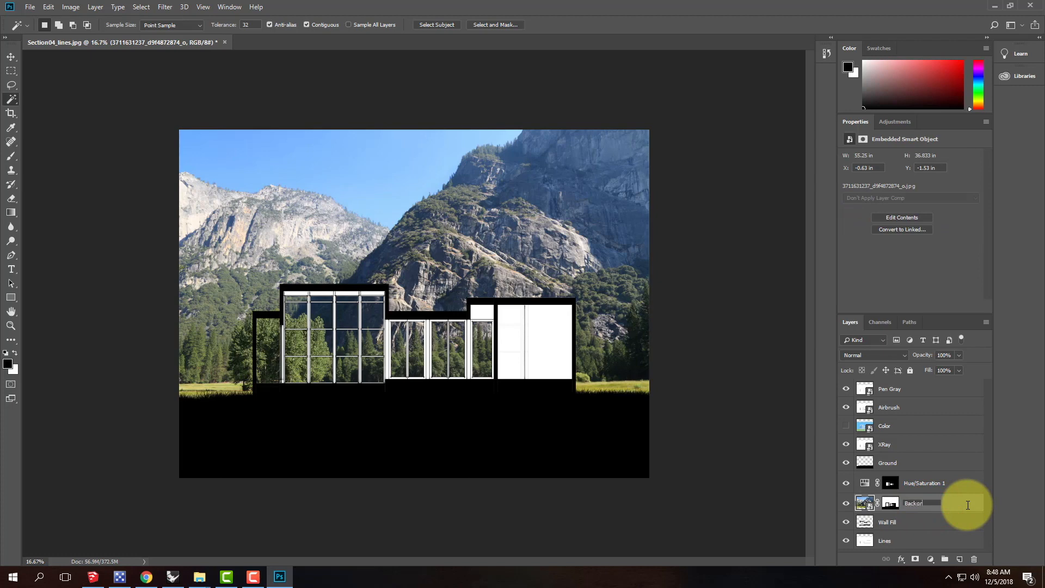
type("ound Photo")
key("Return")
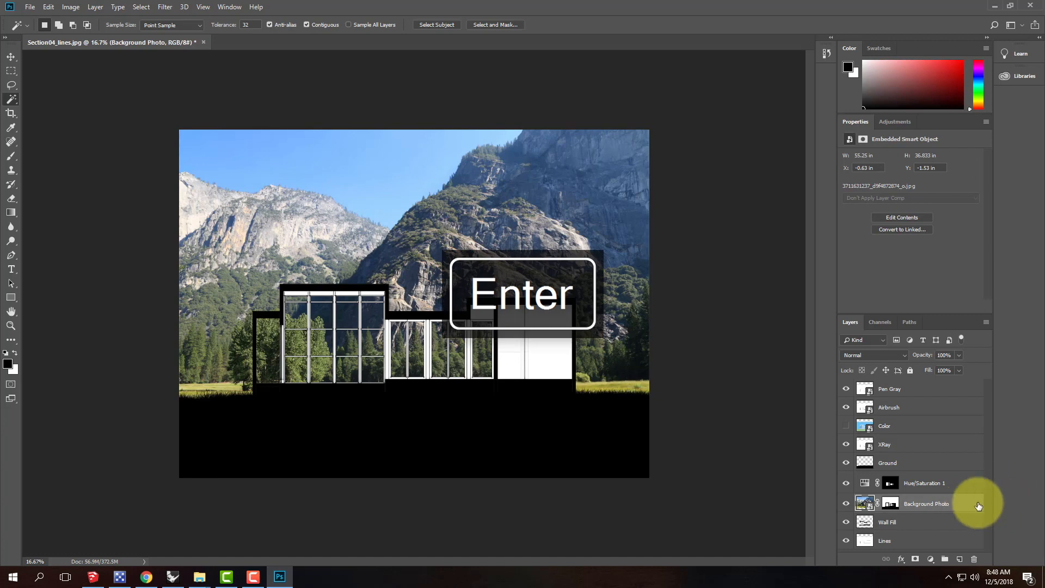
- Clip the Hue/Saturation adjustment layer to the Background Photo layer with a clipping mask
left_click(957, 482)
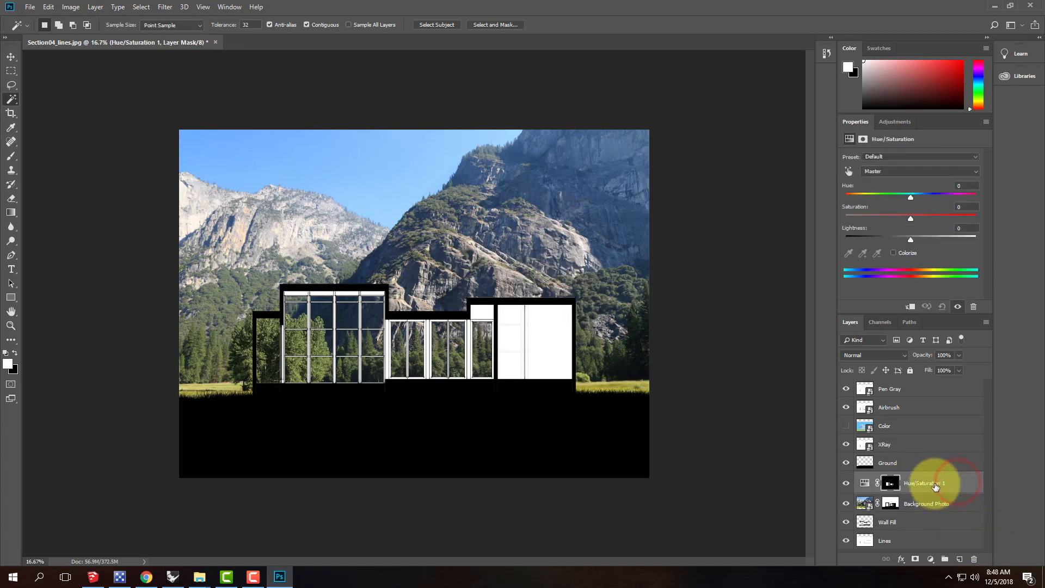
left_click(928, 503)
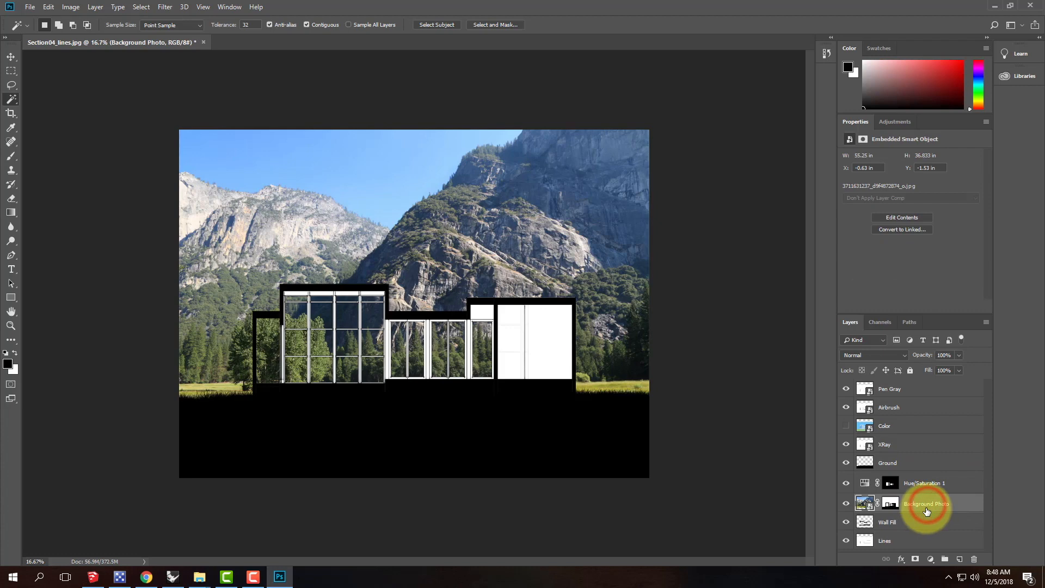
left_click(895, 484)
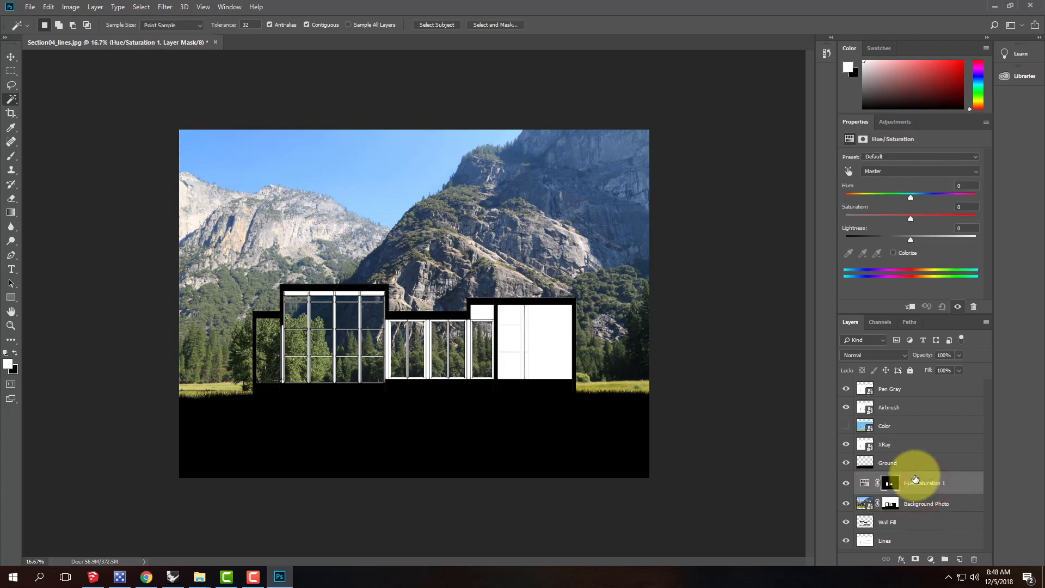
key("ctrl+alt+g")
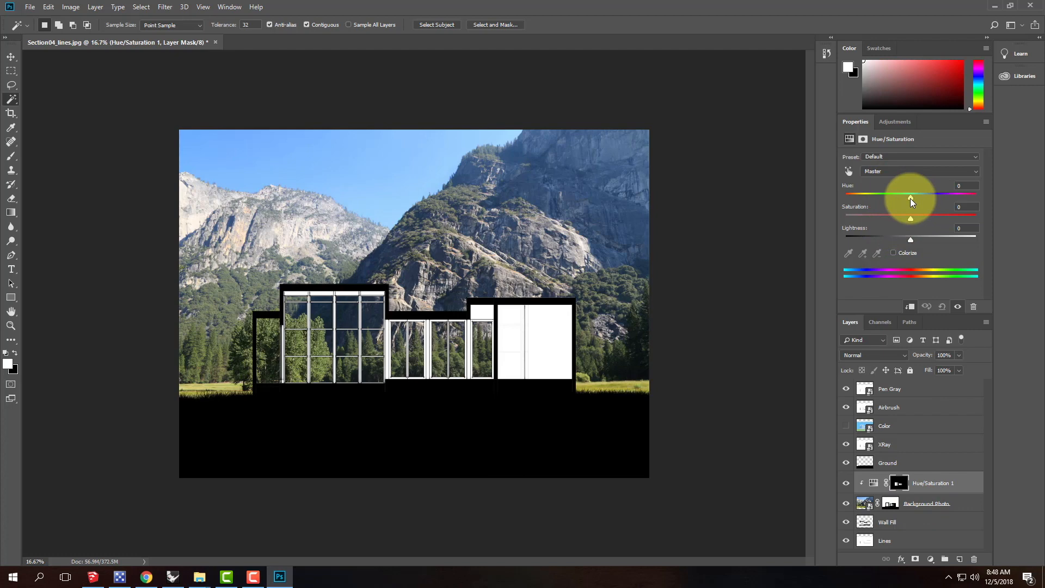
- Try a slight Hue shift, Saturation +4 and Lightness +4 on the adjustment layer, and reset all three to 0
mouse_move(910, 198)
left_mouse_down()
mouse_move(971, 196)
mouse_move(876, 201)
mouse_move(1034, 197)
mouse_move(889, 193)
mouse_move(912, 194)
left_mouse_up()
double_click(966, 184)
type("0")
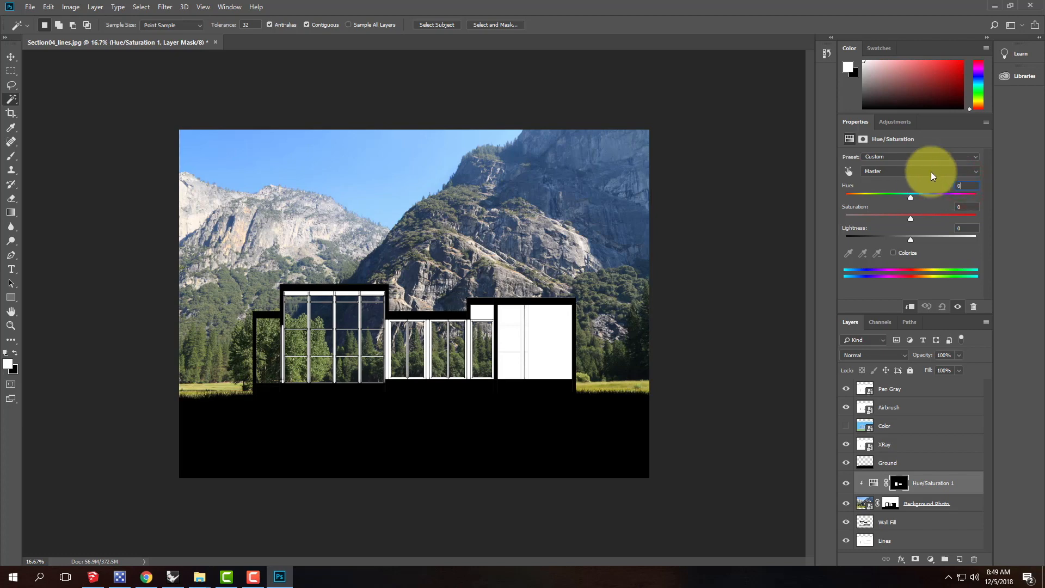
key("Tab")
left_click_drag(910, 218, 909, 241)
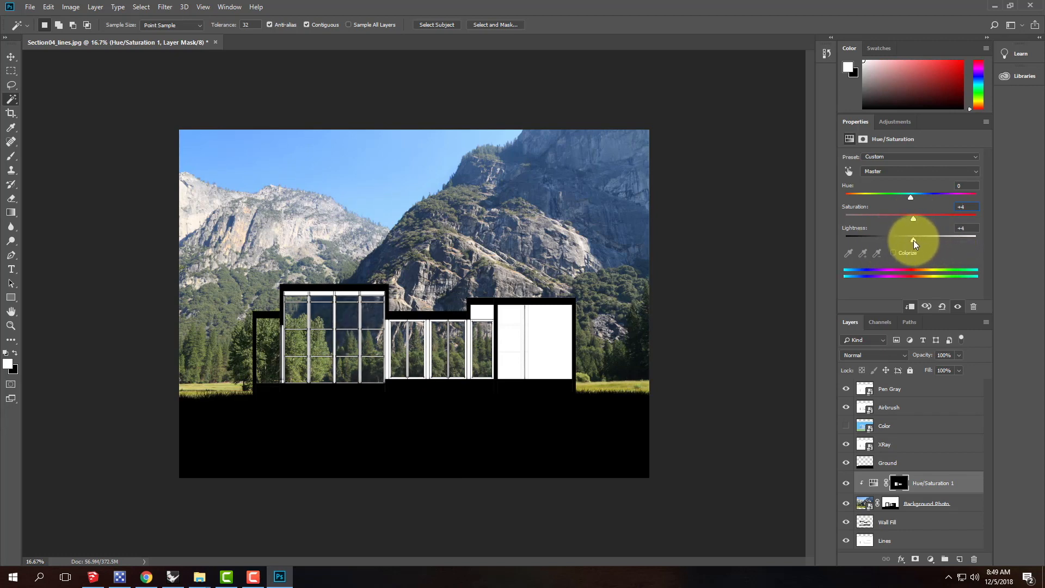
left_click_drag(967, 208, 943, 207)
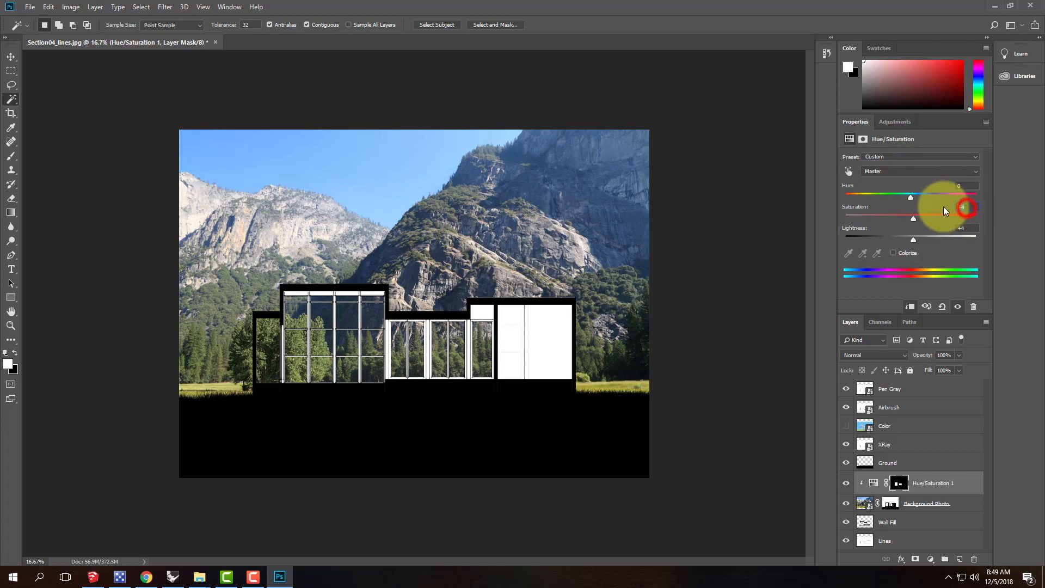
type("0")
key("Tab")
type("0")
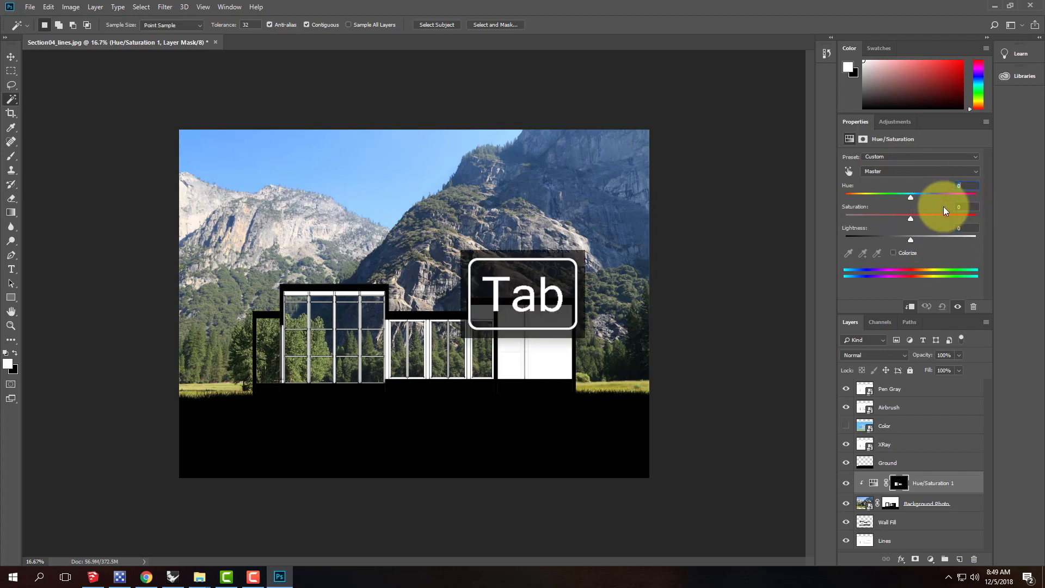
- Set the adjustment layer's Hue to -24 and compare the glass tint with the layer hidden and shown
left_click(959, 187)
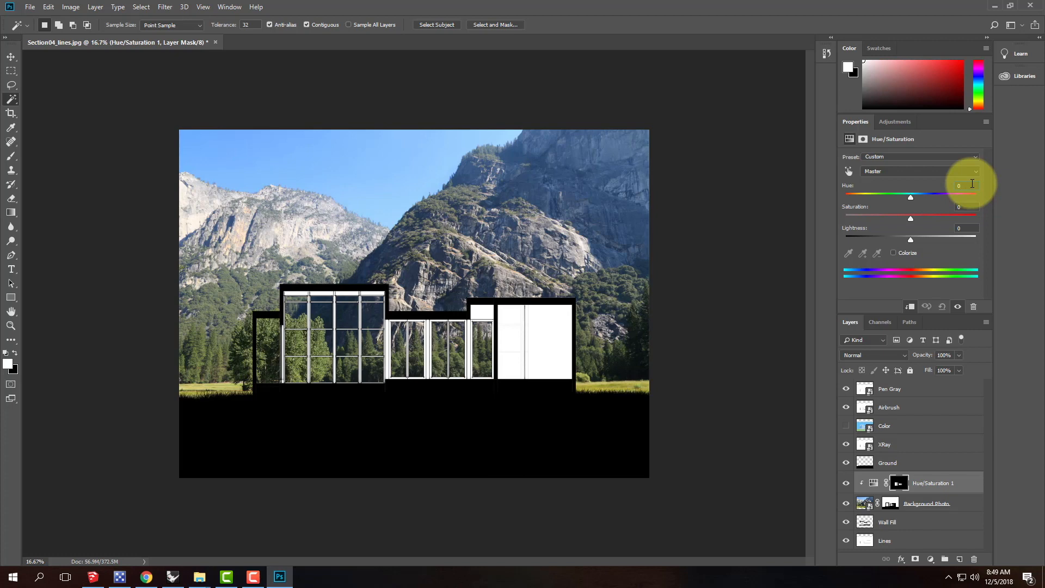
left_click_drag(910, 197, 896, 207)
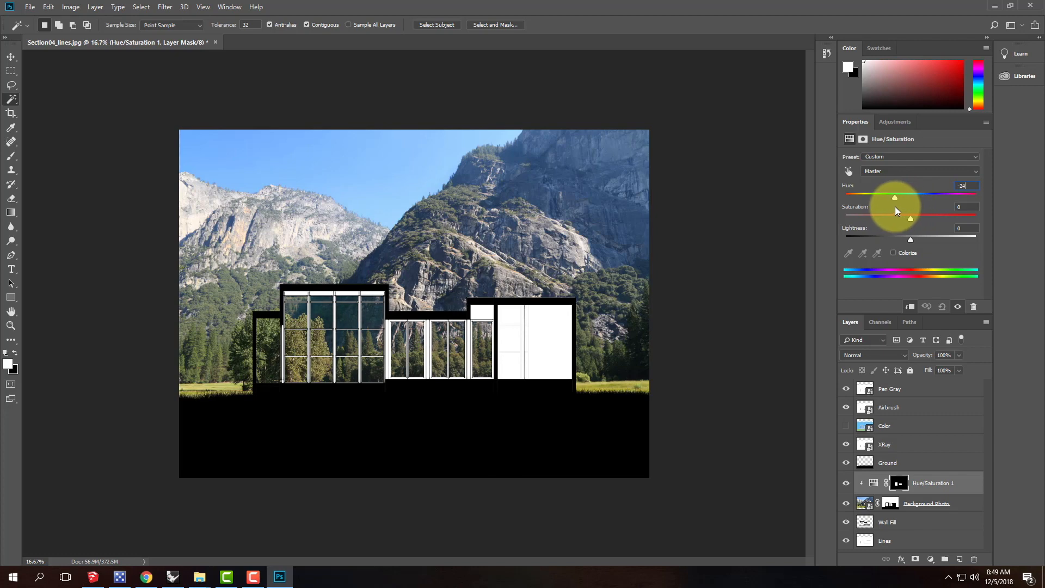
left_click_drag(895, 206, 895, 207)
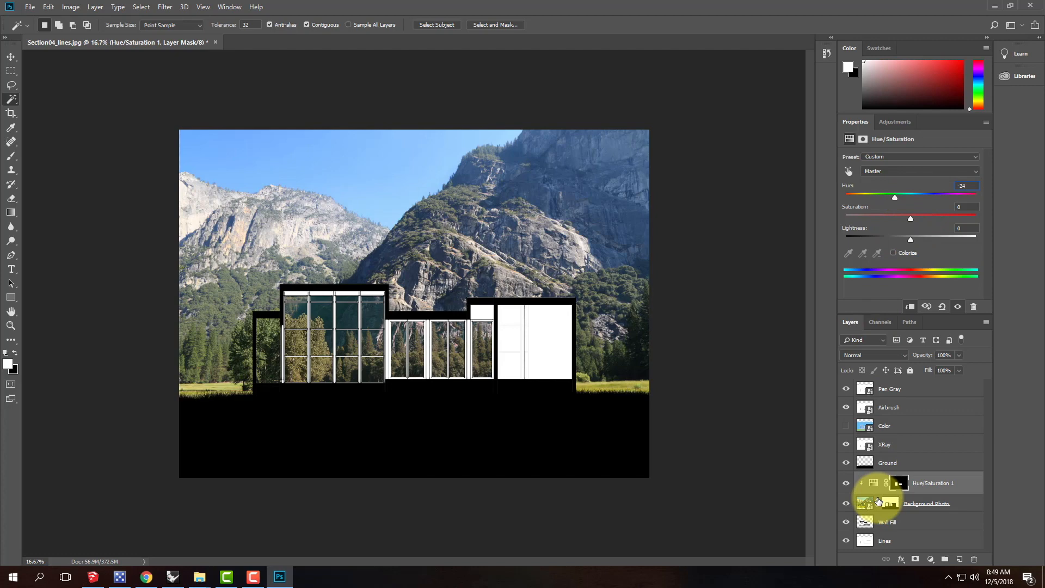
left_click(845, 483)
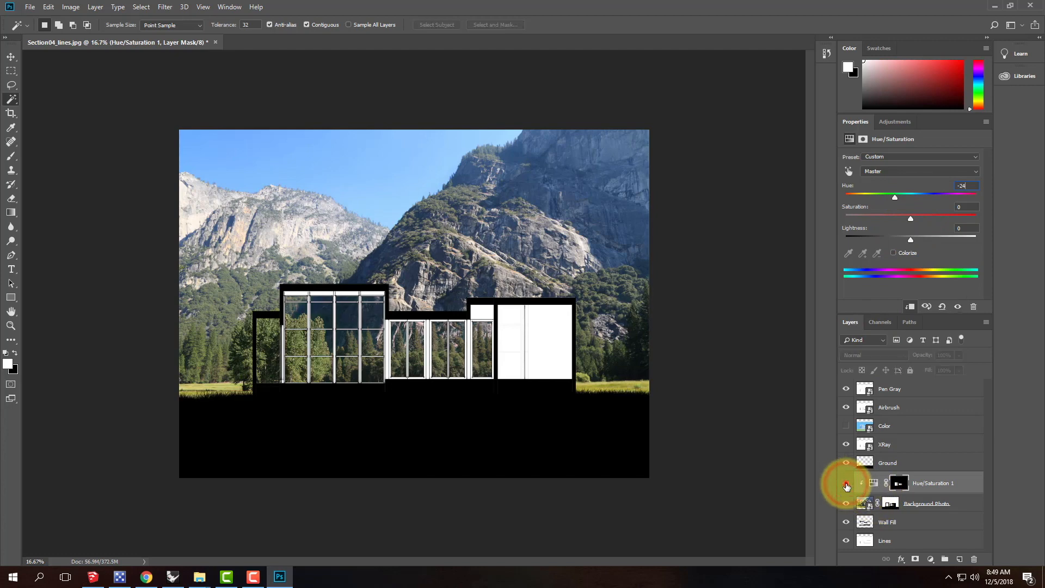
left_click(846, 484)
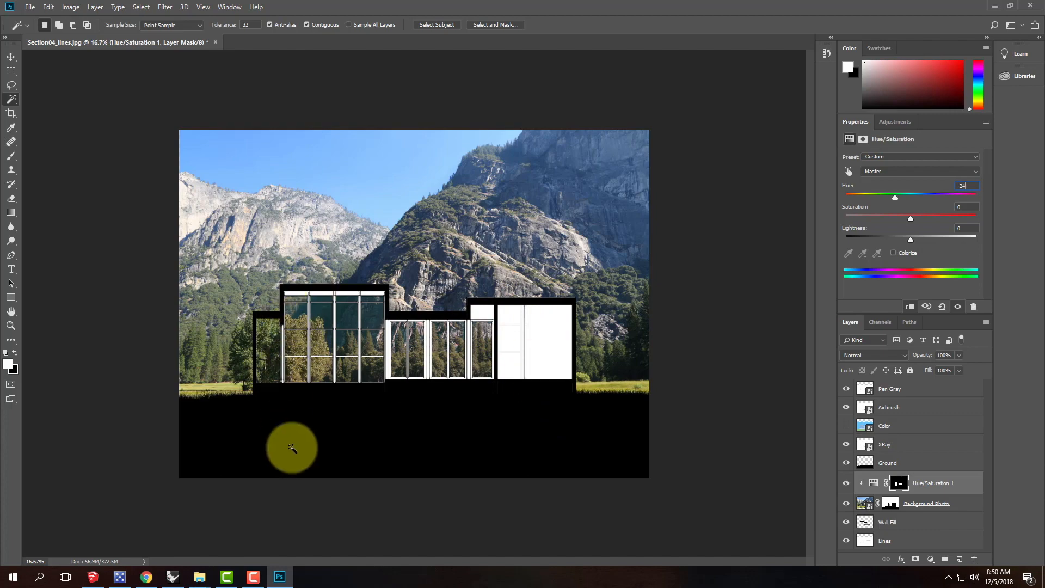
- Switch to Chrome and open search.creativecommons.org in a new tab
left_click(146, 578)
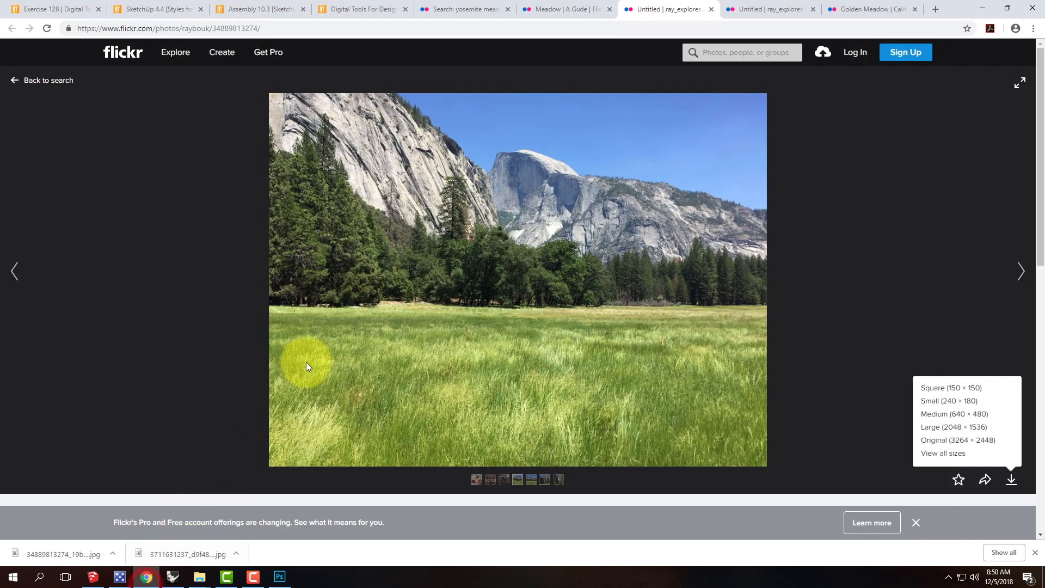
left_click(935, 7)
type("search.creativecommons.org")
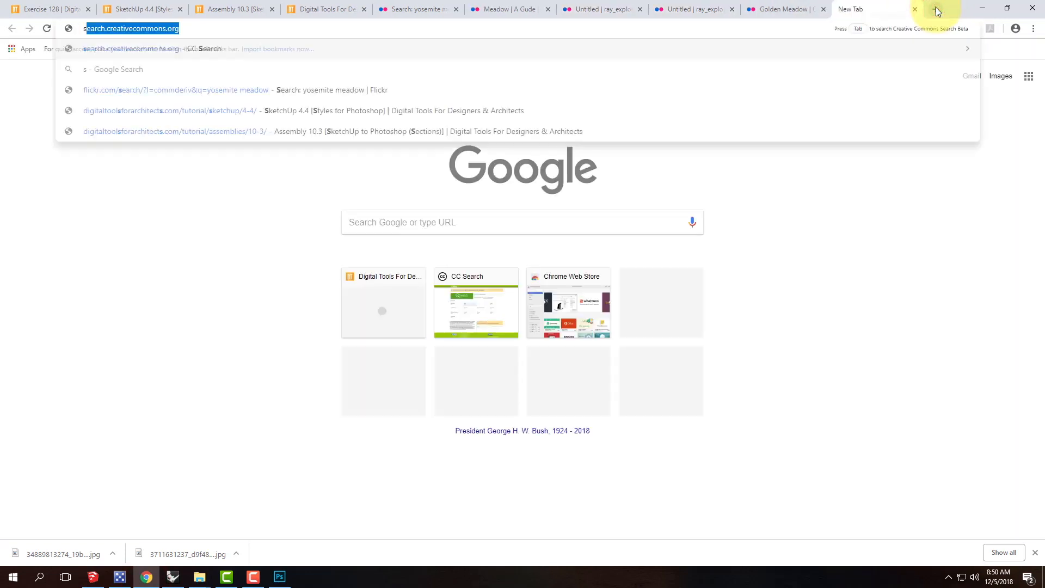
key("Return")
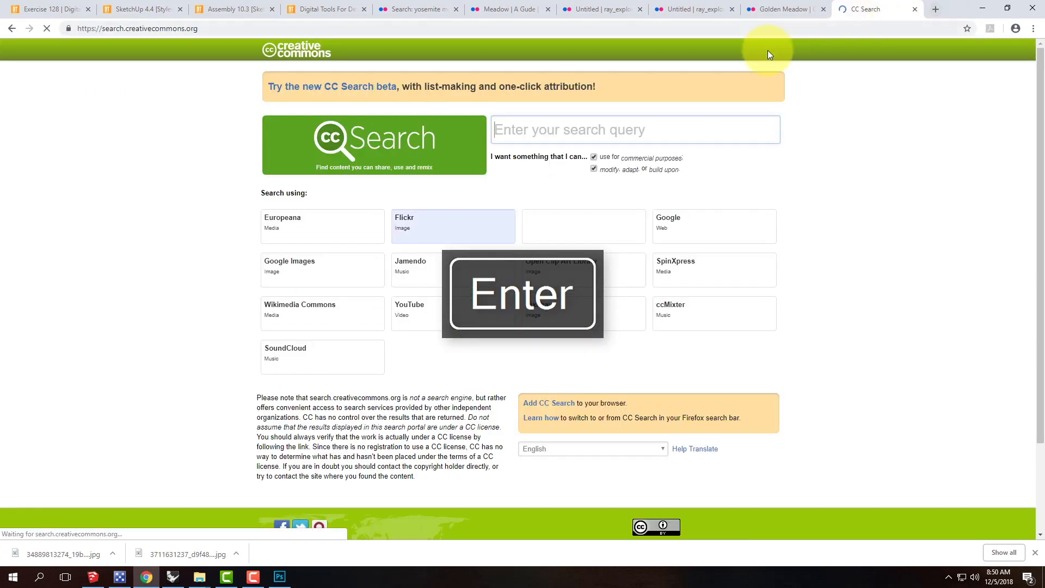
- Search for "wood tiling texture" through CC Search on Flickr, and repeat the search on Google Images
left_click(535, 128)
type("wood tiling tex")
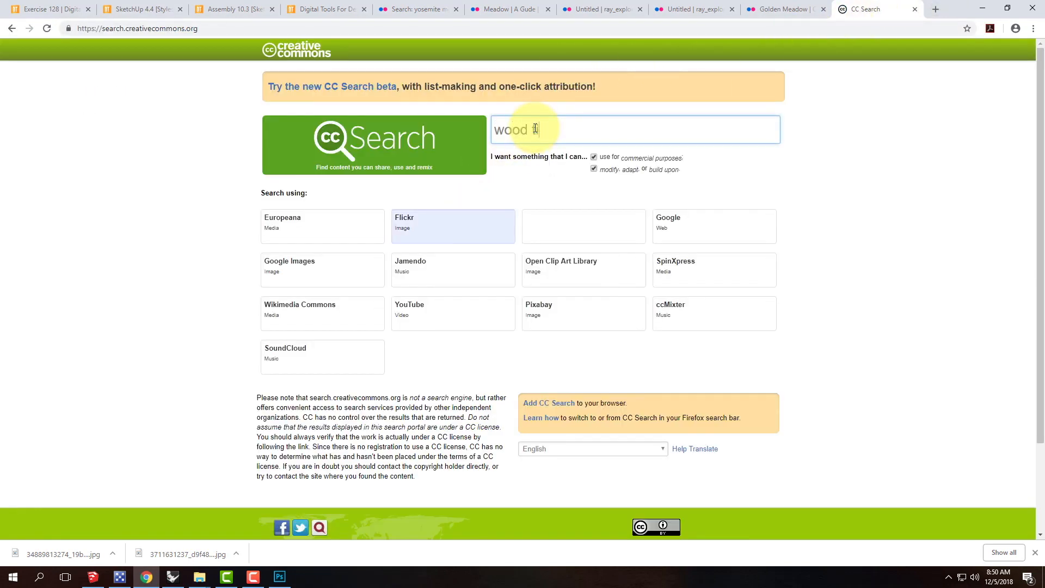
type("ture")
key("Return")
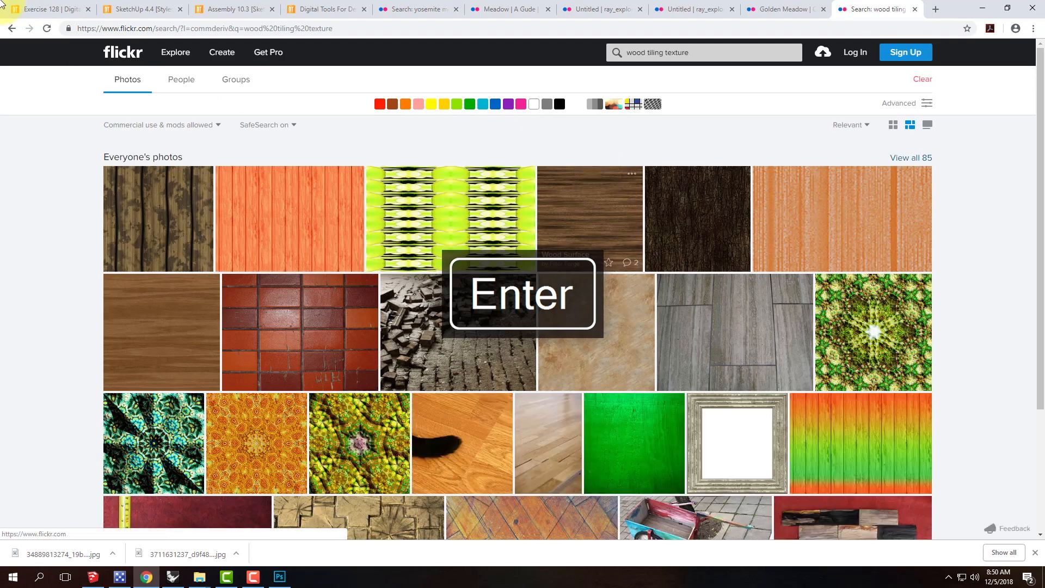
left_click(11, 28)
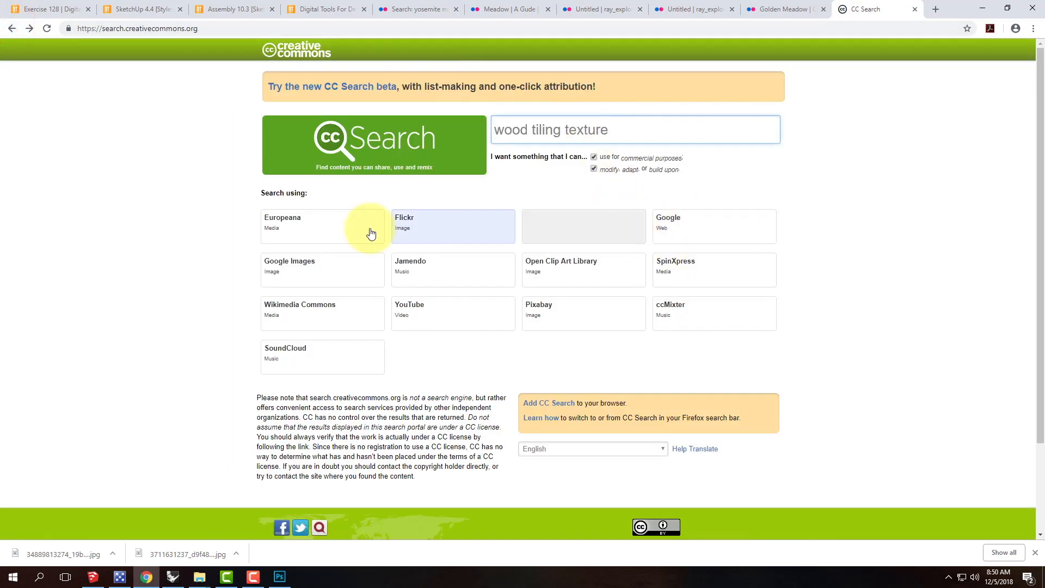
left_click(280, 264)
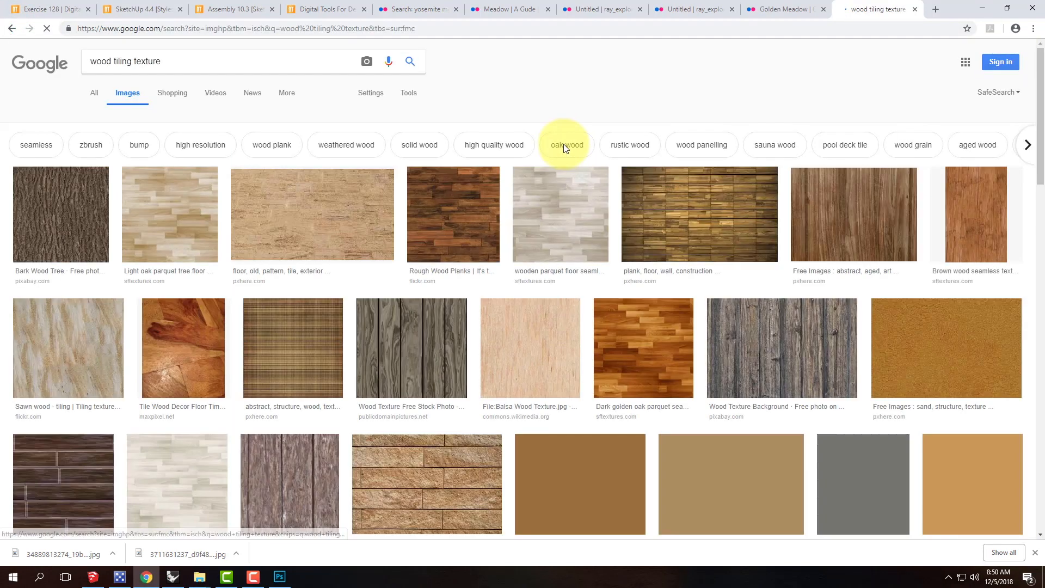
- Look through the reusable wood tiling texture results and preview the light horizontal-plank texture from Public Domain Pictures
scroll(658, 163, "down", 1)
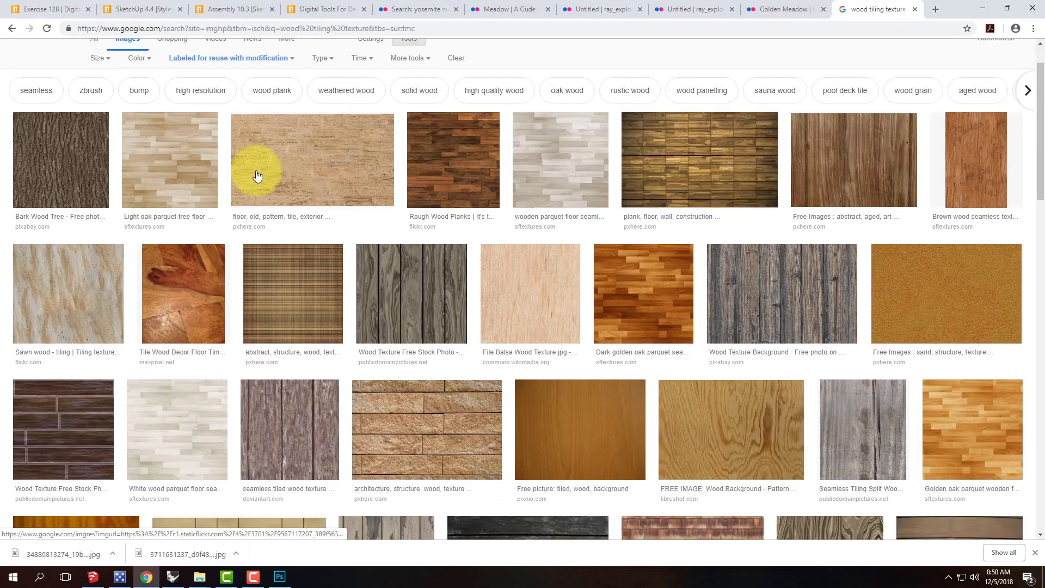
scroll(351, 259, "down", 2)
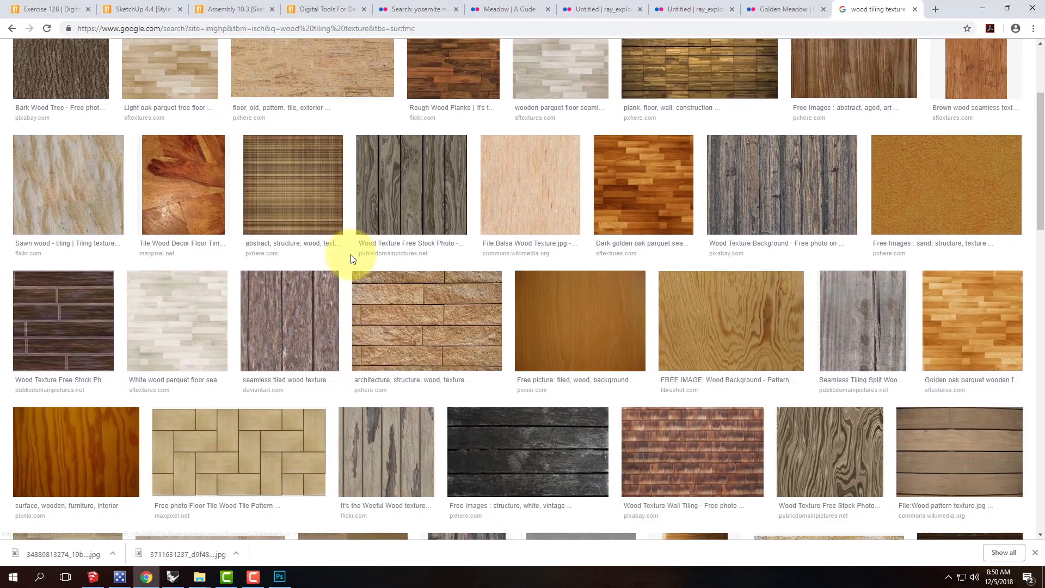
scroll(351, 259, "down", 5)
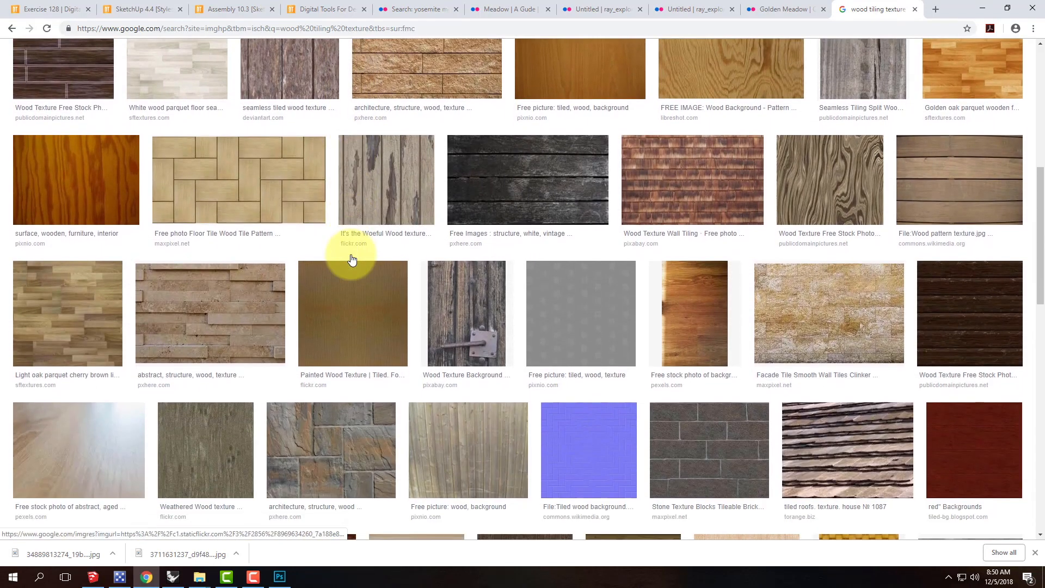
scroll(351, 259, "down", 2)
scroll(351, 259, "down", 2)
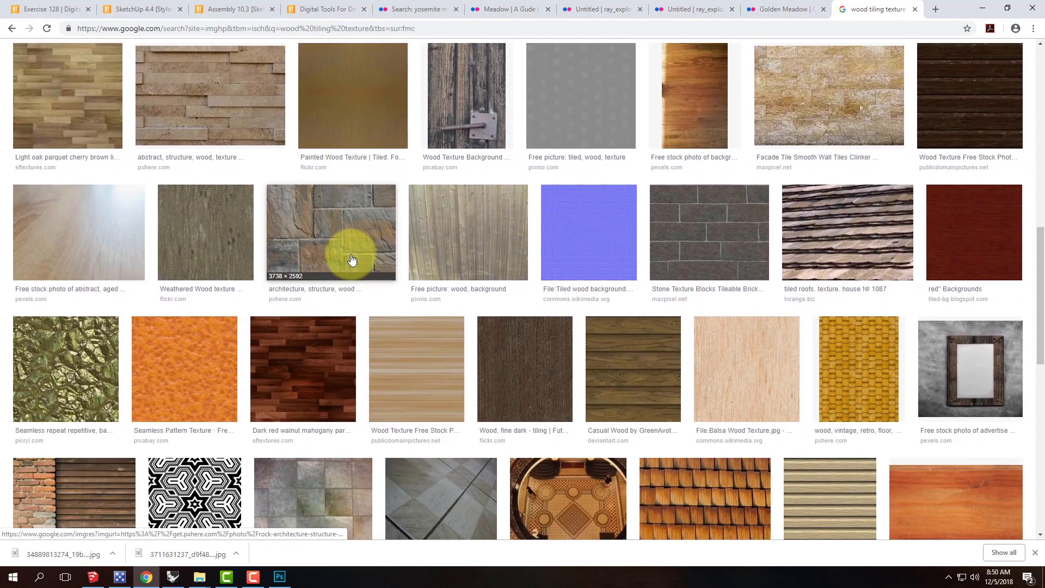
scroll(351, 259, "down", 3)
scroll(348, 253, "down", 1)
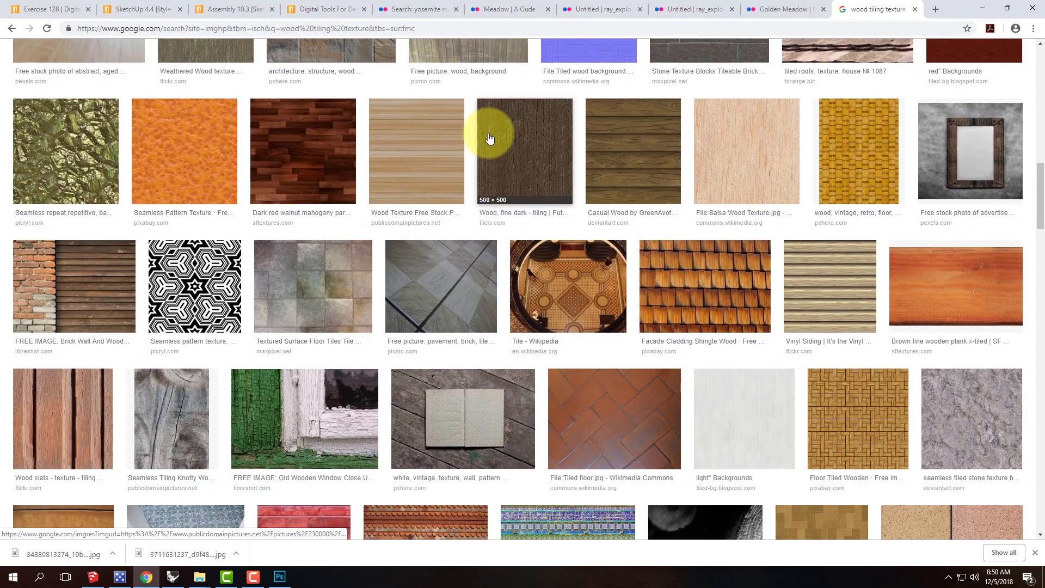
left_click(443, 161)
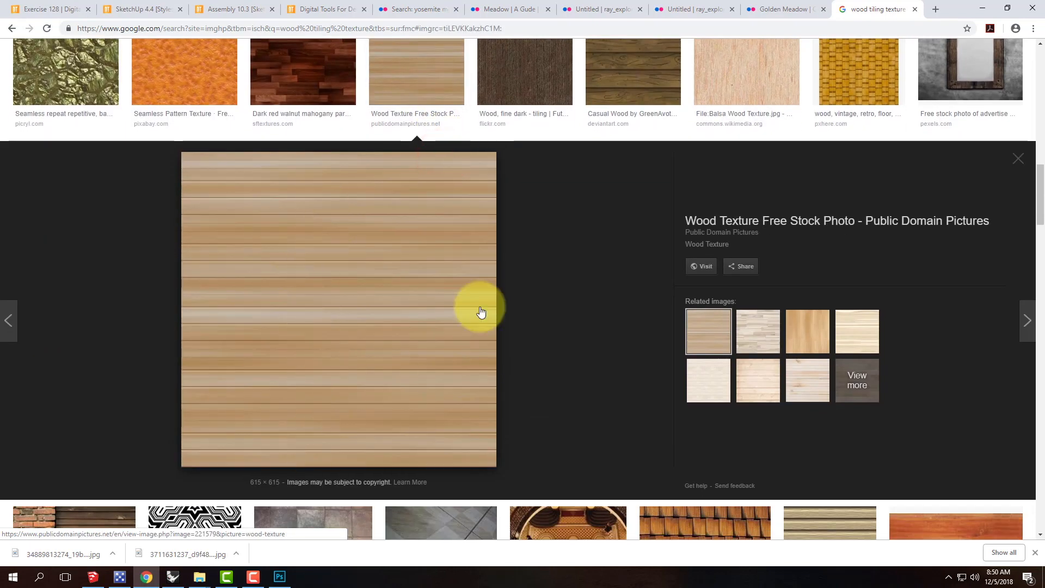
- Examine more of the wood texture results below the previewed image and return to the search filters
left_click(981, 9)
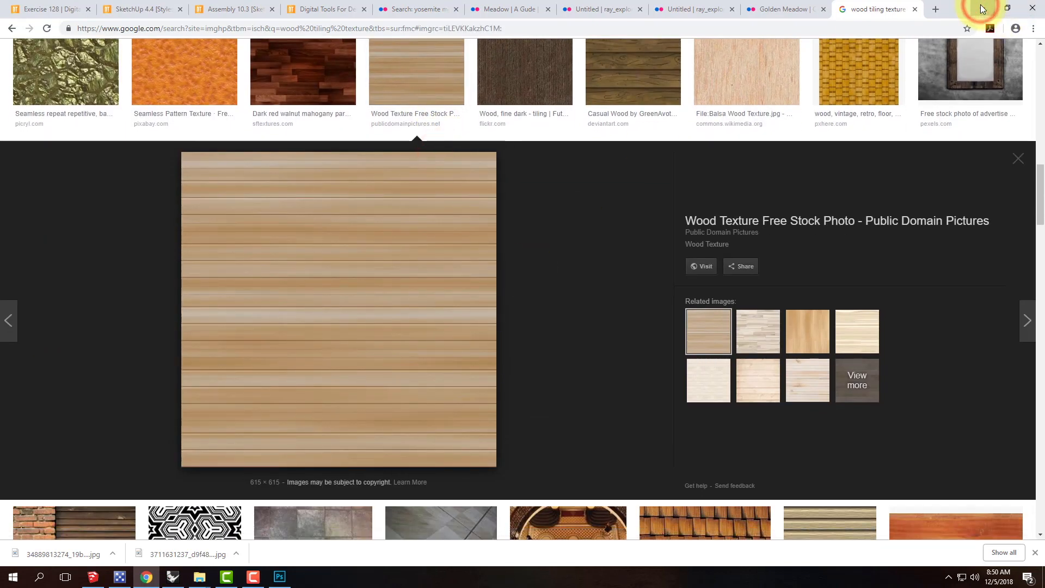
scroll(837, 311, "down", 1)
scroll(838, 310, "down", 8)
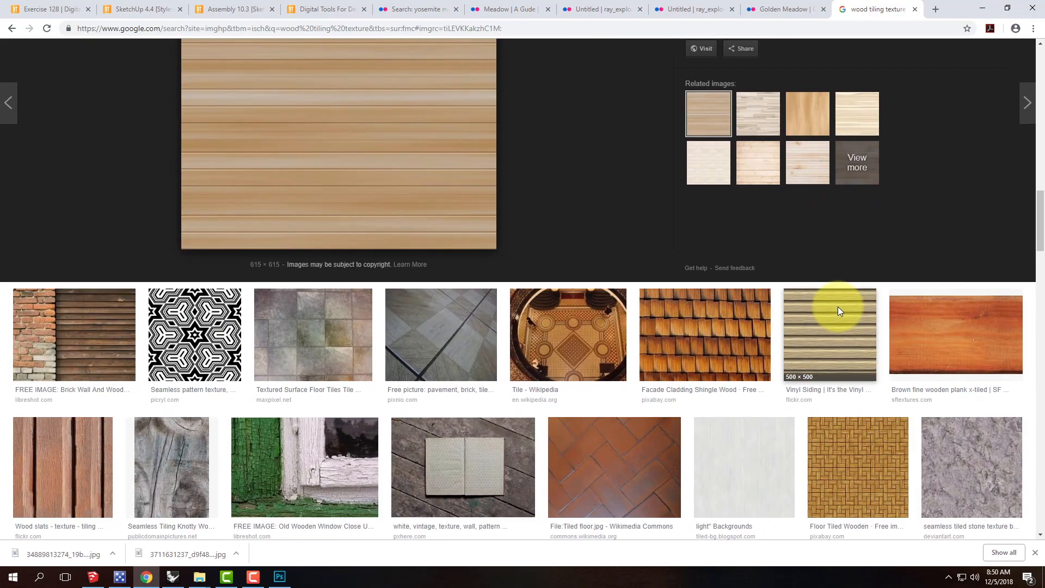
scroll(839, 311, "down", 3)
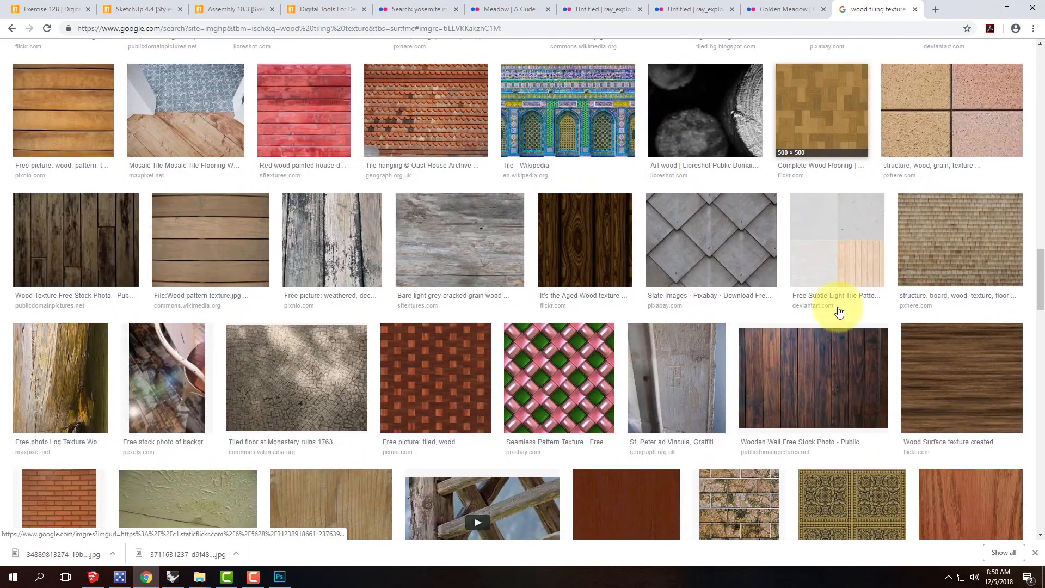
scroll(838, 311, "down", 8)
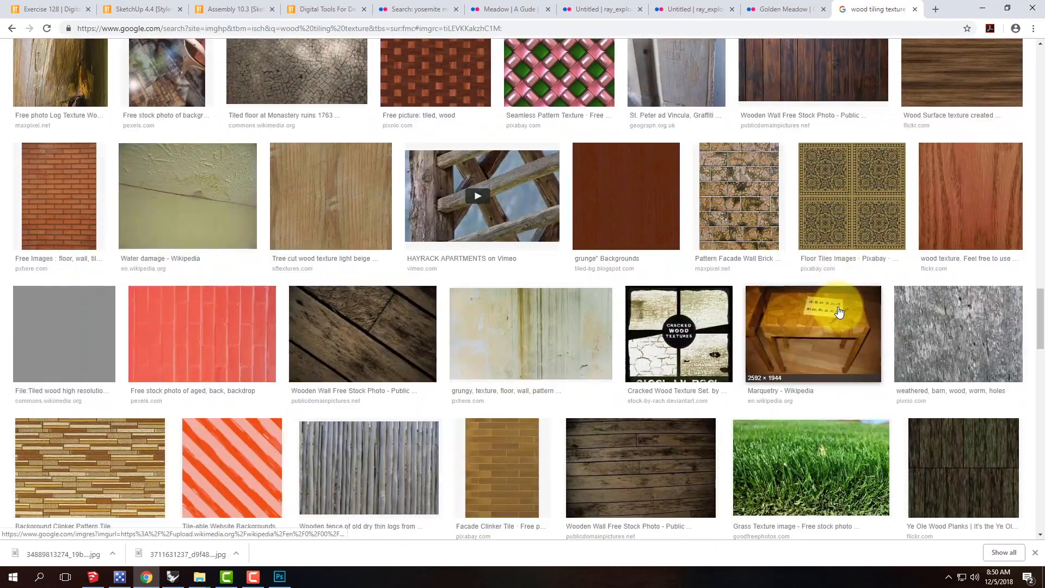
scroll(838, 310, "up", 15)
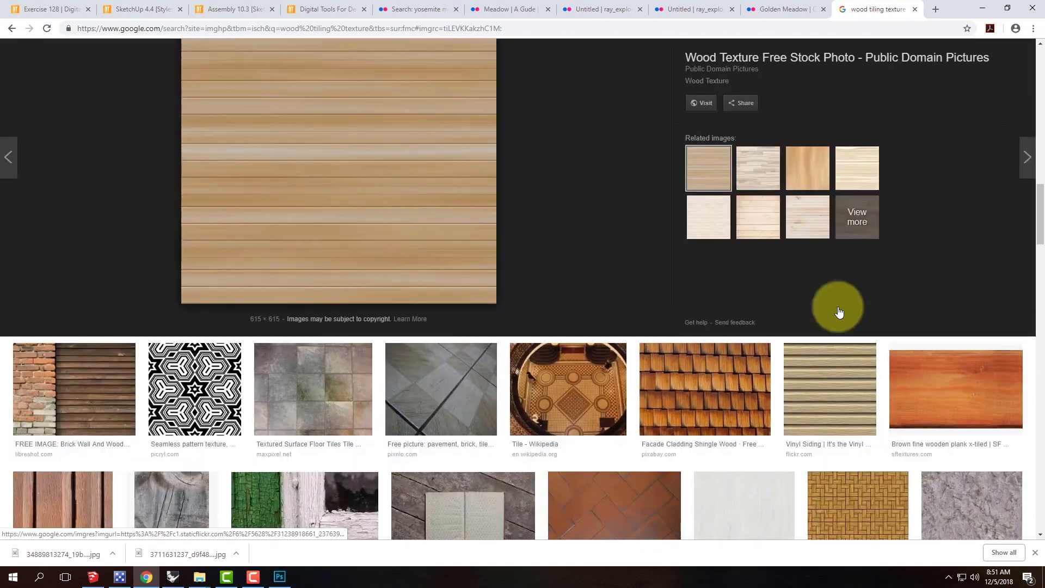
scroll(838, 311, "up", 9)
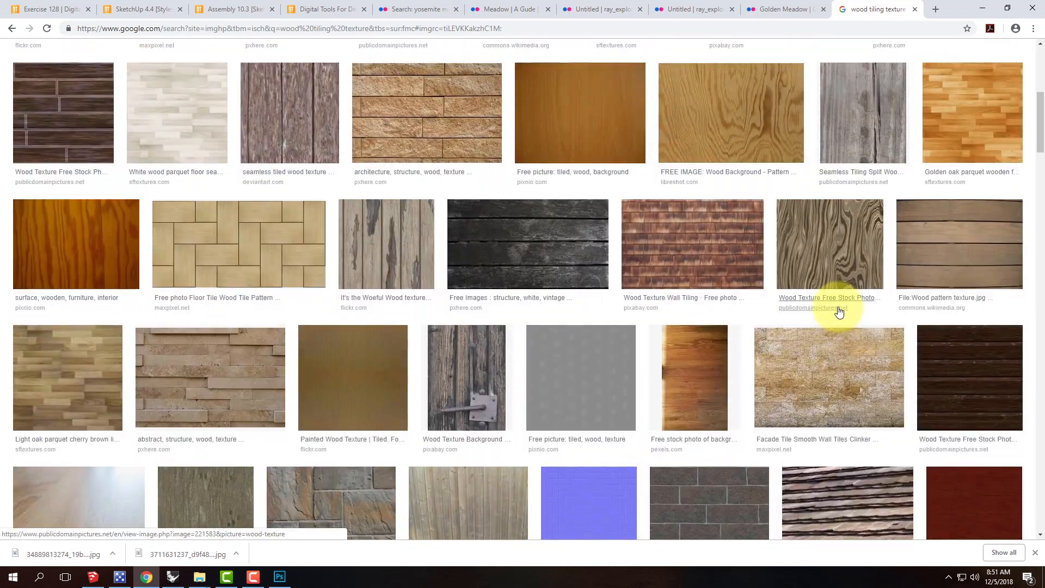
scroll(839, 311, "up", 3)
scroll(838, 312, "up", 3)
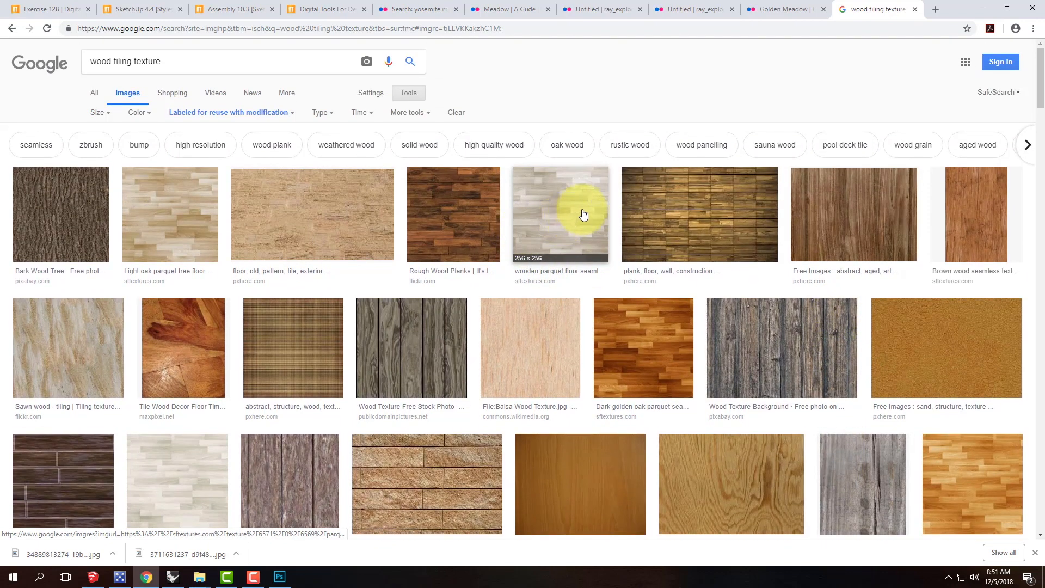
- Limit the image results to larger than 1024×768 and look through them for a suitable wood texture
left_click(98, 114)
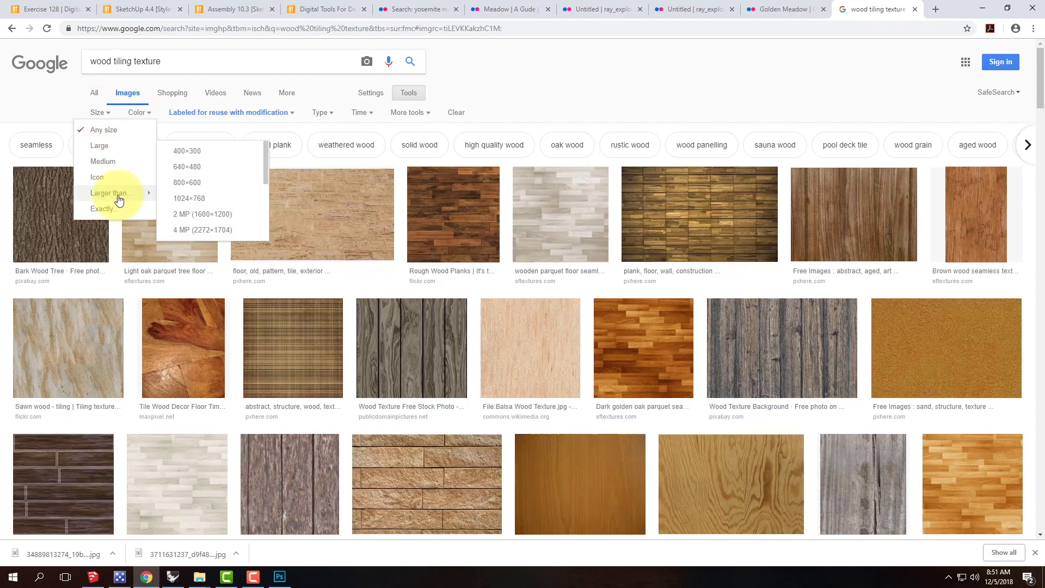
left_click(205, 199)
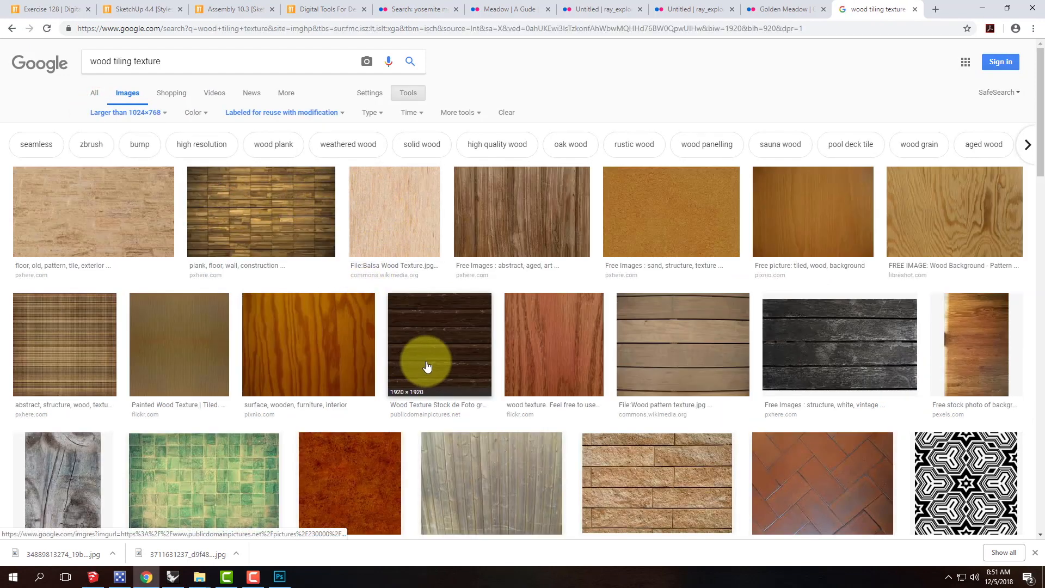
scroll(416, 355, "down", 2)
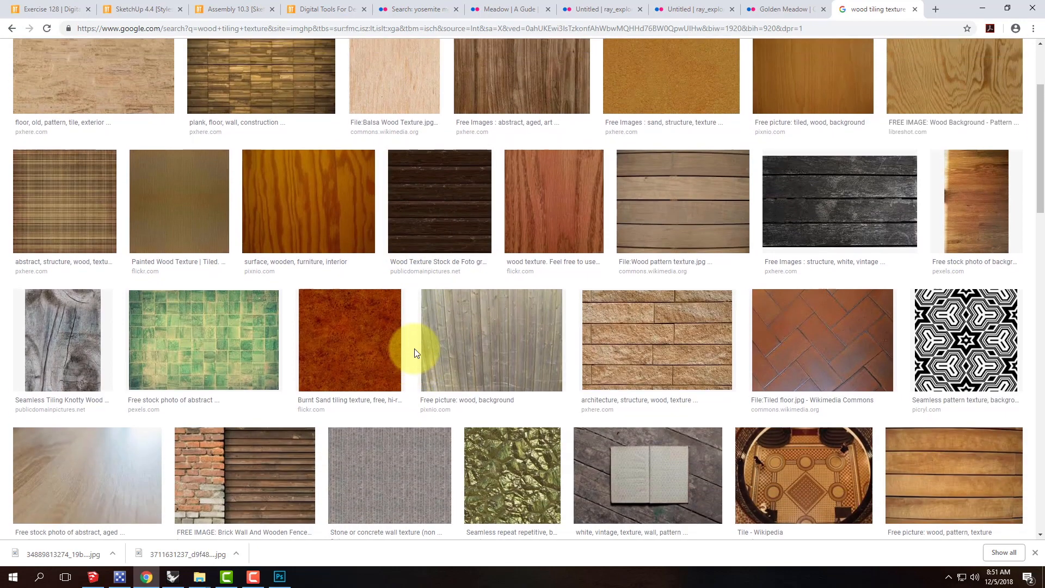
scroll(415, 353, "down", 9)
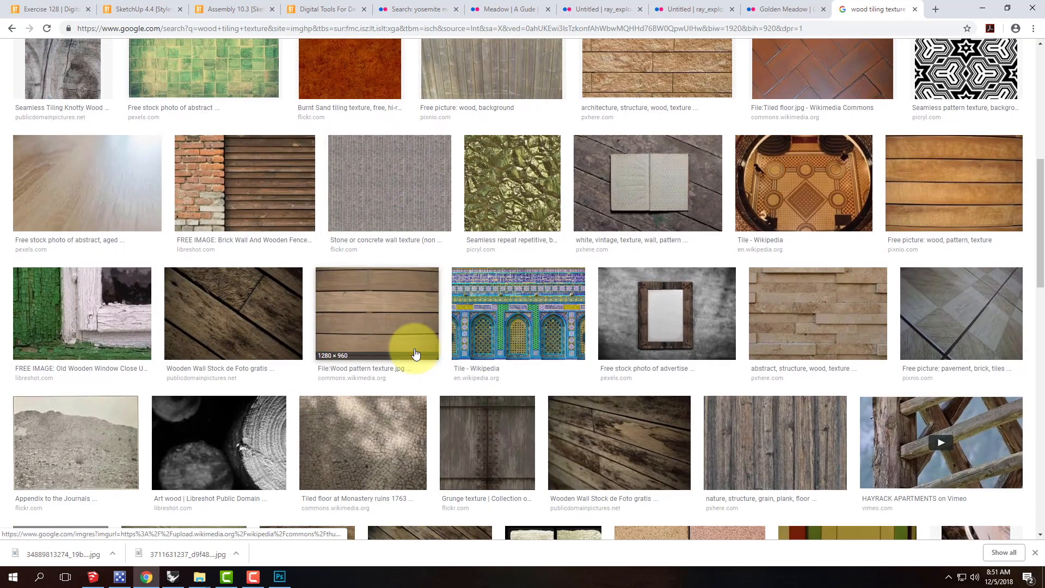
scroll(415, 354, "down", 11)
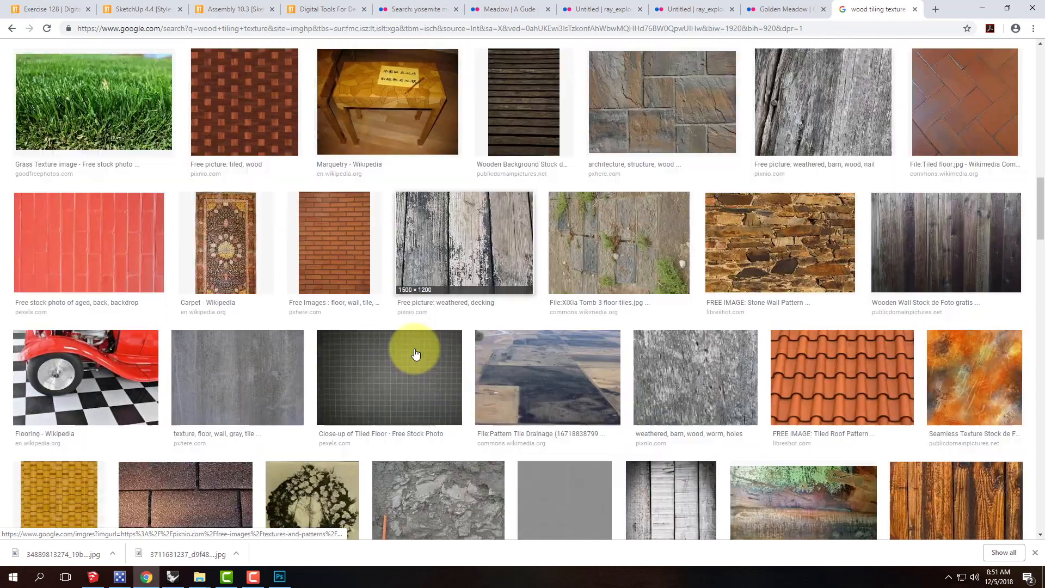
scroll(415, 354, "down", 8)
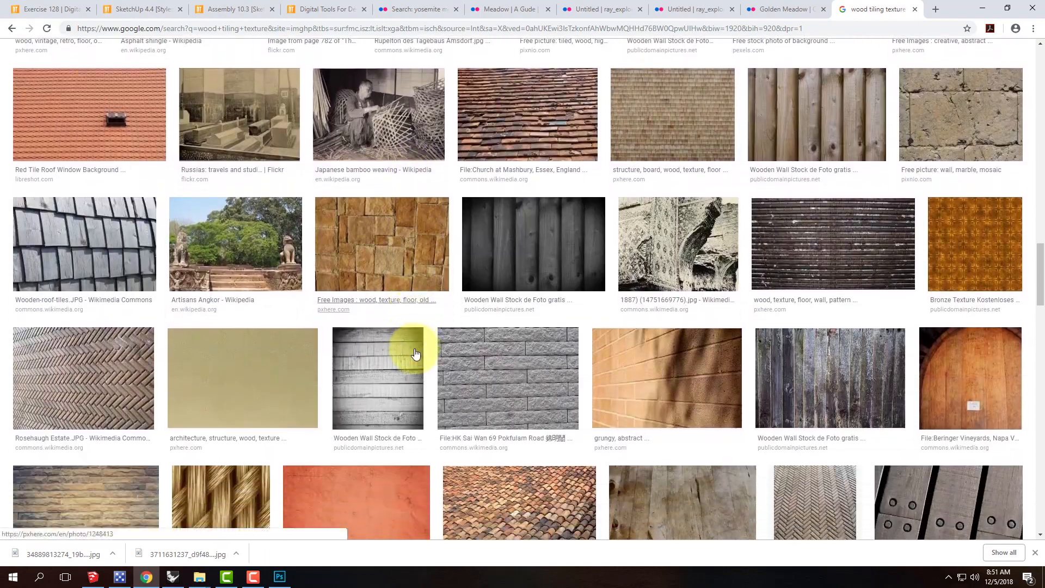
scroll(415, 354, "down", 9)
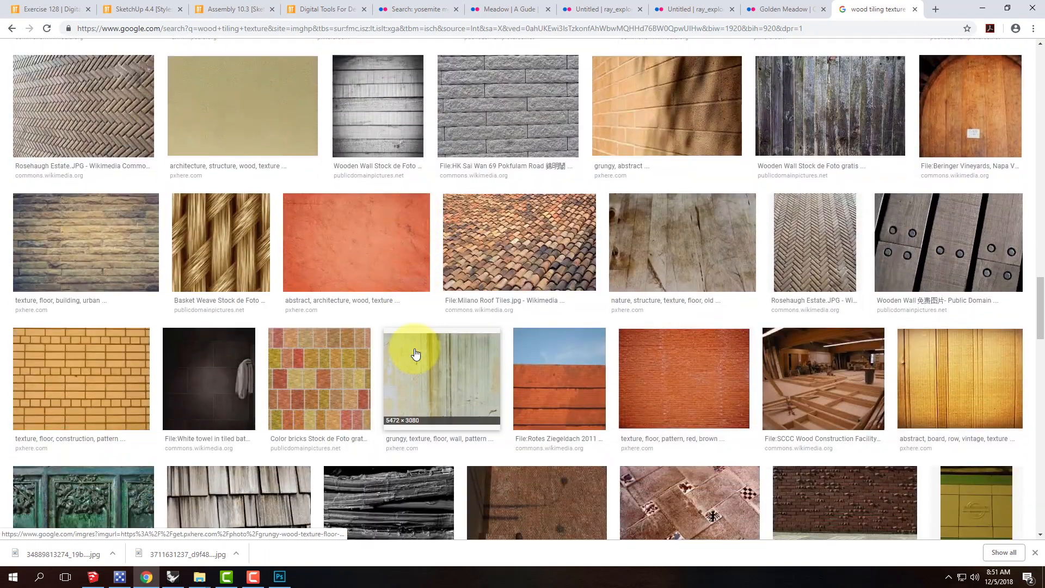
scroll(415, 353, "down", 5)
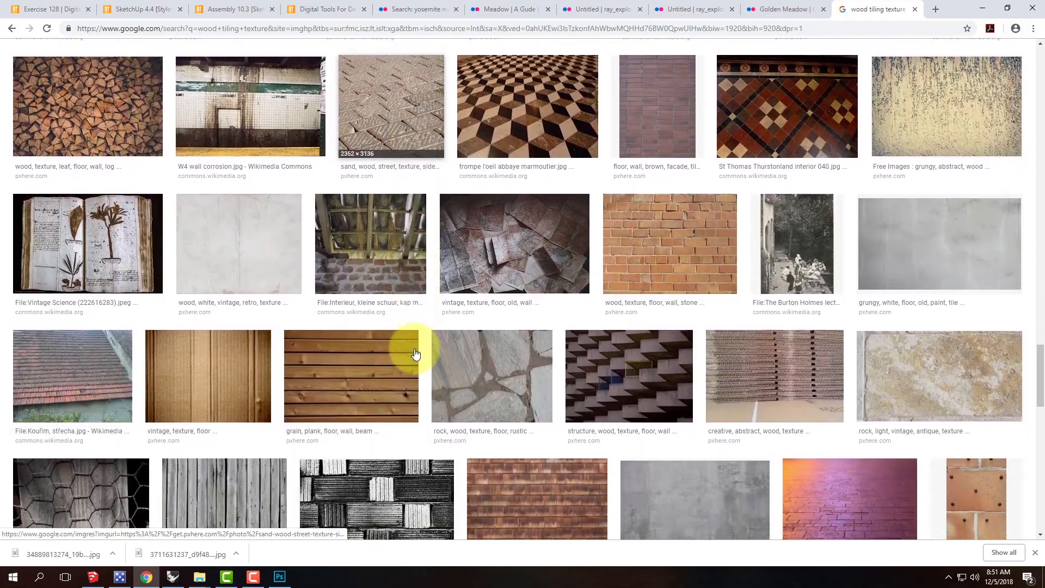
scroll(415, 354, "down", 3)
scroll(415, 353, "up", 15)
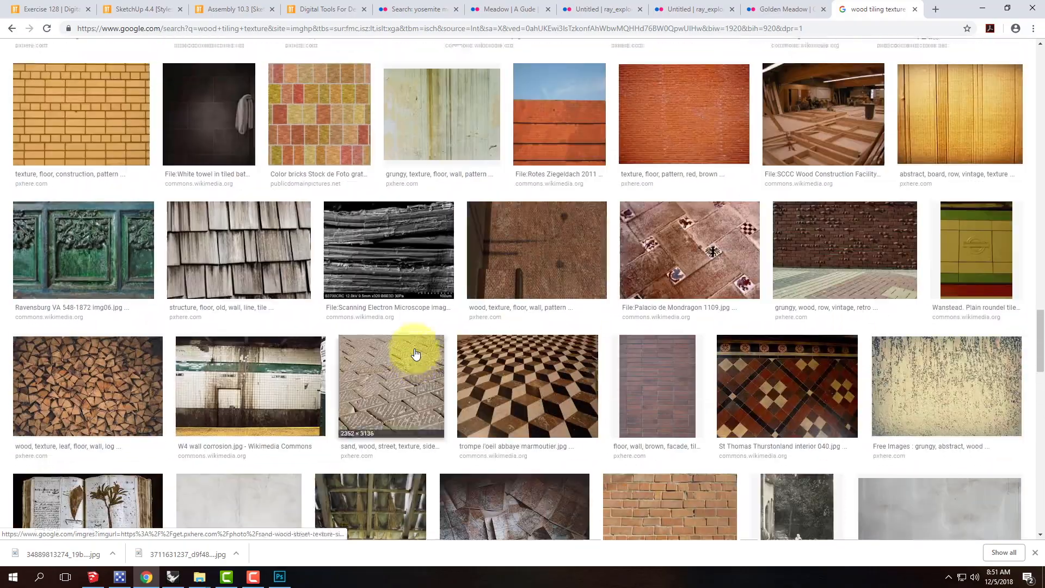
scroll(415, 354, "up", 20)
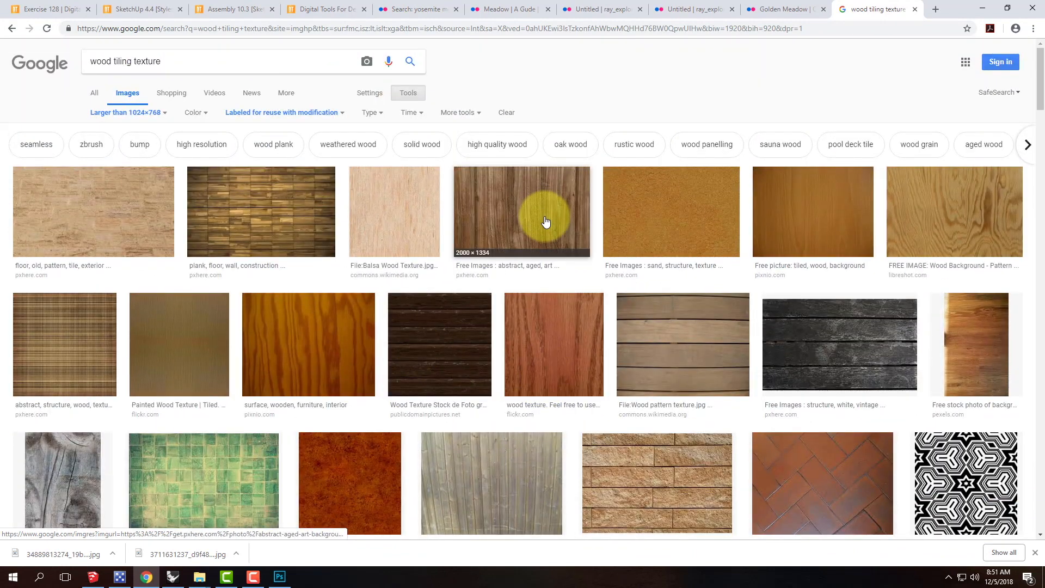
- Try to download the original size of the brown vertical-grain wood image from its PxHere page, and dismiss the login request
left_click(546, 215)
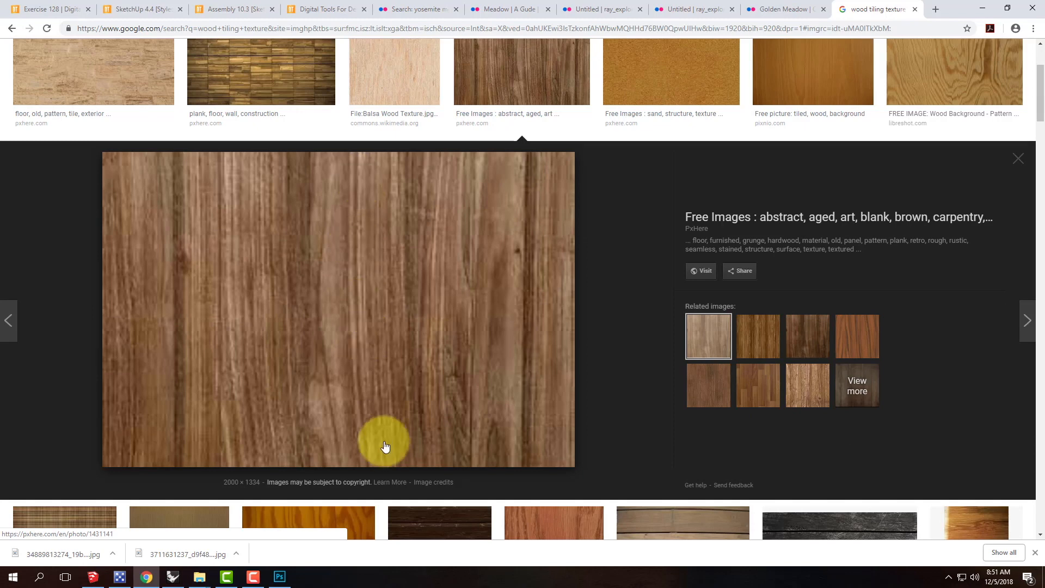
left_click(706, 270)
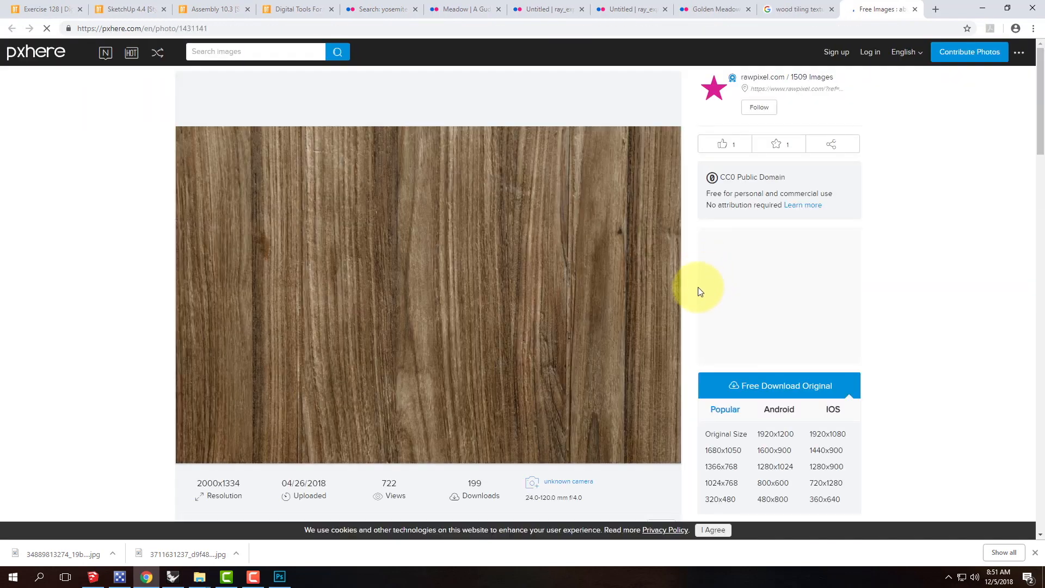
left_click(786, 386)
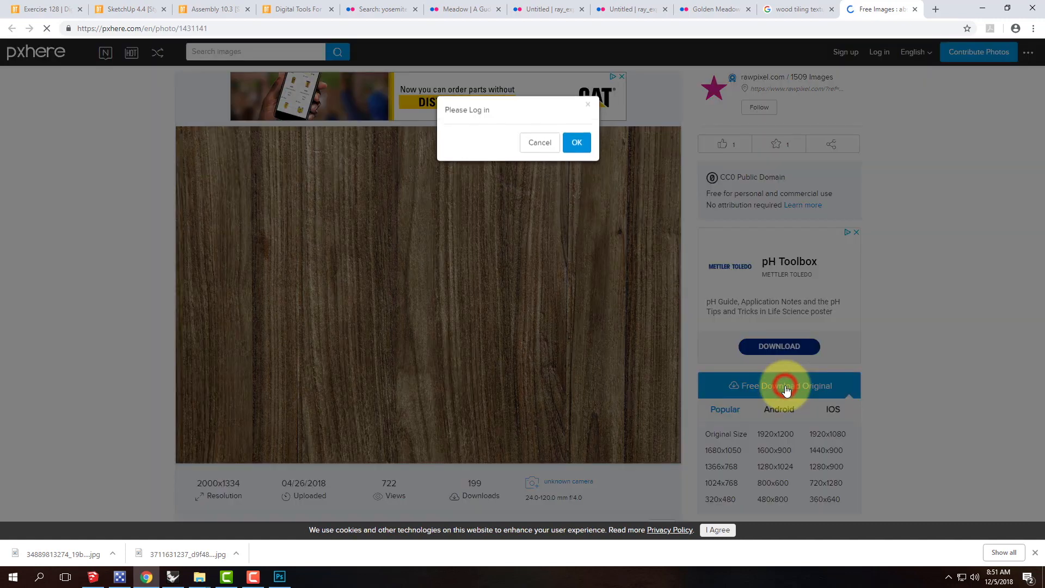
left_click(545, 149)
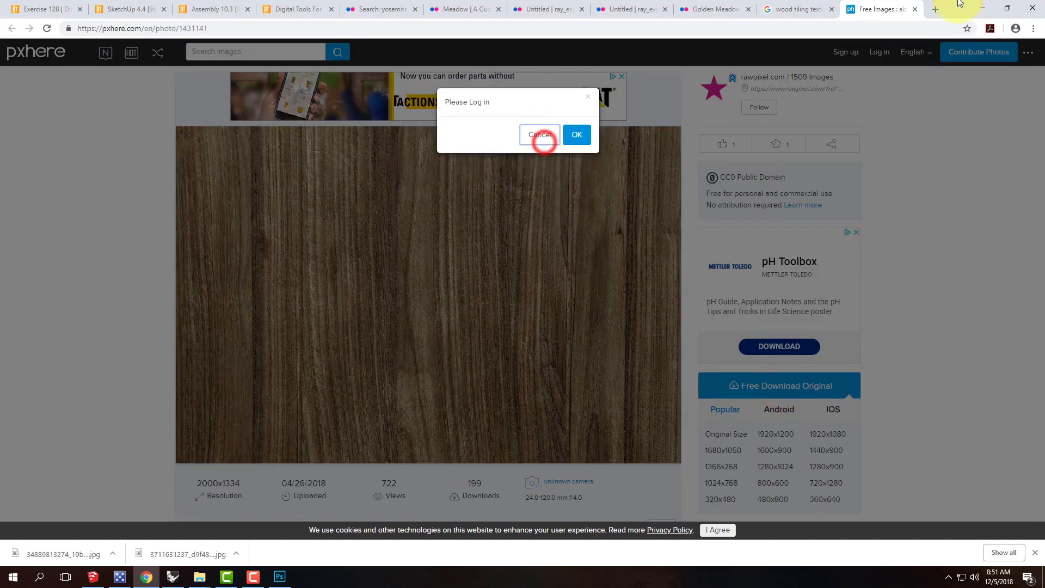
- Switch back to Photoshop, start placing an embedded image, and browse to the Resources > Collage folder on drive D
left_click(983, 13)
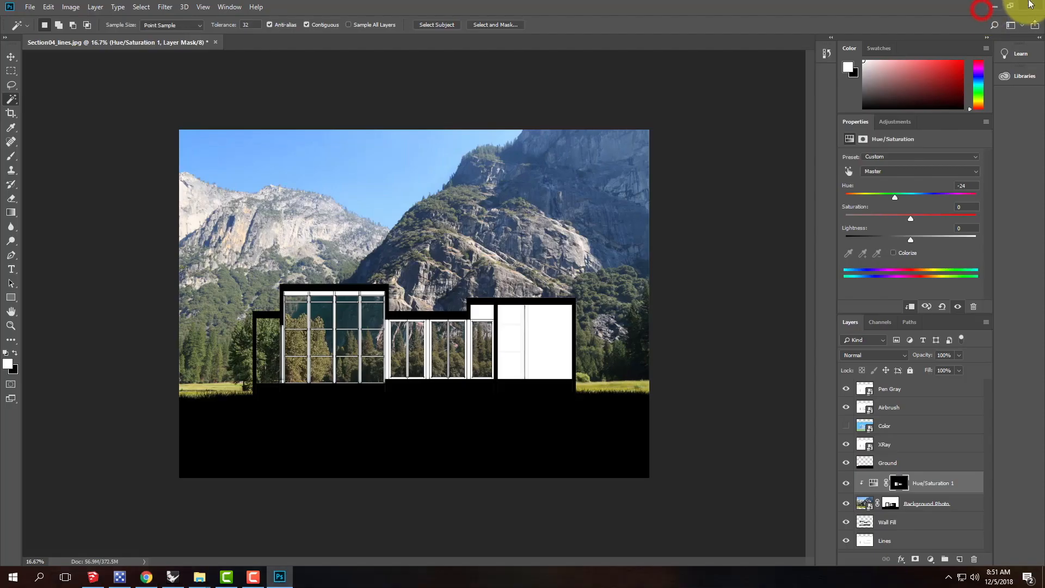
left_click(30, 9)
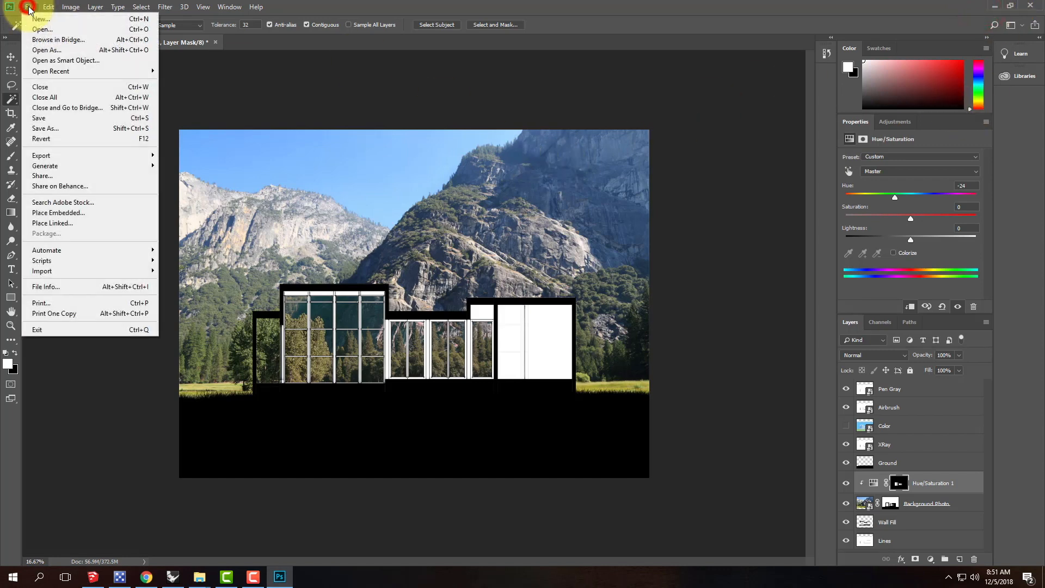
left_click(71, 214)
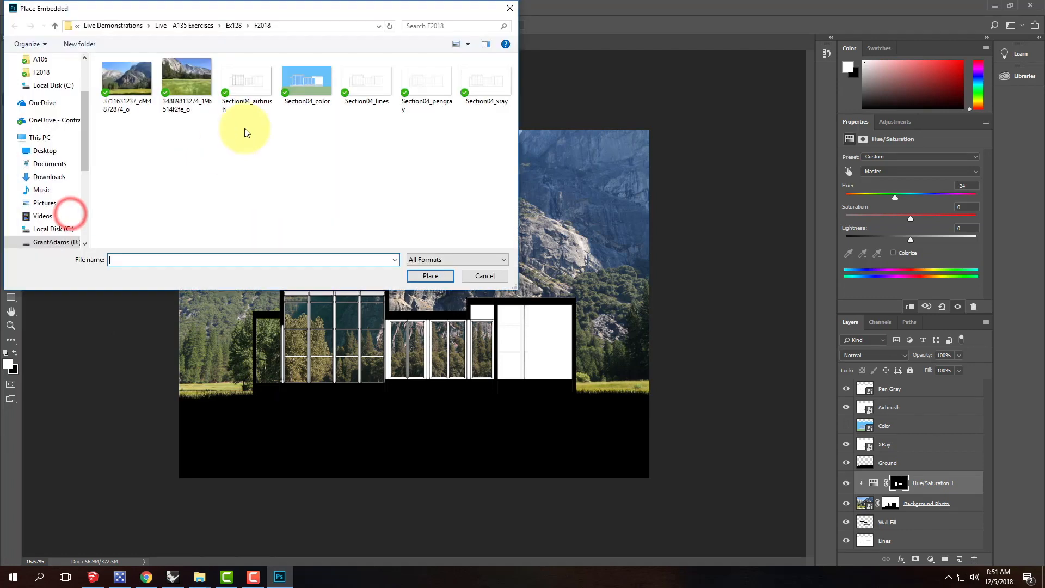
left_click(110, 27)
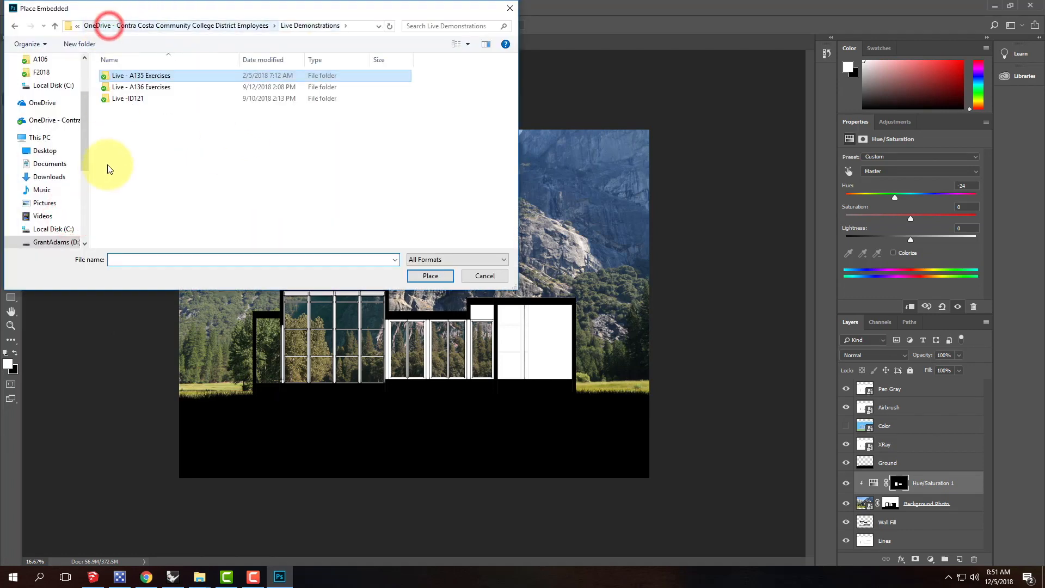
left_click(45, 241)
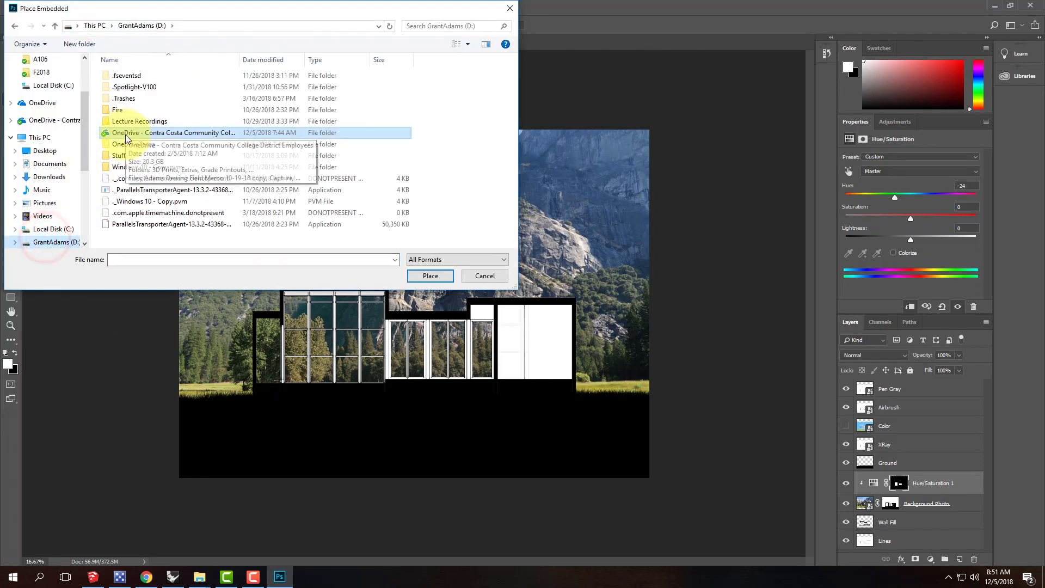
double_click(124, 132)
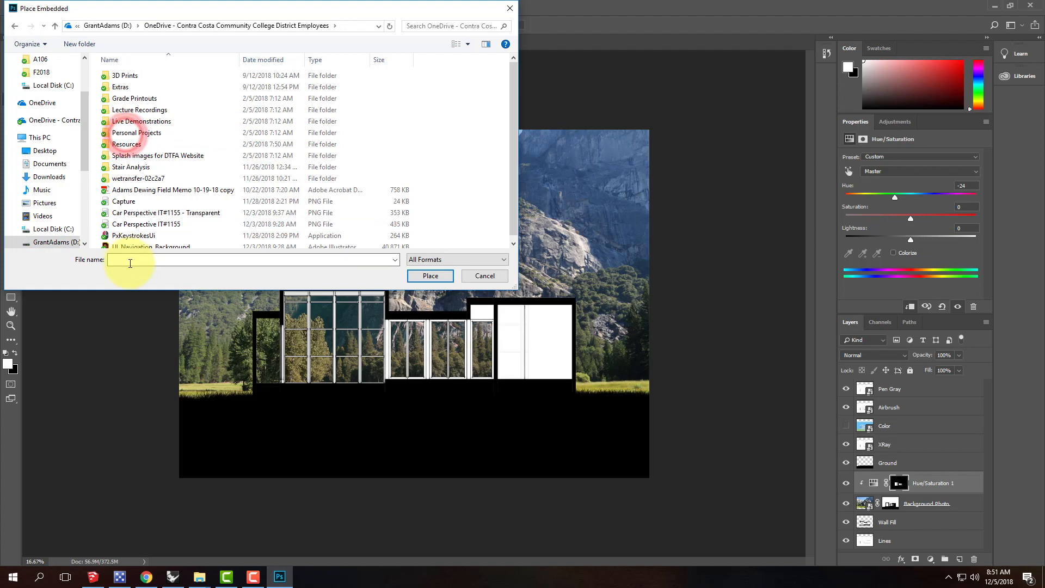
double_click(127, 144)
double_click(131, 99)
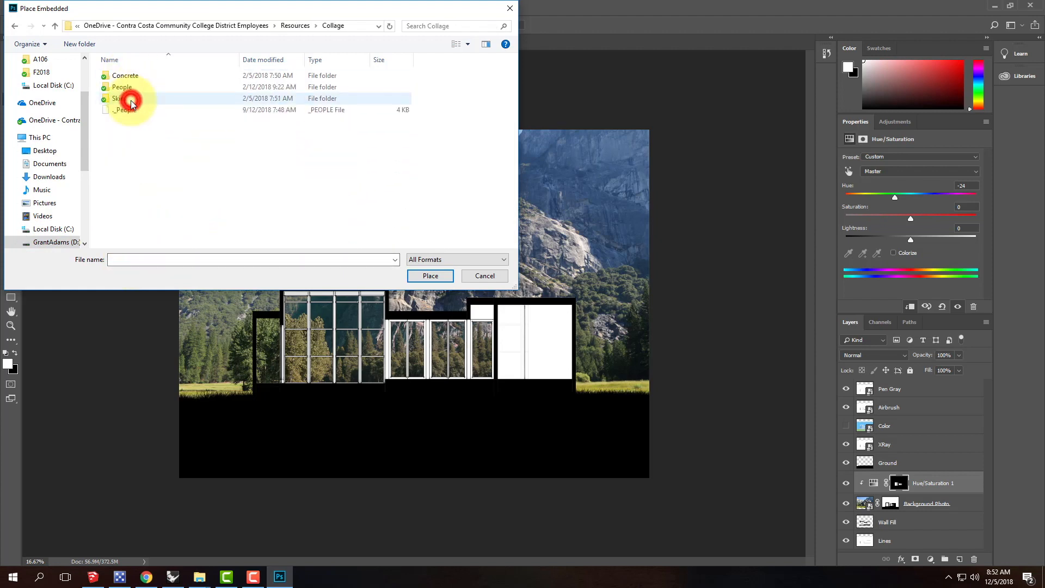
left_click(136, 75)
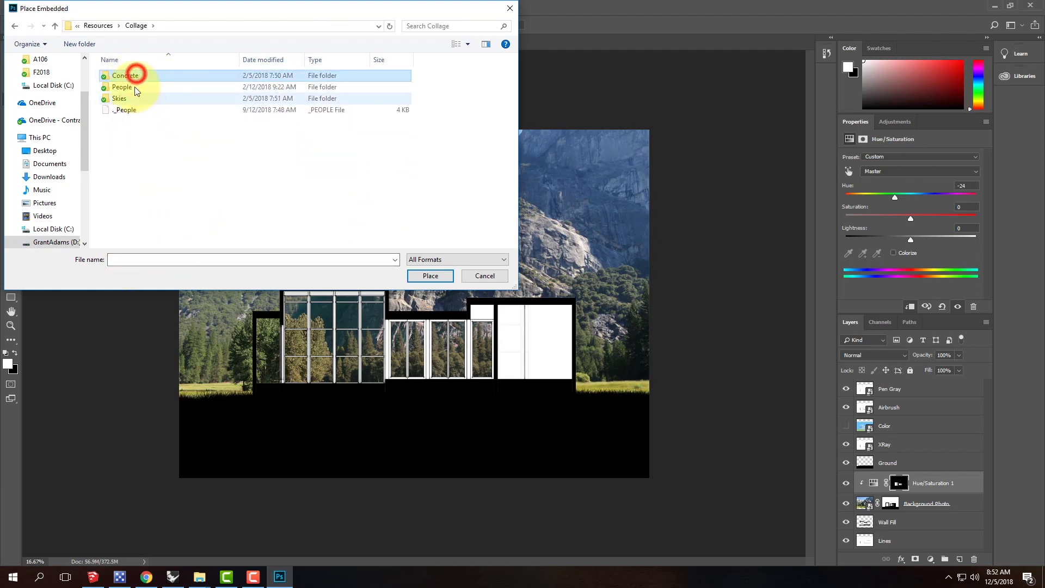
left_click(135, 77)
double_click(135, 76)
left_click(175, 83)
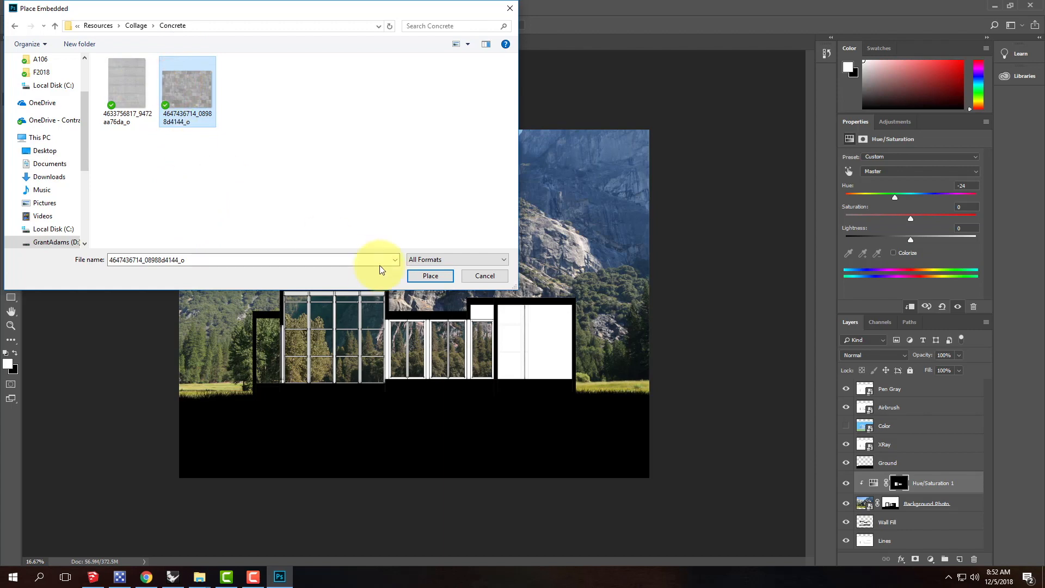
left_click(448, 276)
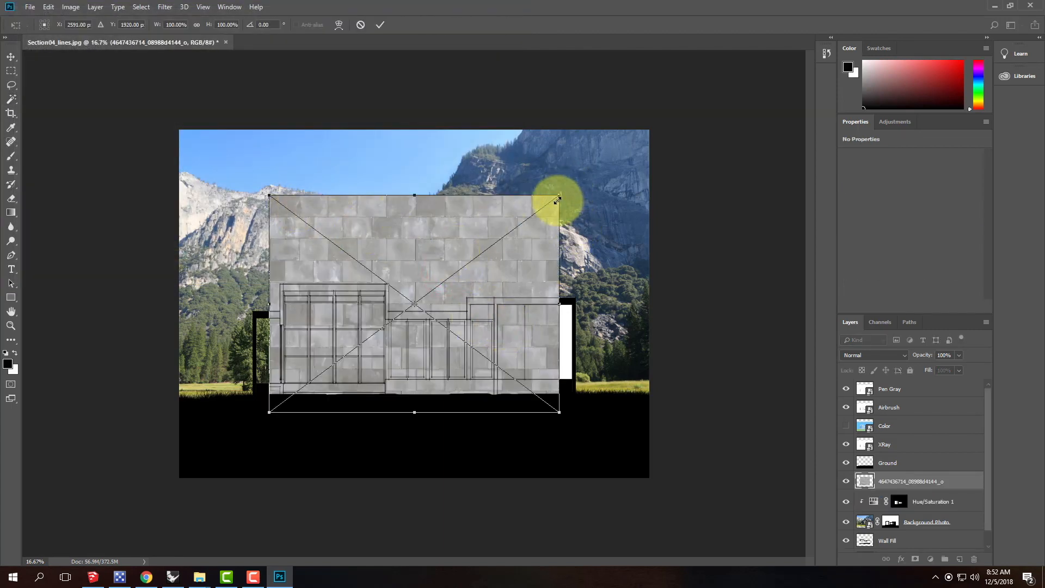
- Scale the placed concrete texture to about 36.7% and position it over the room at the building's right end
left_click_drag(552, 201, 370, 339)
left_click_drag(344, 372, 547, 338)
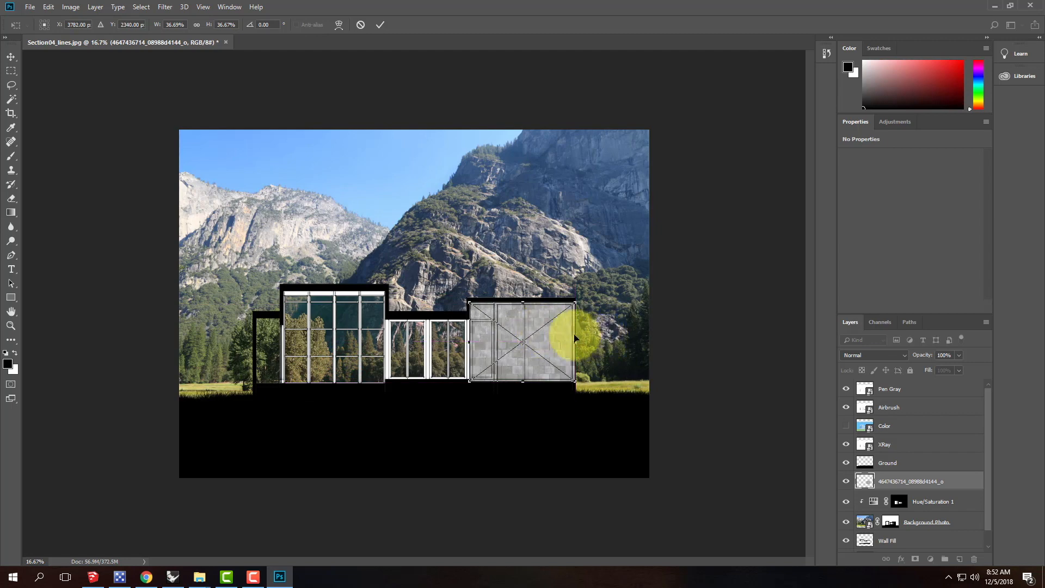
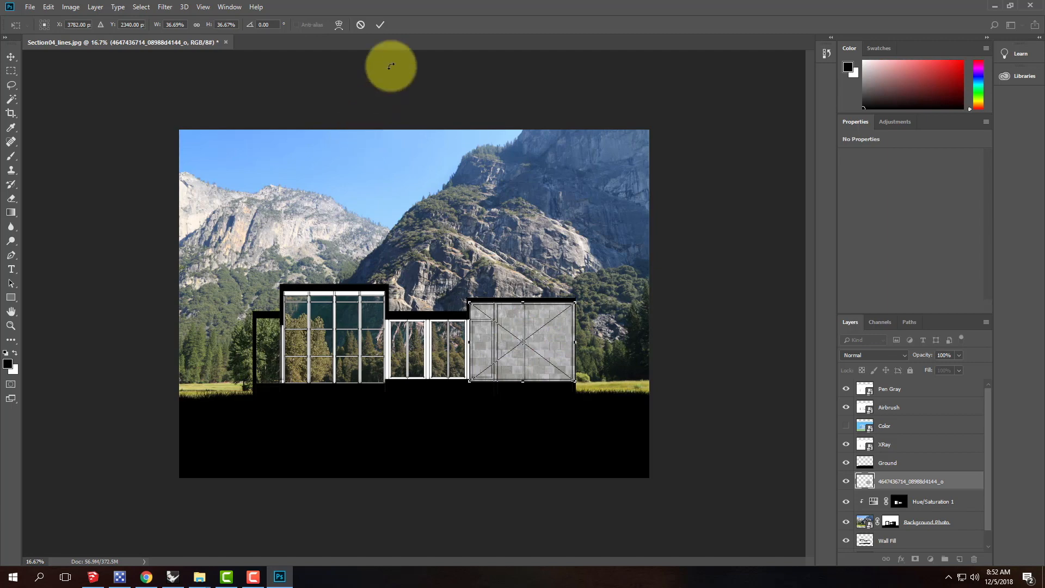
left_click(379, 25)
- Select the concrete texture with a rectangular marquee and paste a copy of it onto a new layer
left_click(11, 71)
left_click_drag(445, 280, 591, 401)
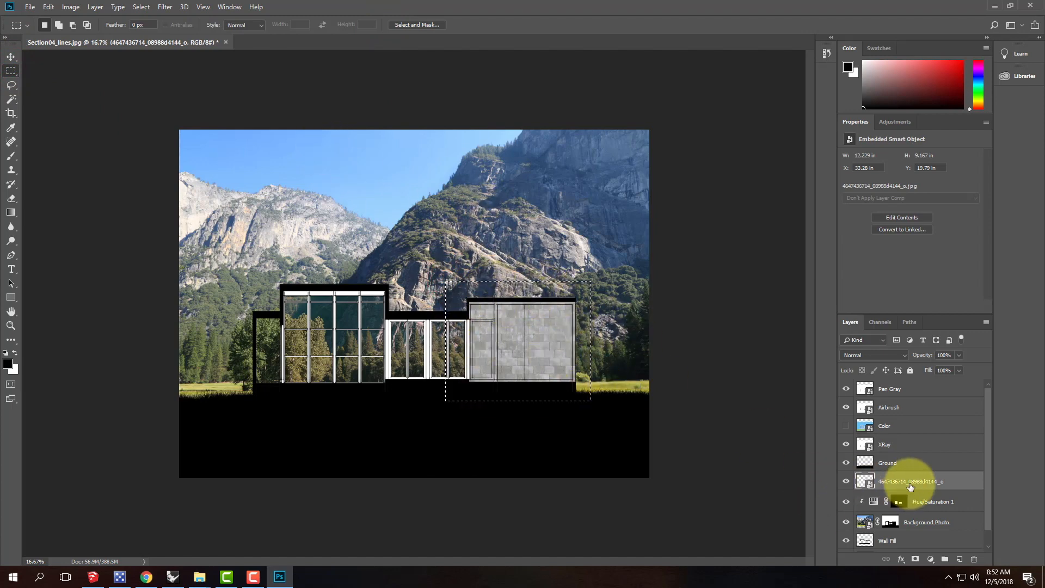
left_click(49, 7)
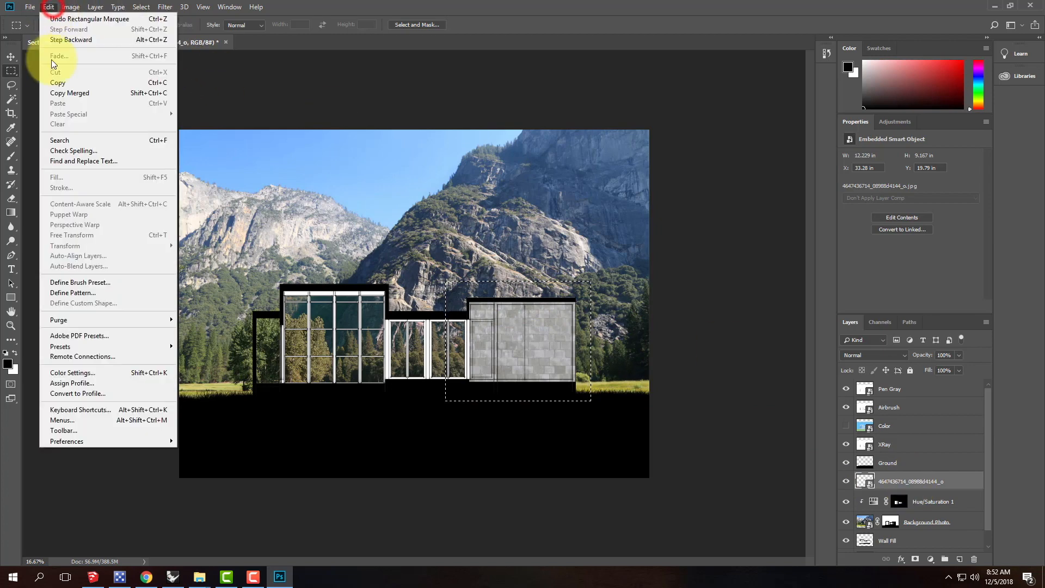
left_click(59, 82)
left_click(49, 7)
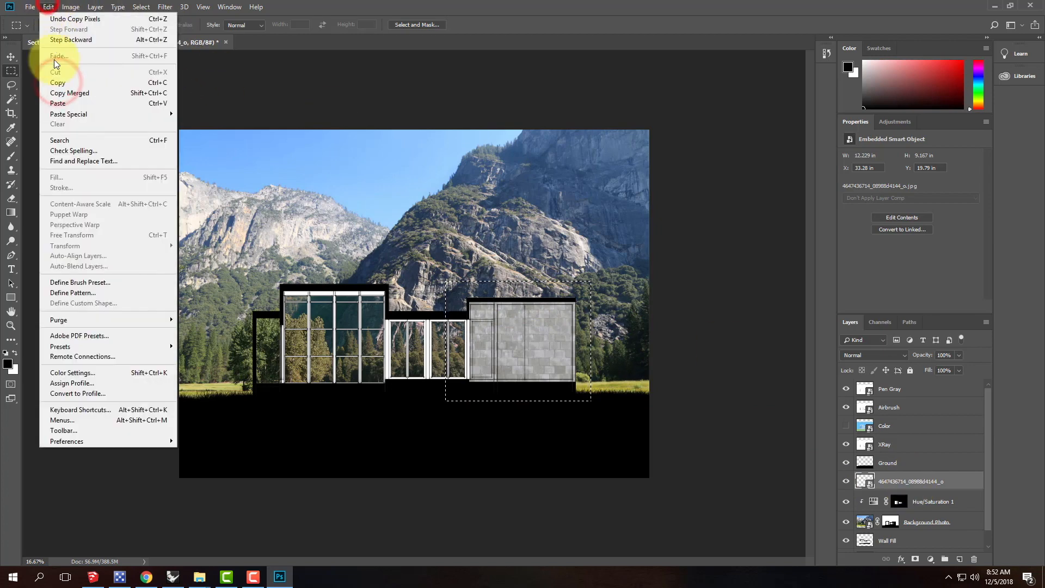
left_click(58, 103)
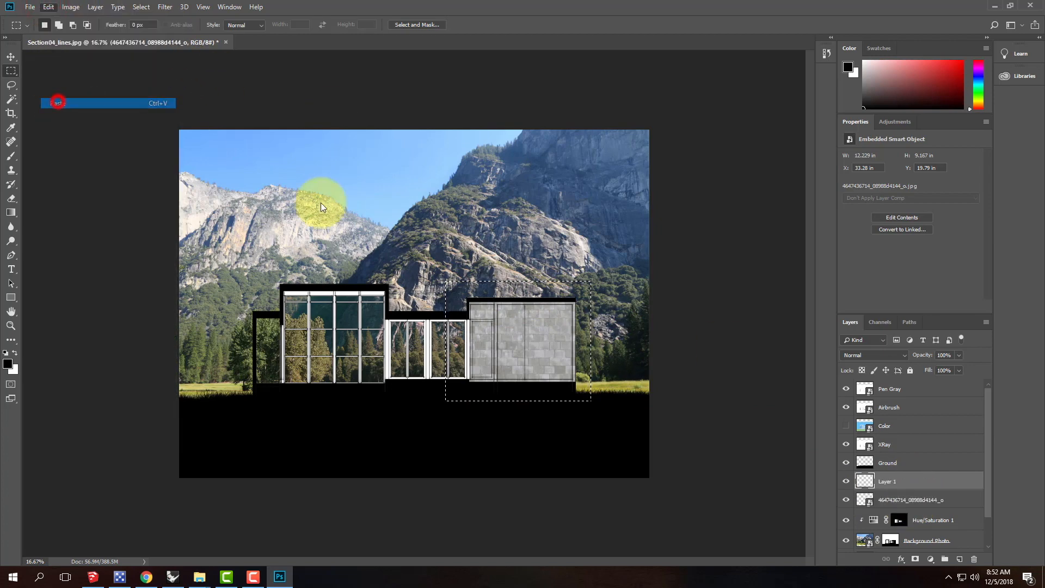
- Try to move the pasted concrete copy left of the original texture, and undo the accidental move of Pen Gray
left_click(11, 56)
left_click_drag(504, 337, 409, 339)
key("ctrl+z")
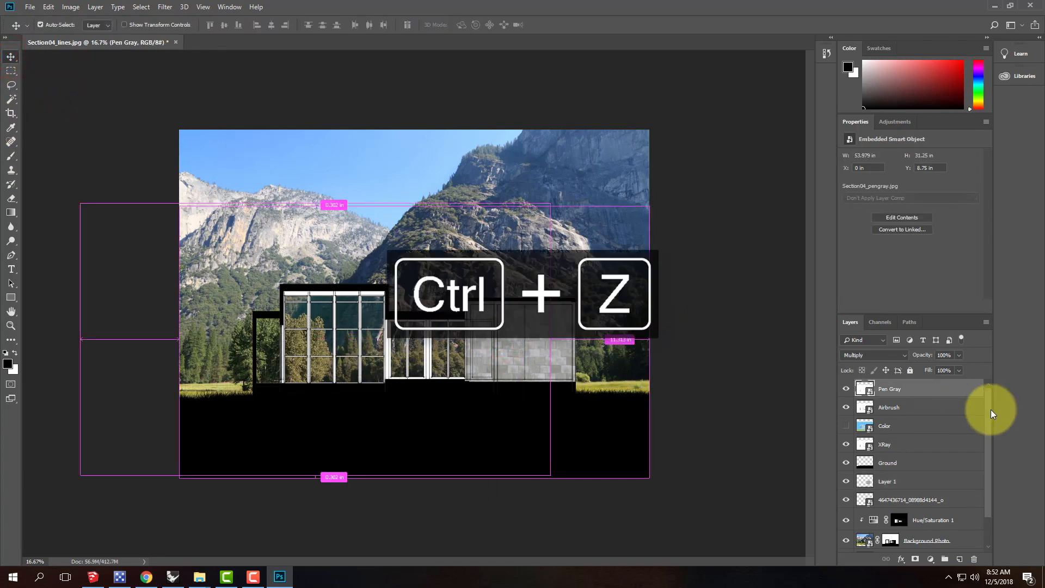
left_click(915, 482)
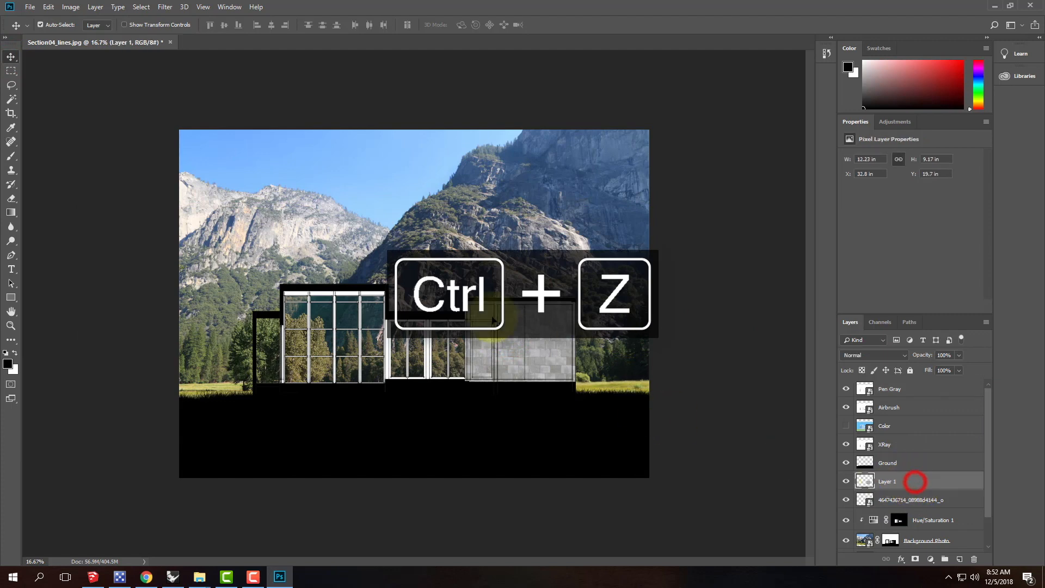
left_click(528, 341)
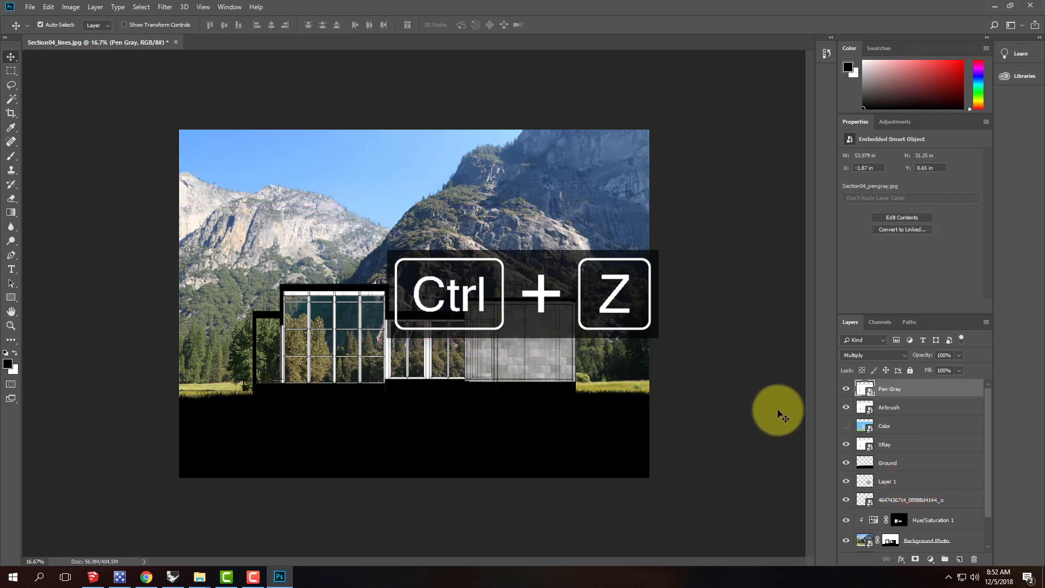
- Hide the Pen Gray, Airbrush, XRay and Ground layers, and move Layer 1 against the original texture's left edge
left_click(933, 485)
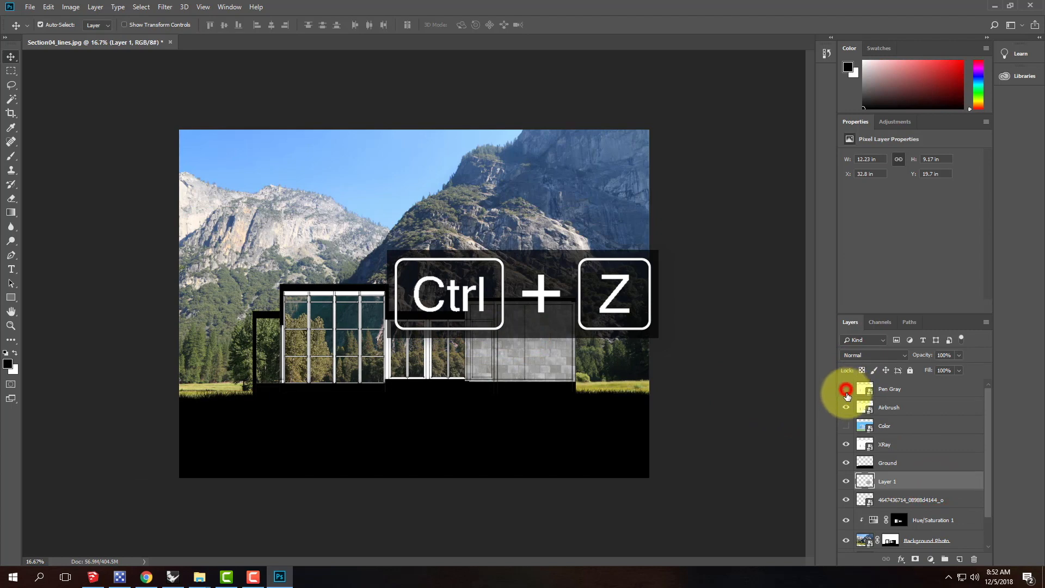
left_click_drag(846, 412, 845, 463)
left_click_drag(527, 345, 424, 345)
key("Right")
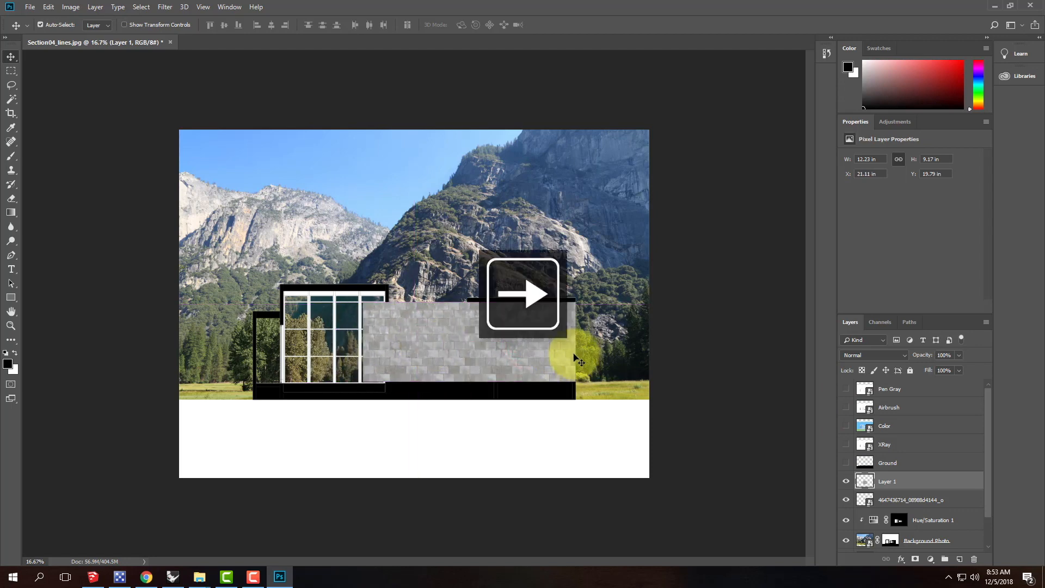
- Paste another concrete tile, align it to the left end of the row, and nudge it up to match the courses
key("ctrl+v")
left_click_drag(423, 296, 314, 329)
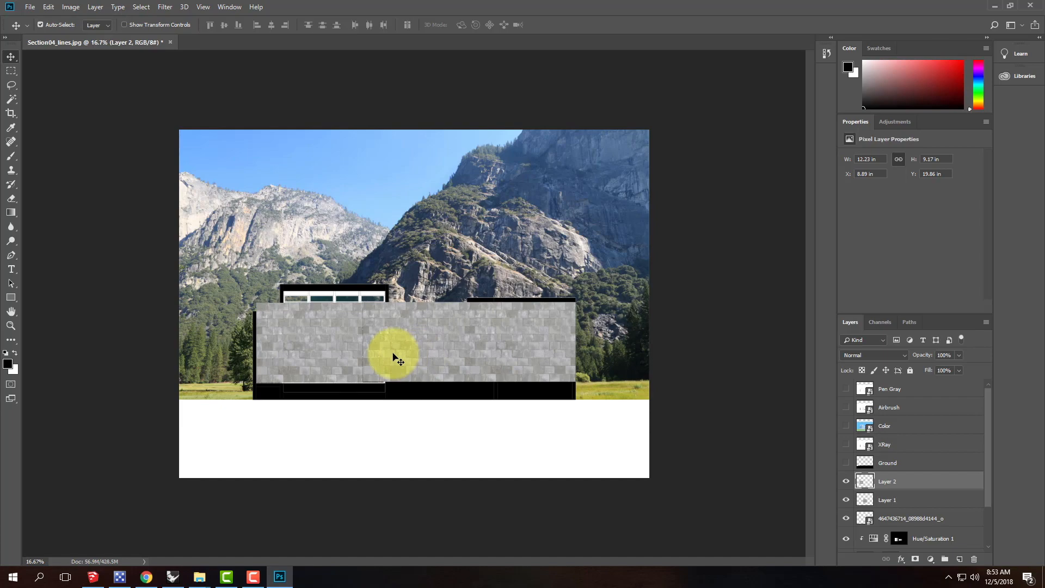
key("ctrl+equal")
key("ctrl+equal")
key("ctrl+equal")
key("Up")
key("Up")
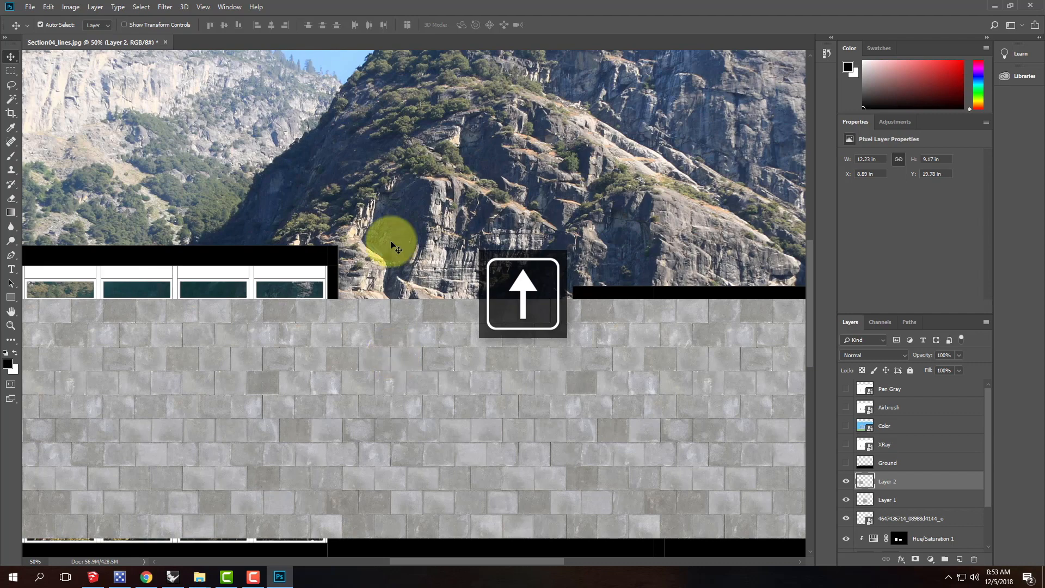
- Paste two more concrete tiles and set them side by side directly above the two left tiles of the row
key("ctrl+v")
left_click_drag(437, 340, 363, 192)
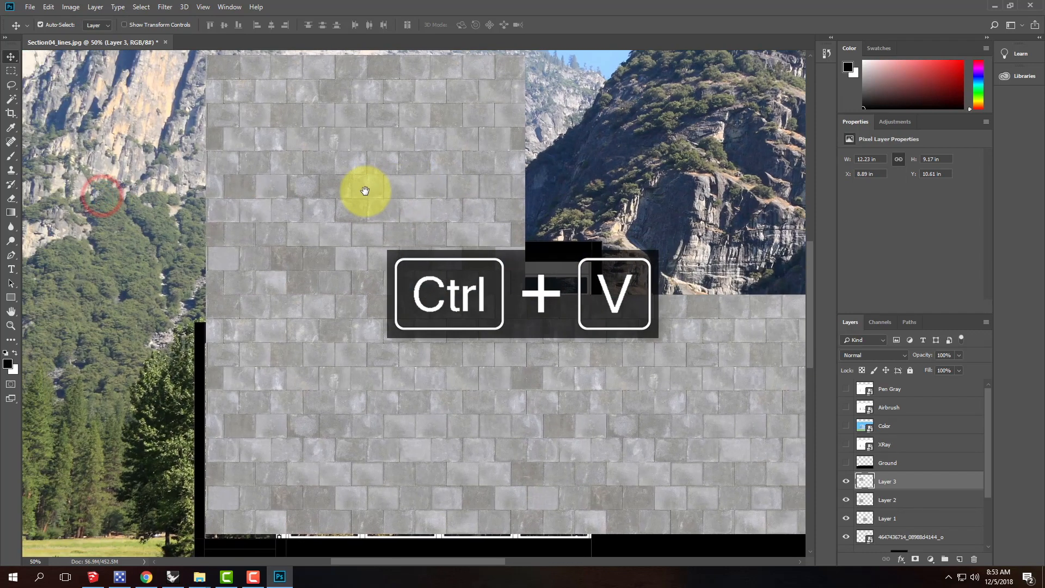
key("ctrl+v")
left_click_drag(339, 354, 609, 232)
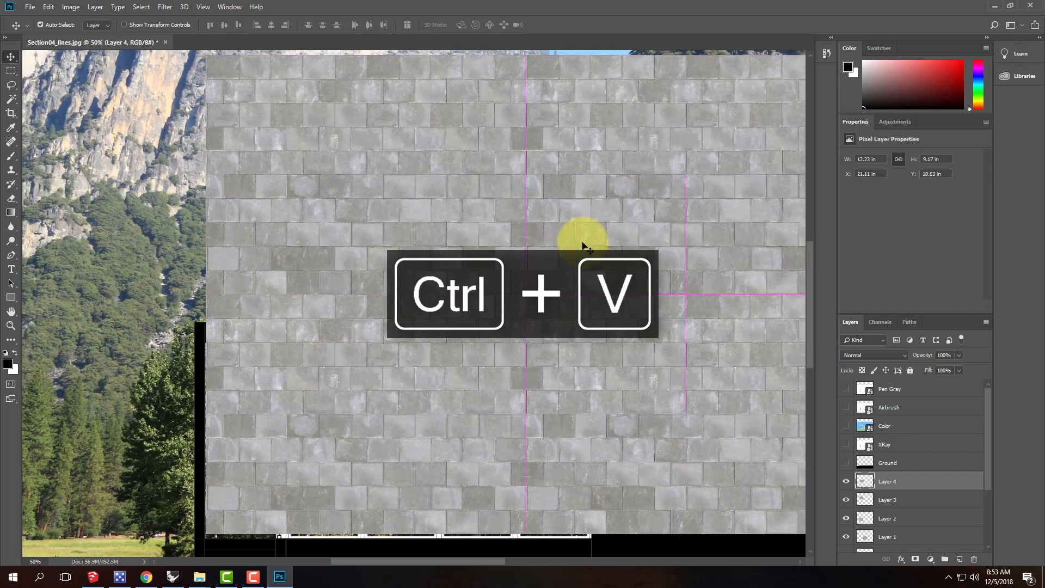
- Paste two more concrete tiles and set them side by side directly below the two left tiles of the middle row
left_click_drag(575, 441, 482, 226)
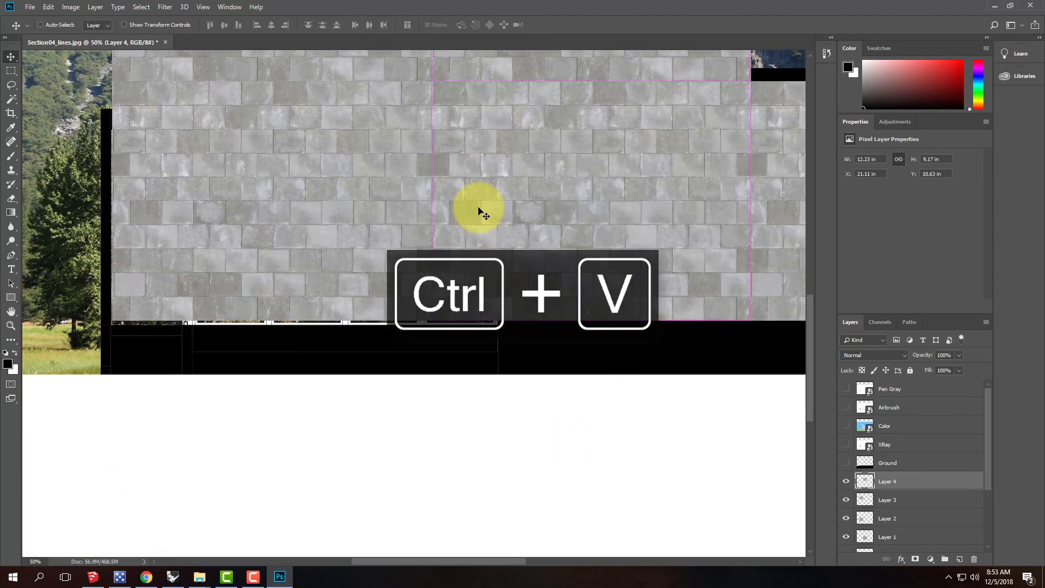
key("ctrl+v")
left_click_drag(340, 331, 220, 430)
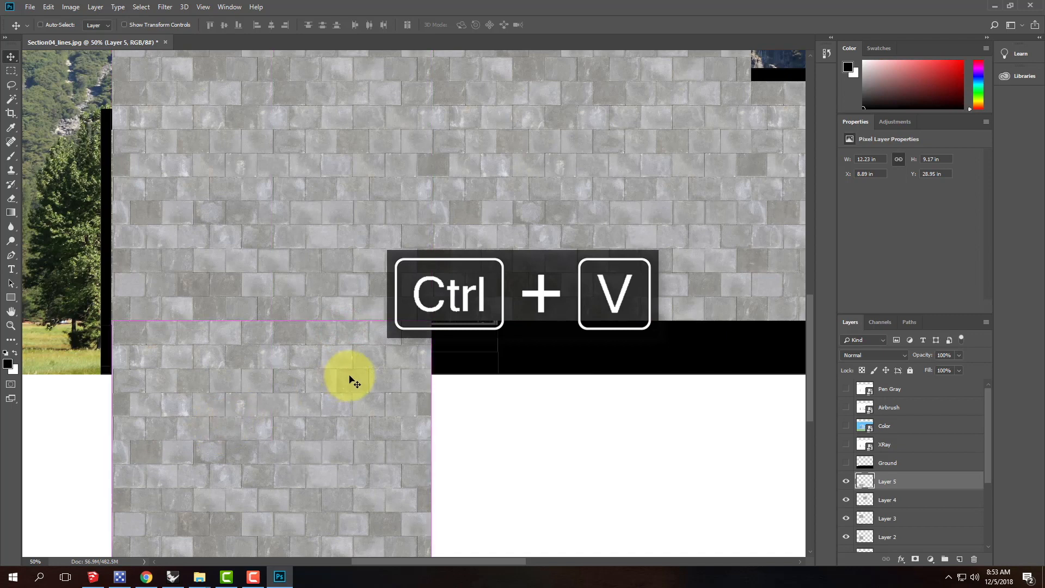
key("ctrl+v")
left_click_drag(350, 257, 531, 391)
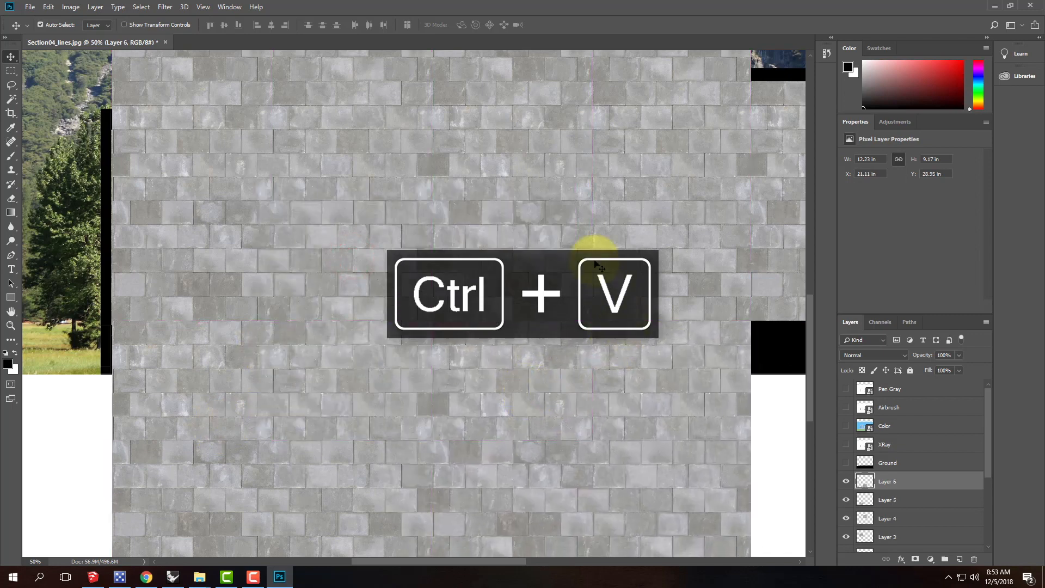
- Nudge Layer 6 and Layer 2 left to close the gaps beside the neighbouring concrete tiles
key("ctrl+0")
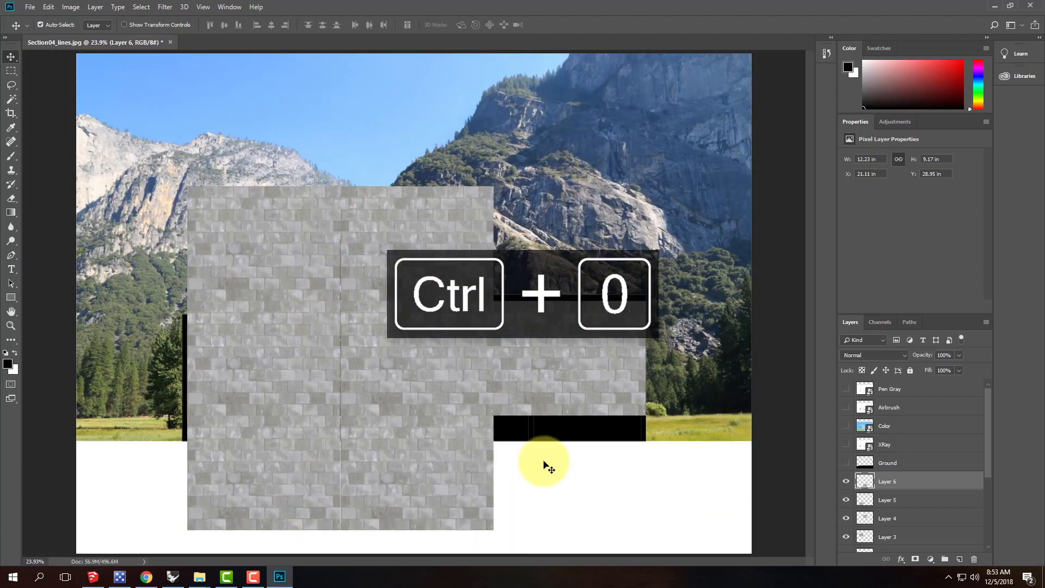
key("Right")
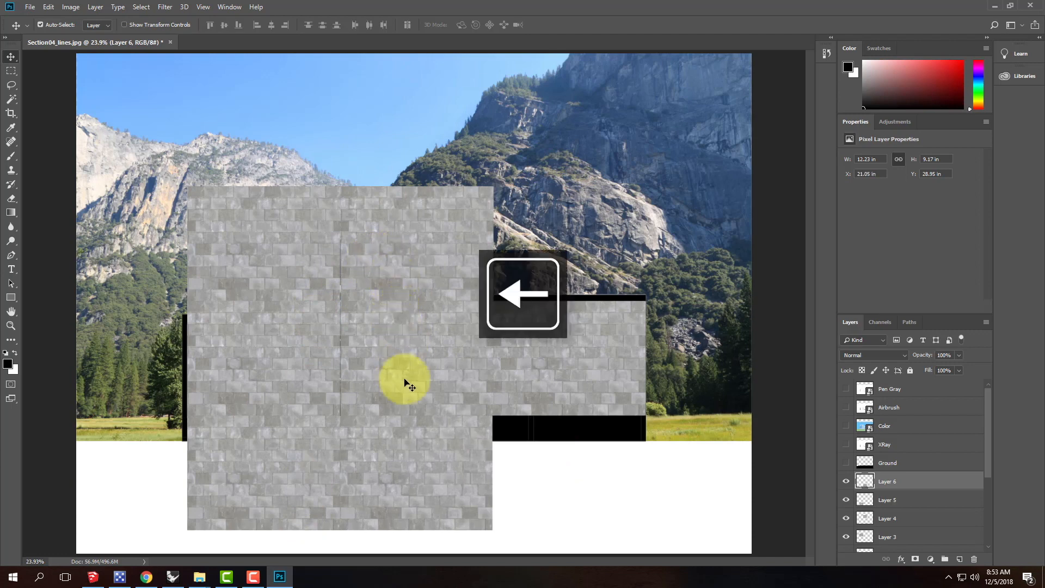
scroll(907, 479, "down", 3)
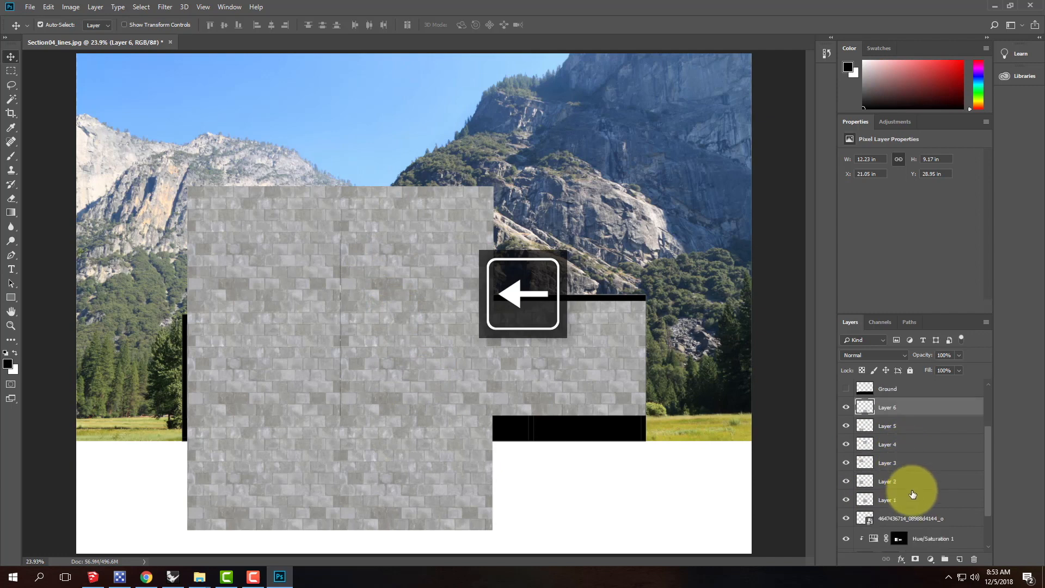
left_click(906, 482)
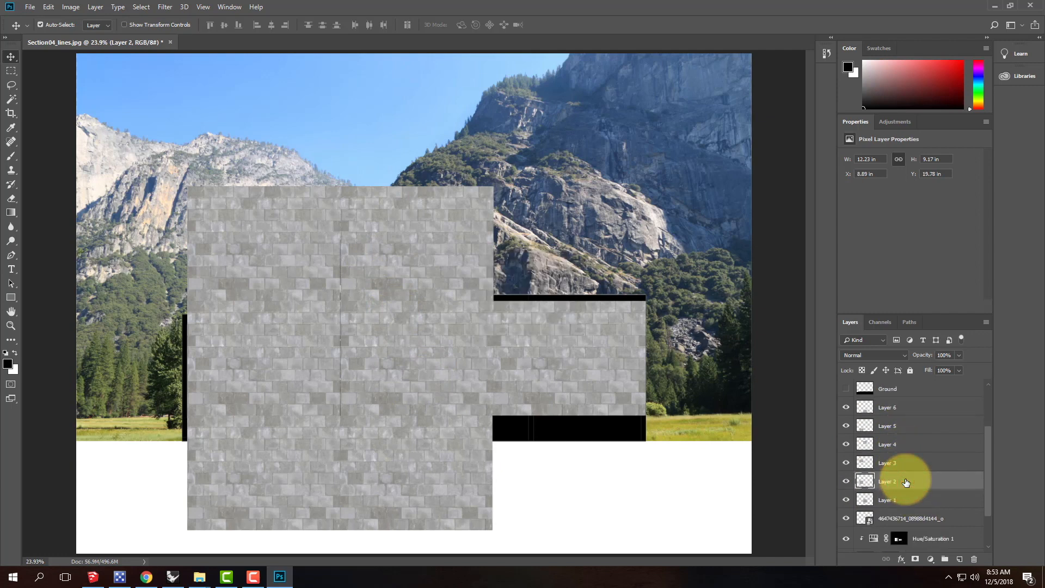
key("Left")
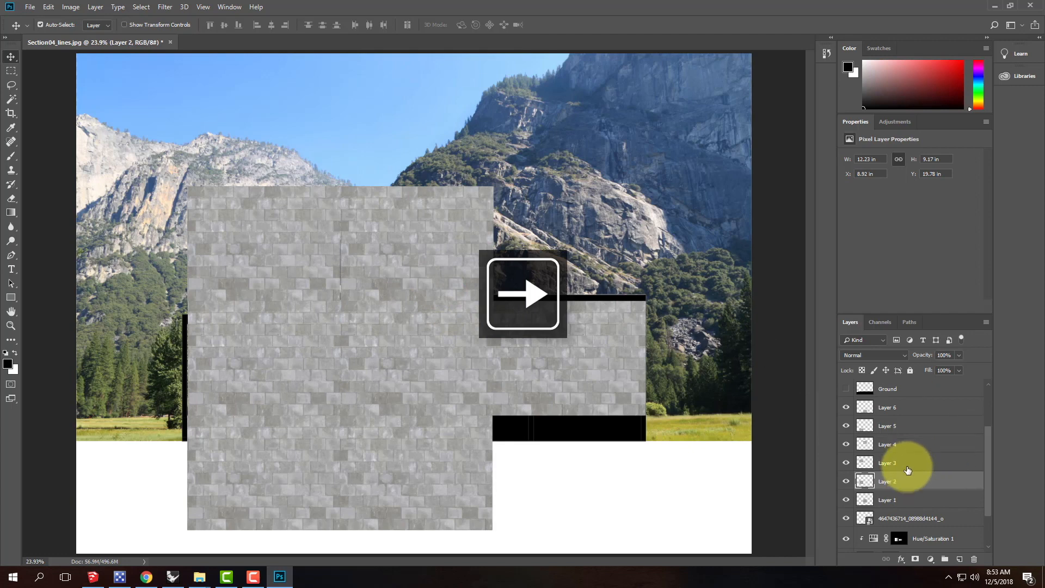
key("Left")
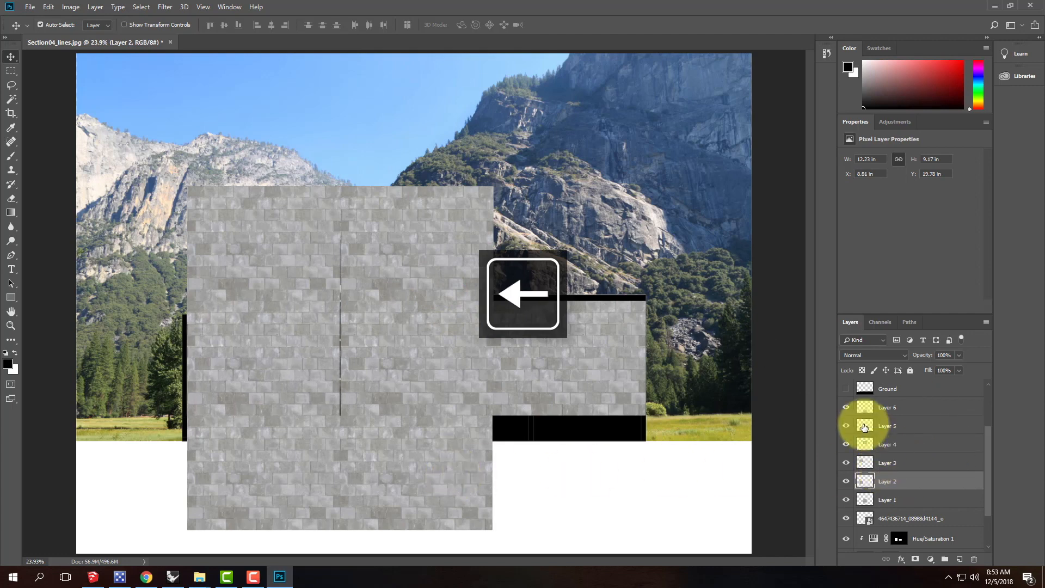
- Nudge Layer 1 and the original concrete texture layer left to close the vertical seams in the middle row
left_click(893, 503)
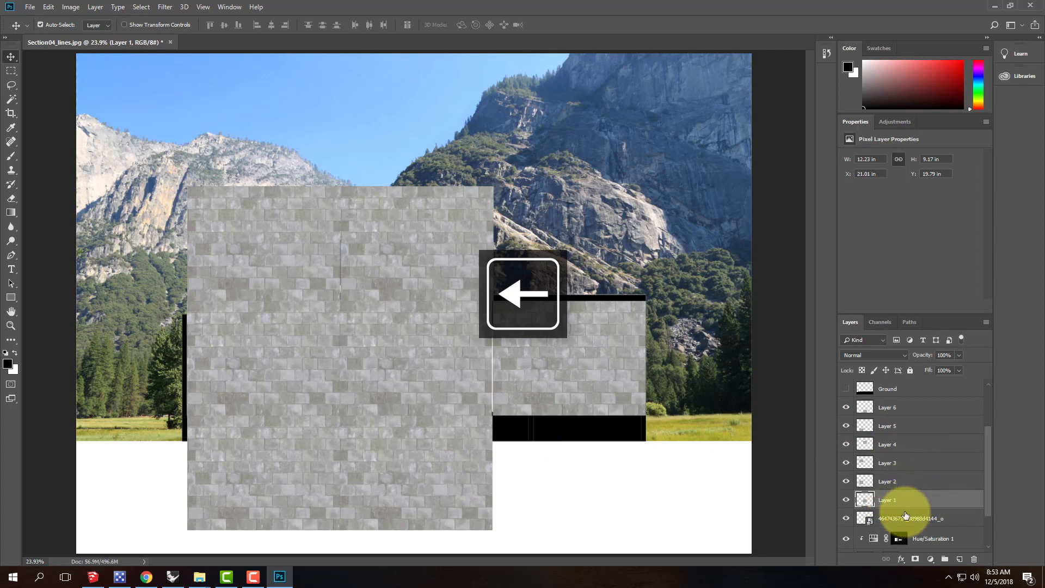
scroll(915, 482, "down", 2)
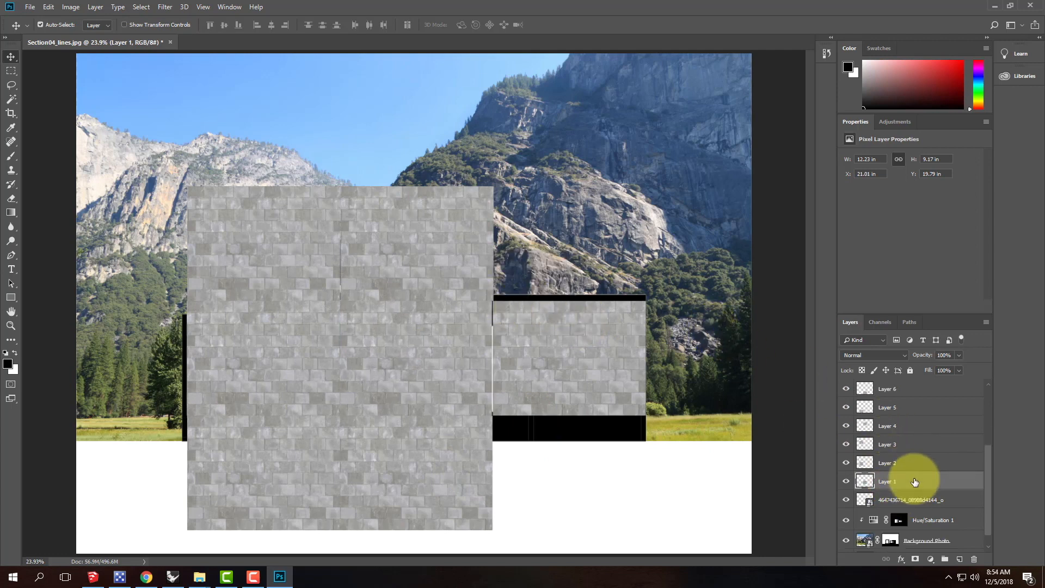
left_click(914, 482)
key("Left")
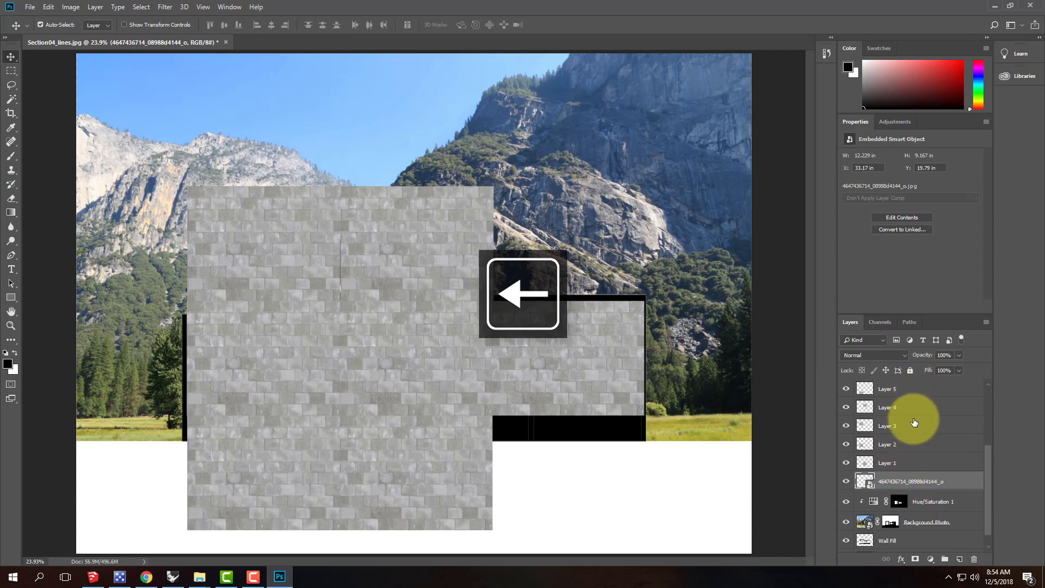
- Fine-tune the remaining seams by nudging Layer 5 right and Layer 4 left
scroll(911, 428, "up", 3)
left_click(911, 444)
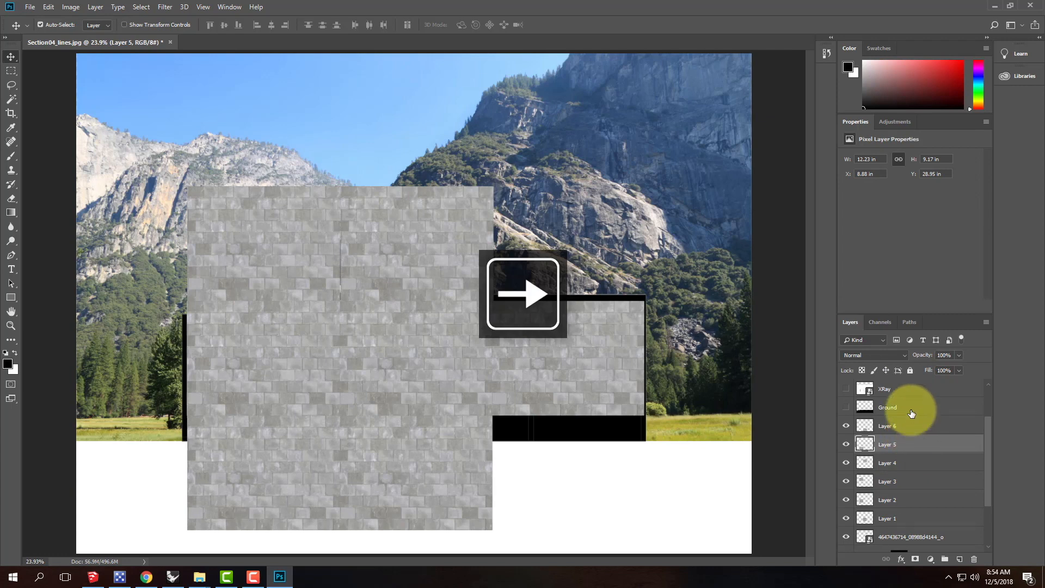
left_click(915, 465)
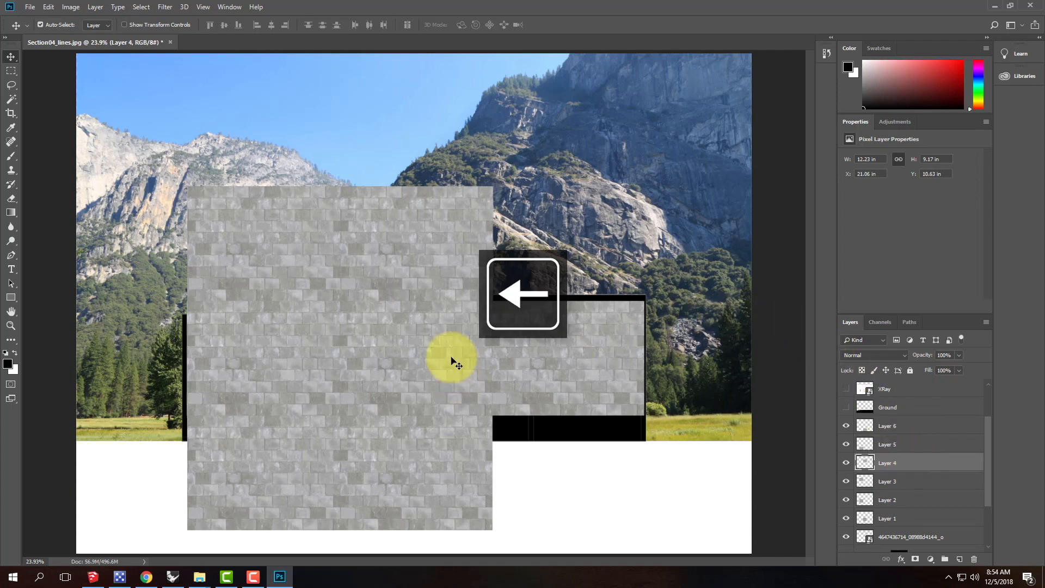
- Merge Layers 1 to 6 and the original concrete texture into a single layer
left_click(896, 426)
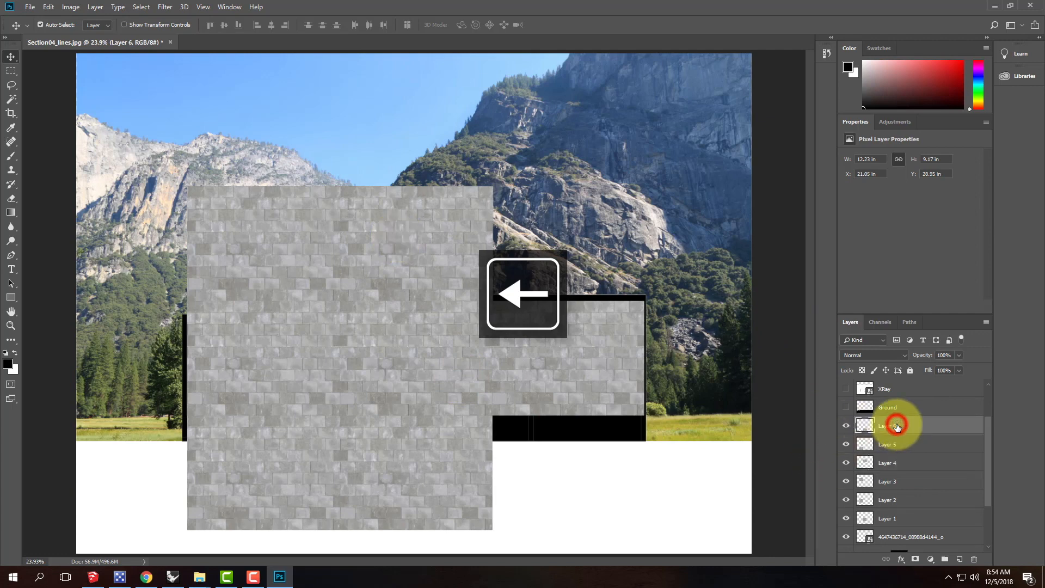
scroll(891, 542, "down", 1)
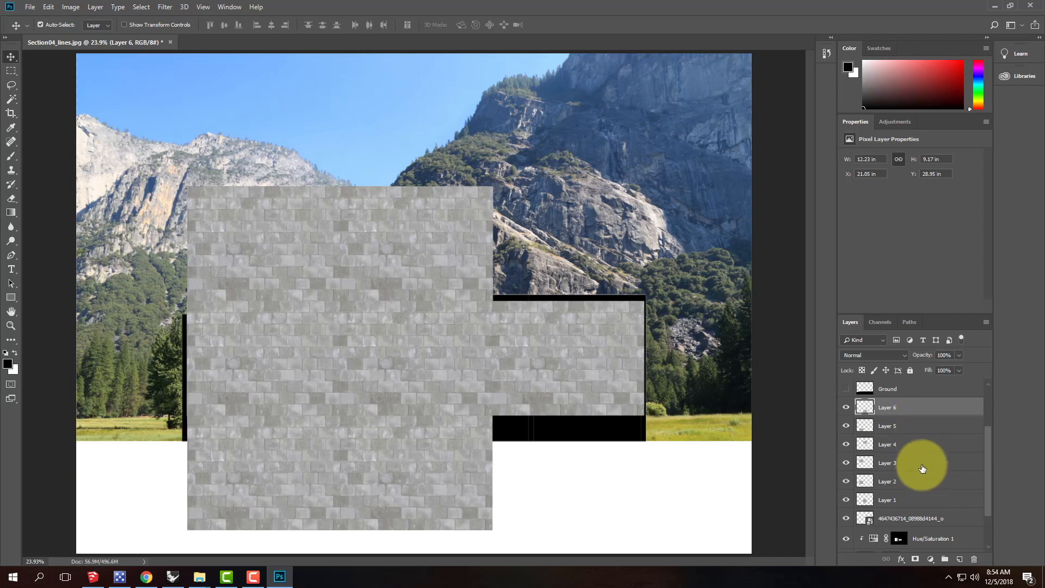
left_click(914, 517, "shift")
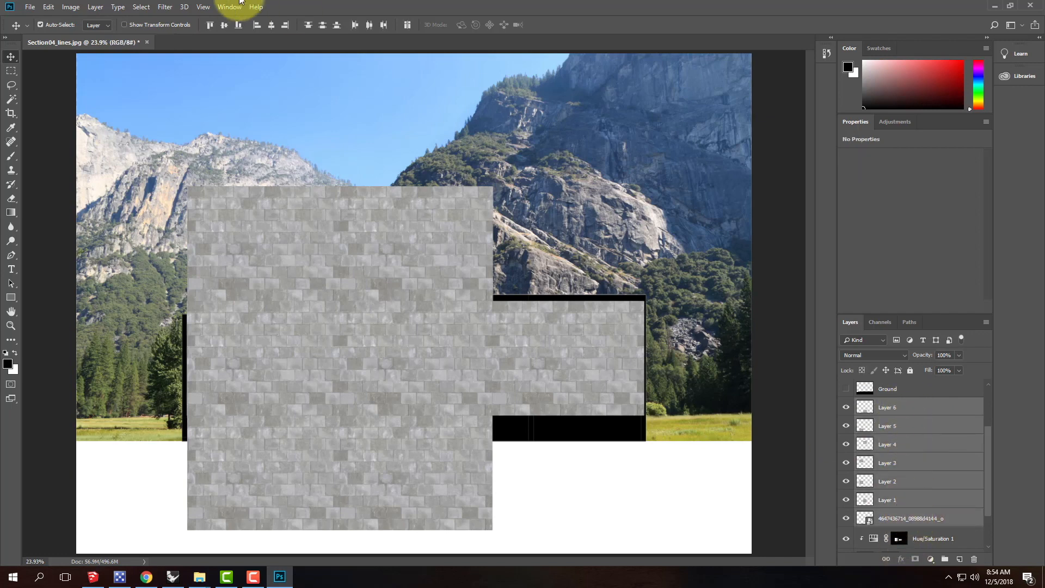
left_click(95, 6)
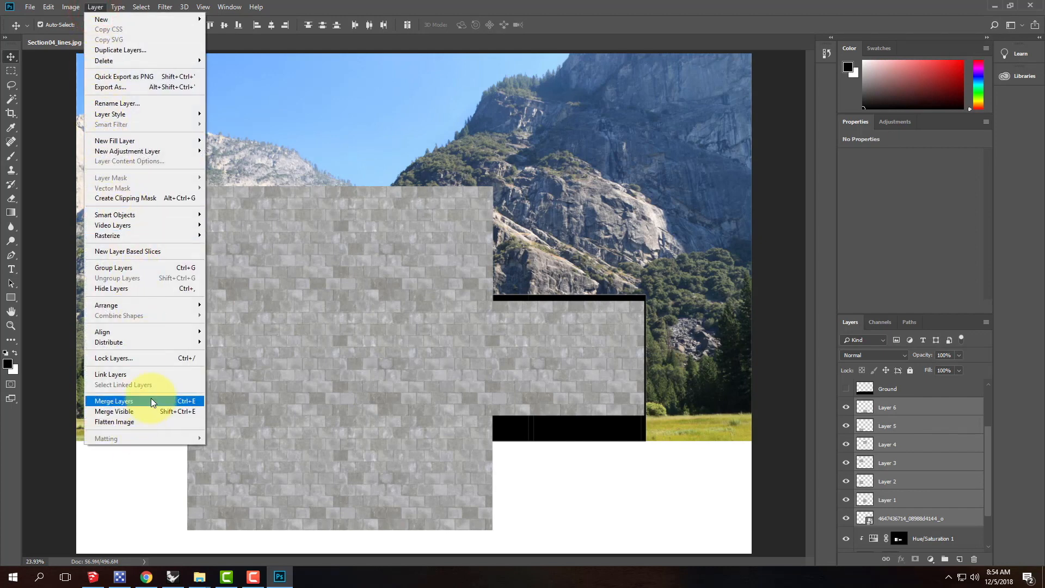
left_click(114, 401)
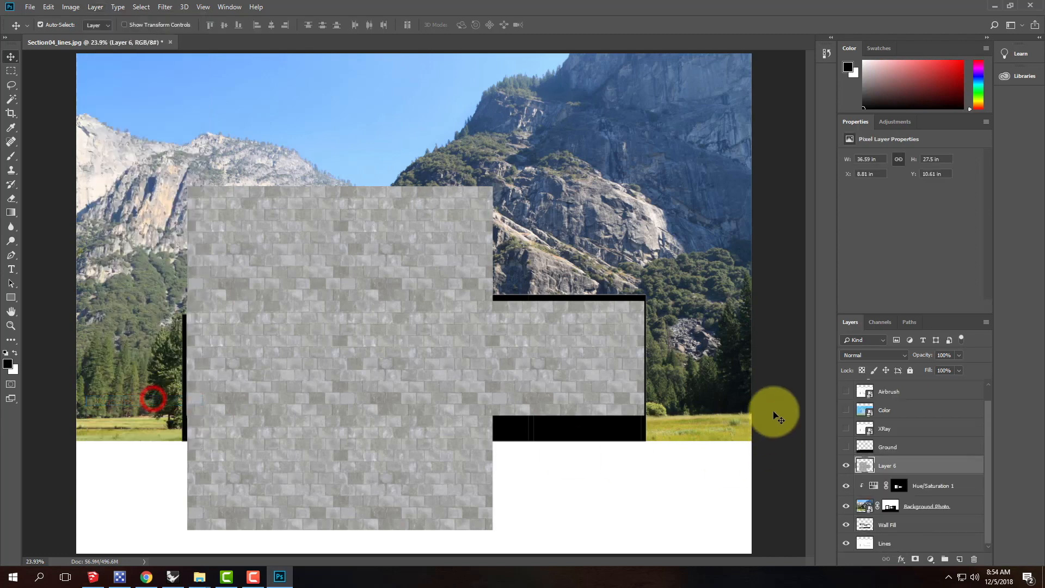
- Rename the merged tile layer as Concrete
double_click(905, 469)
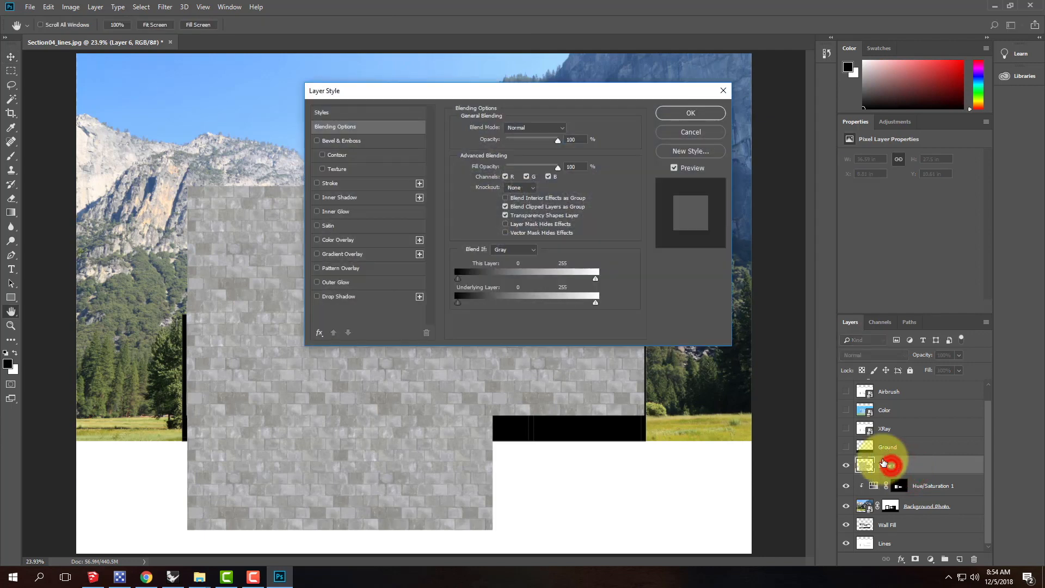
left_click(699, 133)
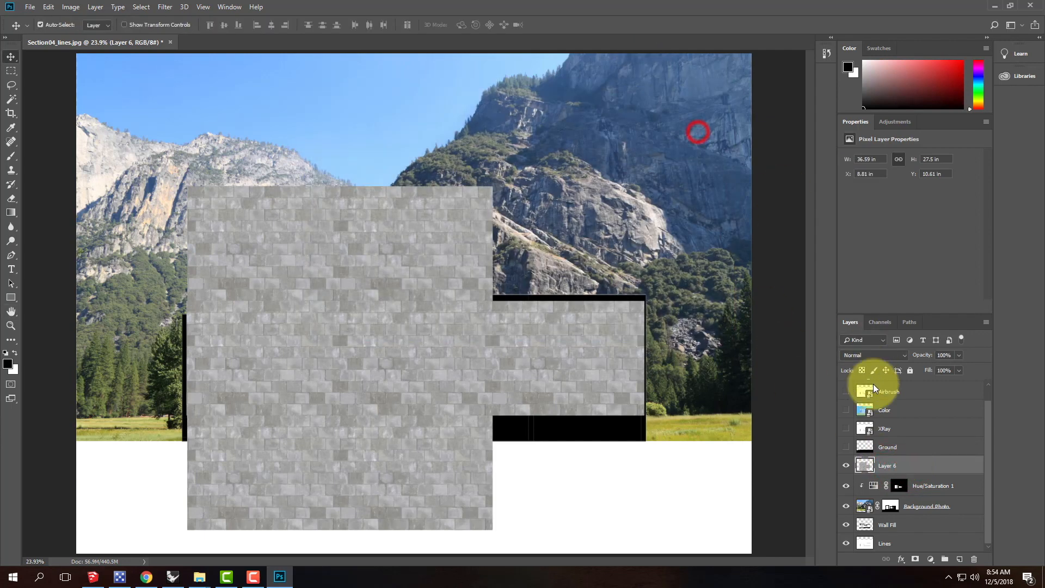
double_click(885, 464)
type("oncret")
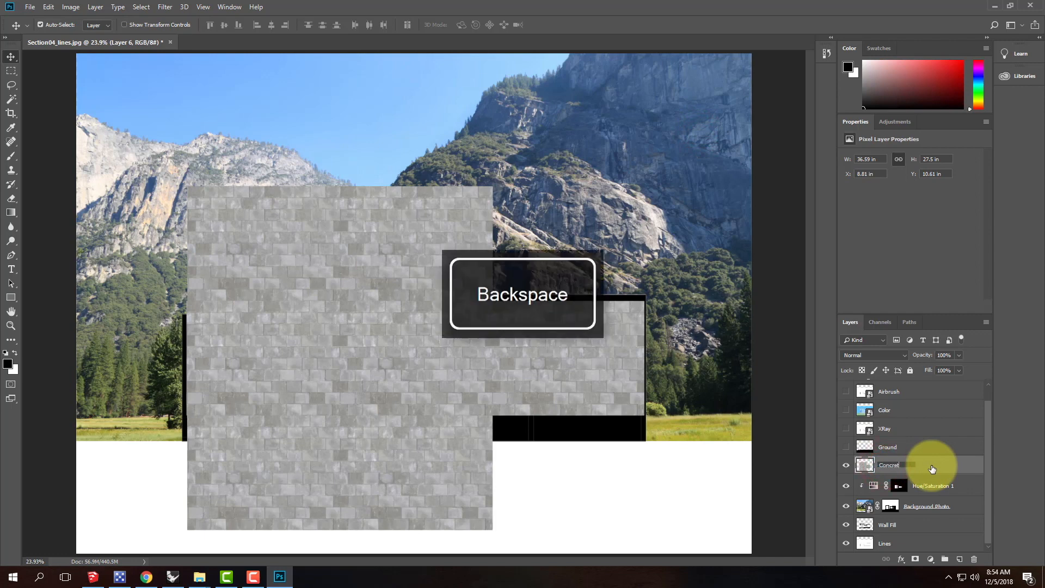
left_click(932, 466)
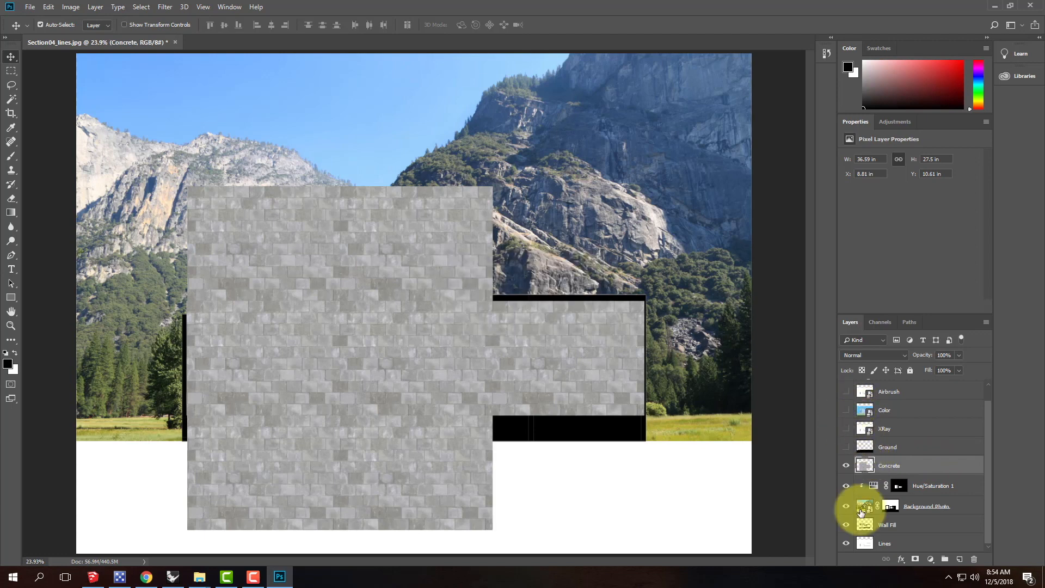
- Preview the Color layer briefly, and hide Concrete, Hue/Saturation 1, Background Photo and Wall Fill to isolate the Lines layer
left_click(845, 410)
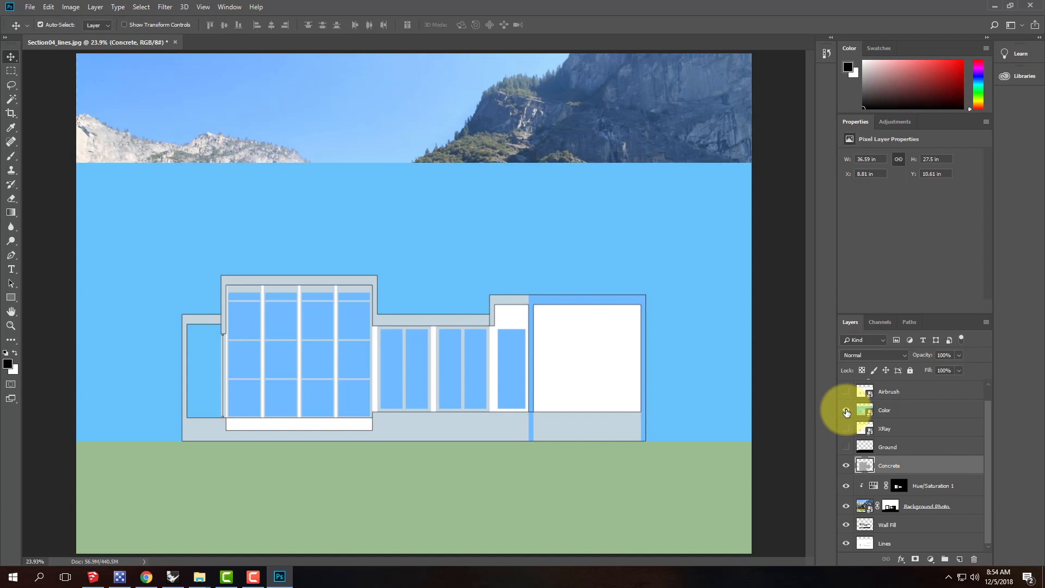
left_click(845, 410)
left_click_drag(846, 461, 847, 530)
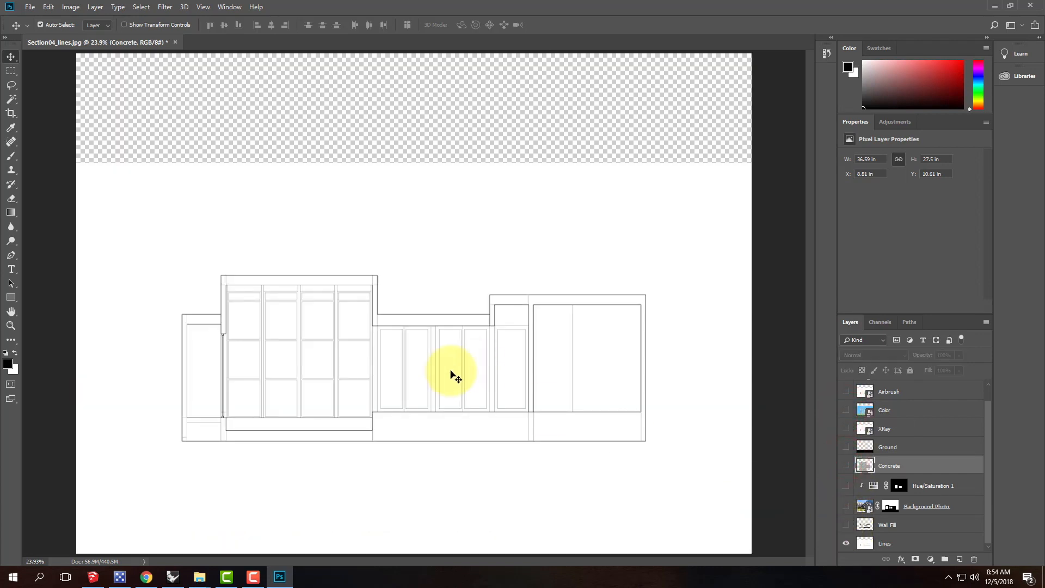
- On the Lines layer, select both wall areas of the right-hand room, the panel above the adjacent window, and the nearby piers with the Magic Wand
left_click(11, 101)
left_click(611, 338)
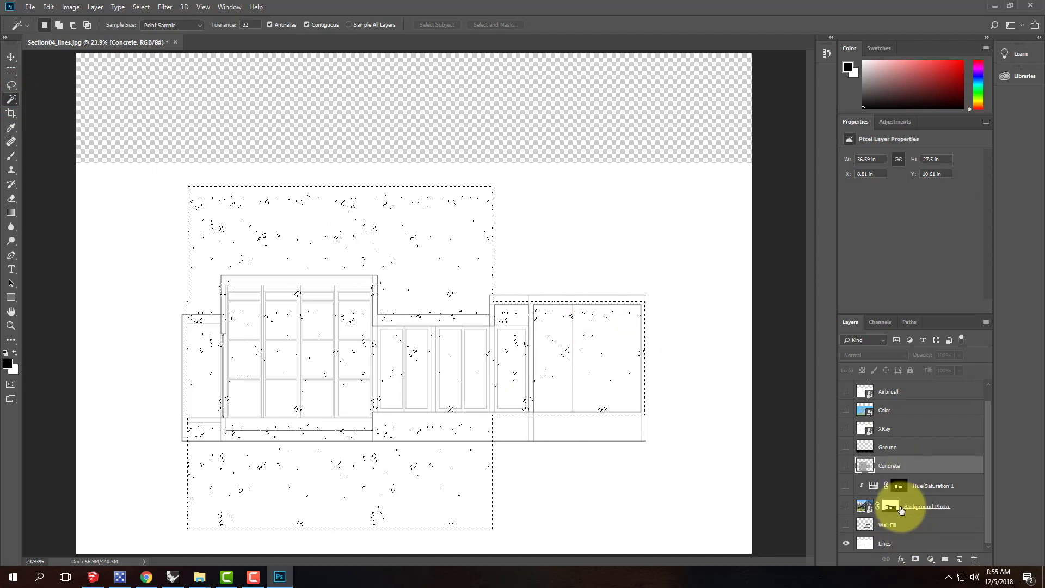
left_click(912, 541)
left_click(608, 323)
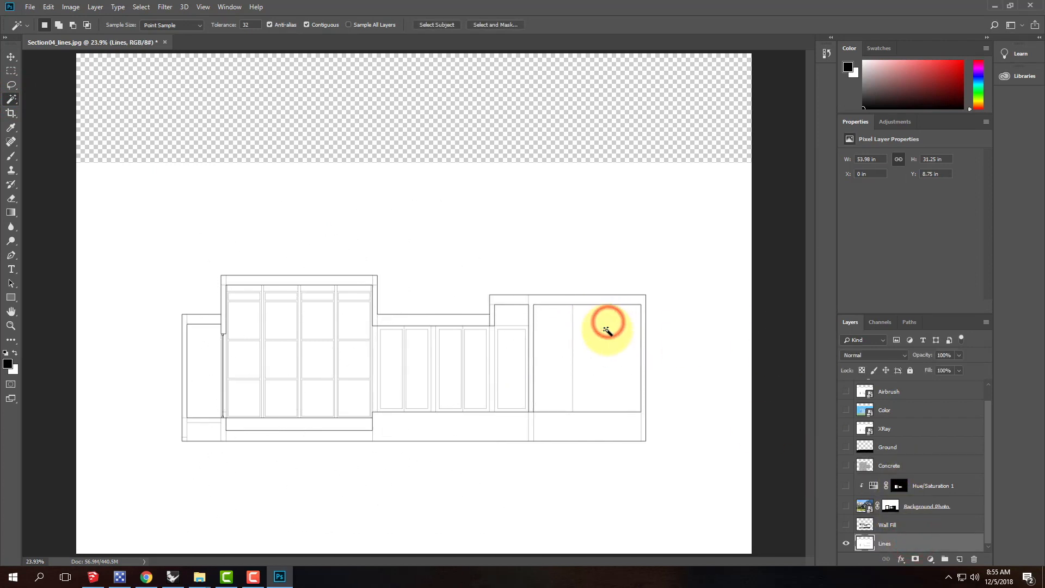
key("ctrl+equal")
key("ctrl+equal")
key("ctrl+equal")
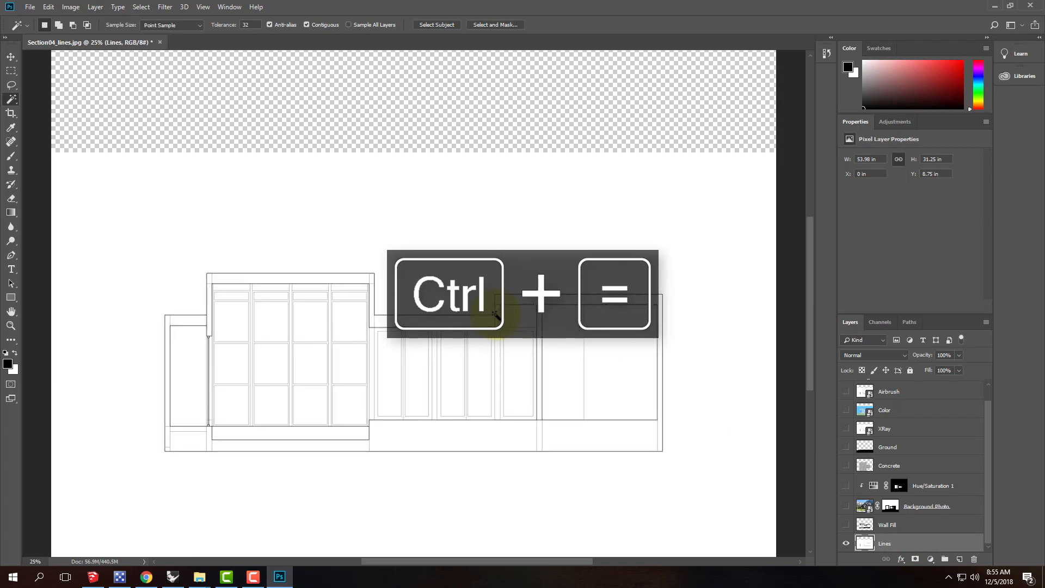
left_click_drag(458, 211, 400, 90)
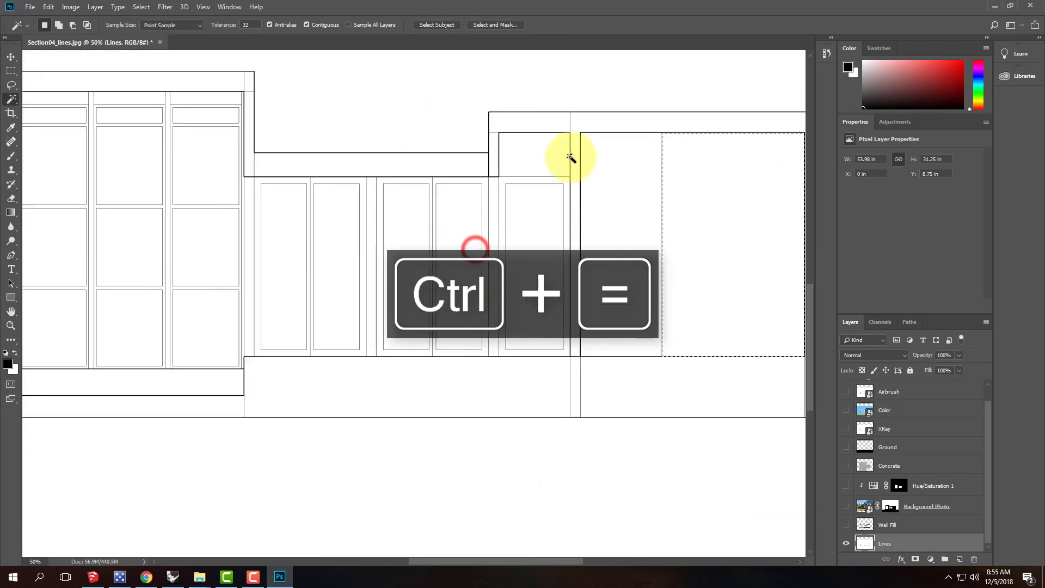
left_click(620, 193, "shift")
left_click(694, 199, "shift")
left_click(538, 158, "shift")
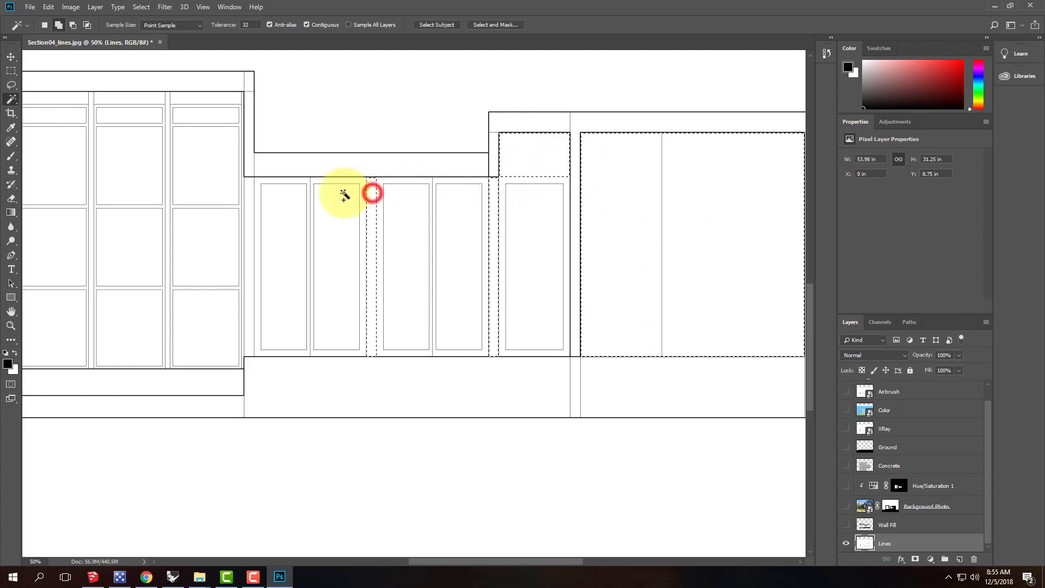
- Add the pier beside the tall glazed room, plus that room's top wall bands and vertical strips between windows, to the selection
left_click(249, 190, "shift")
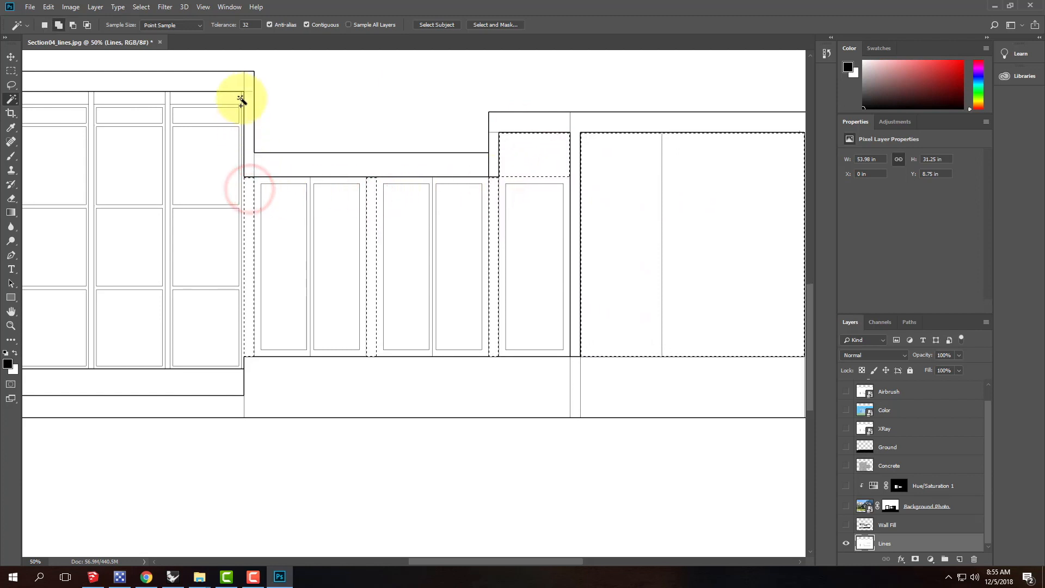
left_click(237, 99, "shift")
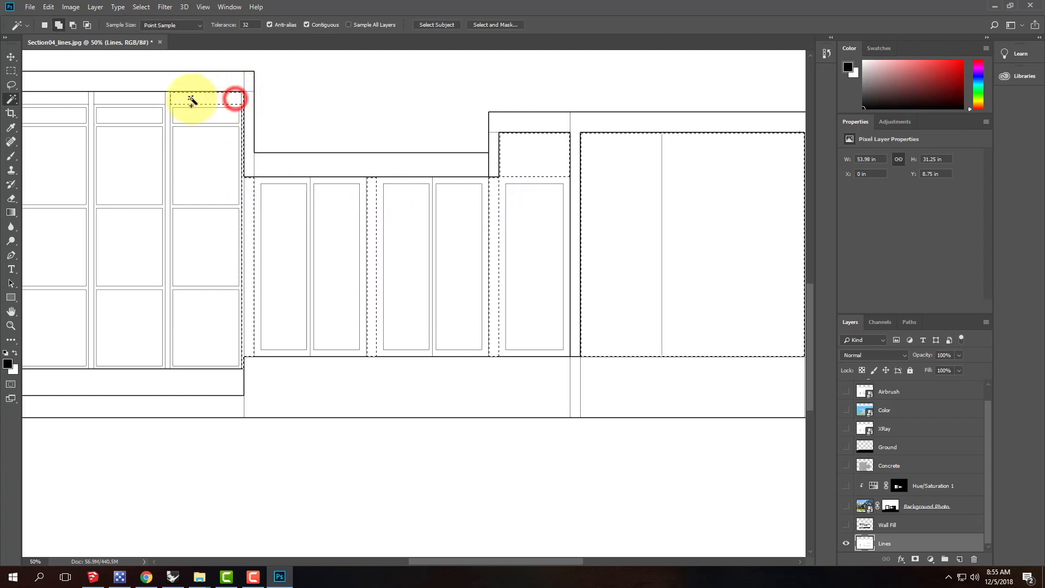
left_click(169, 99, "shift")
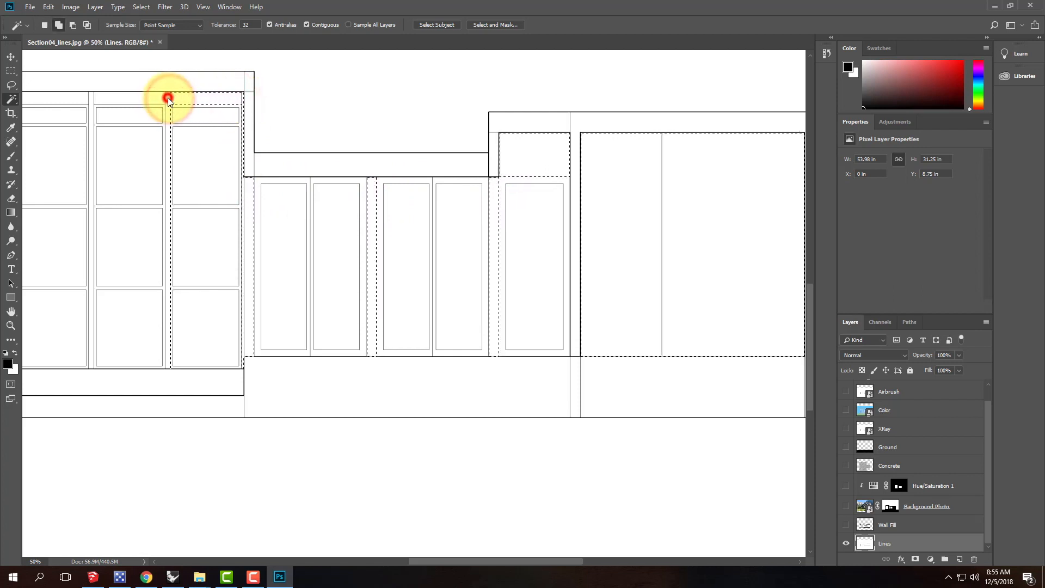
left_click(83, 98, "shift")
left_click_drag(104, 109, 325, 124)
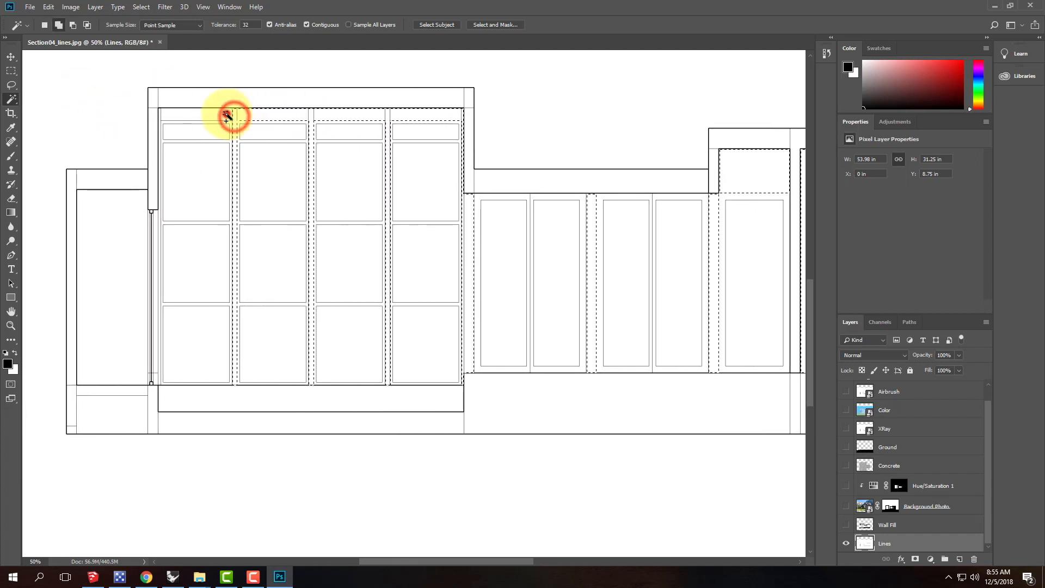
left_click(159, 114, "shift")
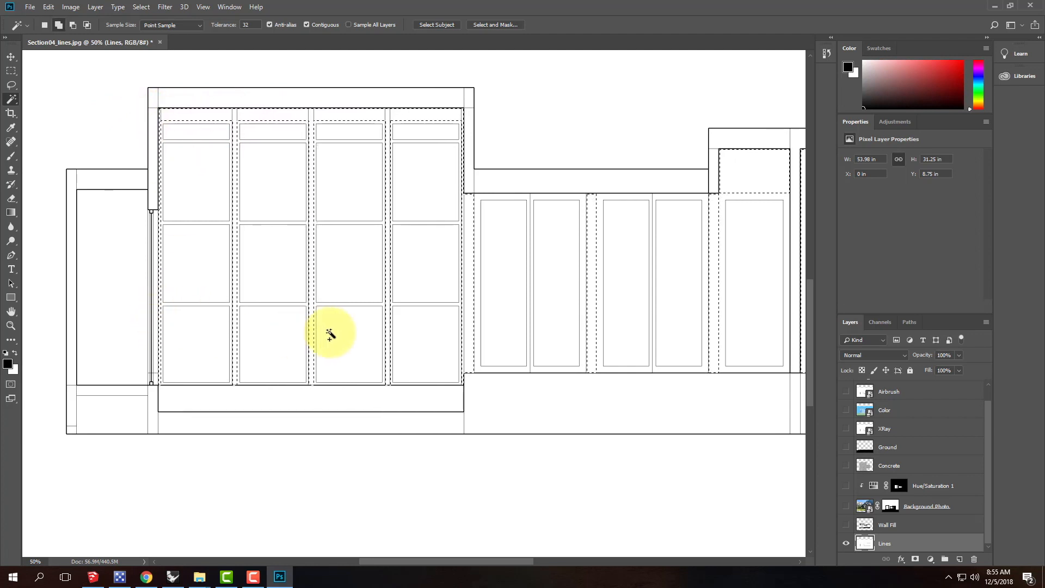
- Show the Concrete layer and add a layer mask from the wall selection to the Lines layer
left_click_drag(701, 271, 339, 293)
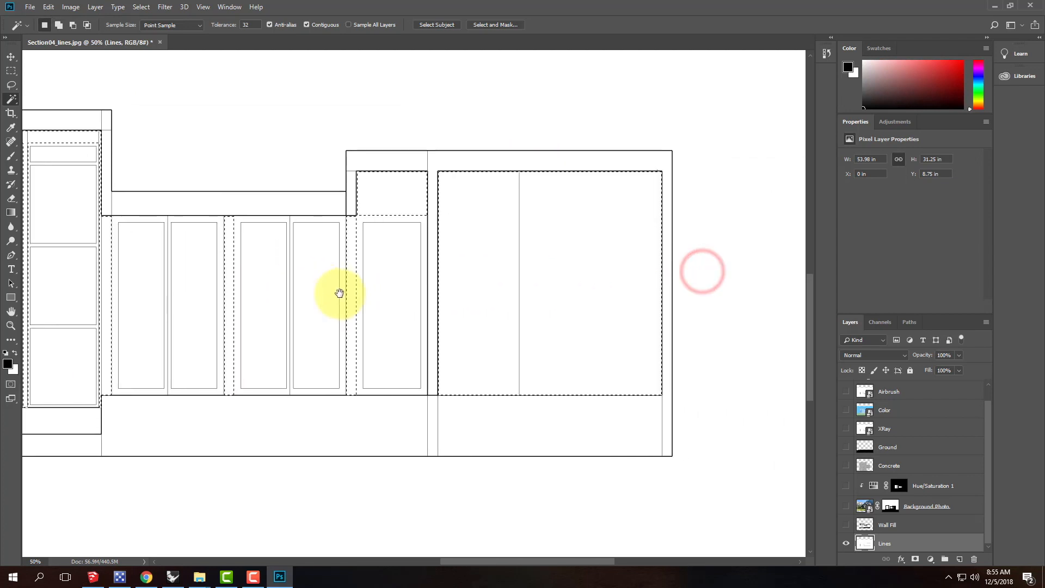
left_click(844, 465)
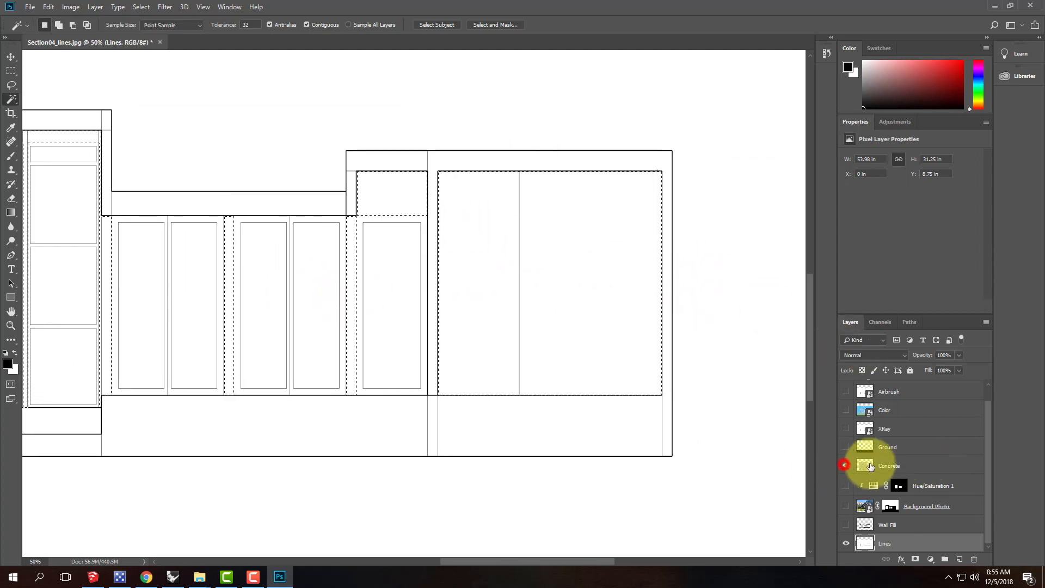
left_click(917, 560)
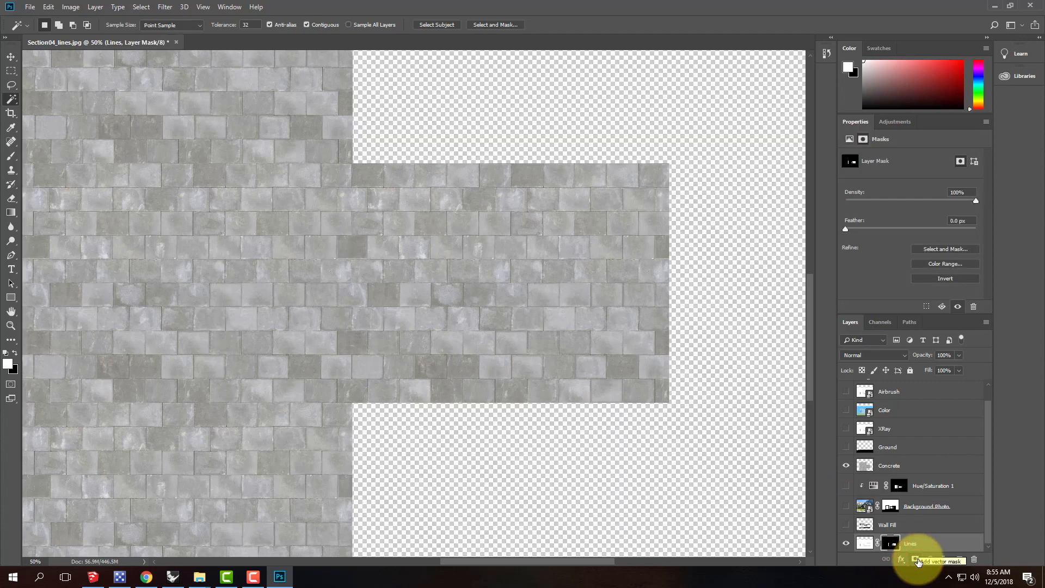
- Undo the layer mask on Lines and add the mask to the Concrete layer from the wall selection instead
key("ctrl+z")
left_click(920, 466)
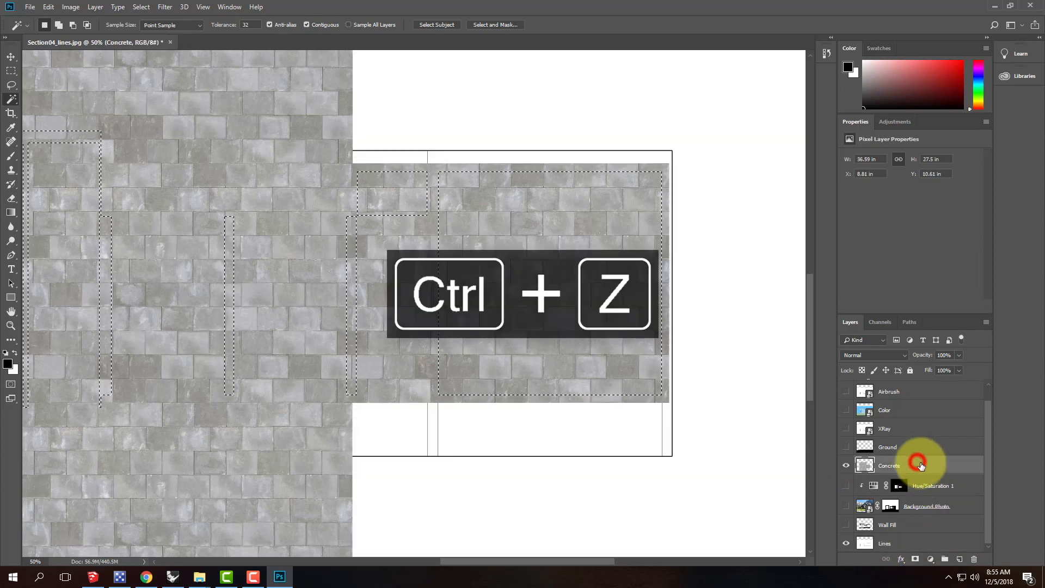
left_click(915, 559)
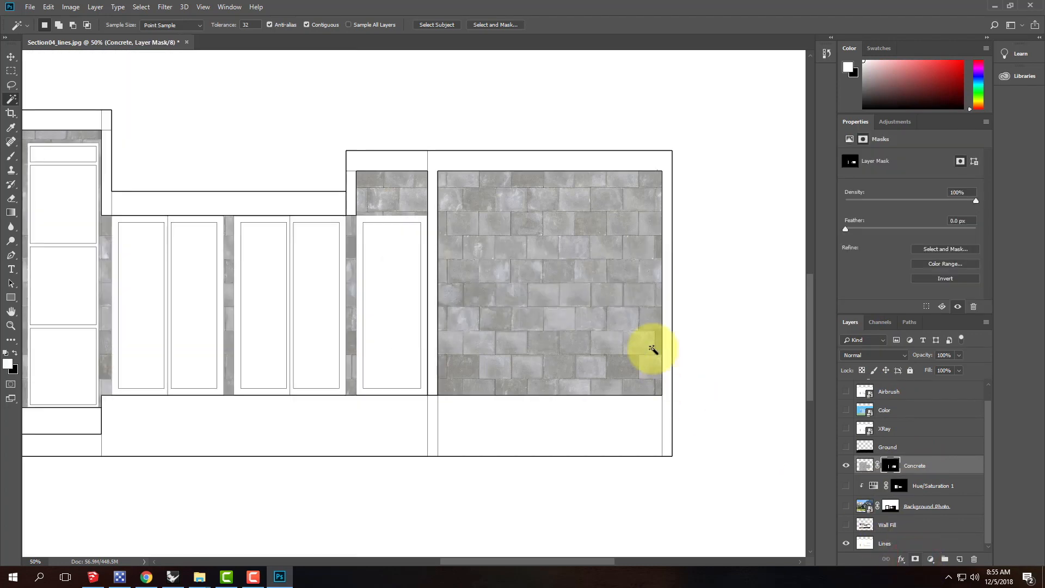
- Show the Pen Gray, Airbrush, XRay, Ground, Hue/Saturation 1, Background Photo and Wall Fill layers again
key("ctrl+minus")
key("ctrl+minus")
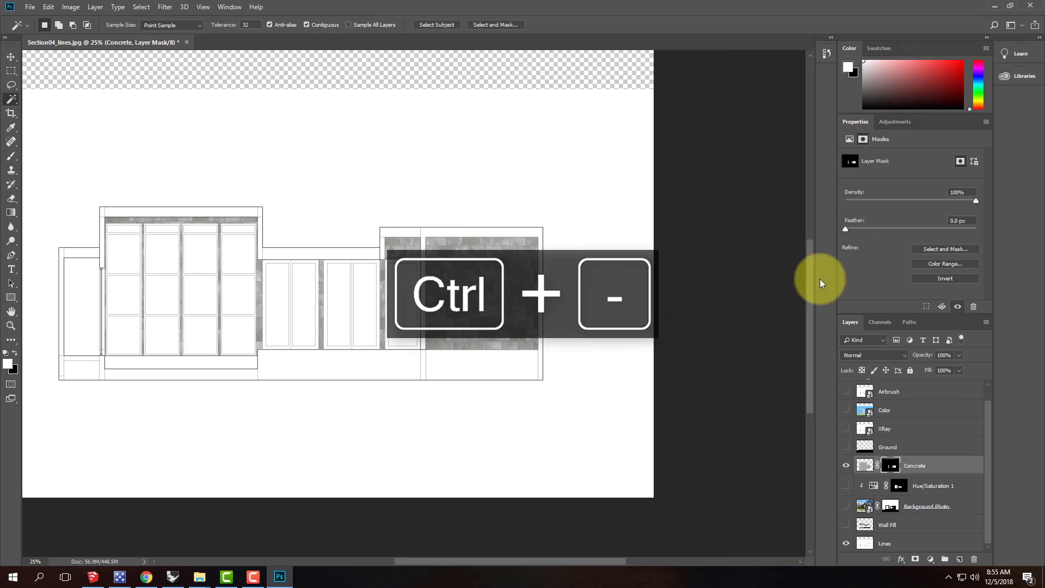
scroll(851, 400, "up", 1)
left_click(846, 389)
left_click(846, 407)
left_click(846, 444)
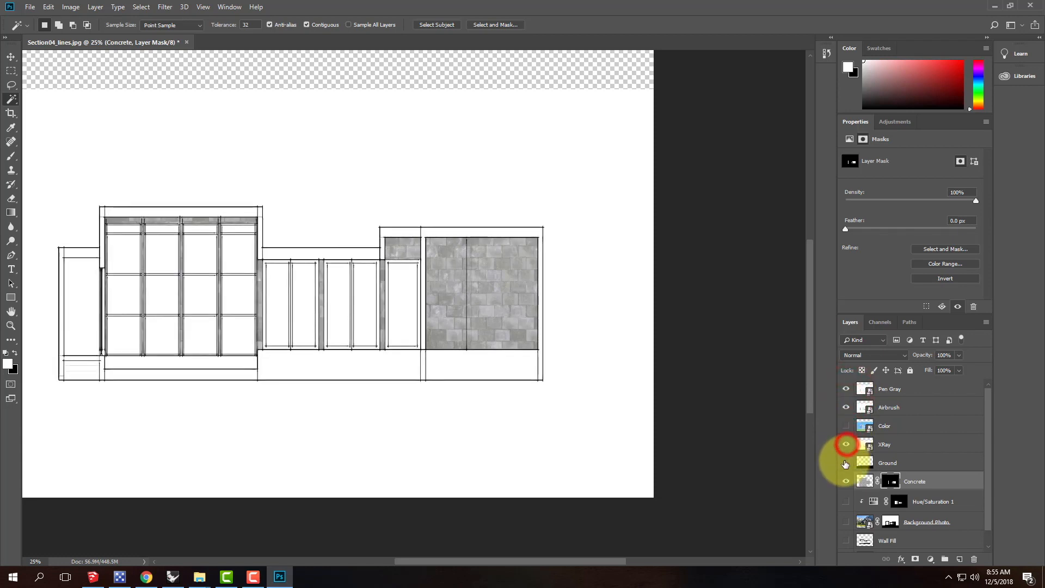
left_click(846, 463)
left_click(846, 502)
left_click(845, 521)
left_click(847, 520)
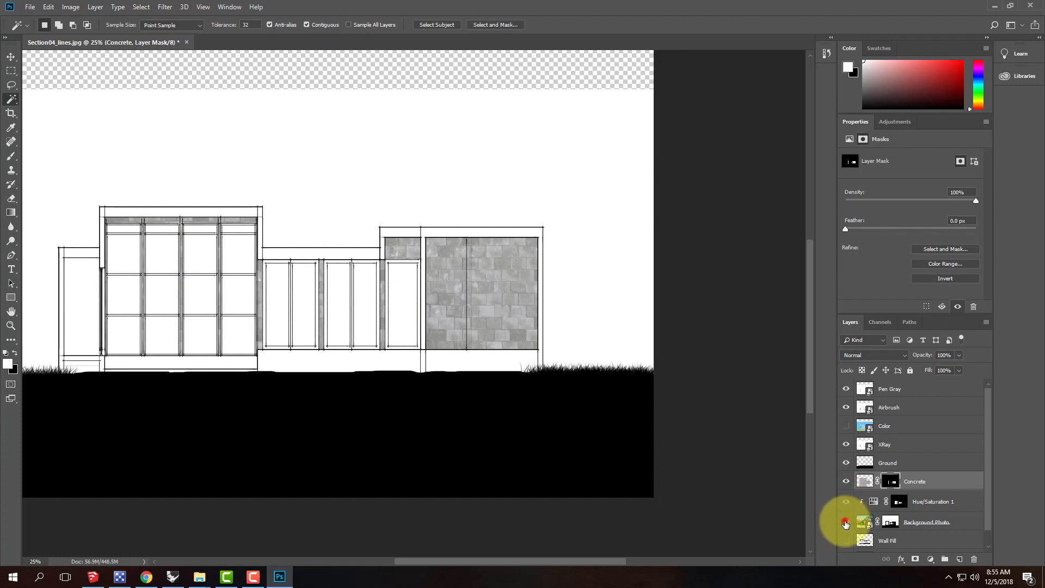
left_click(846, 522)
left_click(845, 541)
scroll(716, 420, "down", 3)
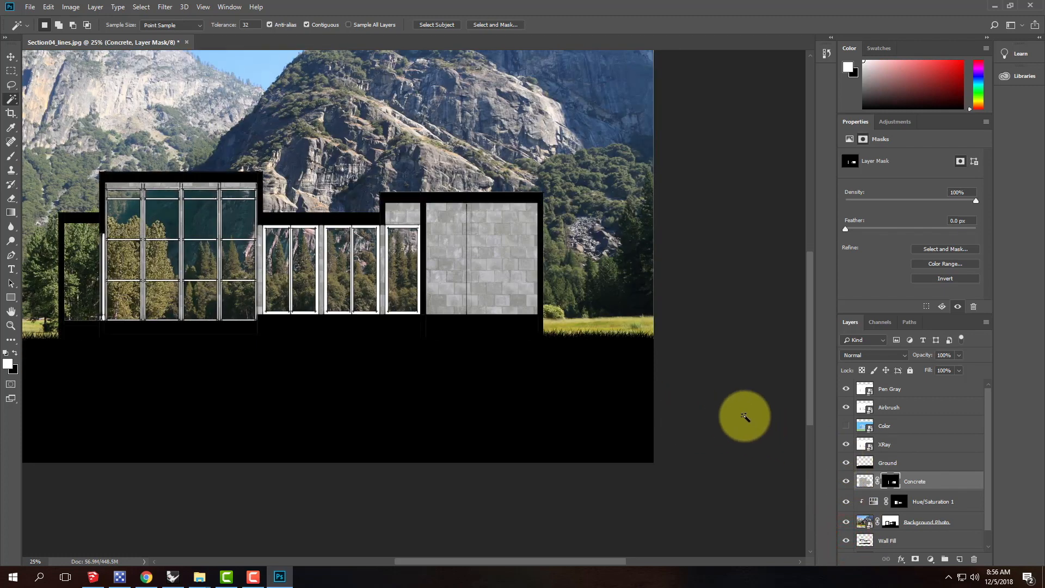
scroll(469, 345, "down", 2)
scroll(408, 205, "up", 2)
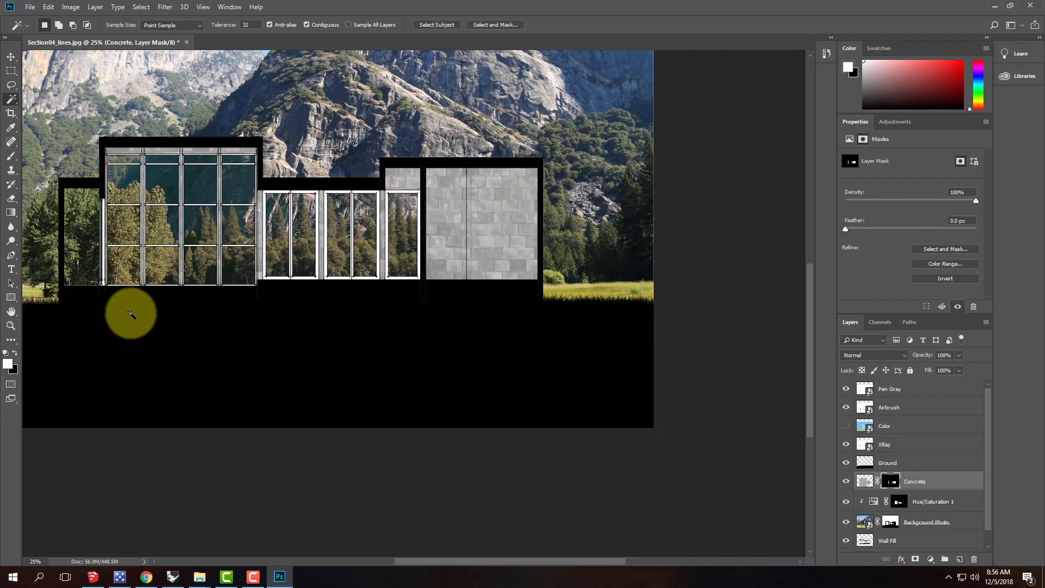
- Create a new layer above Concrete, name it Interior Lighting, and set its blend mode to Soft Light
left_click(959, 559)
double_click(886, 481)
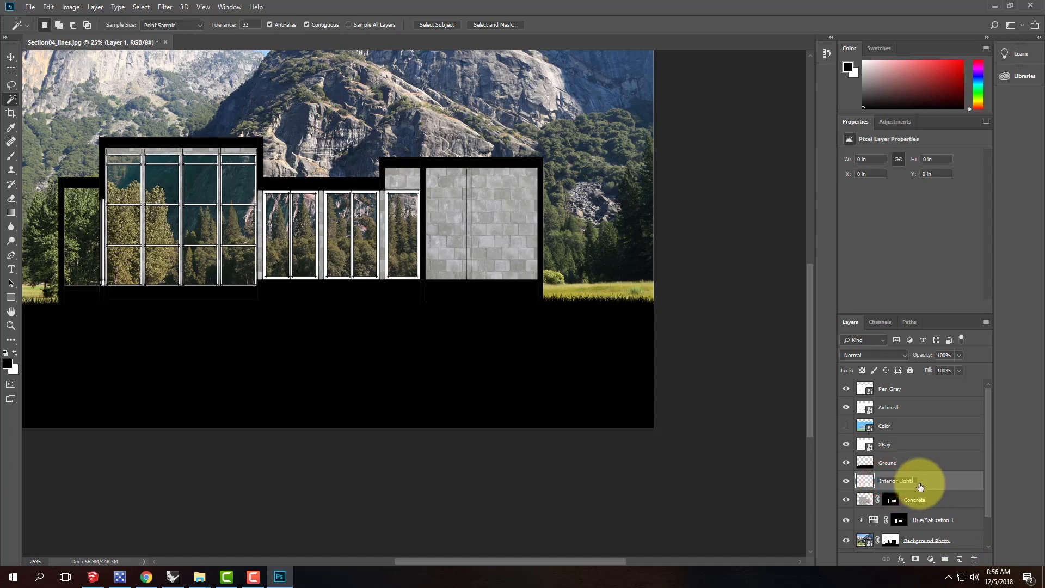
type("Interior Lightl")
key("BackSpace")
type("ing")
key("Return")
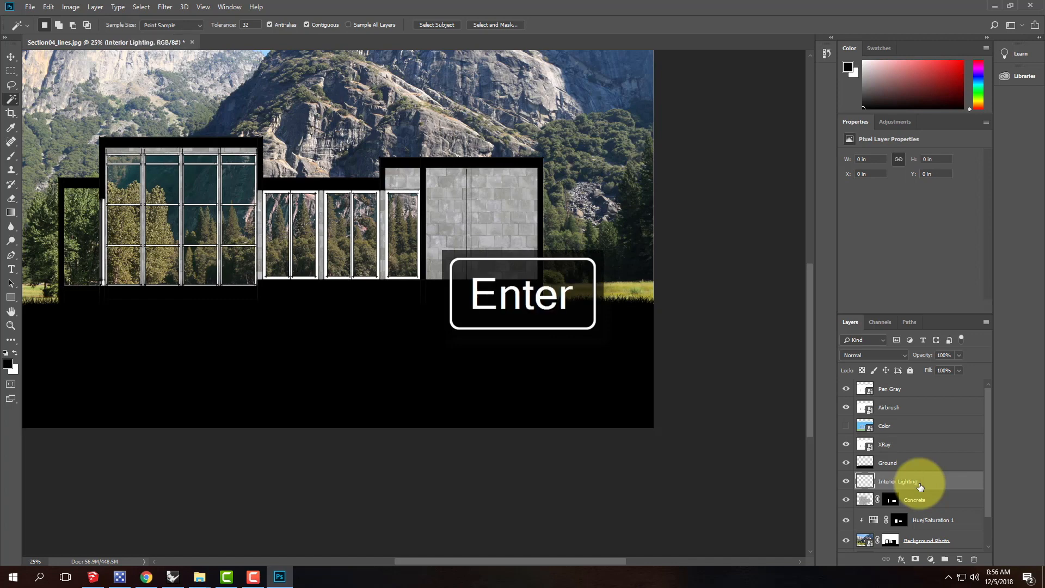
left_click(858, 358)
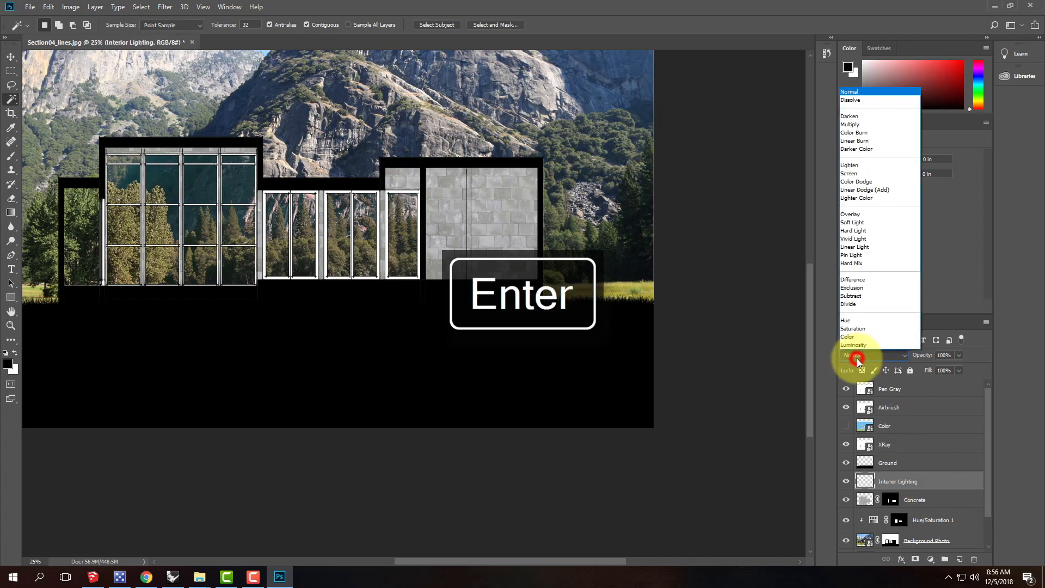
left_click(853, 223)
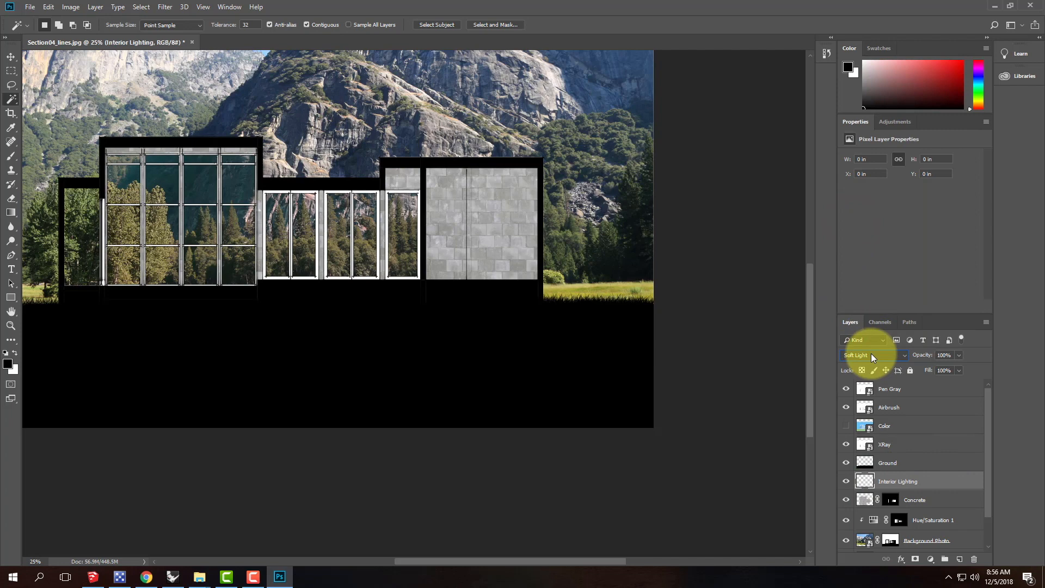
- Activate the Brush with a soft 250 px tip at 0% hardness and set the foreground color to mustard yellow, cbb315
left_click(10, 158)
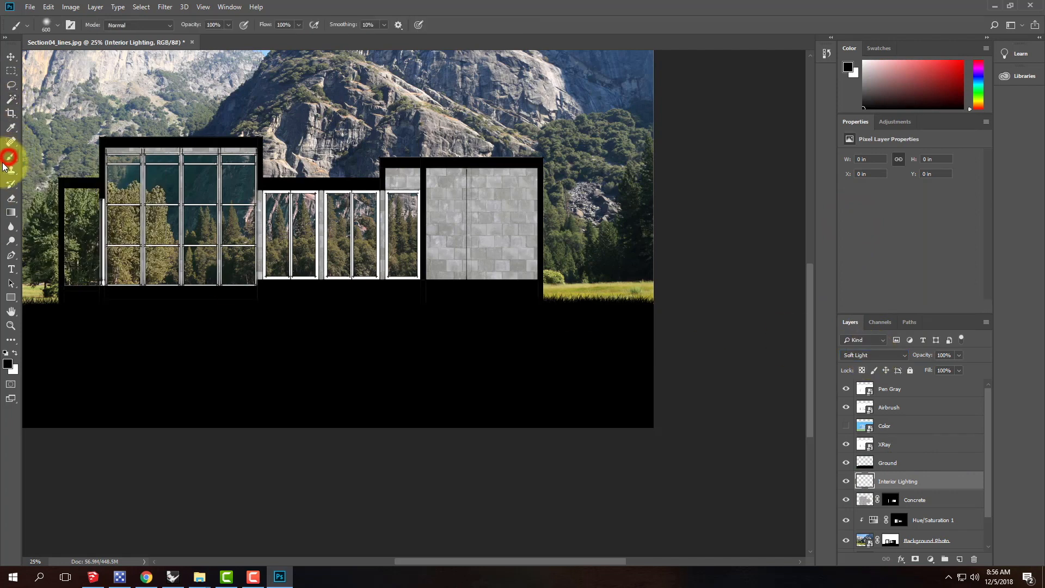
left_click(57, 23)
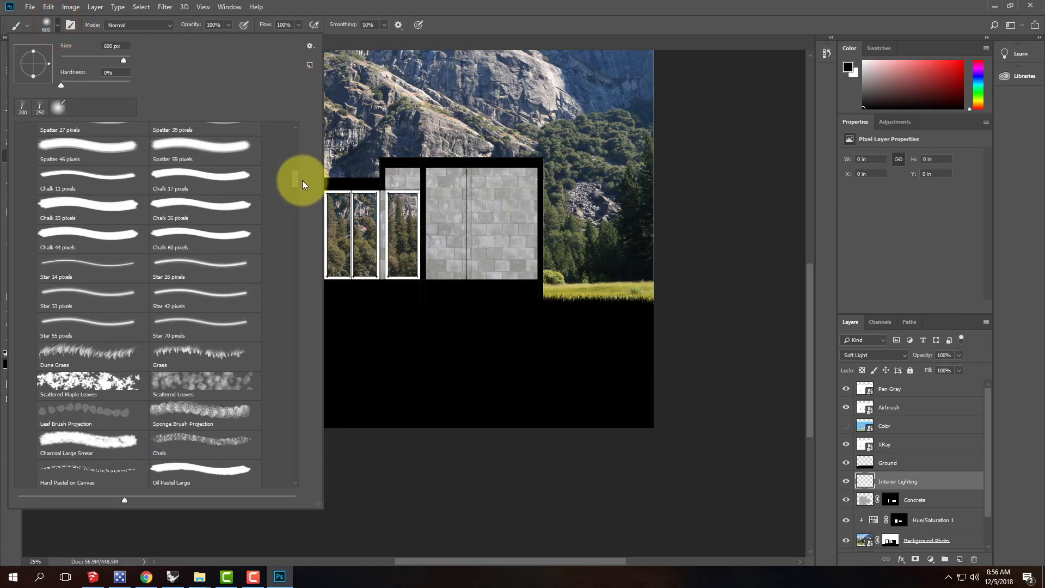
left_click_drag(295, 178, 305, 122)
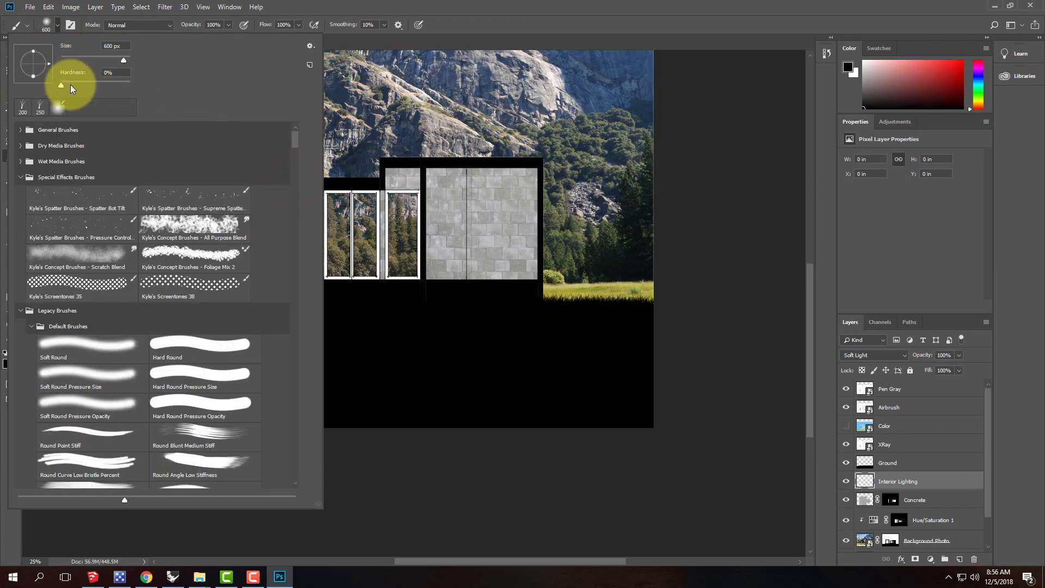
left_click(58, 26)
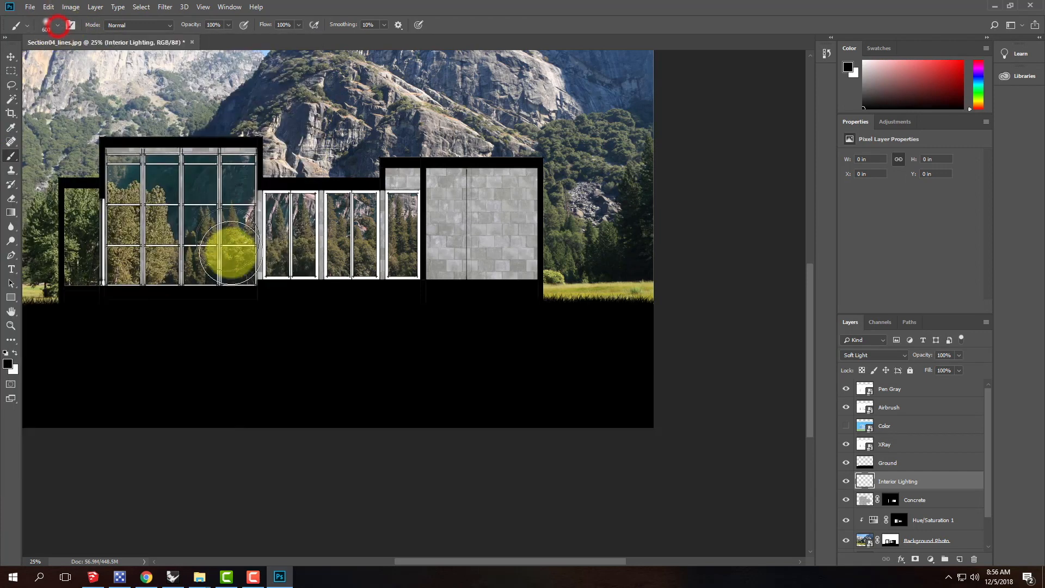
key("bracketleft")
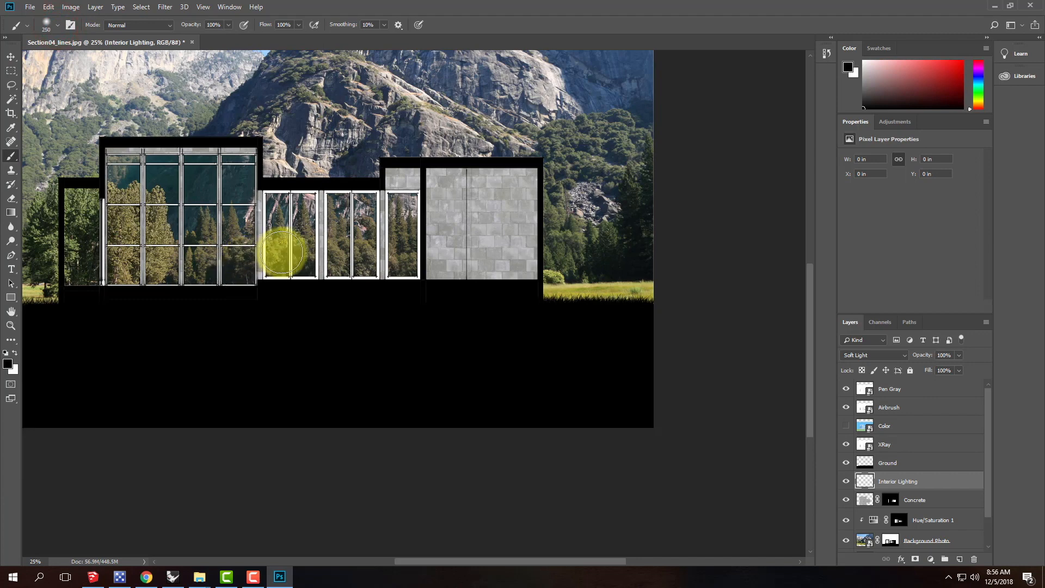
left_click(8, 364)
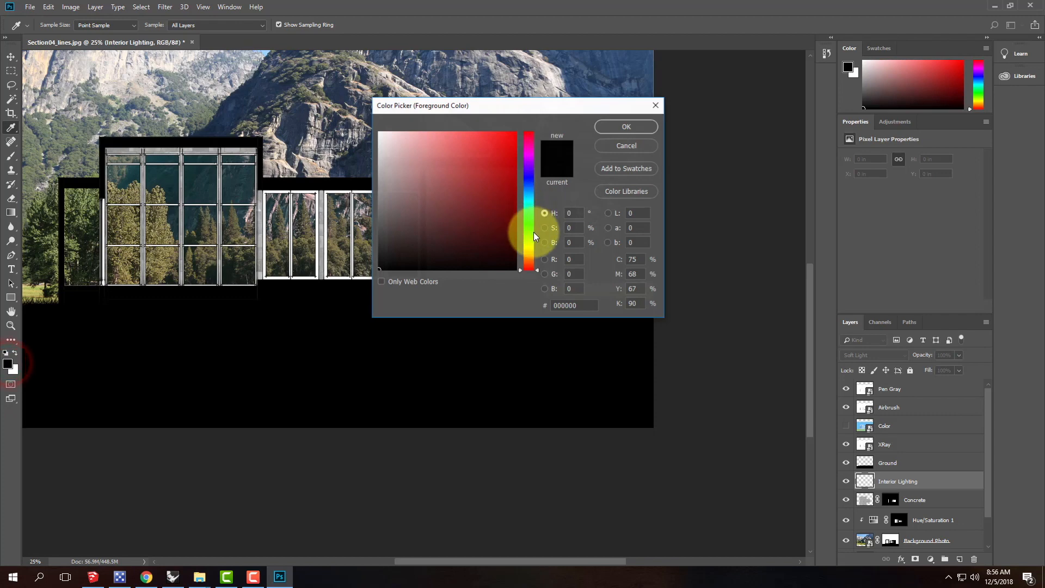
left_click_drag(531, 250, 528, 250)
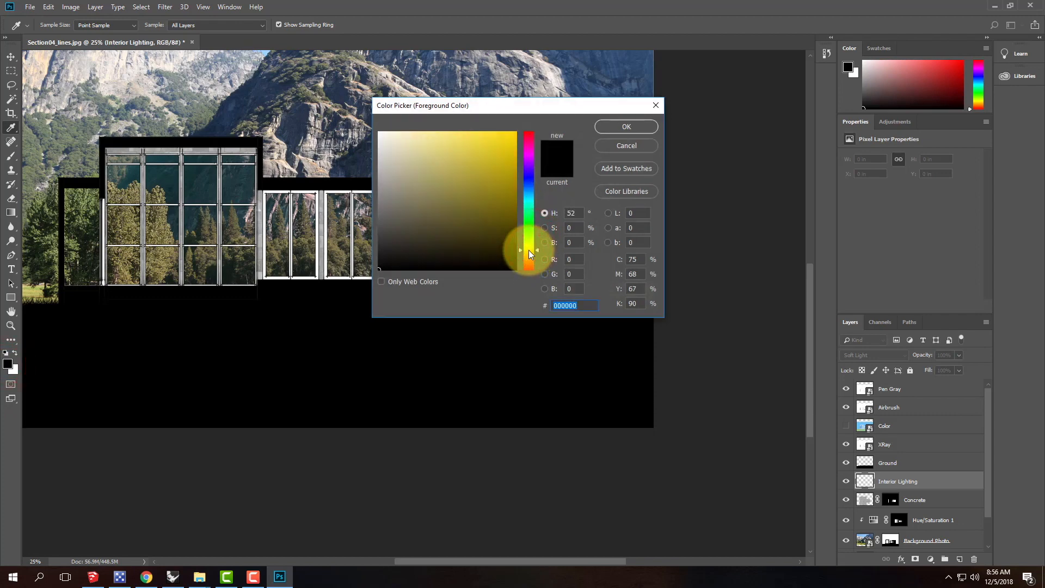
left_click(501, 159)
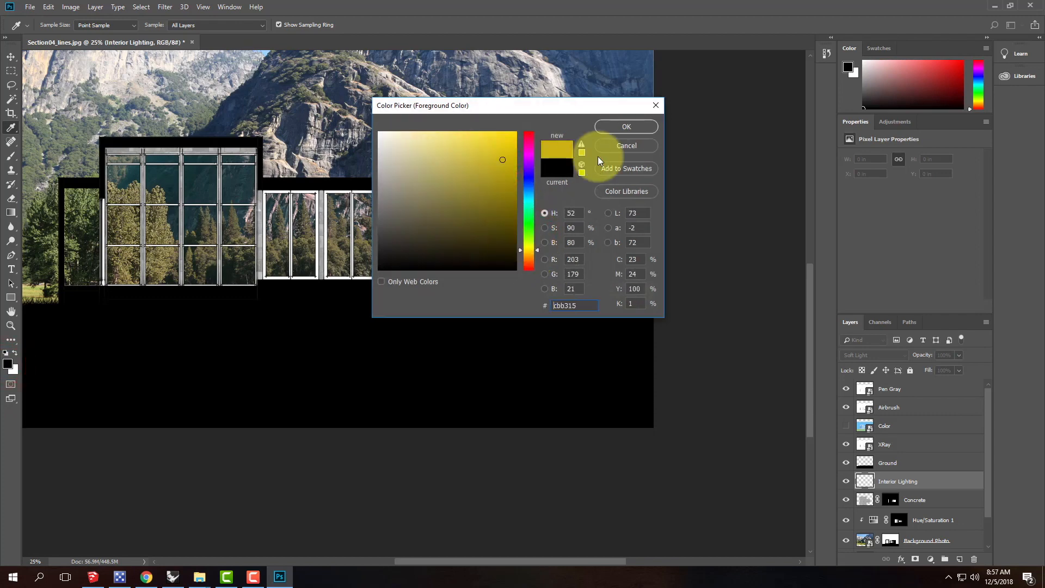
left_click(632, 125)
key("b")
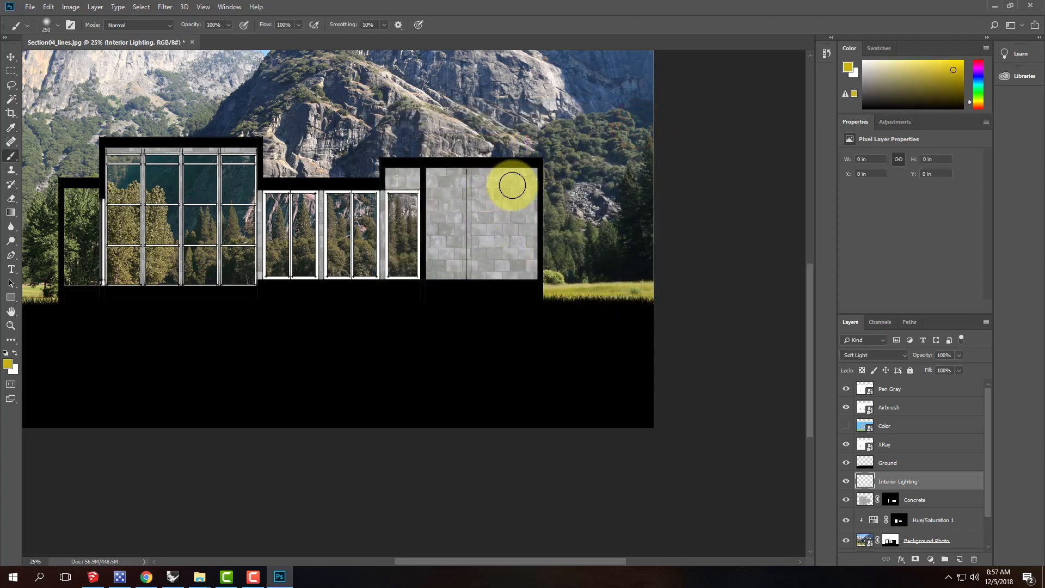
- Paint a widening yellow light cone down the right-hand wall panel of the concrete room, enlarging the brush from 125 to 900 px
key("ctrl+equal")
key("ctrl+equal")
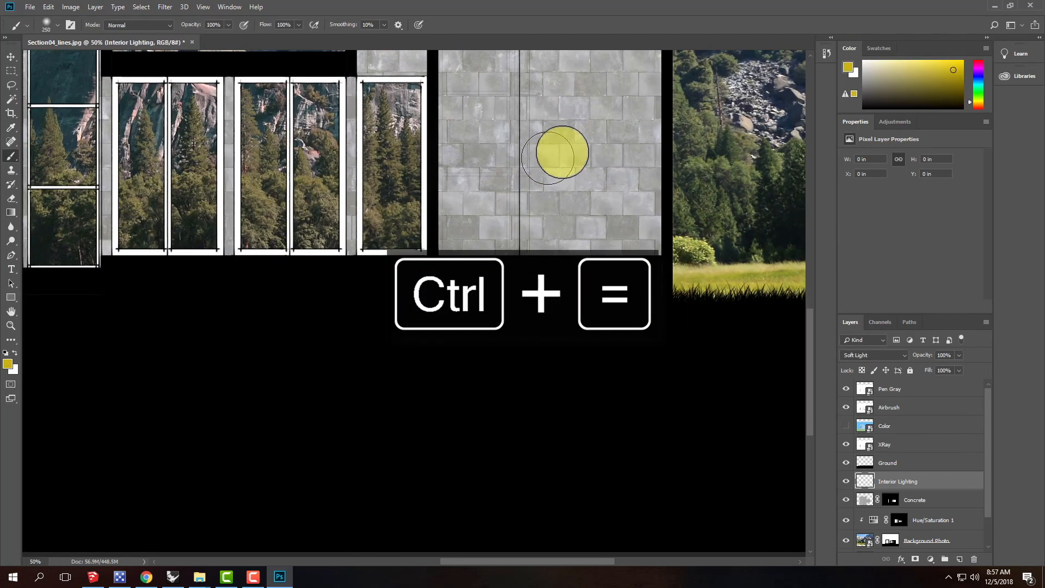
left_click_drag(601, 137, 522, 246)
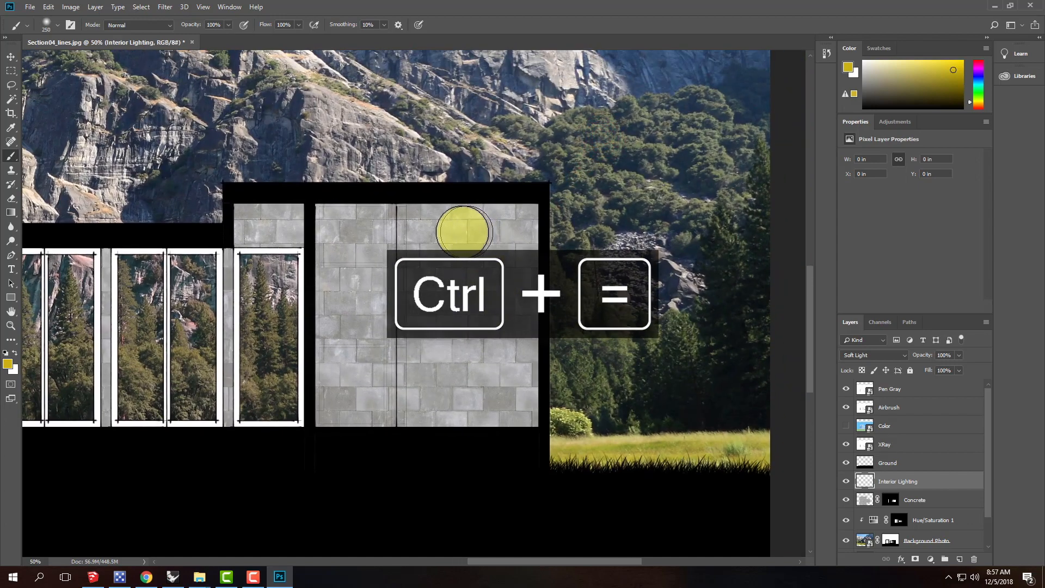
key("bracketleft")
key("bracketleft")
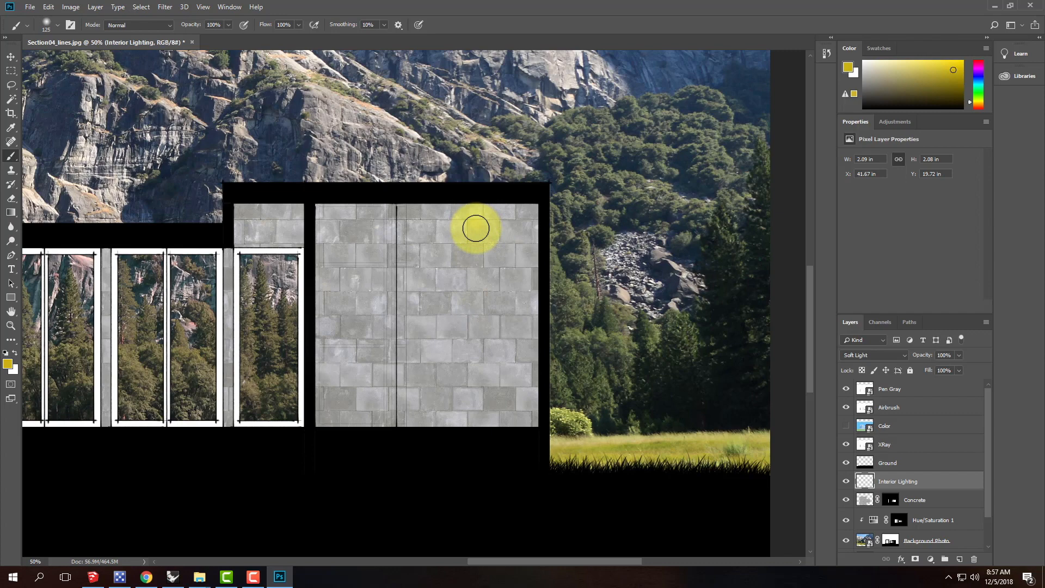
key("bracketright")
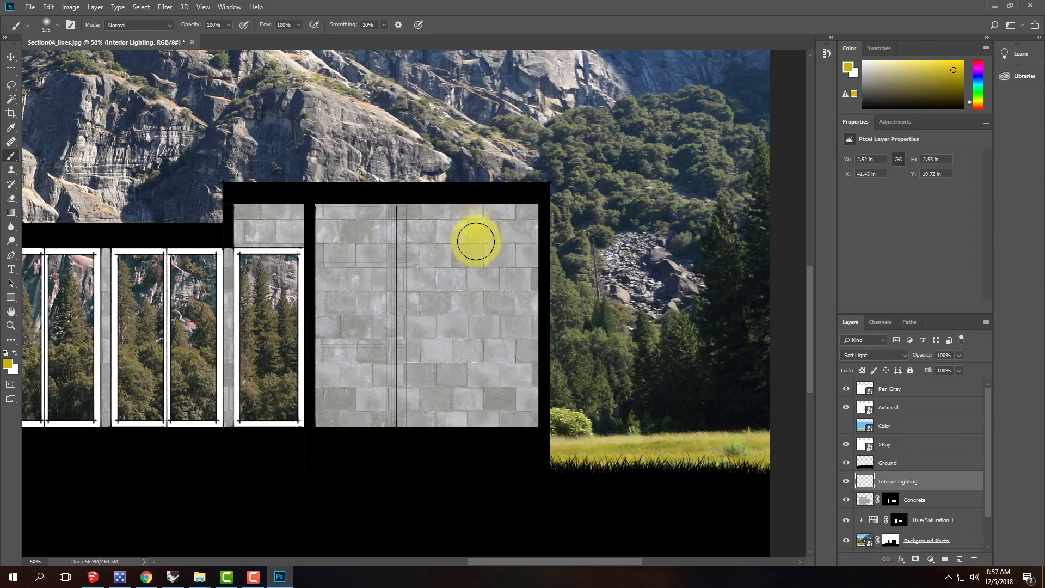
key("bracketright")
key("bracketright")
left_click(476, 261)
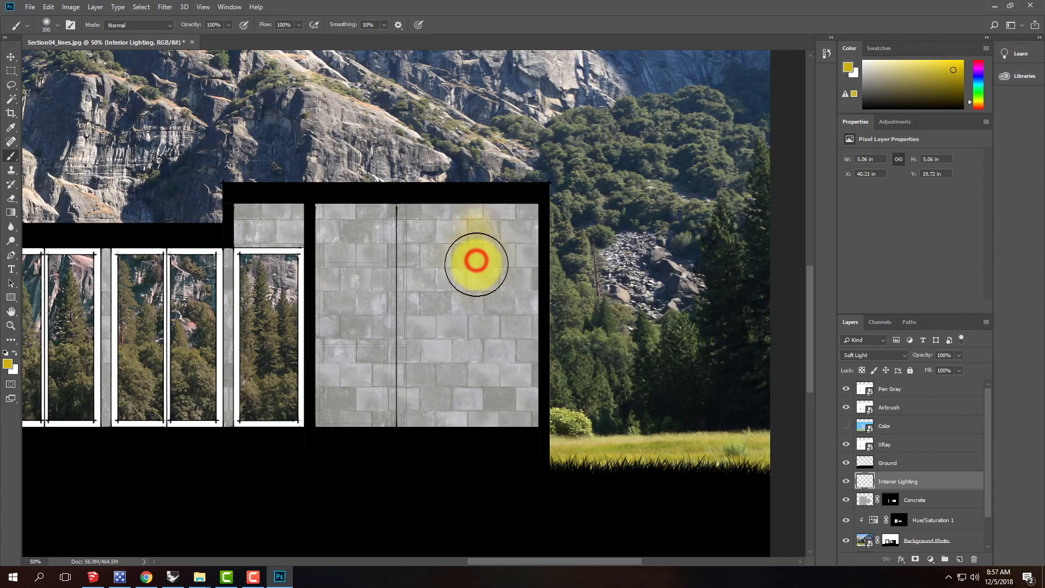
key("bracketright")
key("bracketright")
left_click(474, 297)
key("bracketright")
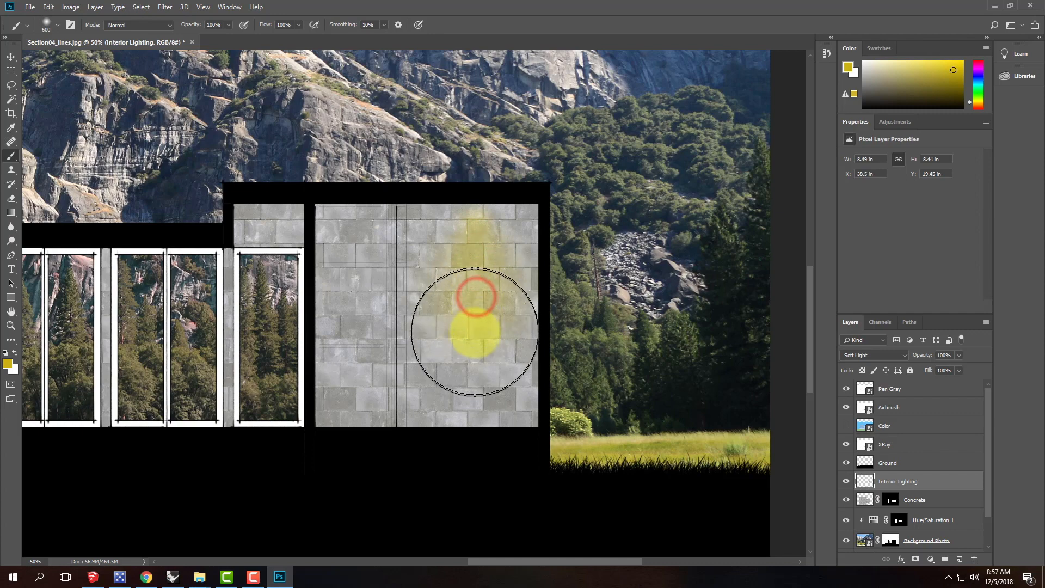
key("bracketright")
left_click(475, 345)
key("bracketright")
key("bracketright")
left_click(473, 389)
left_click(553, 453)
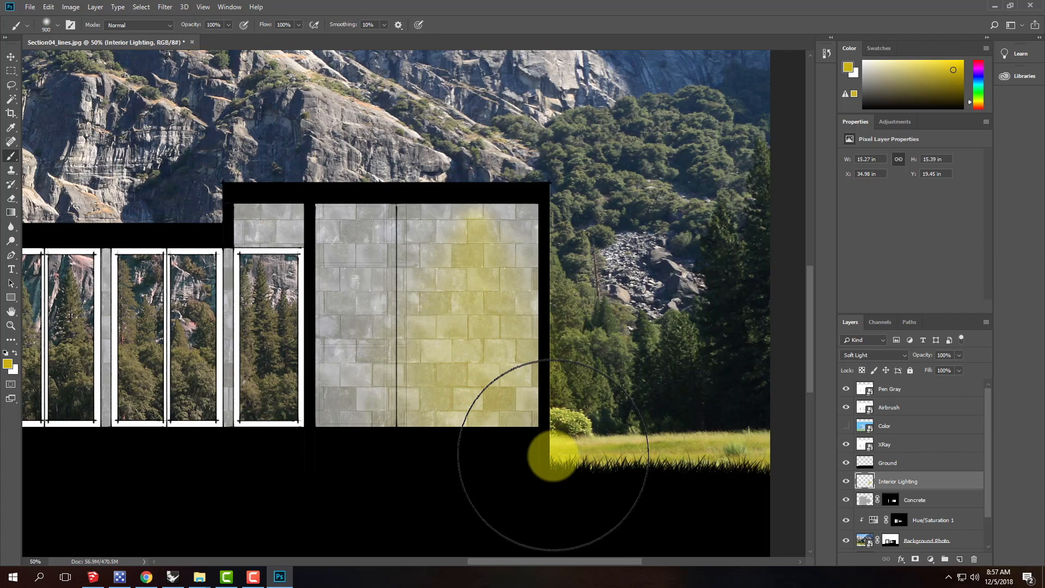
- Paint a second yellow light cone down the left-hand wall panel of the concrete room, starting with a small brush and enlarging it to 900 px
key("bracketleft")
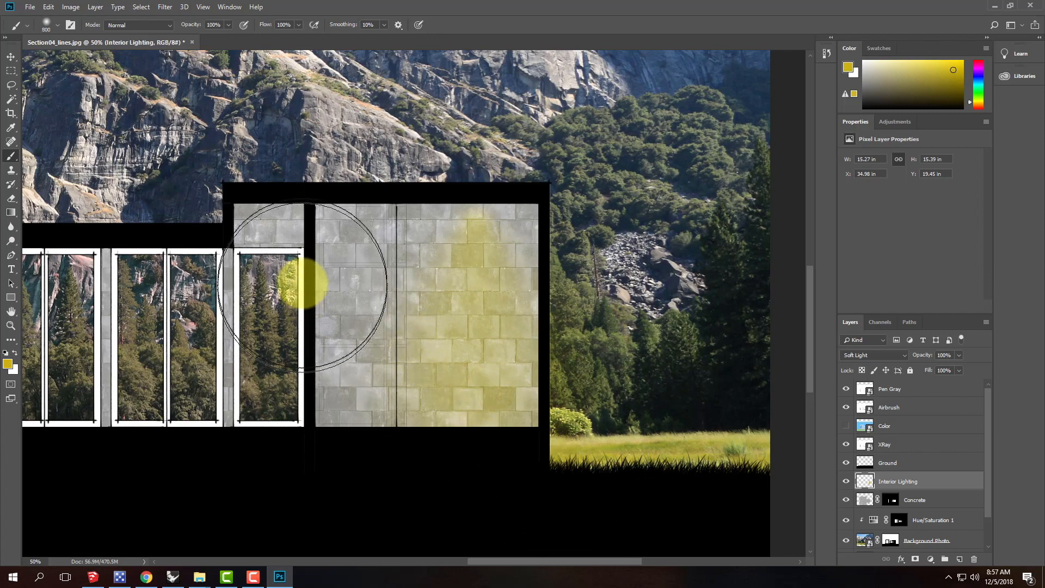
key("bracketleft")
key("bracketleft")
key("bracketleft")
key("bracketleft")
key("bracketleft")
key("bracketleft")
key("bracketleft")
key("bracketleft")
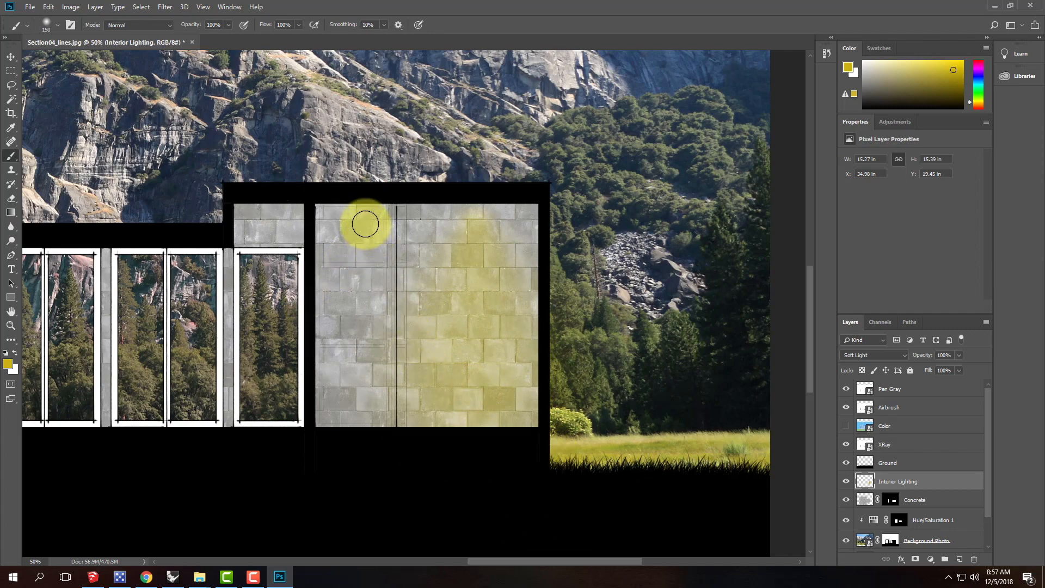
left_click_drag(365, 219, 371, 370)
key("bracketright")
key("bracketright")
key("bracketright")
key("bracketright")
key("bracketright")
key("bracketright")
key("bracketright")
key("bracketright")
key("bracketright")
key("bracketright")
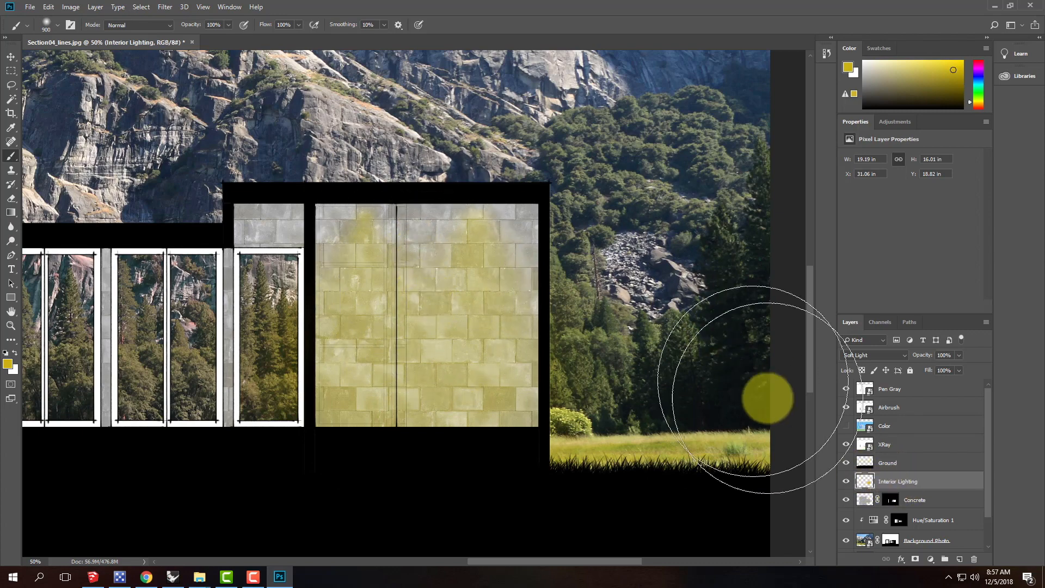
- Show the Color layer, select its sky and ground around the building with the Magic Wand, and make Interior Lighting the active layer
left_click(846, 426)
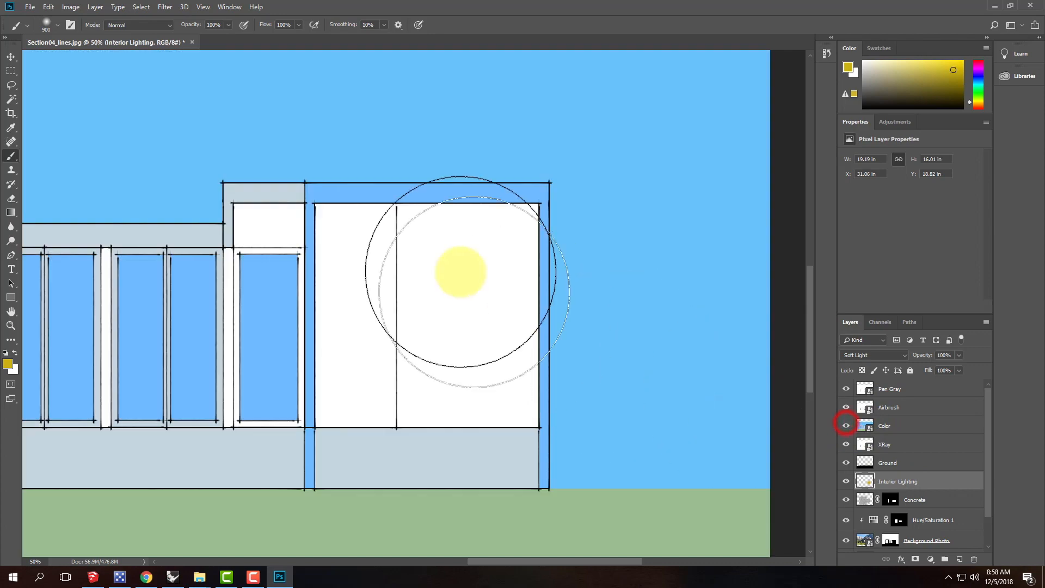
key("ctrl+minus")
key("ctrl+minus")
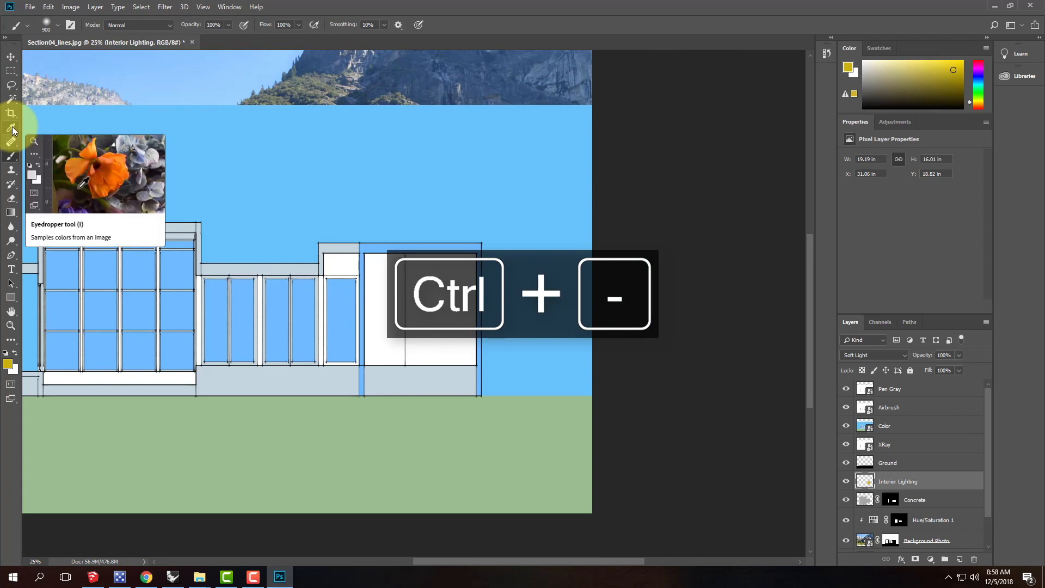
left_click(11, 99)
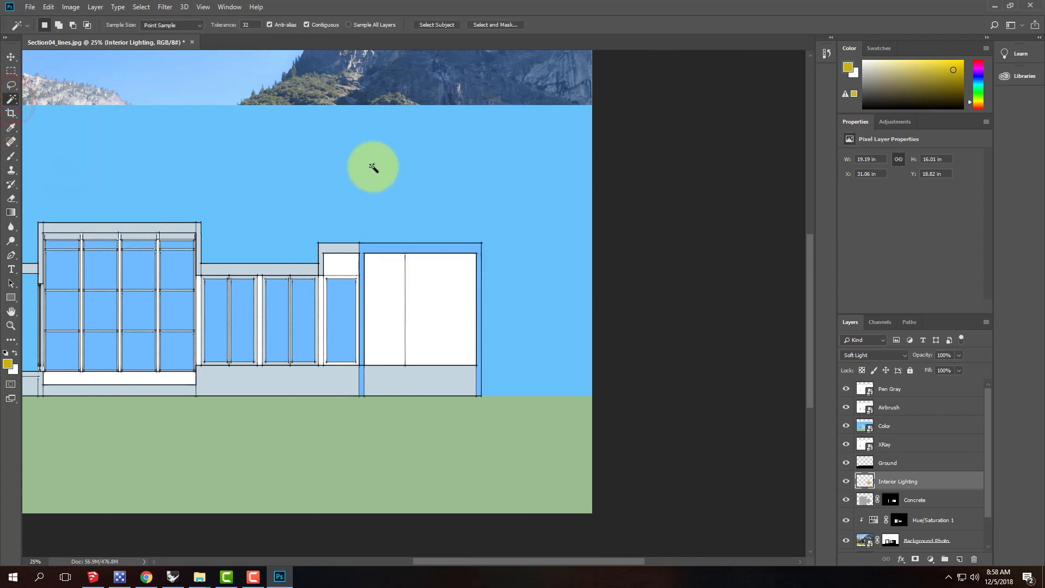
left_click(898, 425)
left_click(466, 157)
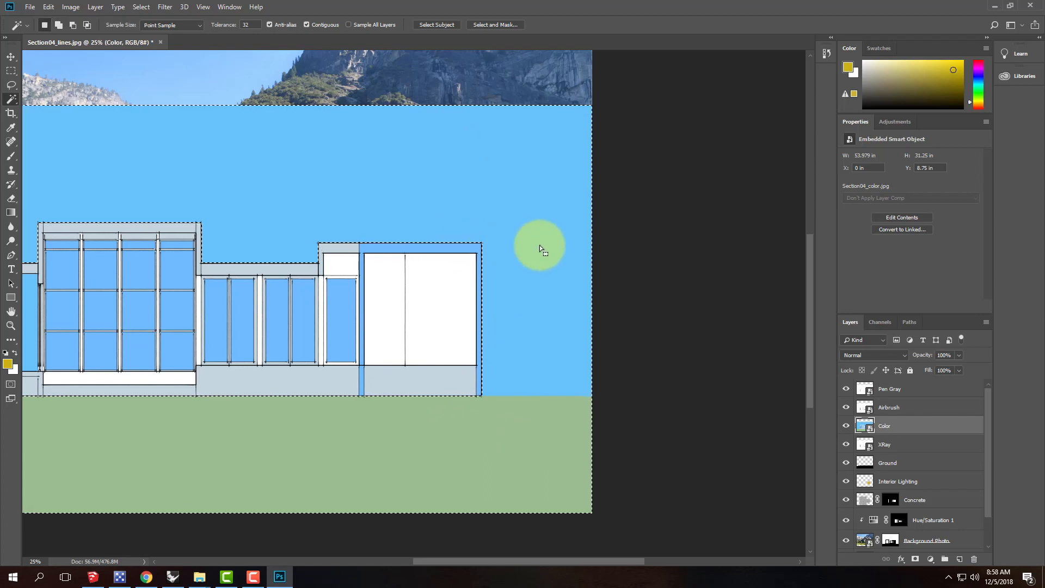
left_click(914, 481)
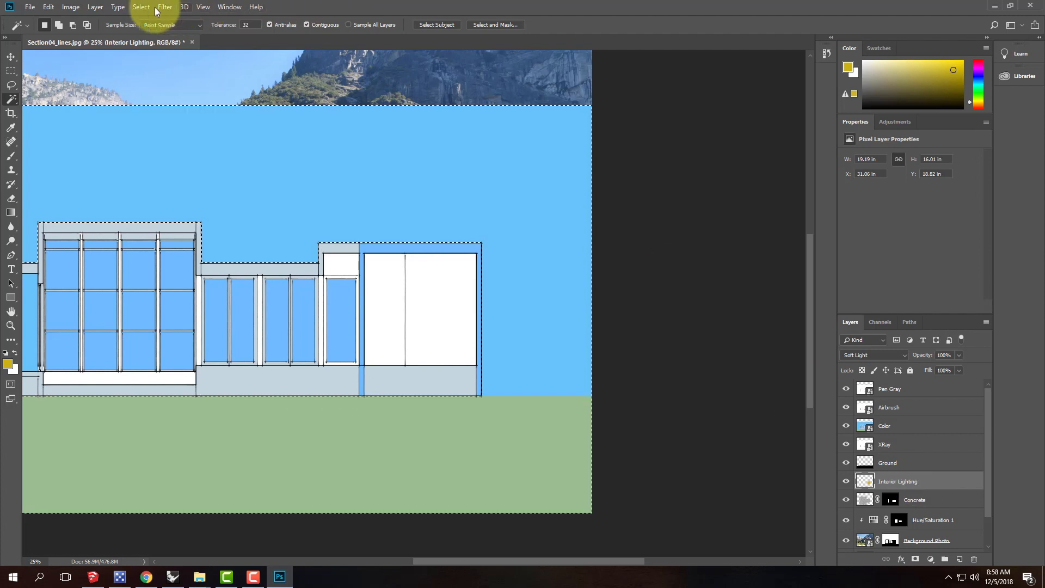
- Invert the selection and try to subtract the mountain photo strip above the sky with the Magic Wand
left_click(139, 8)
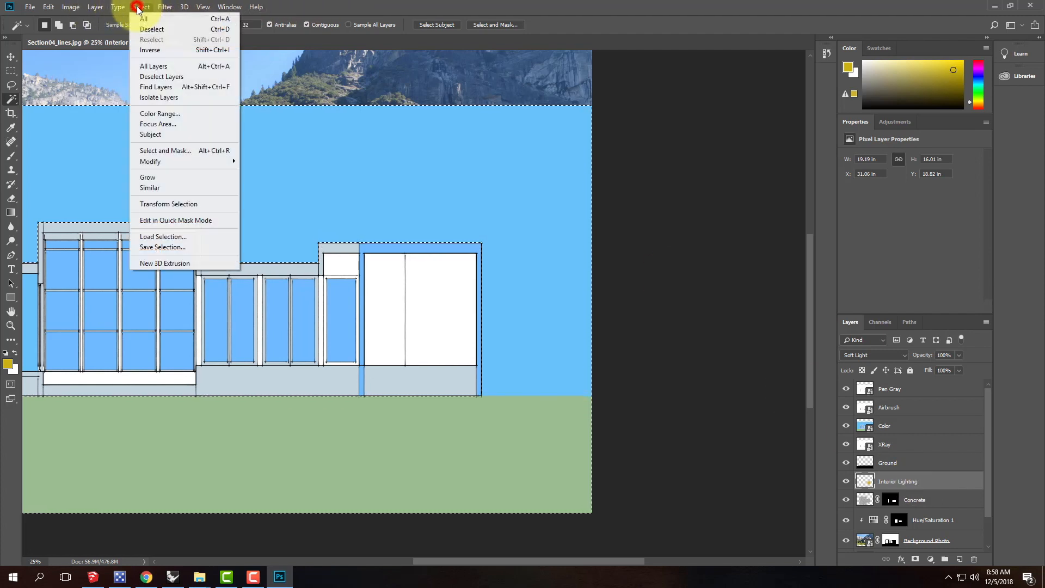
left_click(166, 49)
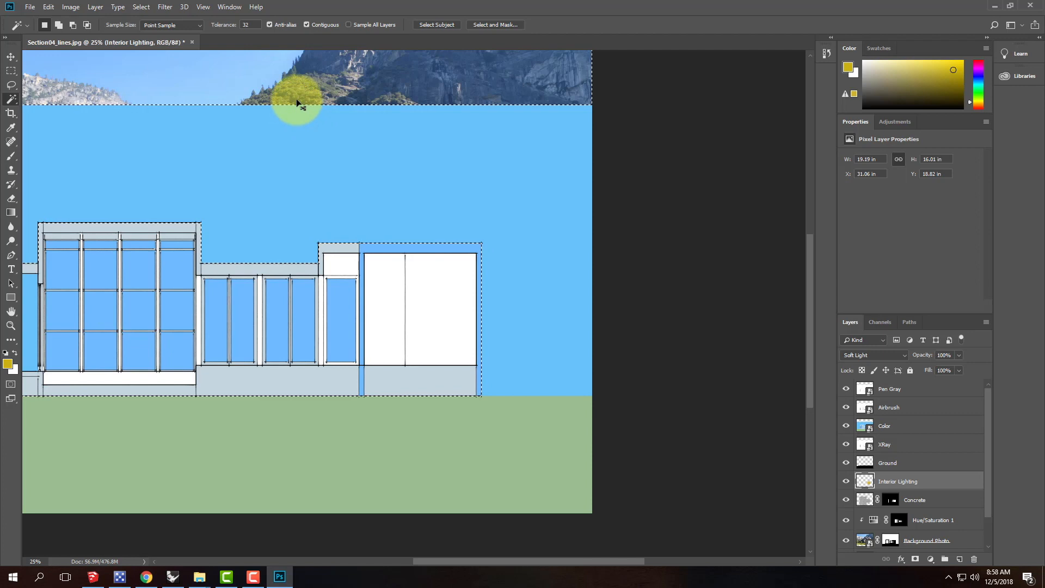
key("alt")
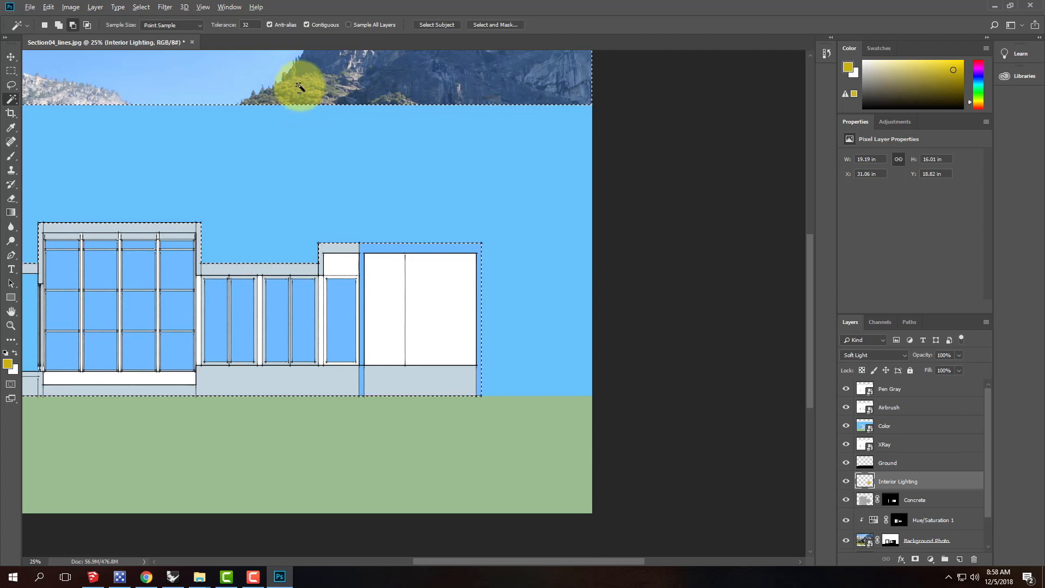
left_click(300, 86, "alt")
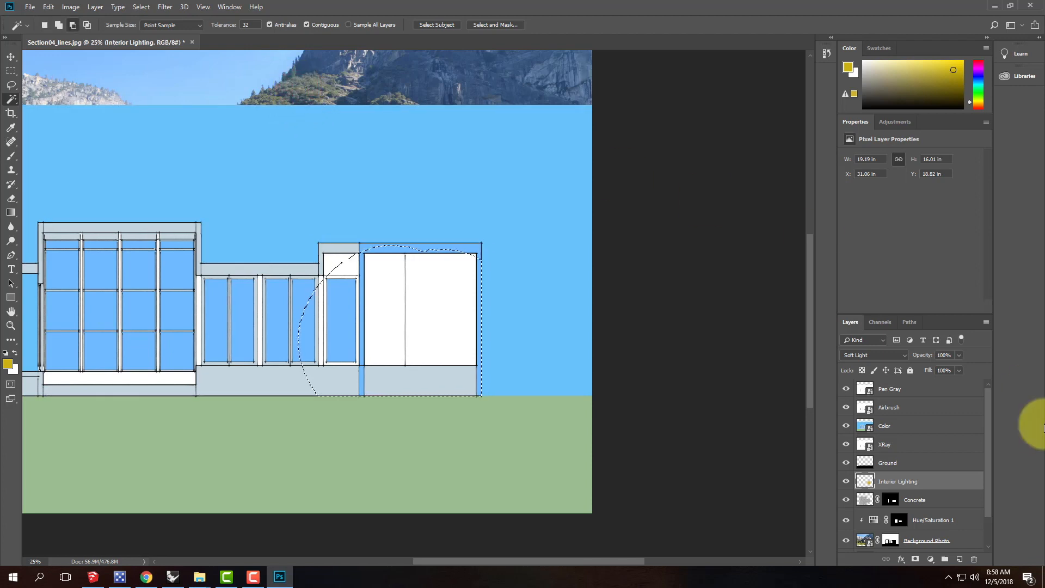
- On the Color layer, select the photo strip, sky and ground around the building with the Magic Wand, and invert the selection
left_click(904, 423)
left_click(488, 77)
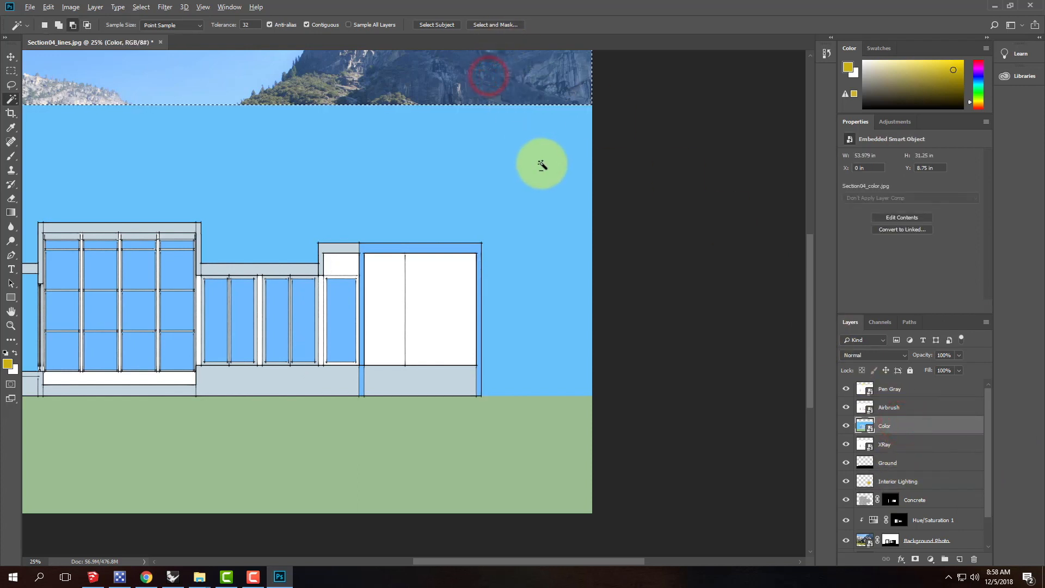
left_click(536, 457, "shift")
left_click(141, 7)
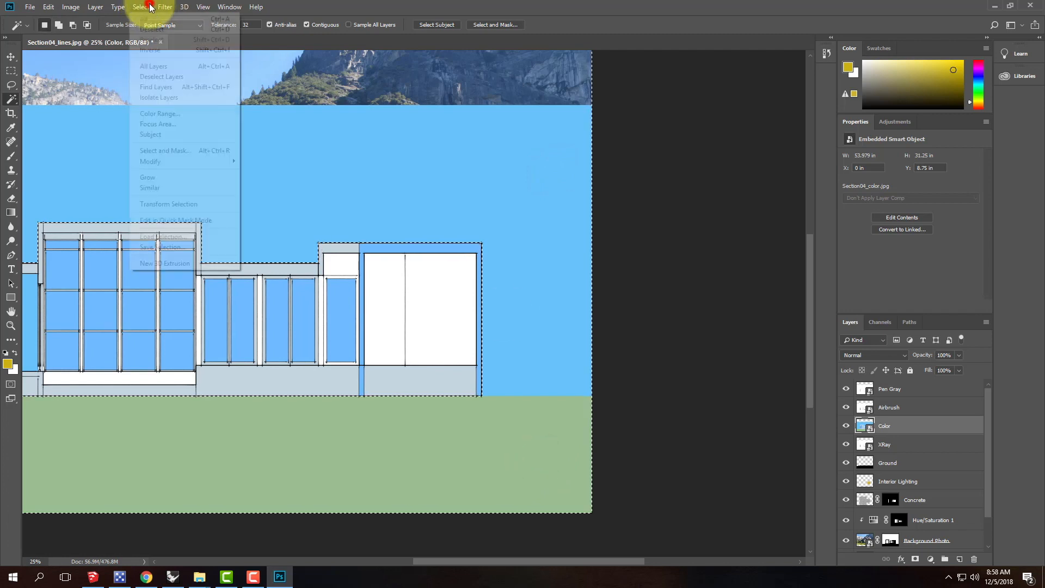
left_click(163, 49)
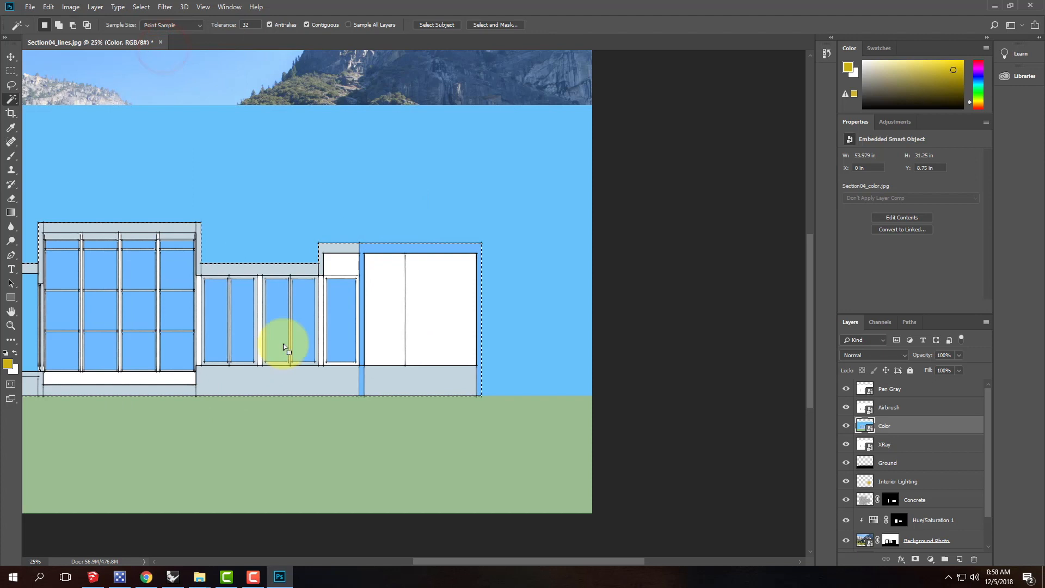
- Add a layer mask to Interior Lighting from the building selection and hide the Color layer
left_click(928, 481)
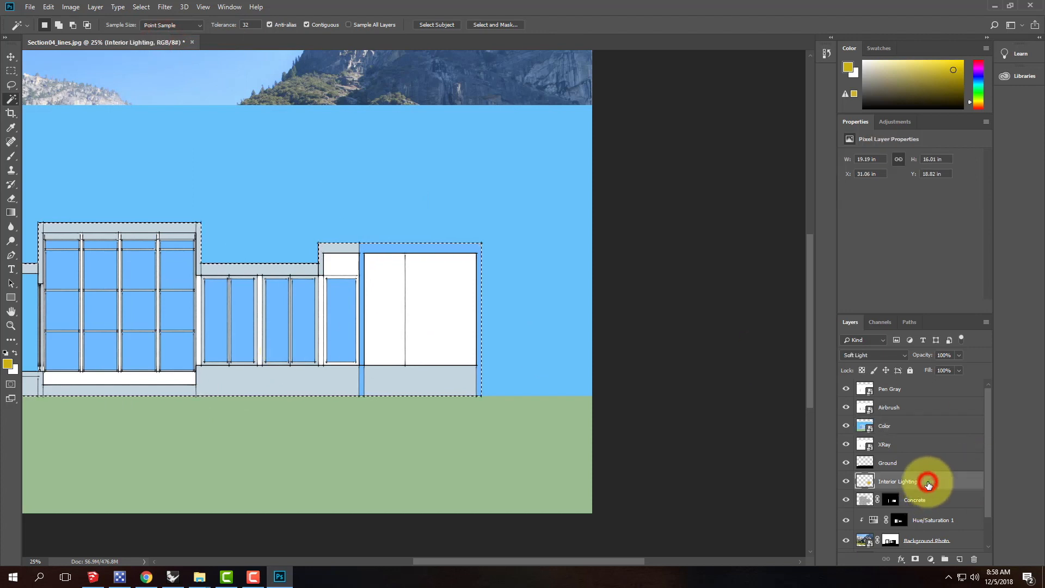
left_click(915, 559)
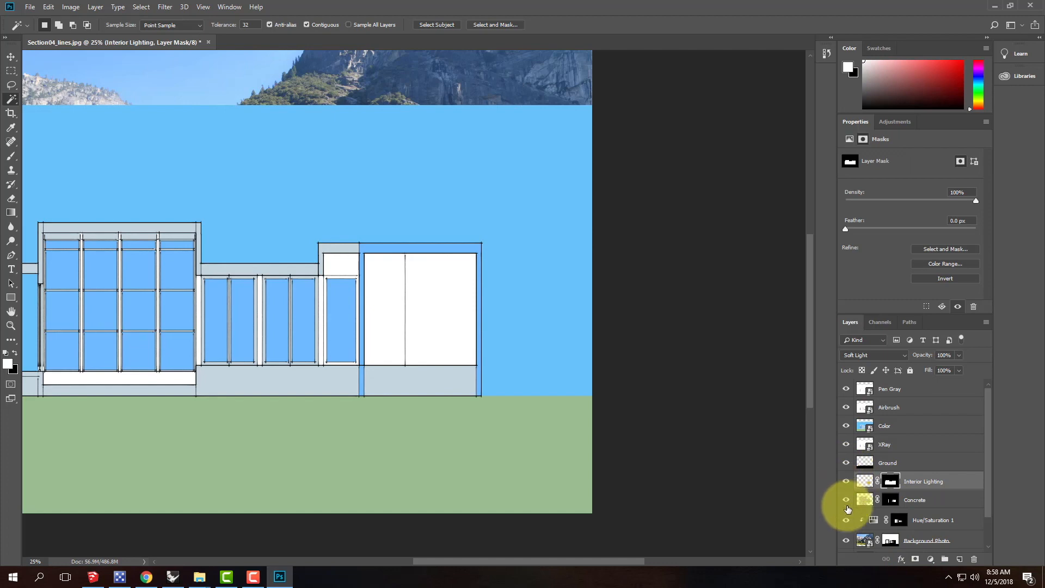
left_click(845, 426)
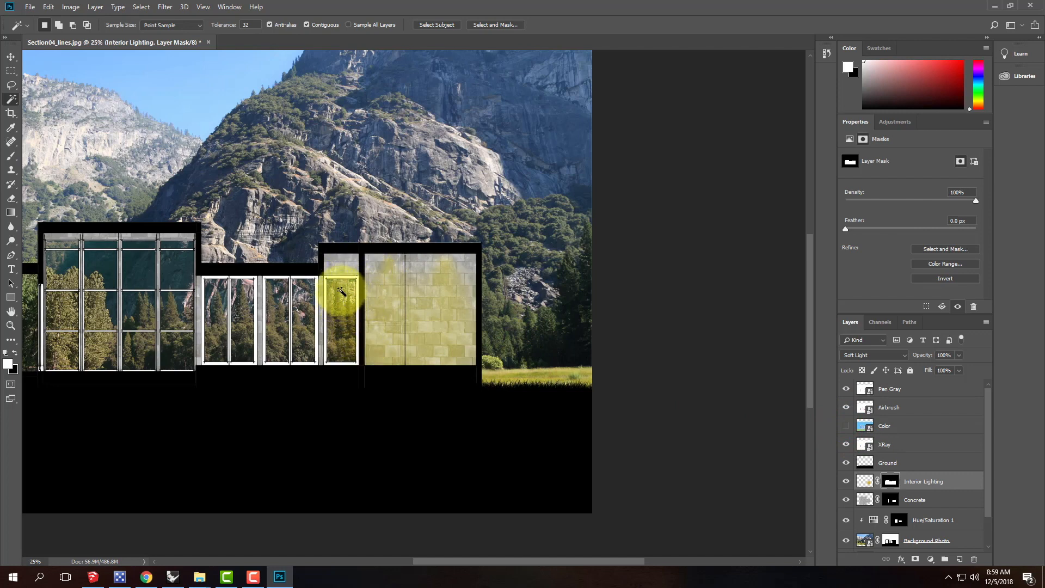
- Show the Color layer, make it active, and select the five narrow window panes beside the concrete room with the Magic Wand
left_click(846, 427)
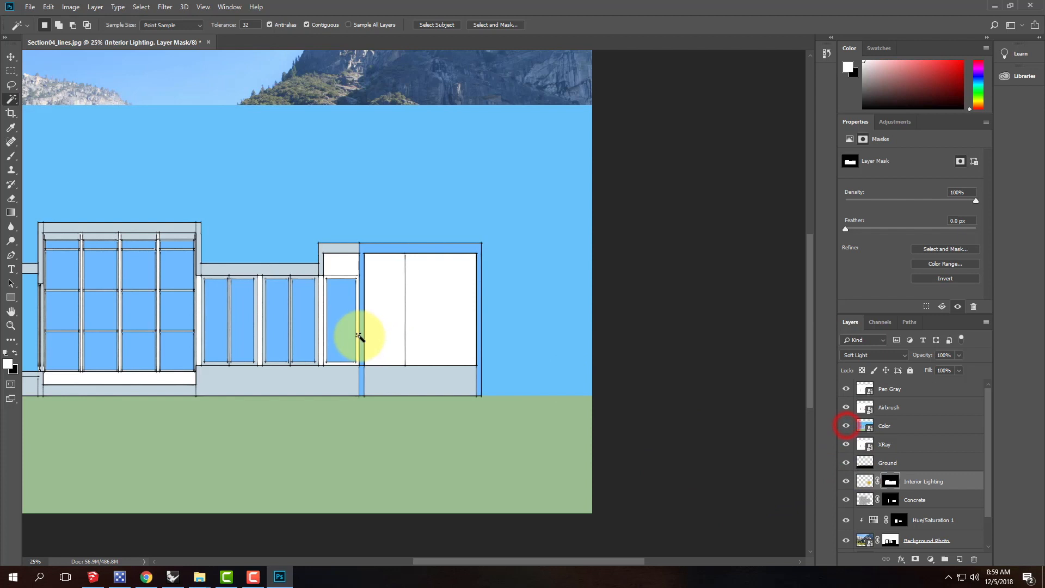
left_click(347, 315)
left_click(900, 425)
left_click(343, 308)
left_click(302, 309, "shift")
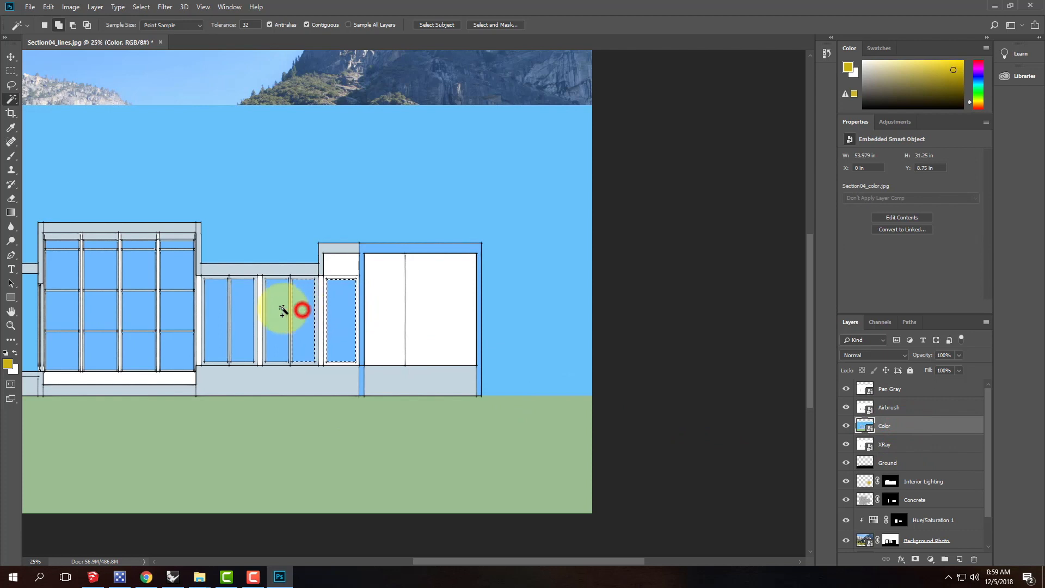
left_click(279, 310, "shift")
left_click(246, 310, "shift")
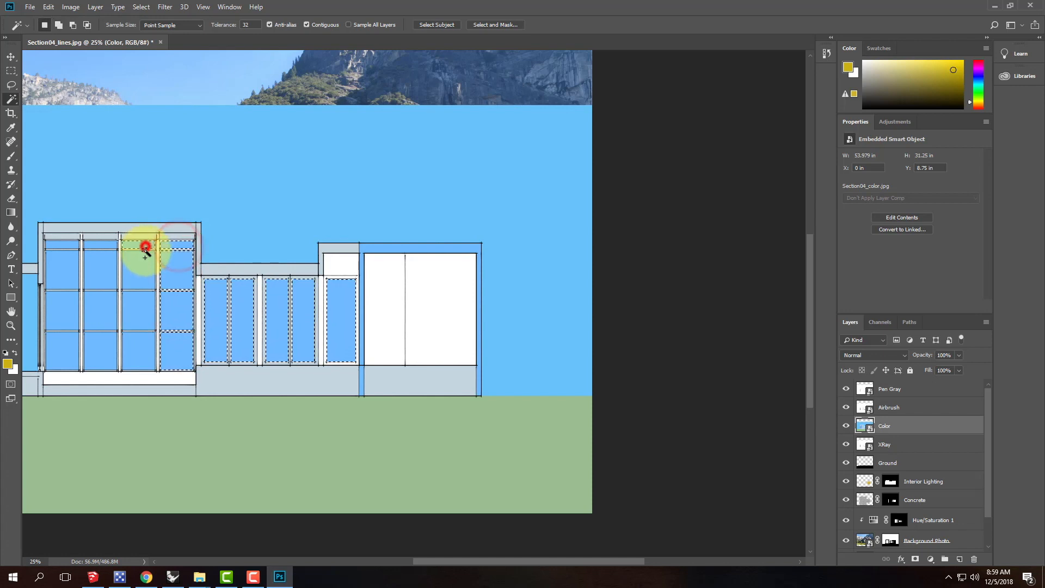
- Add all panes of the large gridded window to the Magic Wand selection
left_click(140, 354, "shift")
left_click(101, 354, "shift")
left_click(97, 316, "shift")
left_click(101, 276, "shift")
left_click(100, 243, "shift")
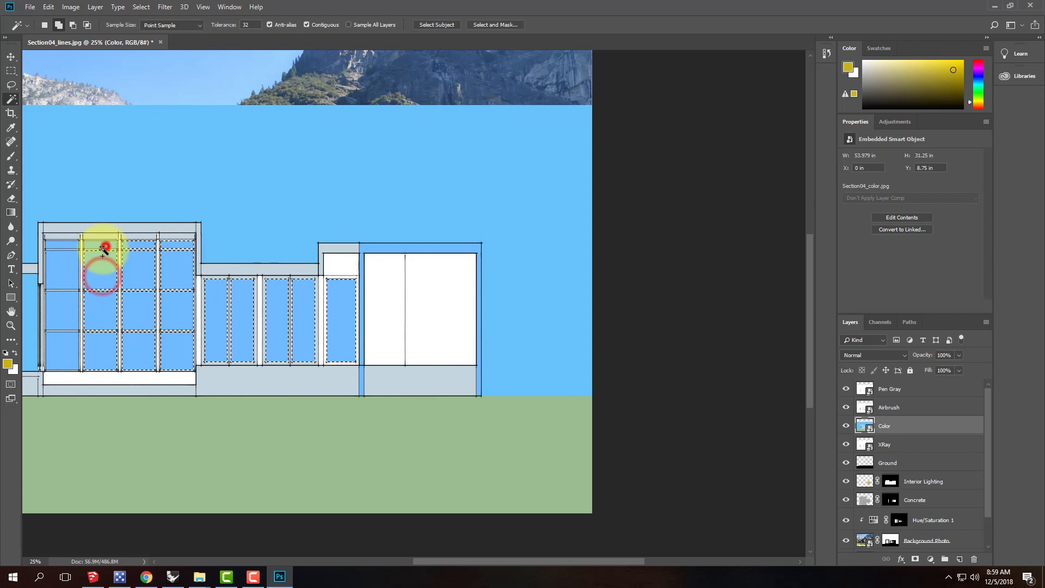
left_click(70, 247, "shift")
left_click(65, 263, "shift")
left_click(65, 312, "shift")
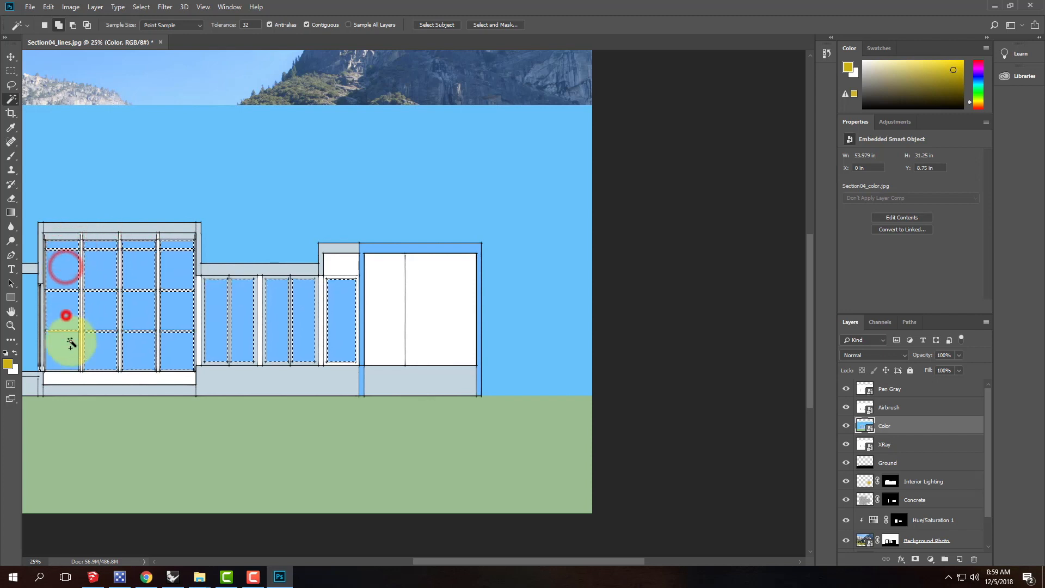
left_click(63, 352, "shift")
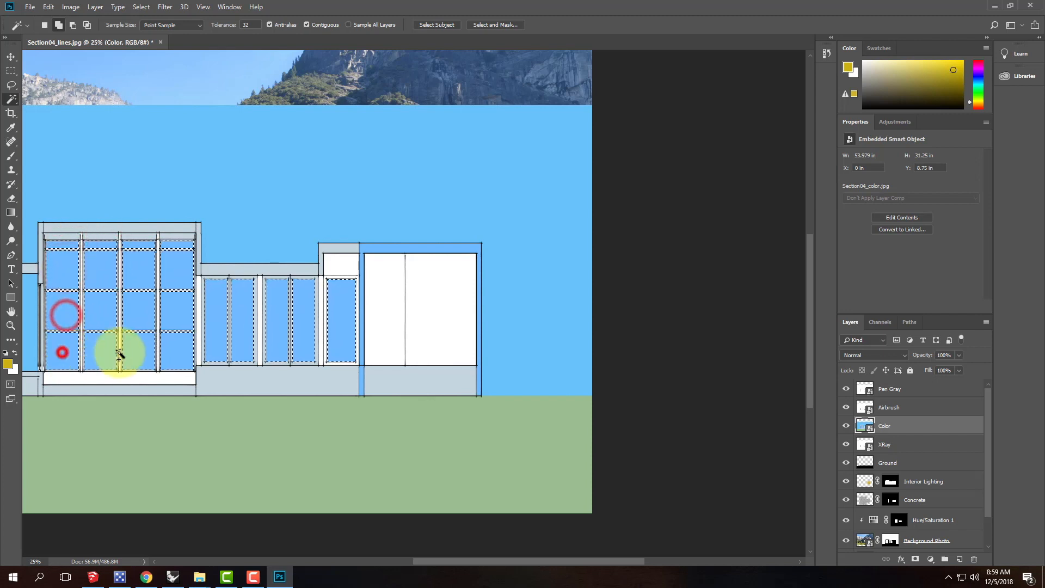
- Activate the Brush with black, paint over the selected panes on the Interior Lighting layer itself, and undo the painting
left_click(934, 488)
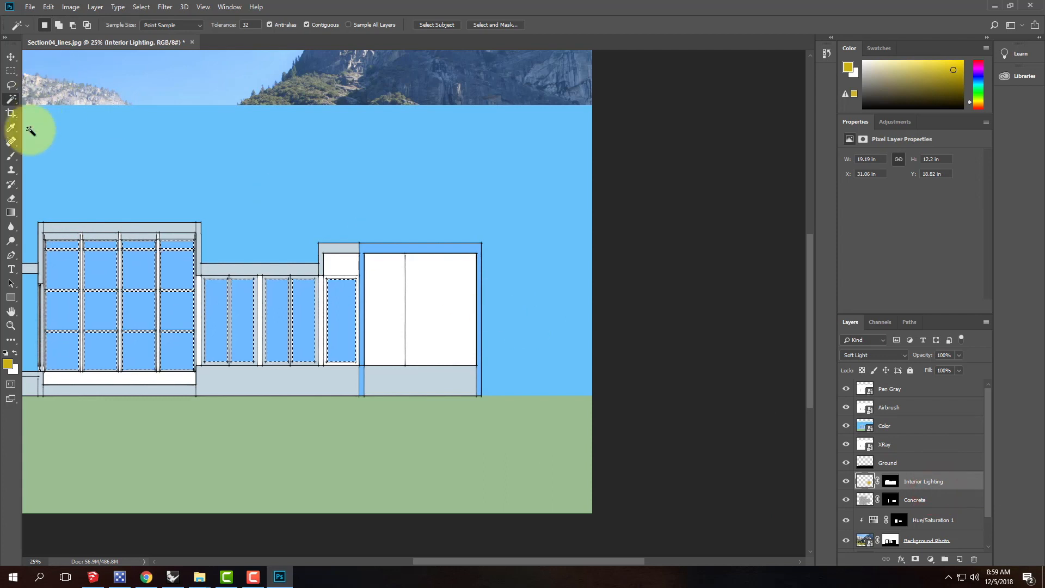
left_click(10, 157)
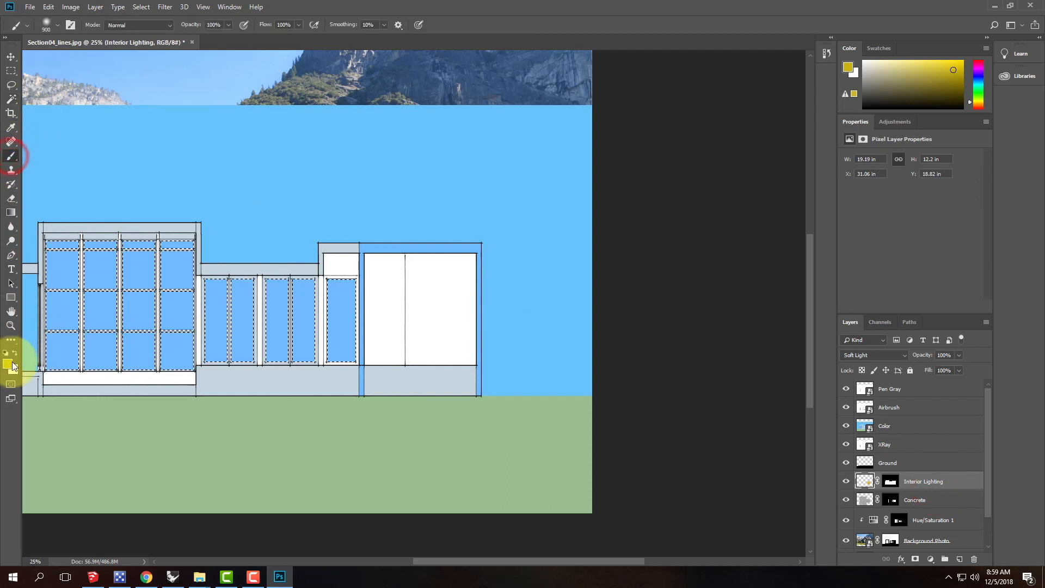
left_click(7, 365)
left_click_drag(403, 168, 347, 305)
left_click(627, 127)
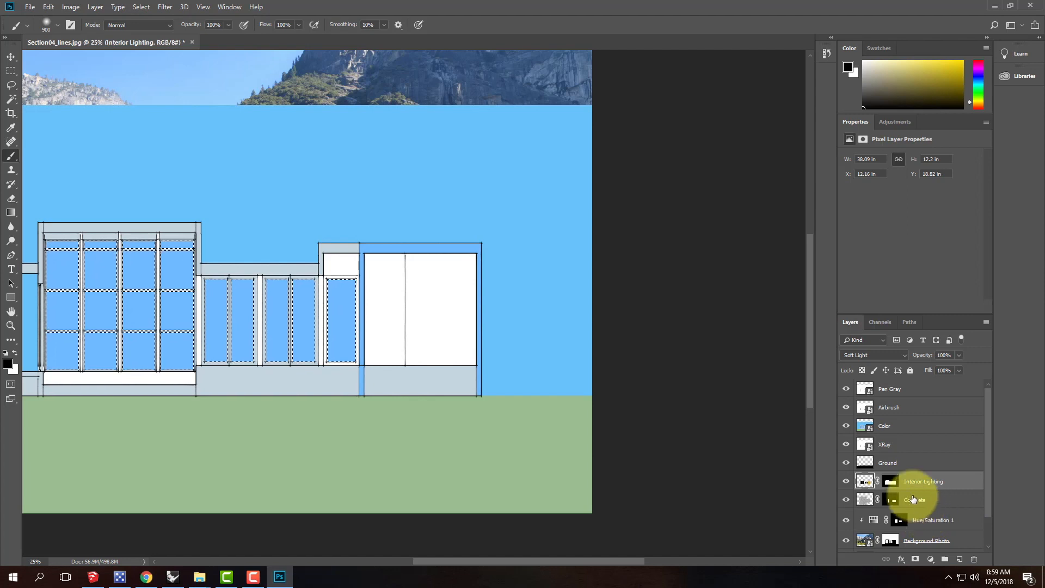
key("ctrl+z")
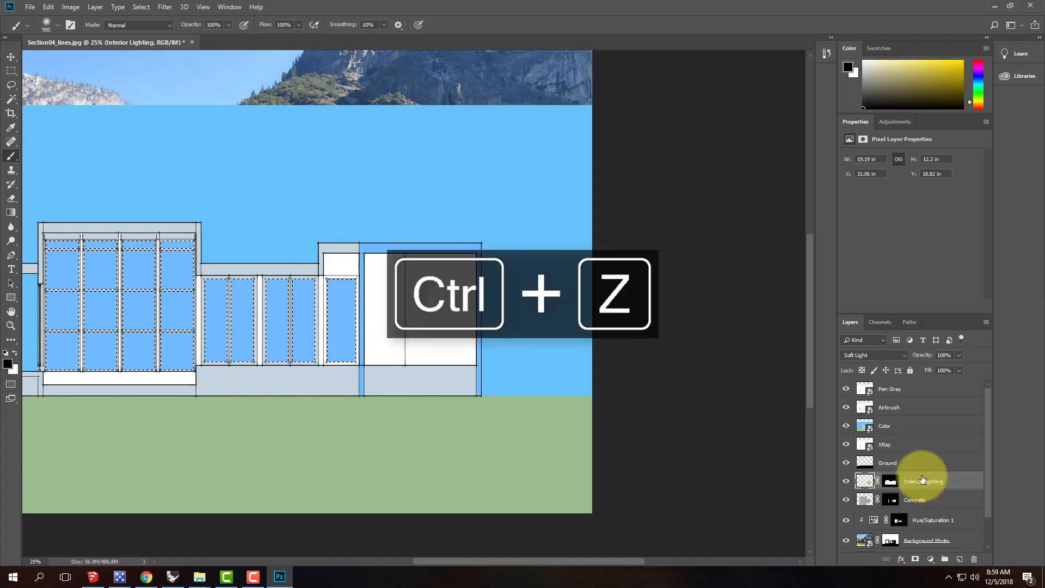
- Paint black over the selected window panes on the Interior Lighting layer mask, hiding the Color layer along the way
left_click(891, 480)
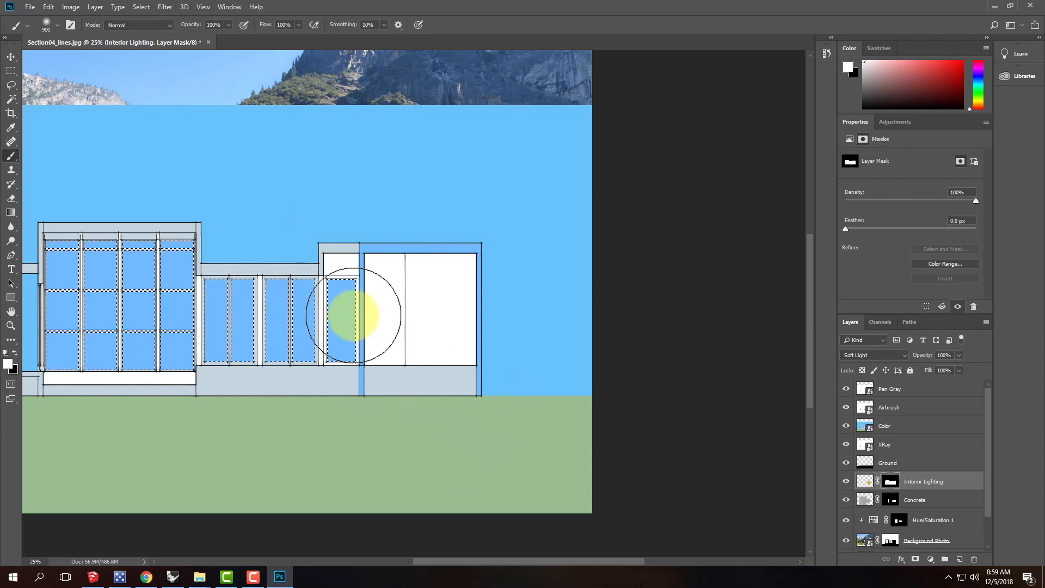
left_click(16, 354)
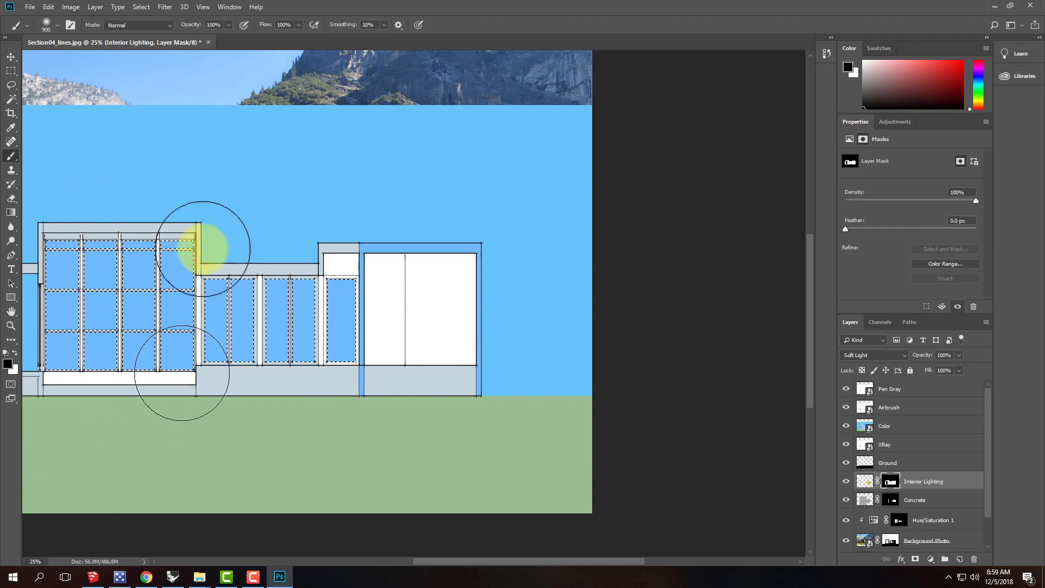
mouse_move(199, 318)
left_mouse_down()
mouse_move(261, 214)
mouse_move(282, 293)
mouse_move(315, 279)
mouse_move(318, 304)
mouse_move(334, 225)
mouse_move(339, 304)
mouse_move(337, 230)
mouse_move(282, 315)
mouse_move(198, 299)
left_mouse_up()
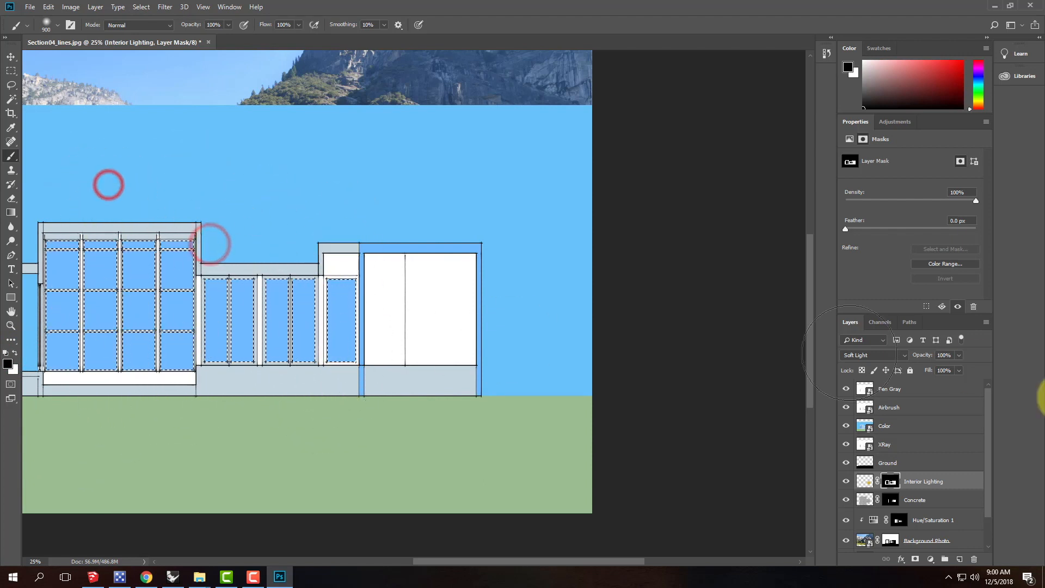
left_click(845, 426)
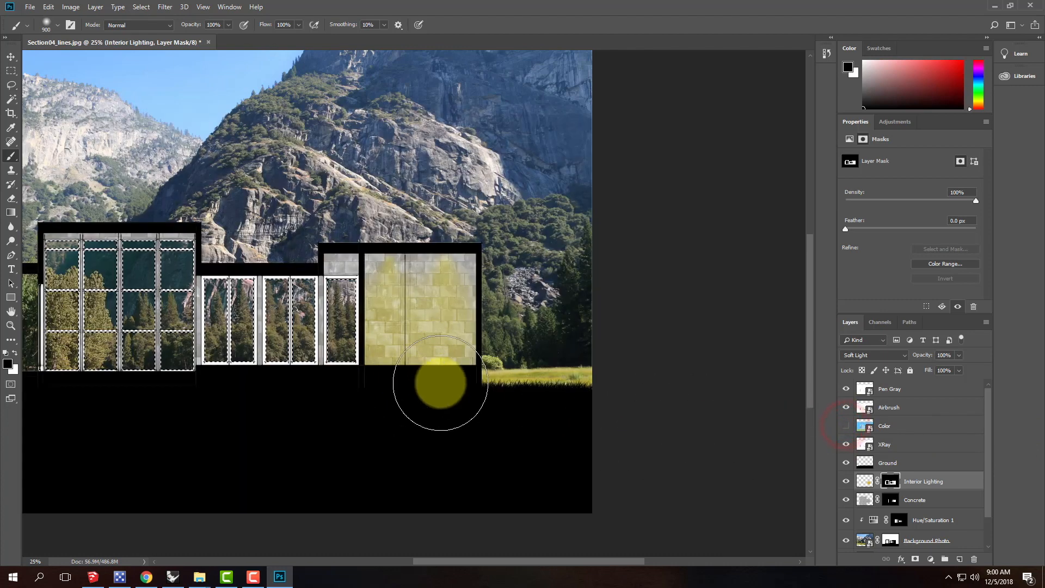
mouse_move(324, 338)
left_mouse_down()
mouse_move(214, 431)
mouse_move(119, 297)
mouse_move(80, 359)
left_mouse_up()
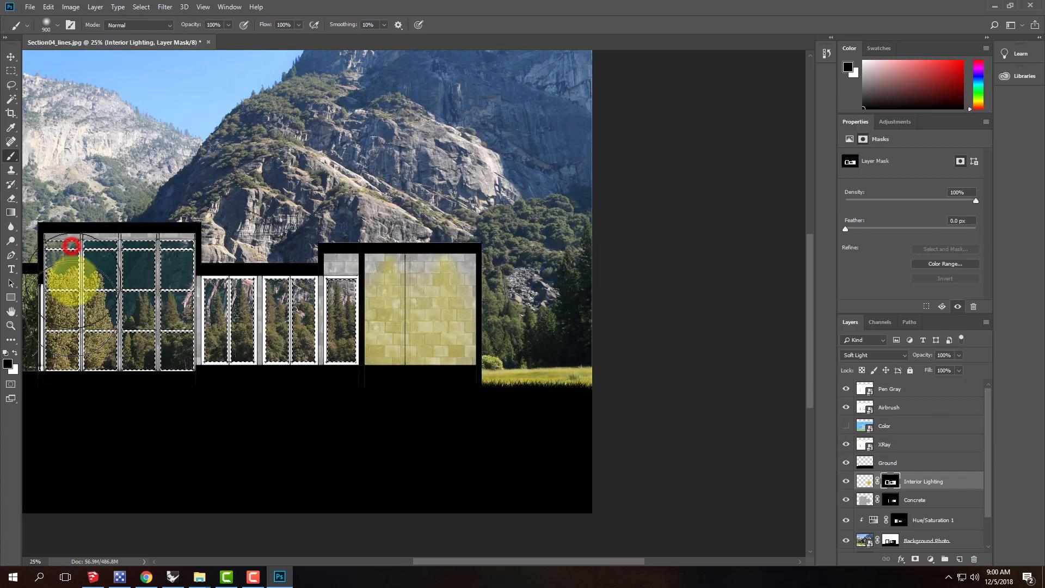
- Deselect the window panes and lower the Interior Lighting layer's opacity to 51%
left_click(10, 70)
left_click(224, 182)
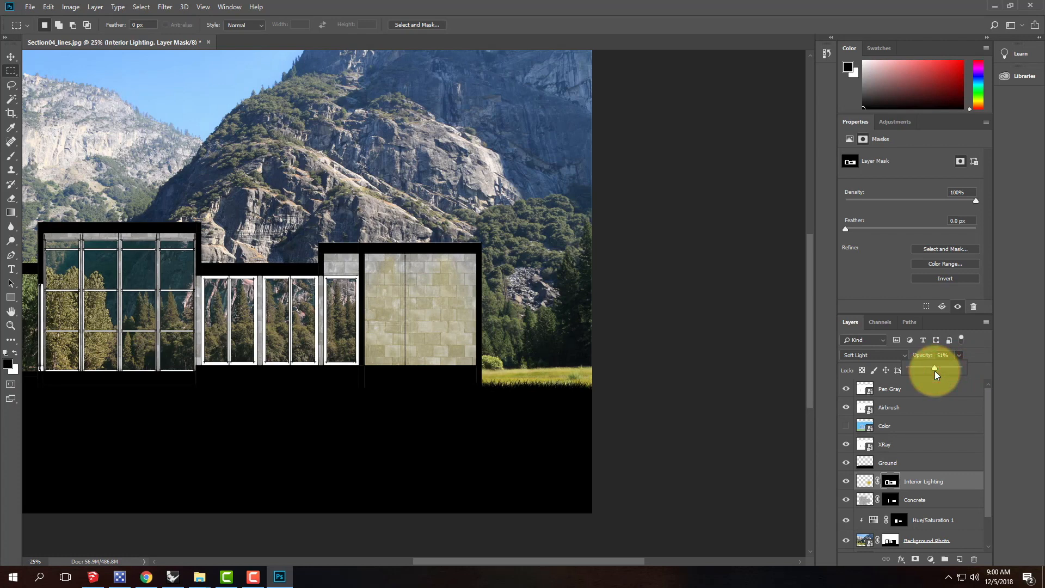
scroll(434, 483, "up", 3)
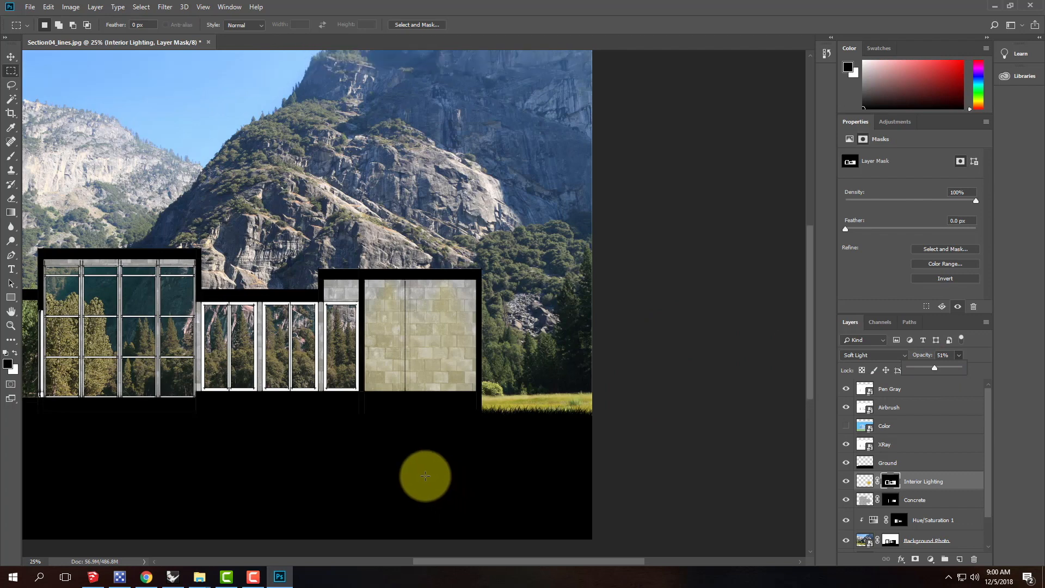
scroll(420, 472, "down", 2)
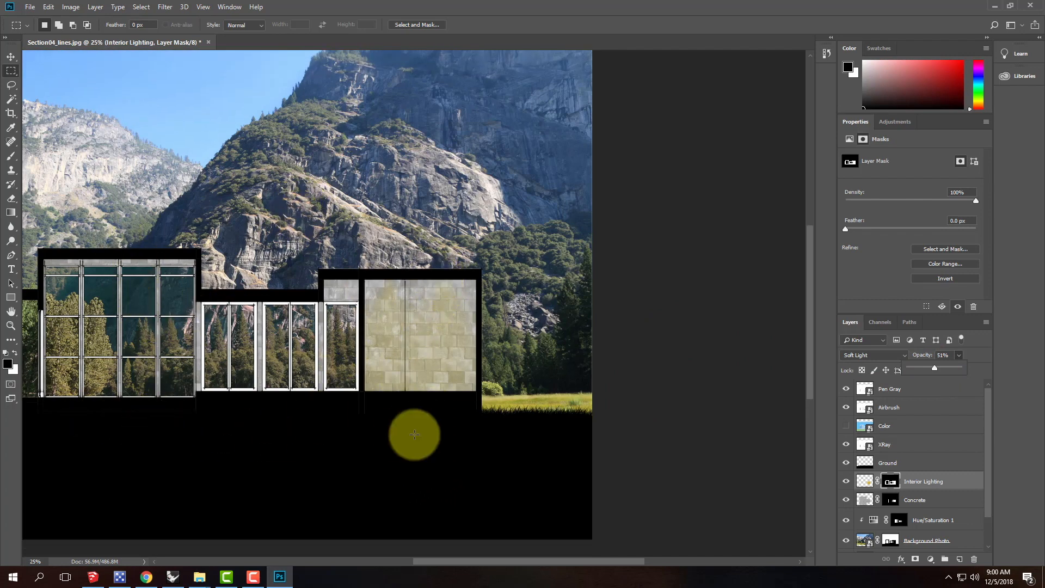
left_click_drag(338, 381, 487, 380)
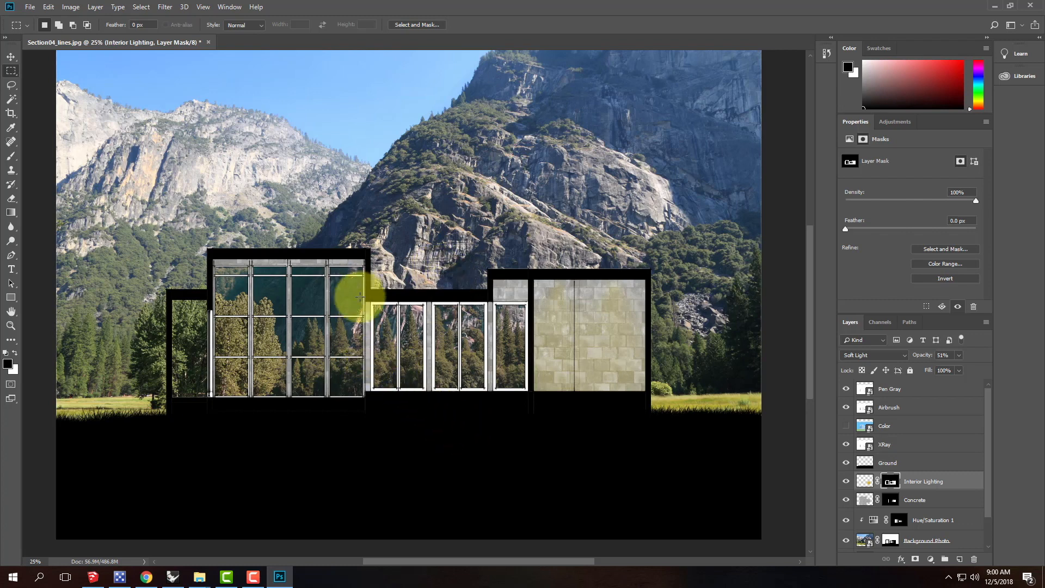
- Place Woman_Walking_gray from the Collage People folder as an embedded image, scaled to about 26.7% inside the large gridded window
left_click(29, 7)
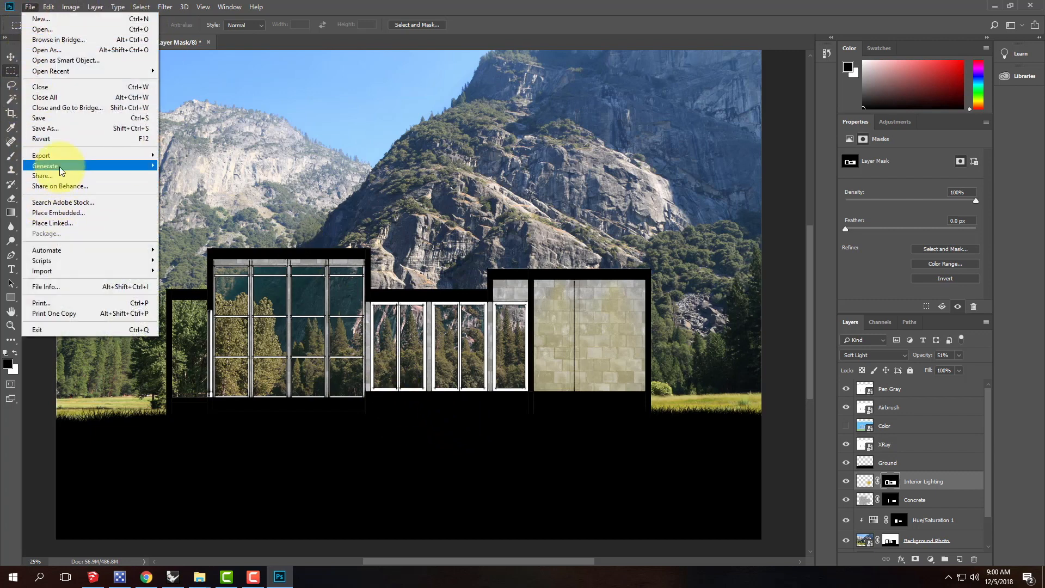
left_click(76, 213)
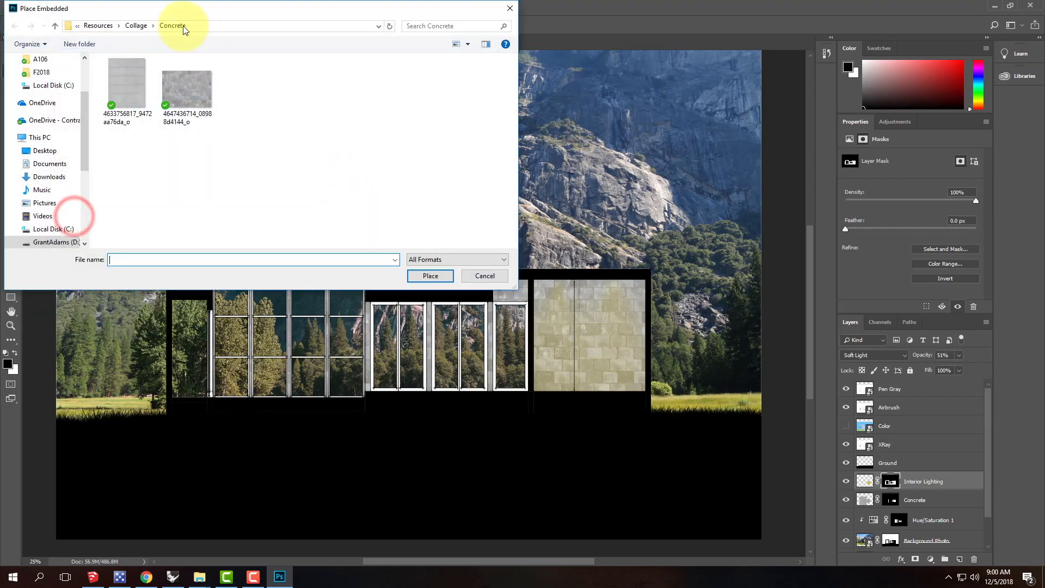
left_click(134, 24)
double_click(126, 87)
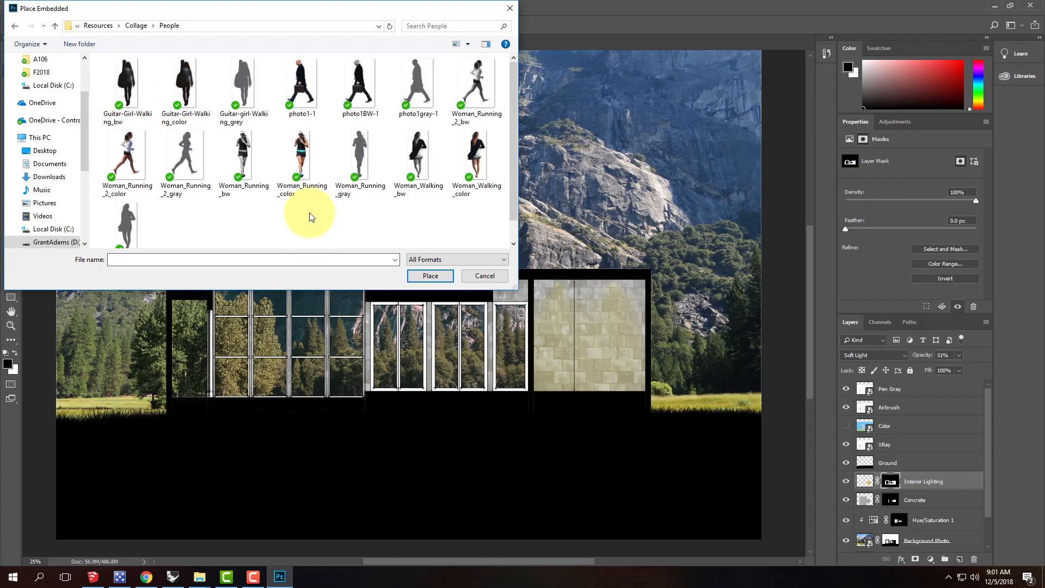
scroll(350, 203, "down", 1)
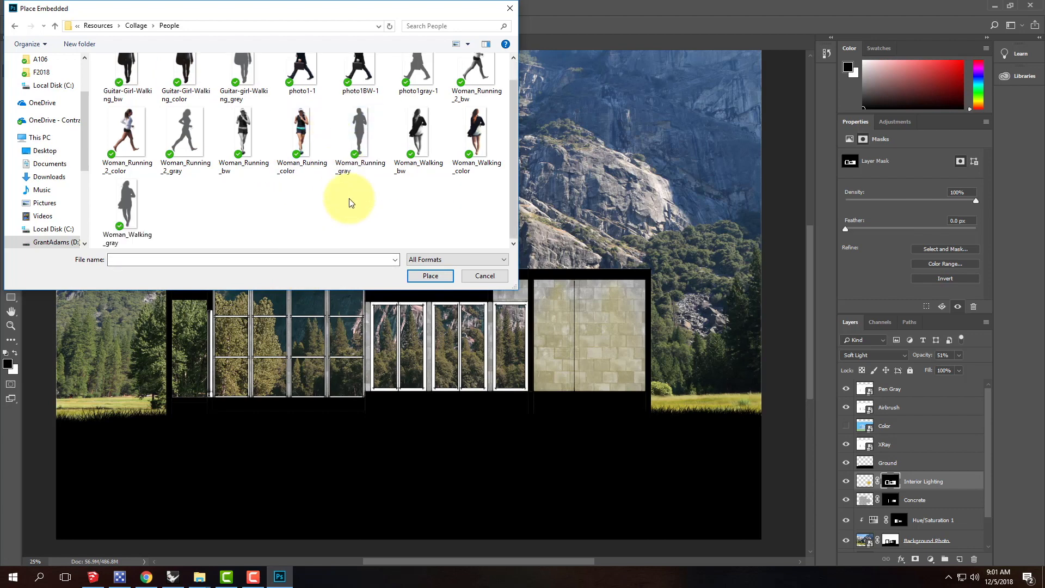
scroll(350, 203, "up", 1)
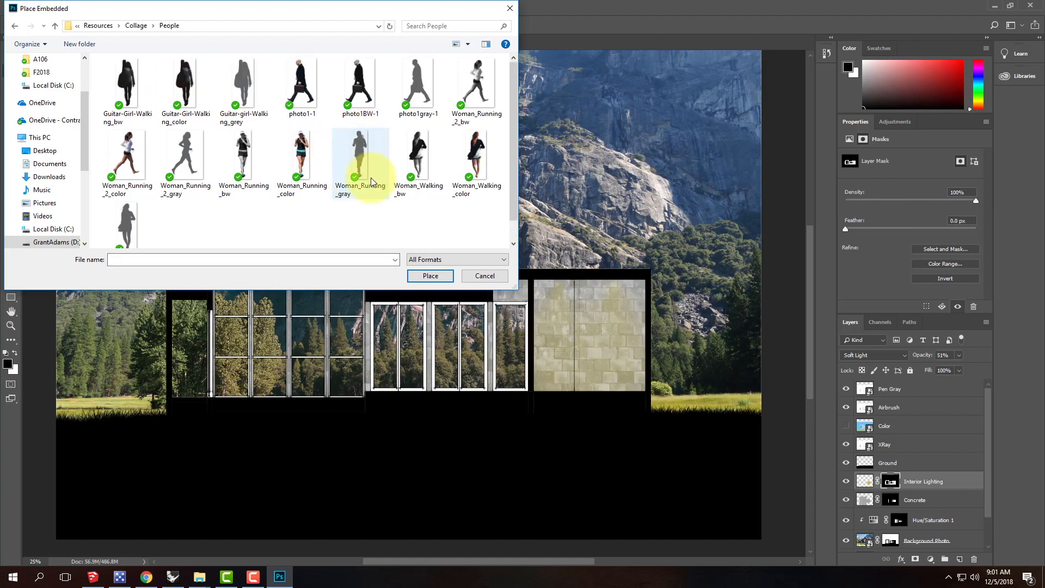
scroll(324, 160, "down", 1)
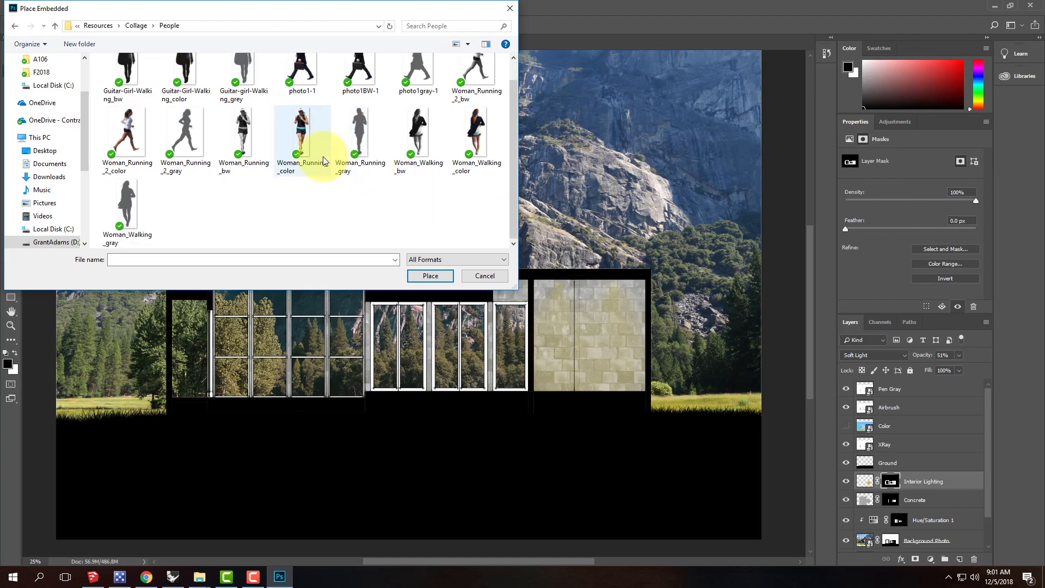
left_click(123, 199)
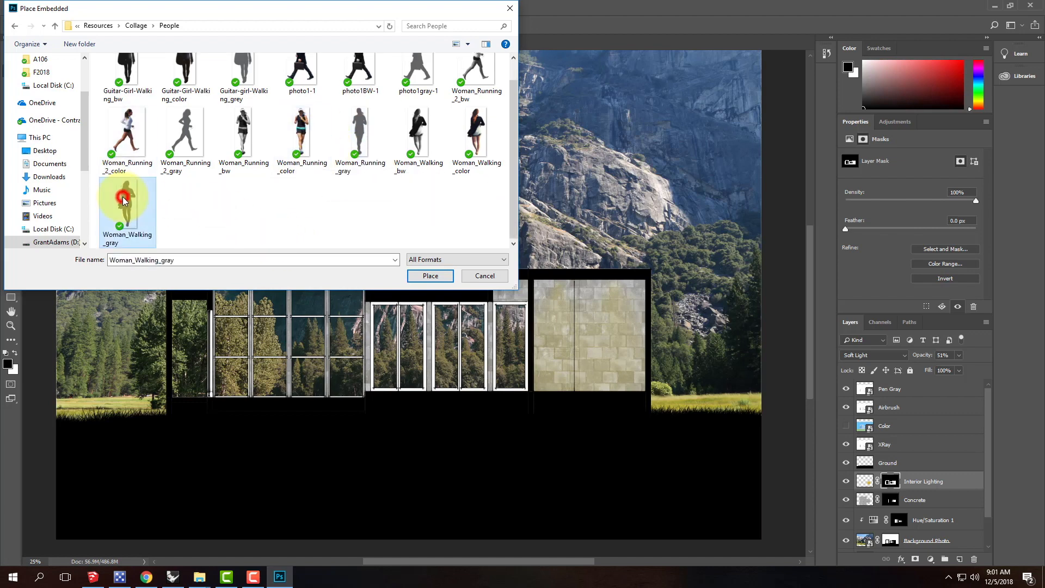
left_click(430, 275)
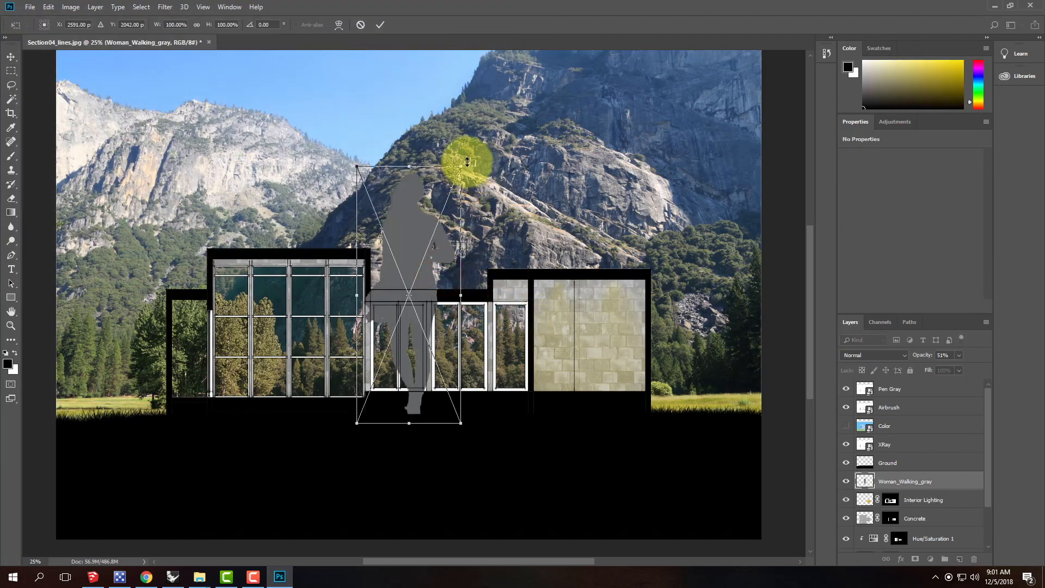
left_click_drag(463, 165, 345, 354)
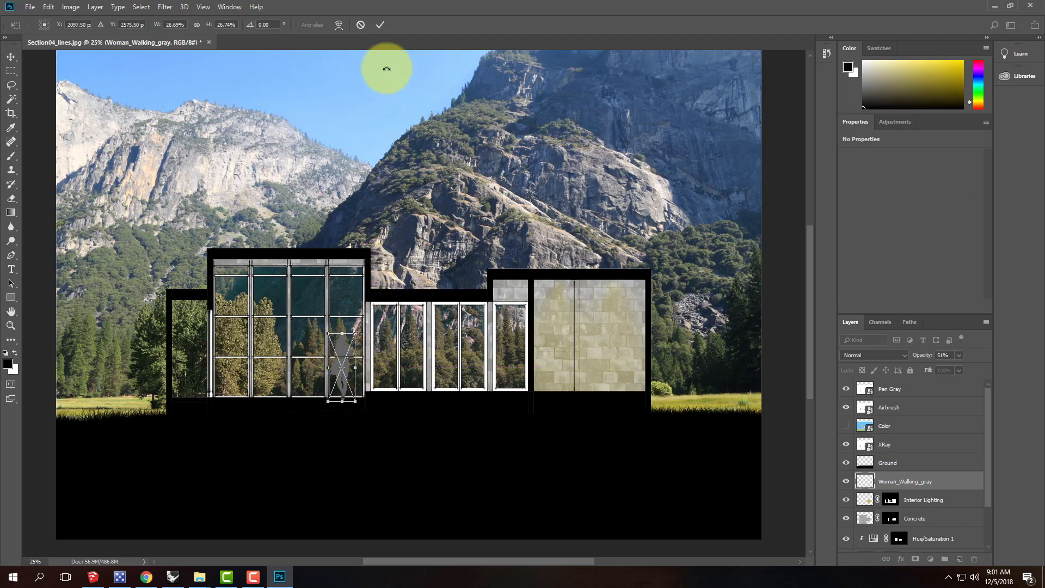
left_click(379, 25)
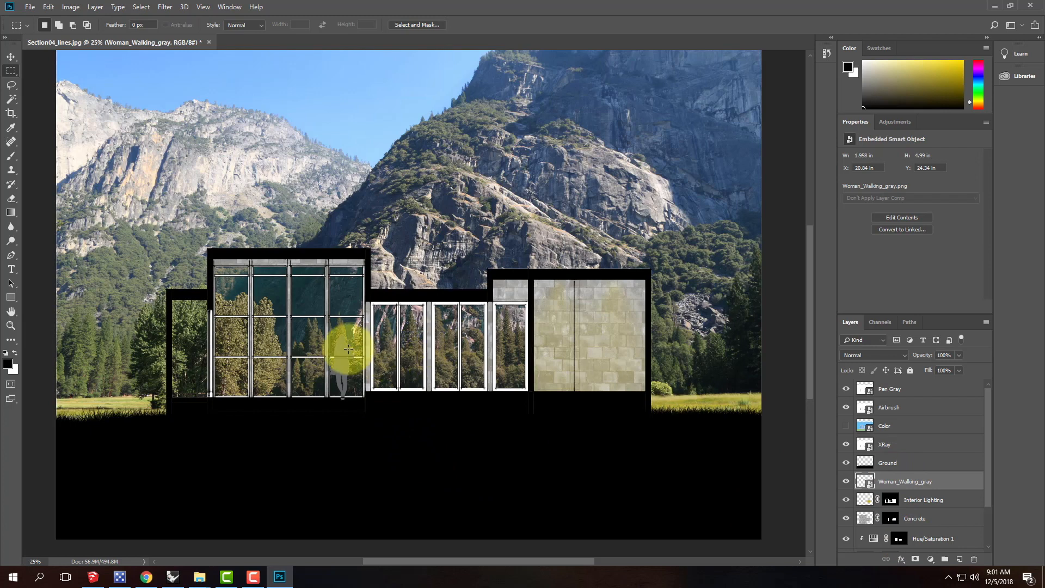
- Add a Levels adjustment layer clipped to Woman_Walking_gray and set its midtone level to 0.01
left_click(96, 7)
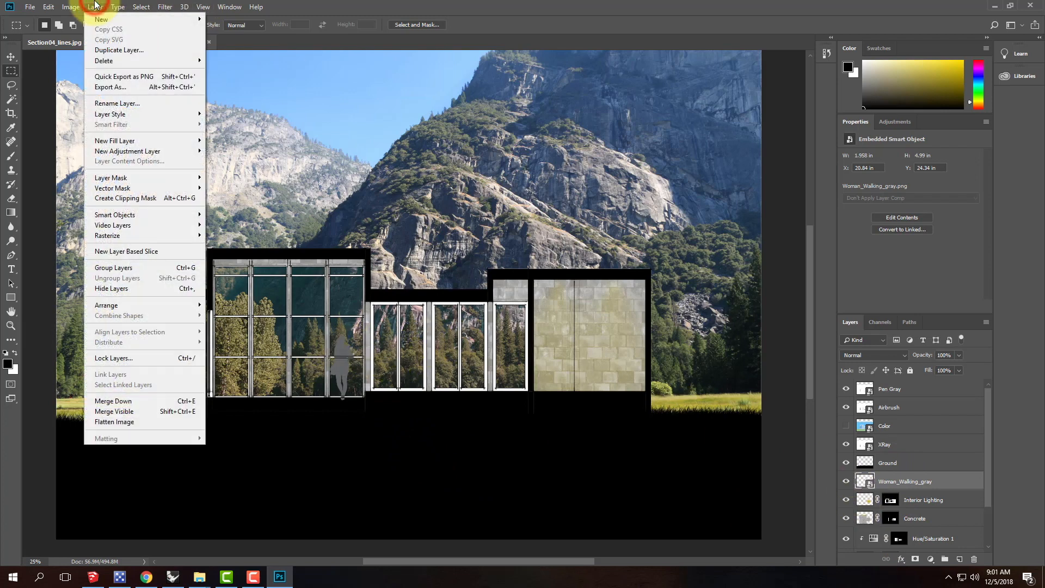
mouse_move(130, 150)
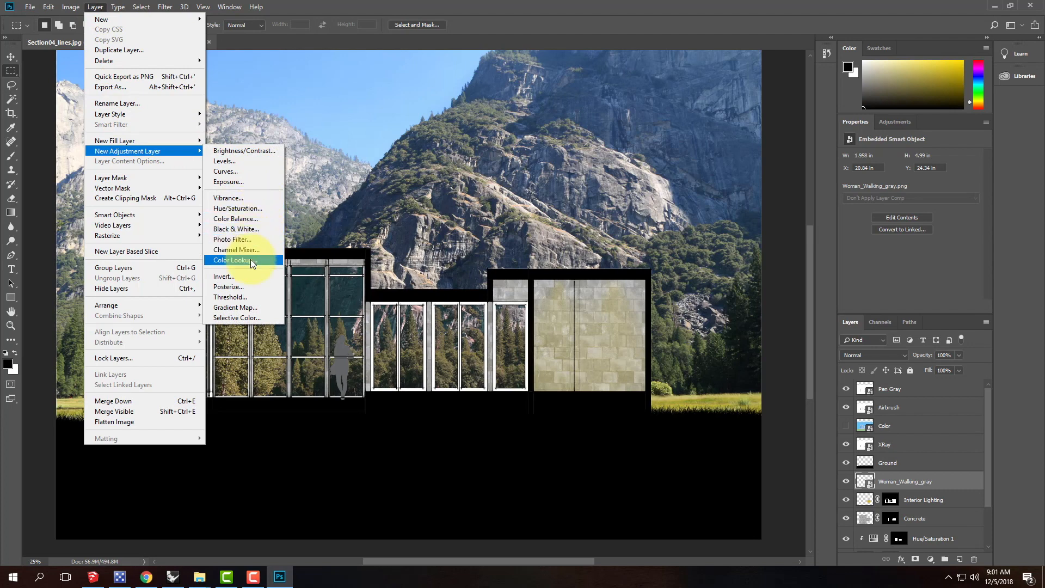
left_click(236, 164)
left_click(606, 173)
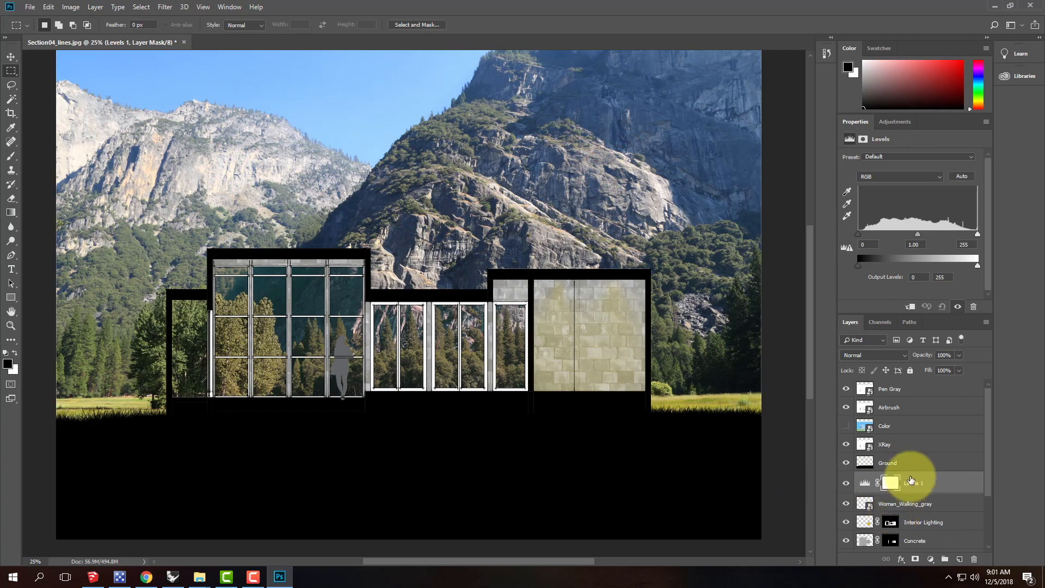
key("ctrl+alt+g")
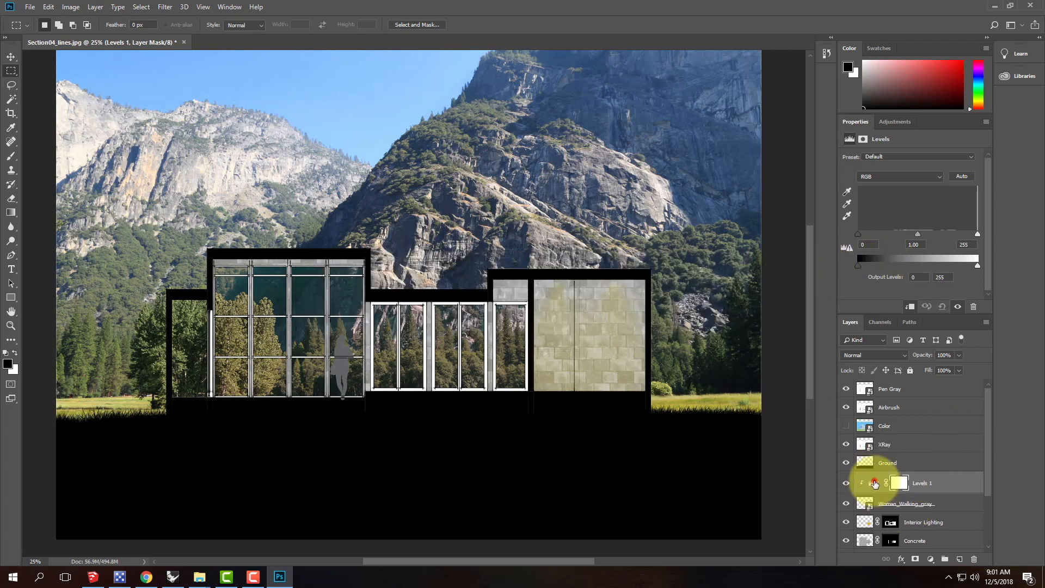
left_click(873, 482)
left_click_drag(919, 235, 885, 234)
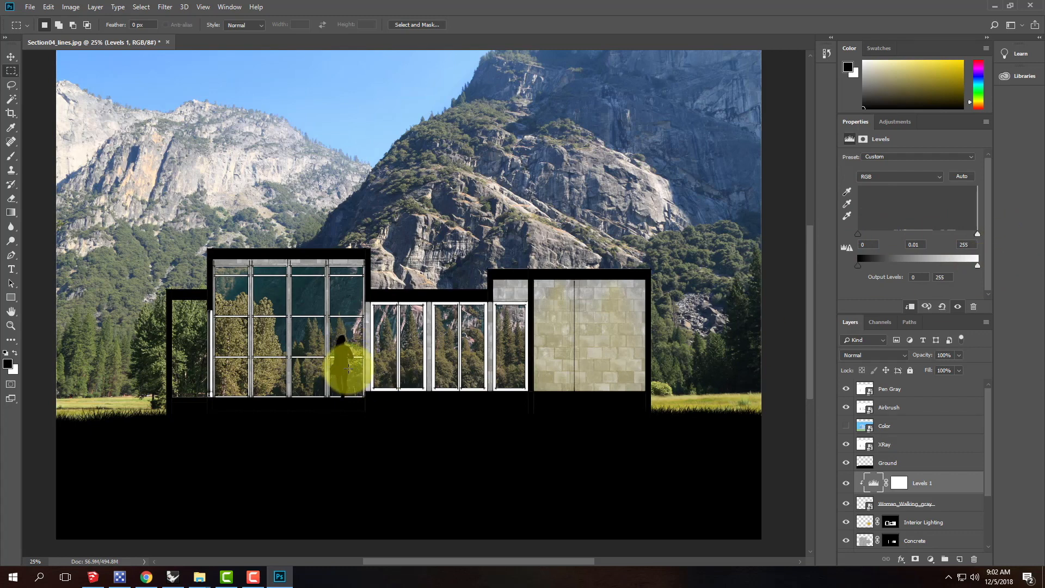
- Activate the Move tool, try to move the woman silhouette out of the gridded window, and undo the shifts
left_click(11, 56)
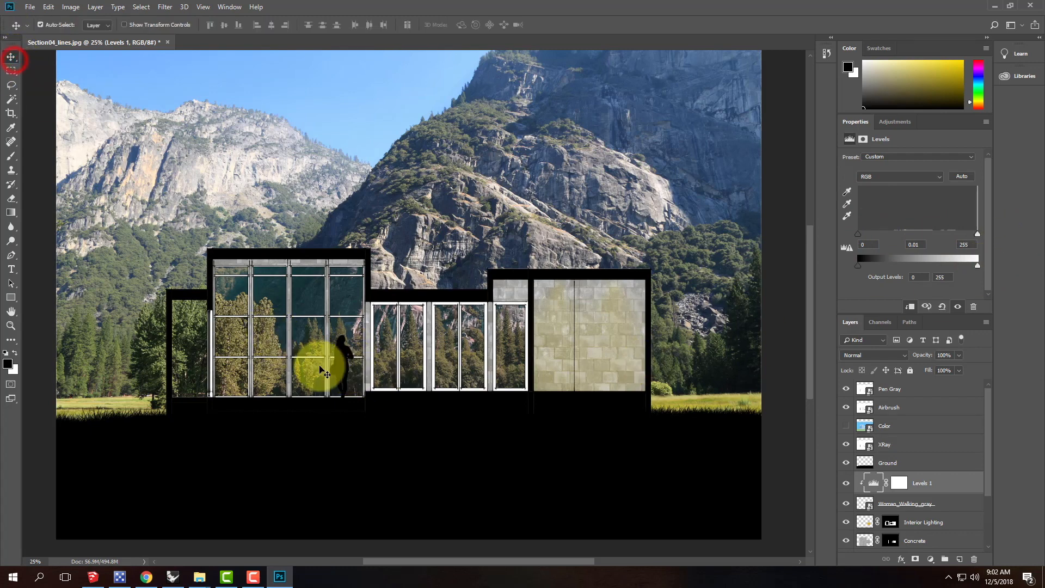
left_click(339, 357)
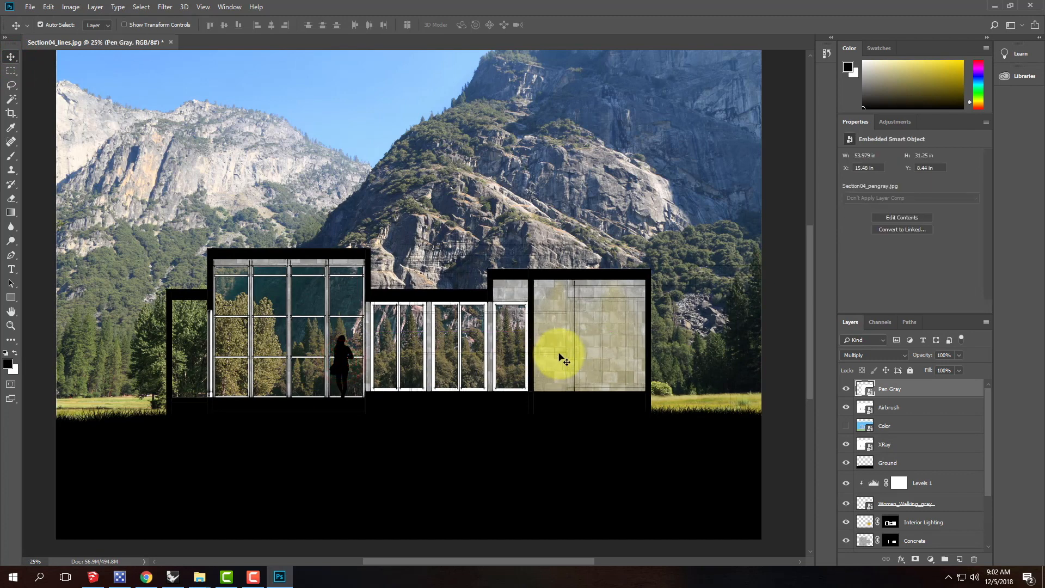
key("ctrl+z")
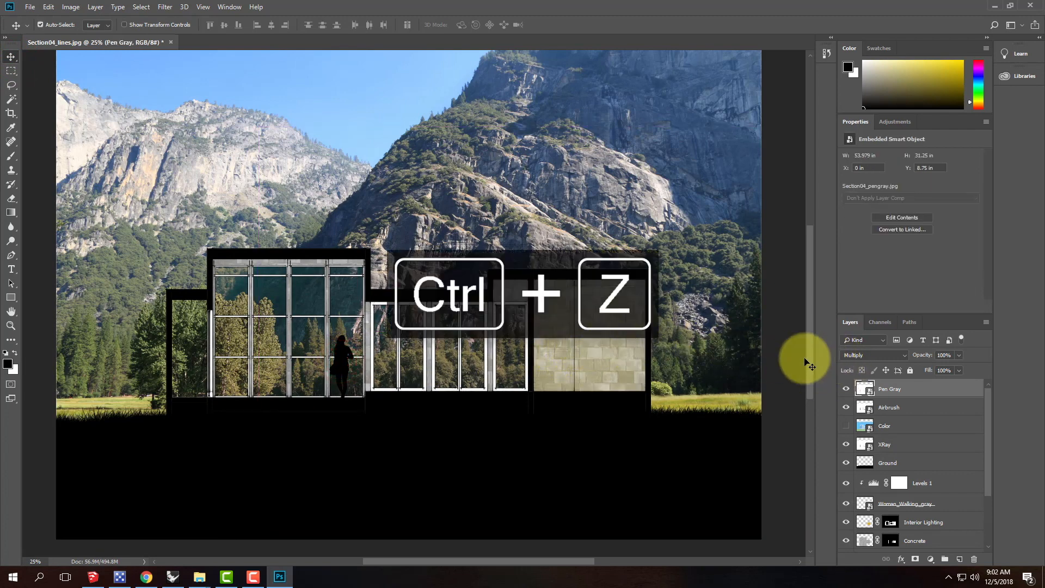
left_click(930, 503)
left_click_drag(342, 361, 396, 350)
key("ctrl+z")
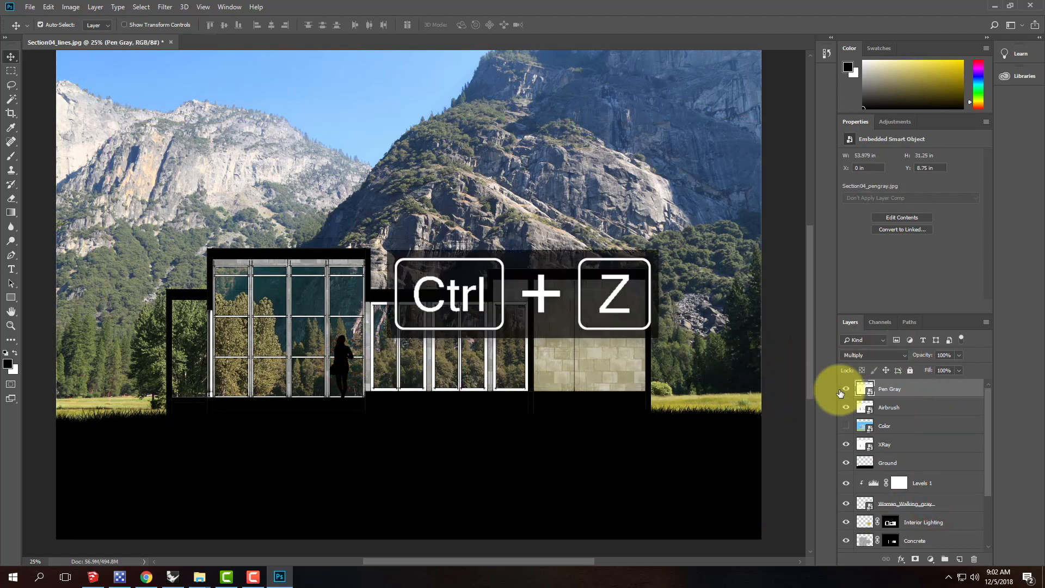
- Hide the layers from Pen Gray down to Levels 1 and move the Woman_Walking_gray figure in front of the concrete block wall
left_click_drag(845, 389, 845, 463)
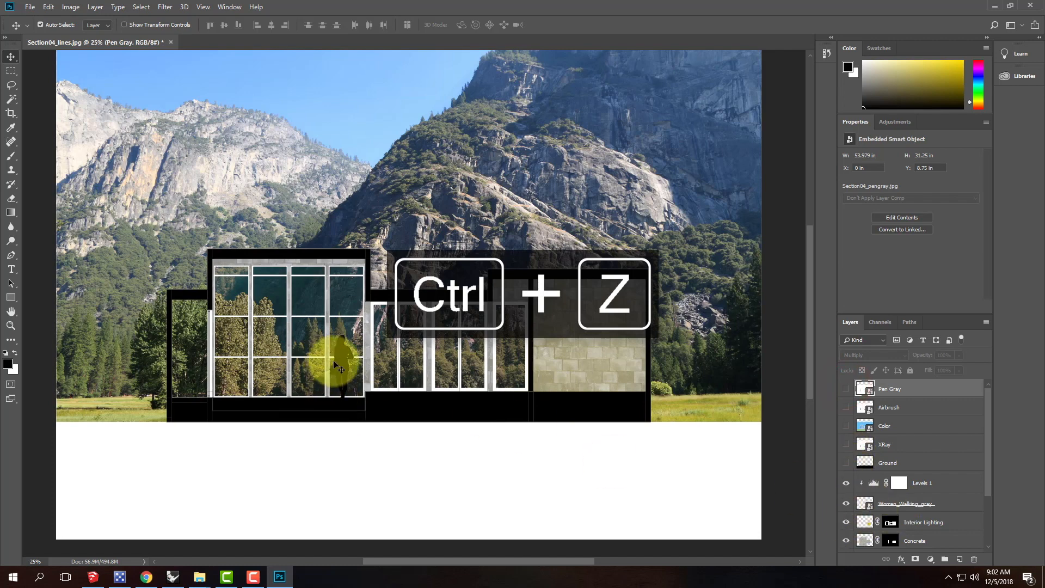
left_click(845, 483)
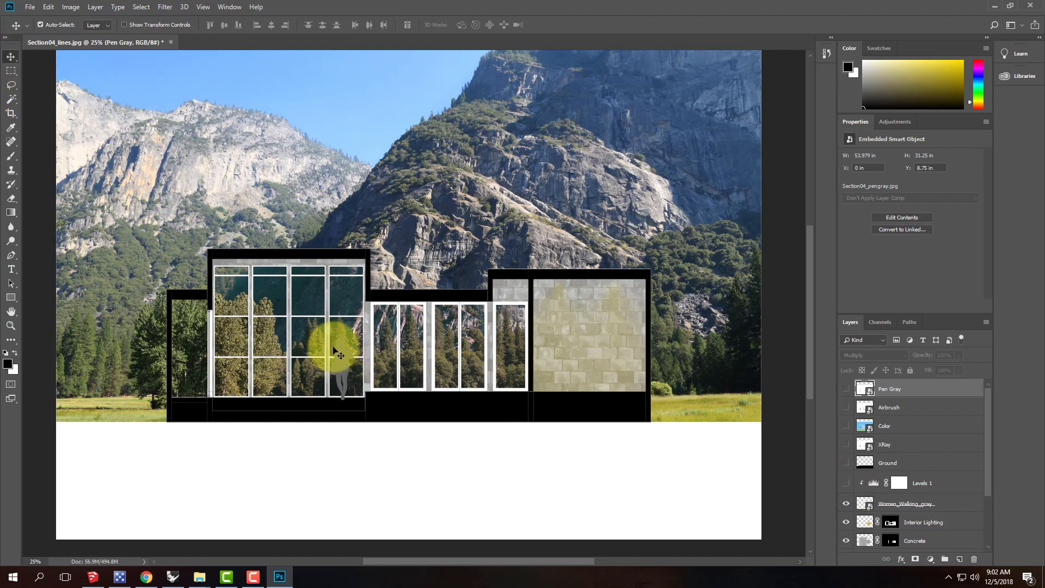
left_click(903, 502)
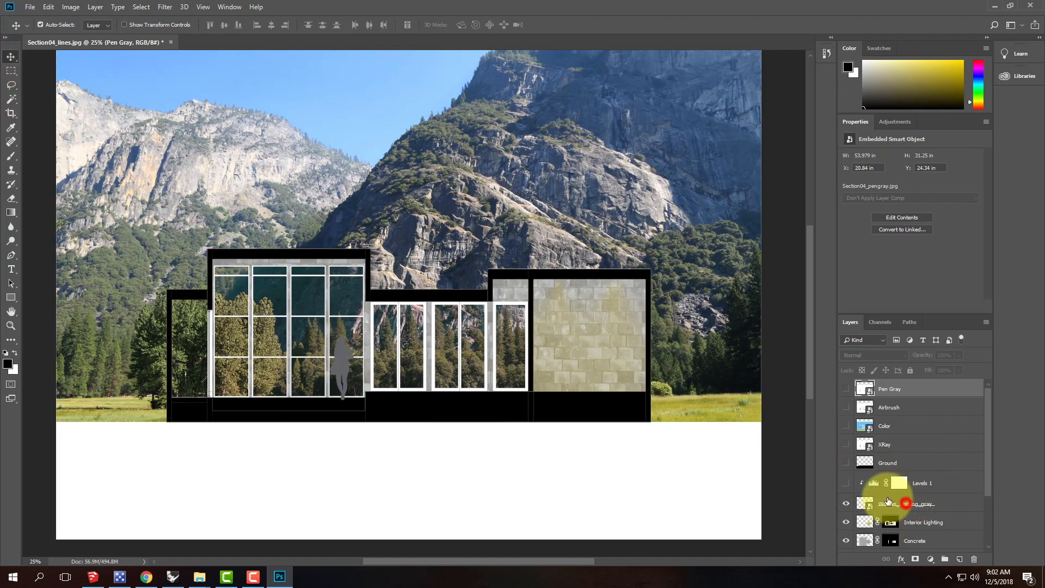
left_click_drag(347, 354, 619, 347)
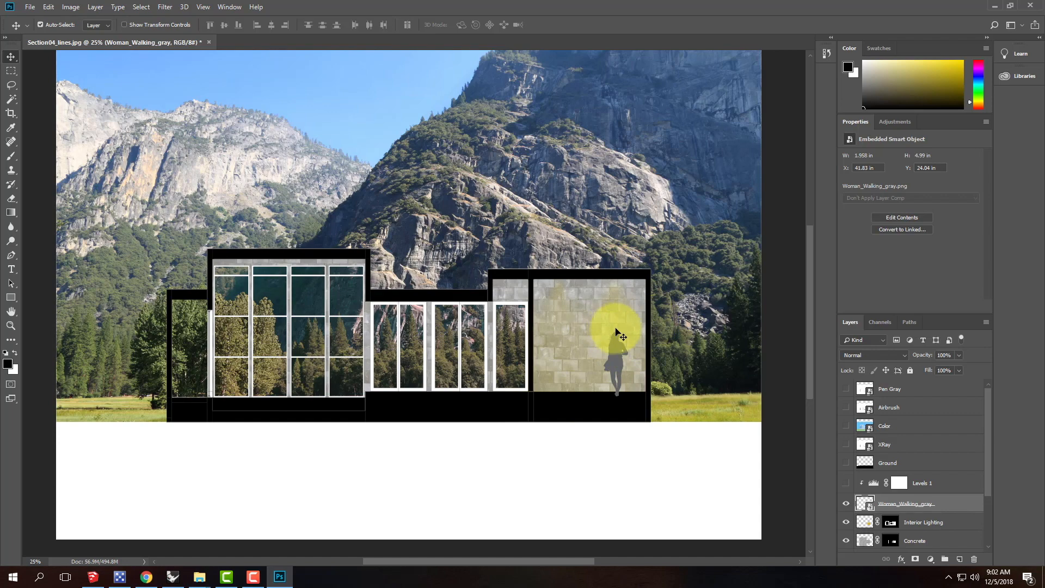
- Flip the walking woman horizontally and nudge her up so her feet meet the concrete room's floor
left_click(48, 6)
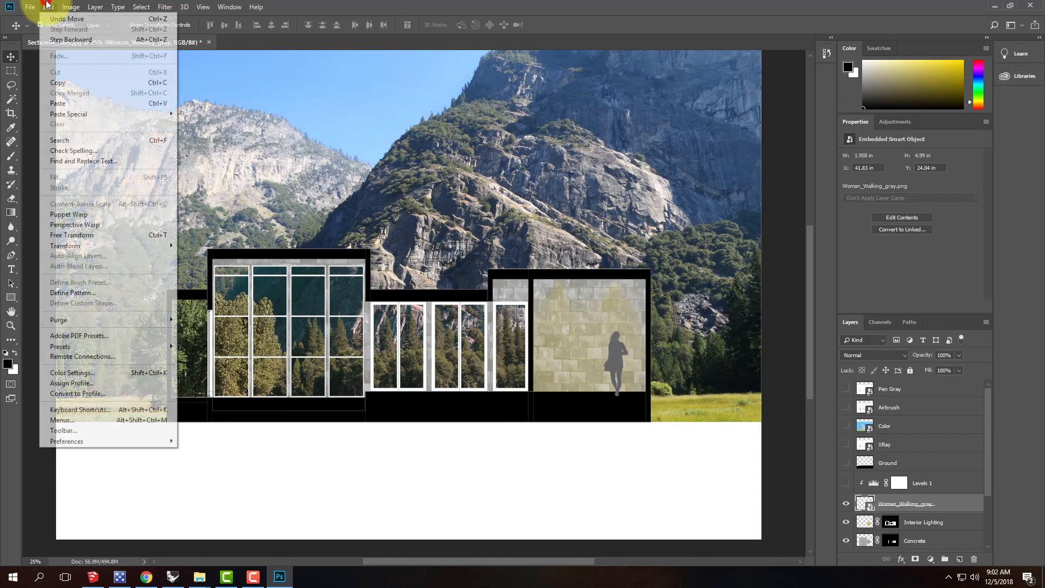
mouse_move(77, 248)
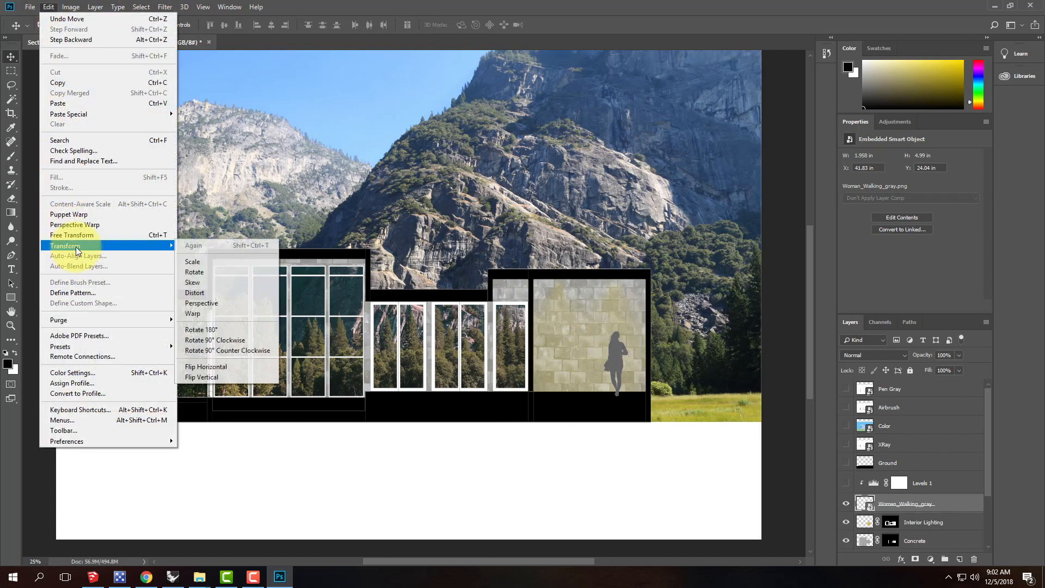
left_click(238, 367)
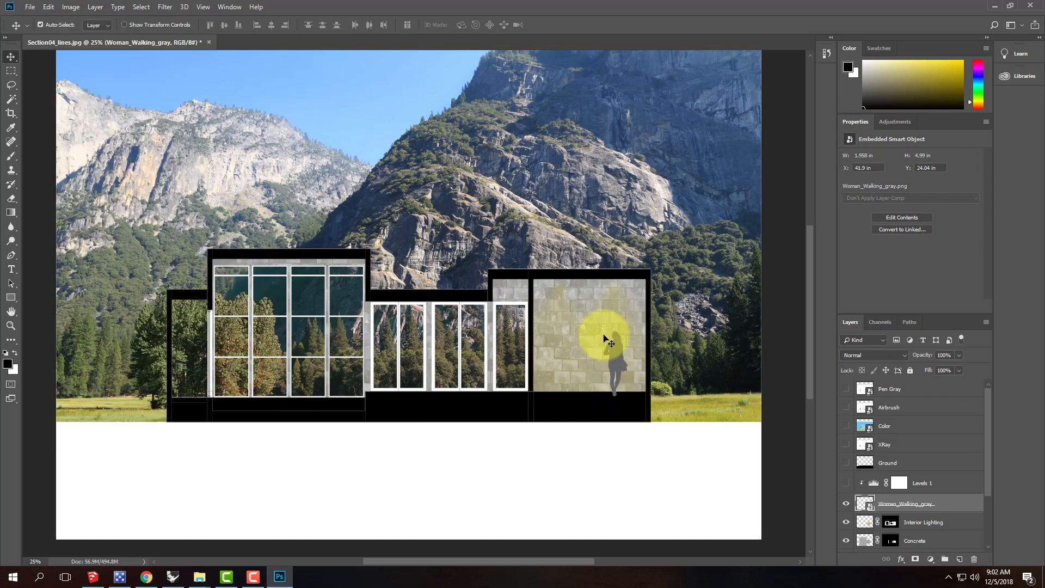
mouse_move(615, 356)
left_mouse_down()
mouse_move(598, 355)
mouse_move(619, 352)
left_mouse_up()
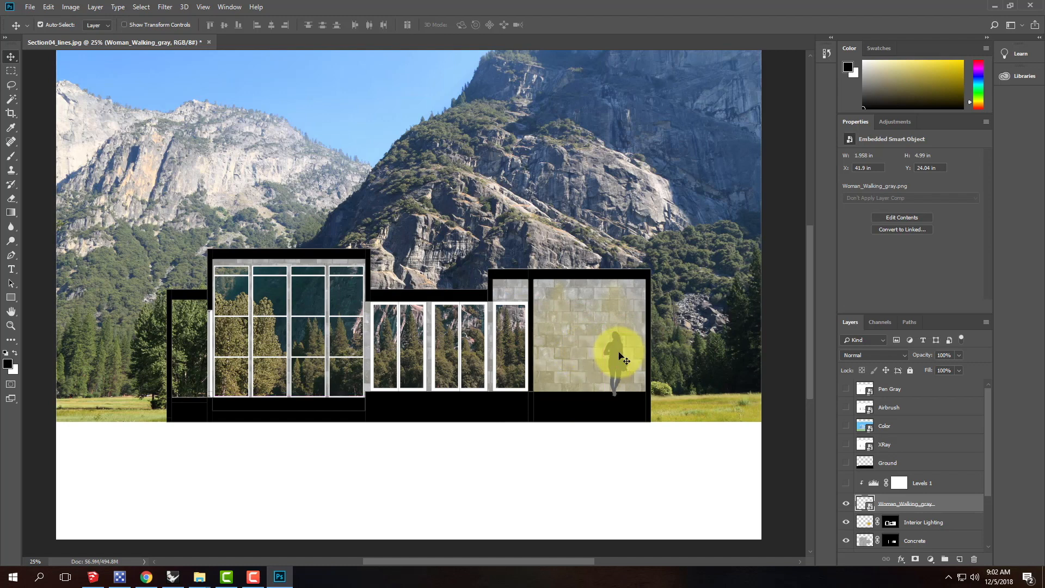
key("Up")
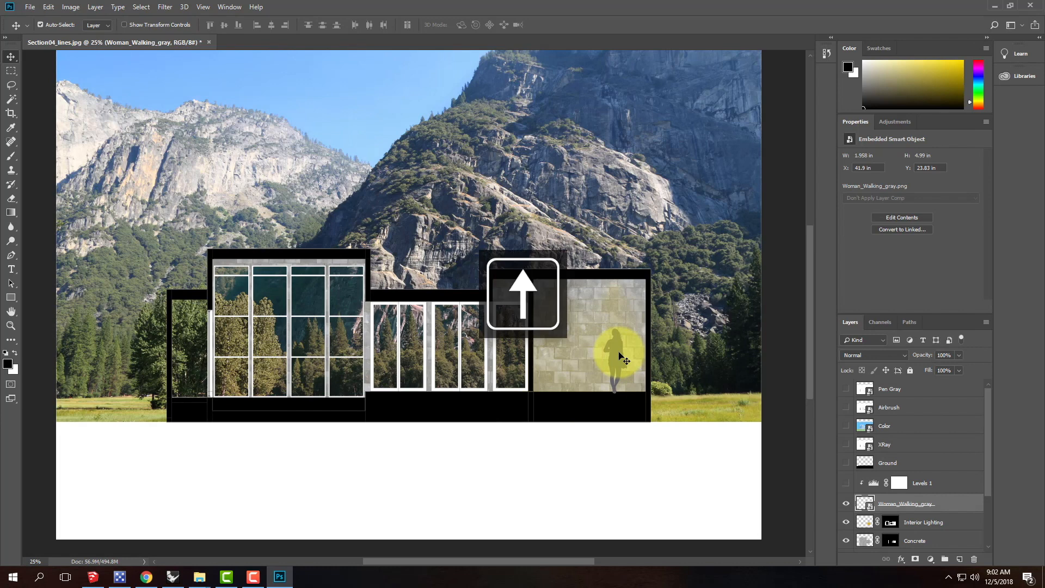
- Scale the woman silhouette down to about 22.4% and make Levels 1 and the layers from Pen Gray to Ground visible again
left_click(846, 484)
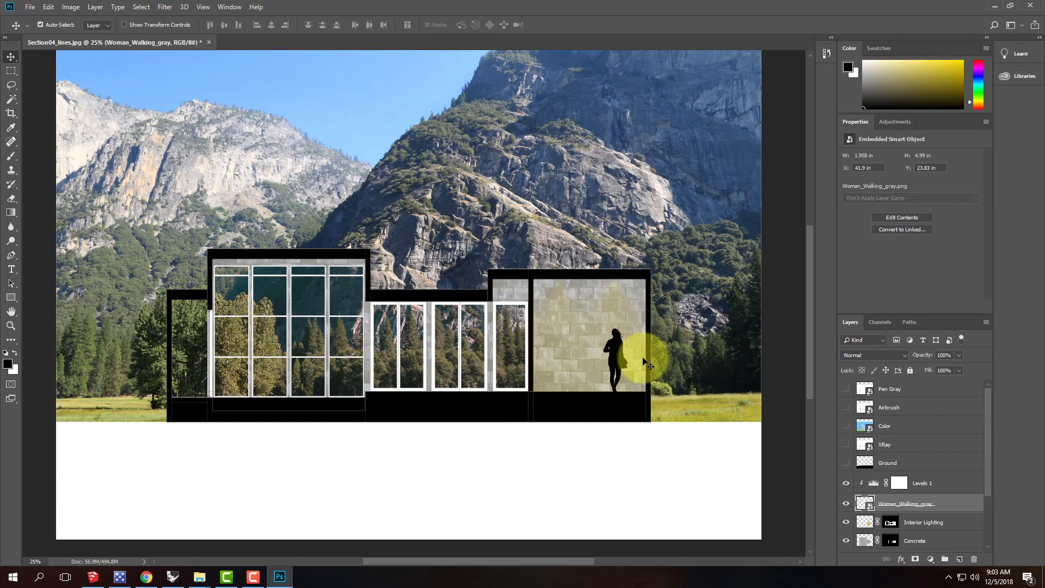
left_click(48, 7)
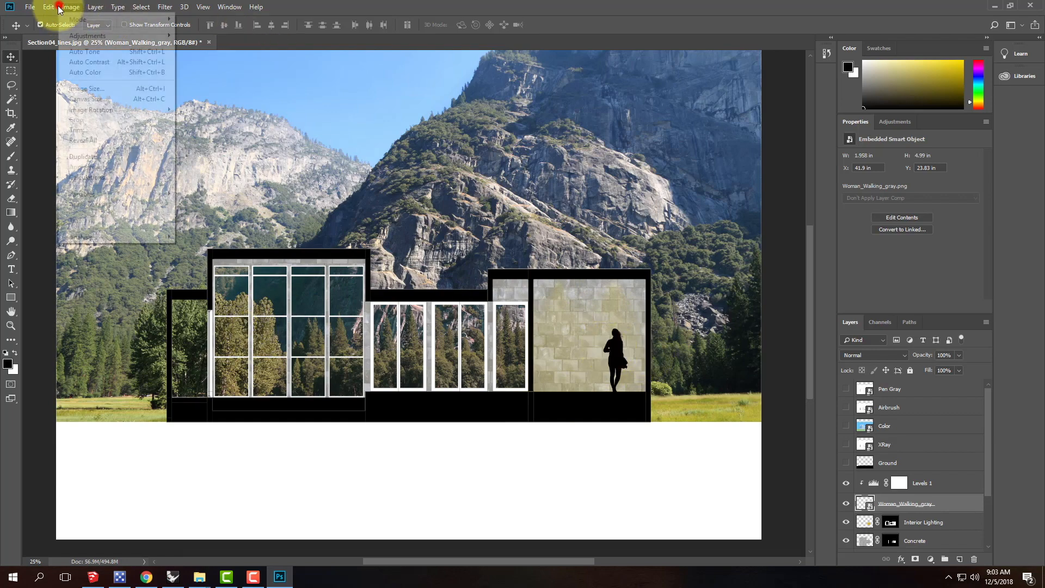
mouse_move(89, 247)
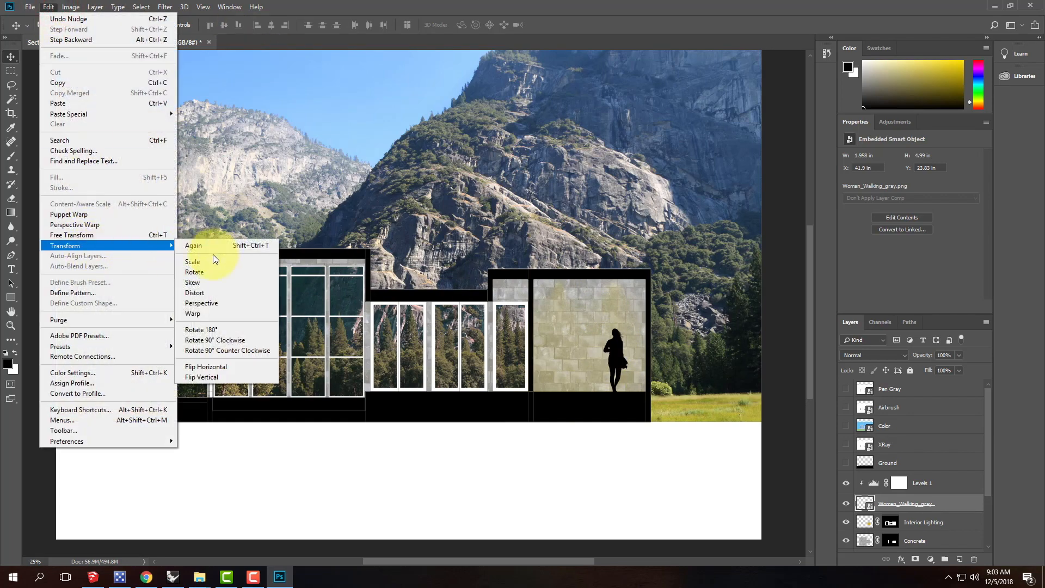
left_click(152, 235)
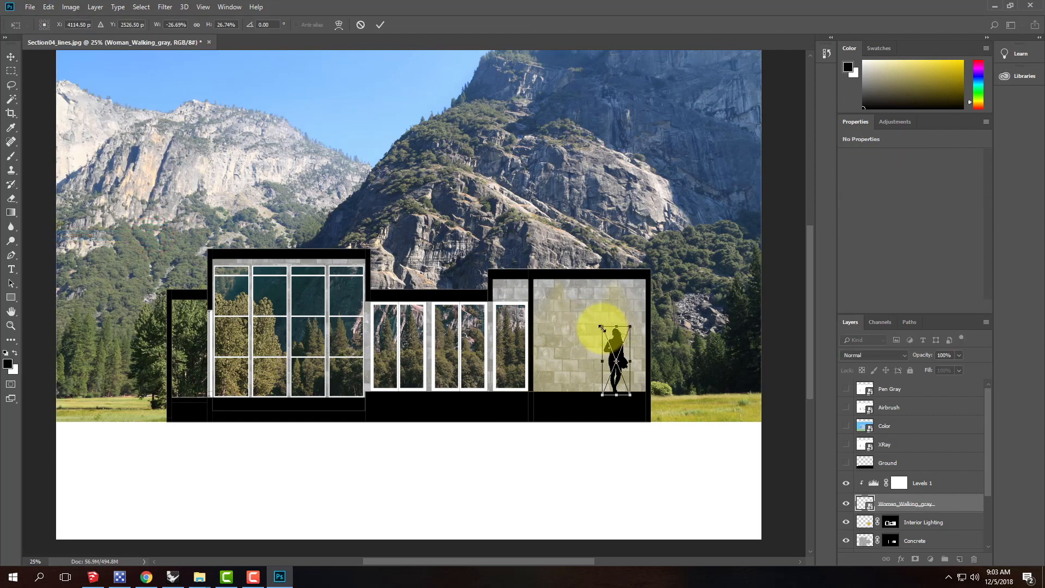
left_click_drag(602, 328, 608, 337)
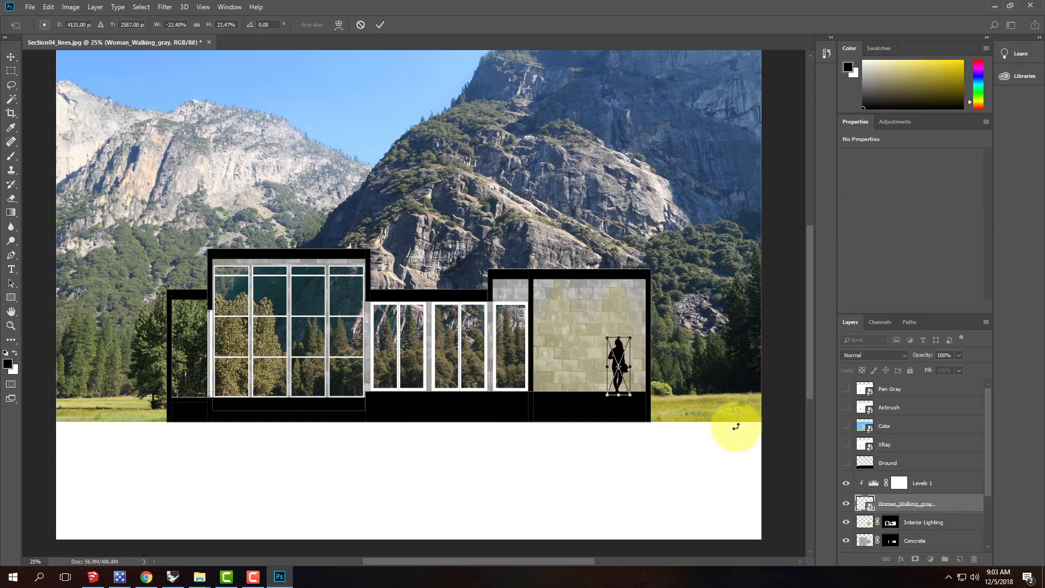
left_click_drag(846, 389, 845, 464)
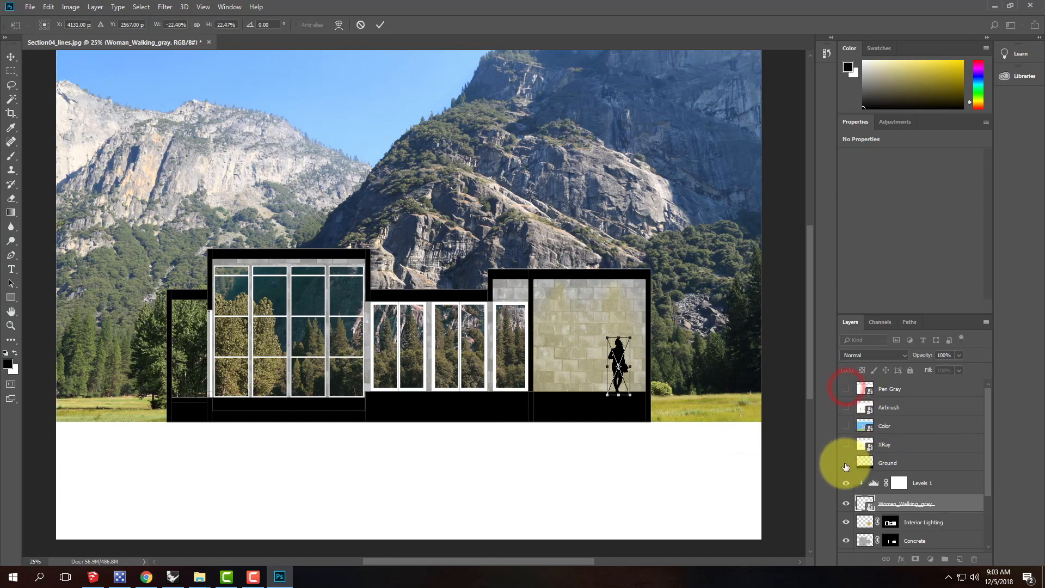
left_click(379, 26)
left_click_drag(846, 389, 853, 498)
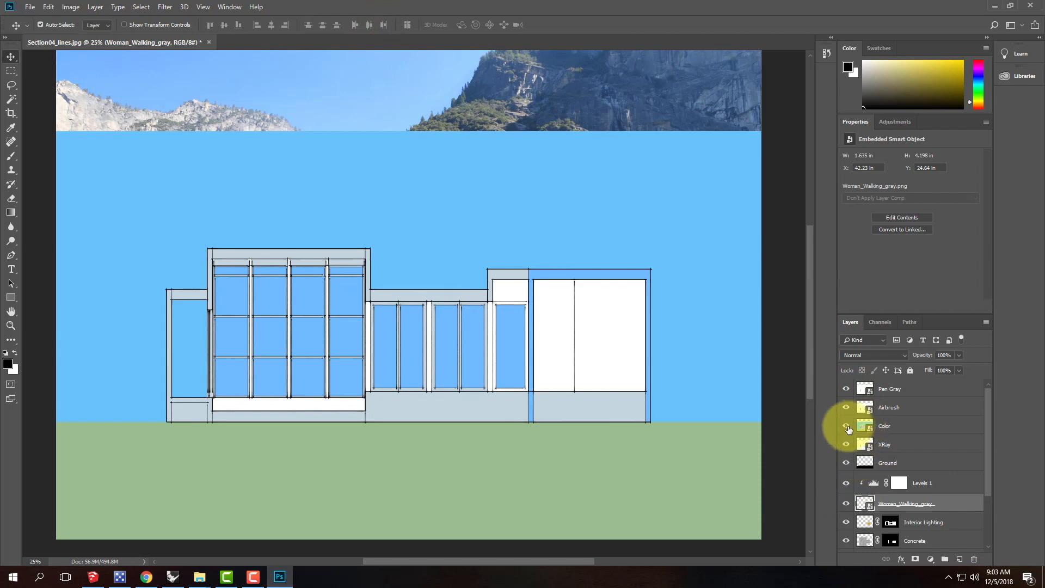
- Hide the Color layer and activate the Background Photo layer's mask
left_click(847, 426)
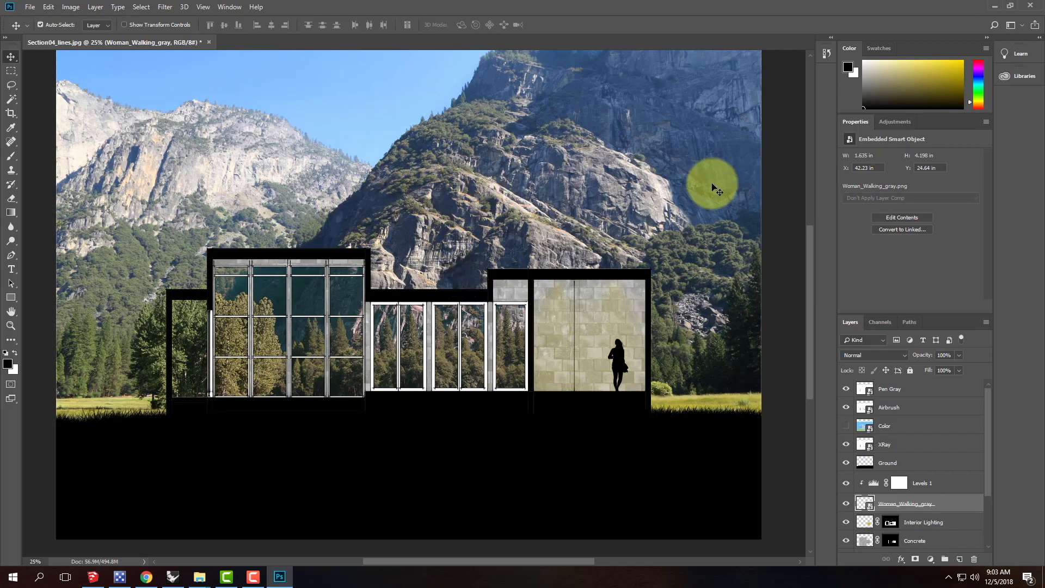
scroll(716, 233, "up", 3)
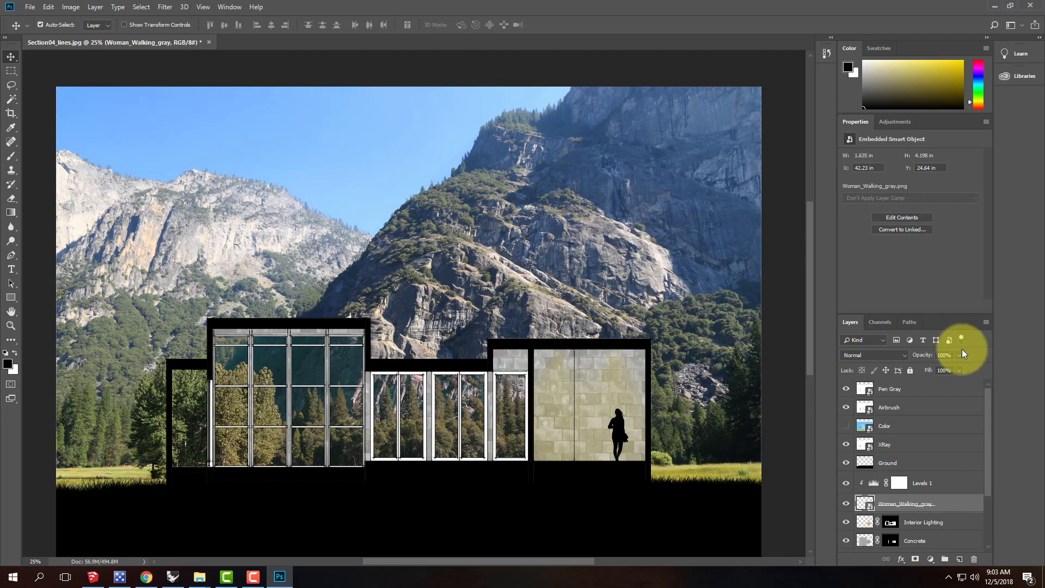
scroll(907, 376, "down", 3)
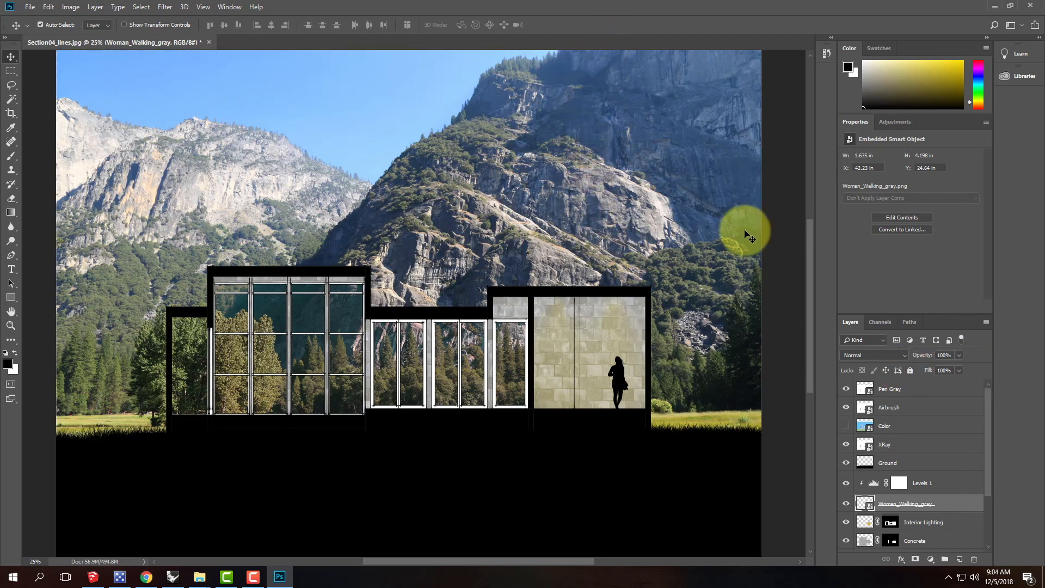
scroll(952, 377, "down", 2)
left_click_drag(992, 440, 997, 503)
left_click(957, 506)
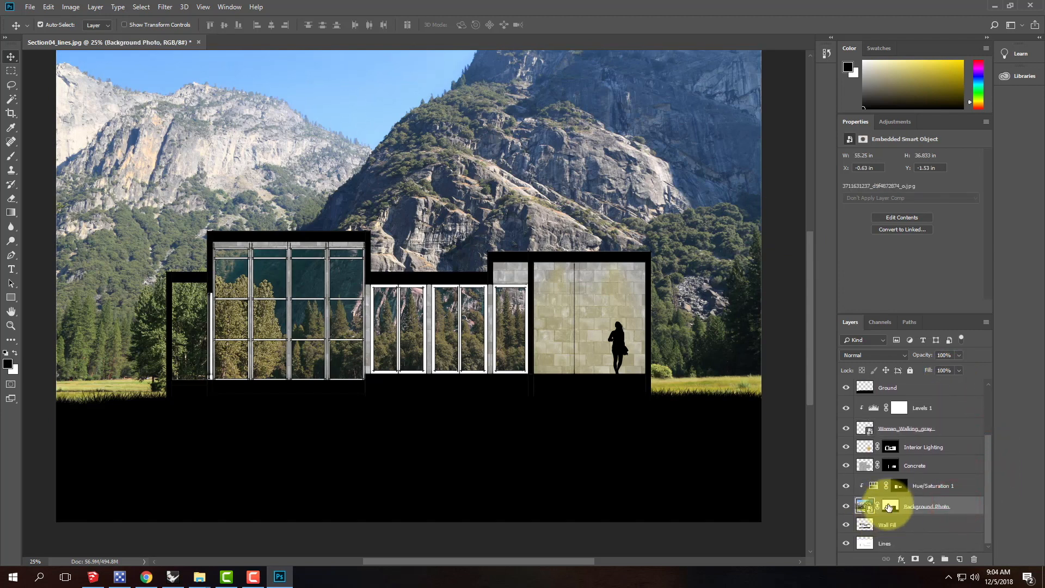
left_click(889, 507)
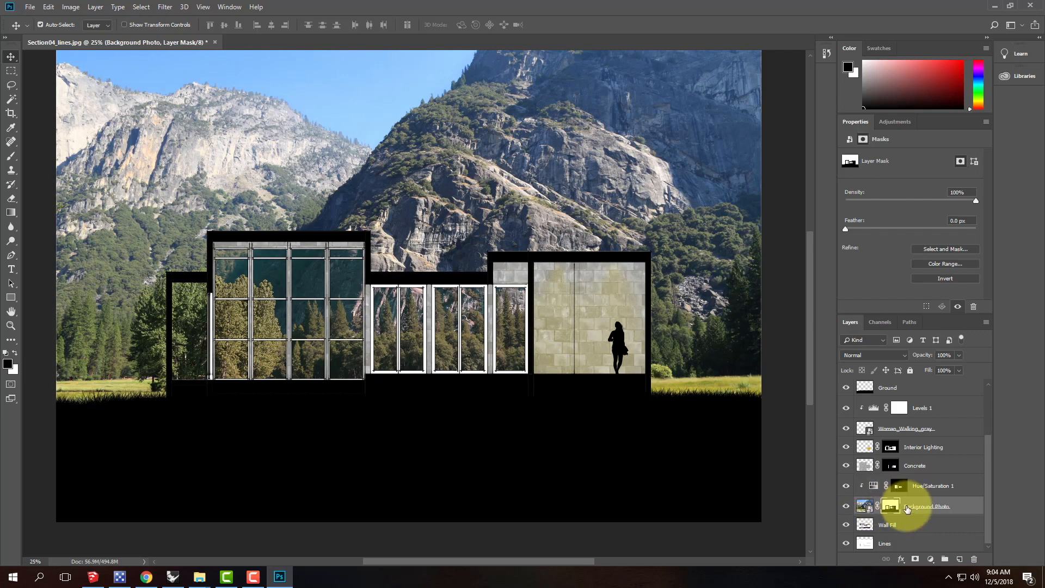
- Show the Color layer and use the Magic Wand on it to select the sky around the building plus the empty strip above
scroll(909, 501, "up", 3)
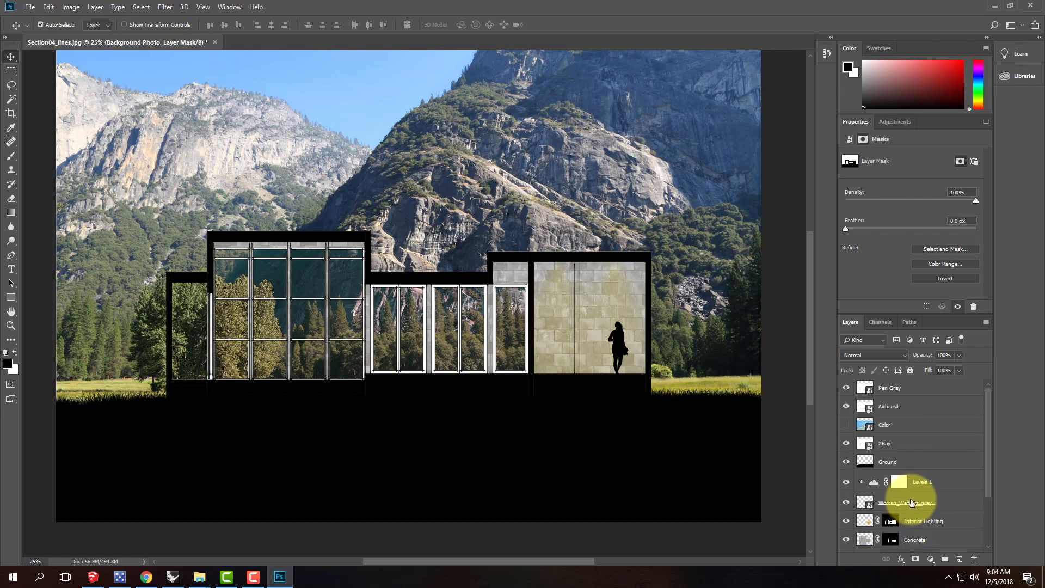
left_click(845, 426)
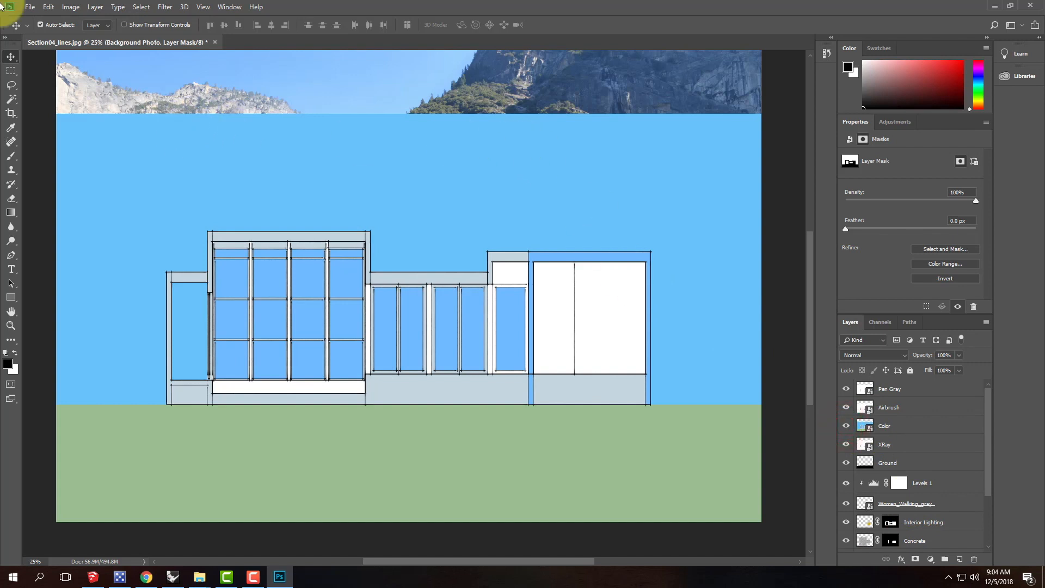
left_click(10, 99)
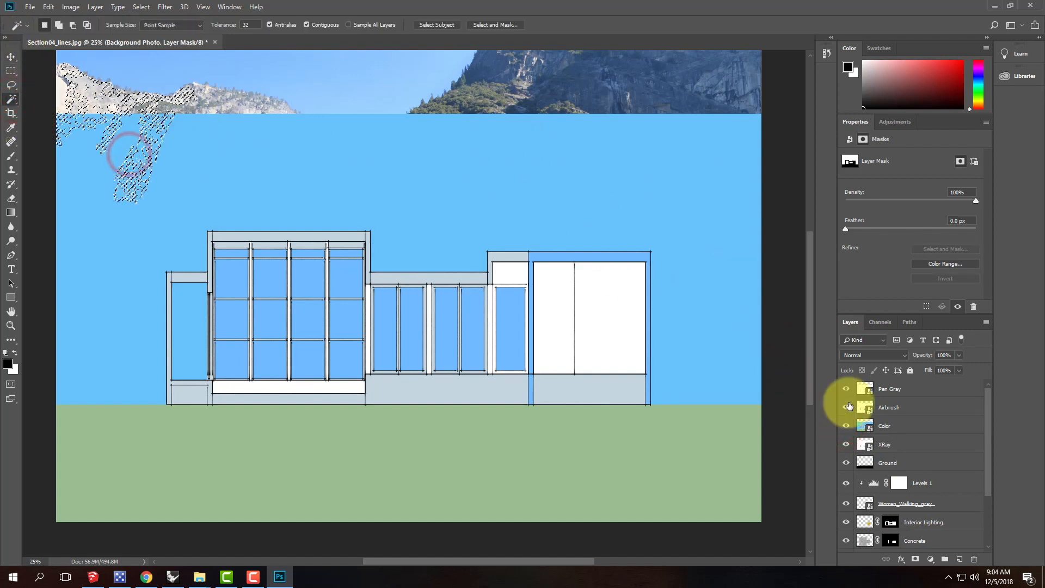
left_click(905, 425)
left_click(671, 205)
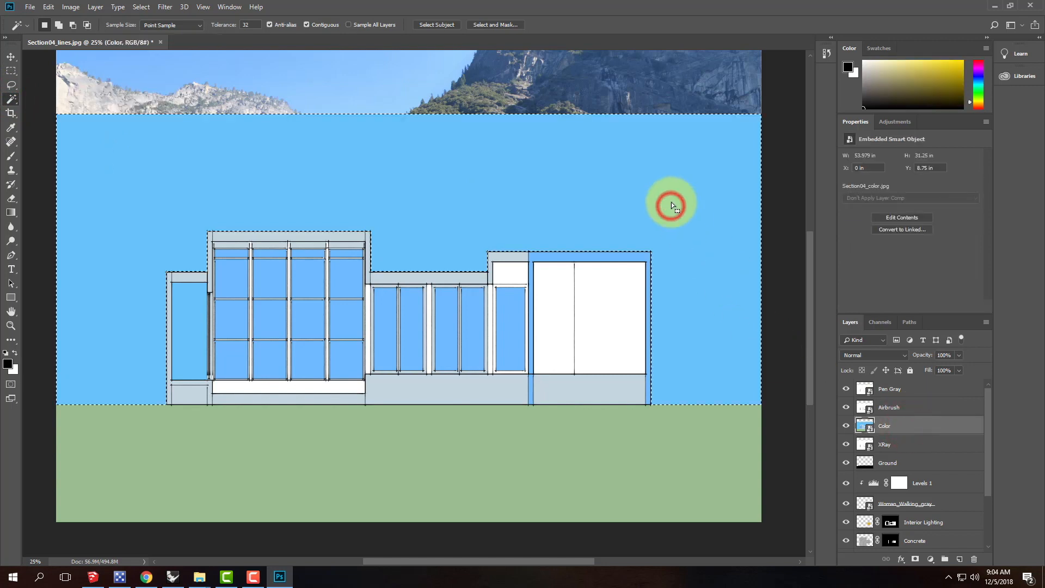
left_click(607, 93, "shift")
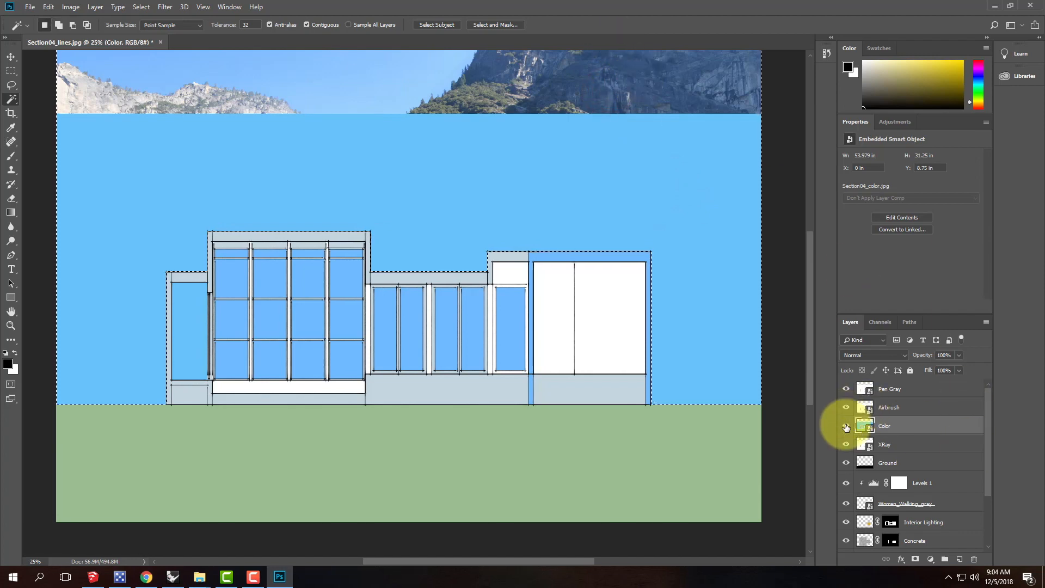
- Hide the Color layer and activate the Background Photo layer's mask with the sky selection still active
left_click(846, 425)
scroll(914, 443, "down", 3)
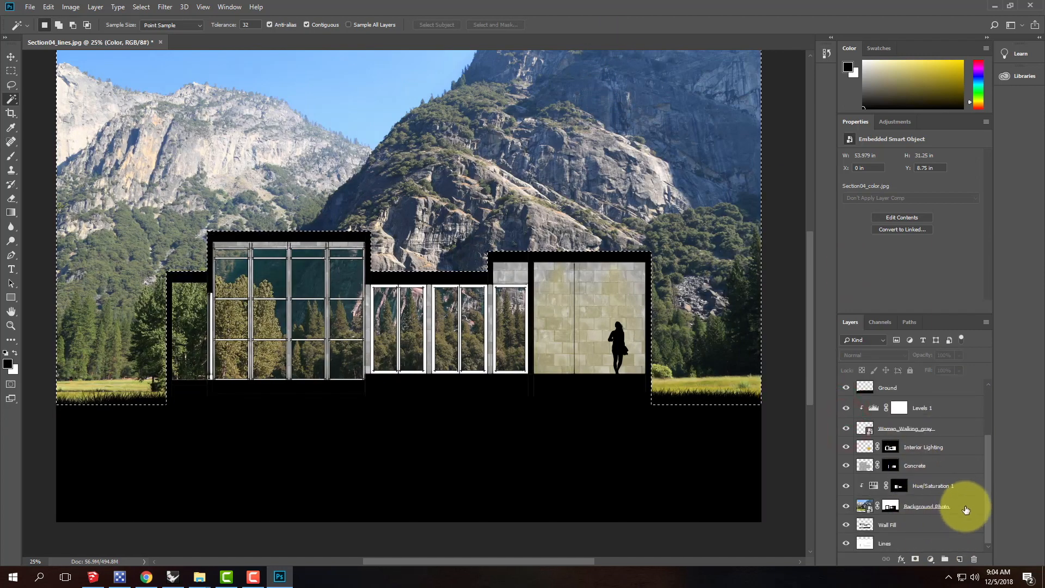
left_click(963, 512)
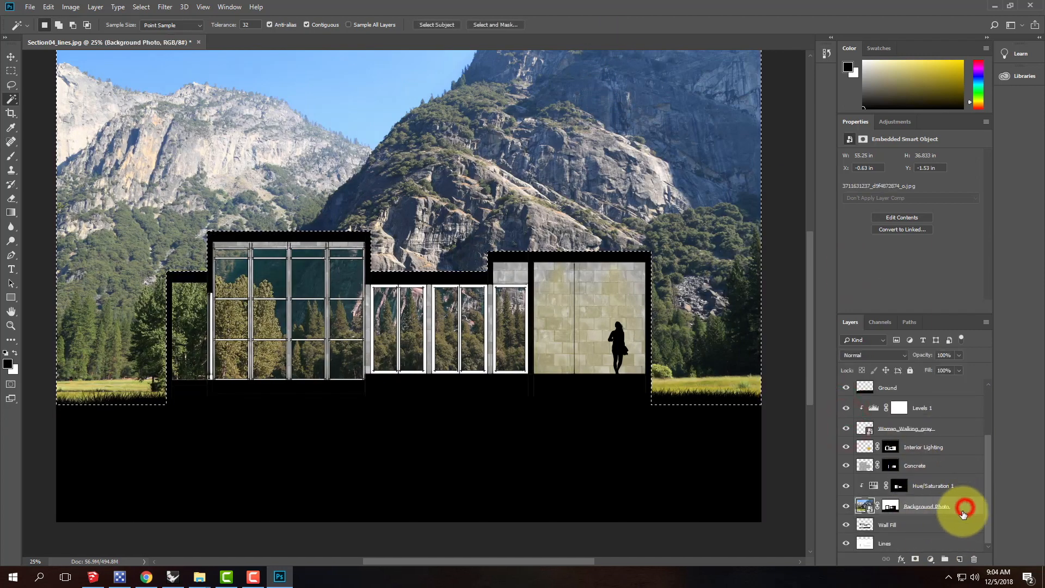
left_click(891, 508)
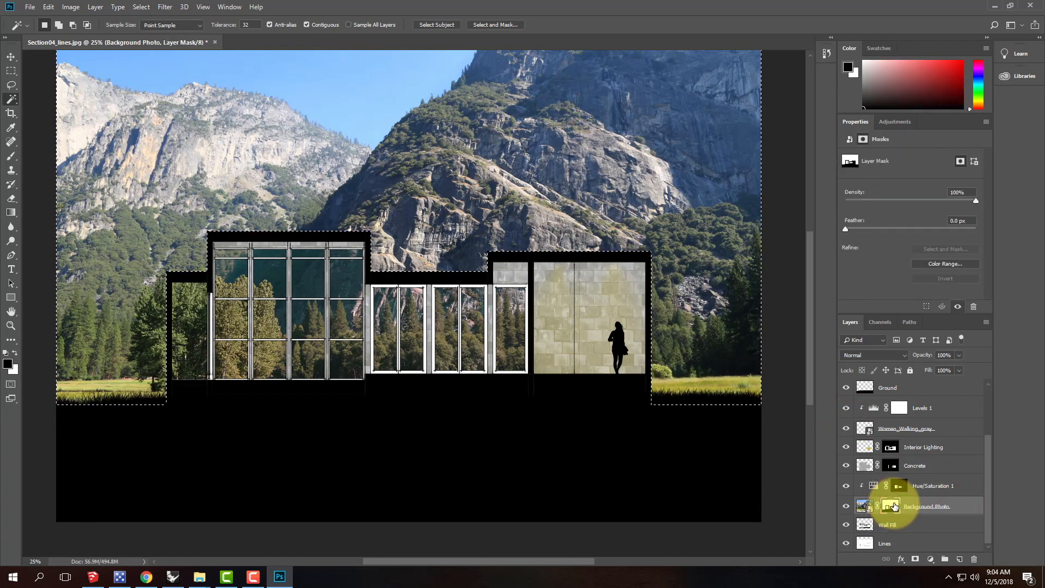
scroll(544, 101, "up", 5)
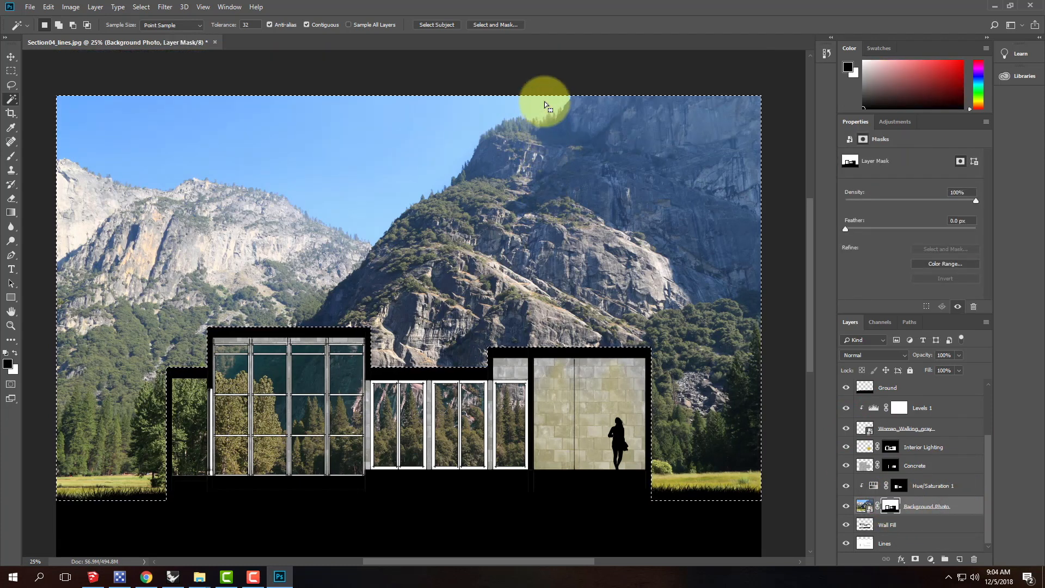
- Fade the top of the background photo with a vertical black-to-white linear gradient on its mask, from the image's upper edge to the mountain slopes
left_click(11, 215)
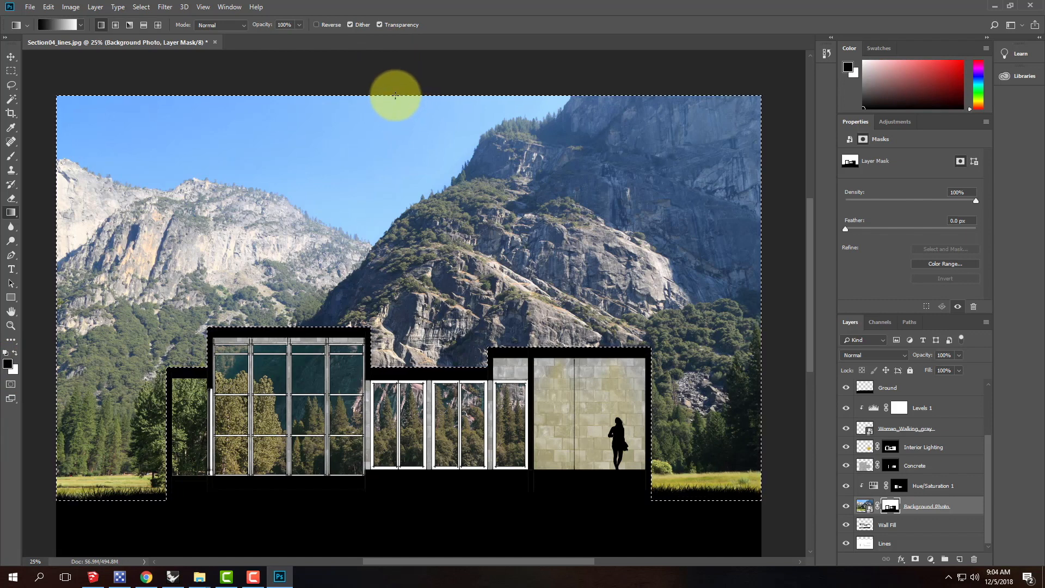
left_click_drag(395, 96, 397, 243)
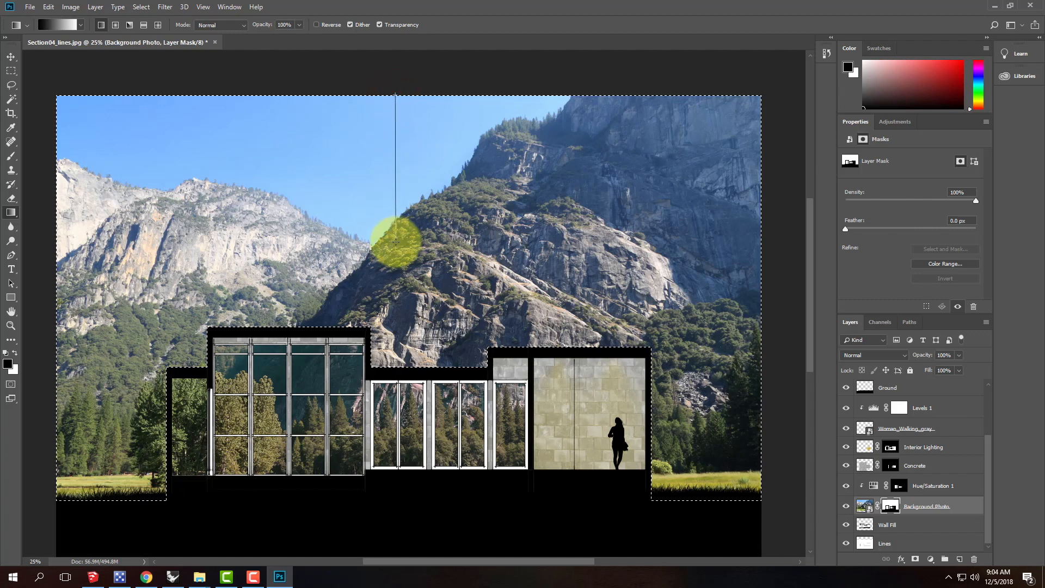
left_click_drag(396, 244, 393, 240)
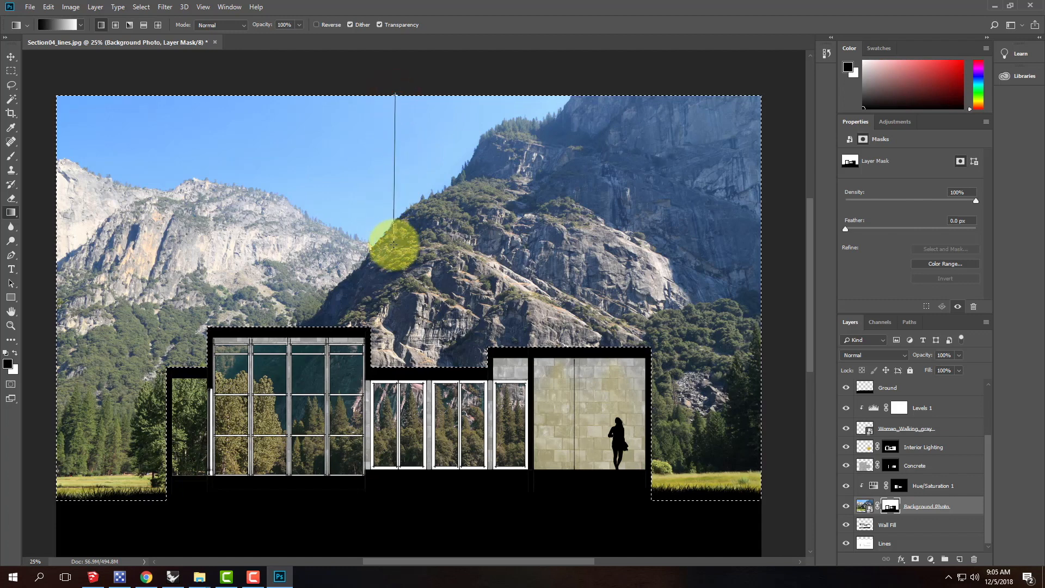
mouse_move(393, 241)
left_mouse_down()
mouse_move(401, 226)
mouse_move(406, 234)
left_mouse_up()
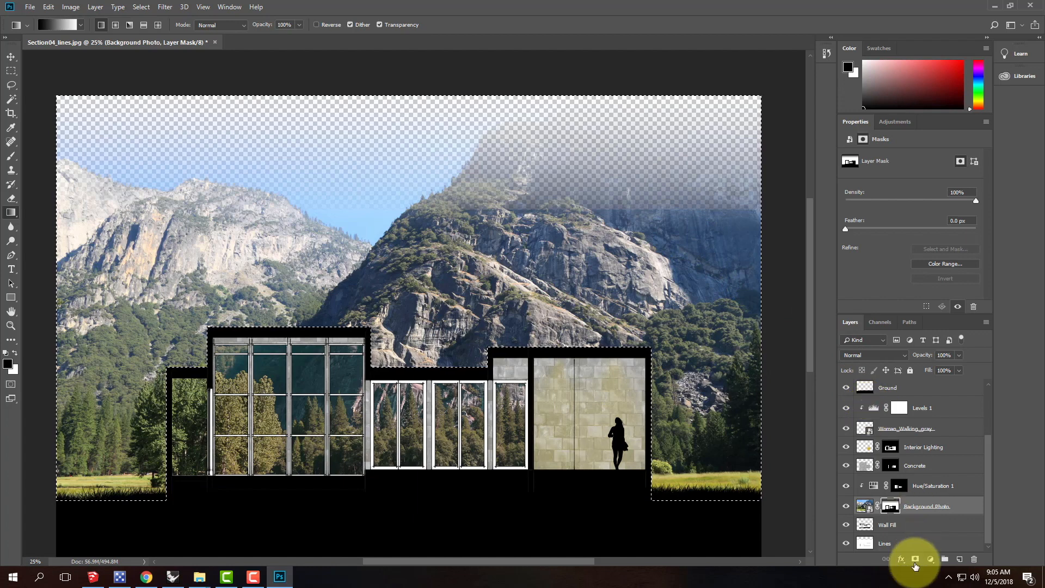
- Select the Lines layer and hide every layer above it, from Wall Fill upward
left_click(906, 542)
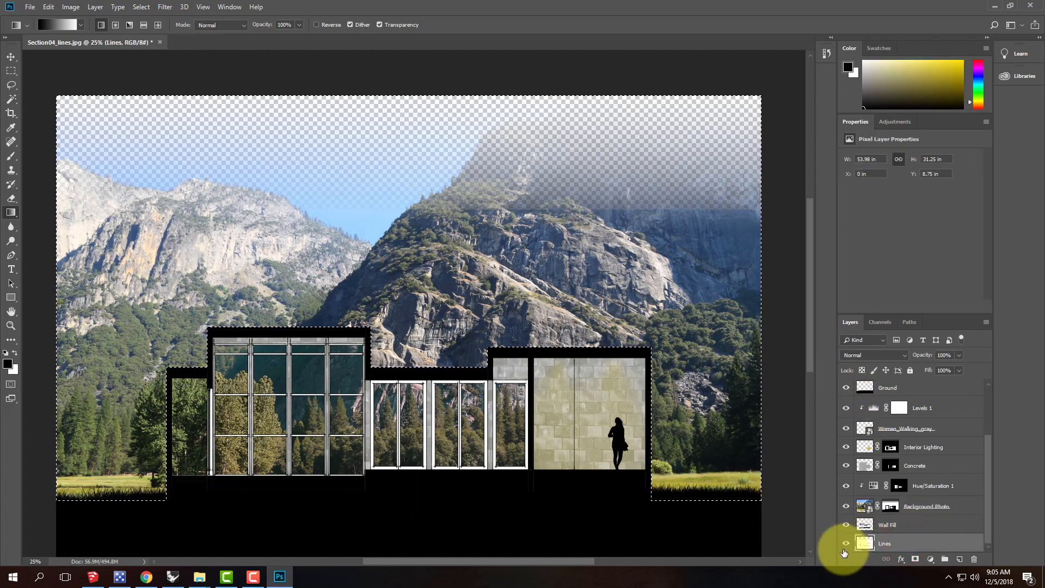
left_click(846, 524)
left_click_drag(846, 515, 834, 379)
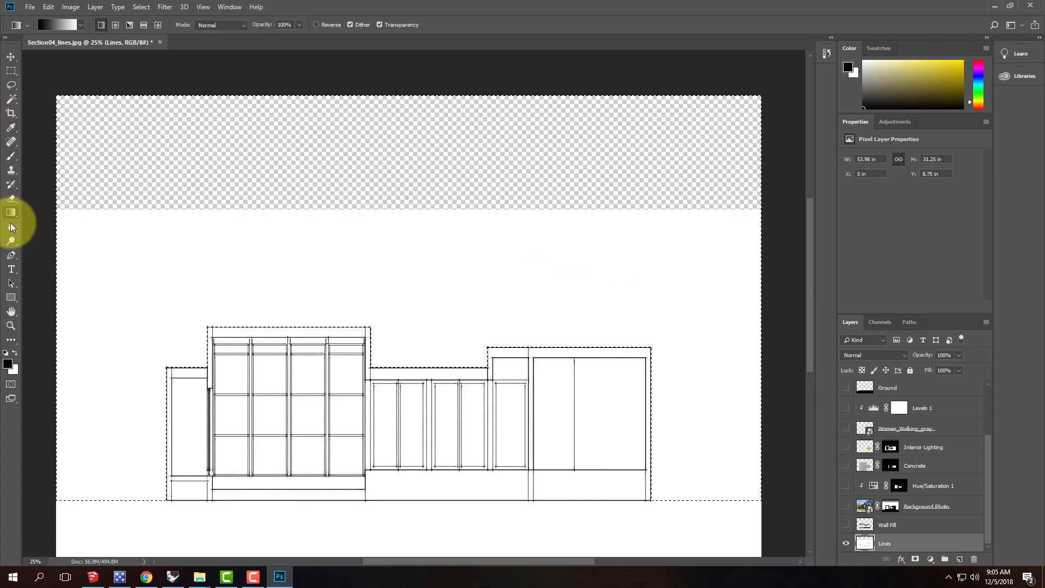
- Paint the transparent strip at the top of the Lines layer white with the Brush tool
left_click(10, 157)
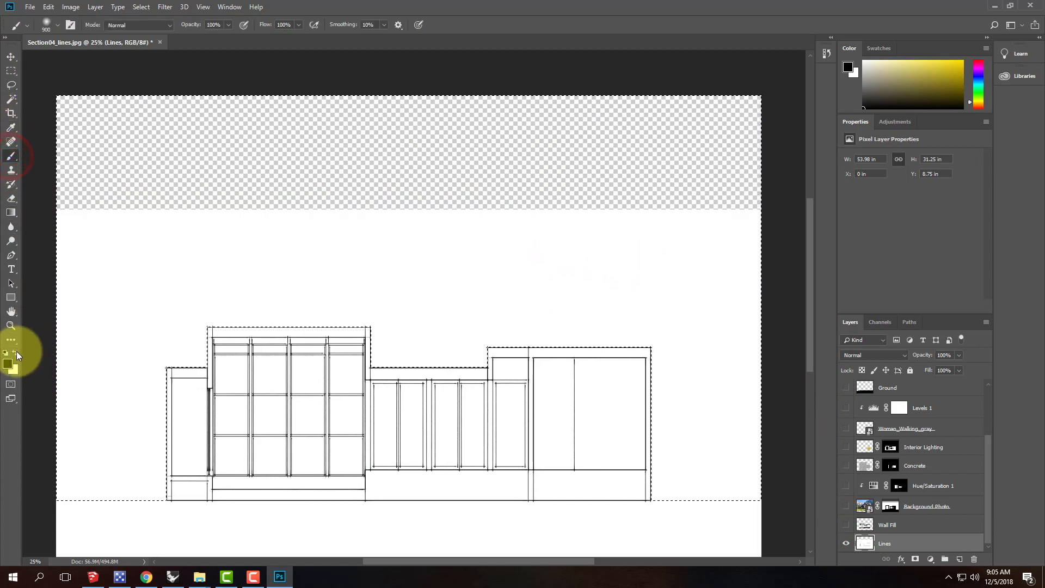
left_click(15, 352)
left_click(96, 199)
mouse_move(185, 122)
left_mouse_down()
mouse_move(3, 140)
mouse_move(89, 207)
mouse_move(347, 260)
mouse_move(727, 164)
mouse_move(905, 175)
mouse_move(327, 87)
left_mouse_up()
left_click_drag(41, 242, 754, 93)
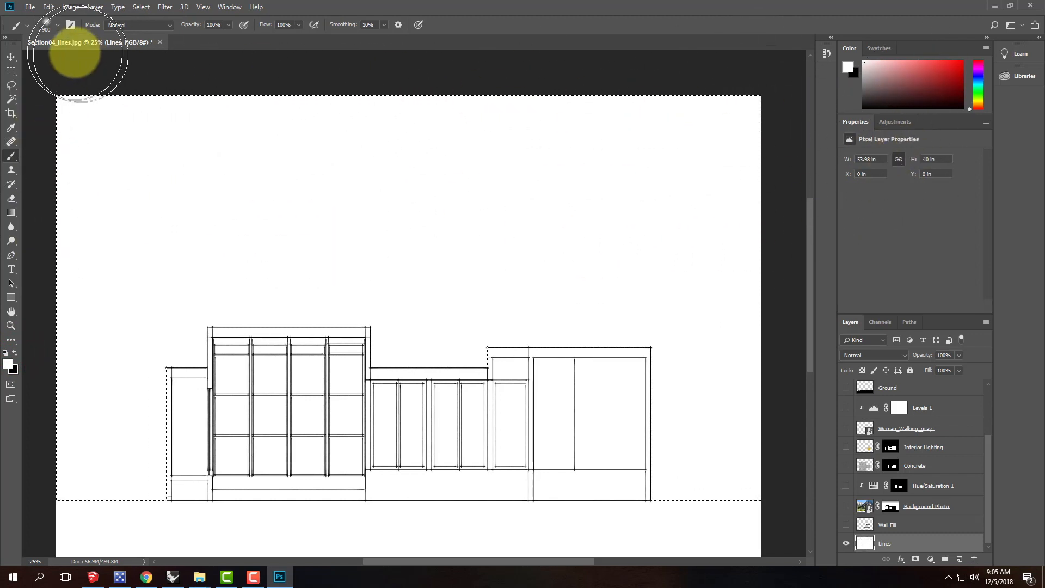
- Make all the layers above Lines visible again, leaving only the Color layer hidden
left_click(11, 70)
left_click(845, 506)
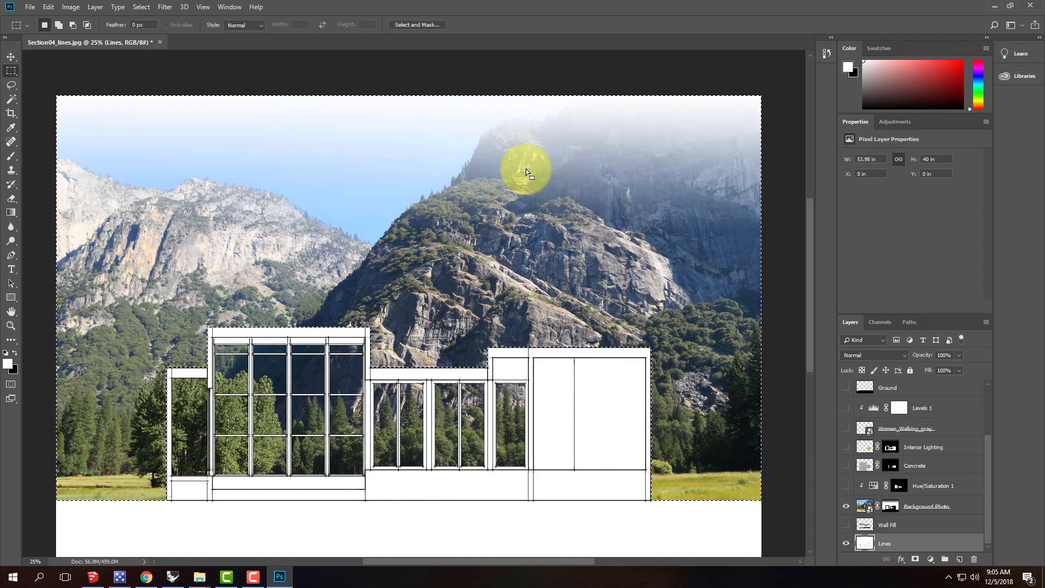
scroll(858, 518, "up", 4)
left_click_drag(843, 429, 856, 510)
left_click(846, 485)
left_click(843, 522)
scroll(879, 460, "up", 3)
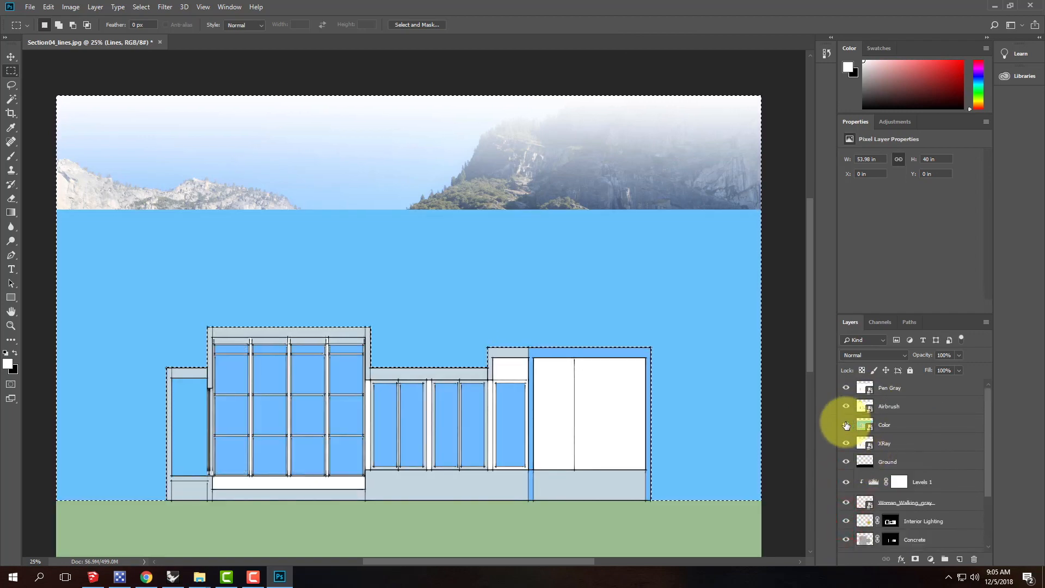
left_click(845, 425)
- Clear the sky selection with the Rectangular Marquee tool
key("ctrl+0")
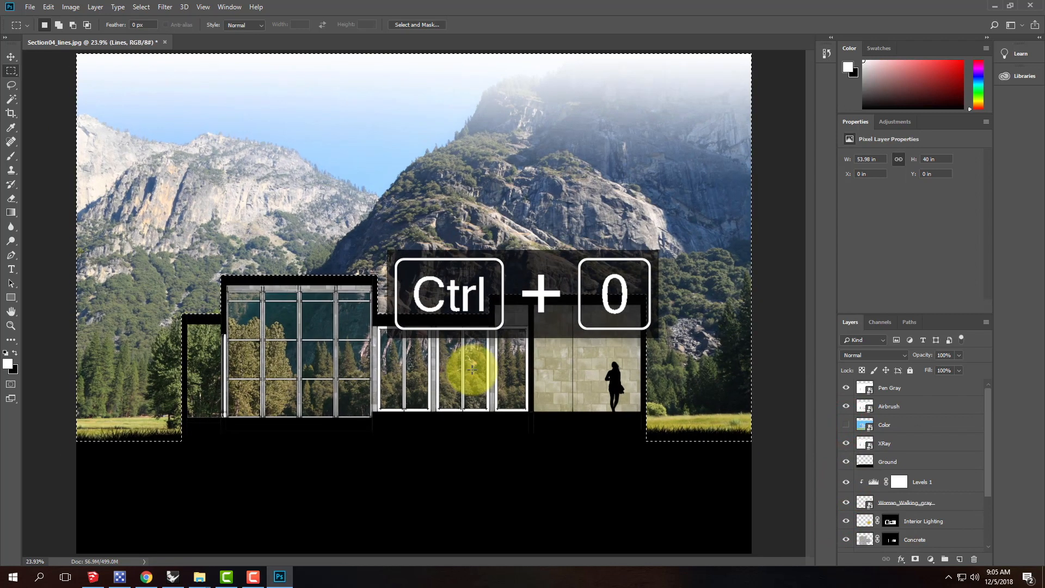
left_click(12, 75)
left_click(37, 99)
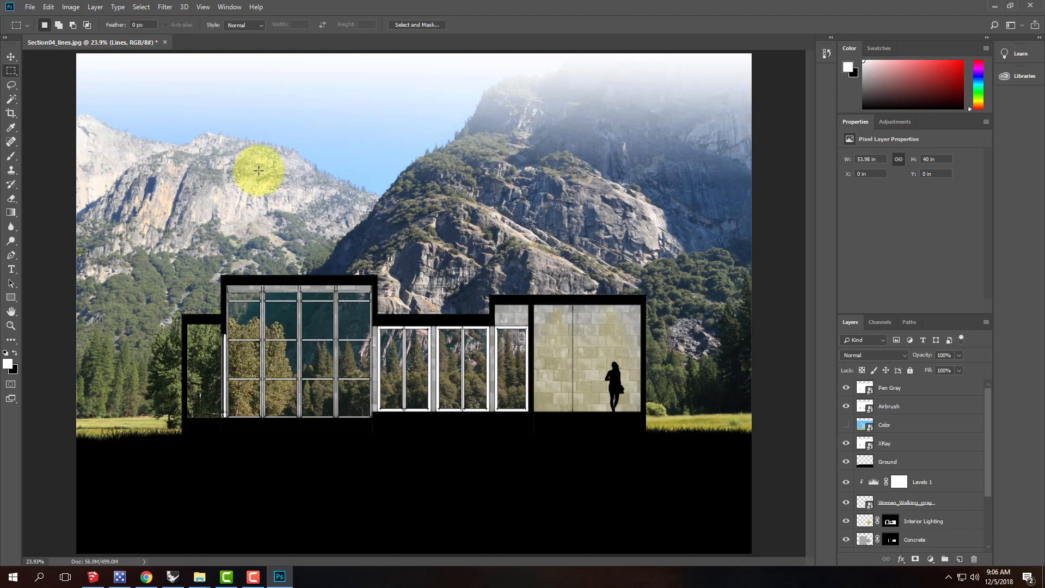
- Toggle the Wall Fill, Background Photo and Ground layers off and on to check what each contributes to the section
scroll(893, 443, "down", 4)
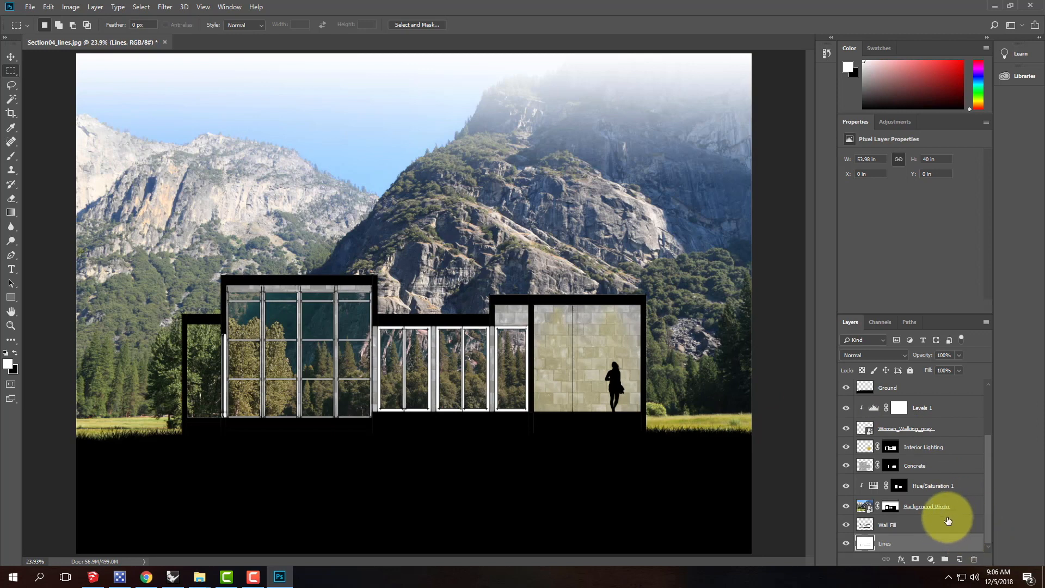
left_click(925, 525)
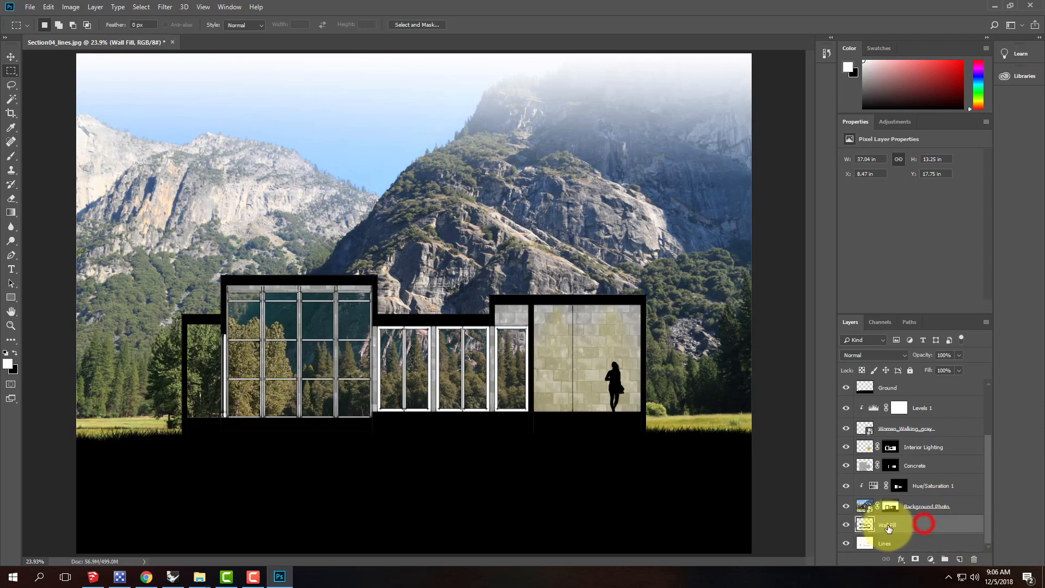
left_click(971, 511)
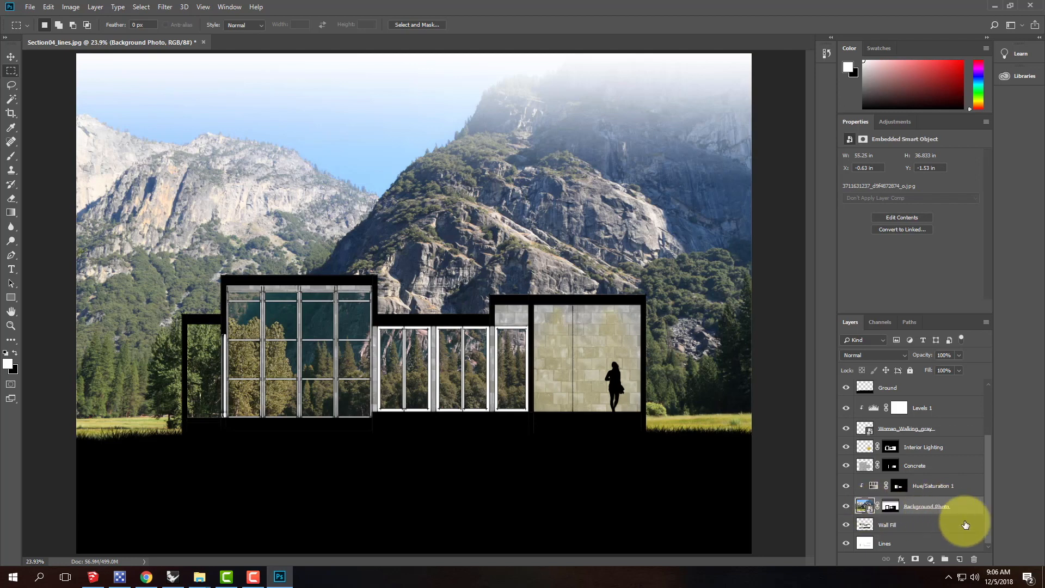
left_click(900, 525)
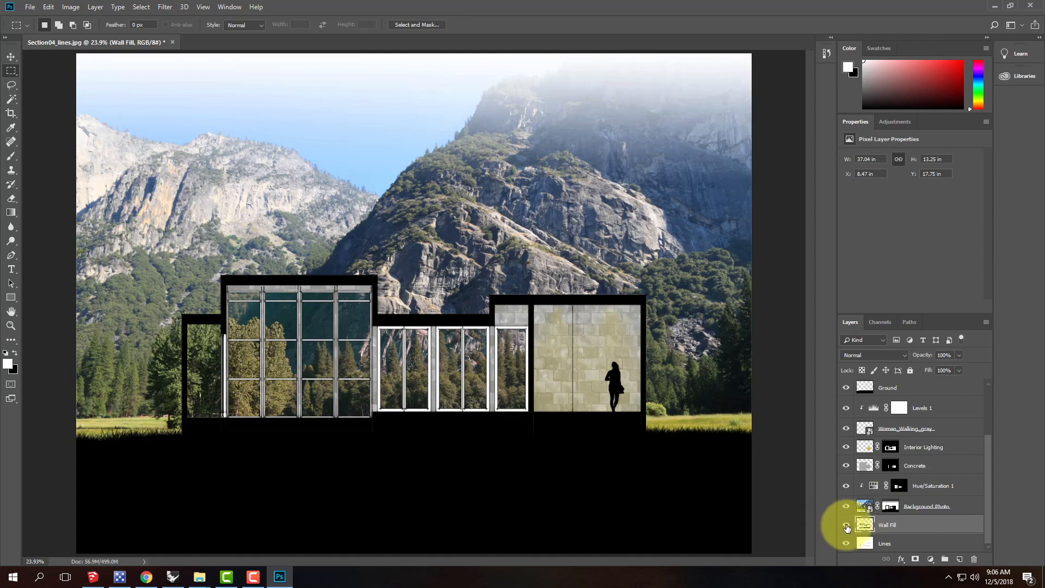
left_click(846, 526)
left_click(846, 525)
left_click(847, 508)
left_click(846, 508)
scroll(859, 446, "up", 2)
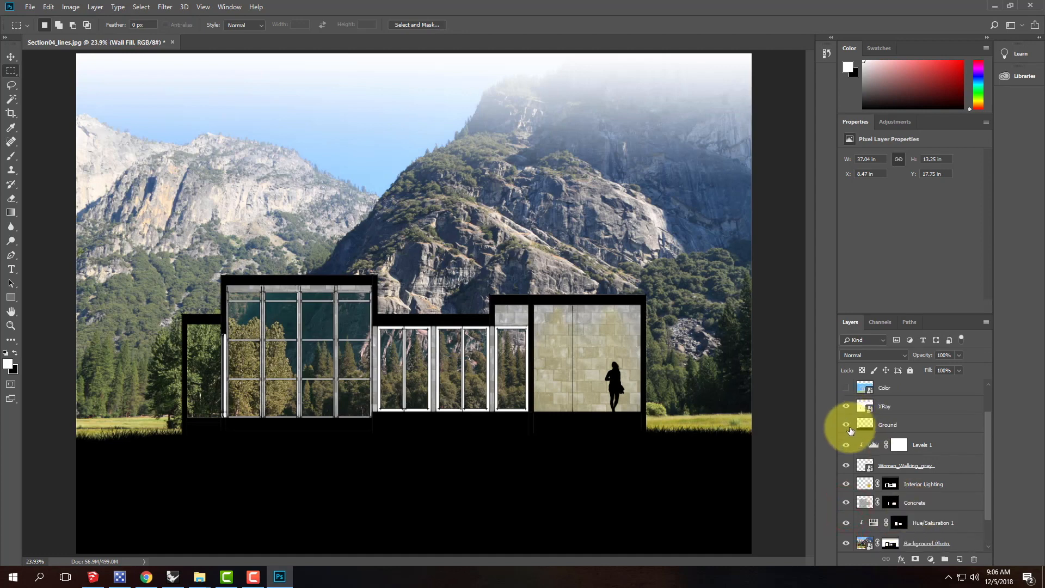
left_click(846, 426)
left_click(846, 426)
scroll(854, 511, "down", 2)
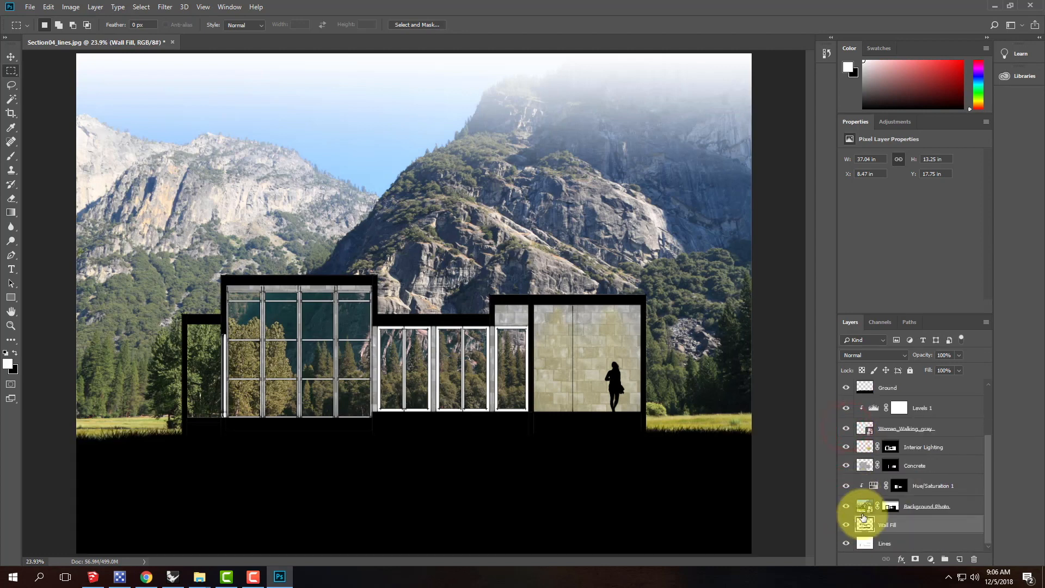
- Add a Levels adjustment layer directly above Wall Fill and clip it to that layer
left_click(914, 524)
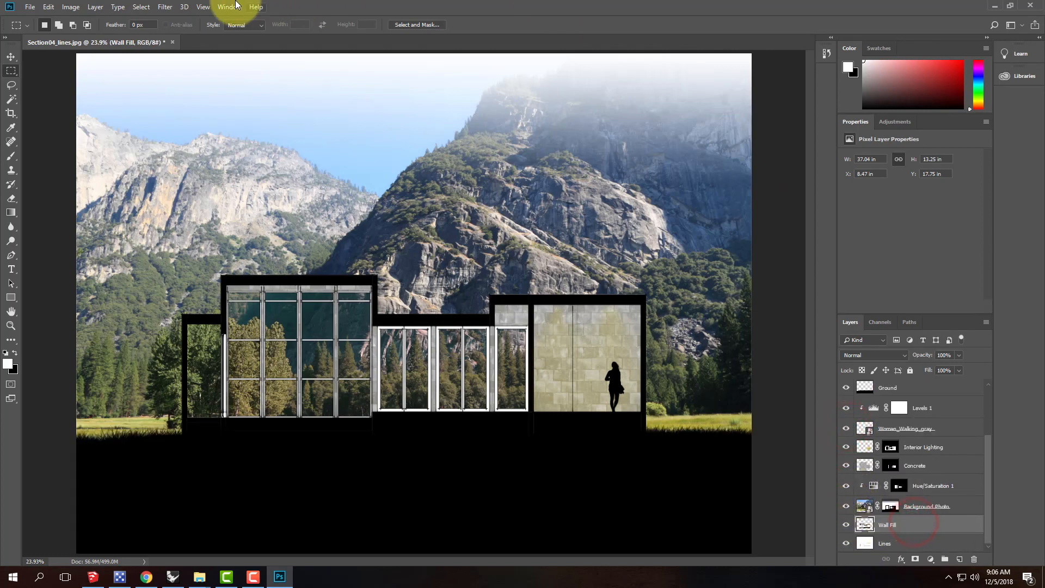
left_click(71, 7)
mouse_move(118, 7)
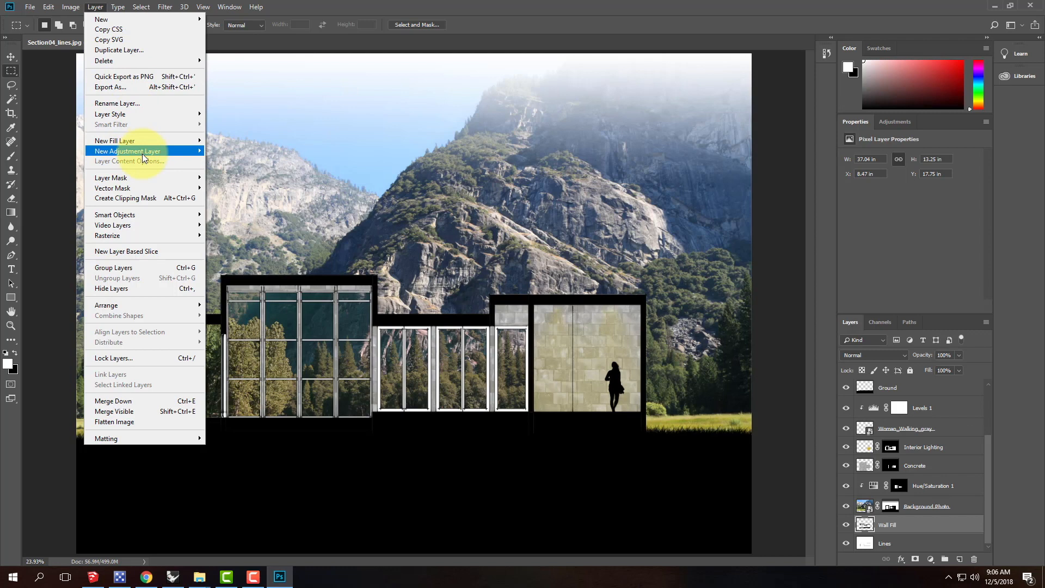
mouse_move(142, 153)
left_click(252, 158)
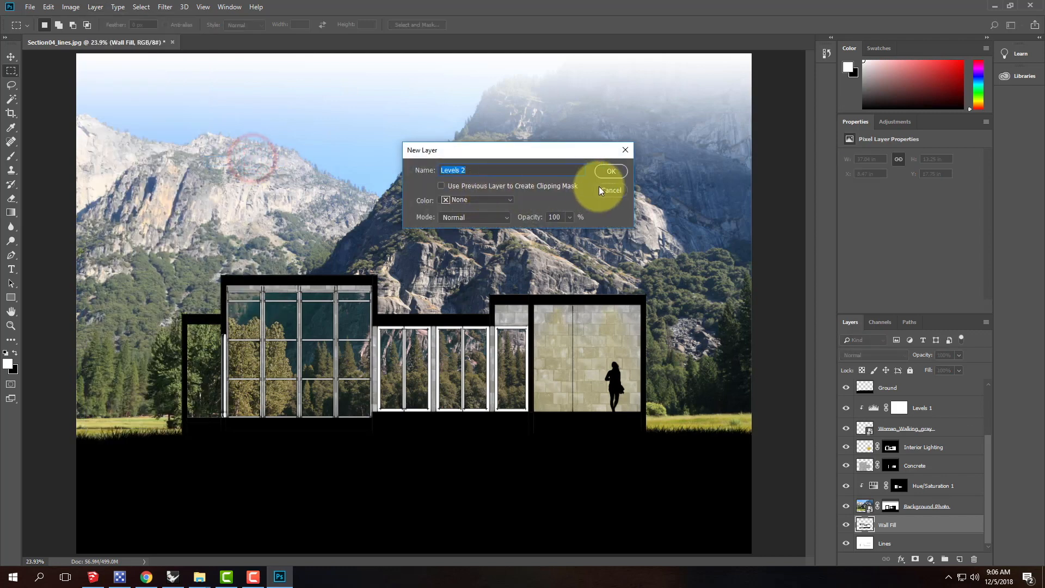
left_click(613, 169)
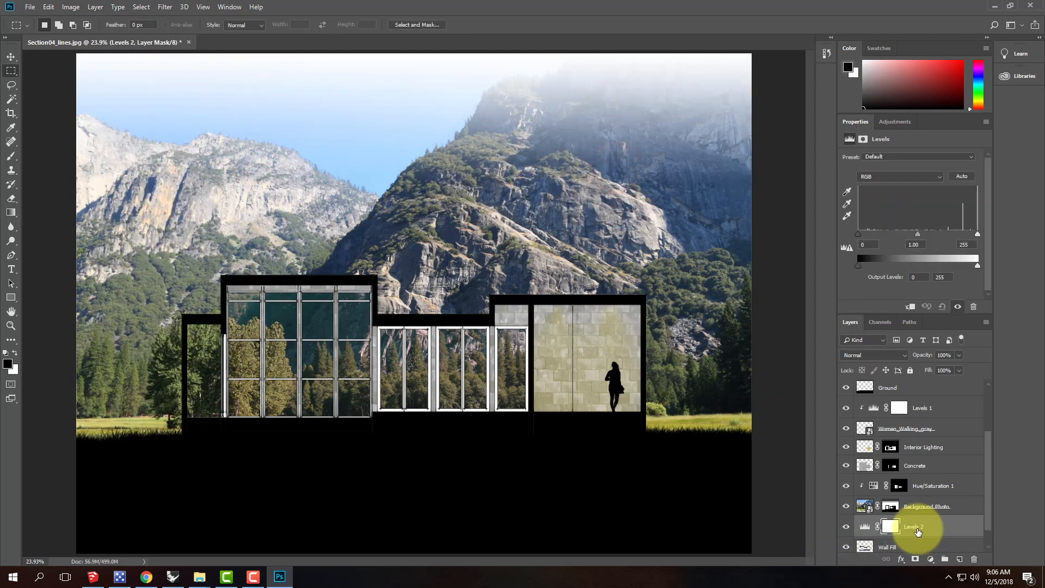
key("ctrl+alt+shift+g")
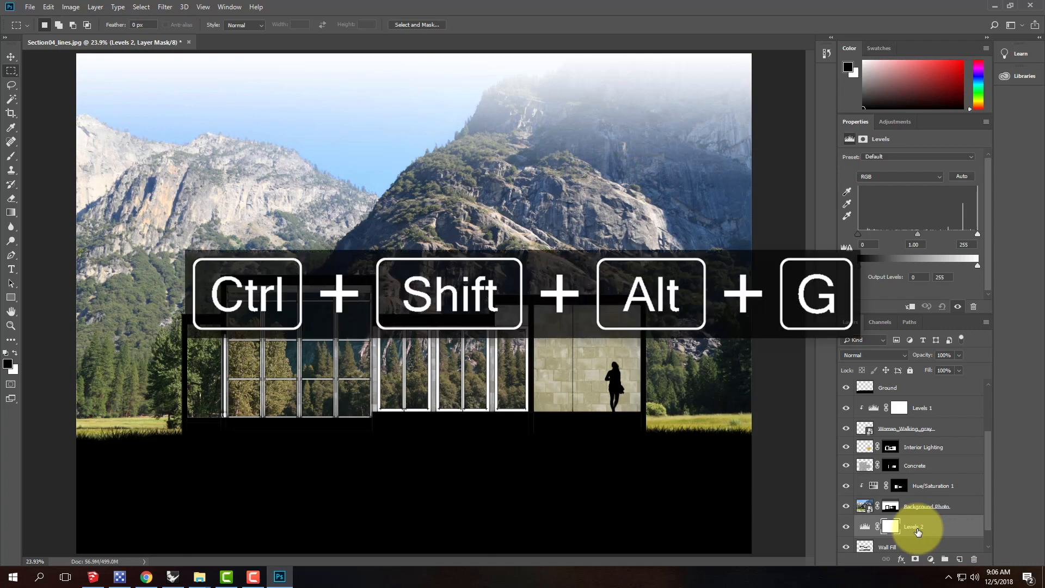
key("ctrl+alt+g")
scroll(934, 526, "down", 1)
left_click(910, 524)
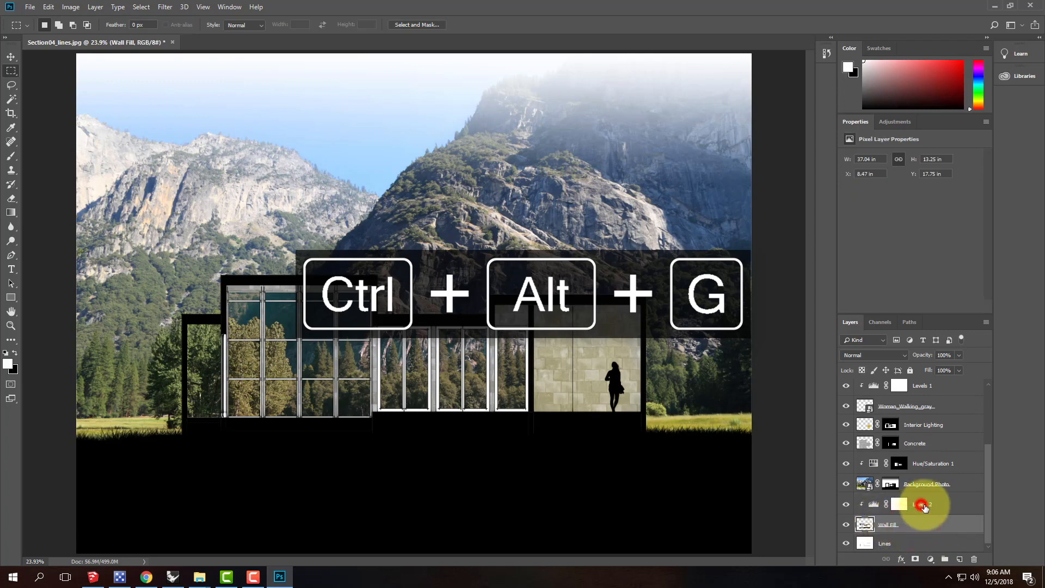
- Turn the wall fill white by setting its clipped Levels adjustment's midtone to 0.79 and black output level to 255
left_click(905, 503)
left_click_drag(919, 233, 995, 235)
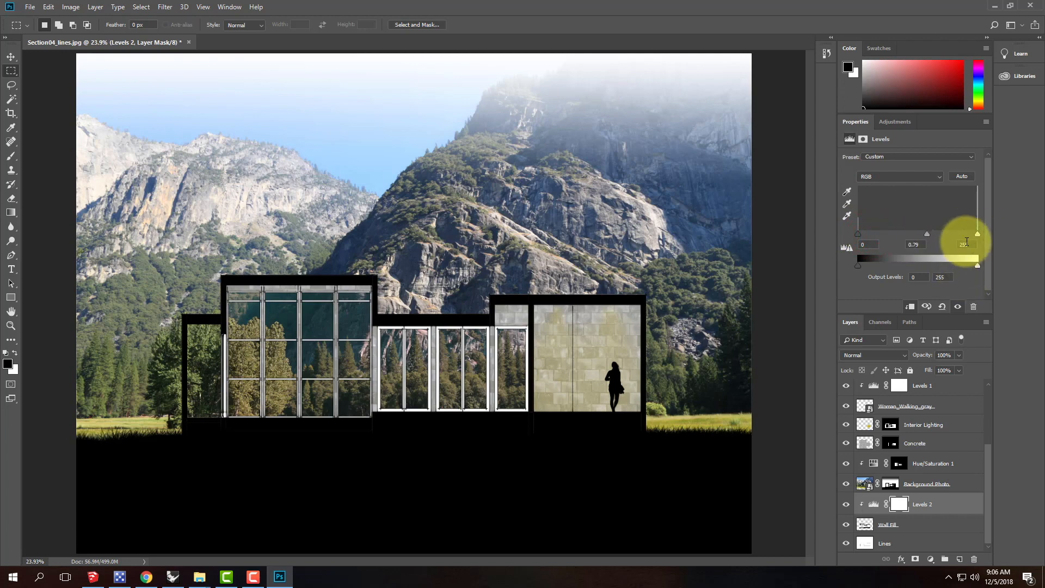
mouse_move(941, 235)
left_mouse_down()
mouse_move(859, 235)
mouse_move(961, 235)
left_mouse_up()
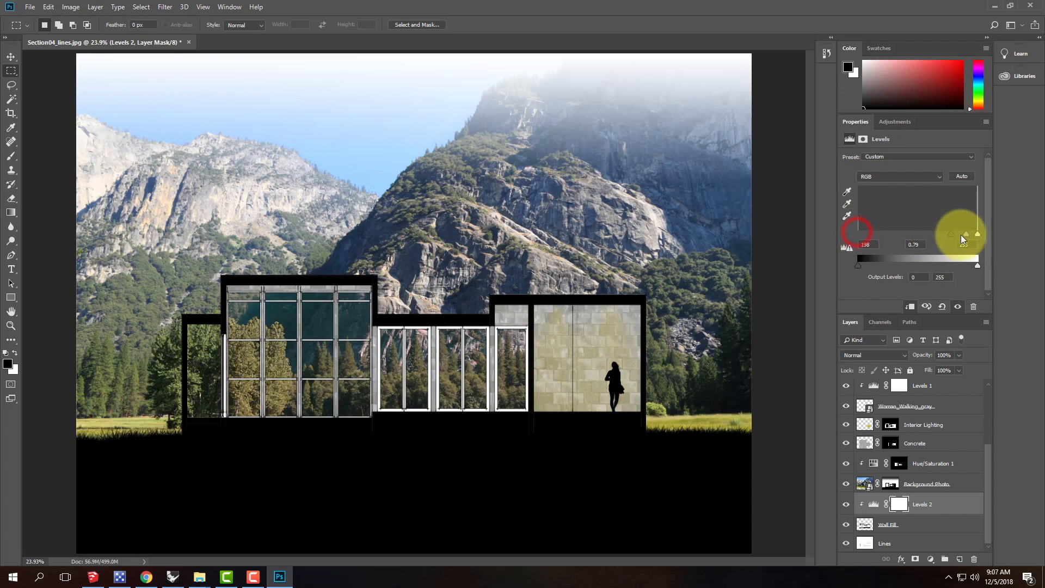
left_click_drag(877, 233, 825, 233)
left_click_drag(863, 265, 1011, 266)
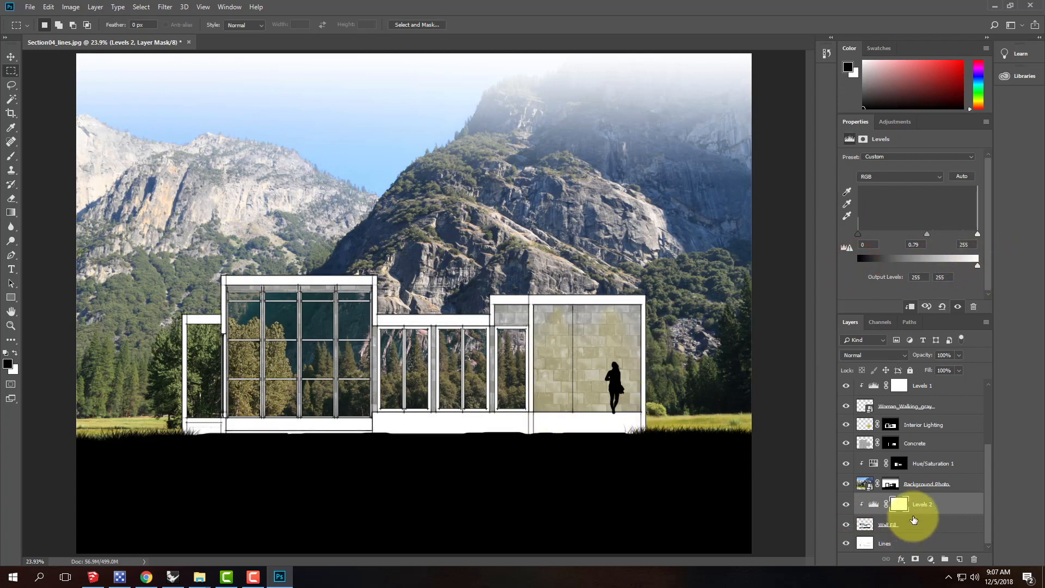
left_click(943, 506)
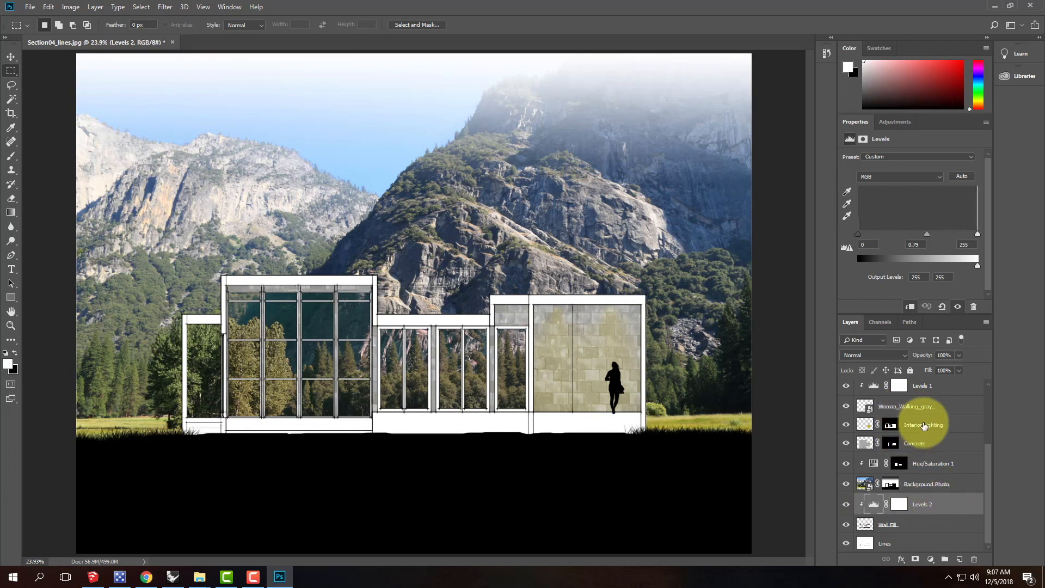
- Add a Levels adjustment layer clipped to Ground and raise its black output level to 255 to turn the ground white
scroll(924, 425, "up", 3)
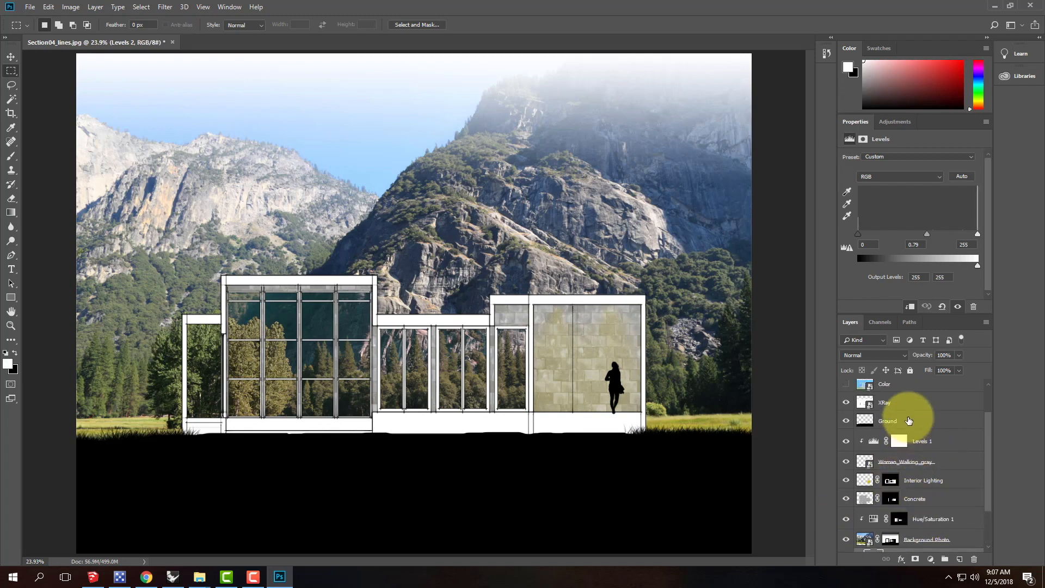
left_click(908, 423)
left_click(71, 8)
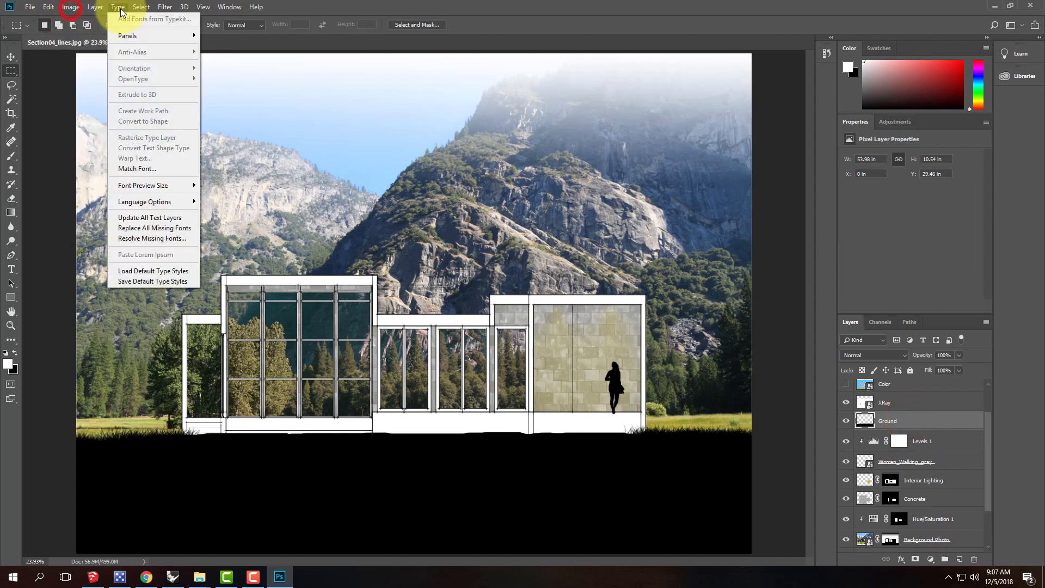
mouse_move(95, 7)
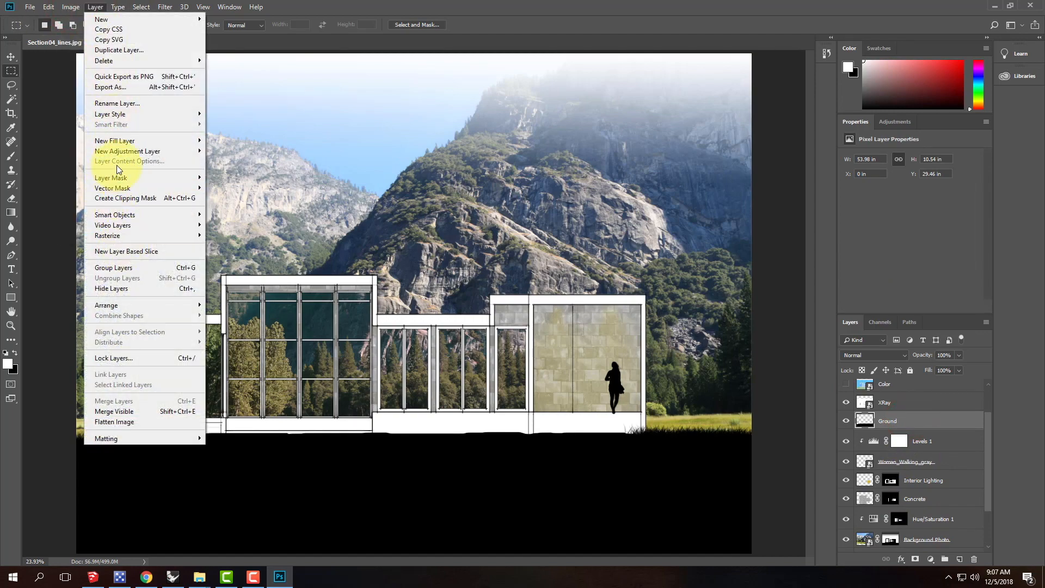
mouse_move(128, 155)
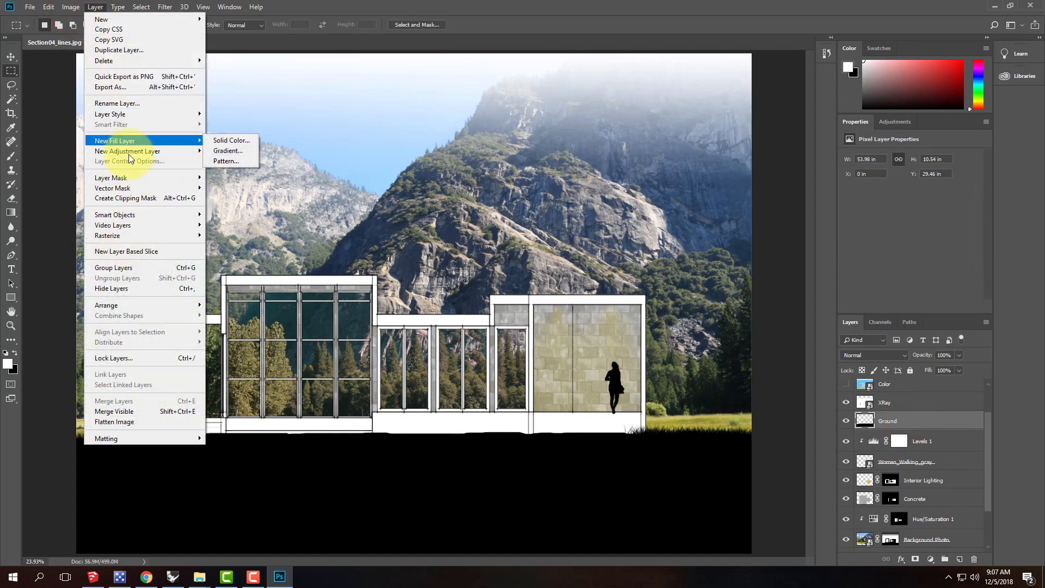
left_click(242, 159)
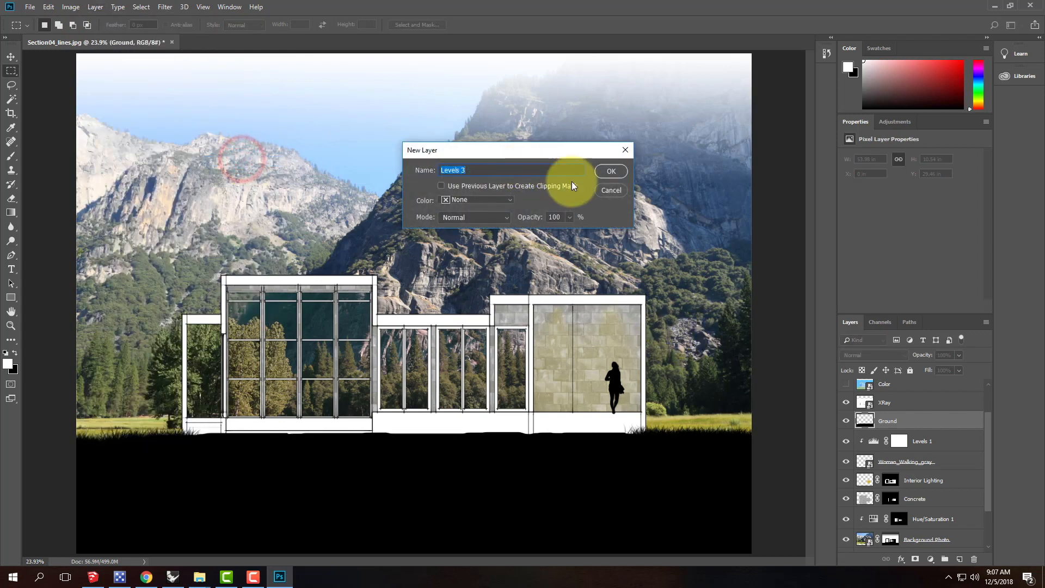
left_click(611, 172)
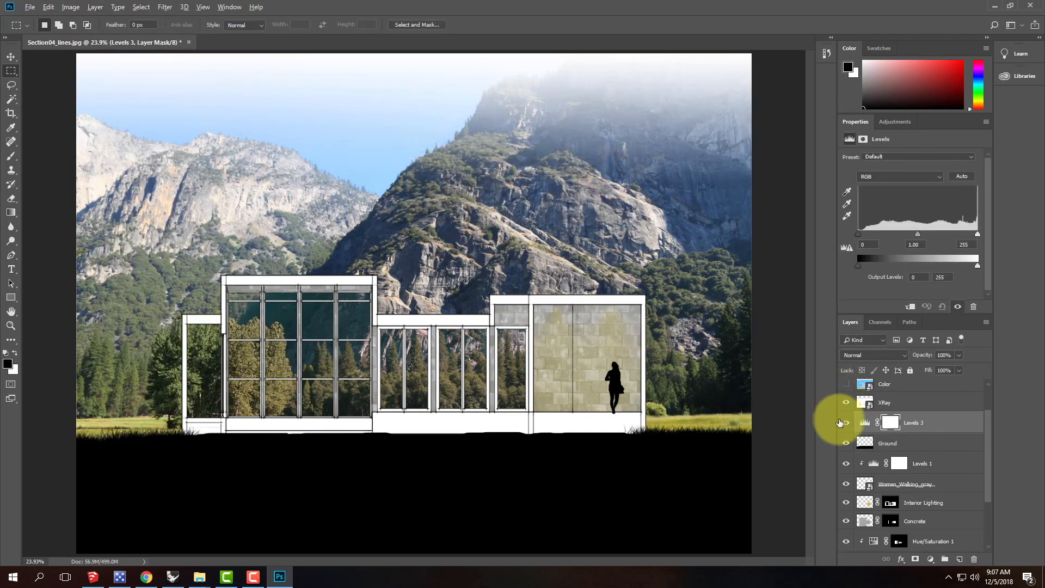
key("ctrl+alt+g")
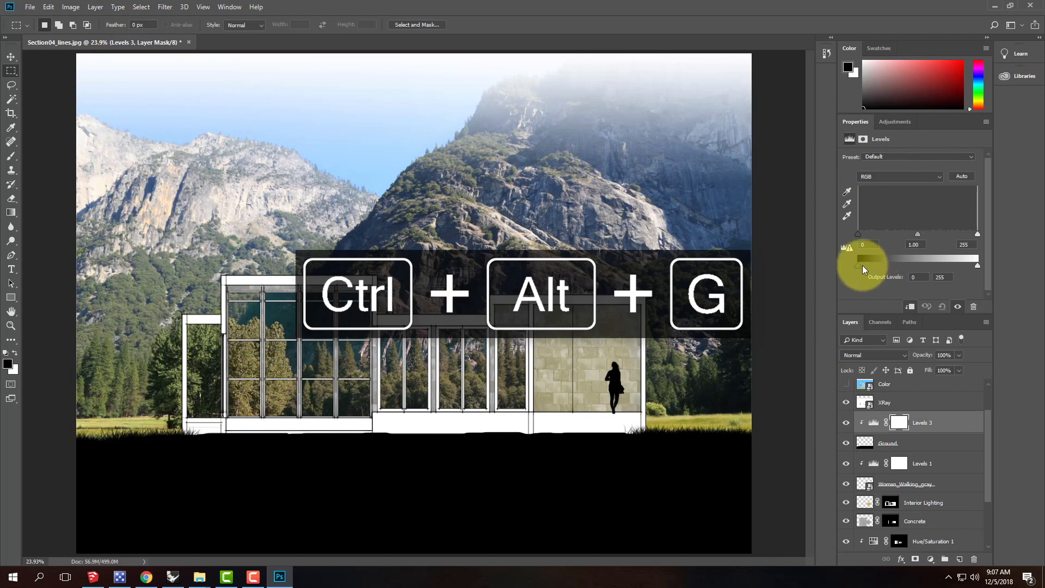
left_click_drag(860, 264, 980, 275)
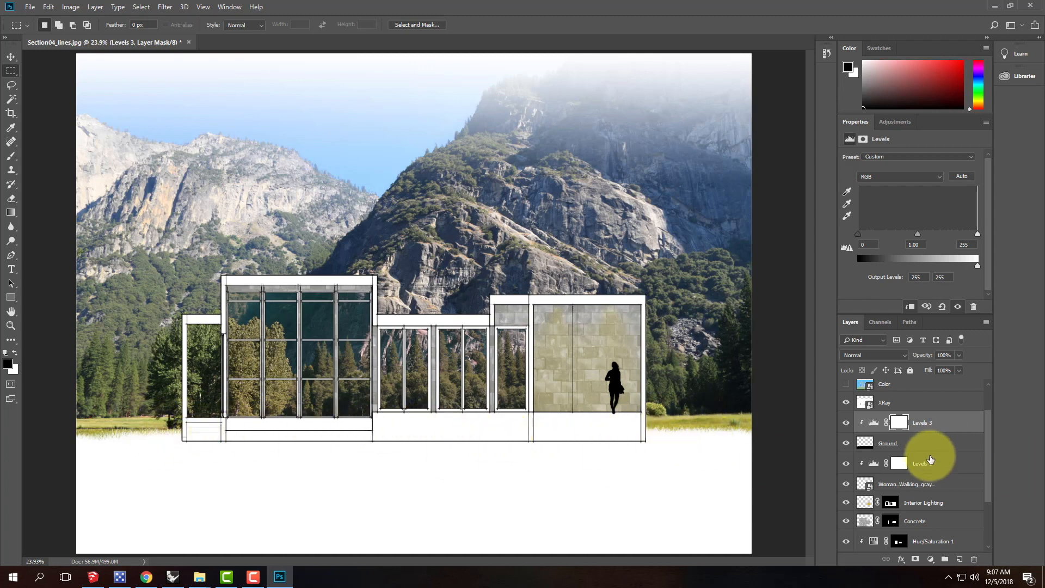
scroll(931, 454, "down", 3)
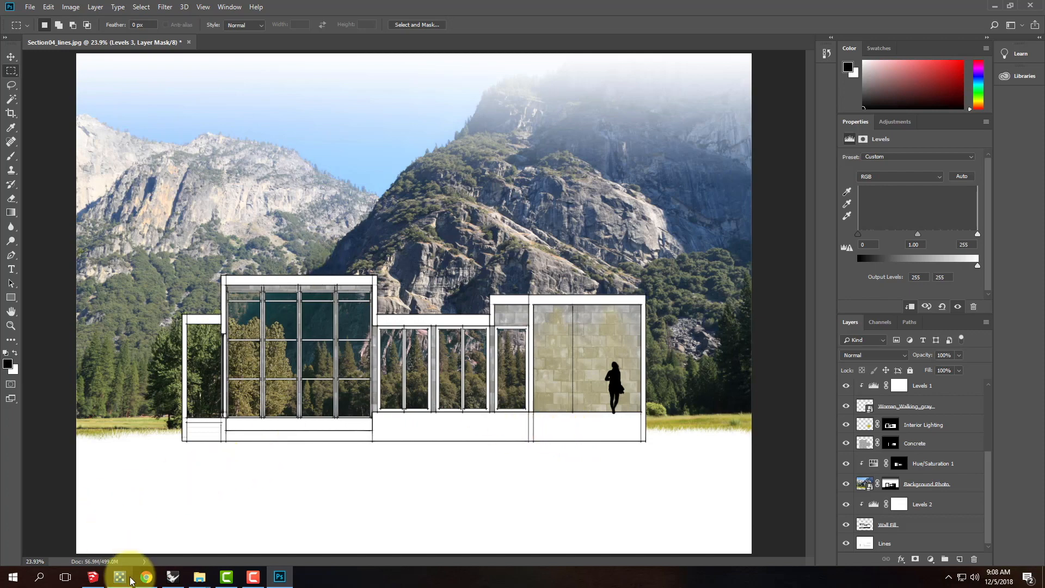
- Switch to Chrome and review the Assembly 10.3 SketchUp to Photoshop sections tutorial, its example images and its place among the Assemblies tutorials
left_click(152, 580)
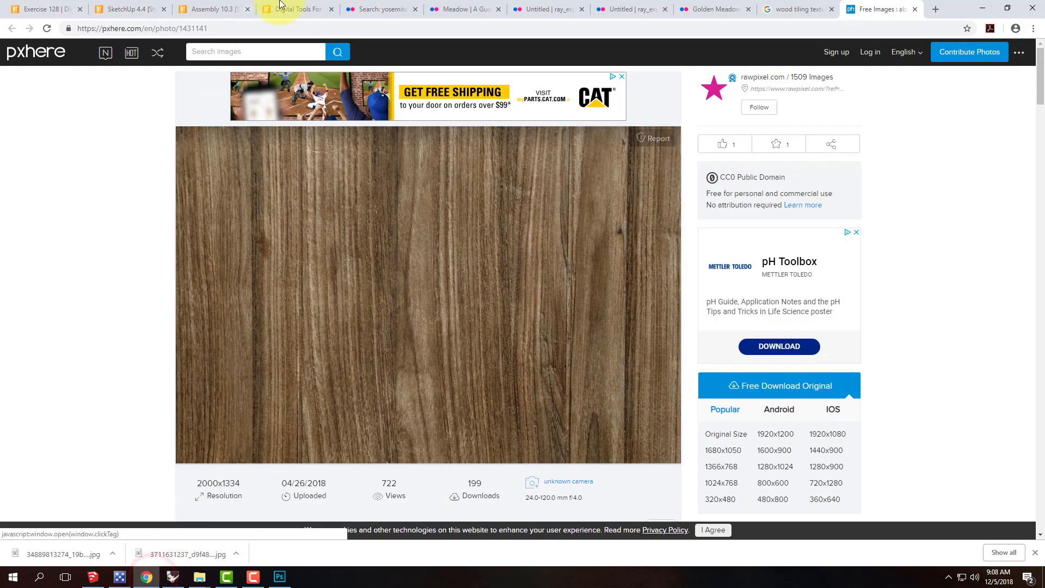
left_click(214, 10)
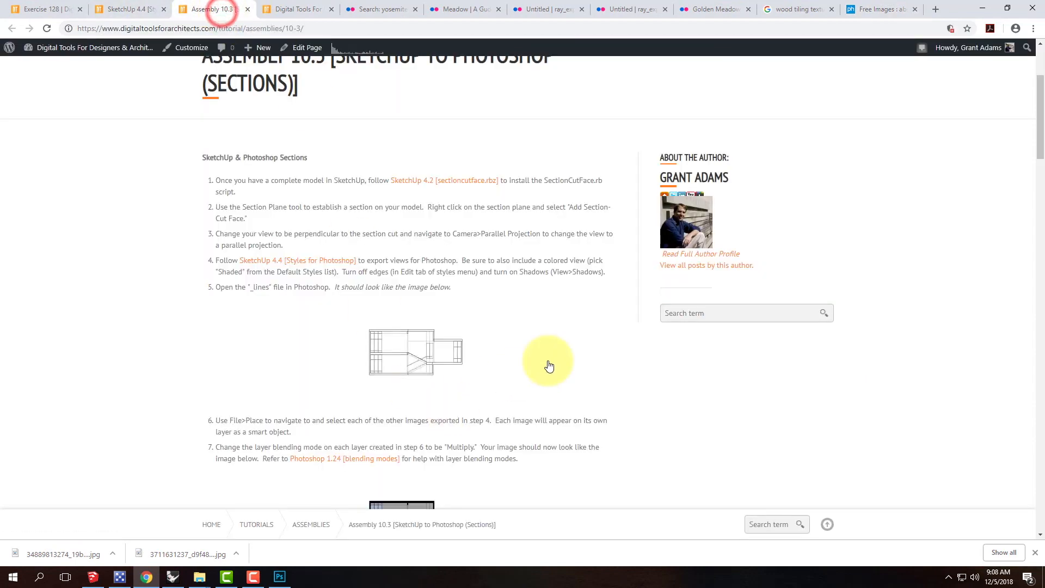
scroll(549, 362, "down", 8)
scroll(550, 365, "down", 15)
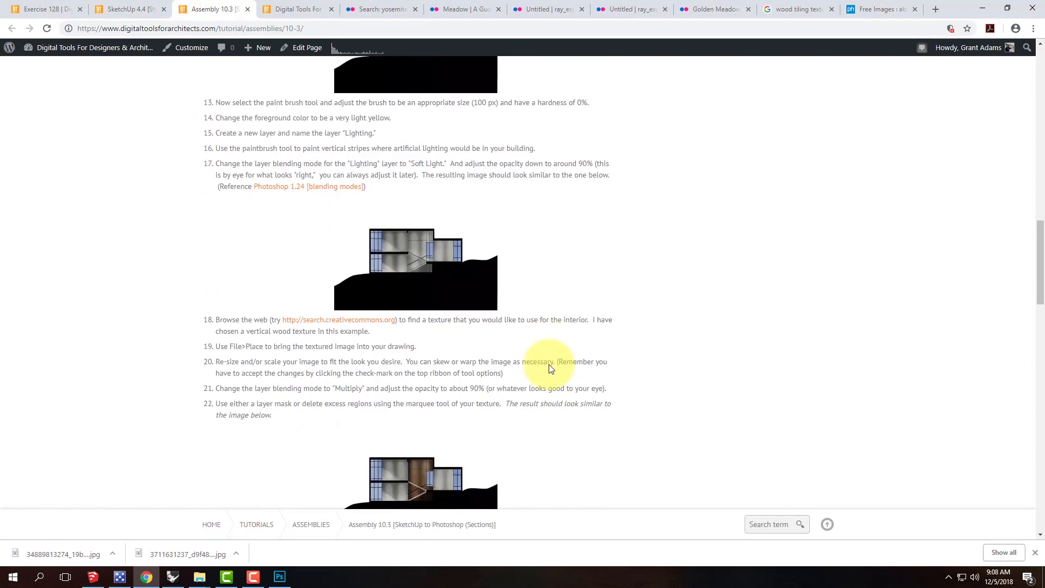
scroll(549, 370, "down", 8)
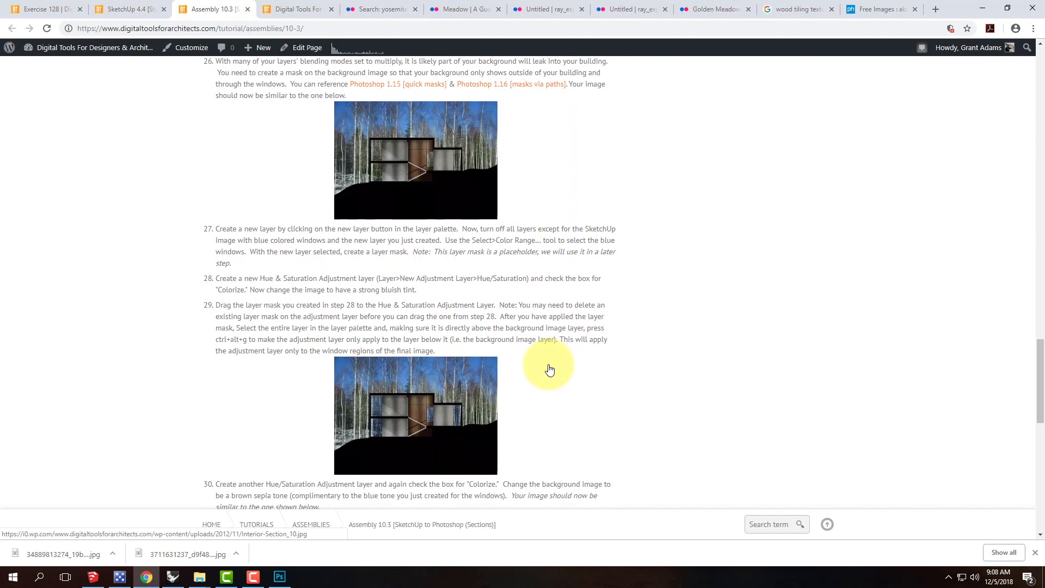
scroll(422, 424, "down", 4)
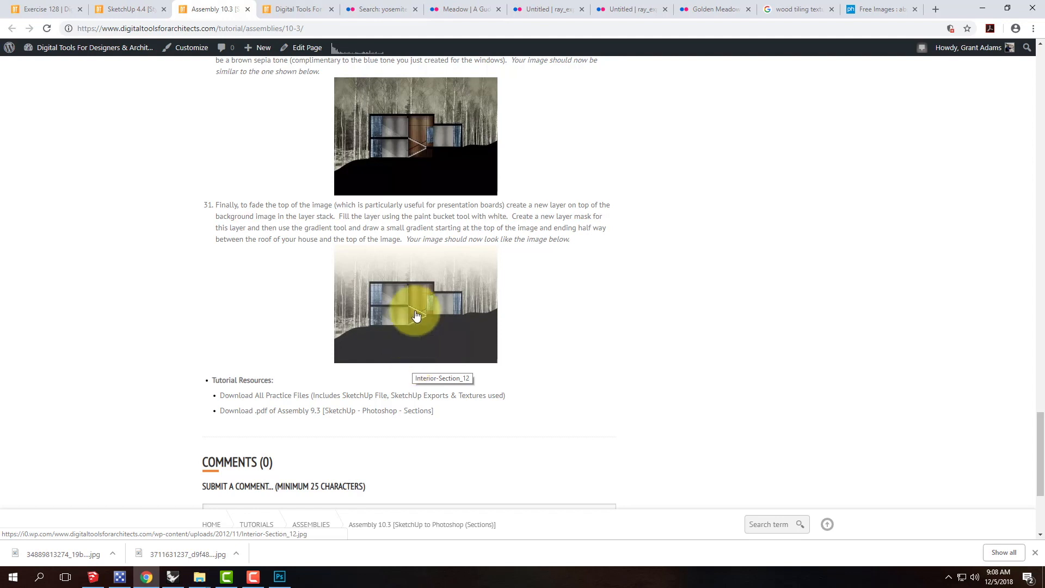
scroll(430, 327, "down", 2)
scroll(437, 330, "up", 2)
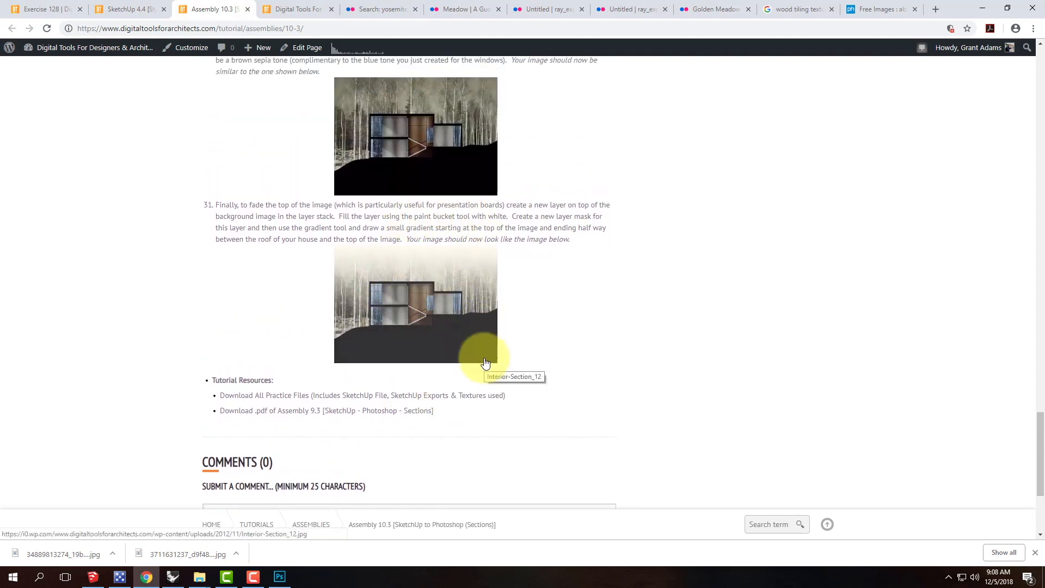
scroll(486, 363, "up", 6)
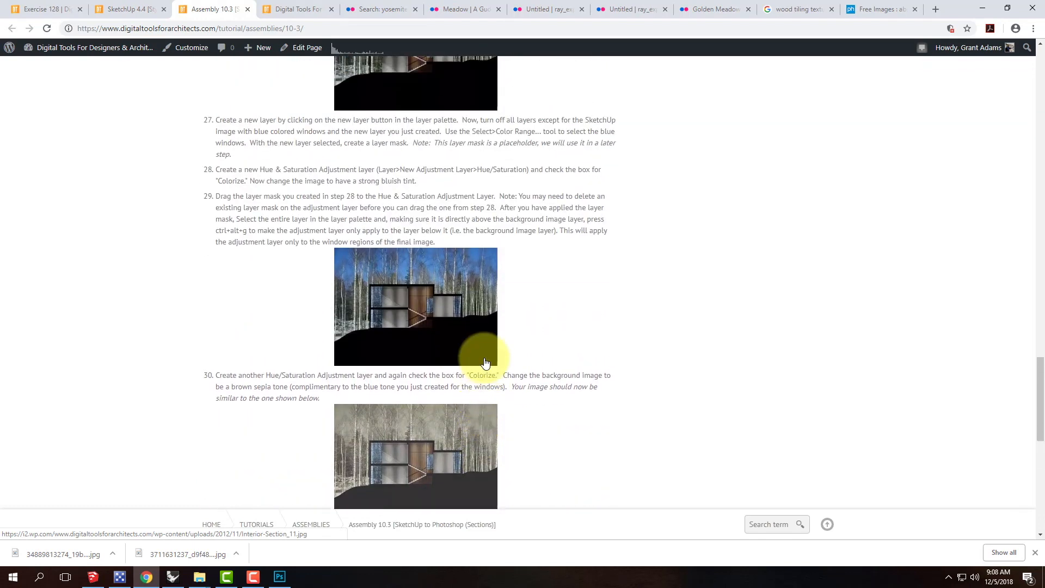
scroll(879, 340, "down", 2)
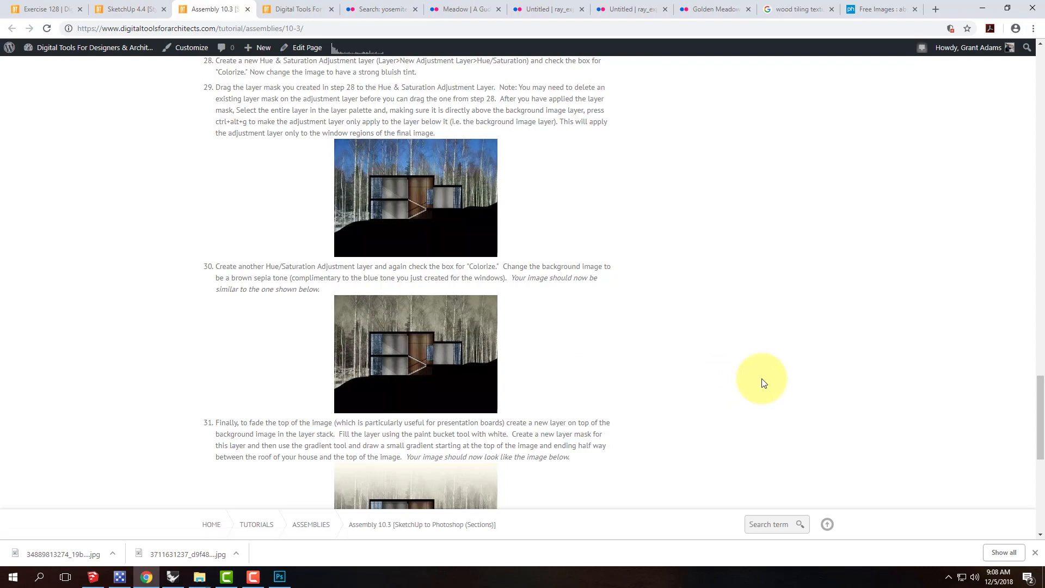
scroll(786, 396, "up", 10)
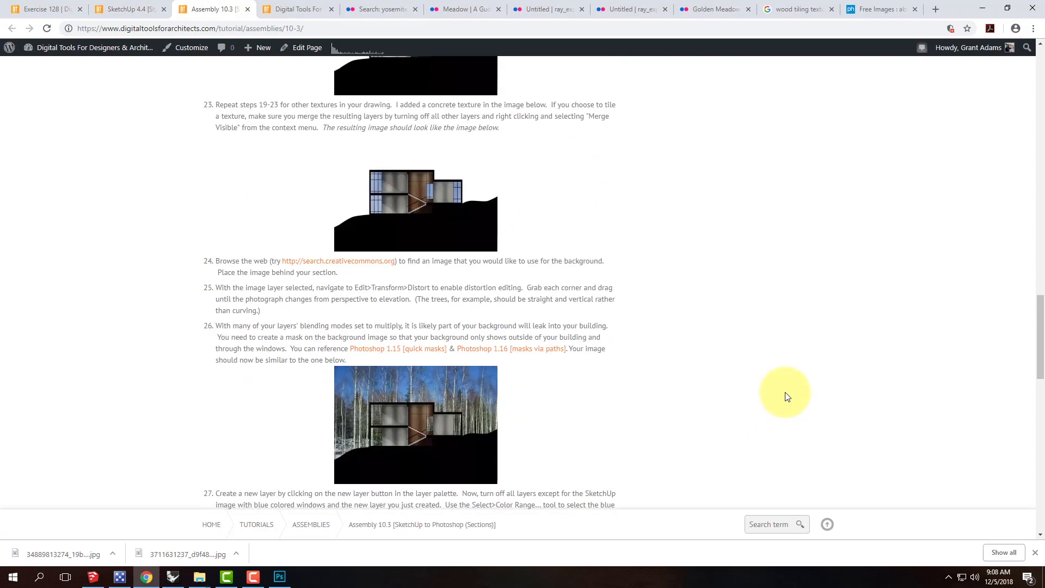
scroll(786, 396, "up", 20)
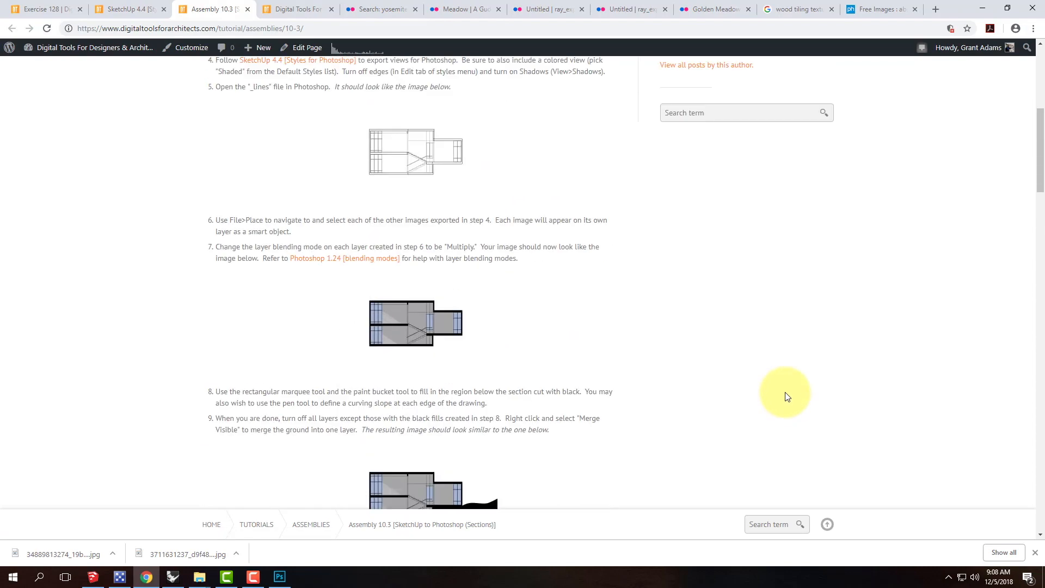
scroll(787, 396, "up", 6)
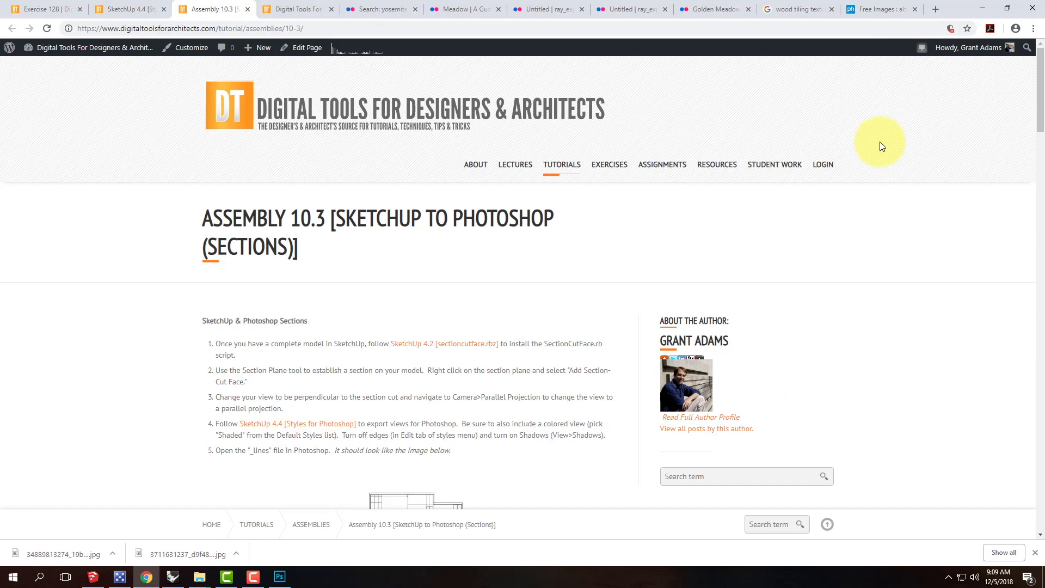
mouse_move(564, 167)
mouse_move(577, 408)
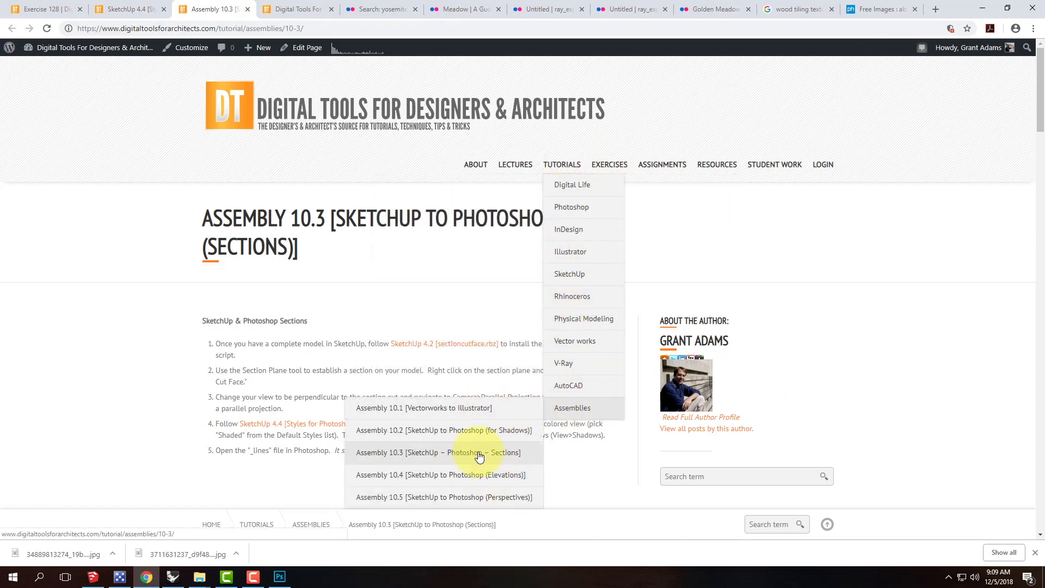
scroll(483, 484, "down", 1)
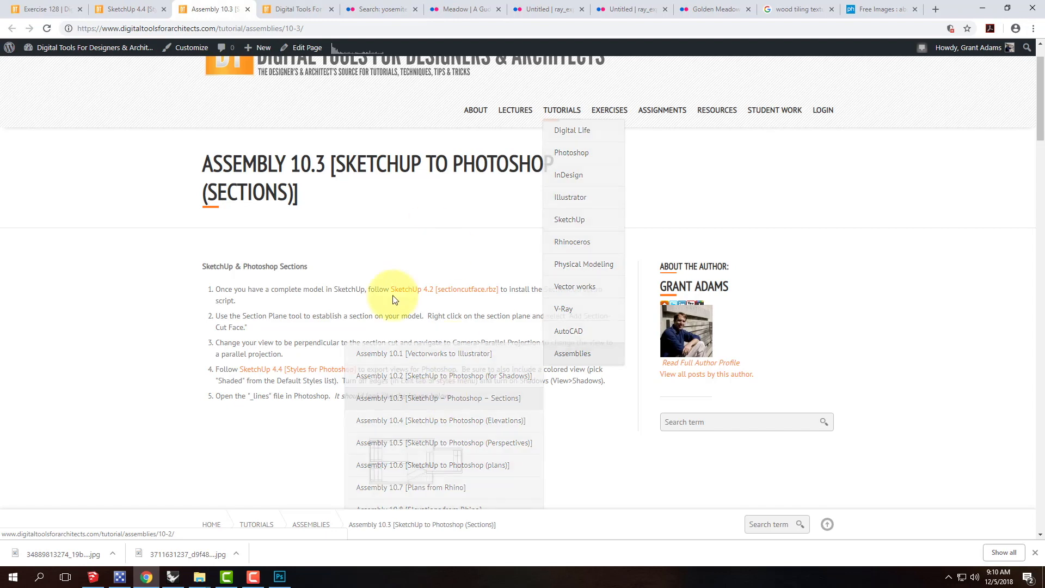
- Switch back to Photoshop and hide the Levels 2 and Levels 3 adjustments, keeping the Ground layer visible, to restore the black walls and ground
left_click(288, 581)
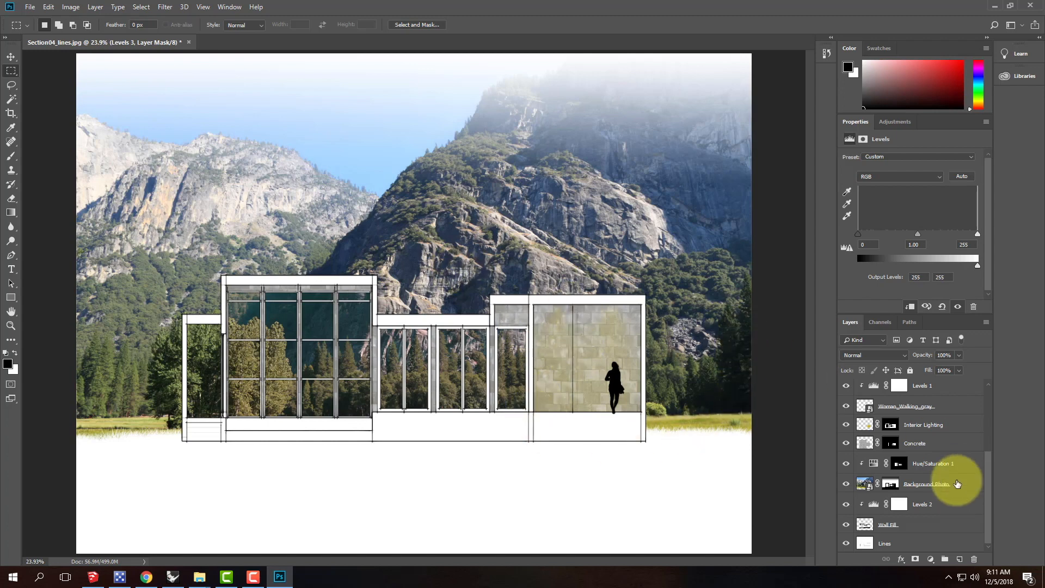
left_click(846, 504)
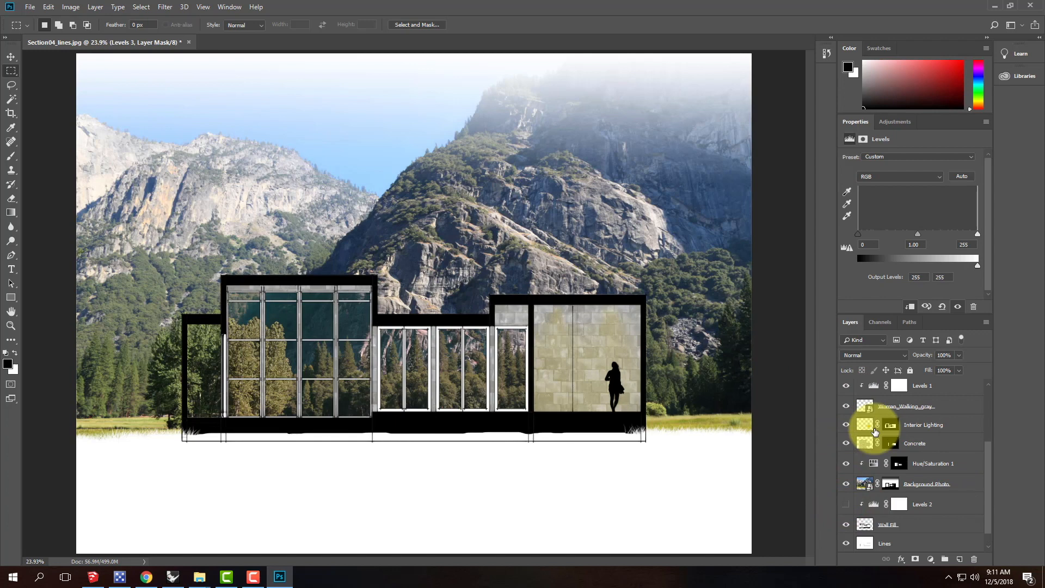
scroll(860, 402, "up", 1)
left_click(844, 384)
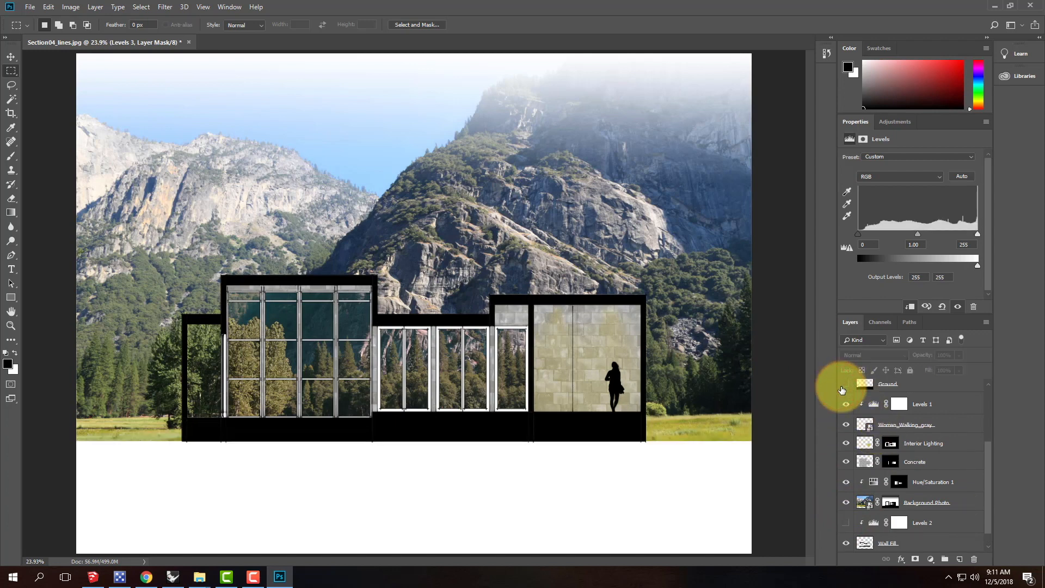
left_click(846, 384)
scroll(848, 393, "up", 1)
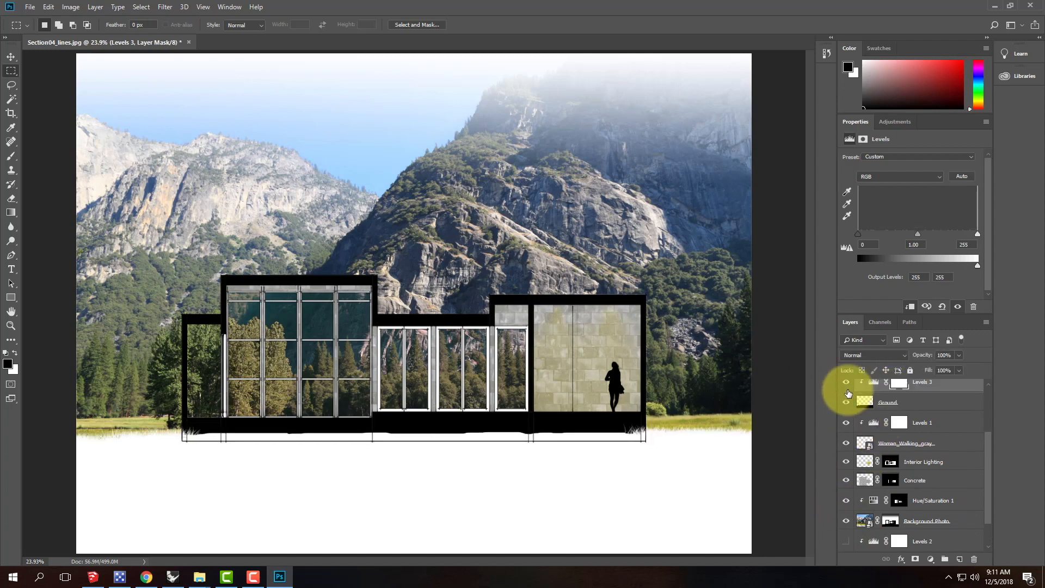
left_click(846, 384)
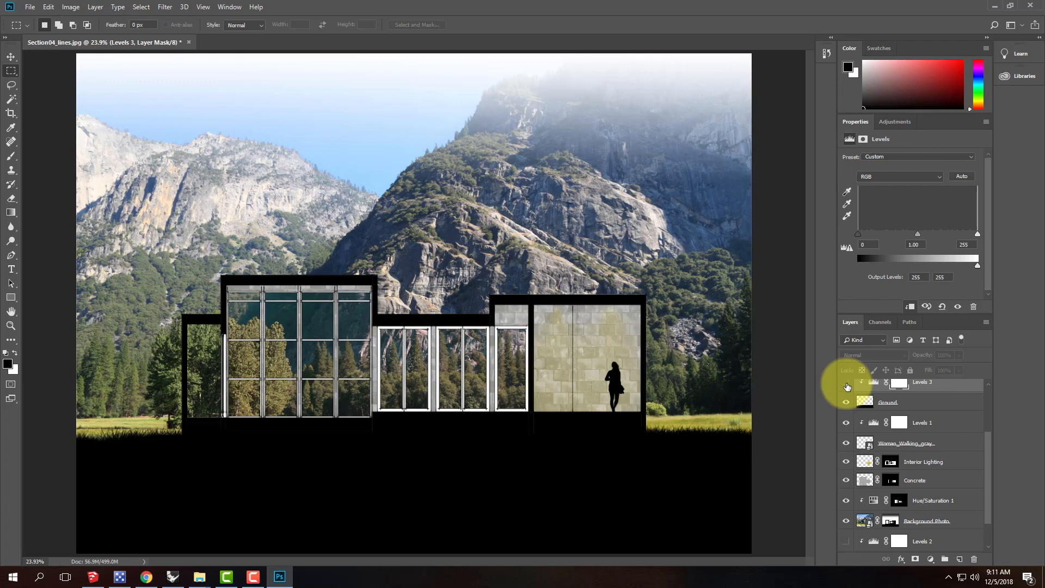
left_click(846, 384)
left_click(253, 577)
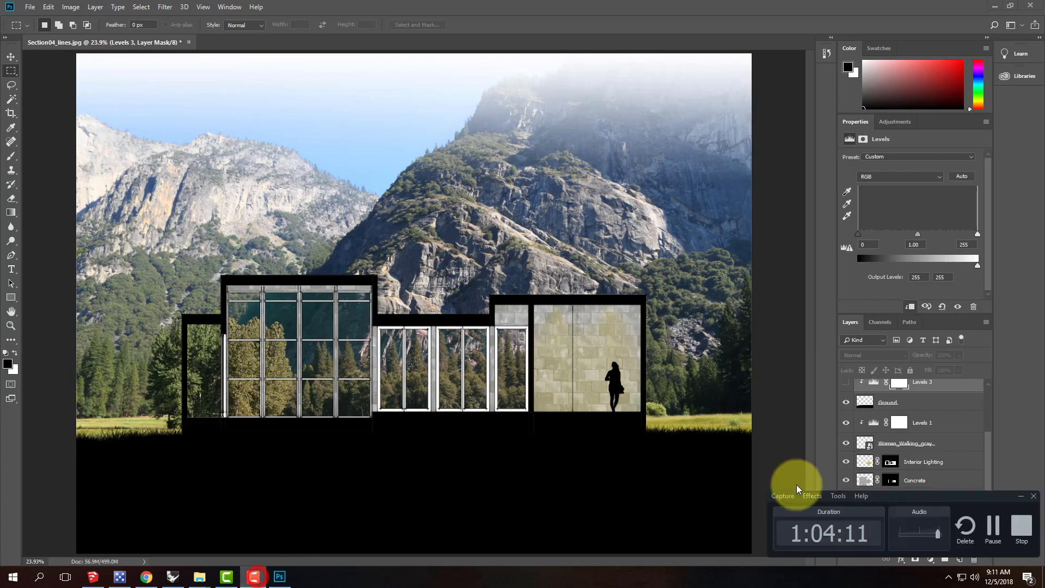